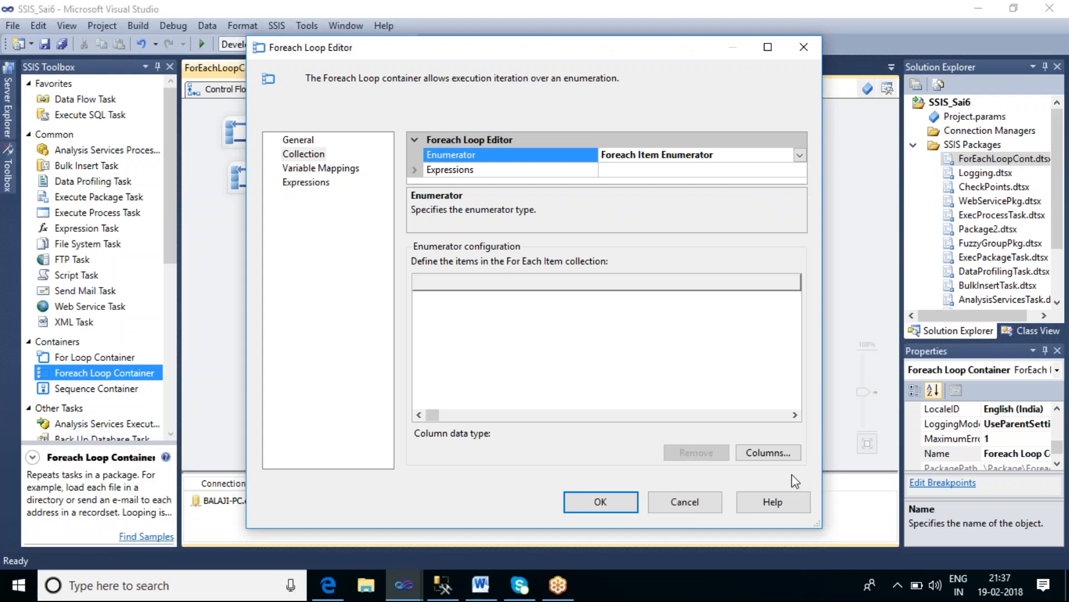
Step: Define four string columns for the Foreach Item enumerator's collection
left_click(768, 452)
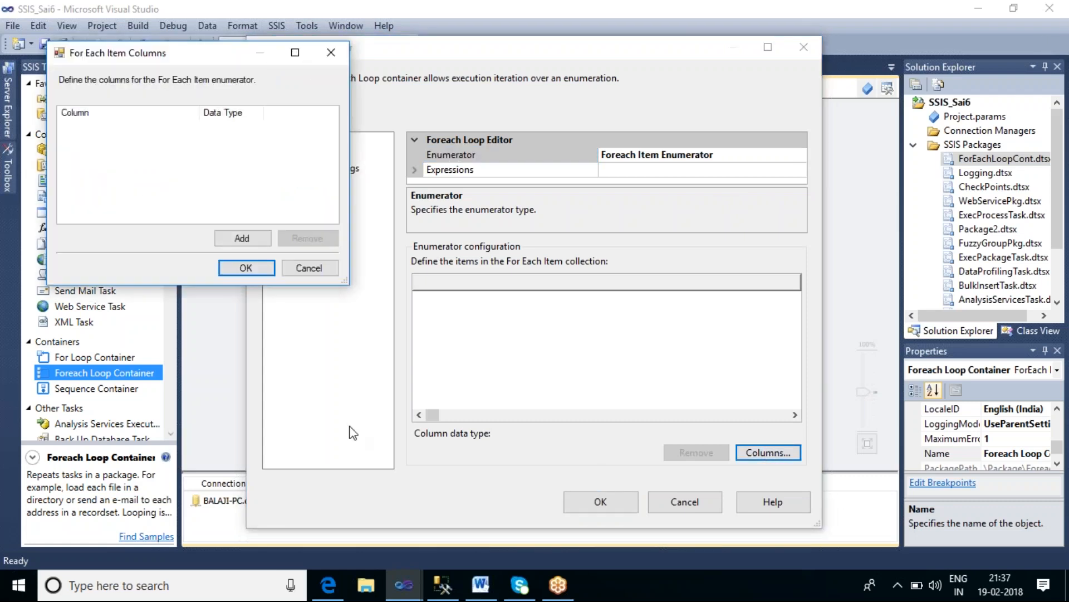
left_click(259, 242)
left_click(258, 241)
left_click(258, 242)
left_click(258, 242)
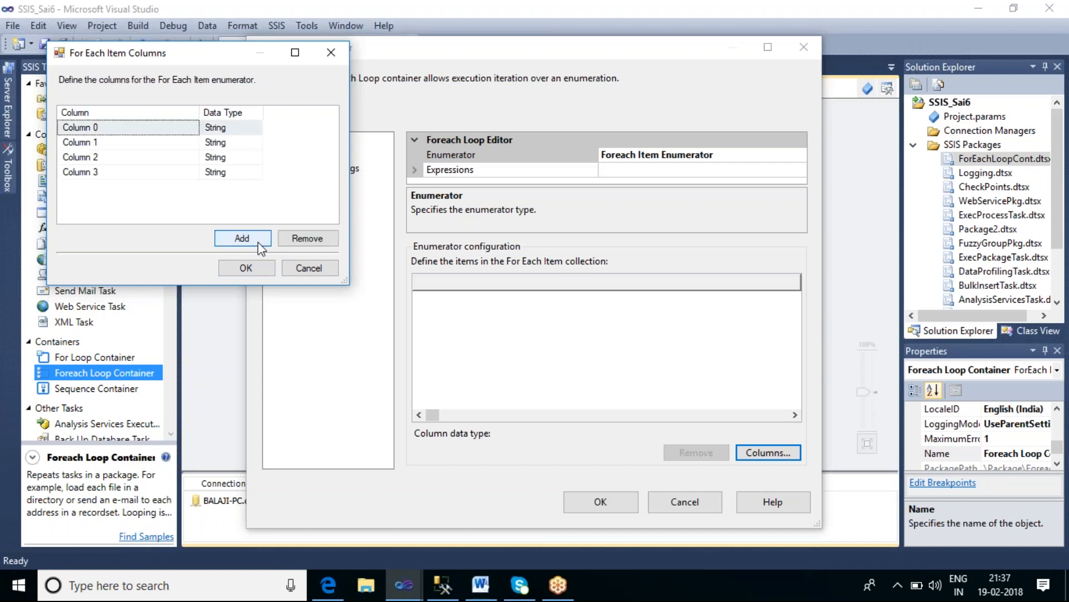
left_click(262, 269)
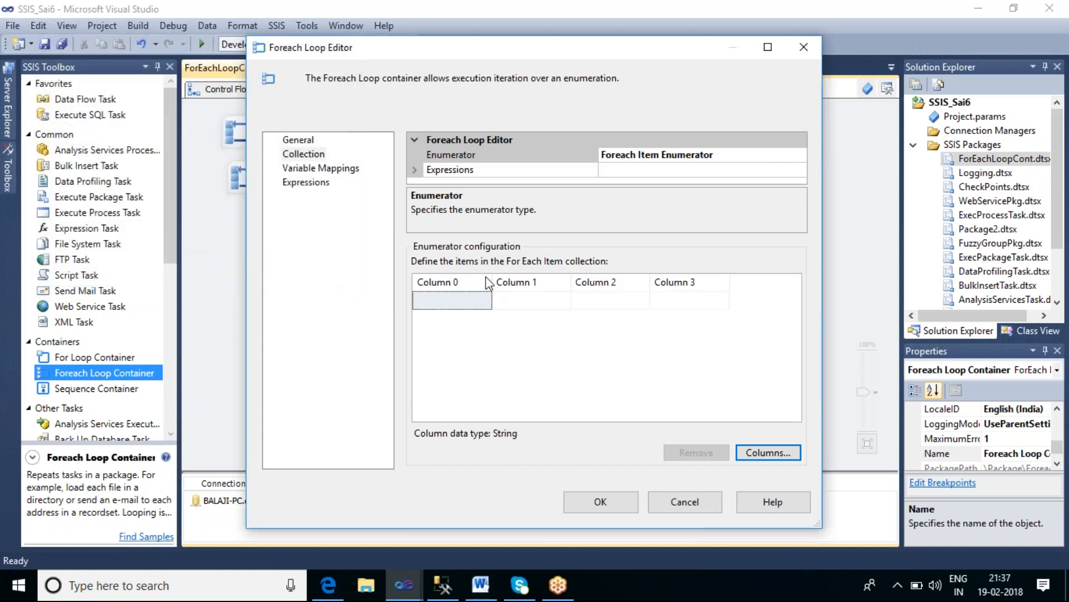
Step: Enter a person's first, middle and last name and 'campus mgmt' as the first item row across the four columns
left_click(454, 301)
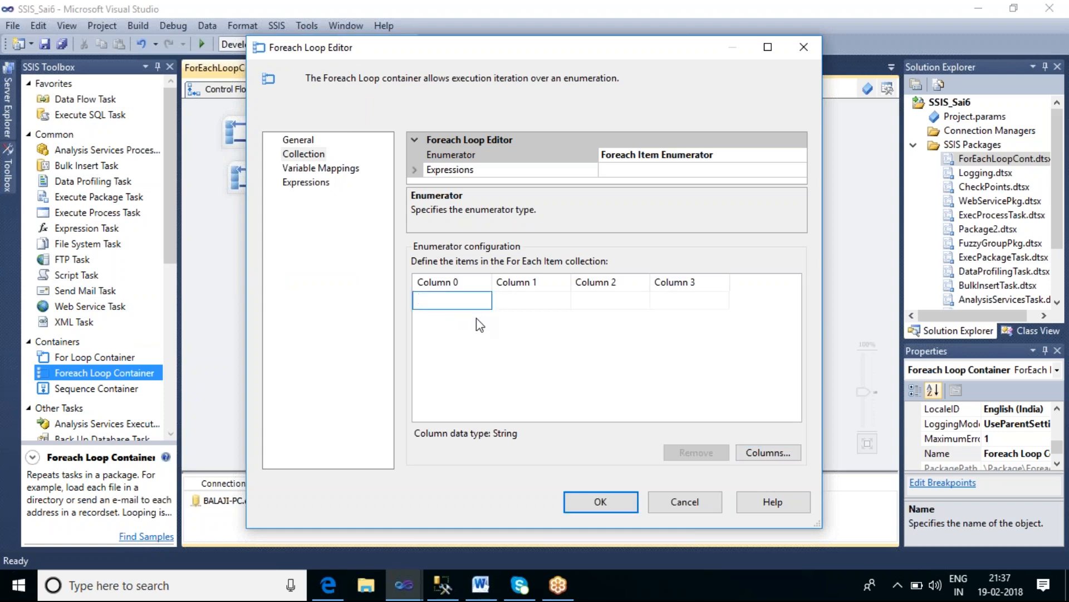
key("Tab")
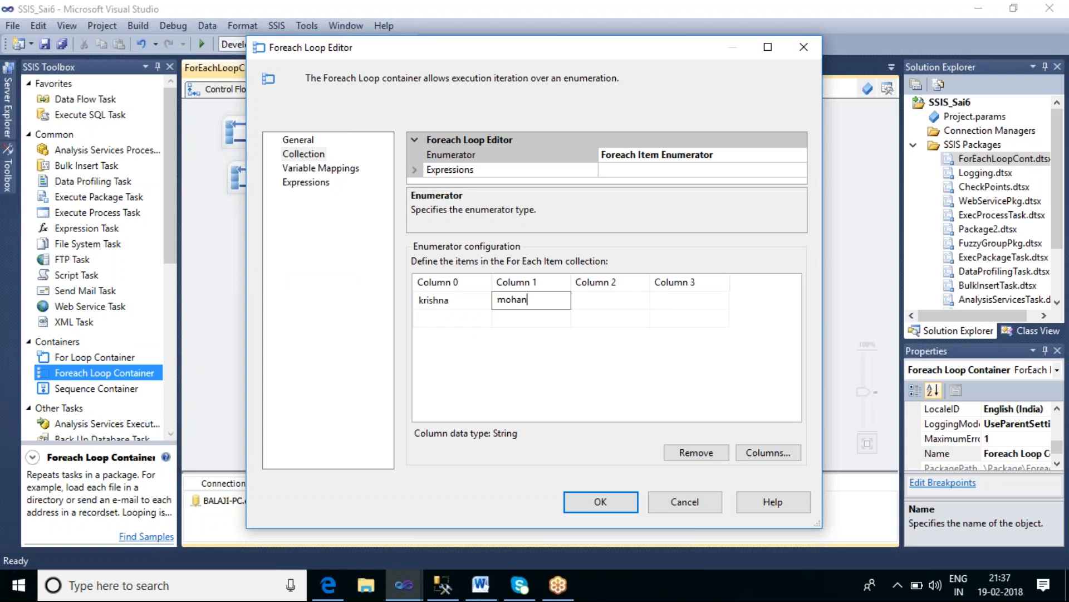
key("Tab")
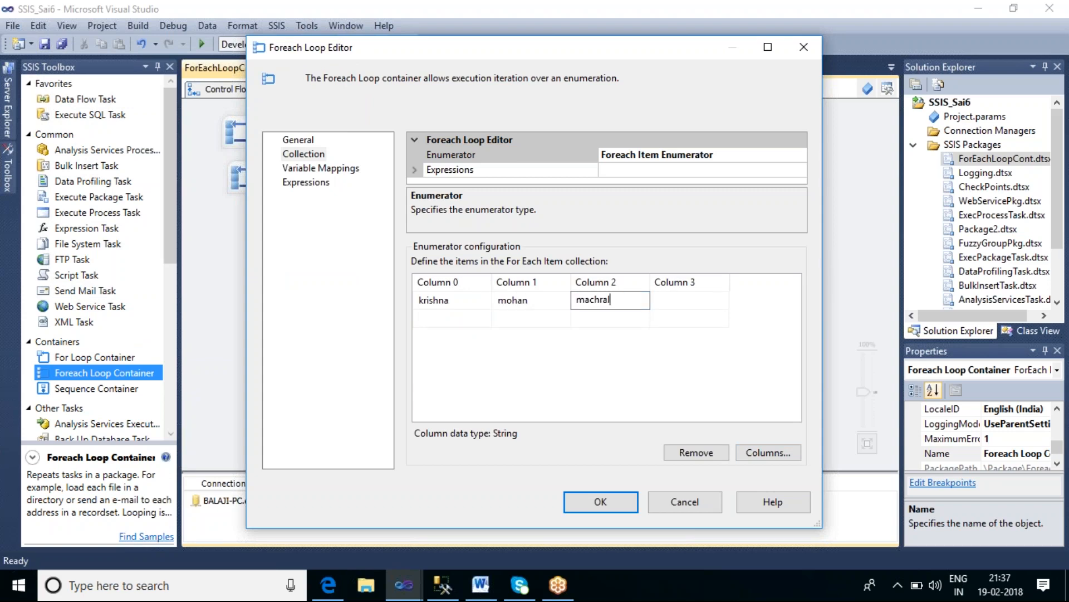
key("Tab")
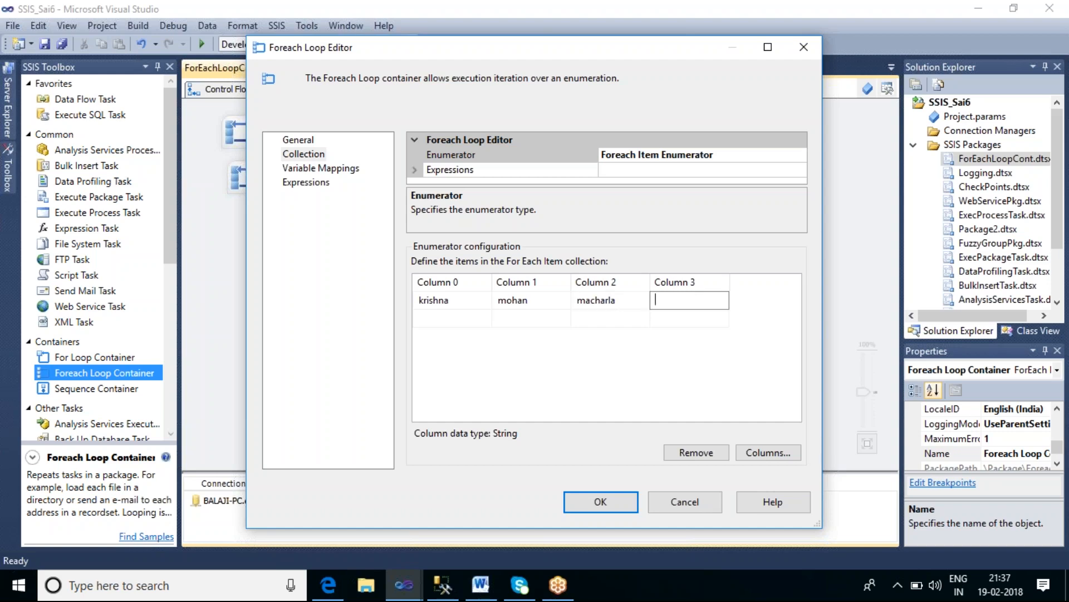
type("campusm")
key("BackSpace")
type("mgmt")
left_click(462, 300)
Step: Review the Variable Mappings page, return to the collection, and confirm the Foreach Loop Editor
left_click(335, 171)
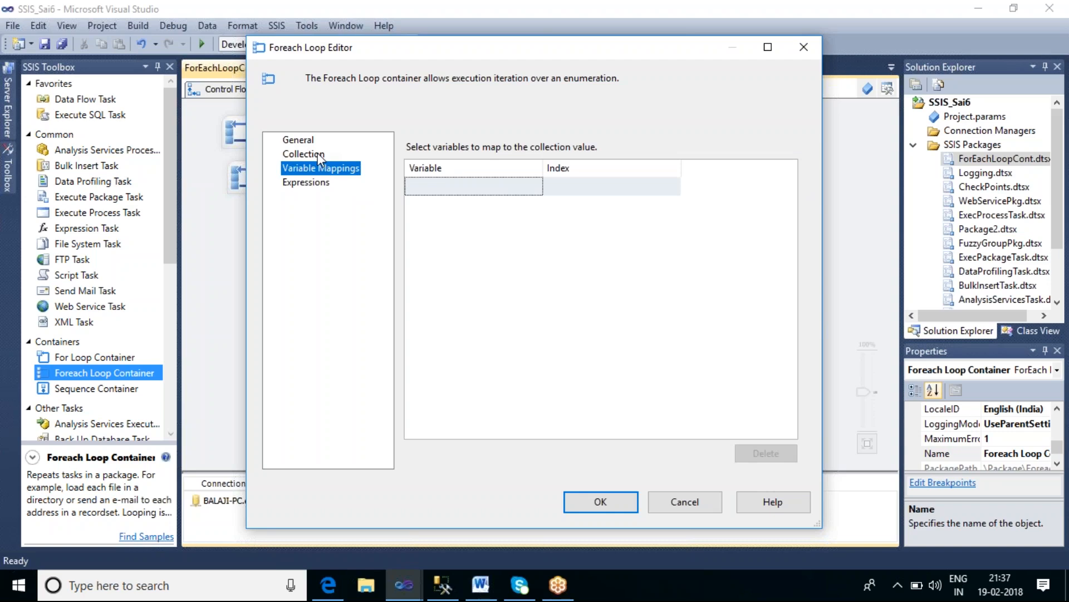
left_click(317, 153)
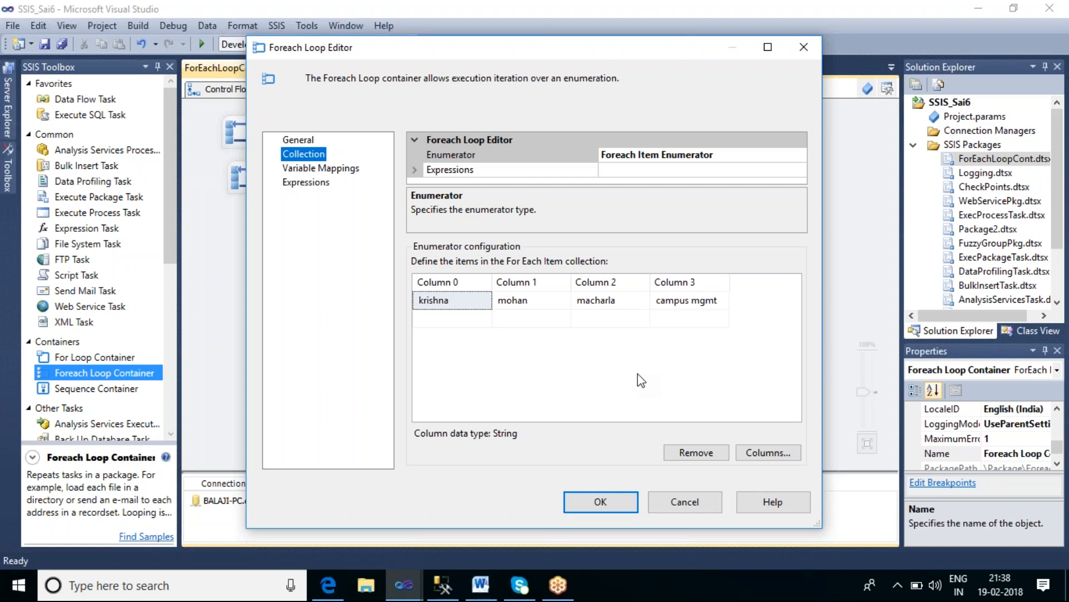
left_click(706, 497)
left_click(696, 297)
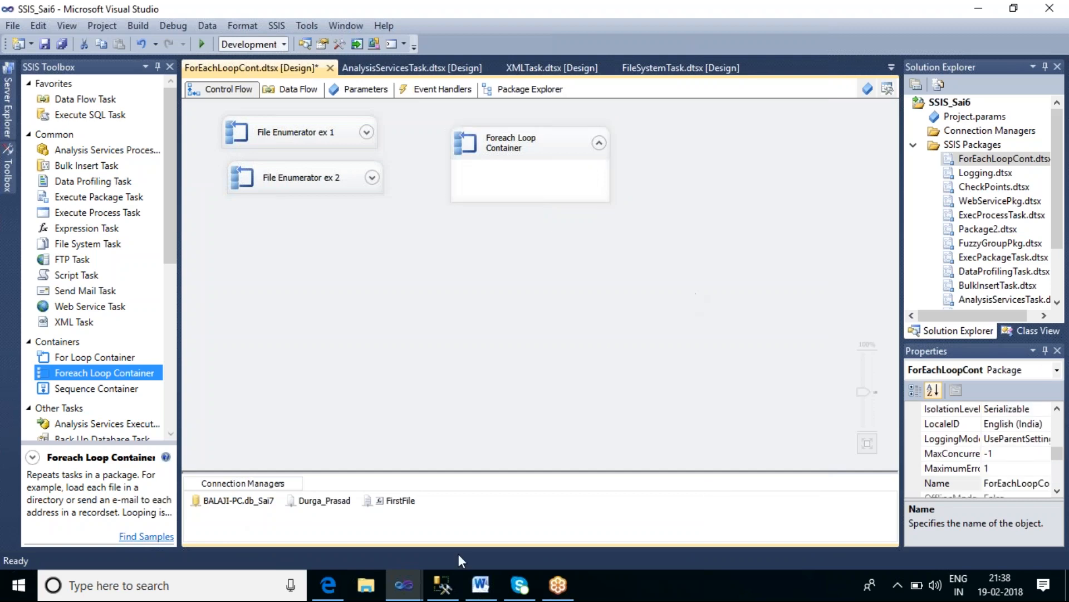
Step: Switch to SQL Server Management Studio and scroll through the saved class query script
left_click(453, 590)
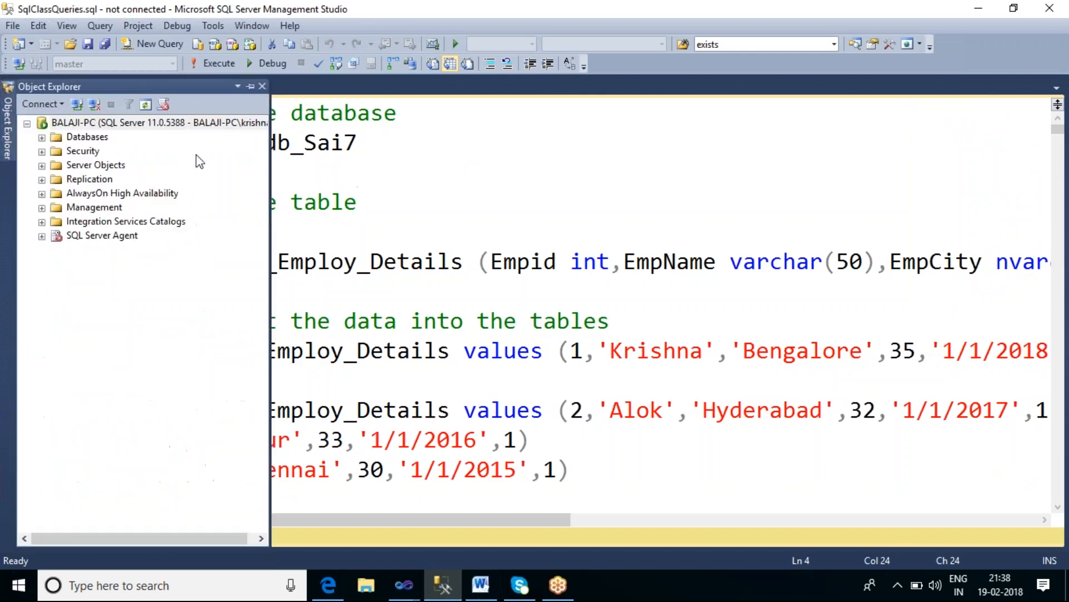
left_click(653, 151)
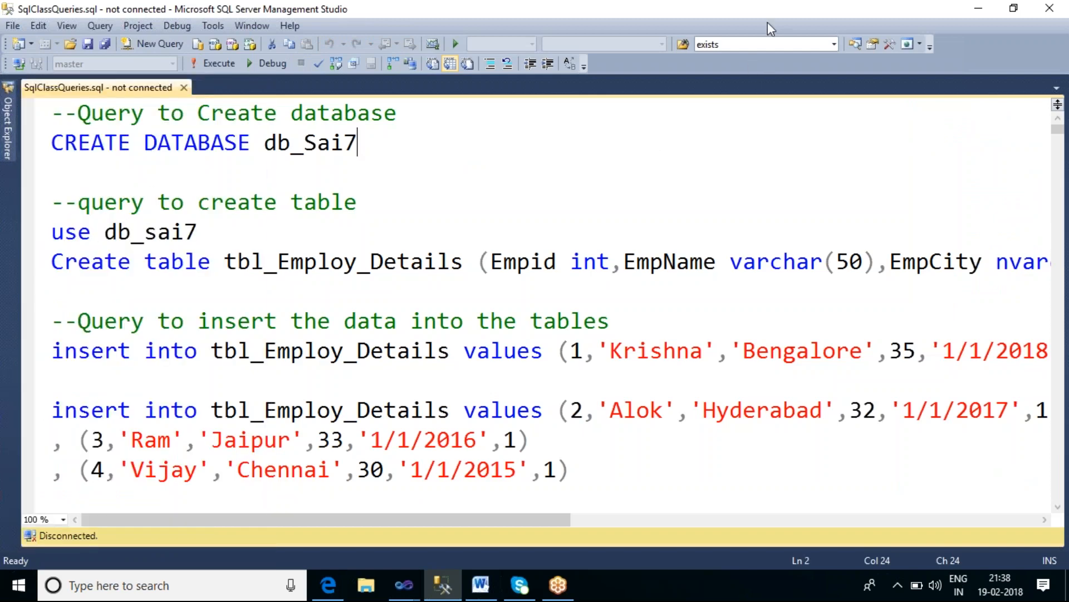
scroll(757, 169, "down", 4)
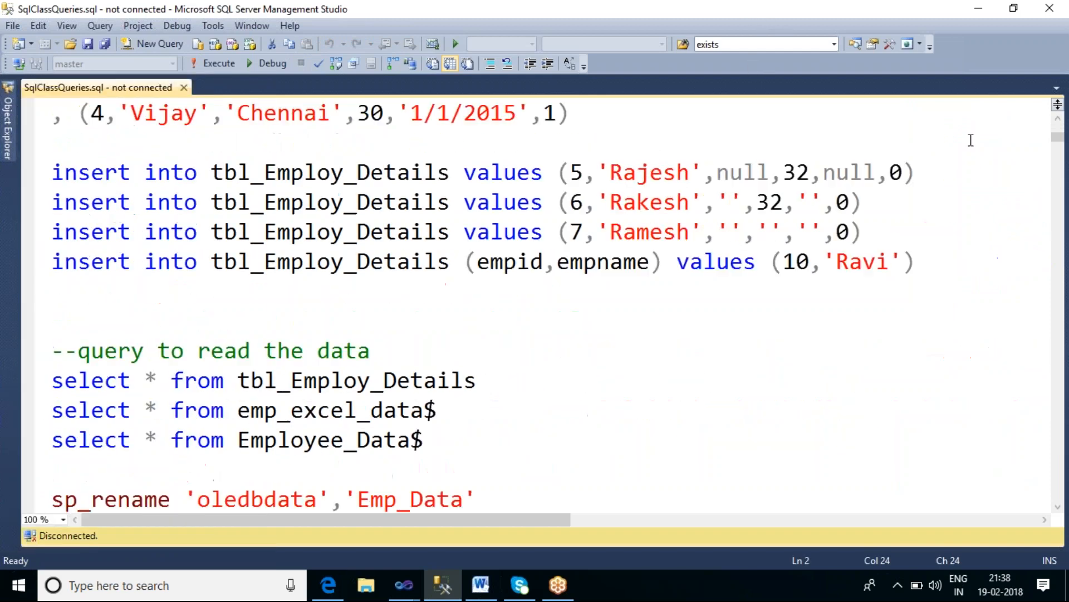
scroll(633, 138, "down", 10)
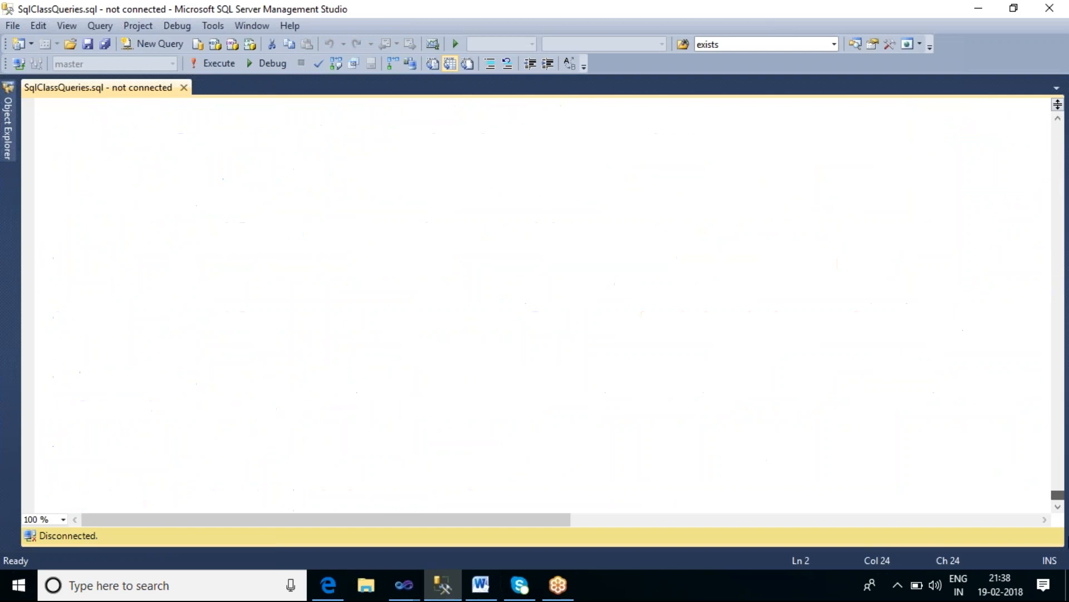
left_click(743, 20)
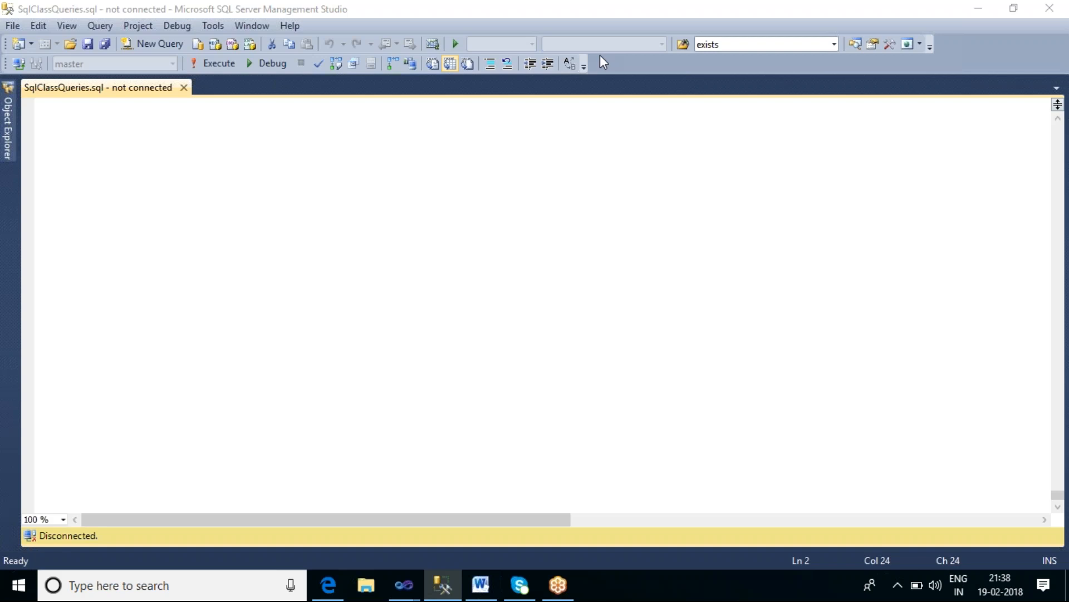
mouse_move(335, 109)
left_mouse_down()
mouse_move(332, 178)
mouse_move(413, 149)
mouse_move(381, 102)
mouse_move(333, 108)
left_mouse_up()
mouse_move(286, 144)
left_mouse_down()
mouse_move(264, 177)
mouse_move(302, 173)
mouse_move(306, 143)
mouse_move(326, 173)
left_mouse_up()
mouse_move(358, 130)
left_mouse_down()
mouse_move(371, 117)
mouse_move(383, 141)
mouse_move(399, 134)
mouse_move(398, 120)
mouse_move(405, 139)
mouse_move(444, 137)
left_mouse_up()
mouse_move(250, 268)
left_mouse_down()
mouse_move(263, 267)
mouse_move(252, 283)
mouse_move(297, 287)
mouse_move(299, 265)
mouse_move(297, 286)
left_mouse_up()
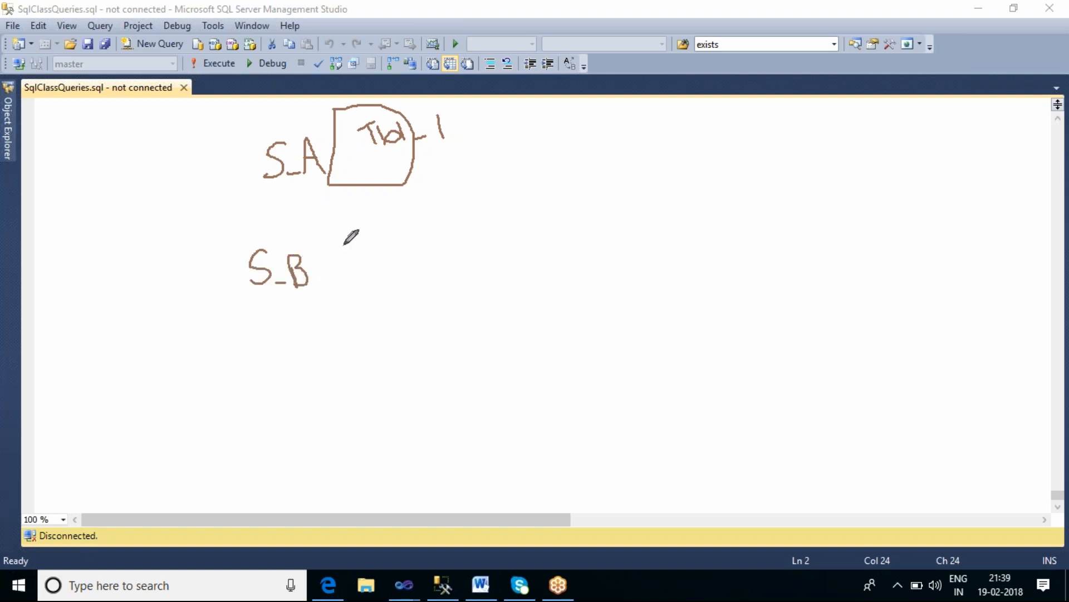
mouse_move(344, 242)
left_mouse_down()
mouse_move(353, 325)
mouse_move(396, 229)
mouse_move(353, 232)
mouse_move(338, 242)
mouse_move(390, 259)
mouse_move(385, 286)
mouse_move(402, 279)
mouse_move(411, 252)
mouse_move(415, 287)
mouse_move(430, 274)
mouse_move(464, 277)
left_mouse_up()
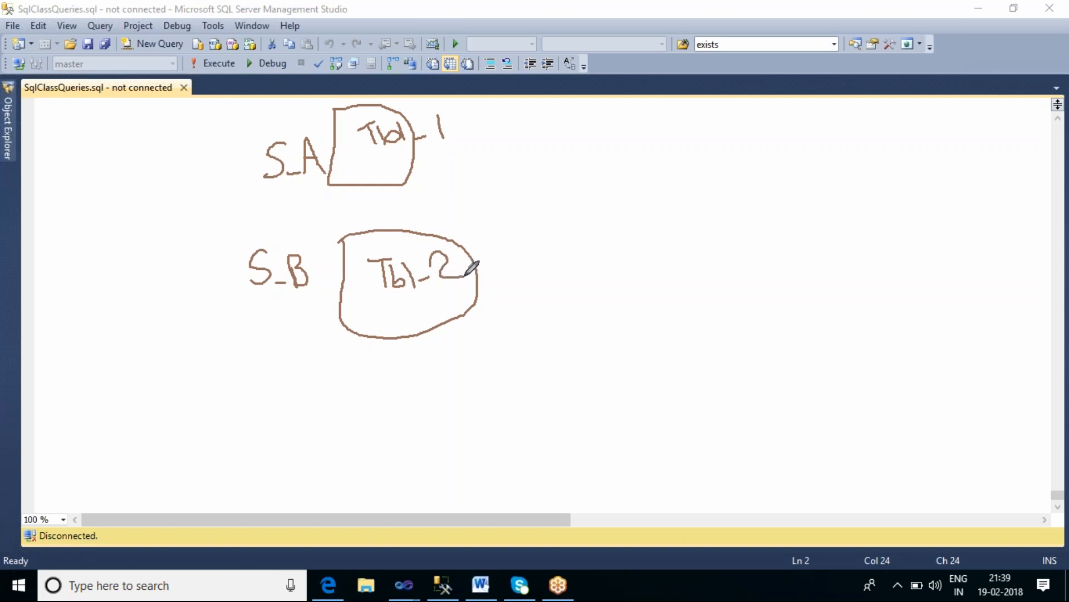
mouse_move(418, 310)
left_mouse_down()
mouse_move(419, 334)
mouse_move(436, 337)
left_mouse_up()
mouse_move(373, 177)
left_mouse_down()
mouse_move(376, 195)
mouse_move(401, 206)
left_mouse_up()
mouse_move(274, 386)
left_mouse_down()
mouse_move(250, 417)
mouse_move(305, 412)
mouse_move(328, 429)
left_mouse_up()
mouse_move(361, 367)
left_mouse_down()
mouse_move(412, 504)
mouse_move(500, 390)
mouse_move(362, 367)
mouse_move(411, 388)
mouse_move(396, 422)
left_mouse_up()
mouse_move(411, 375)
left_mouse_down()
mouse_move(437, 412)
mouse_move(479, 372)
mouse_move(497, 399)
mouse_move(440, 409)
mouse_move(443, 465)
mouse_move(473, 461)
mouse_move(460, 474)
left_mouse_up()
mouse_move(728, 201)
left_mouse_down()
mouse_move(730, 307)
mouse_move(850, 303)
mouse_move(874, 275)
mouse_move(784, 167)
mouse_move(732, 201)
left_mouse_up()
mouse_move(415, 159)
left_mouse_down()
mouse_move(516, 167)
mouse_move(621, 249)
mouse_move(727, 252)
mouse_move(704, 278)
left_mouse_up()
mouse_move(777, 338)
left_mouse_down()
mouse_move(792, 372)
mouse_move(814, 362)
mouse_move(825, 374)
left_mouse_up()
mouse_move(852, 334)
left_mouse_down()
mouse_move(868, 368)
mouse_move(858, 353)
left_mouse_up()
mouse_move(772, 124)
left_mouse_down()
mouse_move(738, 135)
mouse_move(779, 144)
mouse_move(749, 166)
mouse_move(802, 149)
mouse_move(809, 133)
mouse_move(840, 138)
mouse_move(808, 147)
left_mouse_up()
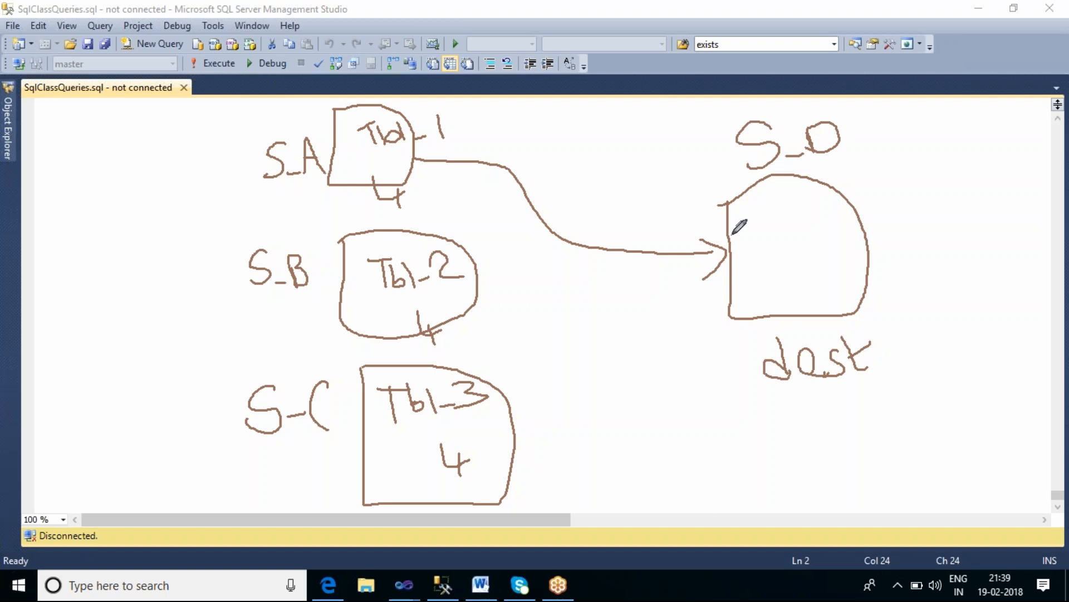
mouse_move(477, 287)
left_mouse_down()
mouse_move(559, 336)
mouse_move(758, 288)
mouse_move(732, 287)
mouse_move(761, 290)
mouse_move(726, 313)
left_mouse_up()
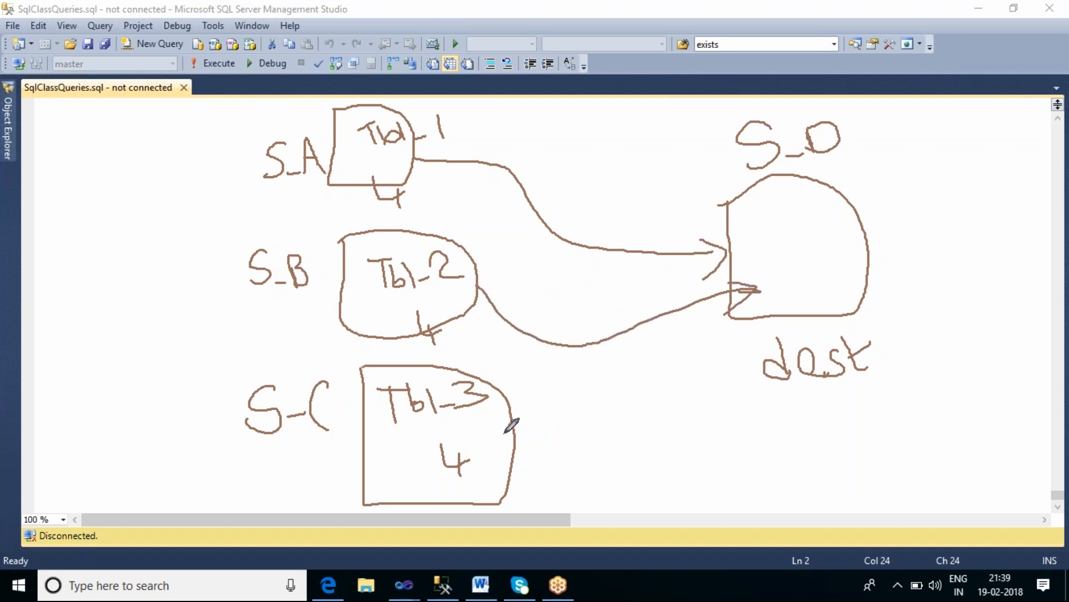
mouse_move(516, 450)
left_mouse_down()
mouse_move(608, 439)
mouse_move(677, 344)
mouse_move(725, 305)
mouse_move(722, 337)
left_mouse_up()
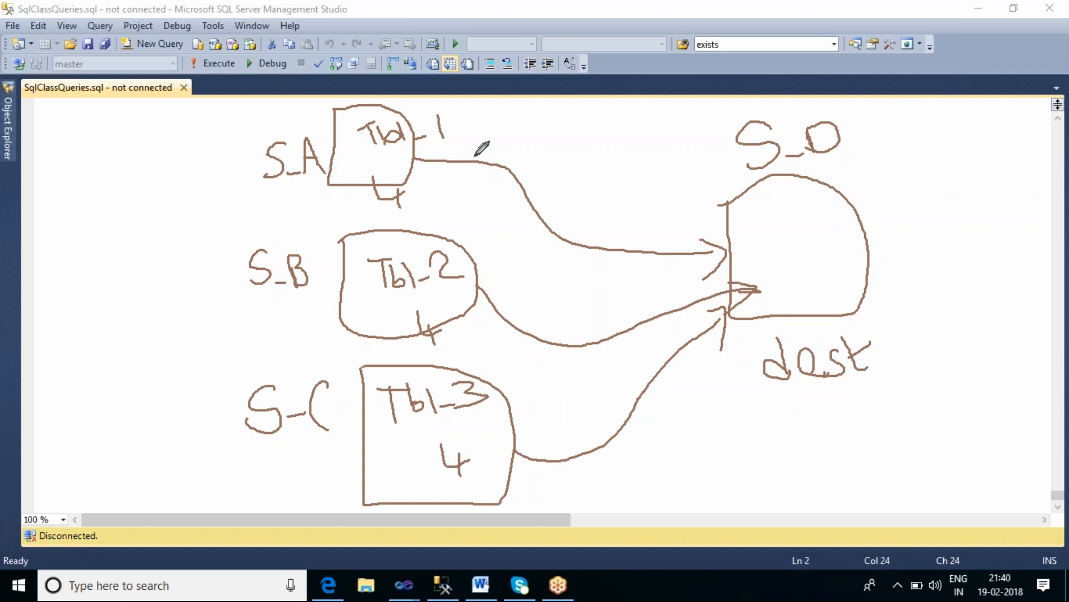
mouse_move(914, 141)
left_mouse_down()
mouse_move(1003, 130)
mouse_move(978, 195)
mouse_move(933, 212)
mouse_move(908, 142)
mouse_move(929, 183)
mouse_move(942, 178)
mouse_move(931, 196)
mouse_move(927, 167)
left_mouse_up()
mouse_move(964, 183)
left_mouse_down()
mouse_move(1005, 147)
mouse_move(1010, 176)
left_mouse_up()
left_click(980, 171)
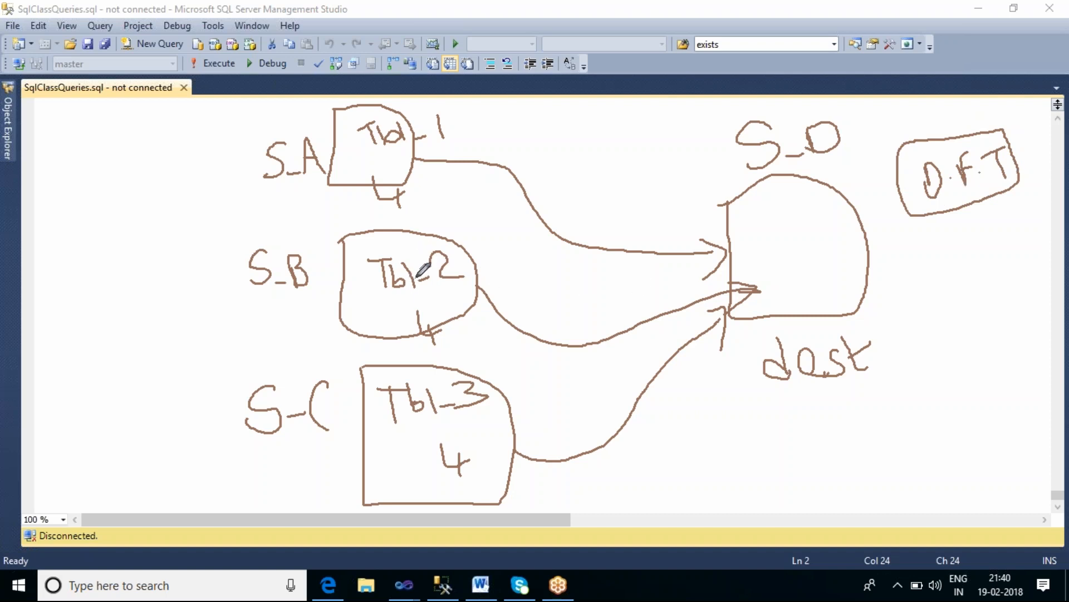
mouse_move(936, 253)
left_mouse_down()
mouse_move(1033, 259)
mouse_move(1005, 316)
mouse_move(927, 266)
mouse_move(923, 276)
mouse_move(952, 308)
mouse_move(1011, 261)
mouse_move(1008, 277)
left_mouse_up()
left_click(970, 290)
left_click(991, 284)
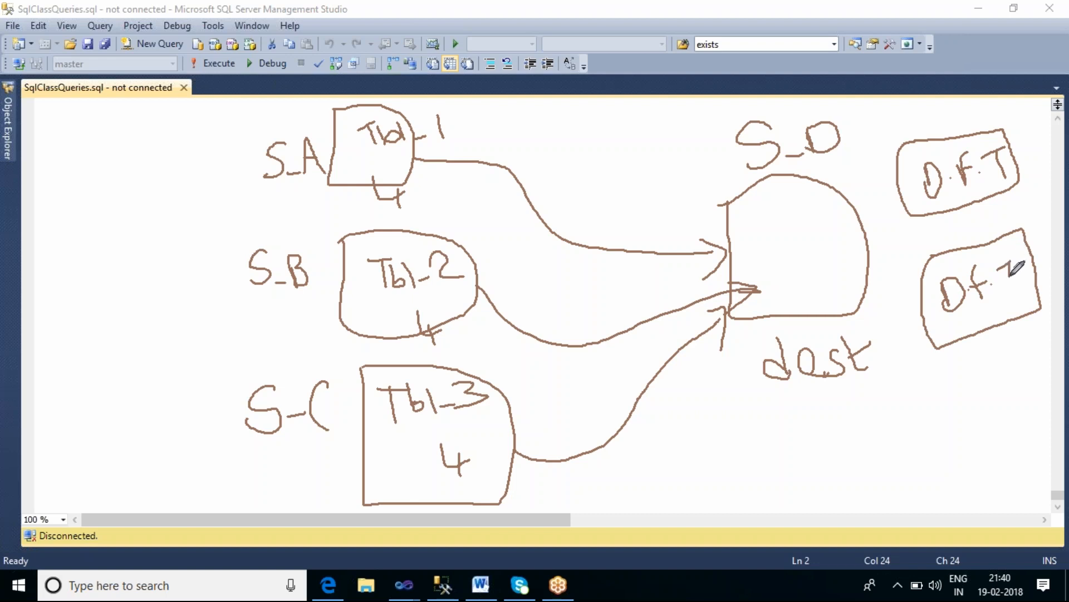
mouse_move(969, 205)
left_mouse_down()
mouse_move(970, 245)
mouse_move(983, 229)
left_mouse_up()
mouse_move(909, 402)
left_mouse_down()
mouse_move(951, 386)
mouse_move(1028, 437)
mouse_move(898, 495)
mouse_move(893, 407)
mouse_move(924, 450)
left_mouse_up()
left_click(952, 431)
left_click_drag(967, 406, 955, 436)
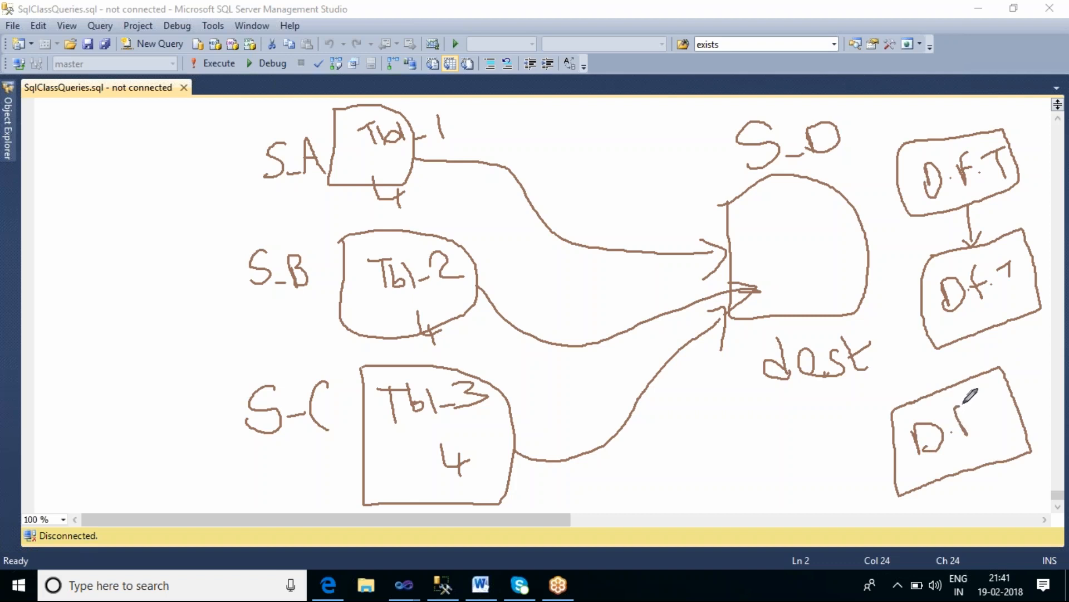
left_click(973, 422)
mouse_move(996, 394)
left_mouse_down()
mouse_move(1003, 424)
mouse_move(1006, 388)
left_mouse_up()
left_click_drag(976, 333, 966, 382)
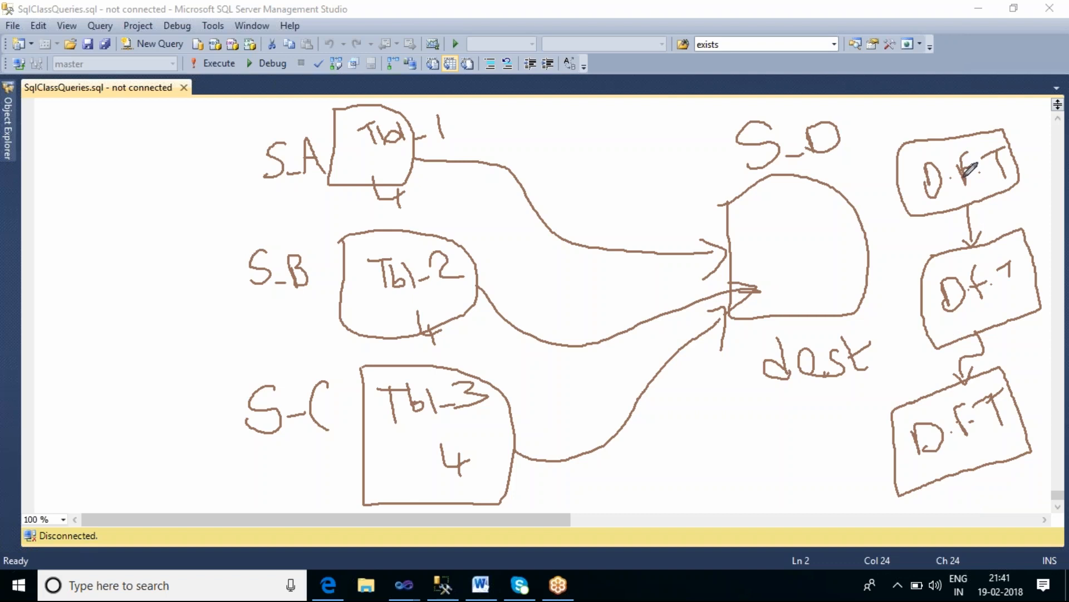
left_click_drag(939, 108, 1006, 460)
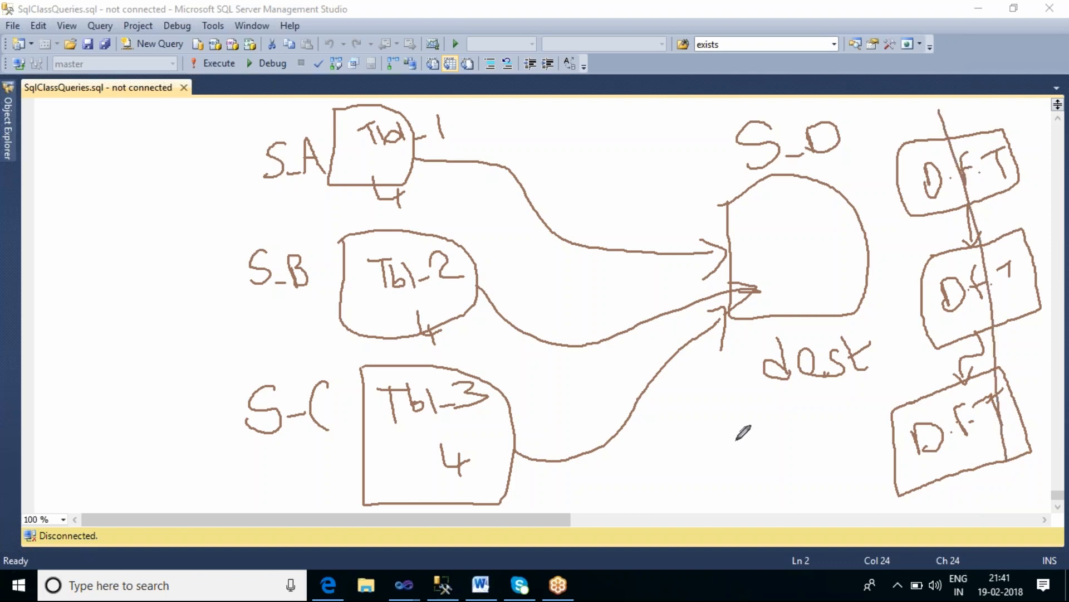
mouse_move(680, 447)
left_mouse_down()
mouse_move(744, 421)
mouse_move(671, 526)
mouse_move(662, 452)
mouse_move(679, 490)
left_mouse_up()
left_click(701, 466)
mouse_move(708, 455)
left_mouse_down()
mouse_move(716, 473)
mouse_move(715, 440)
mouse_move(719, 457)
mouse_move(747, 431)
mouse_move(756, 458)
left_mouse_up()
left_click(732, 458)
mouse_move(618, 440)
left_mouse_down()
mouse_move(724, 381)
mouse_move(777, 432)
mouse_move(666, 575)
mouse_move(613, 413)
mouse_move(678, 369)
mouse_move(721, 383)
left_mouse_up()
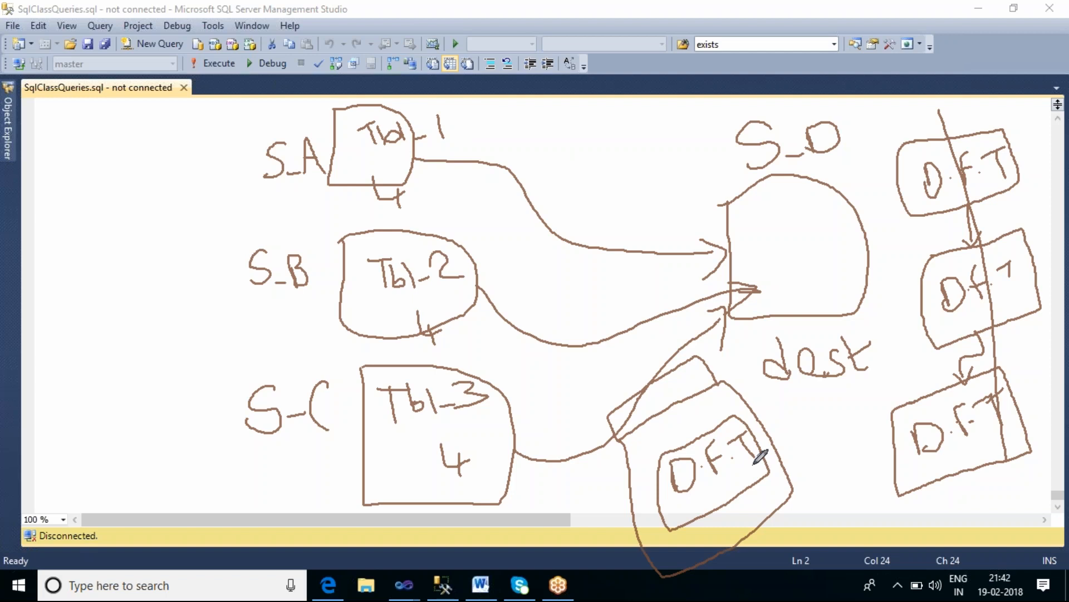
left_click(711, 58)
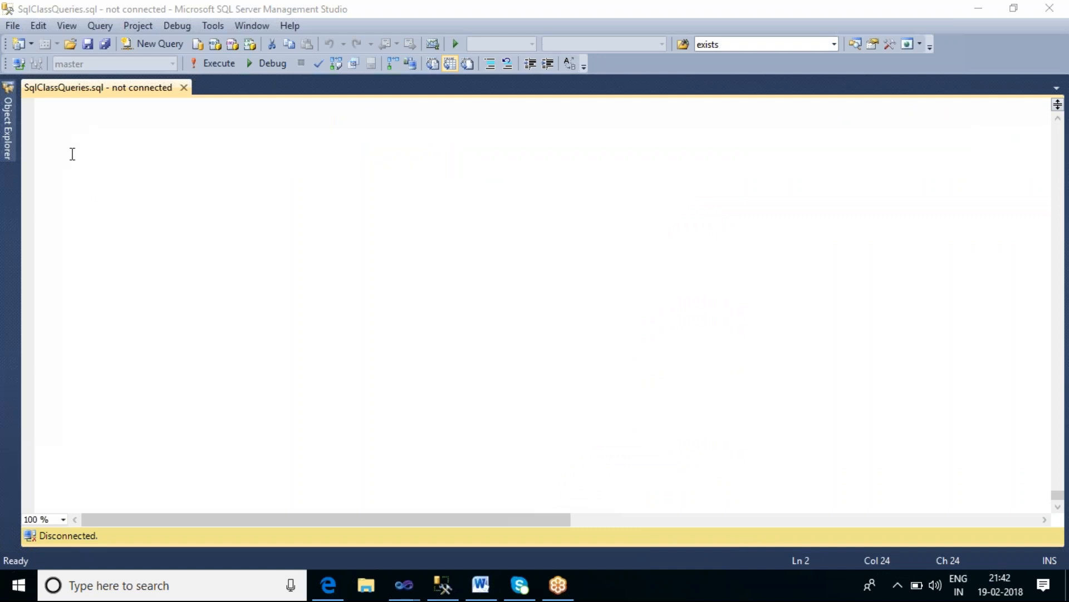
Step: Connect to the BALAJI-PC database engine and open a new query window on the db_Ishan database
left_click(18, 63)
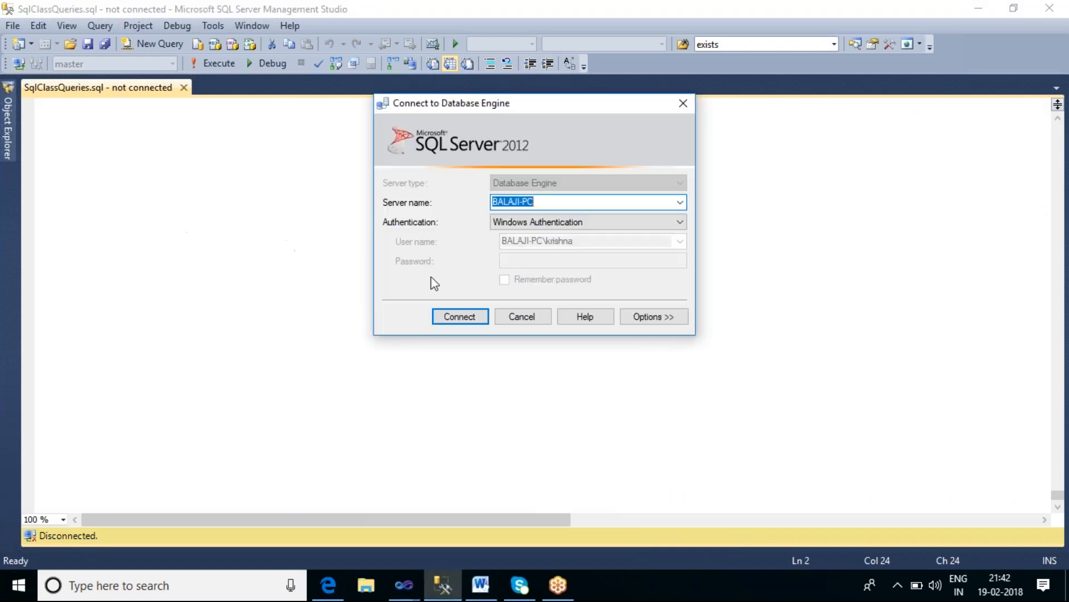
left_click(462, 316)
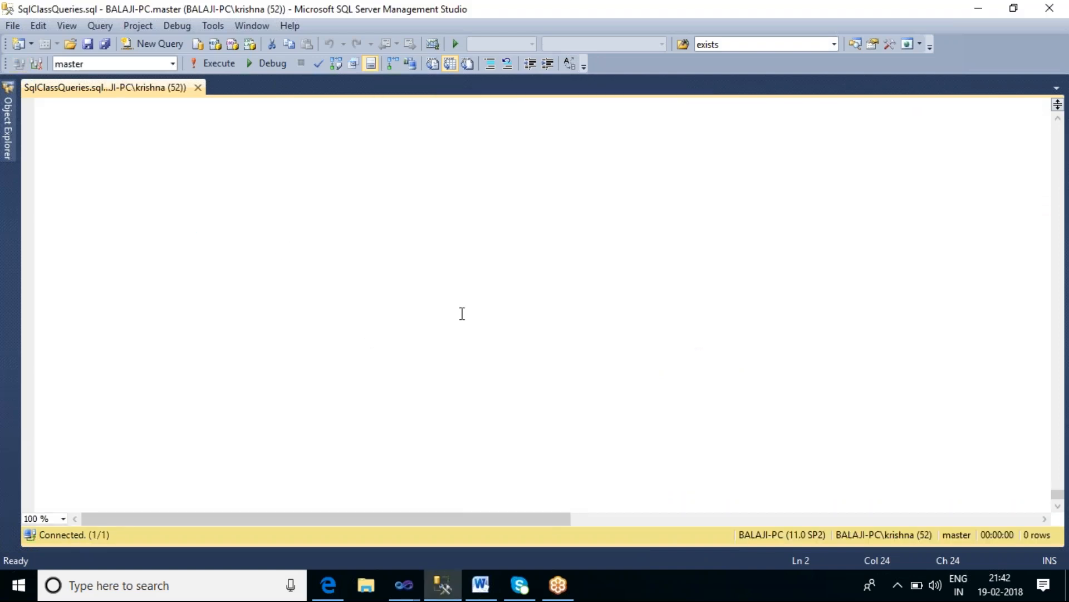
left_click(14, 134)
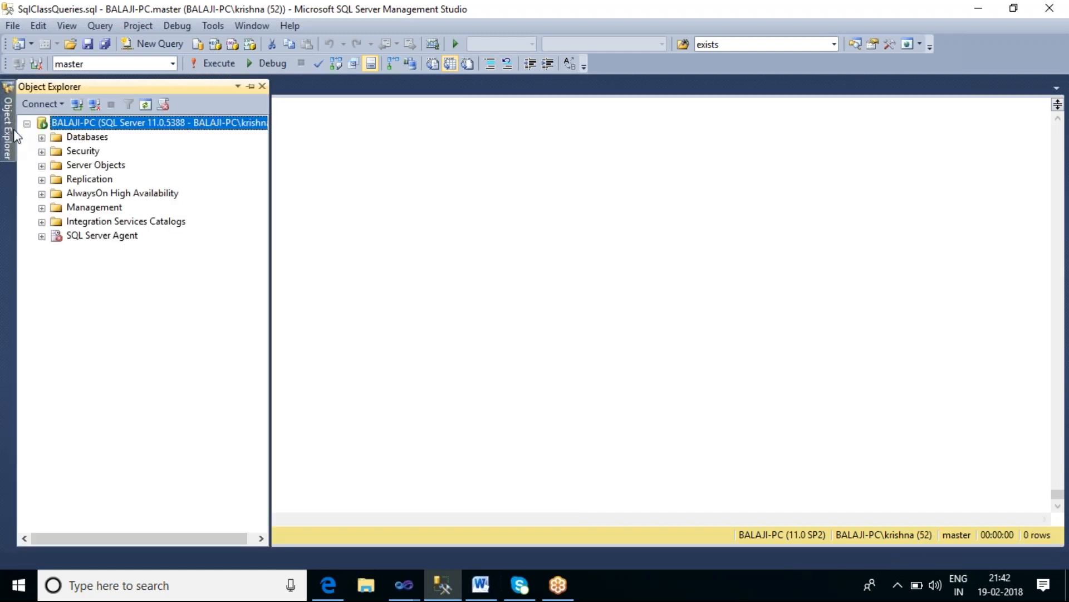
left_click(42, 137)
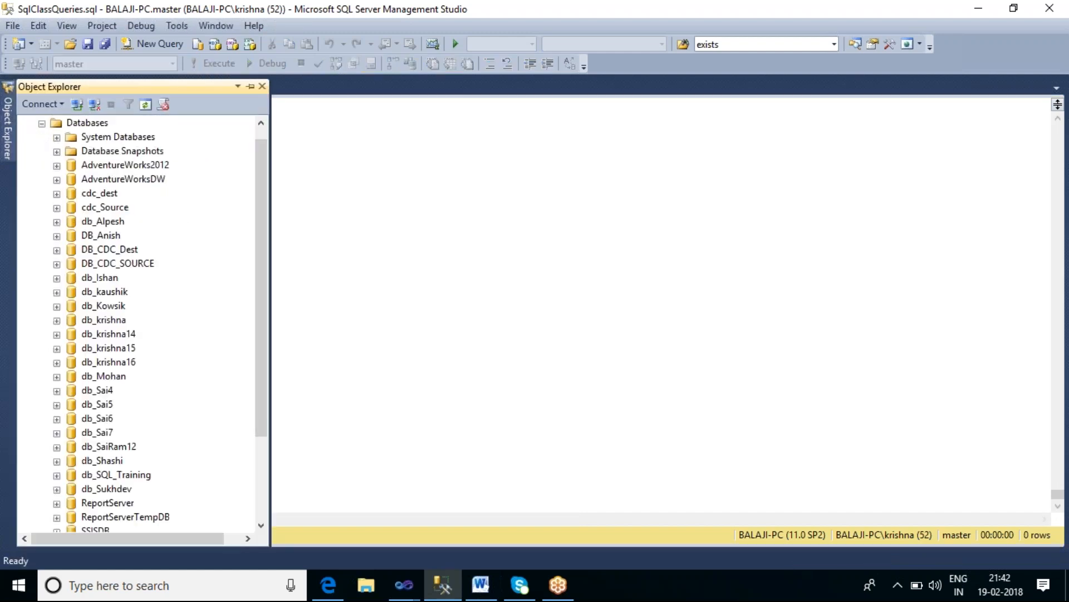
left_click(100, 277)
left_click(177, 50)
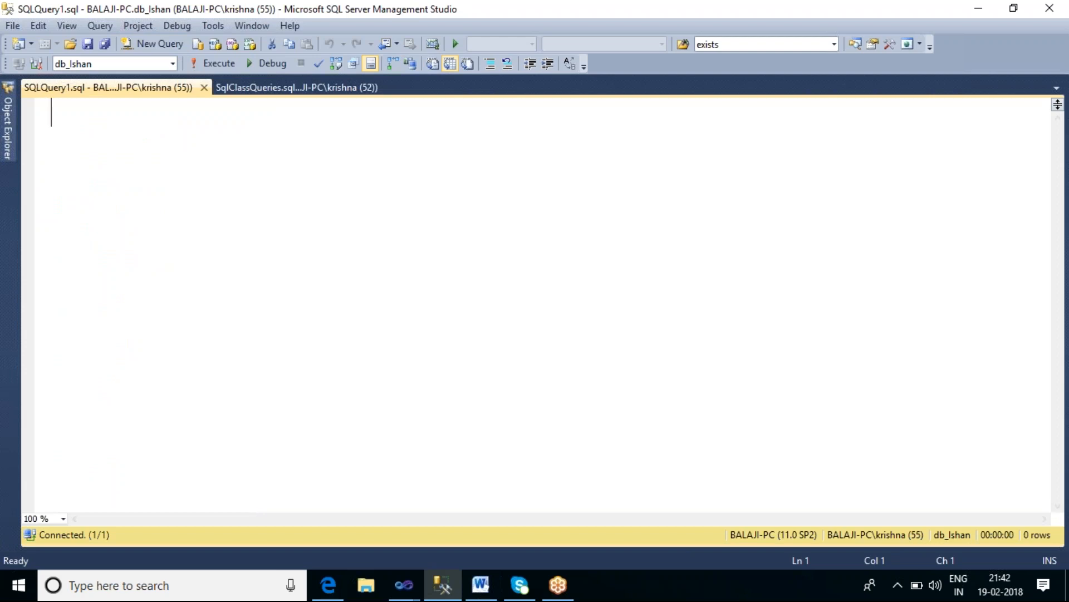
Step: Write a create table statement for tbl_src1 with a --source1 comment line above it
type("create ")
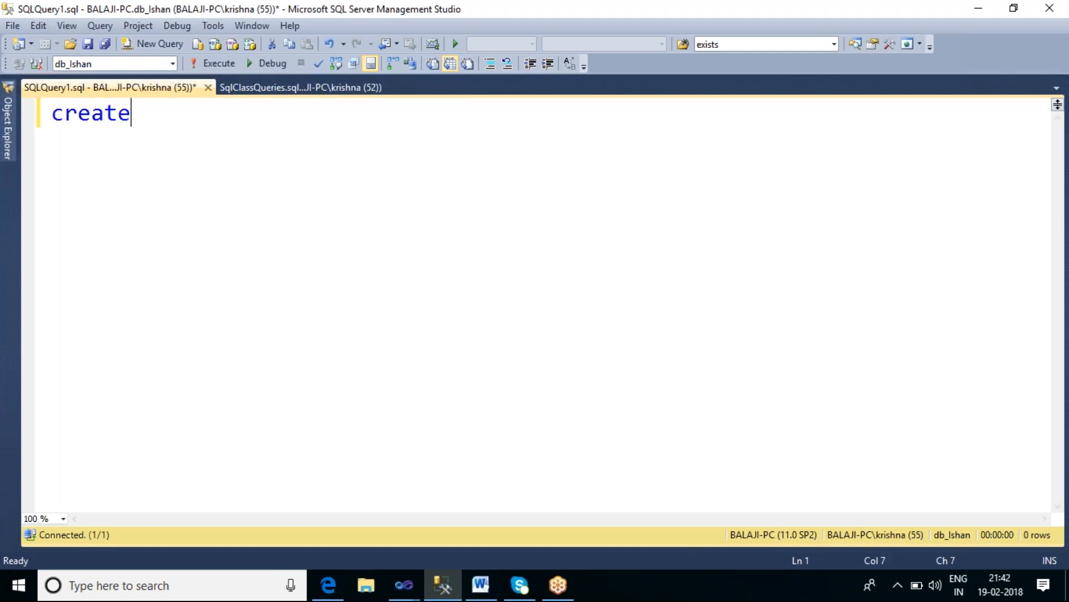
type("tale")
key("BackSpace")
key("BackSpace")
key("BackSpace")
type("ble tbl")
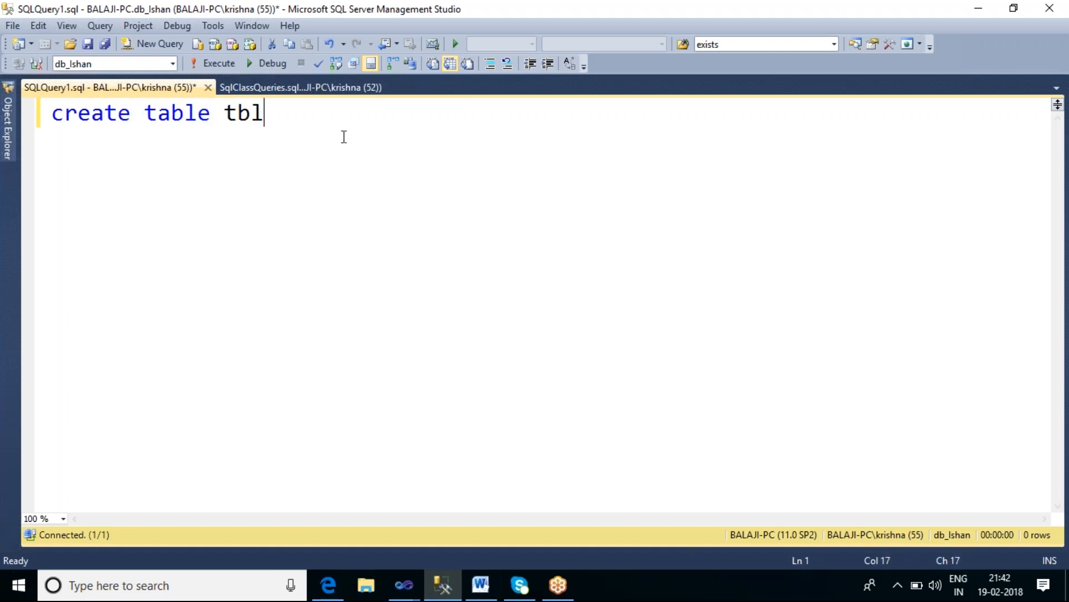
type("_src1")
key("Home")
key("Return")
key("Up")
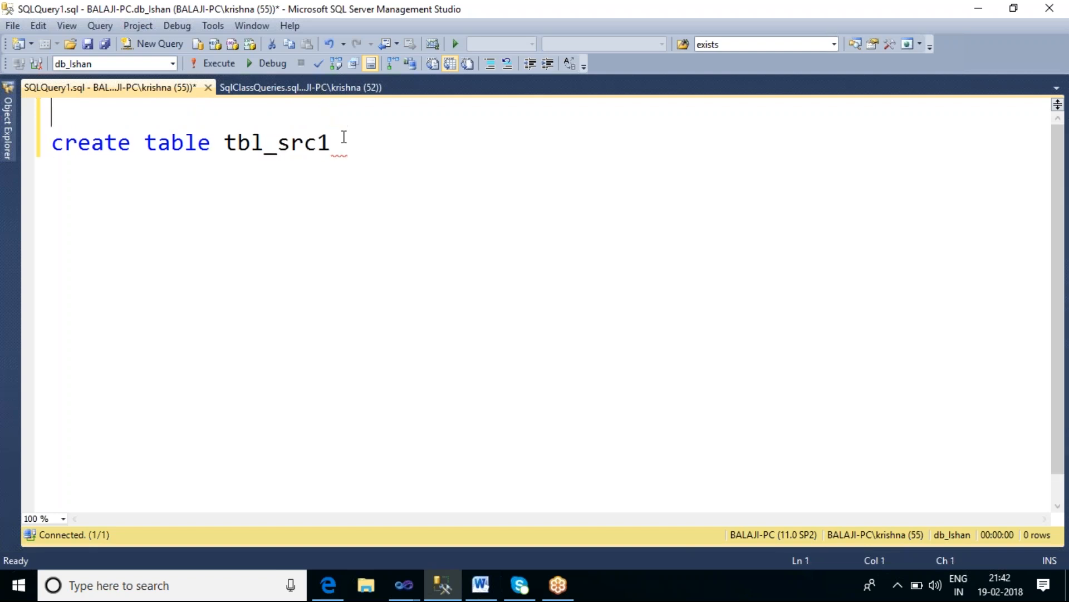
type("--Source")
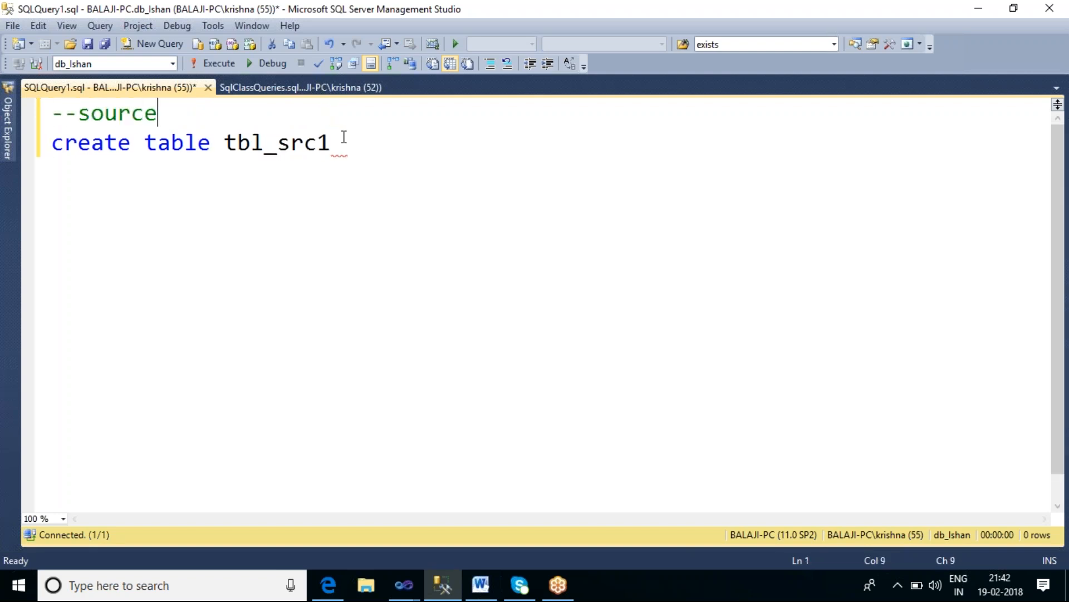
type("1")
Step: Define the table's columns as Id int, Ename varchar(20) and salary int
left_click(334, 143)
type("()")
key("Left")
type("Id,")
key("BackSpace")
type("int, emp")
key("BackSpace")
key("BackSpace")
key("BackSpace")
key("BackSpace")
type("Ename varchar")
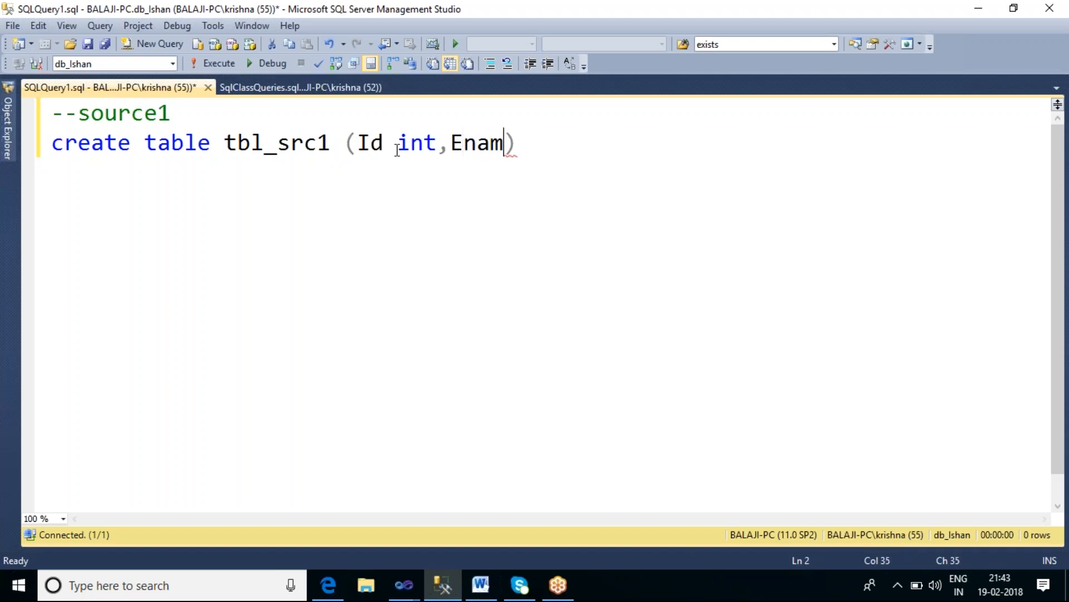
key("End")
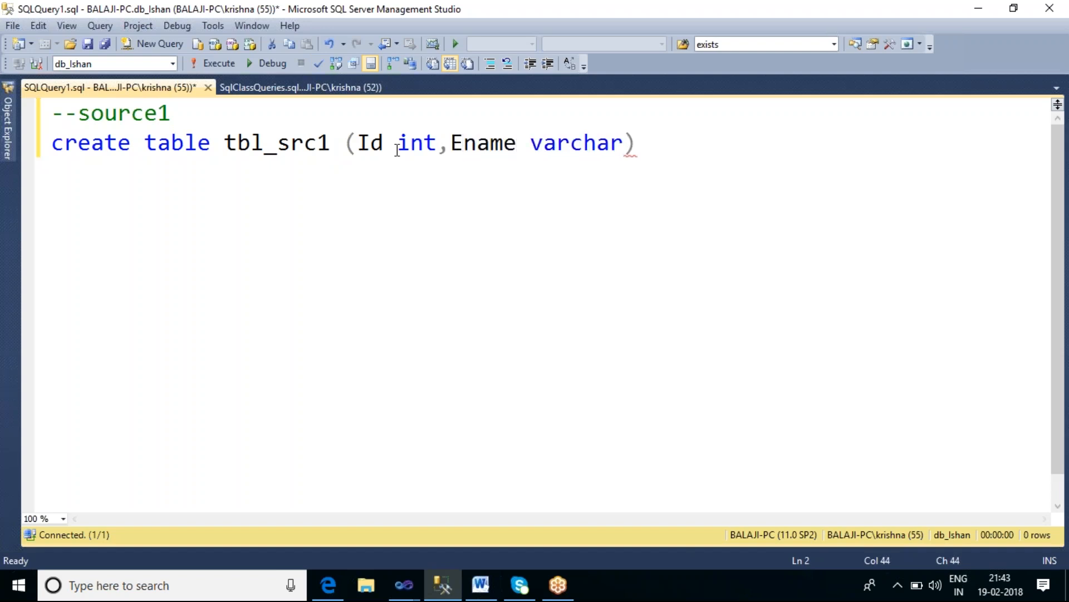
type("(20")
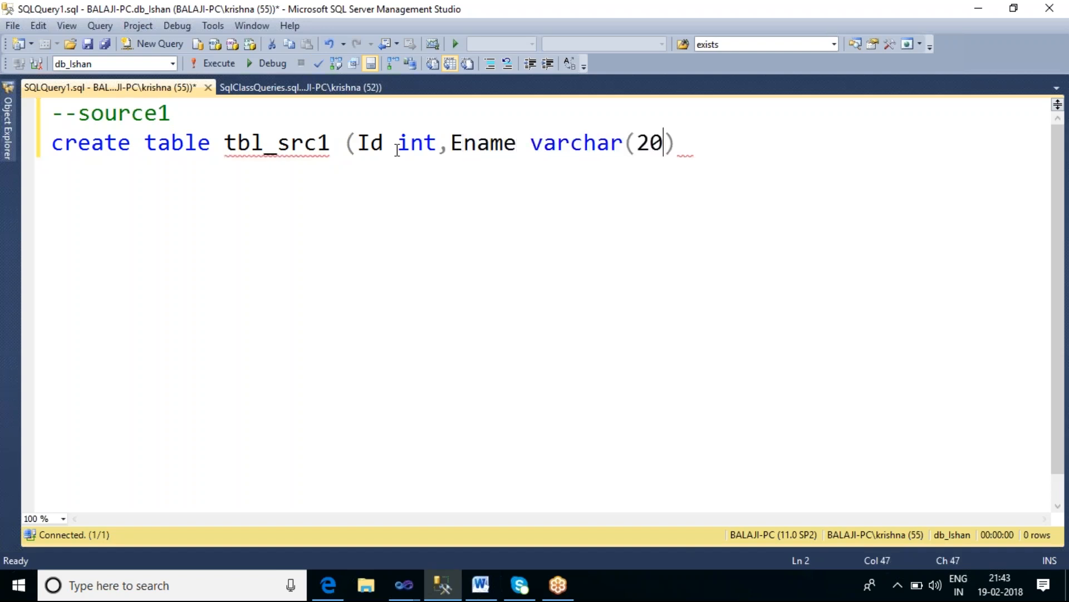
type("),salar")
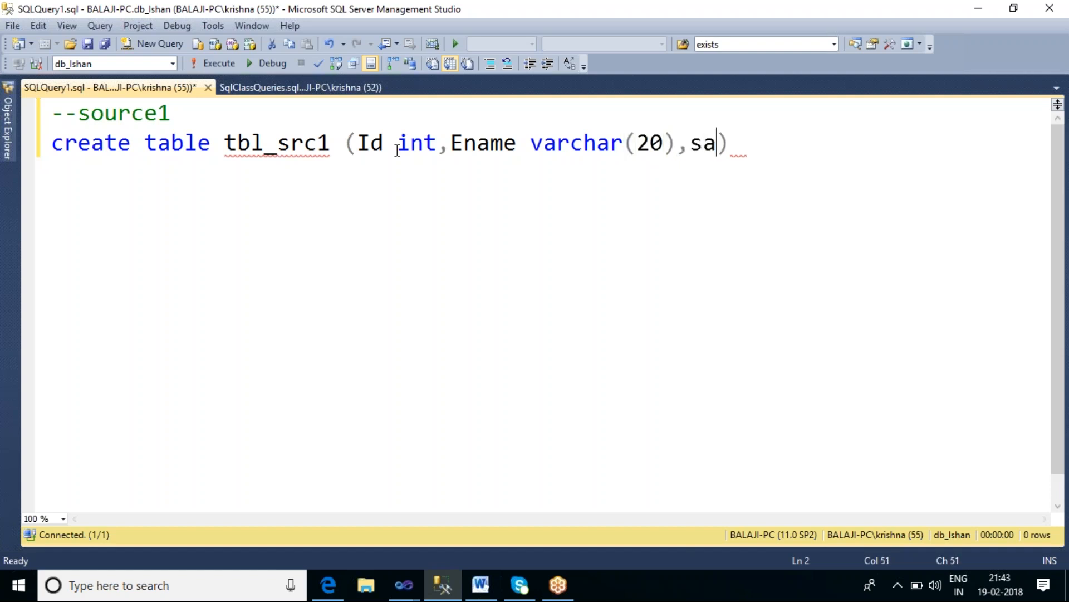
type("y i")
key("BackSpace")
key("BackSpace")
key("BackSpace")
type("ry i")
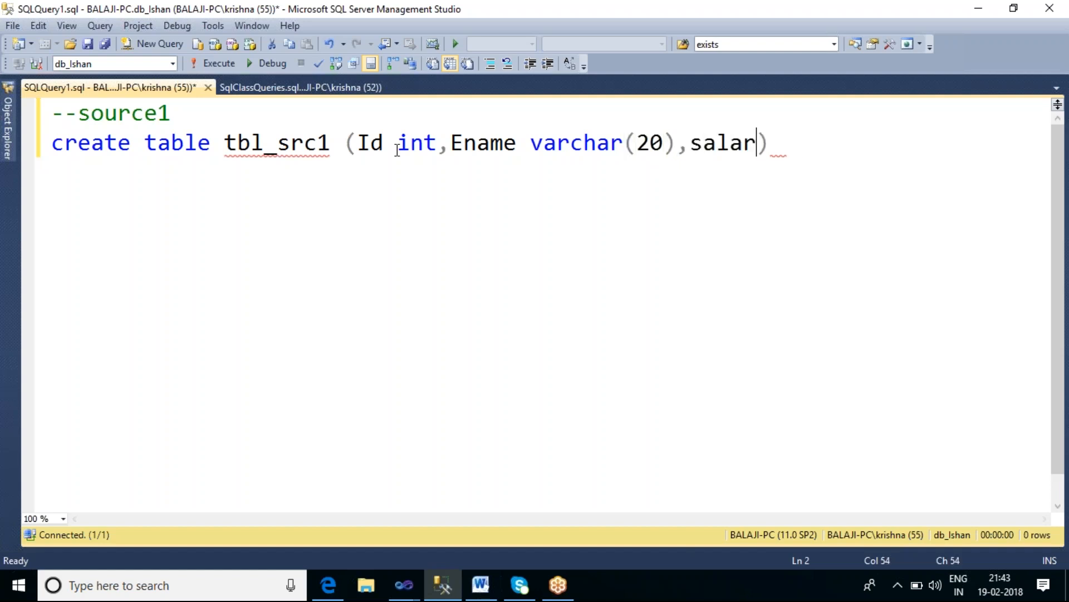
type("nt")
Step: Rename the Id column to empId and the table to tbl_src01
left_click(356, 146)
type("emp")
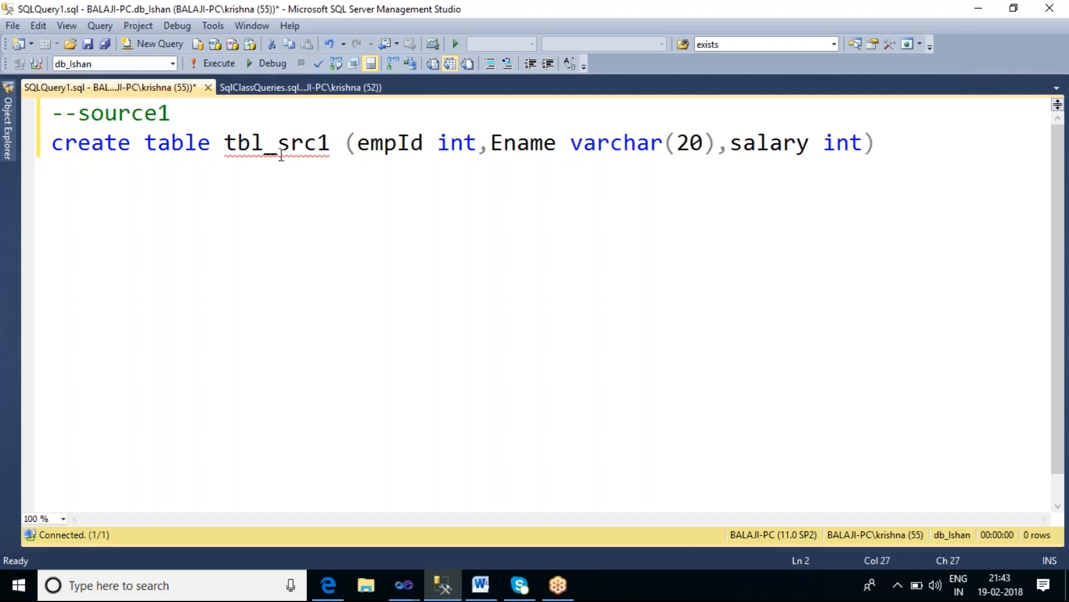
mouse_move(283, 156)
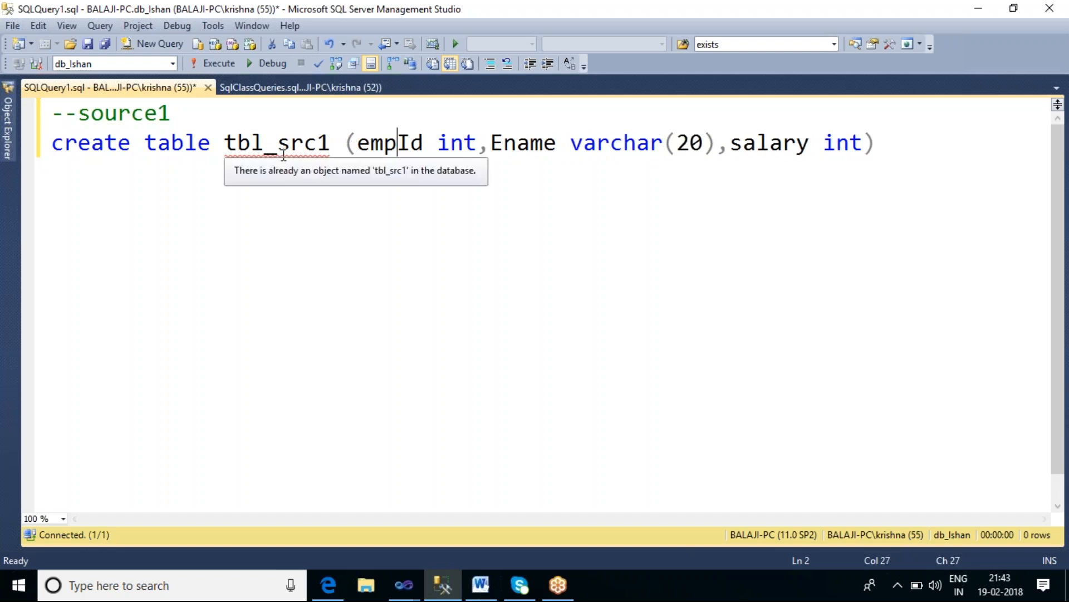
left_click(318, 144)
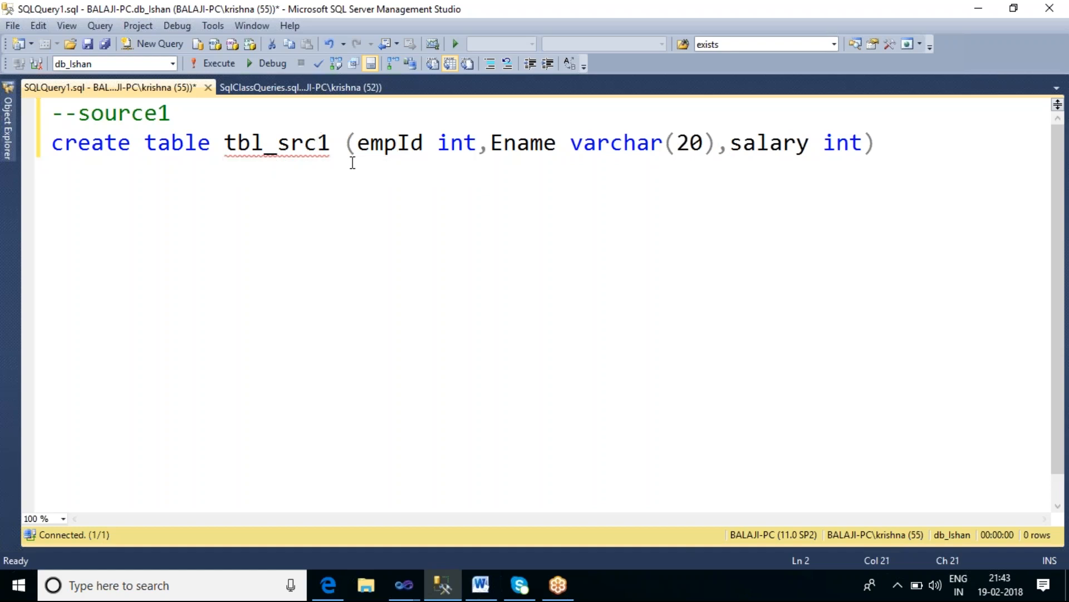
type("0")
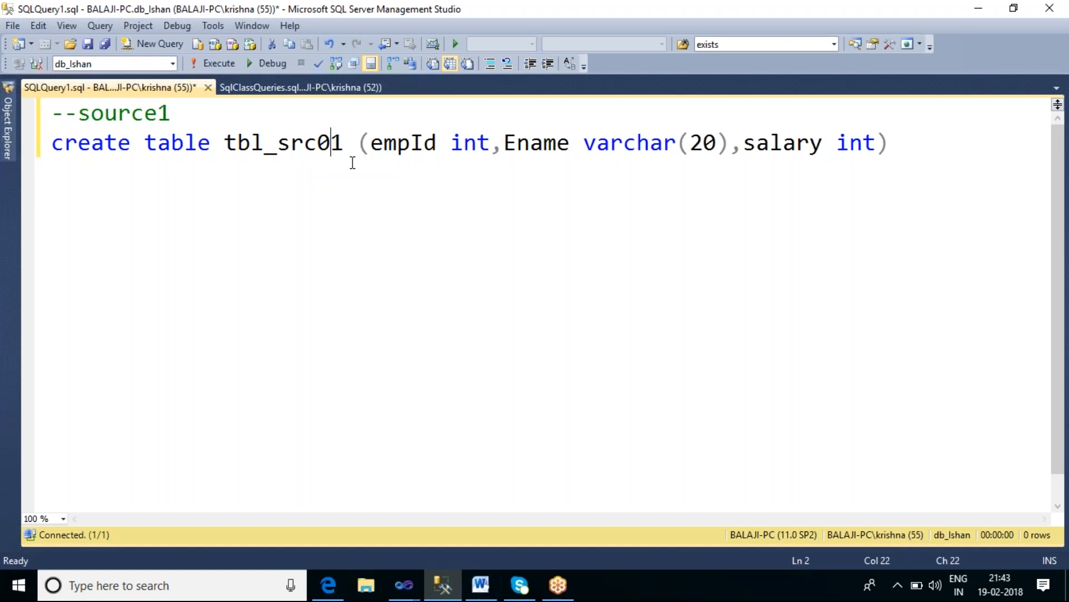
Step: Add an insert into tbl_src01 values statement on a new line below the create statement
left_click(901, 142)
key("Return")
type("inser")
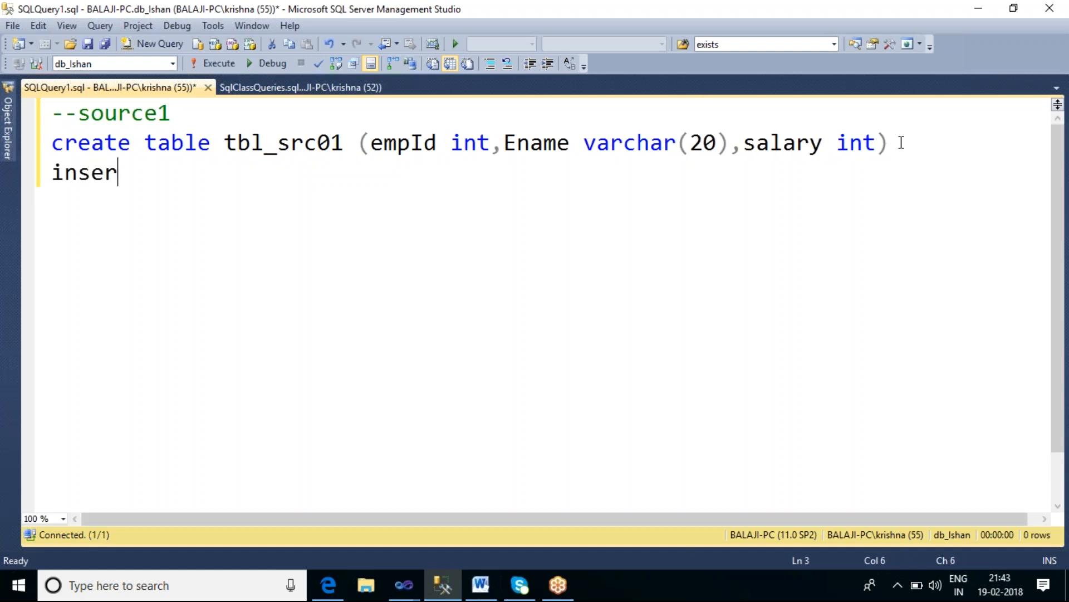
type("t into tbl_src")
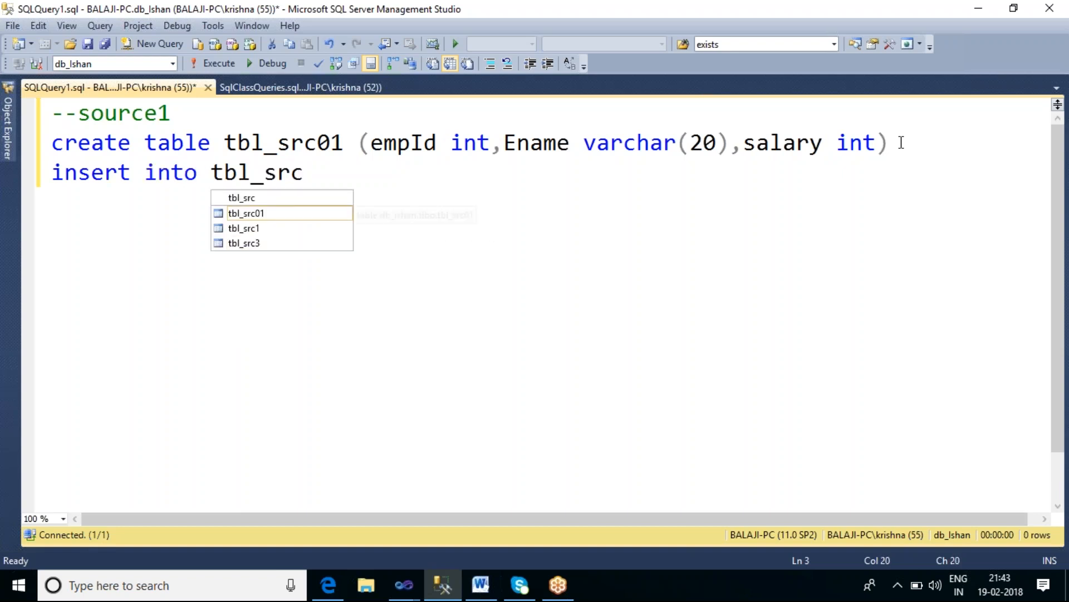
type("01 value")
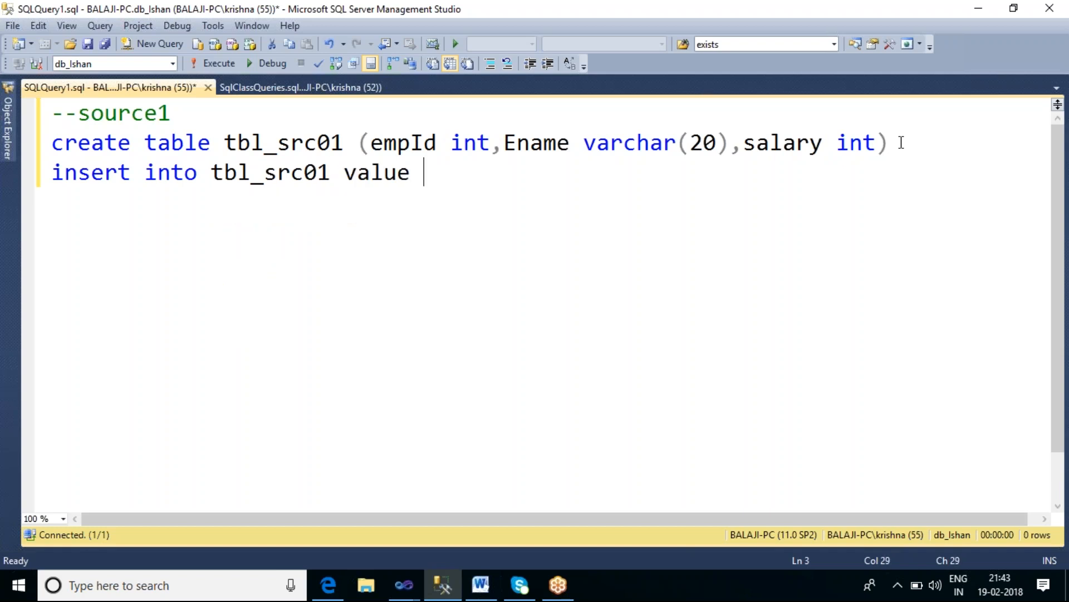
key("BackSpace")
type("s")
type(" ()")
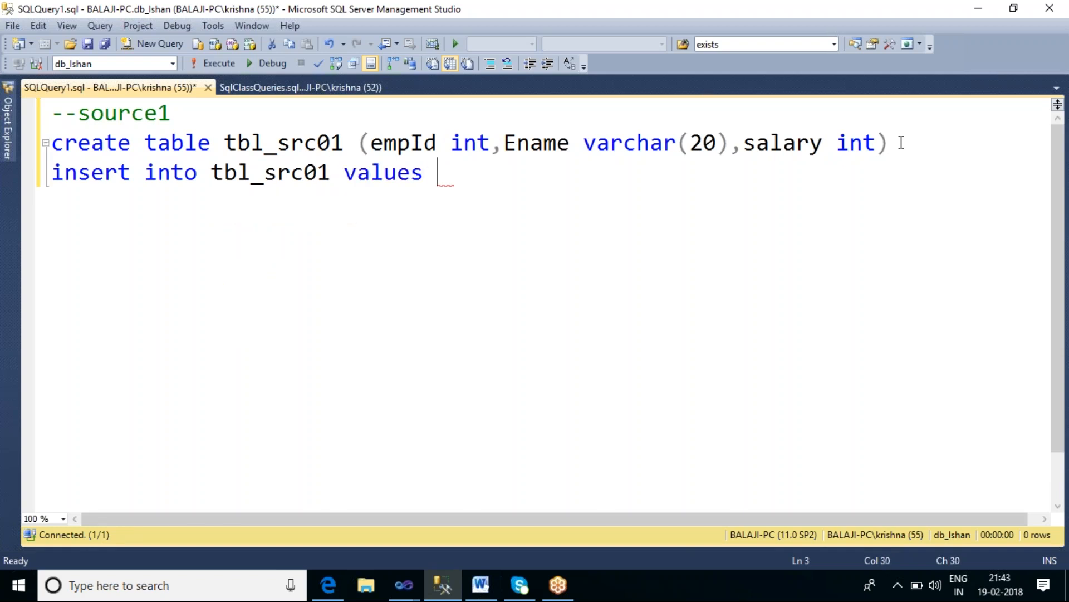
Step: Fill in the values 1, an employee name and 20000, and execute the script on db_Ishan
key("Left")
type("1,")
type("'")
type("Isha")
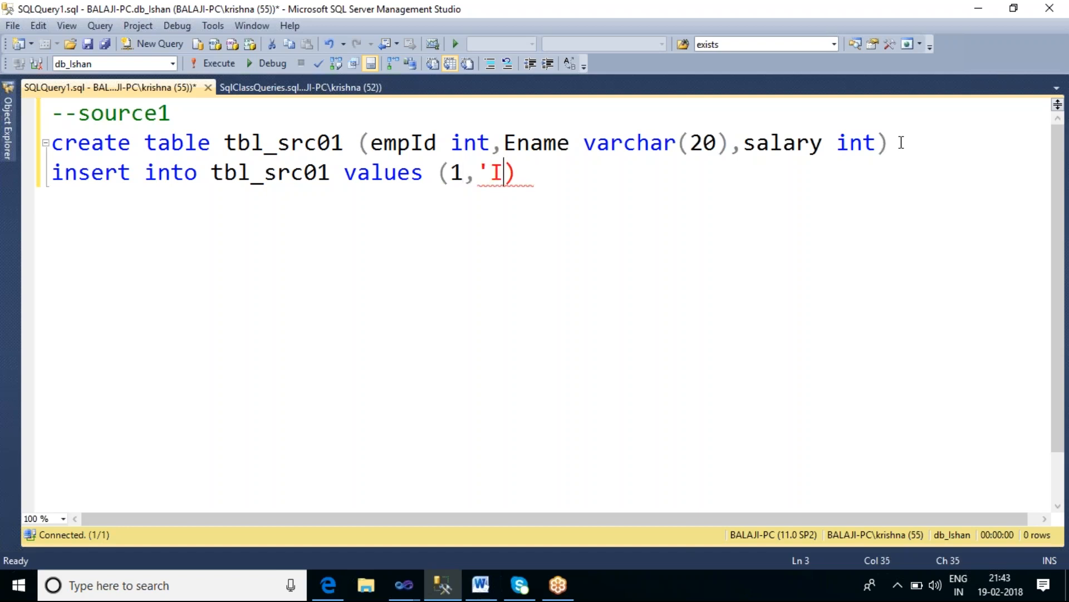
type("n")
key("BackSpace")
type("an'")
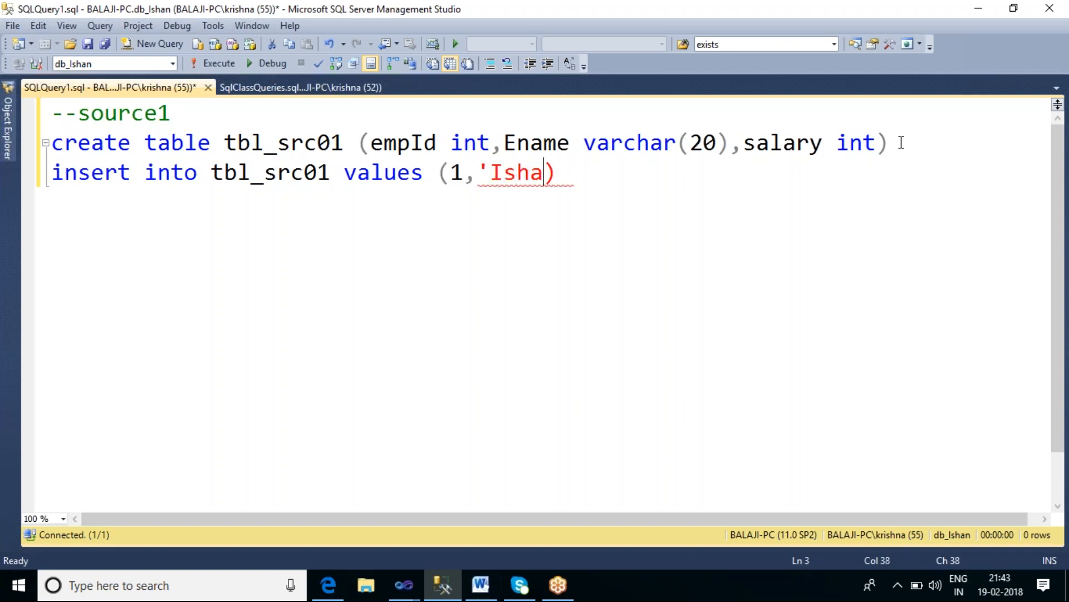
type(",")
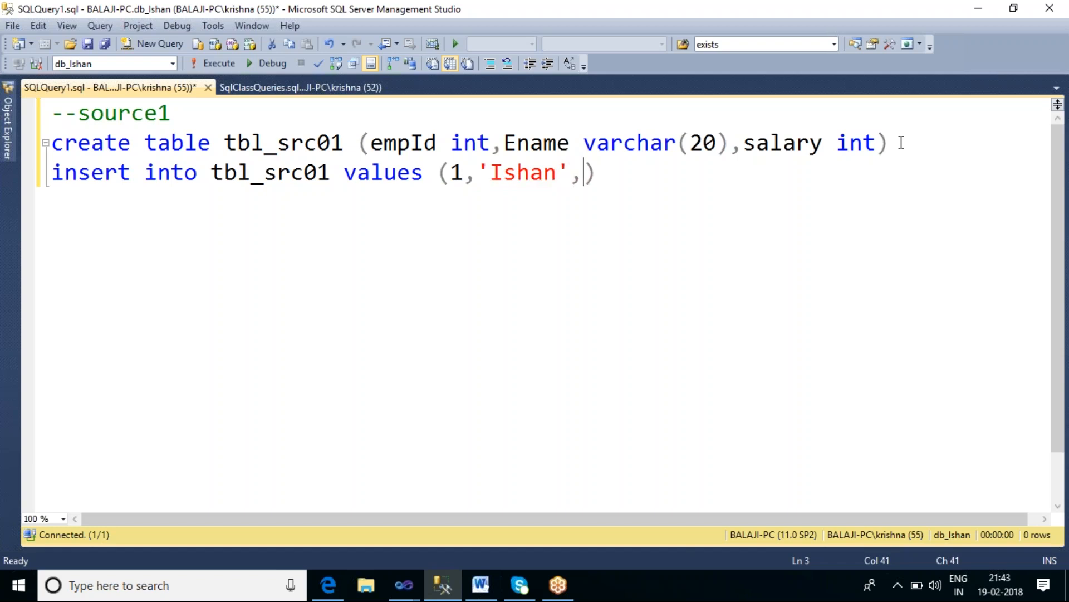
type("20000")
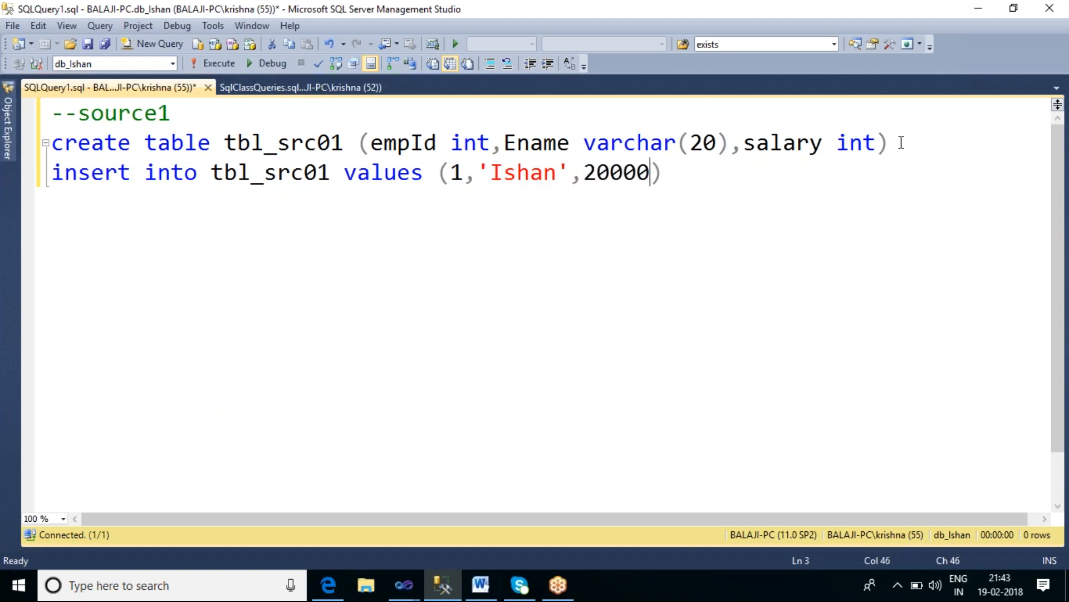
key("F5")
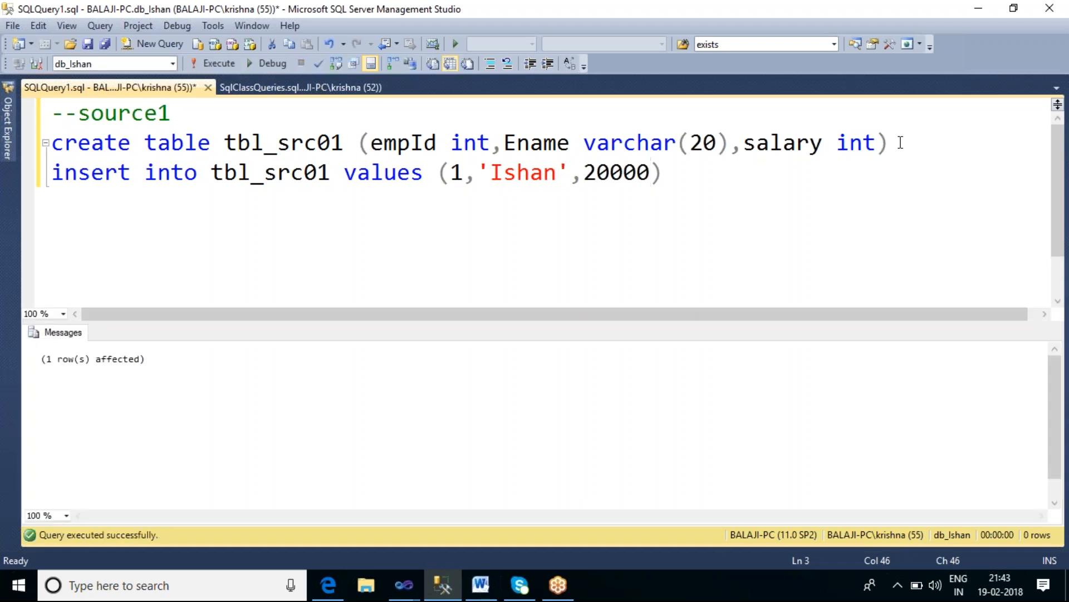
Step: Copy the whole script, open a new query on the db_kaushik database and paste it there
key("ctrl+a")
key("ctrl+c")
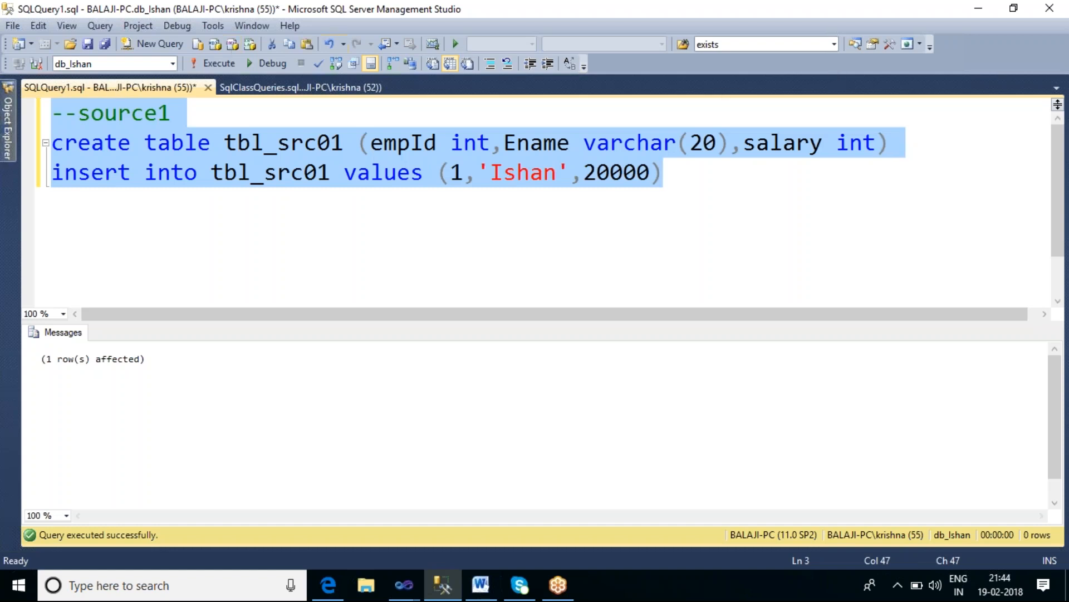
left_click(8, 133)
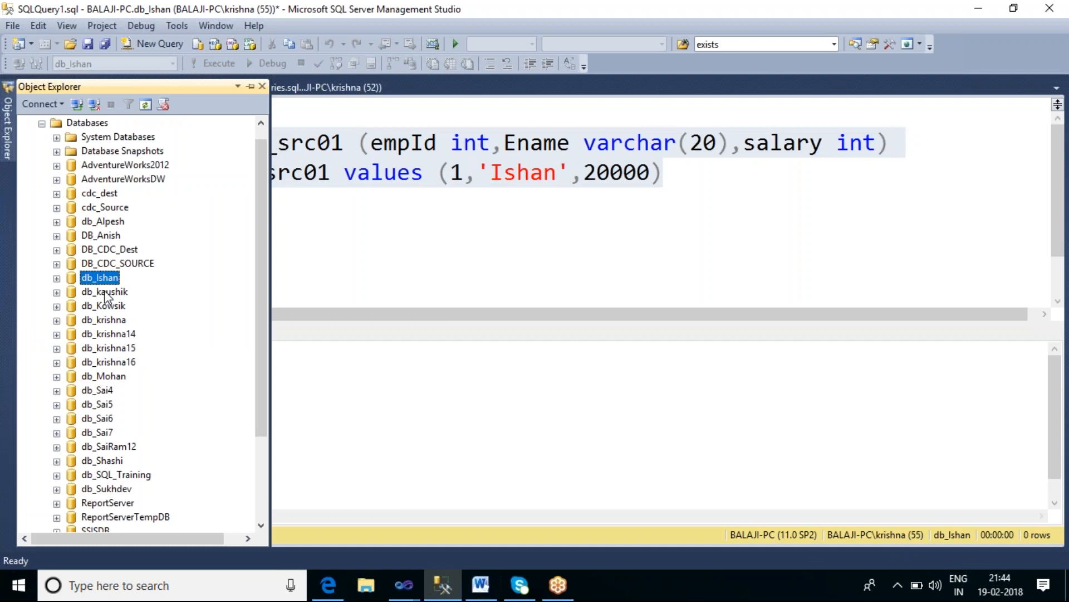
left_click(107, 292)
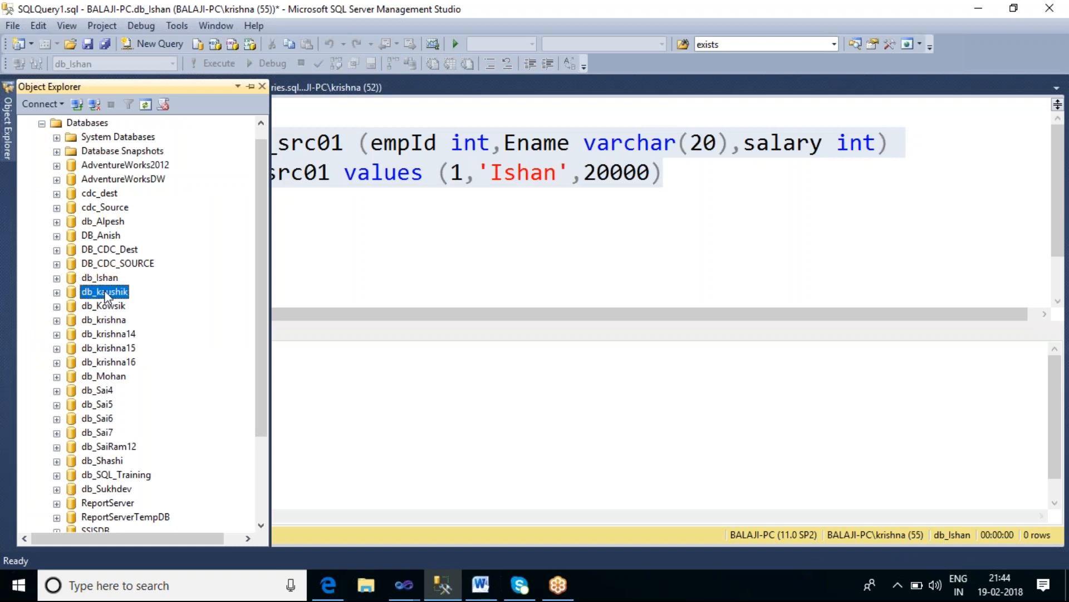
left_click(153, 44)
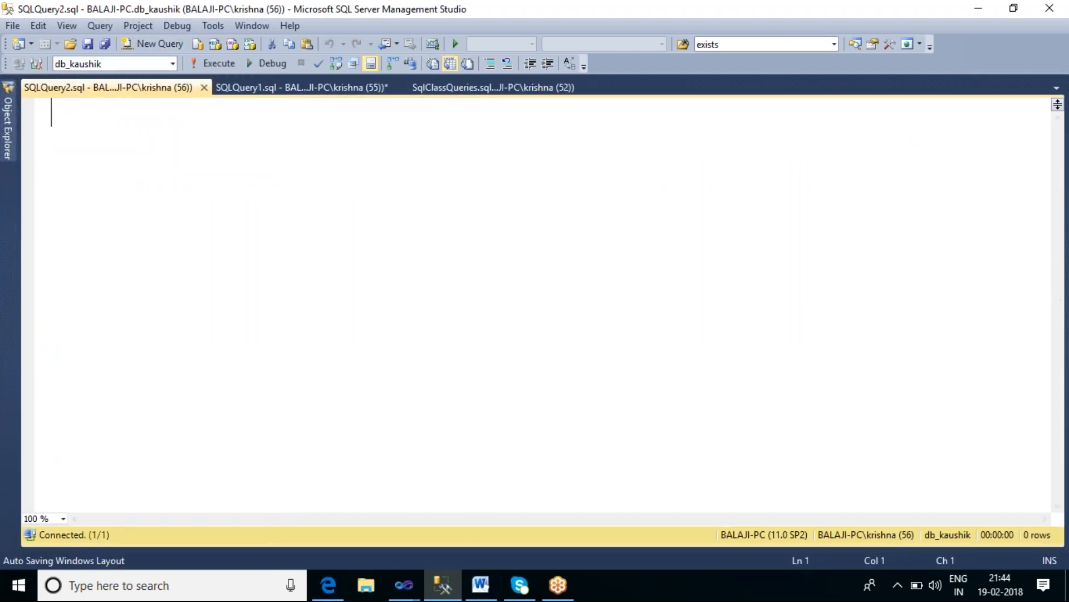
key("ctrl+v")
Step: Change the comment to source2 and both table references to tbl_src02
left_click(214, 115)
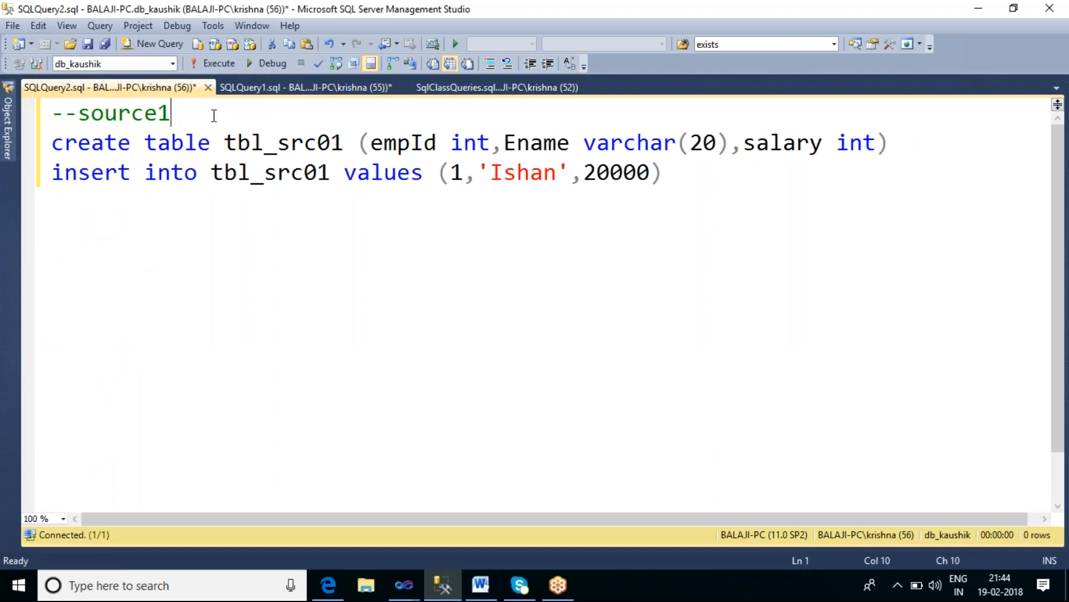
key("BackSpace")
type("2")
left_click(341, 143)
key("BackSpace")
type("2")
left_click(331, 173)
key("BackSpace")
type("2")
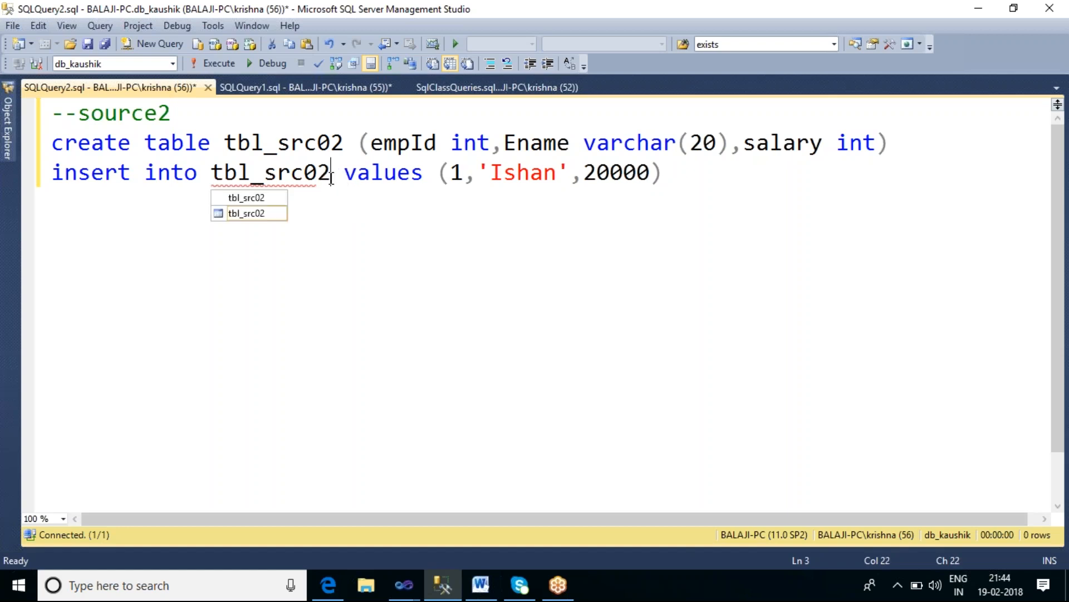
Step: Set the inserted row to id 2, another employee name and salary 30000, then execute the script on db_kaushik
double_click(510, 174)
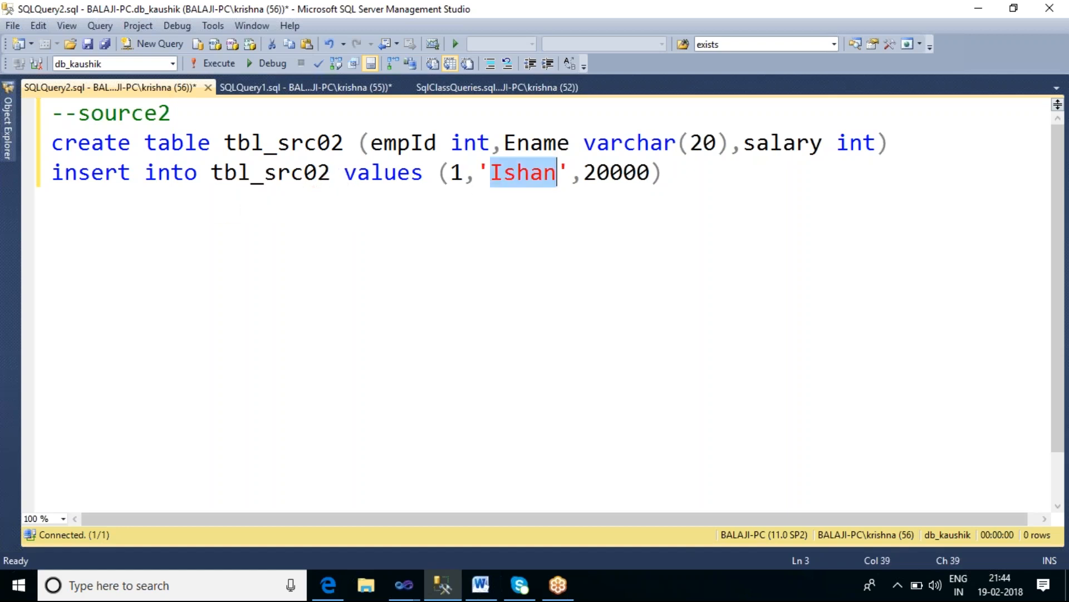
left_click(465, 174)
key("BackSpace")
type("2")
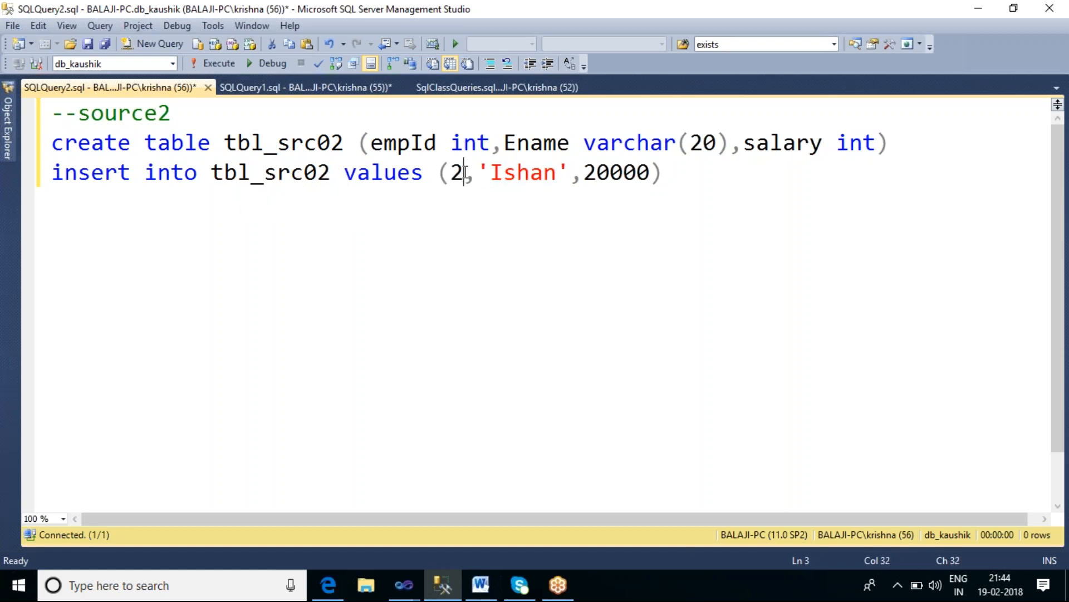
double_click(512, 182)
type("K")
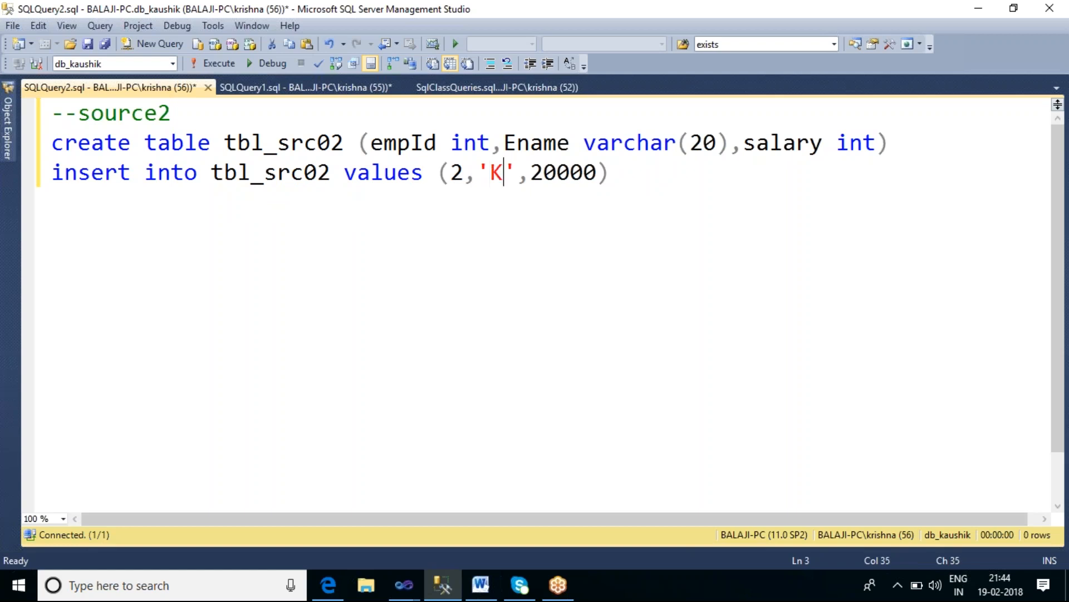
type("aushik")
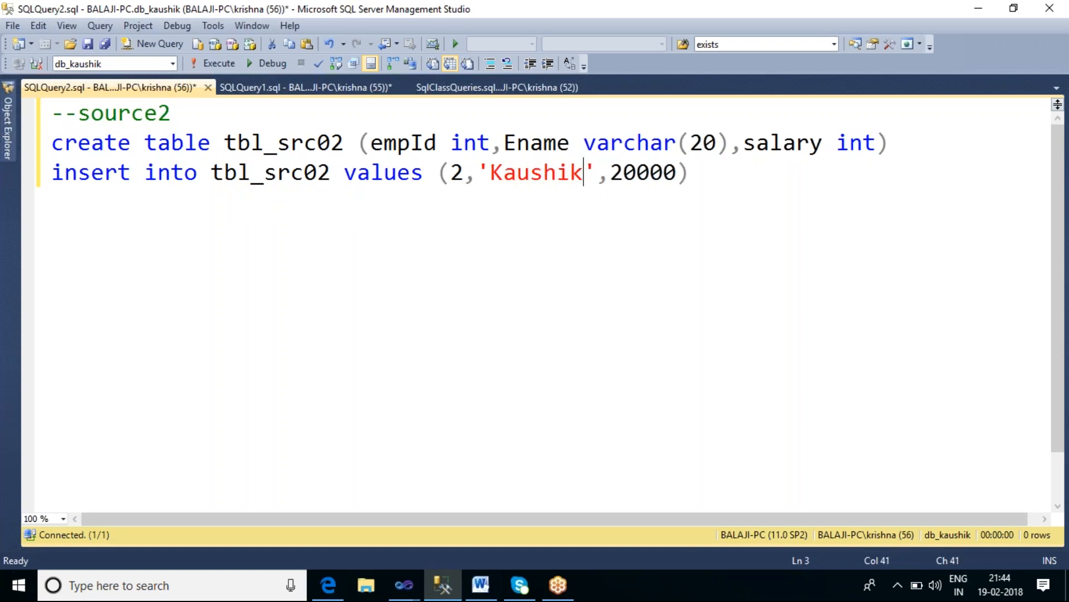
key("Right")
key("Right")
key("Delete")
type("3")
key("Left")
key("Left")
key("Left")
key("Left")
key("Left")
key("Left")
key("F5")
left_click(480, 222)
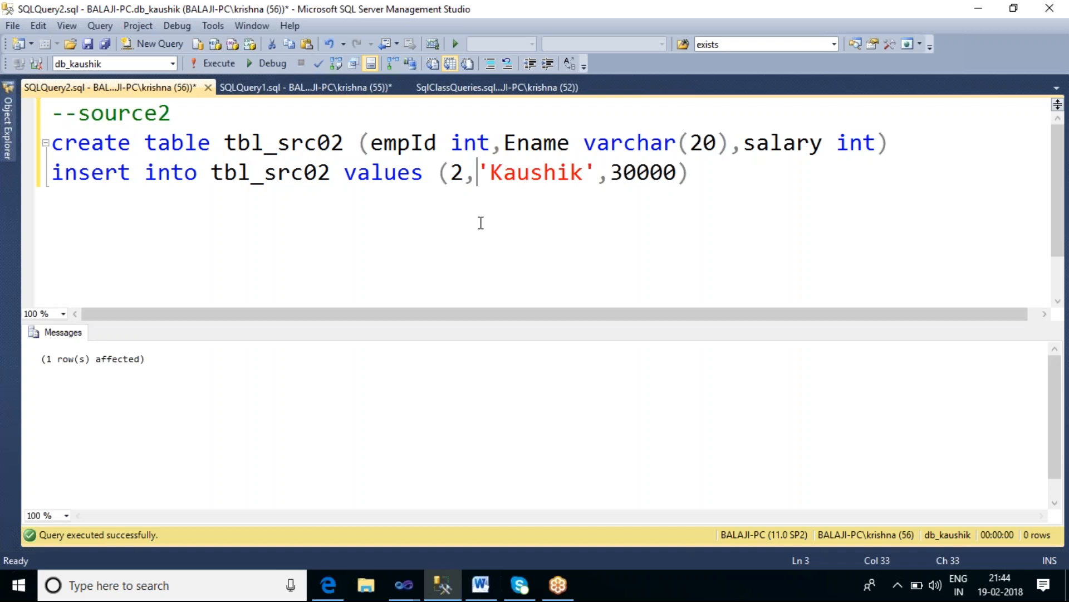
Step: Open a new query on the db_Mohan database and paste the whole script into it
key("ctrl+a")
key("ctrl+c")
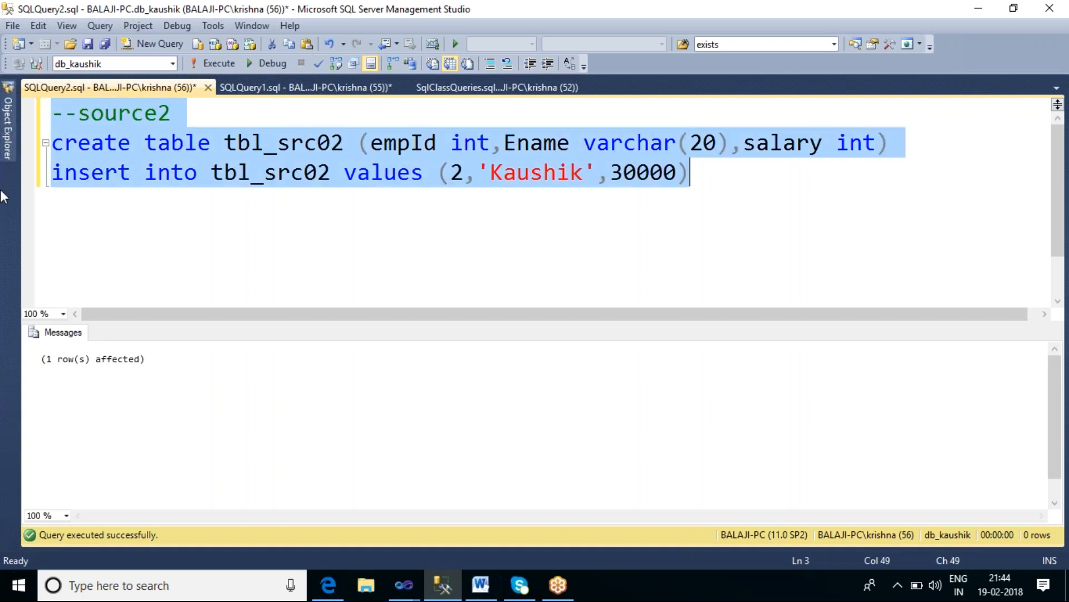
left_click(8, 128)
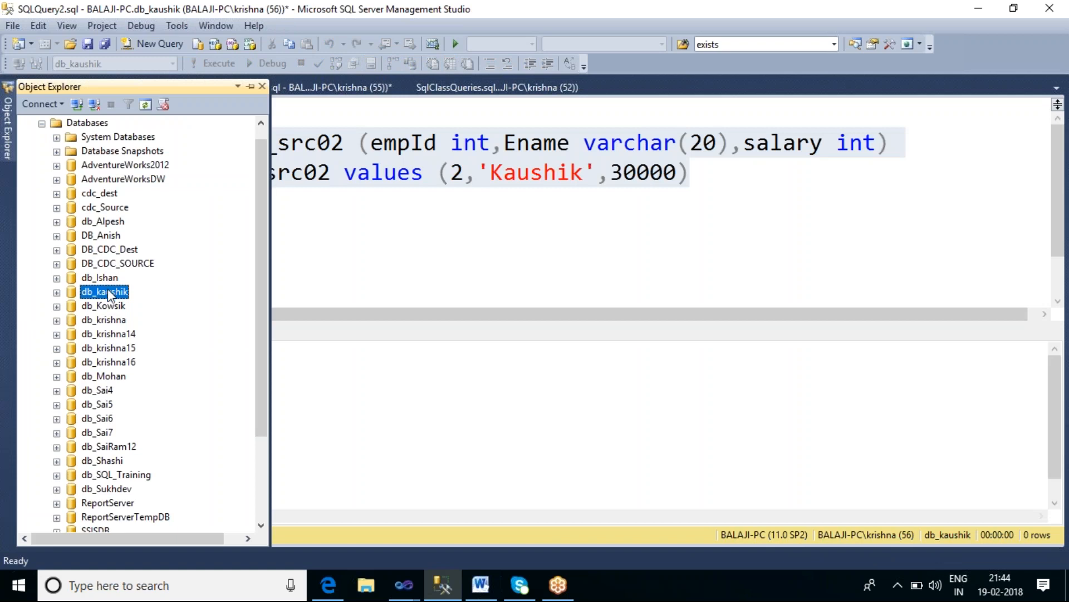
left_click(119, 378)
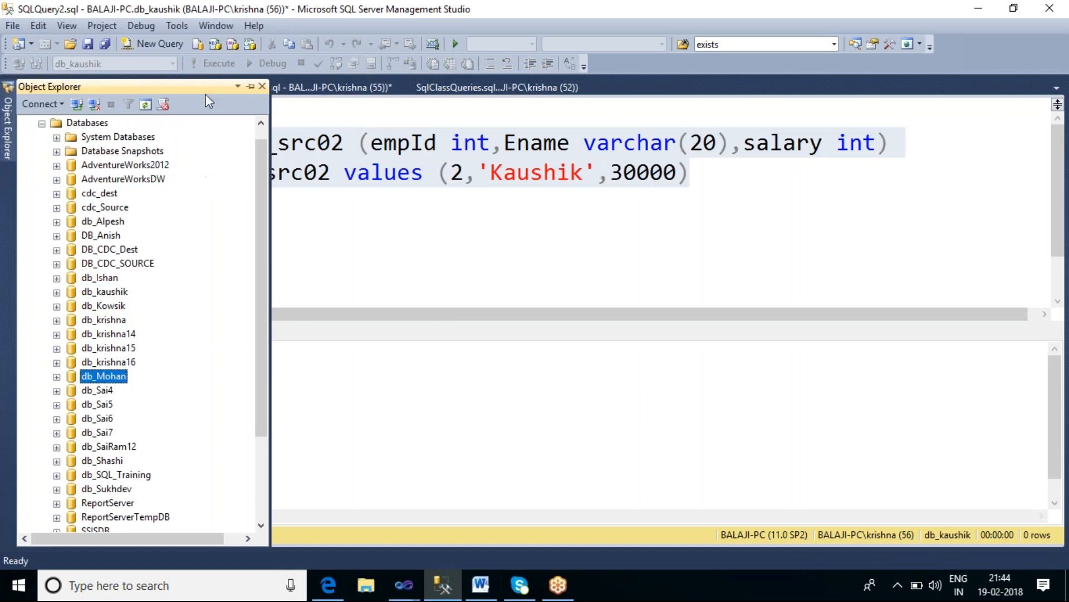
left_click(176, 47)
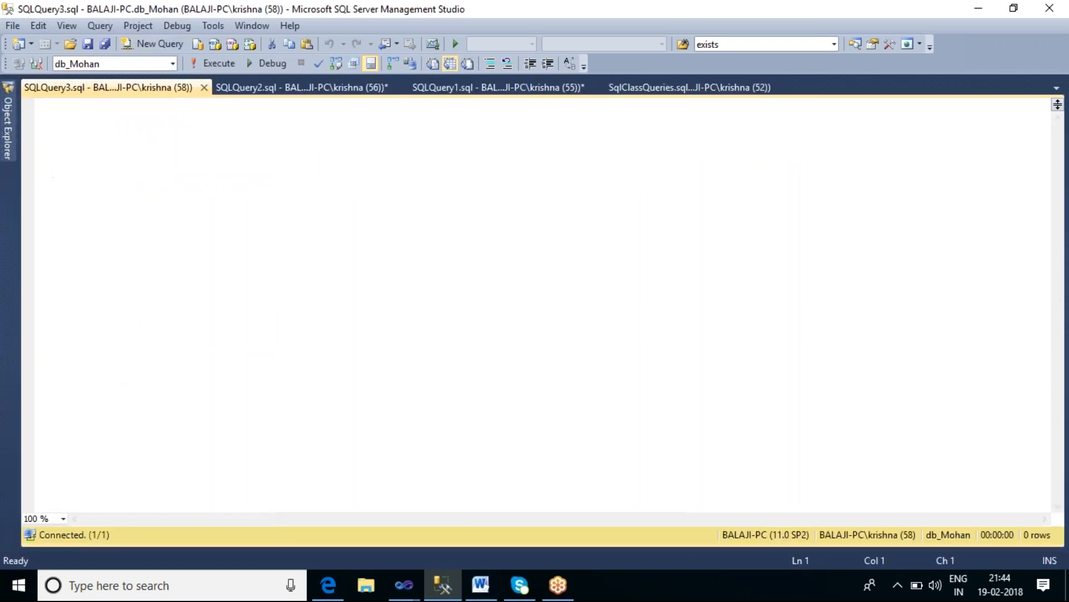
key("ctrl+v")
Step: Change the comment to source3 and both table references to tbl_src03
left_click(239, 105)
key("BackSpace")
type("3")
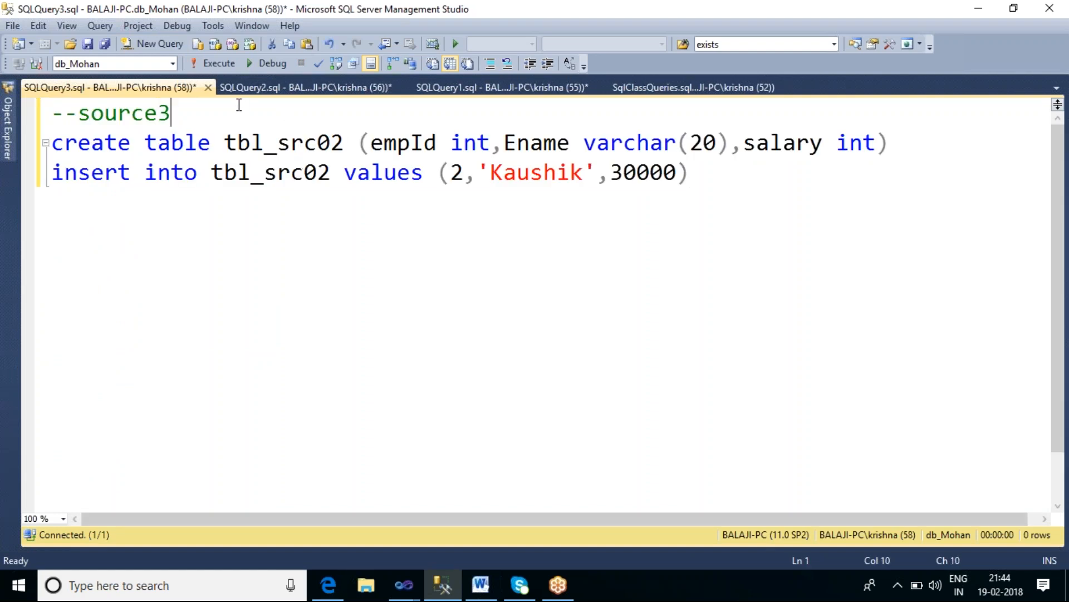
left_click(342, 147)
key("BackSpace")
type("3")
left_click(332, 173)
key("BackSpace")
type("3")
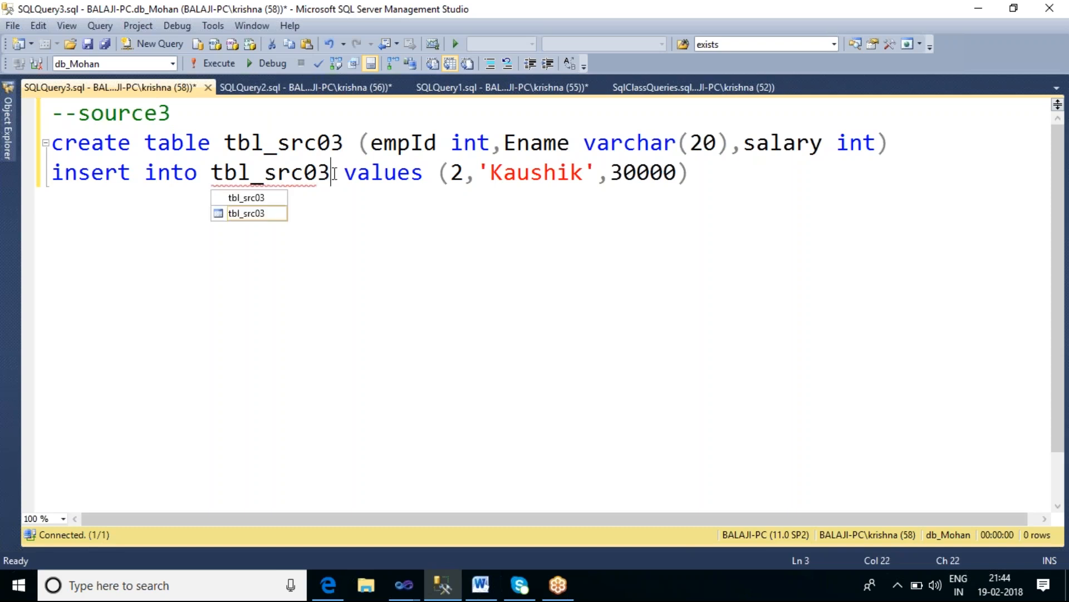
Step: Set the inserted row to id 3, another employee name and salary 50000, then execute the script on db_Mohan
left_click(464, 173)
key("BackSpace")
type("3")
double_click(526, 177)
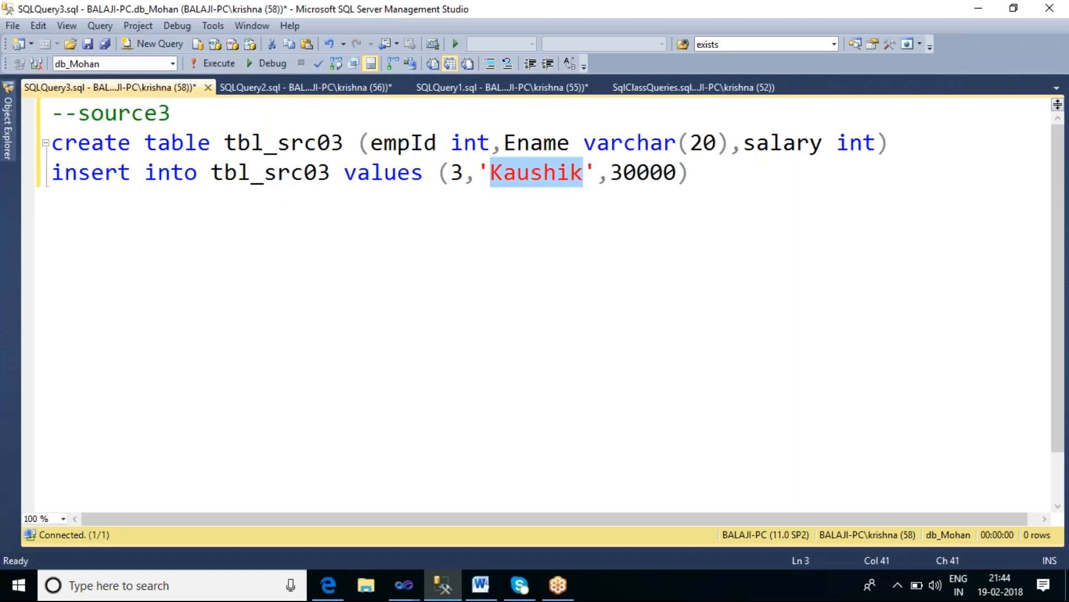
type("Mohan")
key("Right")
key("Right")
key("Delete")
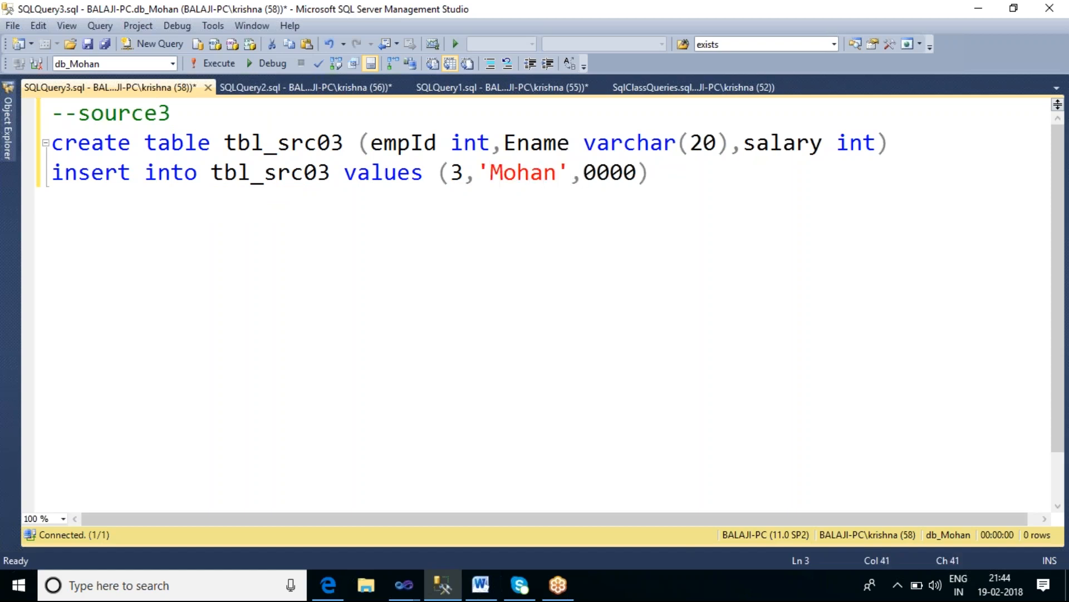
type("5")
key("F5")
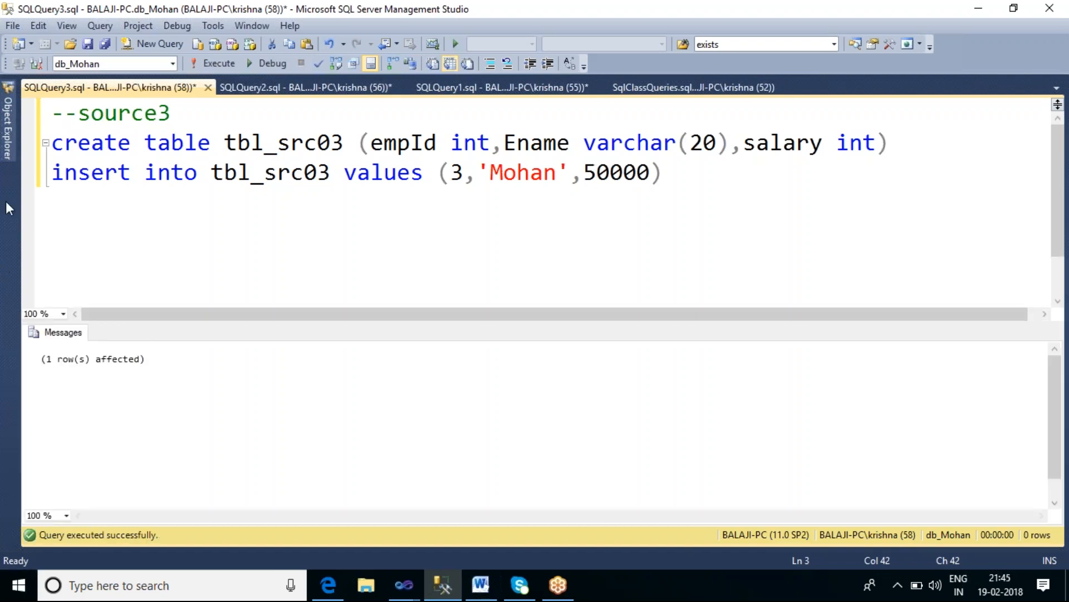
Step: Open a new query on the db_Sai7 database and paste the script into it
left_click(7, 130)
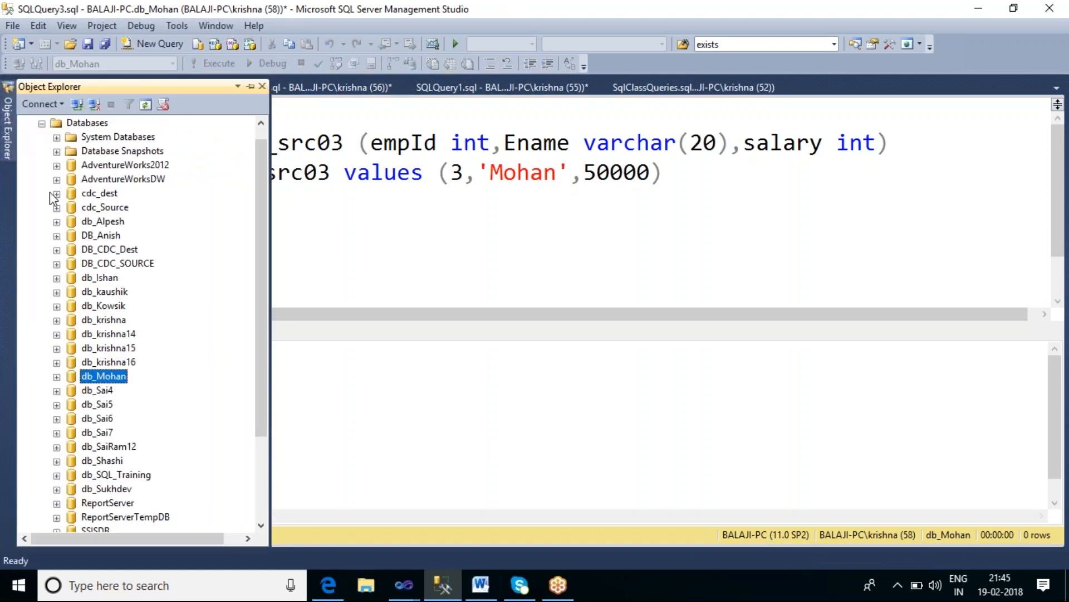
left_click(99, 433)
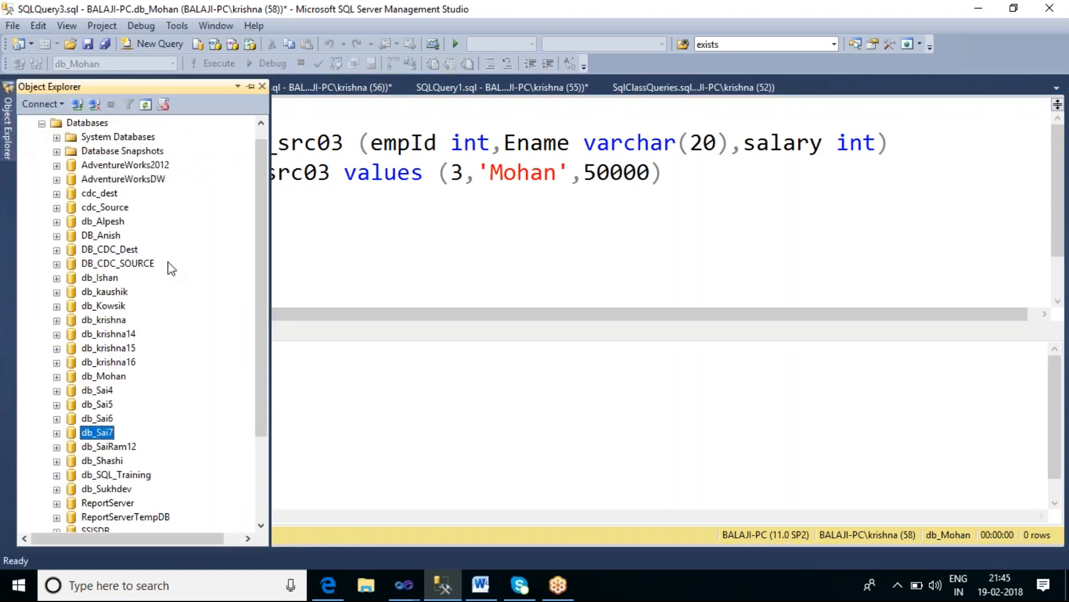
left_click(160, 44)
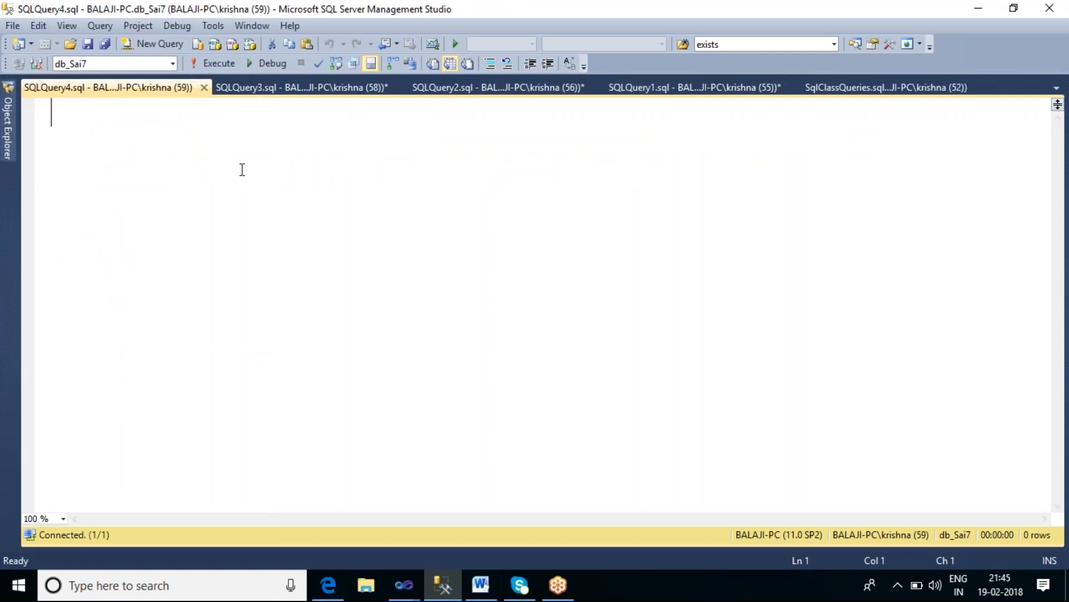
type("--source2 create table tbl_src02 (empId int,Ename varchar(20),salary int) insert into tbl_src02 values (2,'Kaushik',30000)")
Step: Change the comment to dest and the created table's name to tbl_dest01
double_click(135, 115)
type("dest")
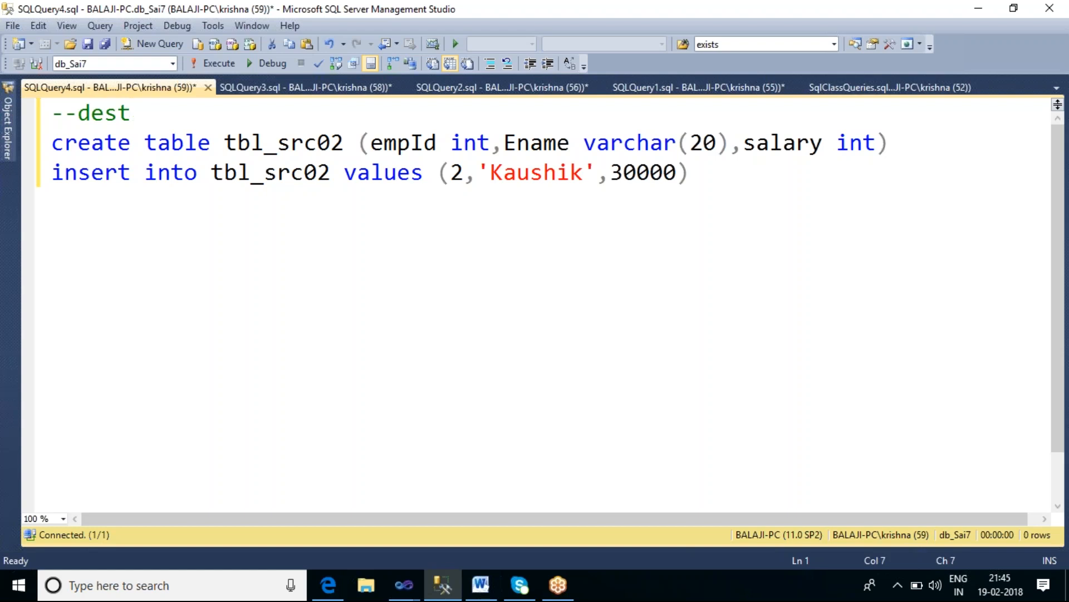
left_click_drag(316, 142, 284, 138)
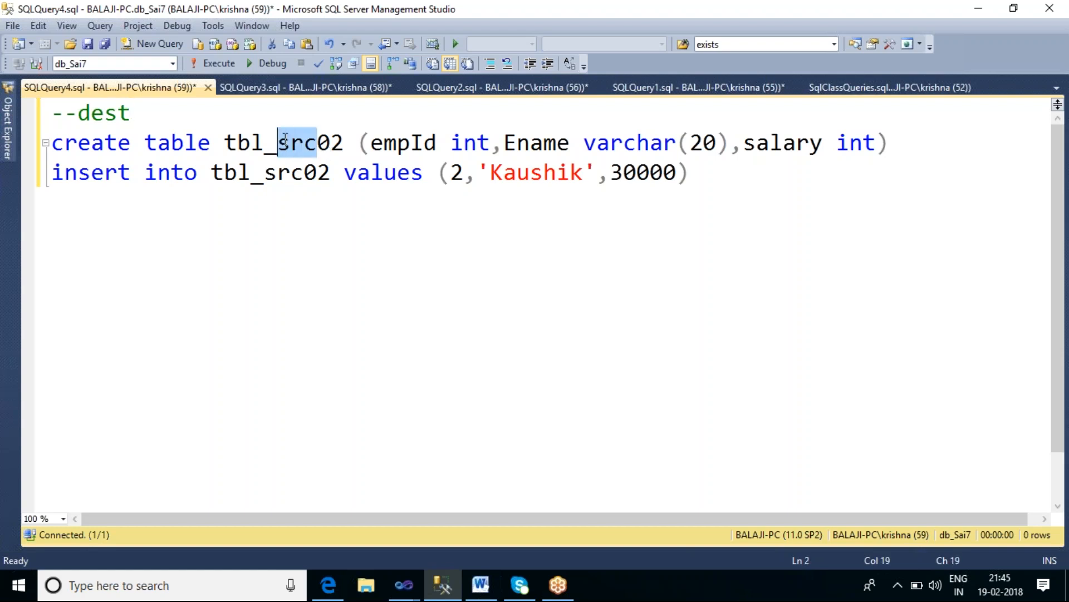
type("dest")
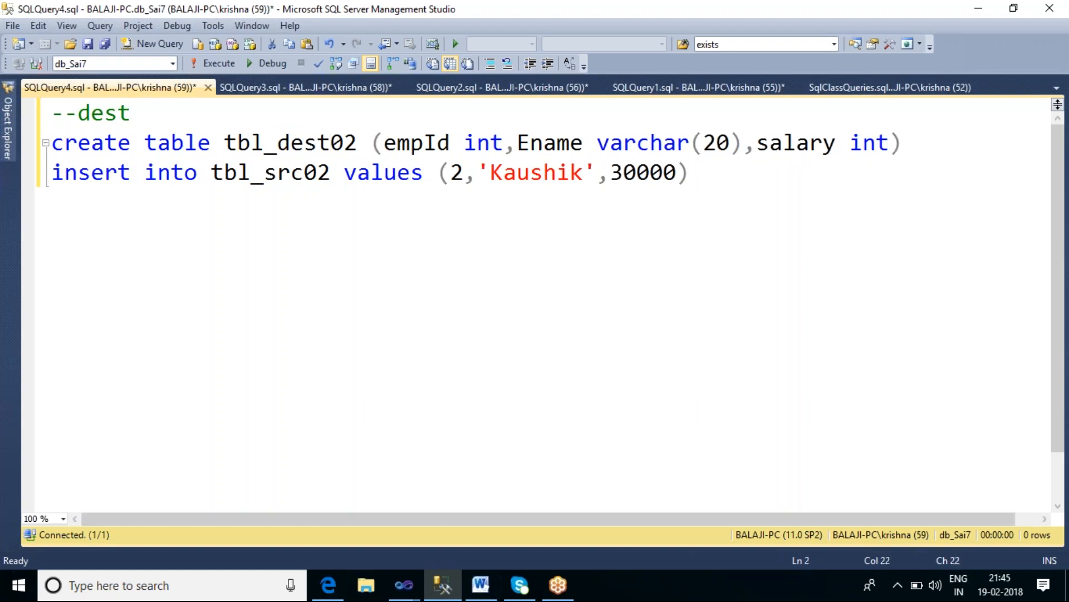
key("Delete")
key("Delete")
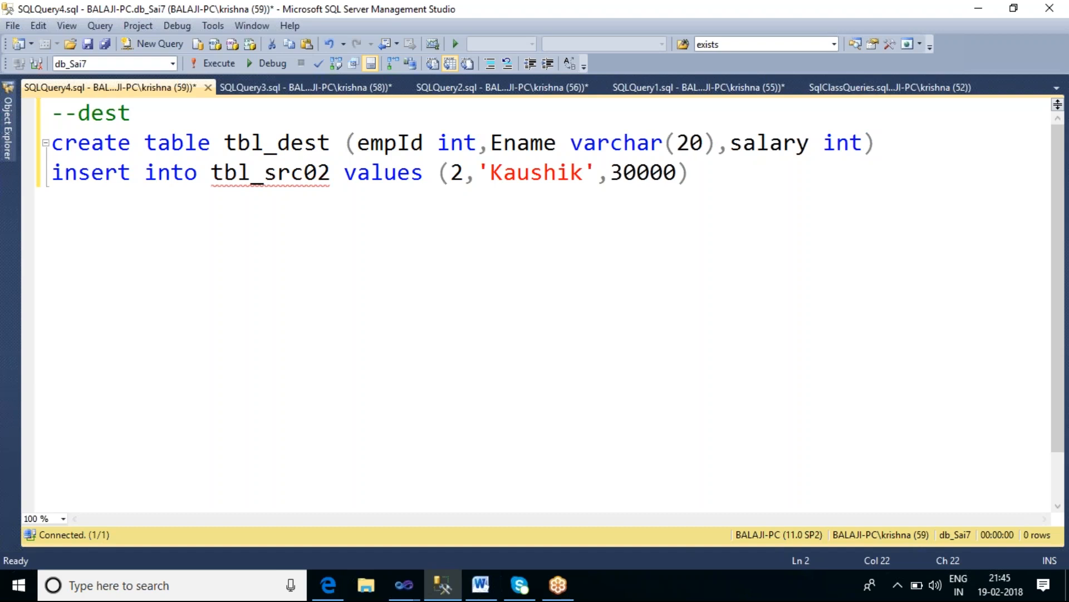
type("01")
Step: Try to execute only the insert line
left_click(700, 173)
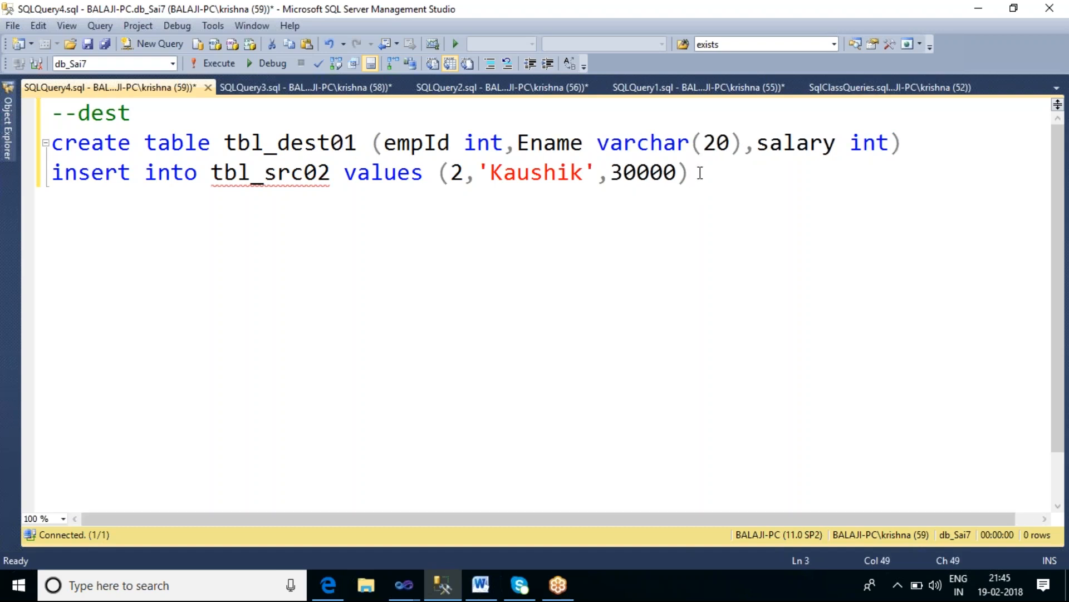
key("shift+Home")
key("F5")
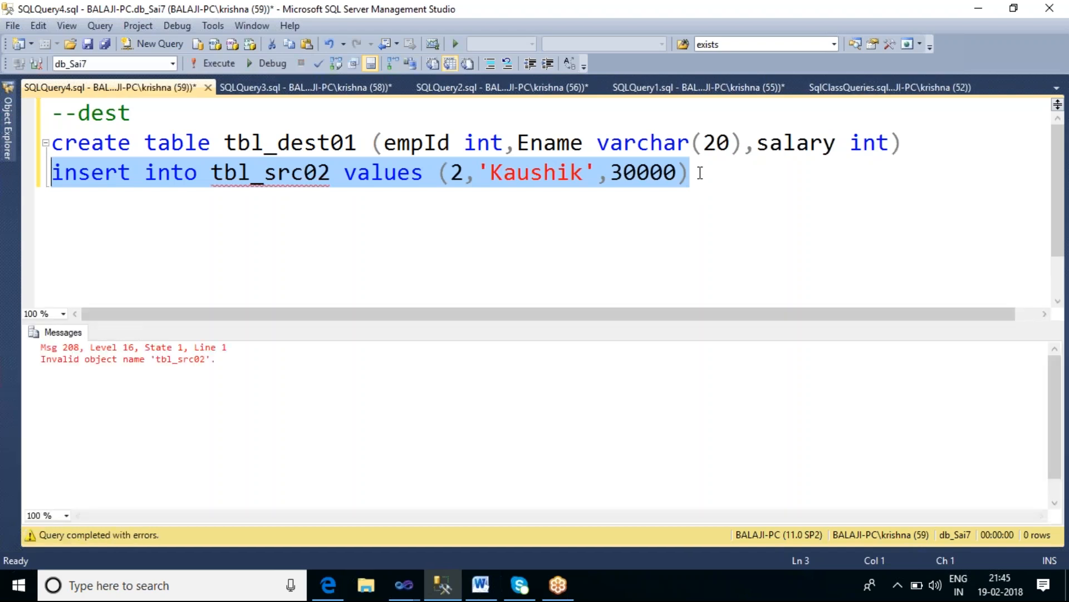
Step: Delete the insert line and execute the script to create tbl_dest01 on db_Sai7
left_click(704, 177)
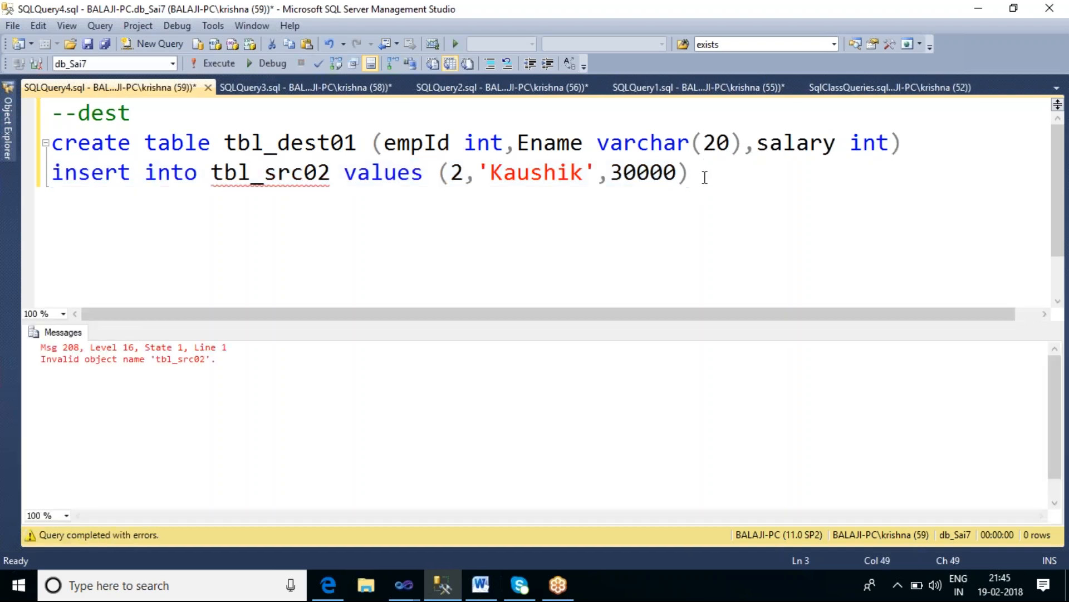
key("shift+Home")
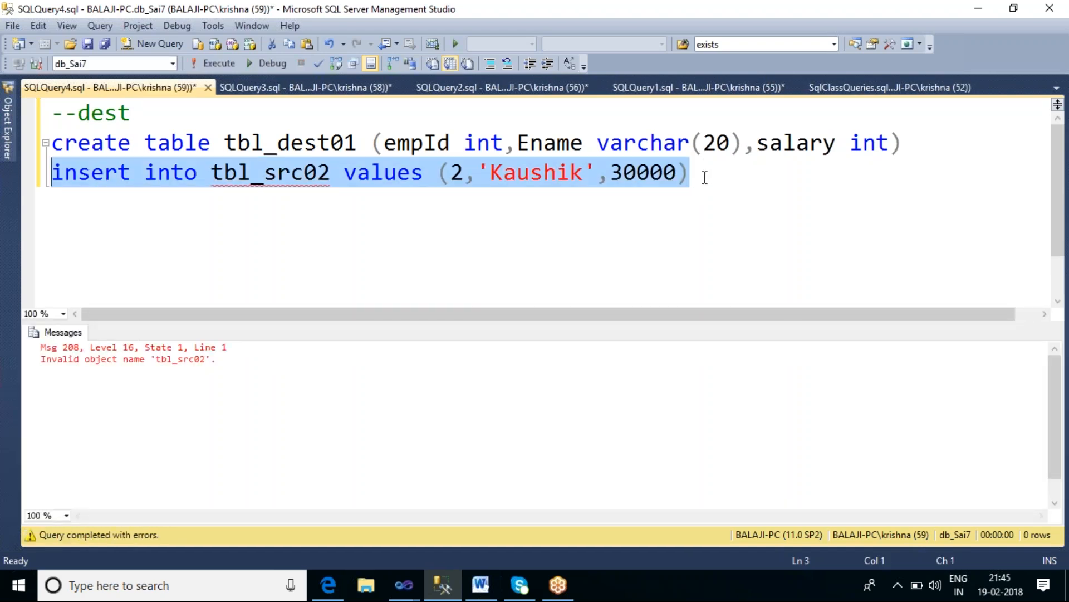
key("Delete")
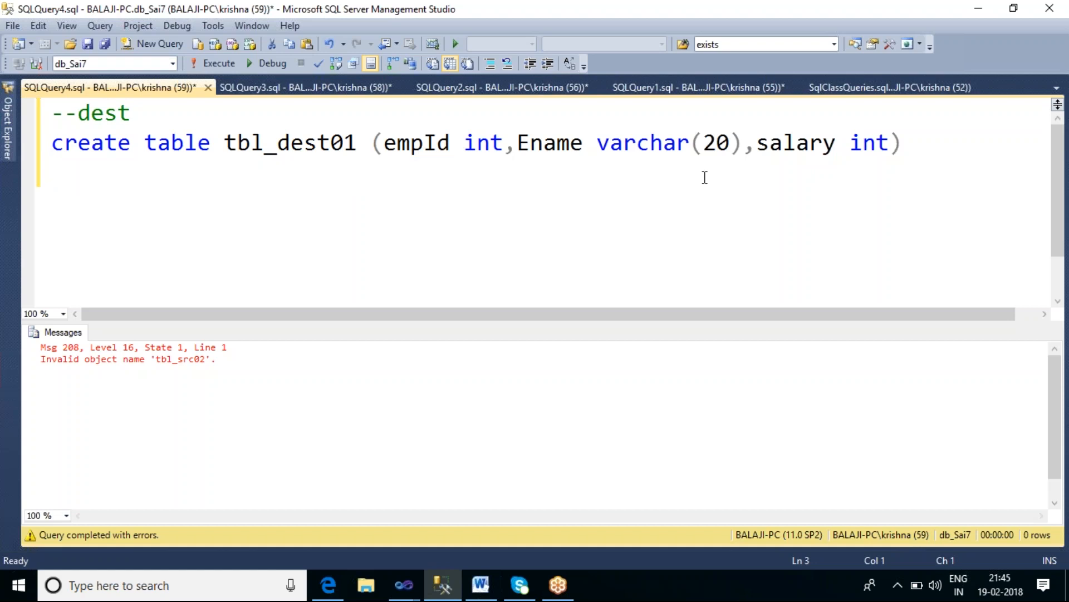
key("F5")
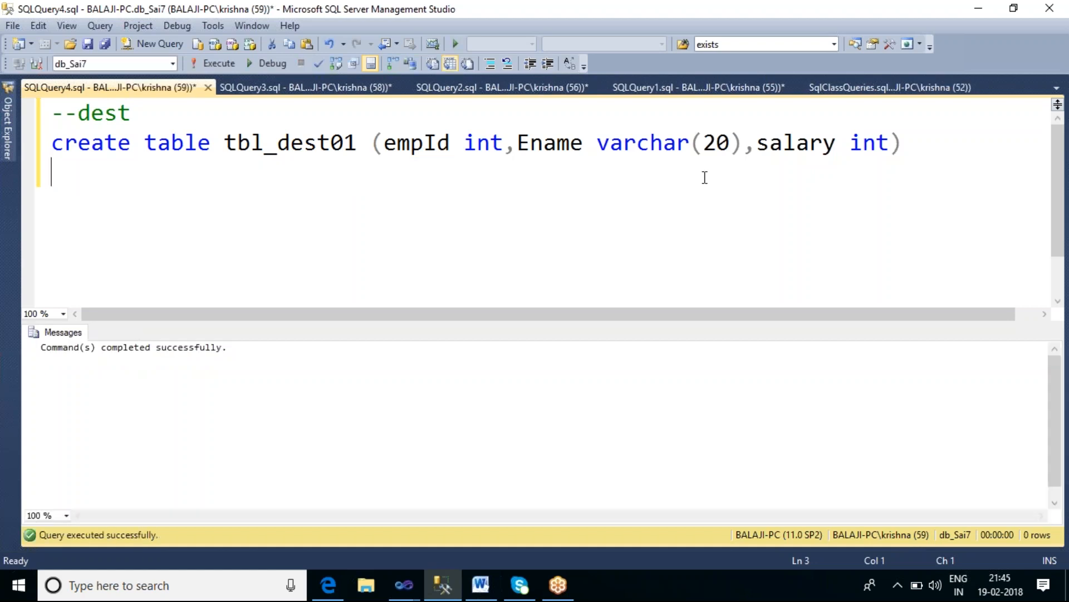
Step: Write and run a query selecting all rows from tbl_dest01
type("seele")
key("BackSpace")
key("BackSpace")
key("BackSpace")
type("lec")
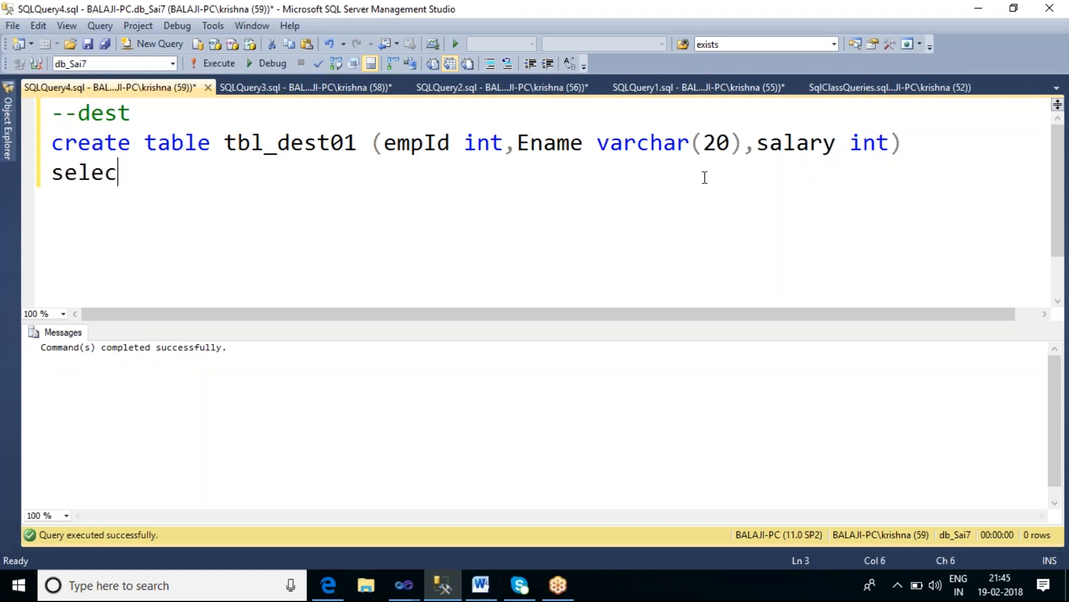
type("t *")
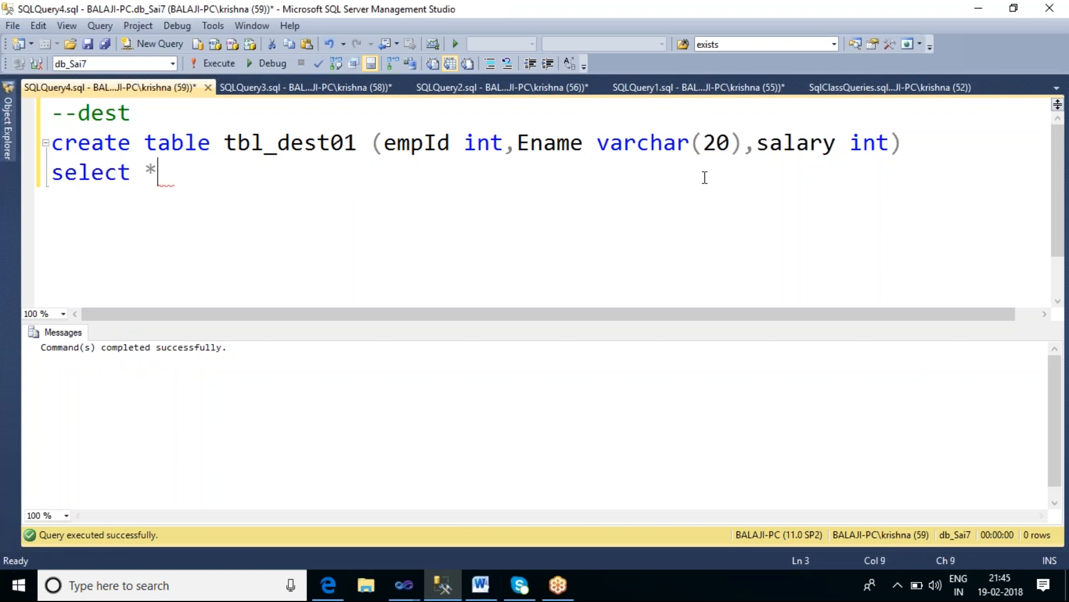
type(" from tb")
key("BackSpace")
type("t")
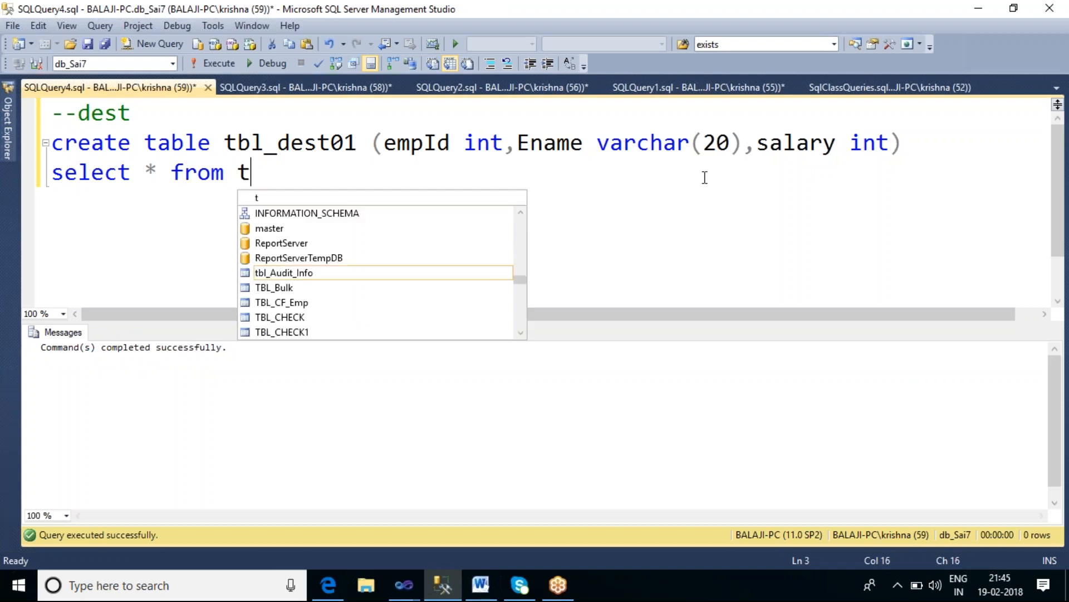
type("bl")
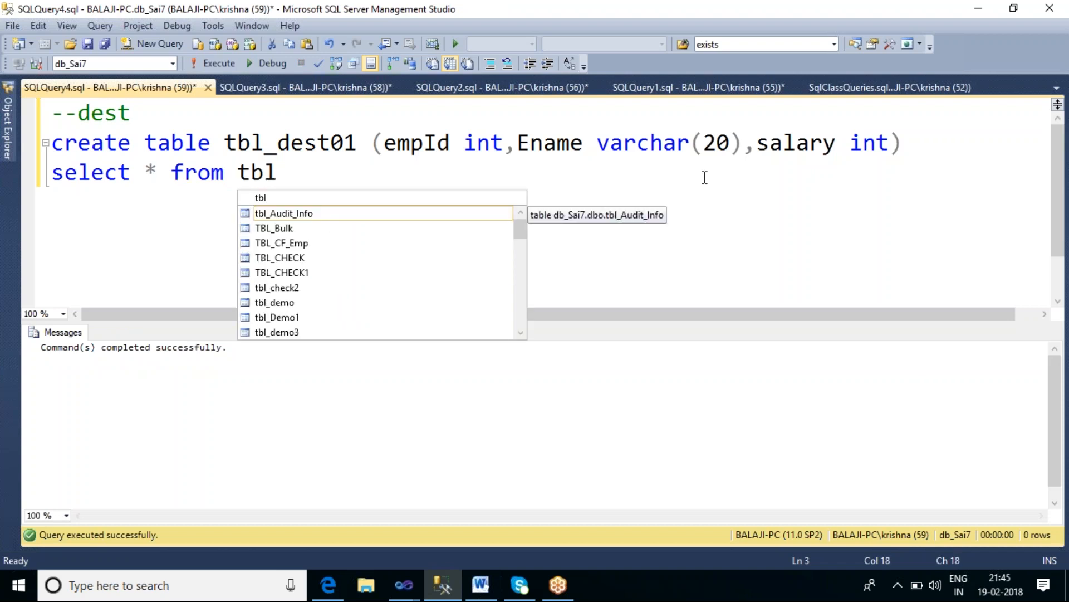
type("_dest01")
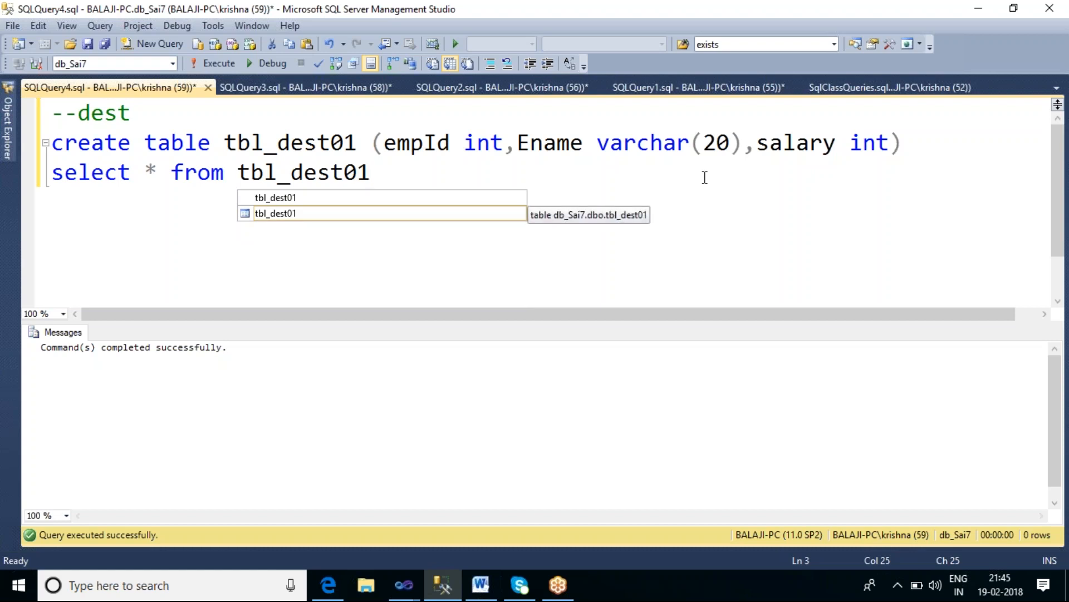
key("shift+Home")
key("F5")
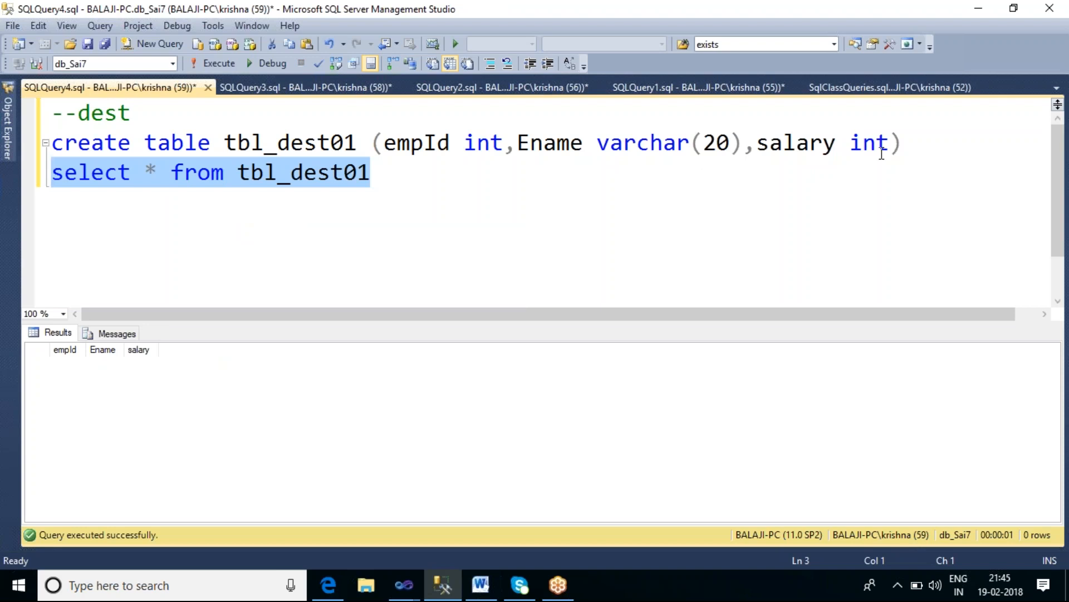
Step: Comment out the create table statement
left_click(911, 142)
key("Home")
type("--")
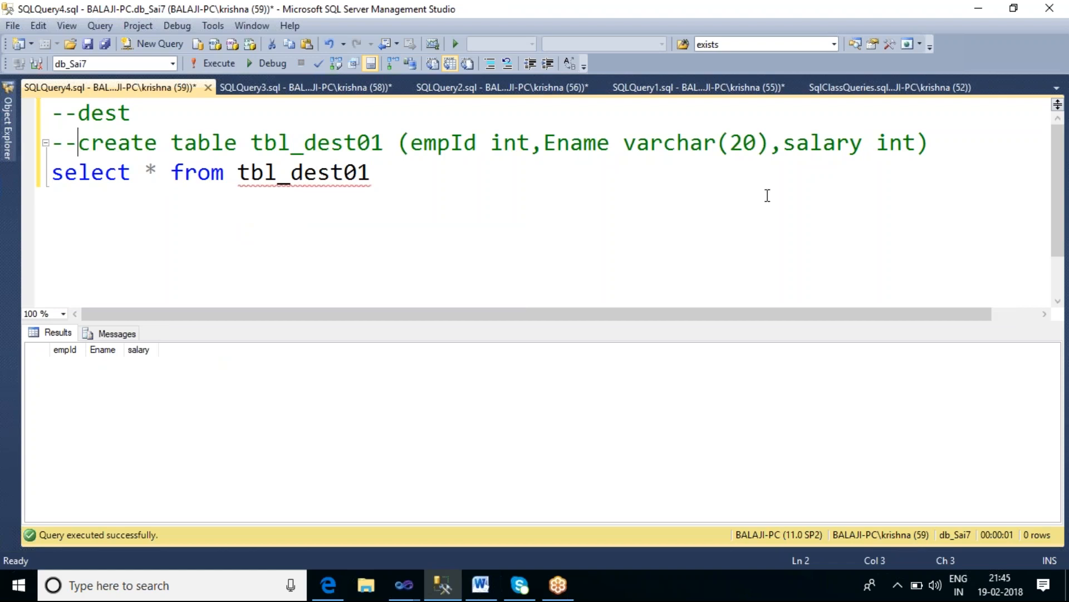
Step: Switch to the SSIS_Sai6 project in Visual Studio with the ForEachLoopCont package
mouse_move(403, 584)
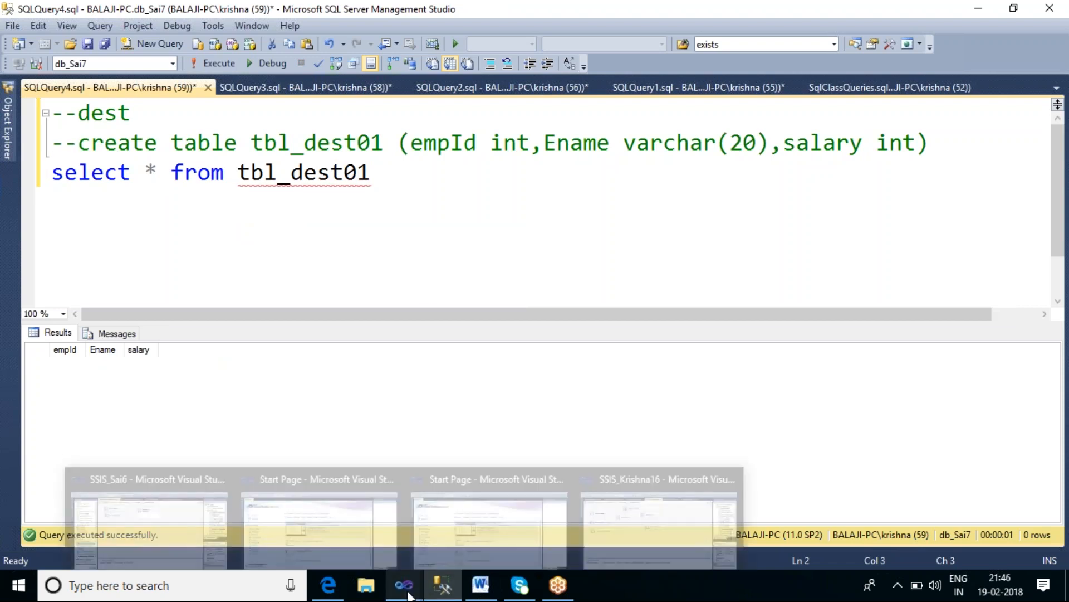
left_click(656, 543)
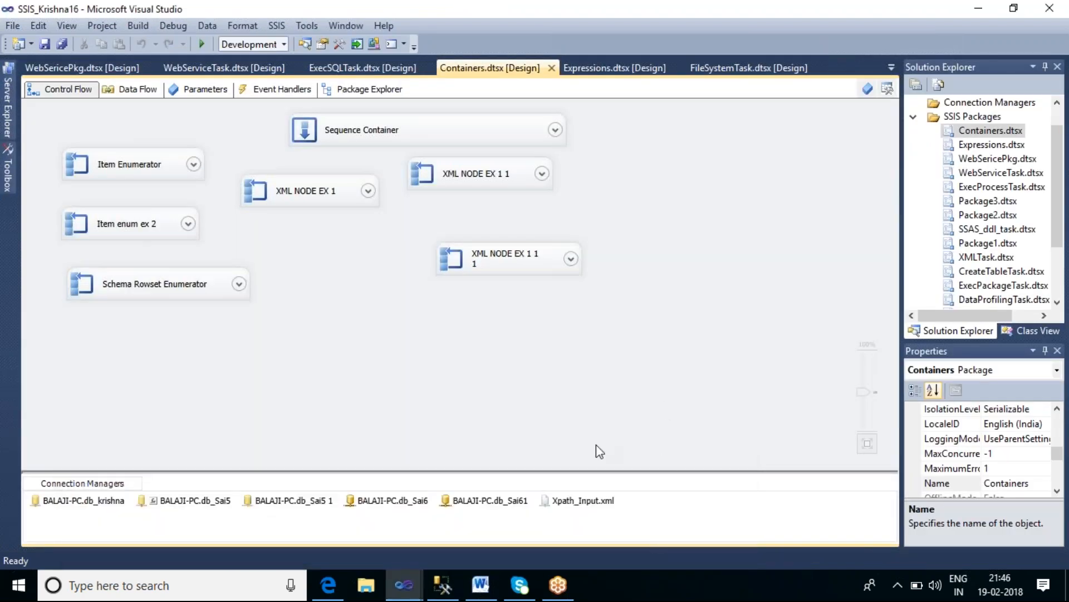
mouse_move(415, 585)
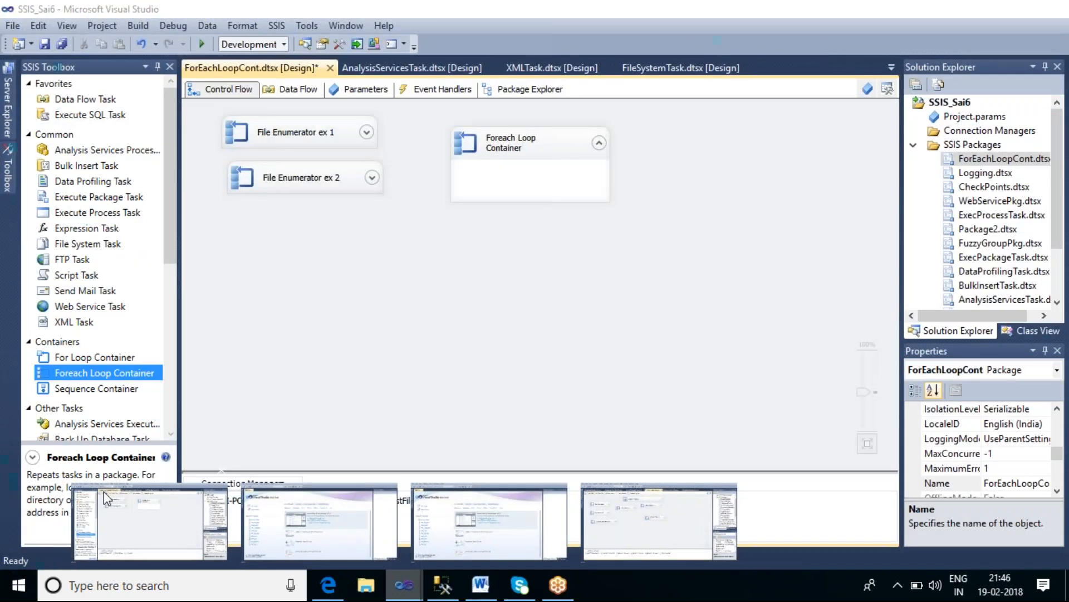
left_click(104, 492)
Step: Move the Foreach Loop Container slightly down and open its editor on the Collection page
left_click_drag(529, 148, 534, 208)
left_click(564, 235)
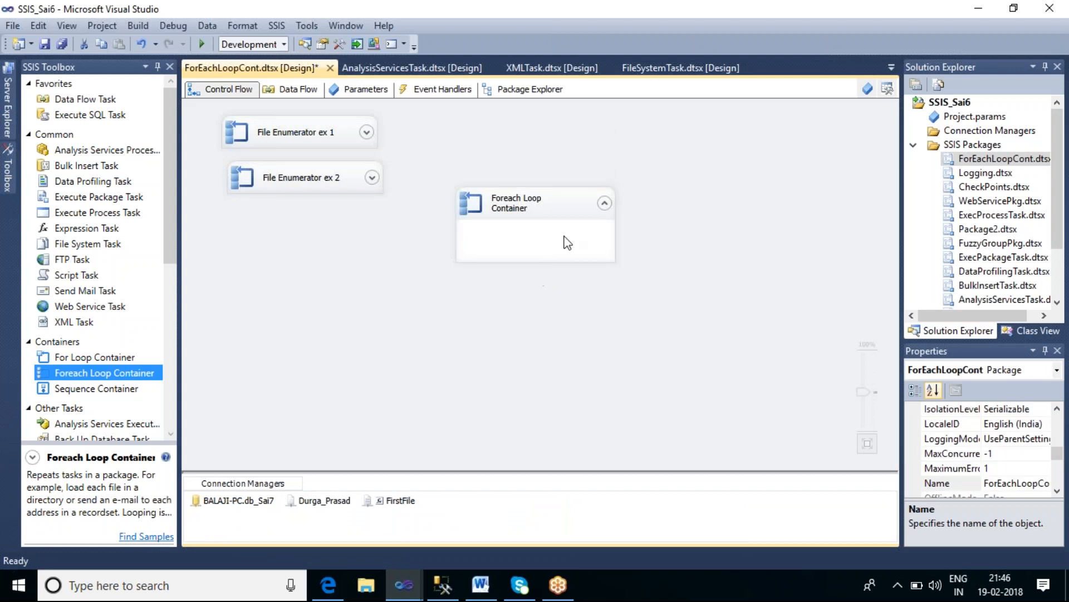
left_click(550, 205)
double_click(550, 205)
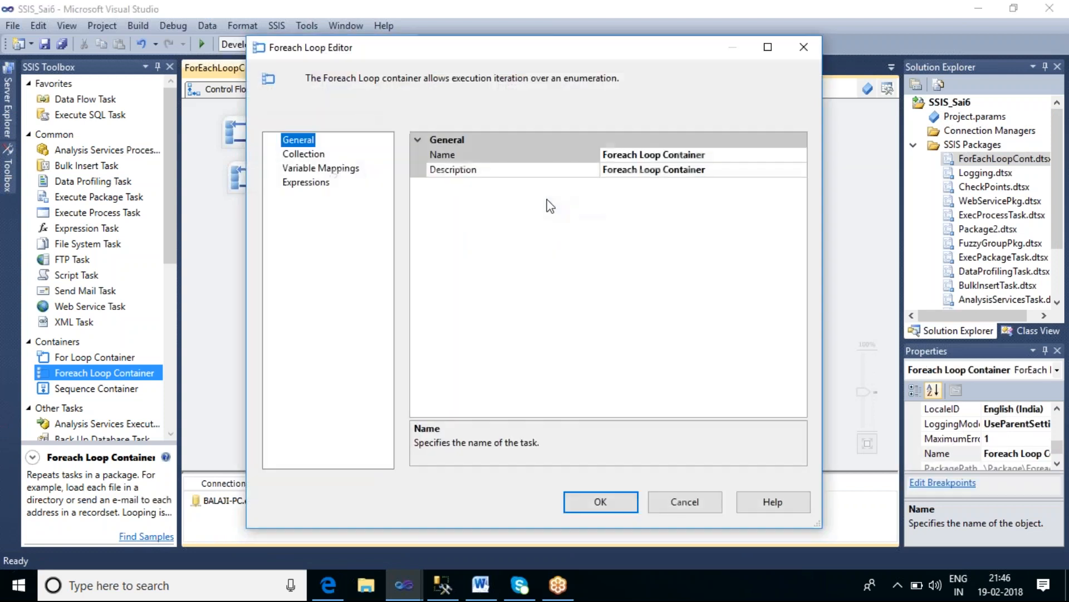
left_click(304, 153)
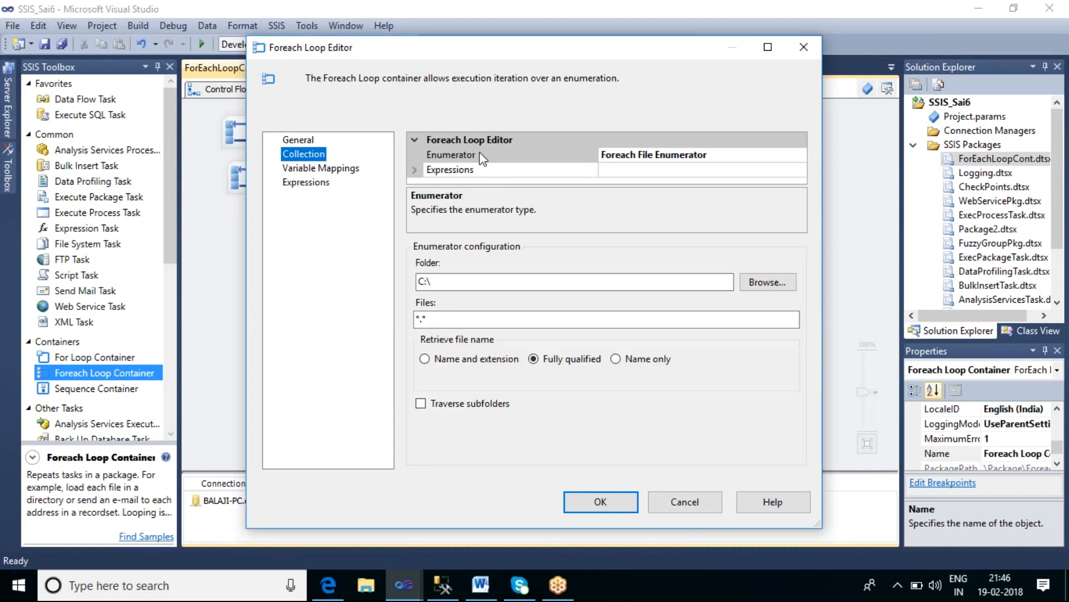
Step: Change the loop's enumerator to Foreach Item Enumerator
left_click(782, 156)
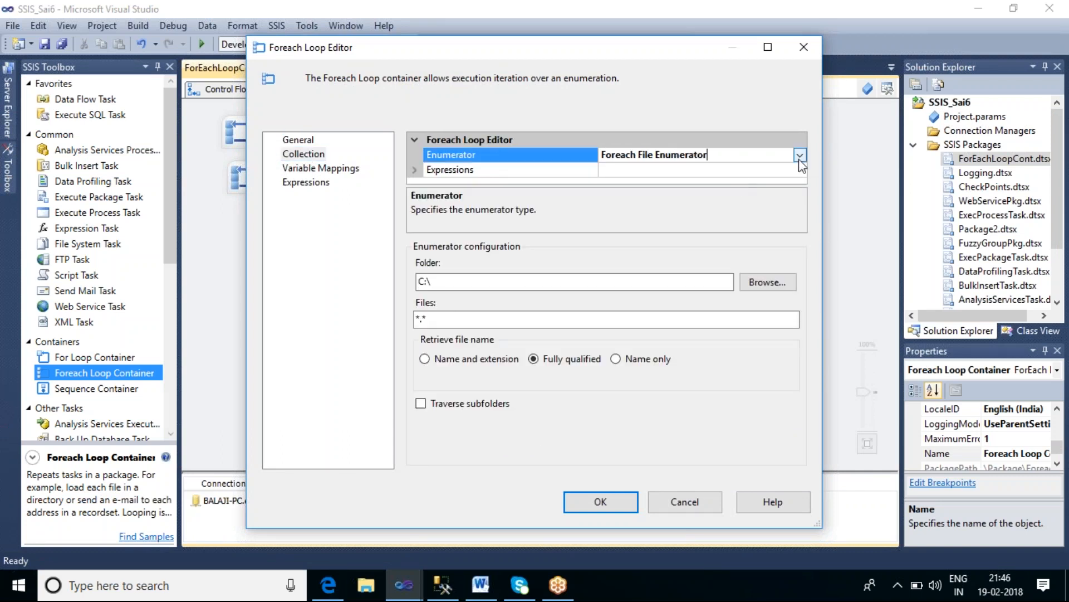
left_click(800, 155)
left_click(652, 184)
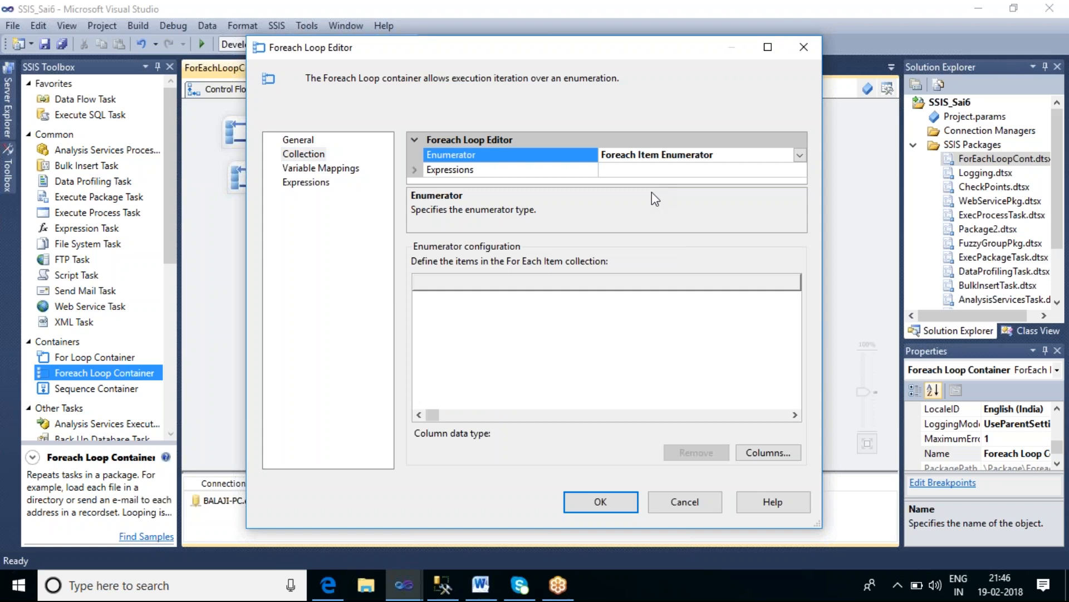
Step: Define three string columns for the Foreach Item collection
left_click(767, 452)
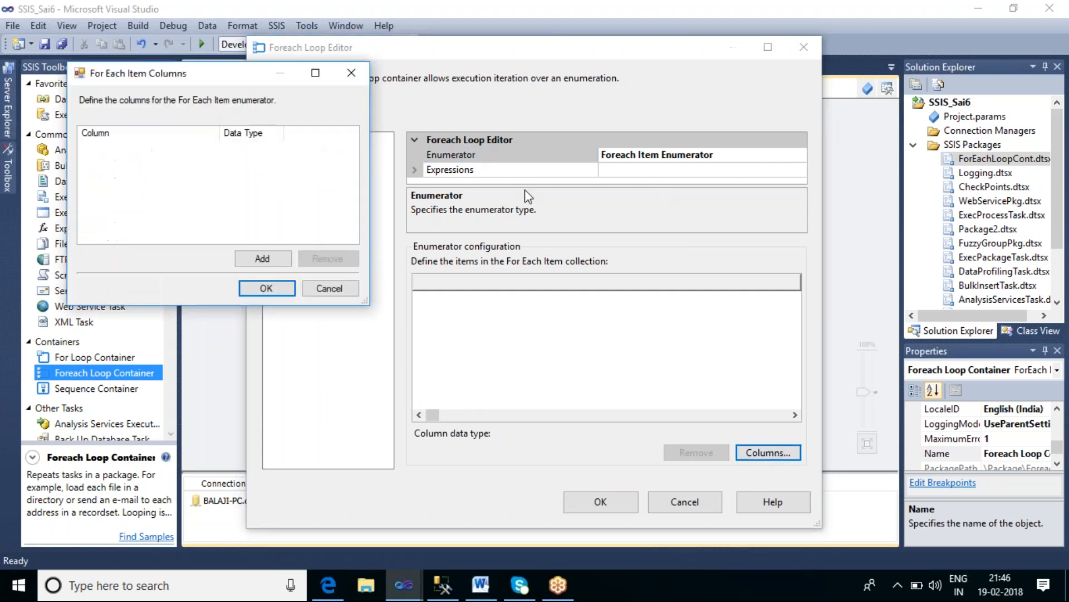
left_click(264, 260)
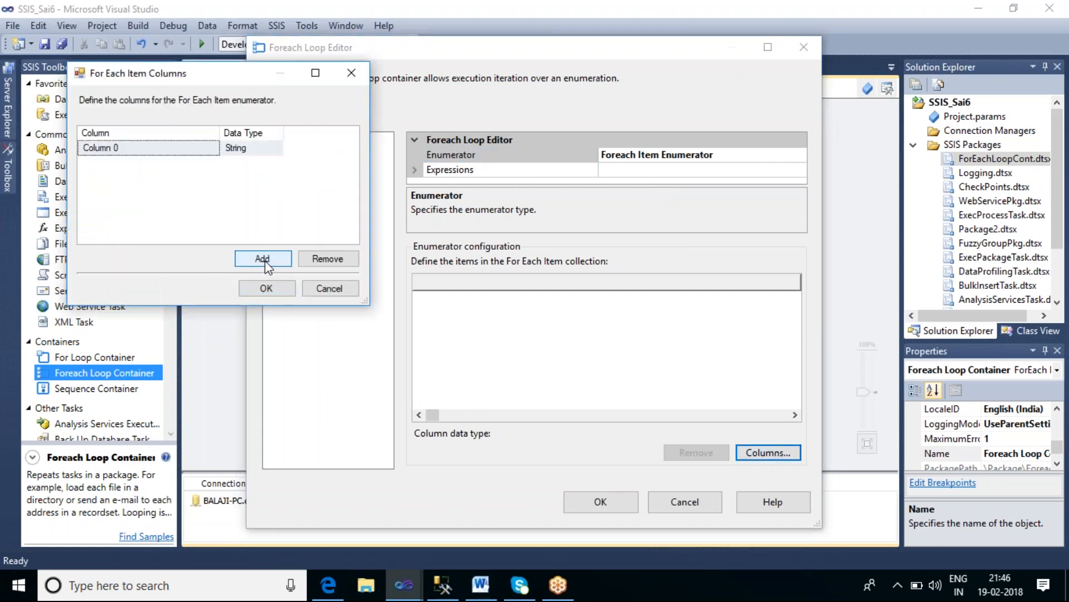
left_click(264, 259)
left_click(266, 263)
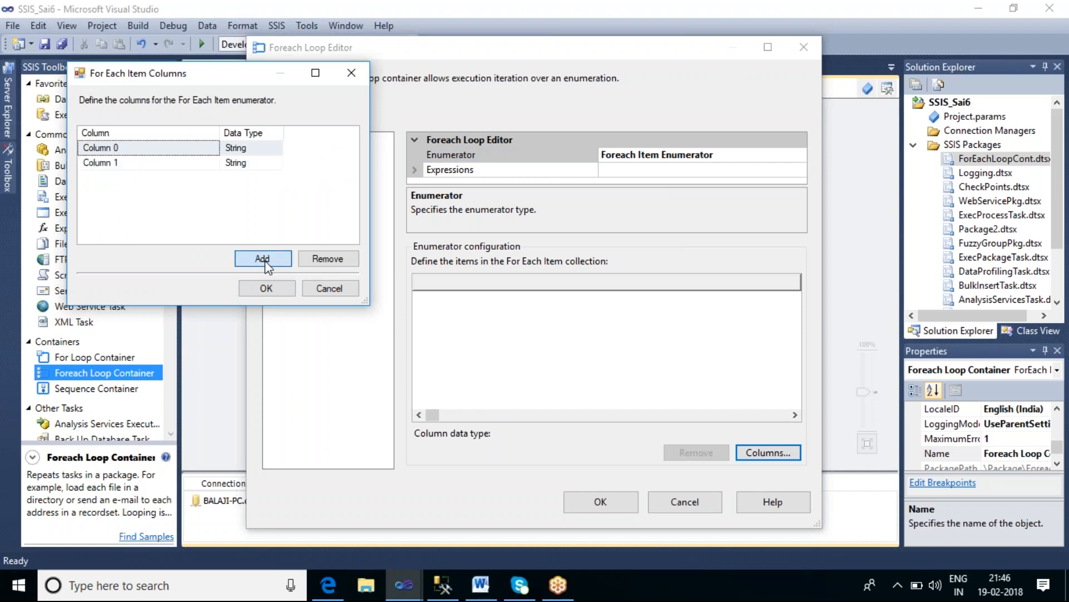
left_click(266, 289)
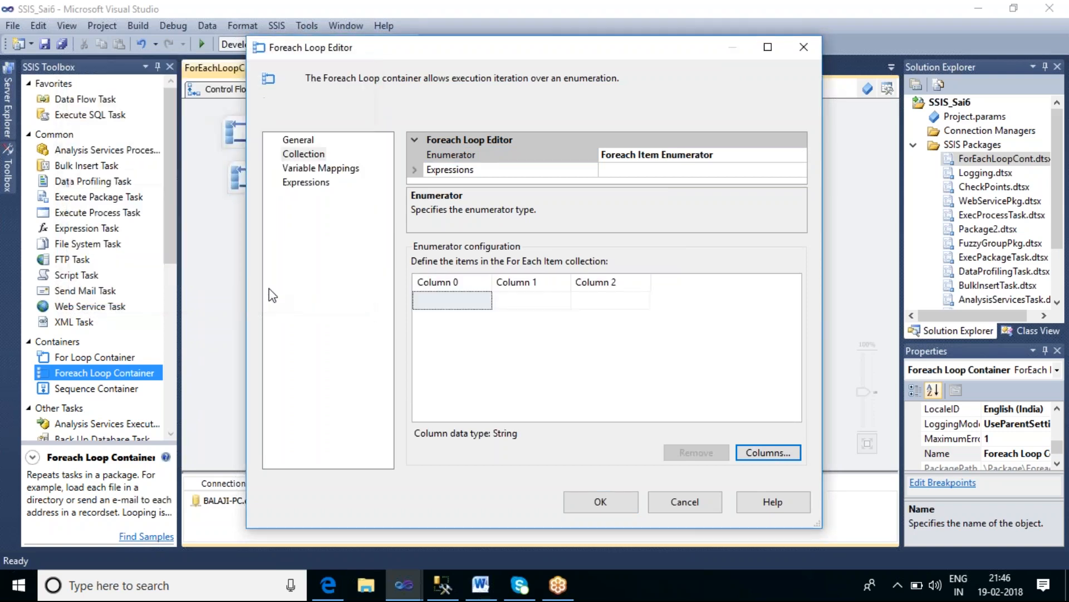
Step: Check the server name in Management Studio's Object Explorer and enter BALAJI-PC in Column 0 of the first item row
left_click(446, 307)
left_click(442, 584)
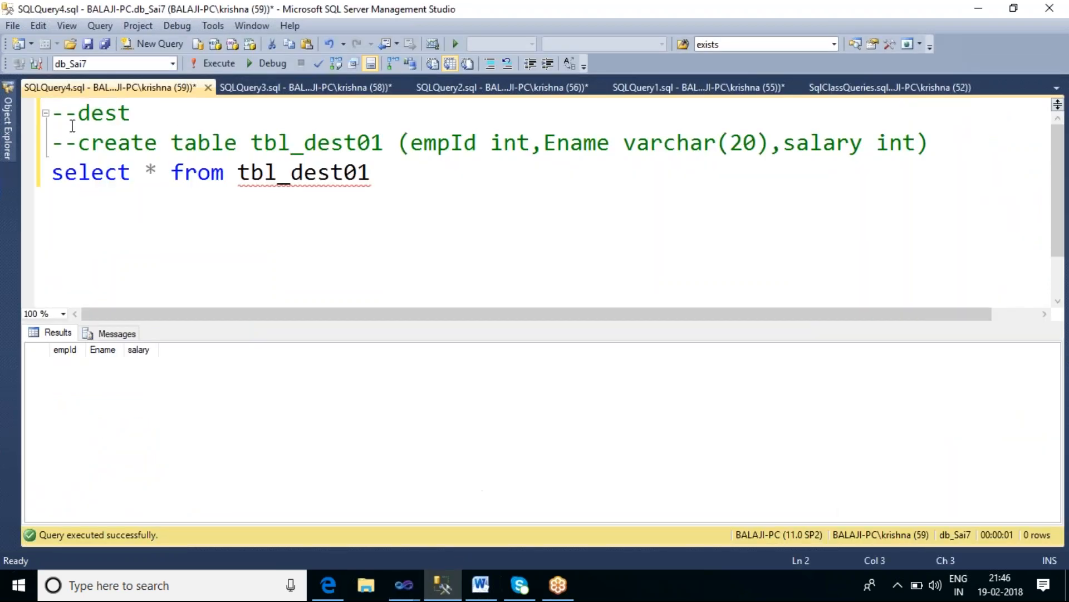
left_click(8, 128)
scroll(259, 135, "up", 1)
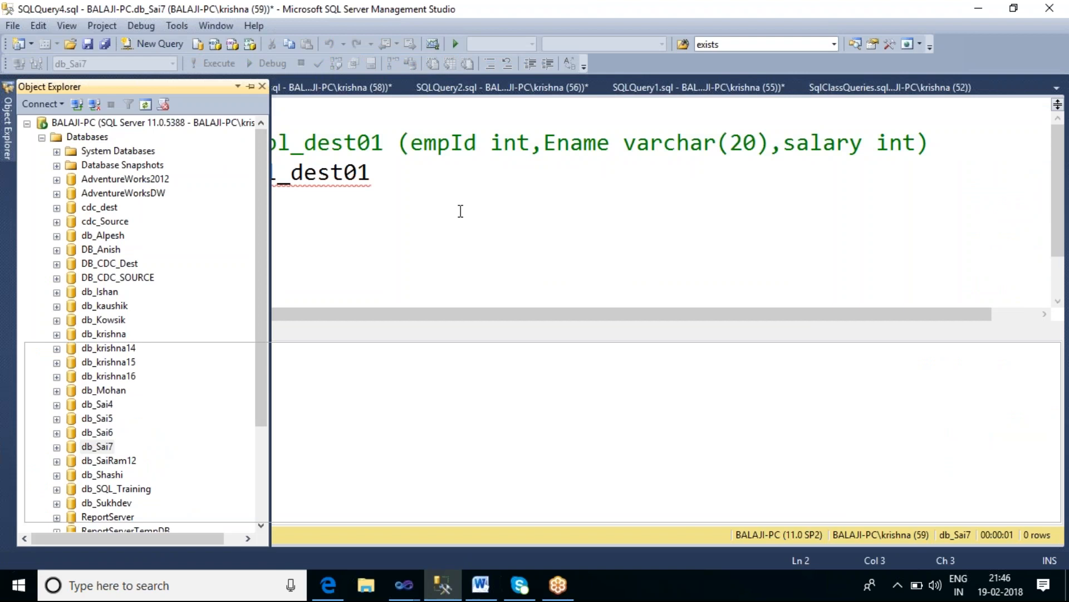
left_click(652, 92)
left_click(254, 271)
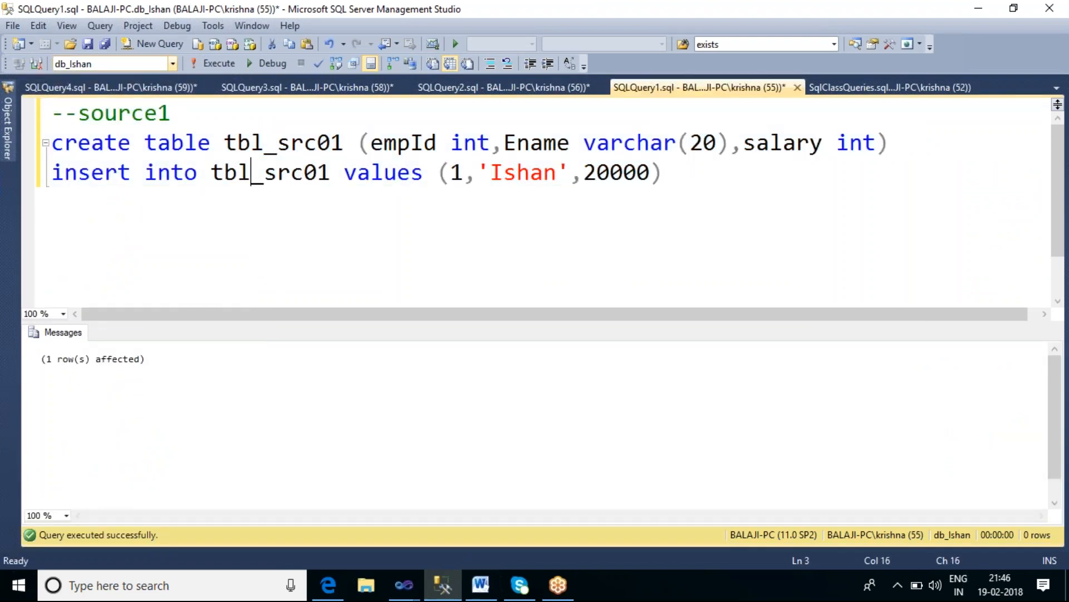
key("alt+Tab")
left_click(434, 301)
left_click(435, 300)
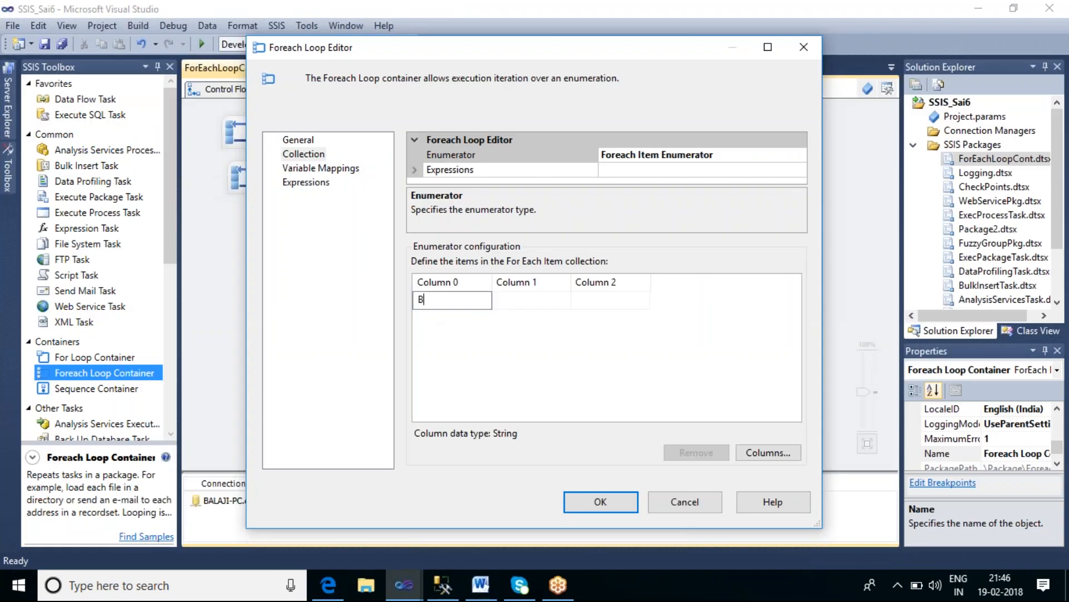
type("BALAJI-PC")
Step: Enter the source database db_Ishan in Column 1 of the first item row
left_click(516, 305)
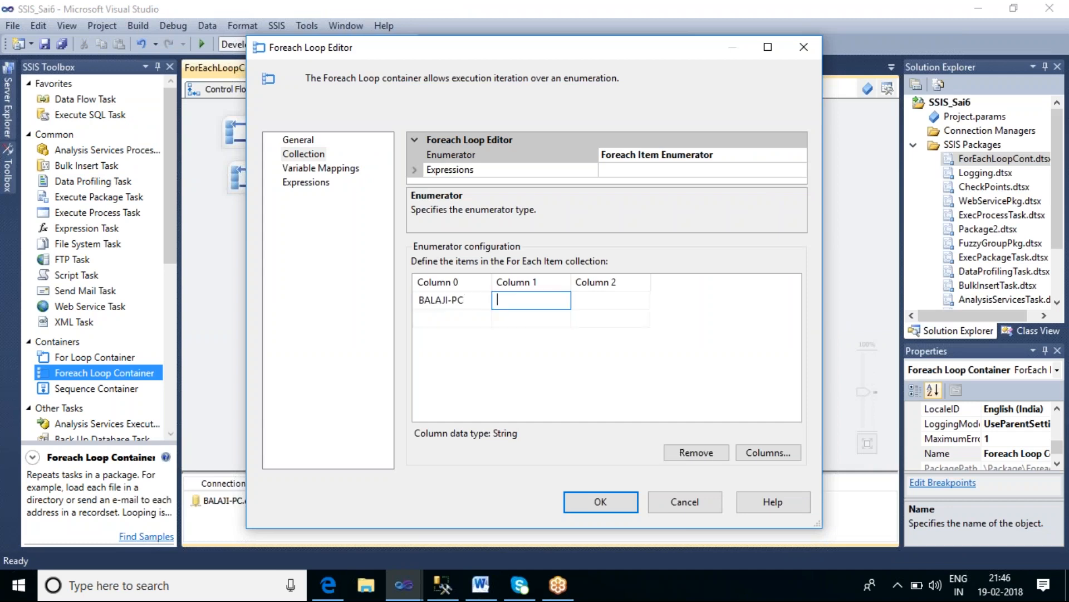
key("alt+Tab")
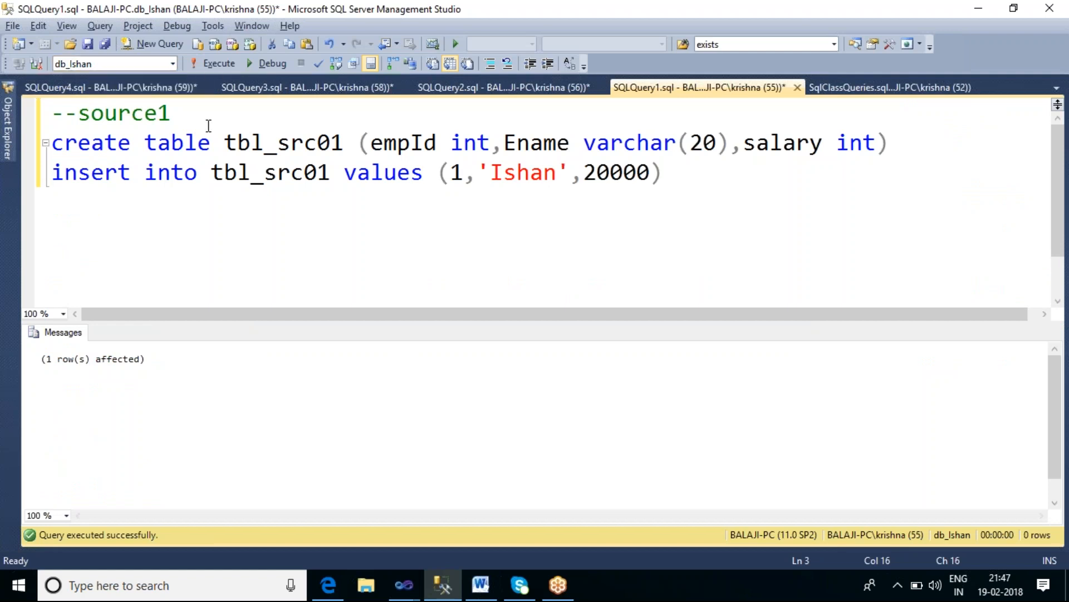
key("alt+Tab")
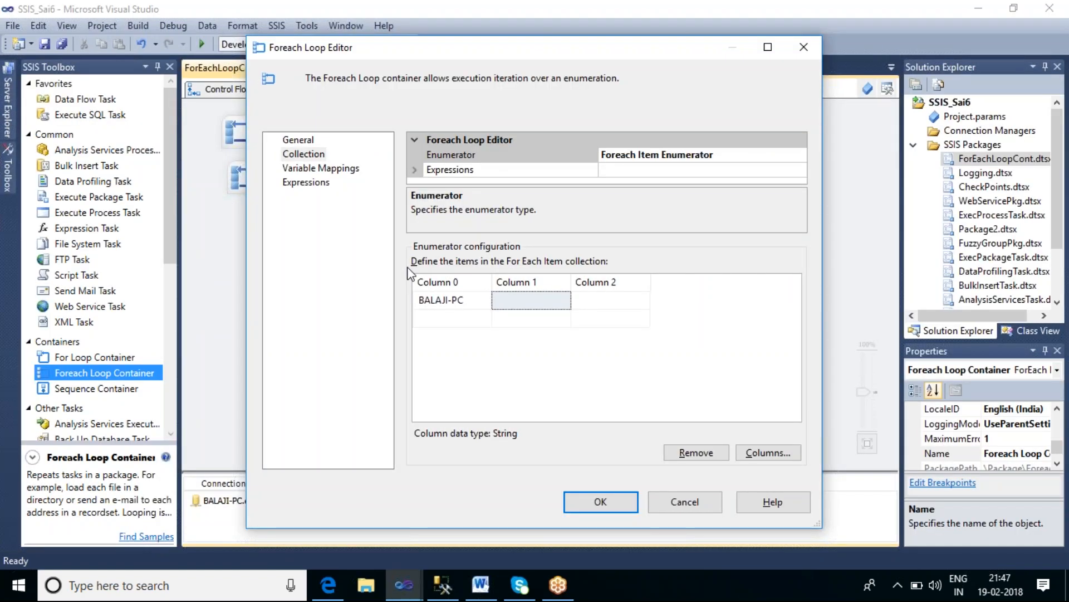
left_click(529, 301)
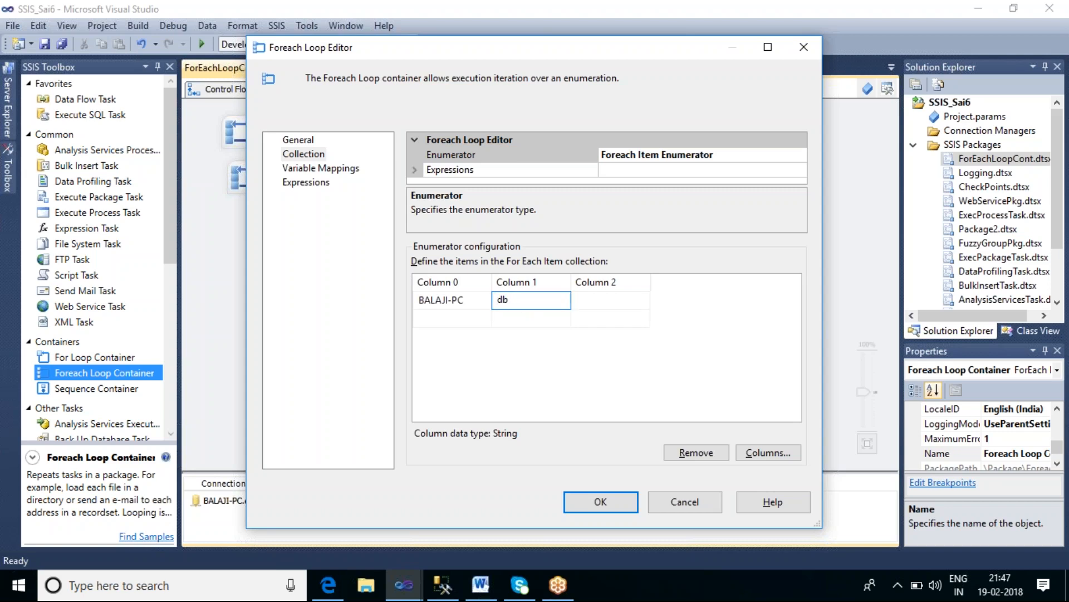
type("db_lshan")
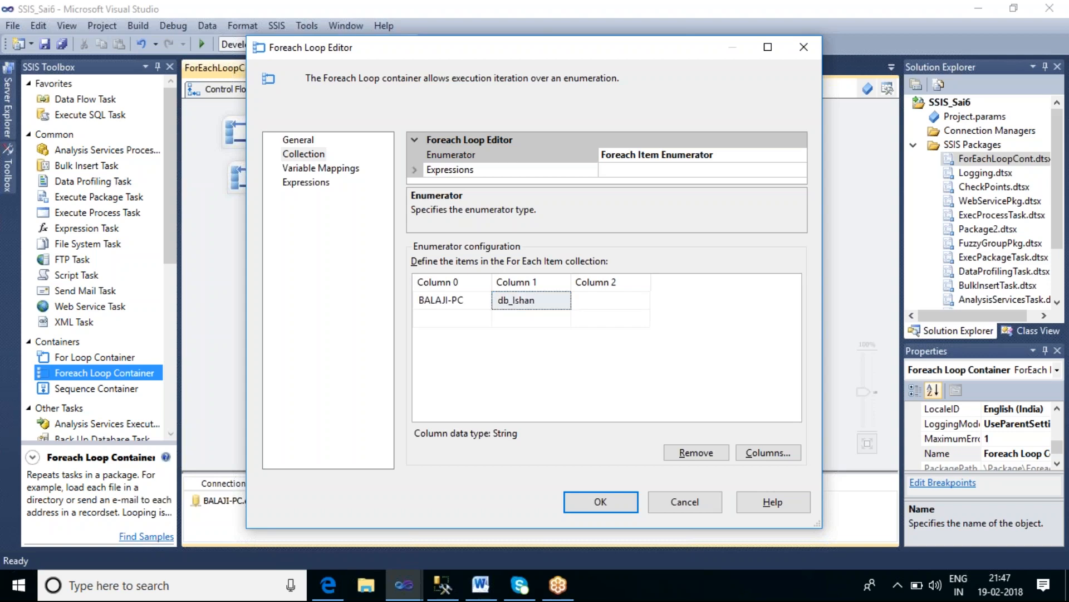
Step: Enter the source table tbl_src01 in Column 2 of the first item row
key("alt+Tab")
double_click(323, 142)
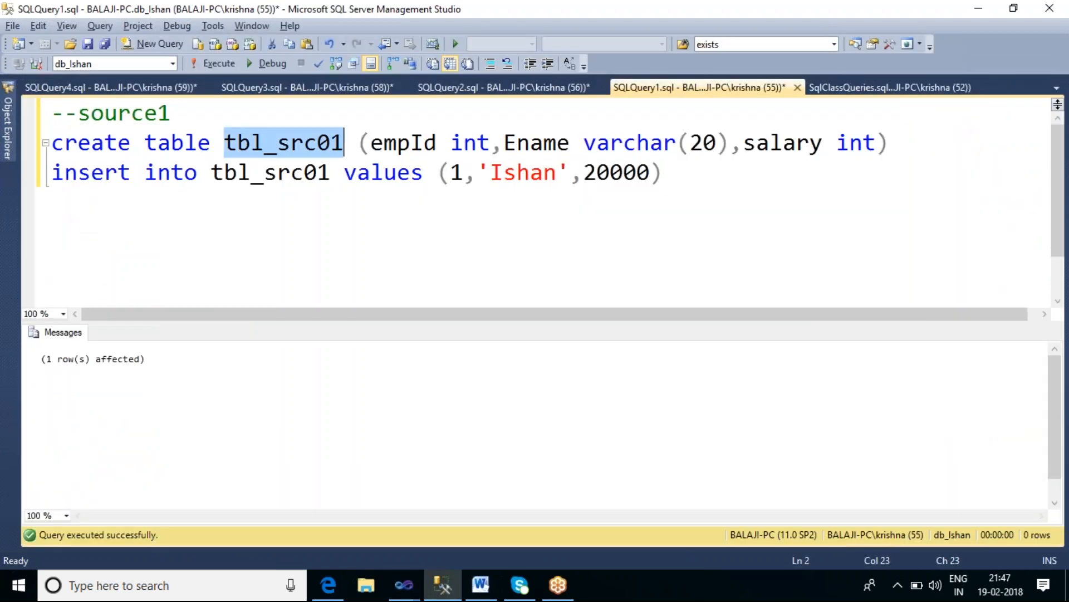
key("alt+Tab")
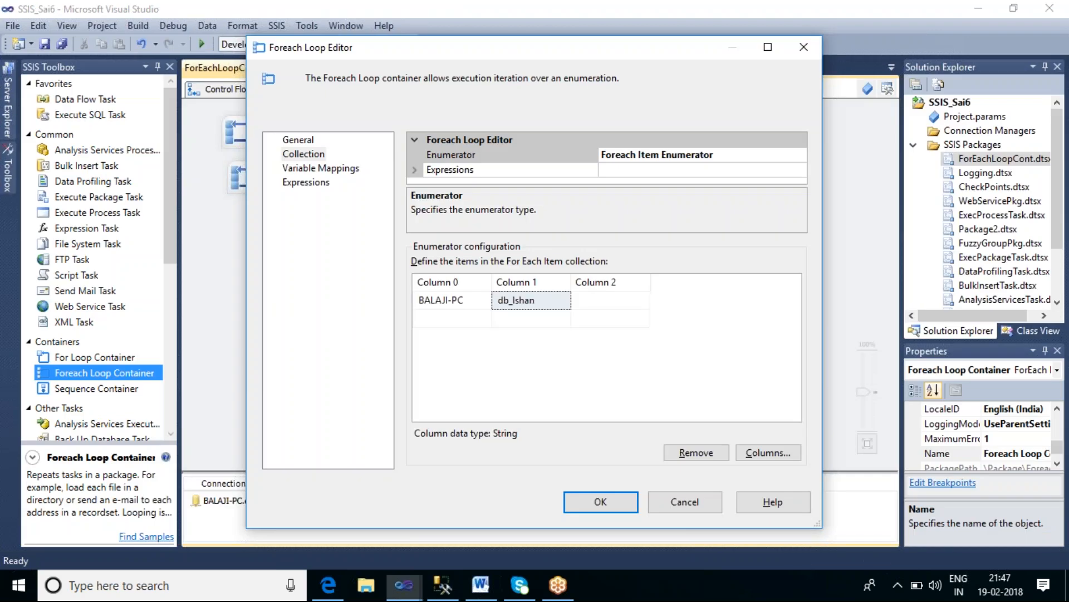
left_click(589, 301)
type("--source2")
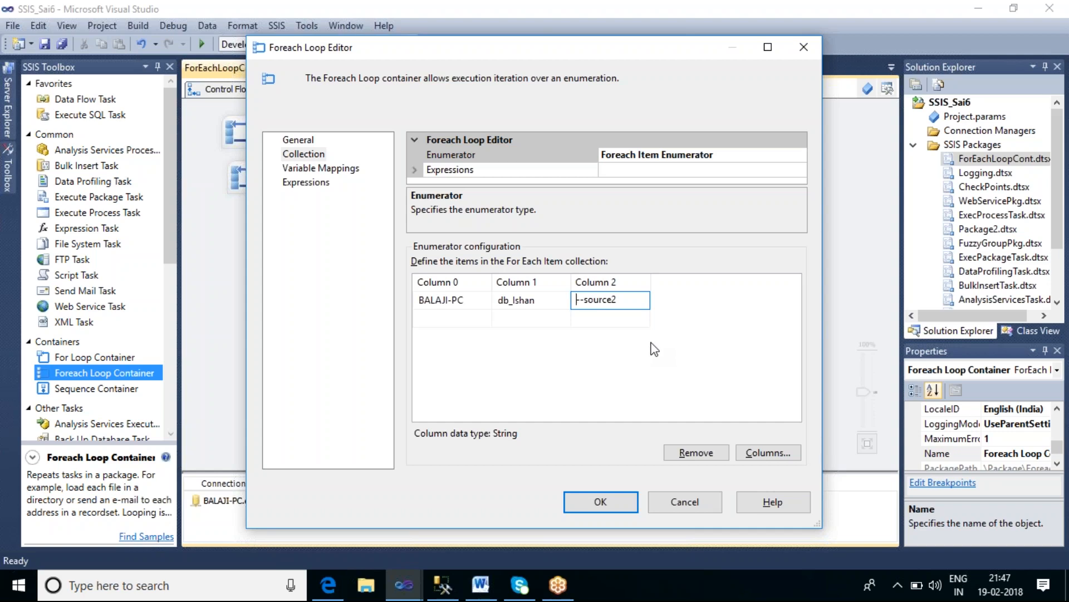
key("ctrl+a")
key("BackSpace")
type("tbl")
type("_")
type("source")
type("01")
key("alt+Tab")
key("alt+Tab")
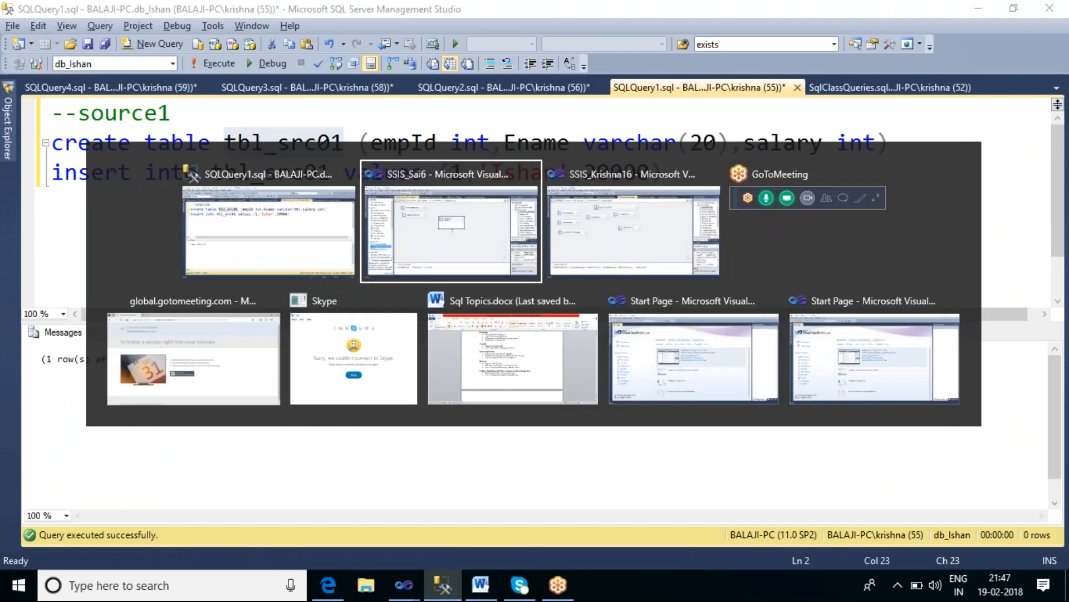
left_click(608, 299)
key("BackSpace")
key("BackSpace")
key("BackSpace")
type("rce01")
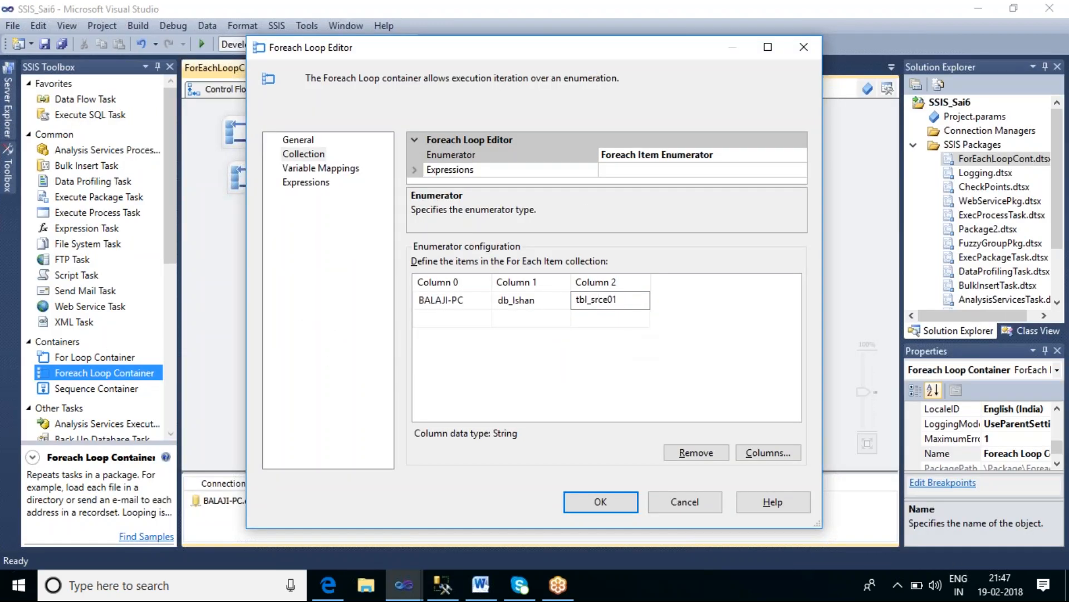
key("BackSpace")
Step: Enter BALAJI-PC in Column 0 of a second item row
left_click(455, 320)
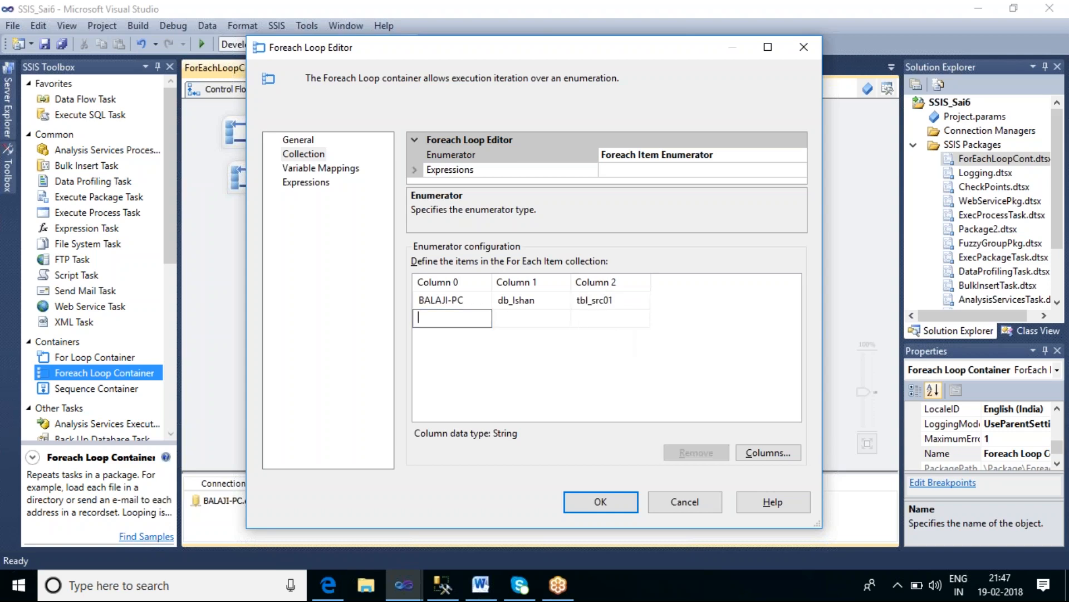
type("BALAJI-C")
key("BackSpace")
type("PC")
Step: Check the source2 query's database and enter db_kaushik and tbl_src02 in the second row's Column 1 and Column 2
key("alt+Tab")
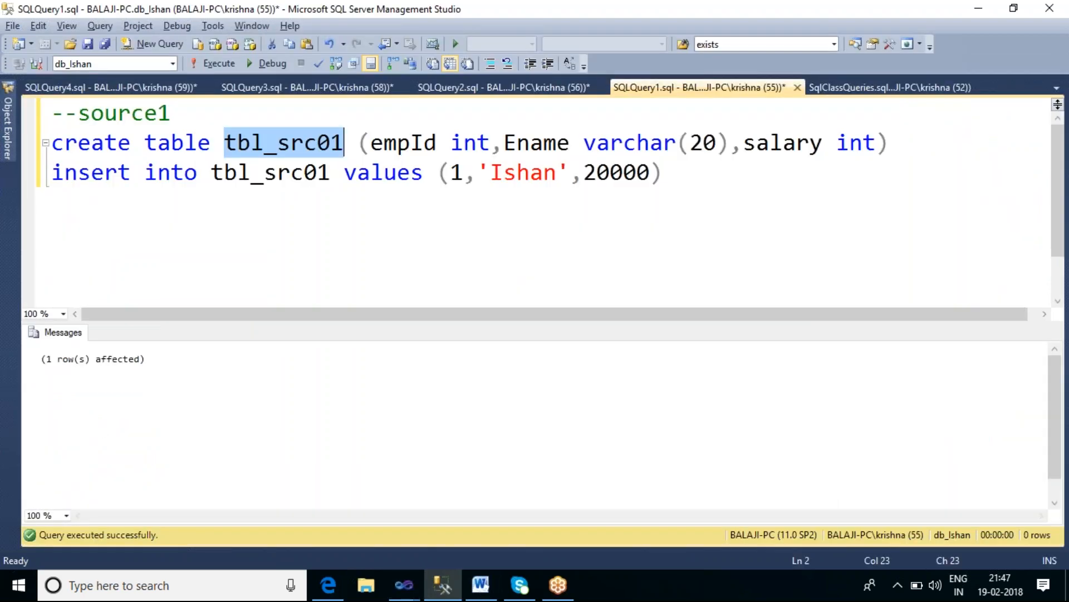
left_click(481, 88)
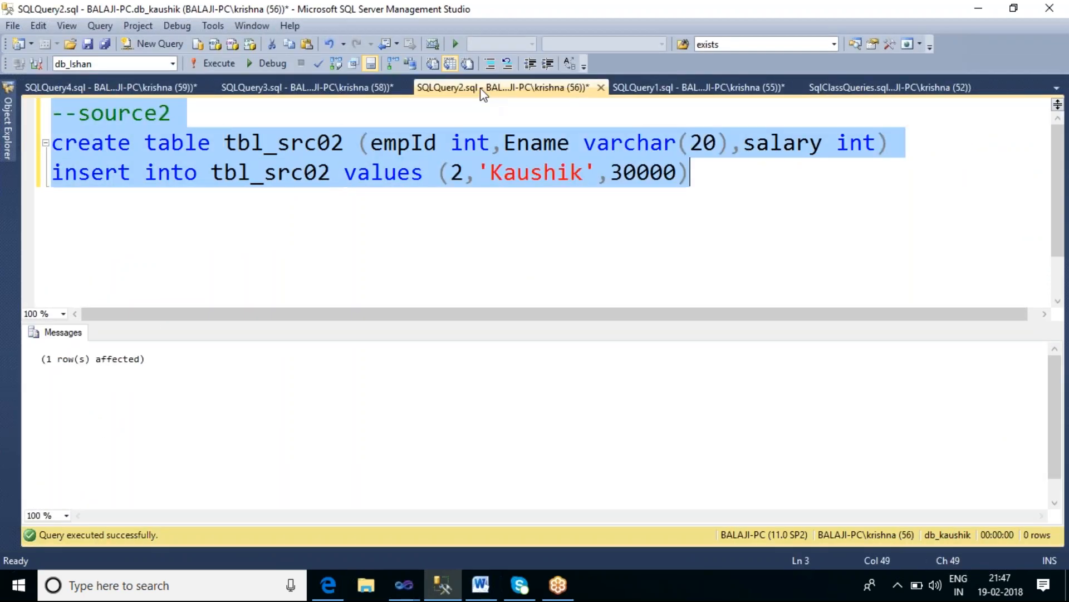
left_click(400, 205)
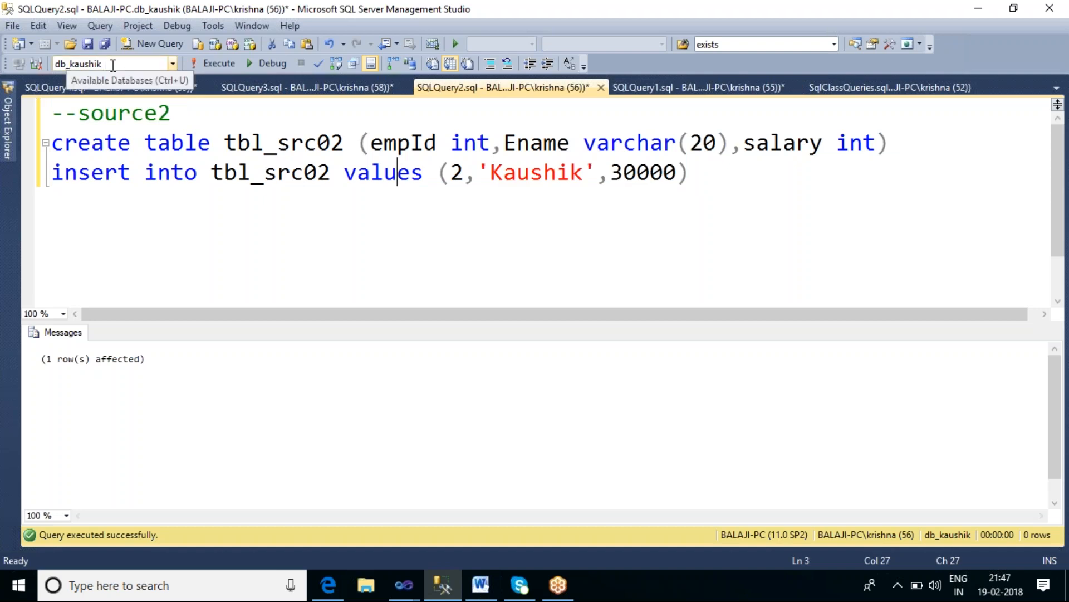
key("alt+Tab")
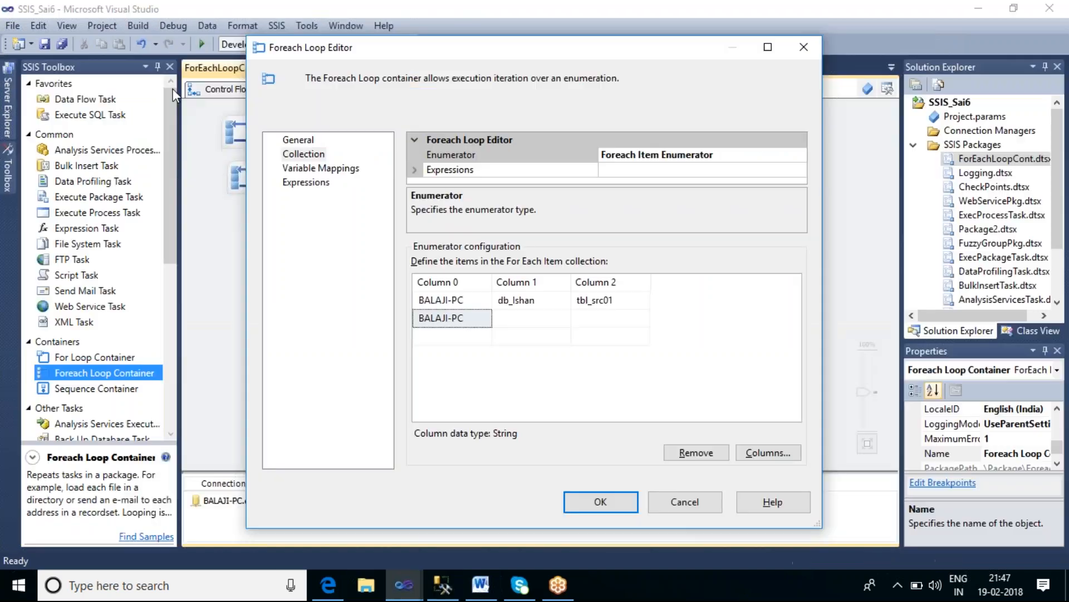
left_click(521, 318)
type("db")
key("BackSpace")
key("BackSpace")
type("db_kaushik")
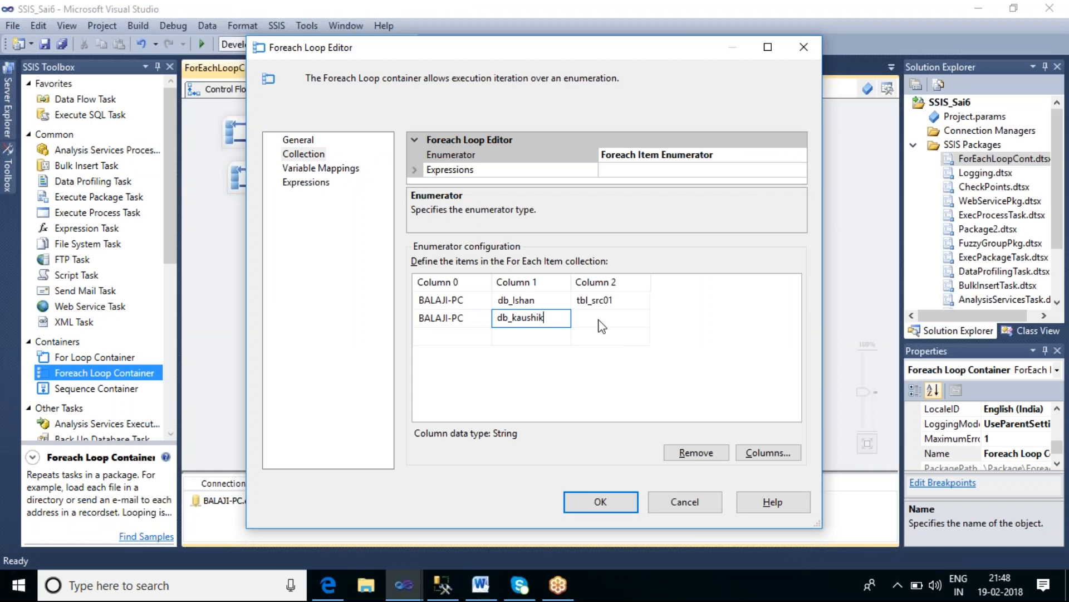
key("Tab")
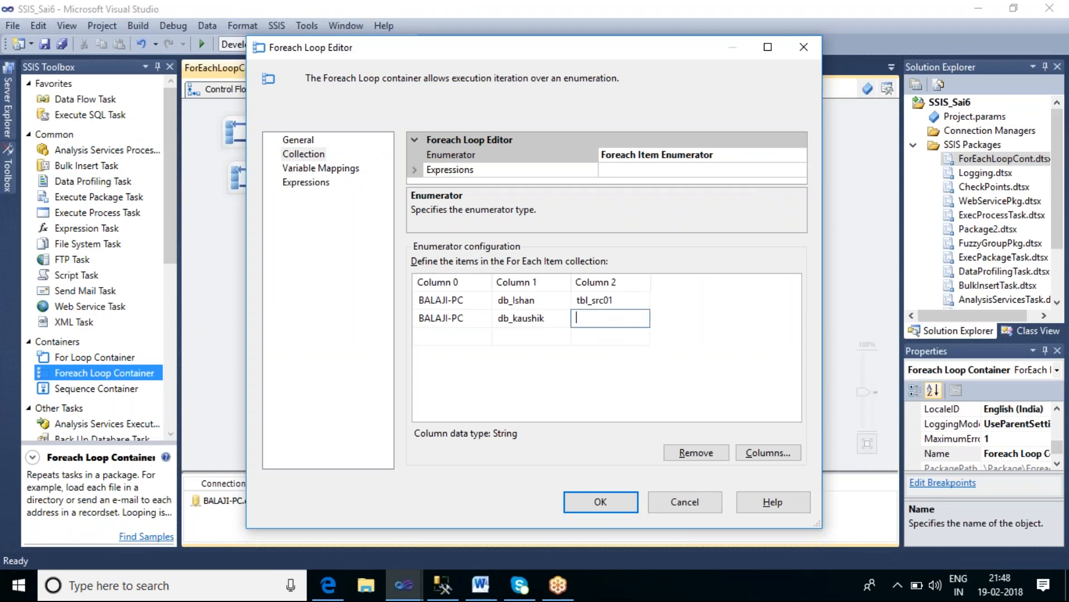
type("tbl_src02")
Step: Enter BALAJI-PC in Column 0 of a third item row
left_click(452, 340)
type("BLAJ")
key("BackSpace")
key("BackSpace")
key("BackSpace")
type("ALAJI")
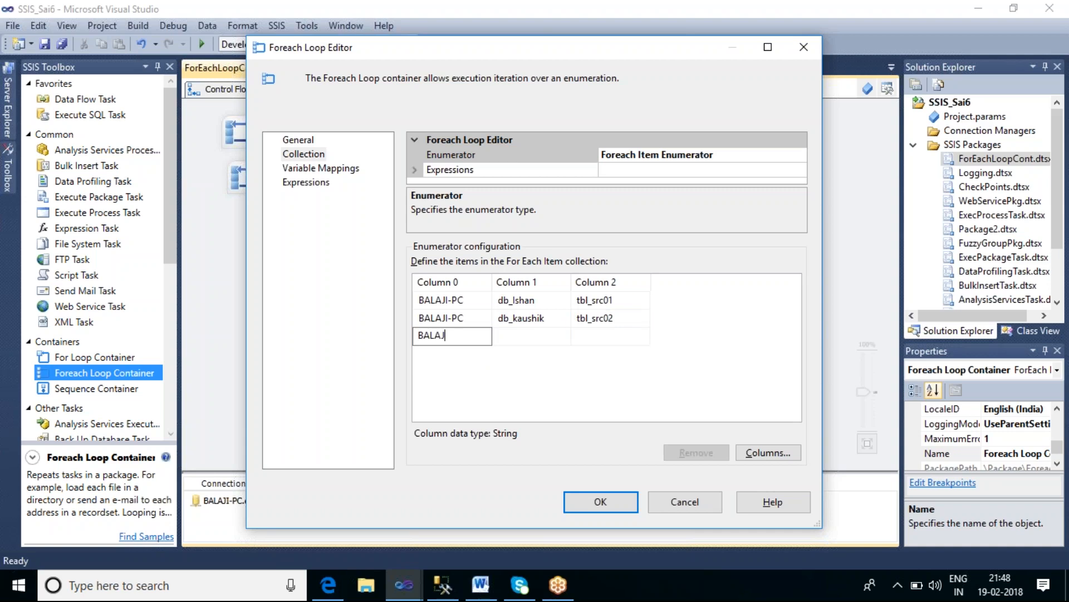
type("-PC")
Step: Check the source3 query and enter db_Mohan and tbl_src03 in the third row's Column 1 and Column 2
left_click(512, 341)
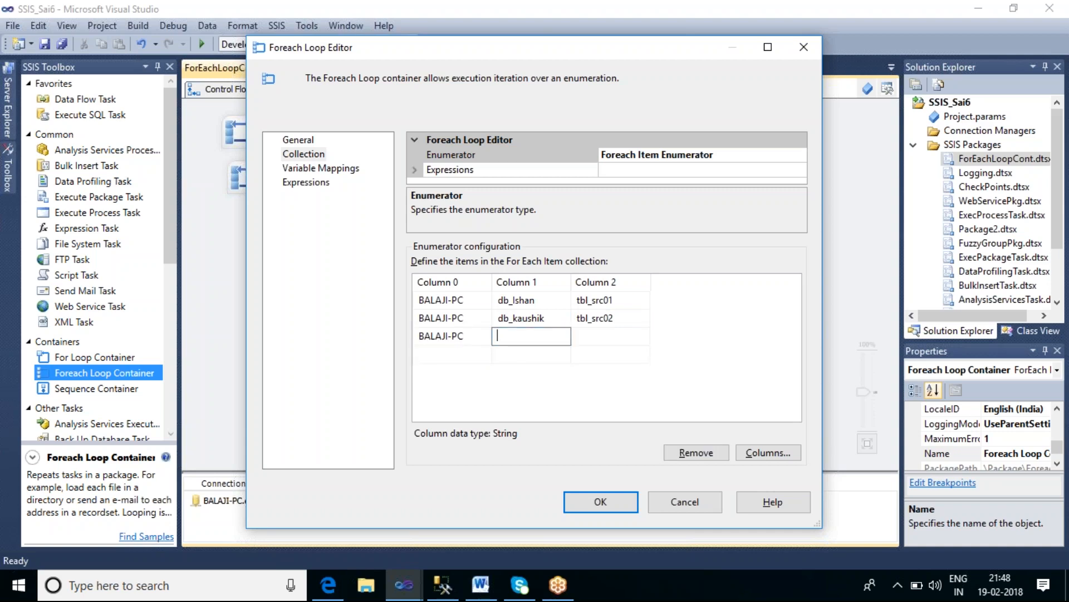
key("alt+Tab")
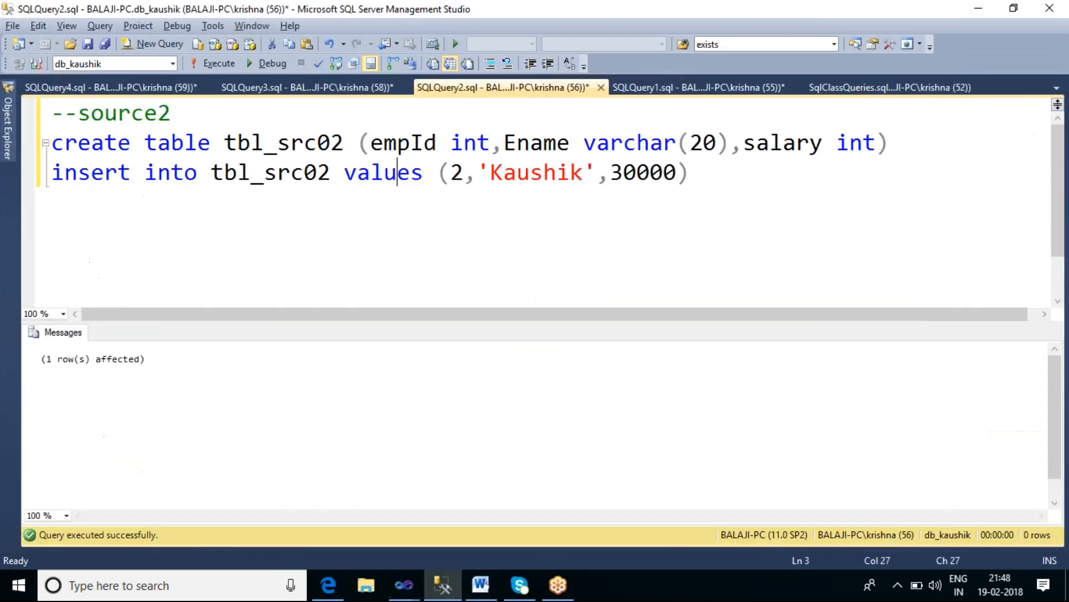
left_click(340, 88)
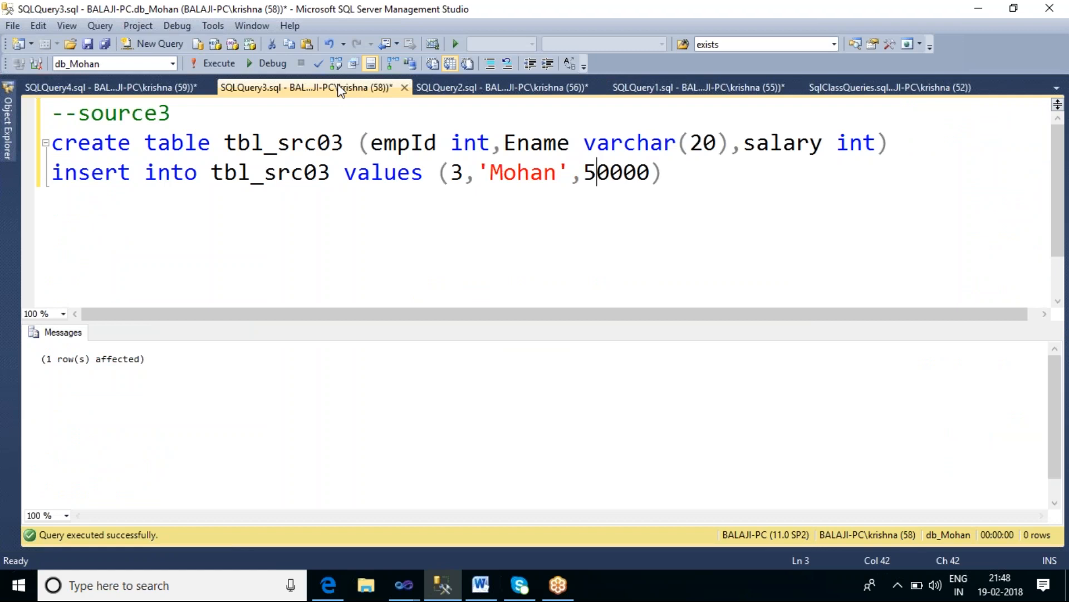
key("alt+Tab")
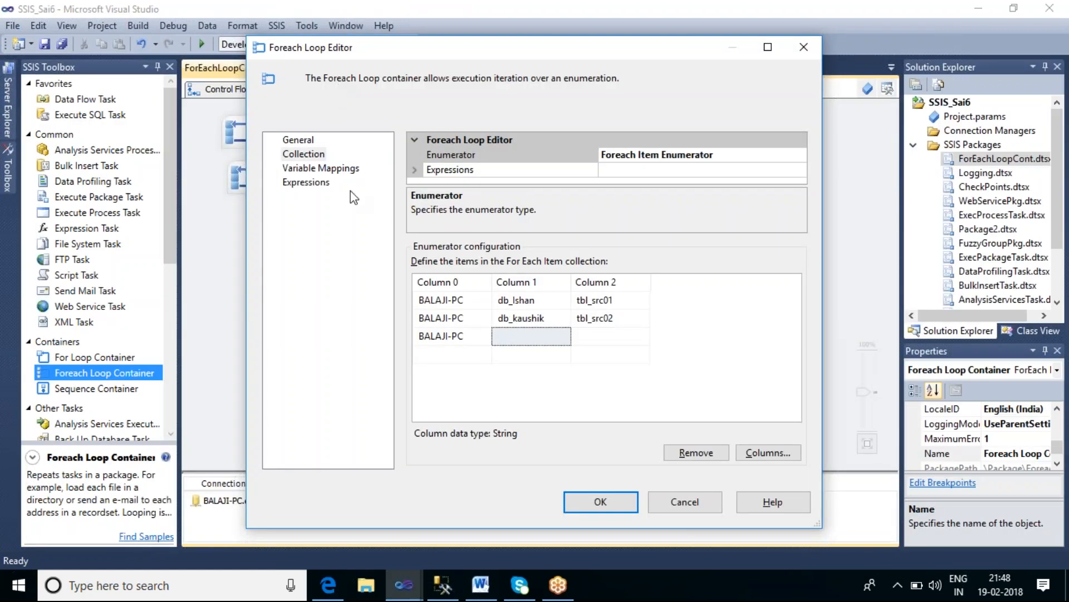
left_click(502, 341)
left_click(501, 341)
type("db_Moa")
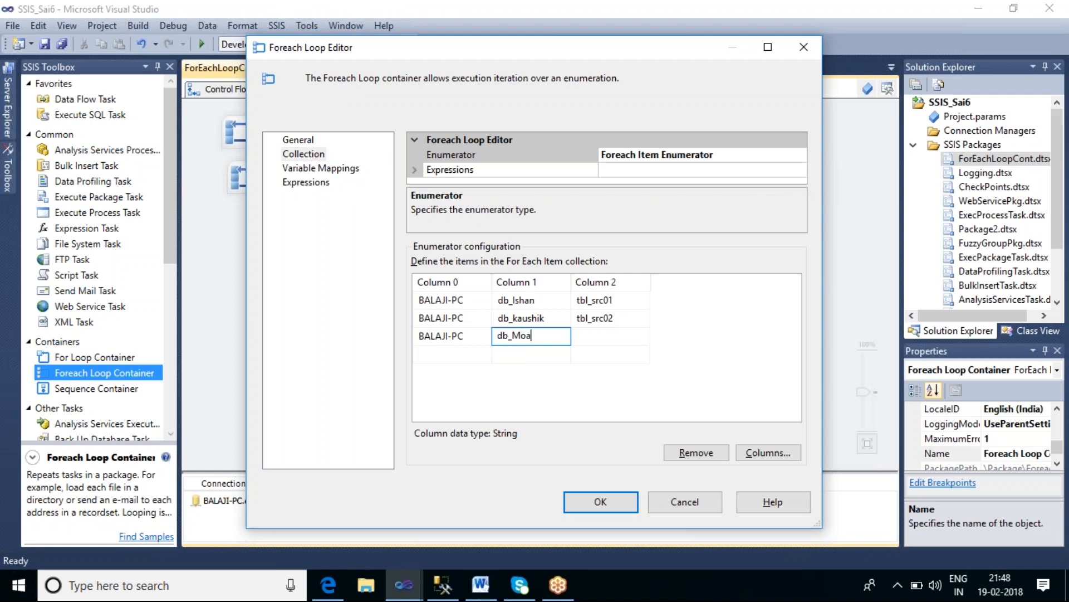
key("BackSpace")
type("han")
key("Tab")
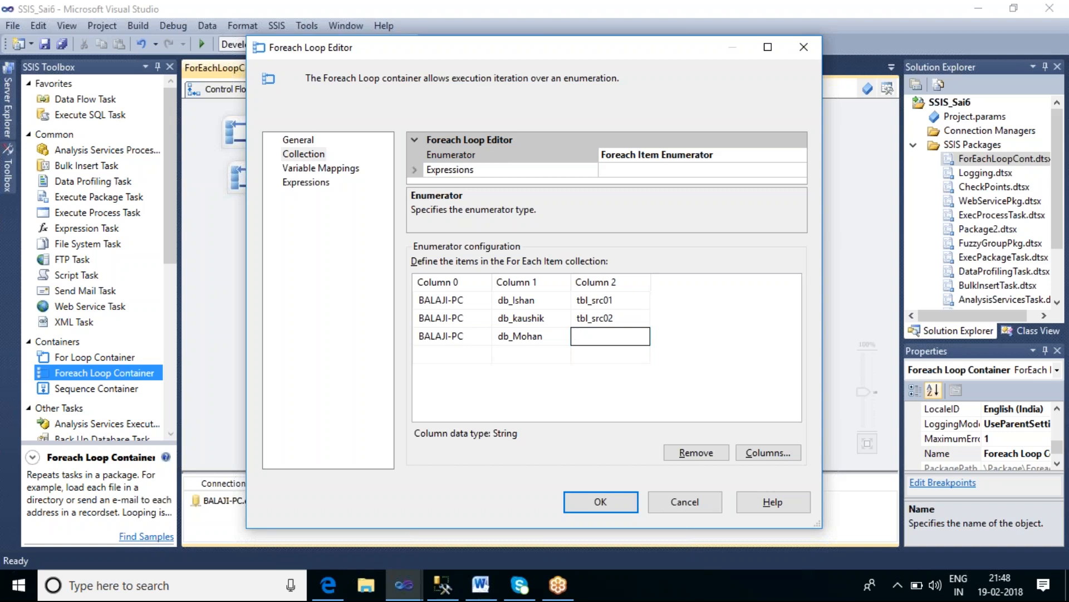
type("tbl_src03")
left_click(705, 341)
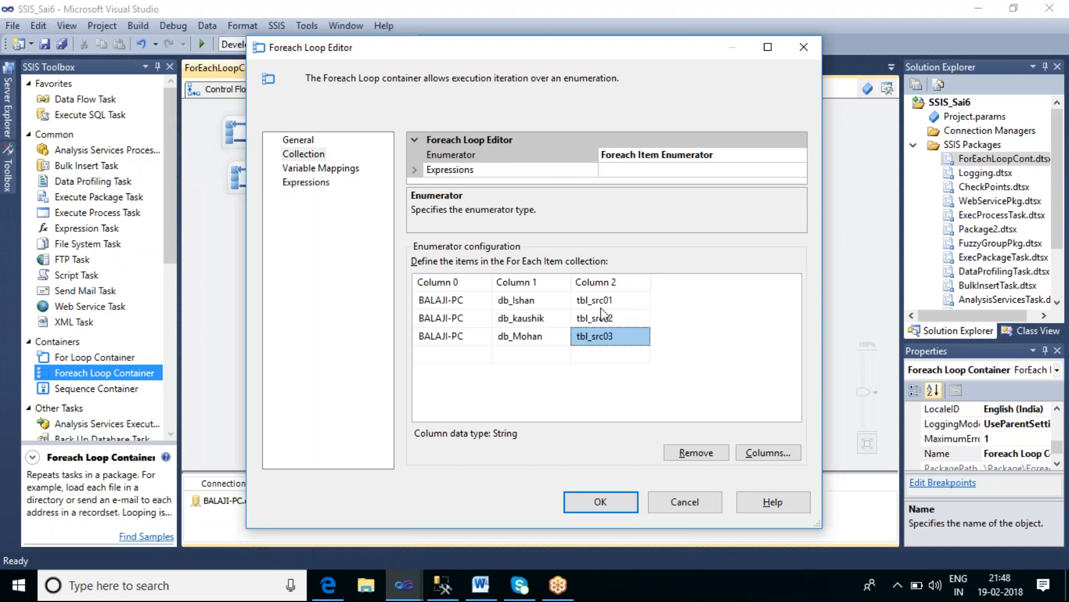
Step: Map a new string variable V_ServerName, scoped to ForEachLoopCont, to collection index 0
left_click(337, 169)
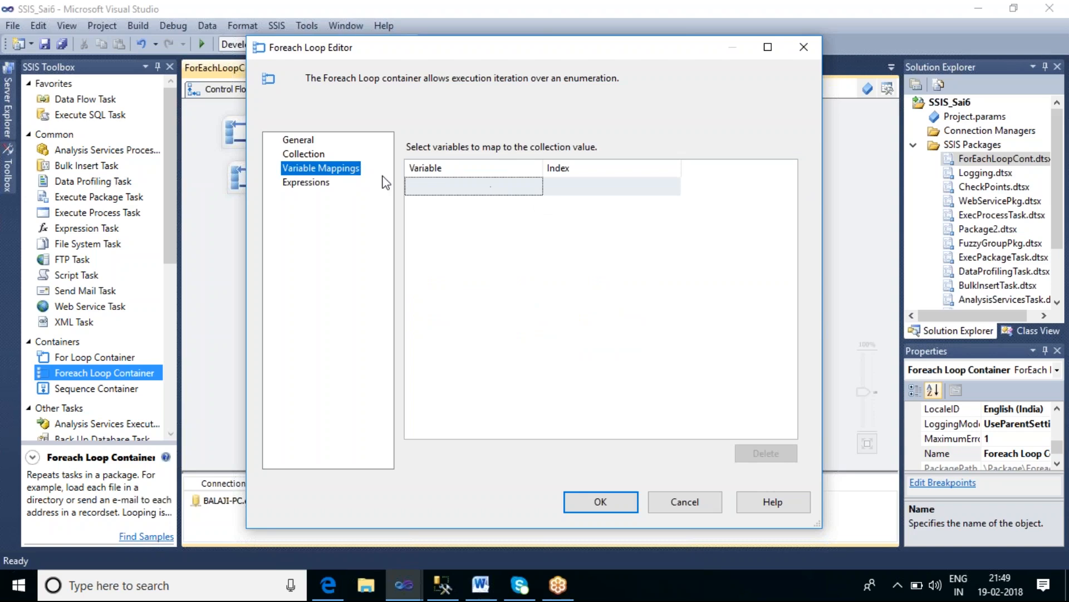
left_click(302, 142)
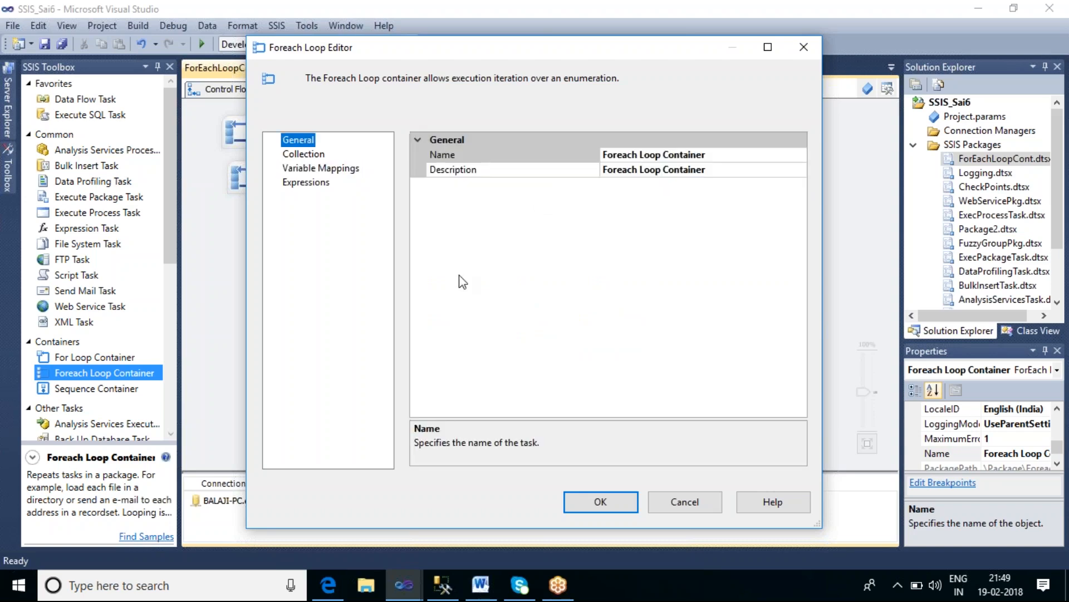
left_click(323, 156)
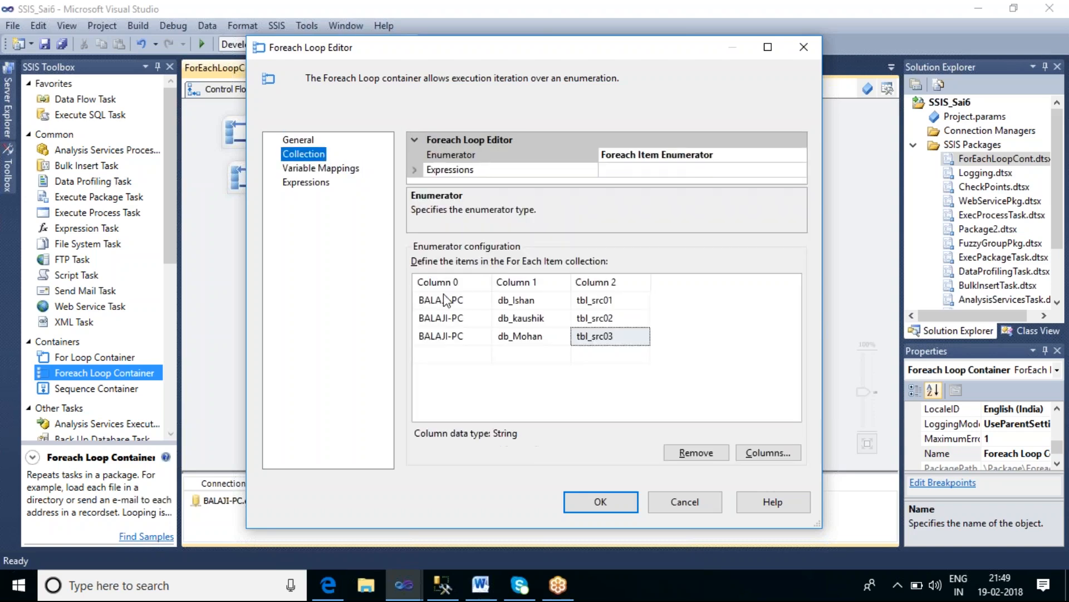
left_click(344, 167)
left_click(520, 192)
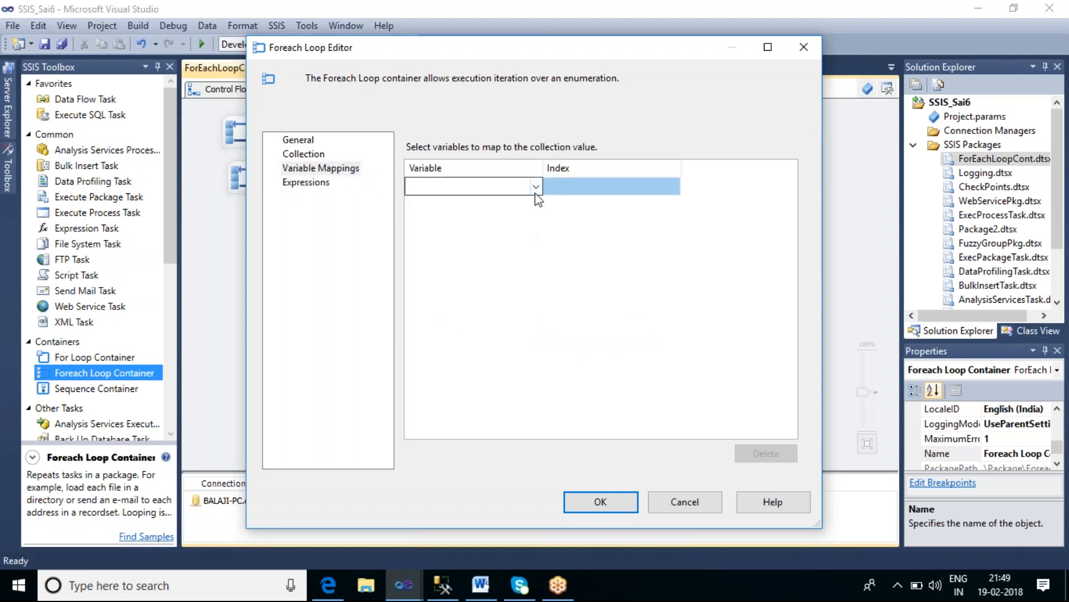
left_click(536, 190)
left_click(469, 206)
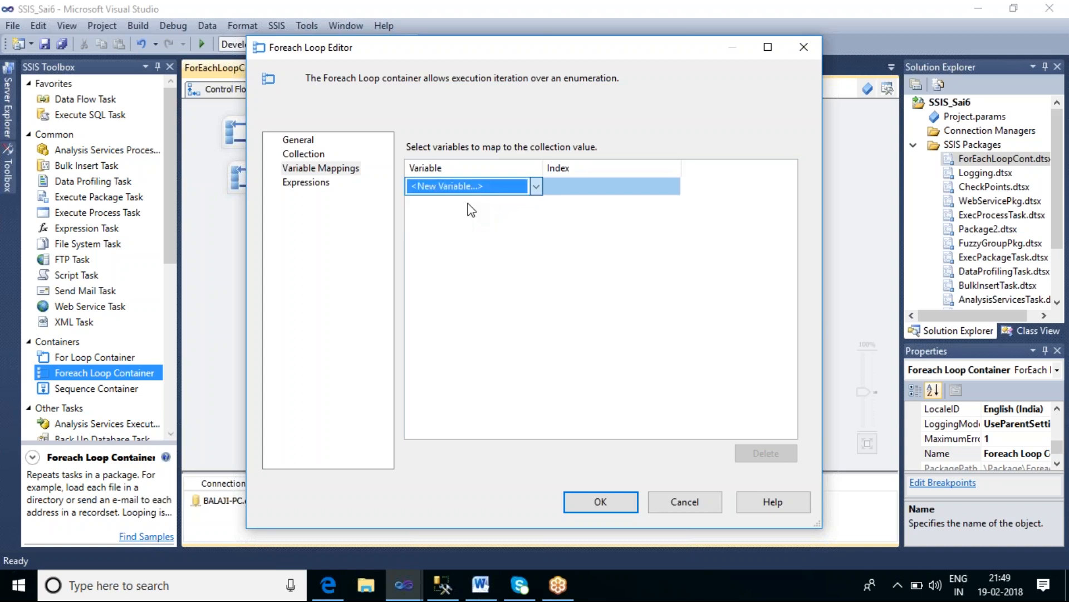
left_click_drag(527, 247, 497, 247)
type("_SER")
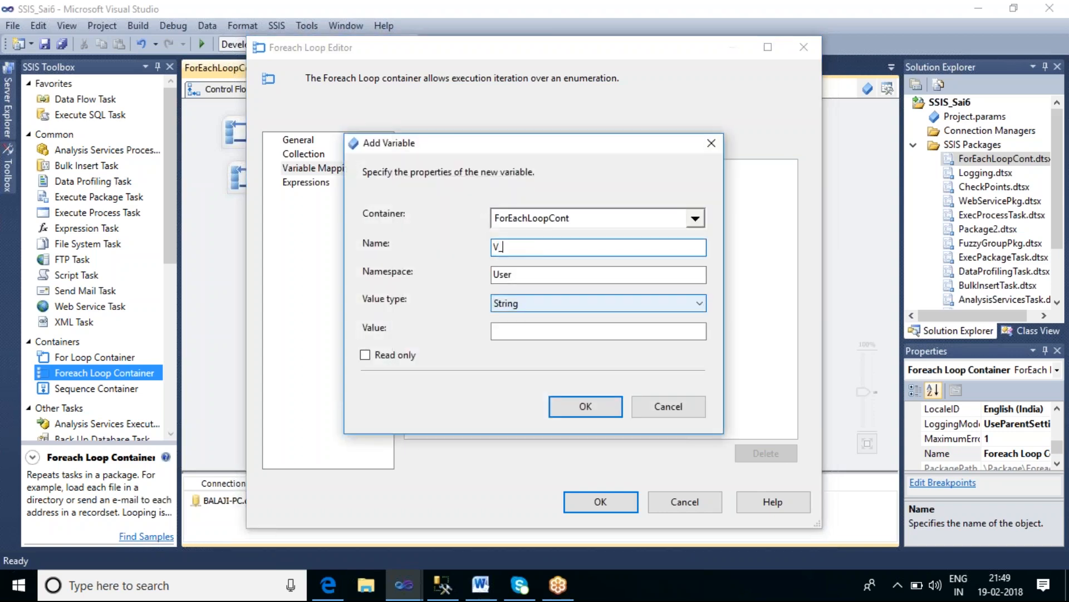
key("BackSpace")
key("BackSpace")
type("erverName")
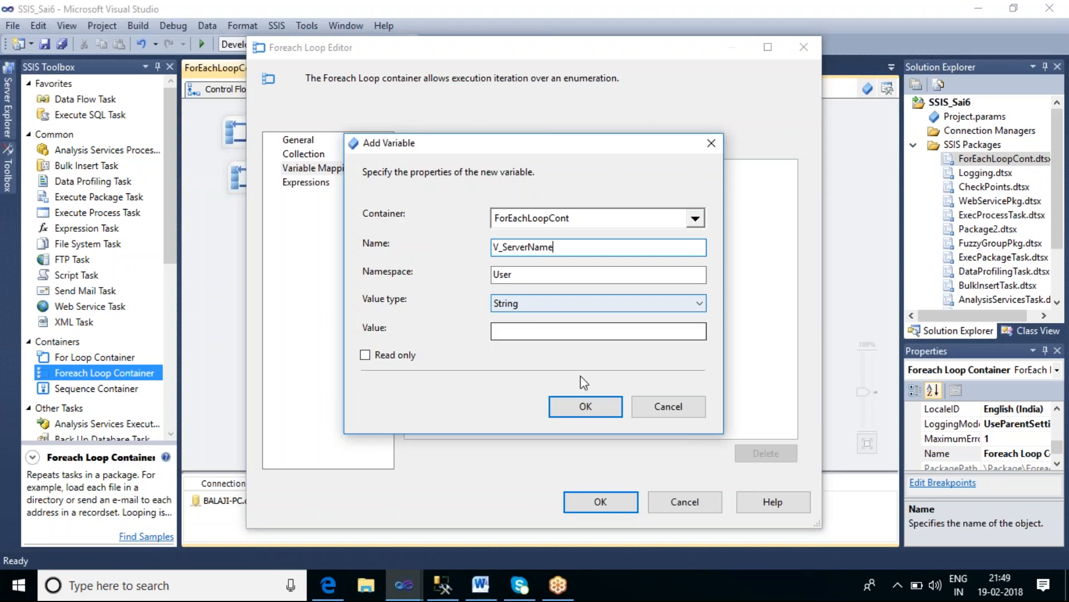
left_click(569, 404)
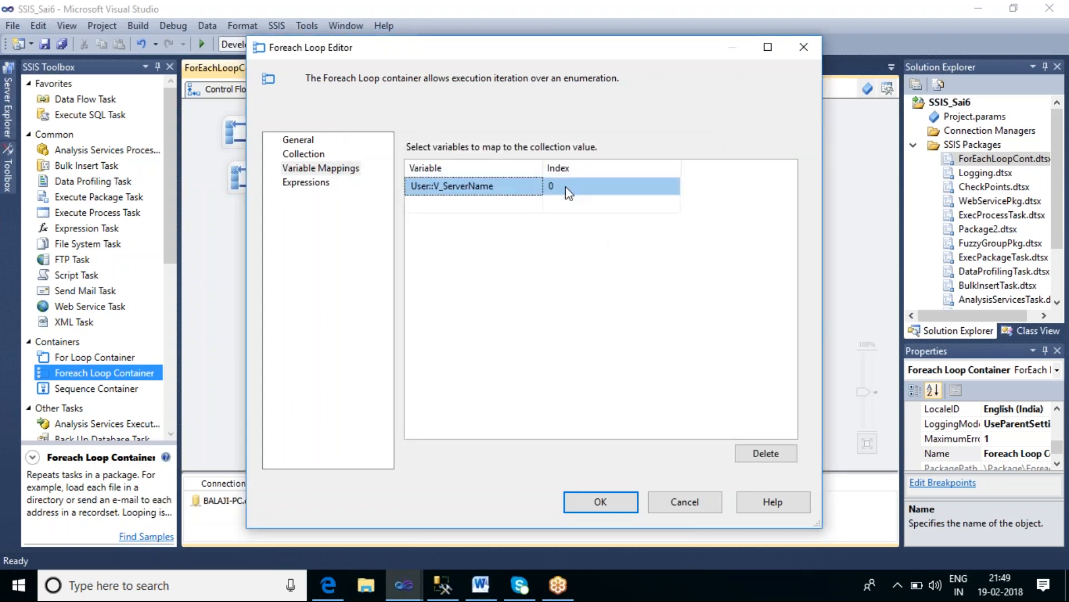
Step: Compare against the collection columns and map a new variable V_DBName to collection index 1
left_click(301, 143)
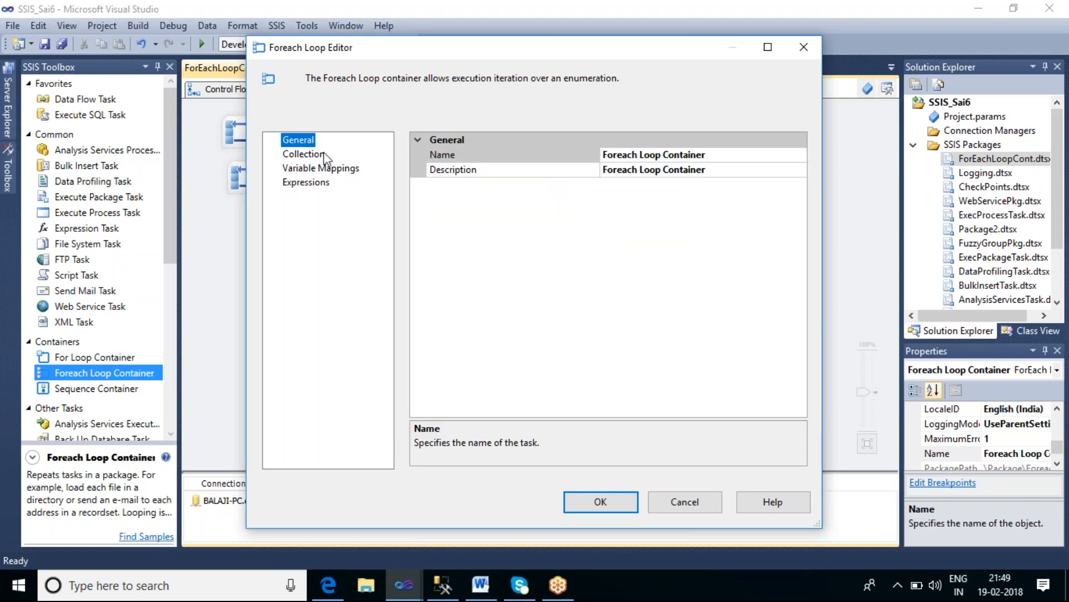
left_click(323, 152)
left_click(464, 300)
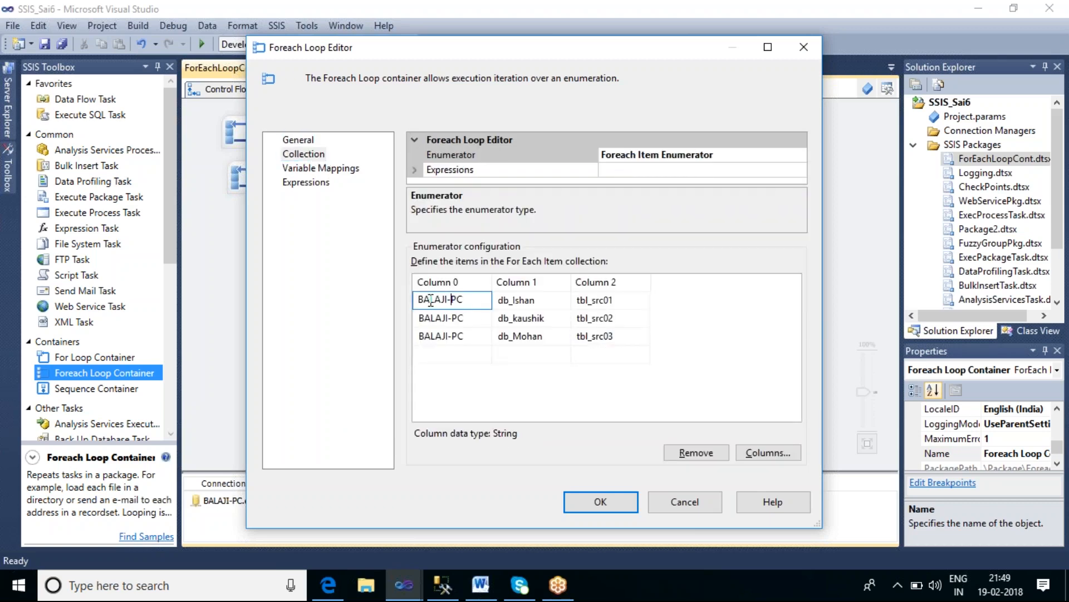
left_click(356, 168)
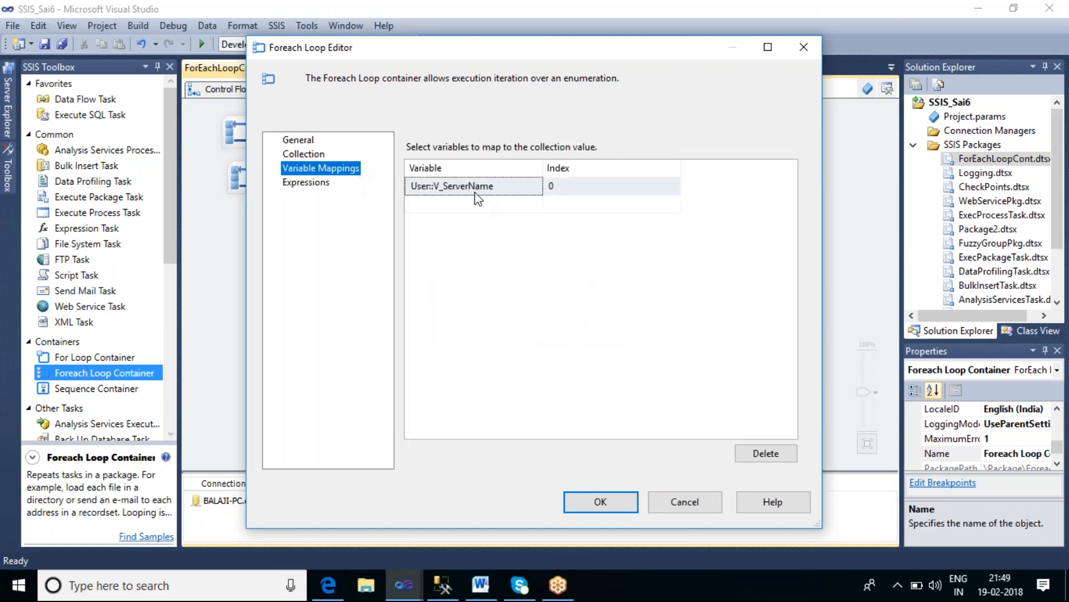
left_click(317, 151)
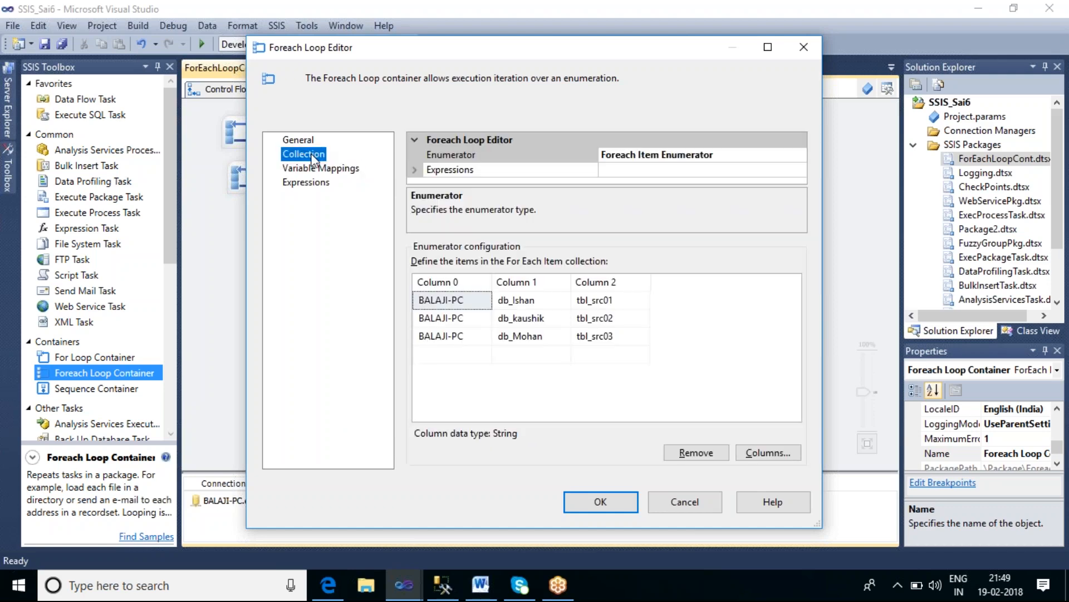
left_click(523, 304)
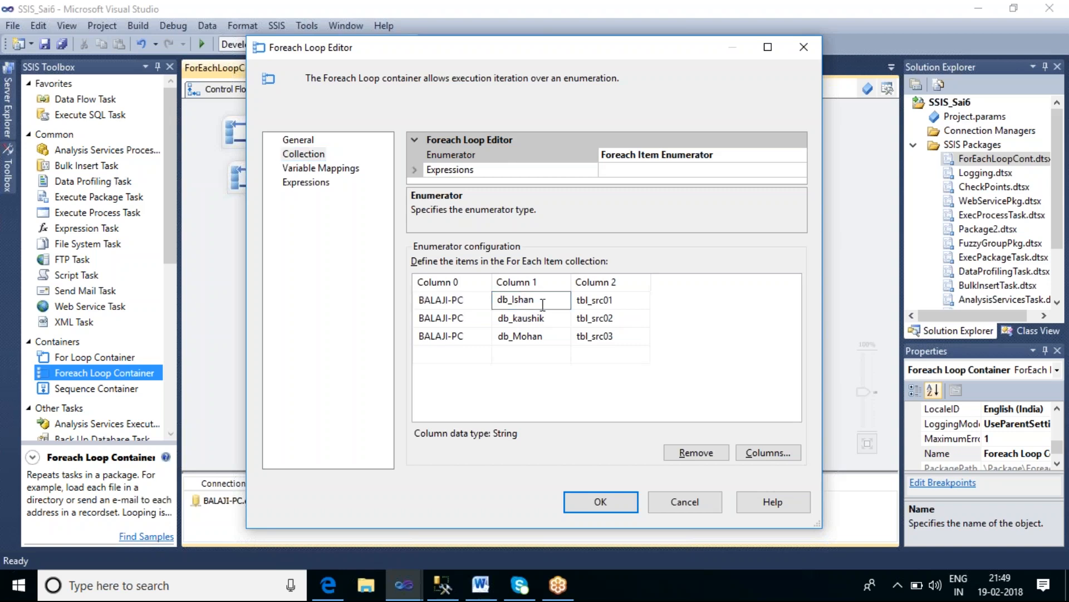
left_click(336, 170)
left_click(513, 205)
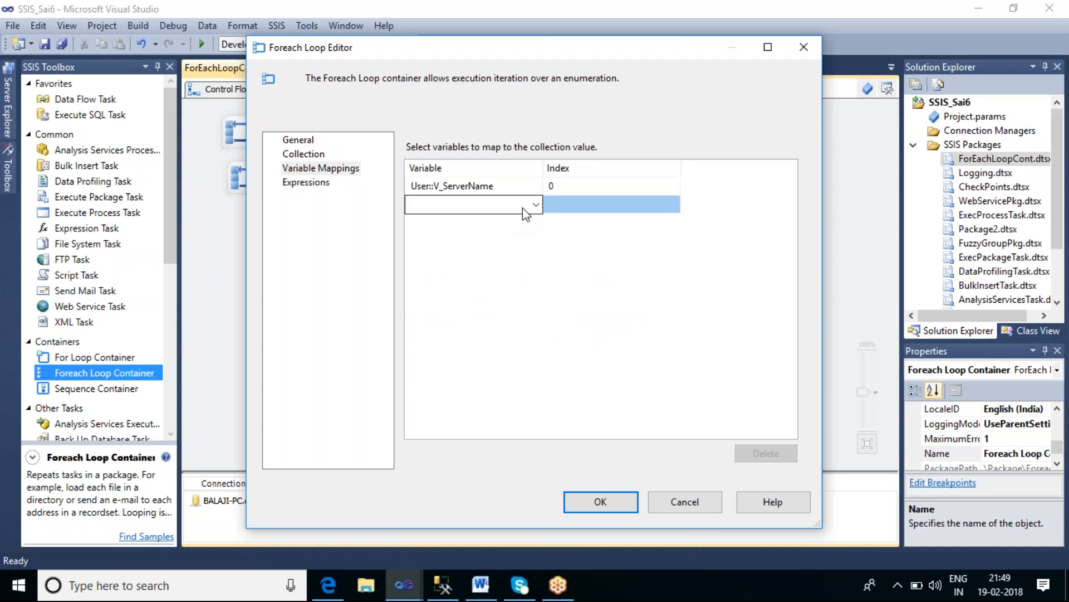
left_click(536, 207)
left_click(499, 219)
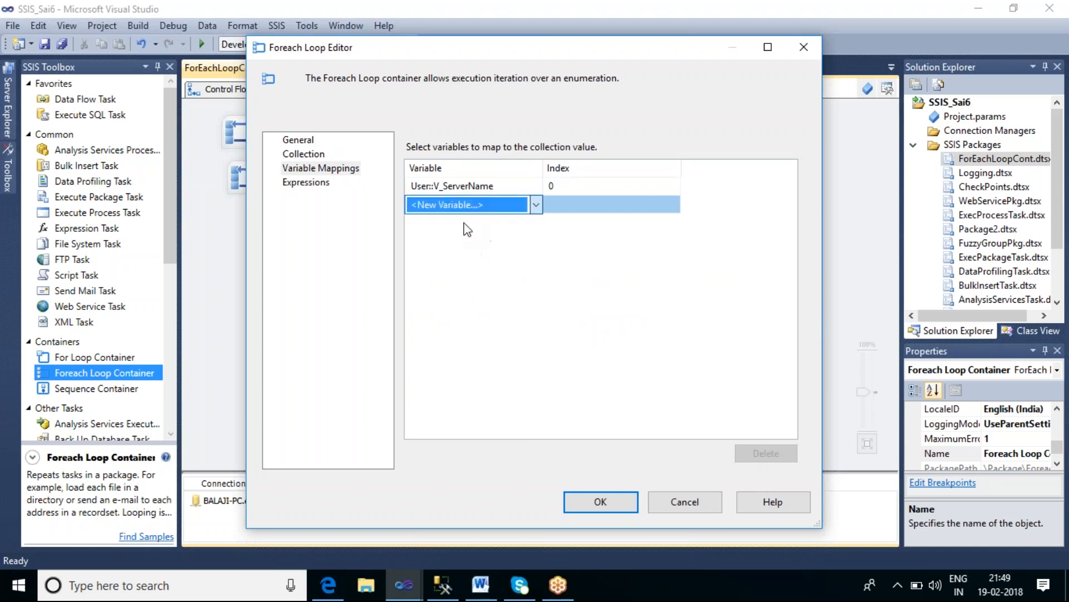
left_click_drag(544, 246, 499, 247)
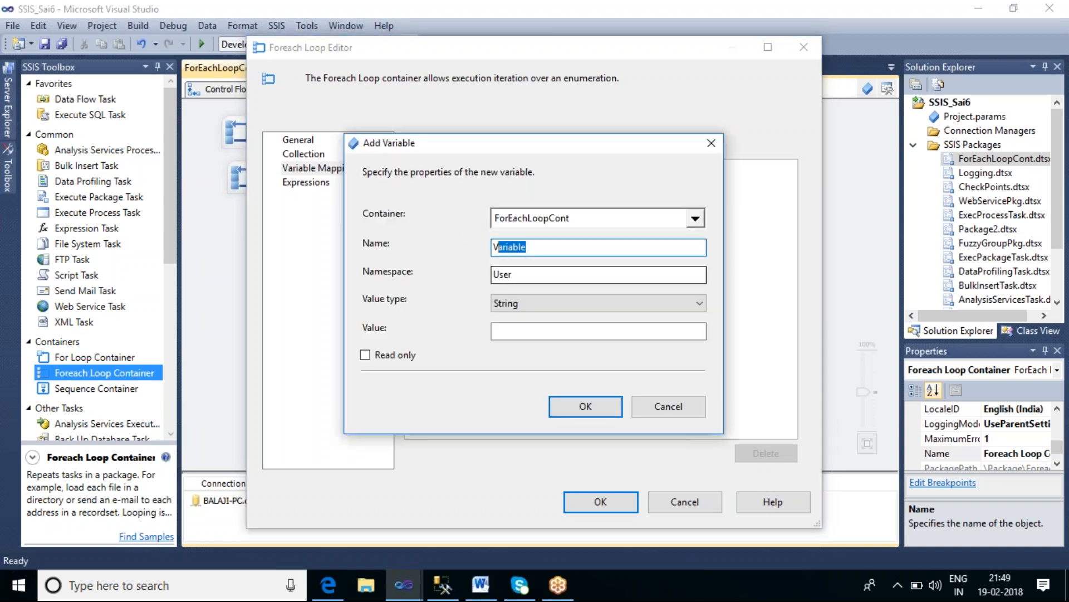
type("_D")
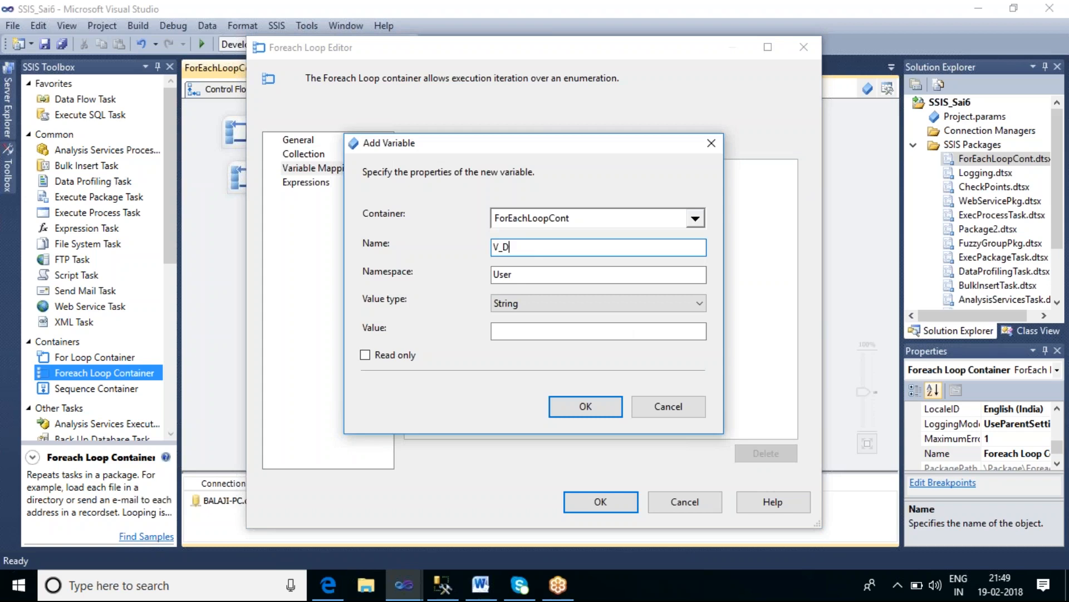
type("BName")
left_click(584, 406)
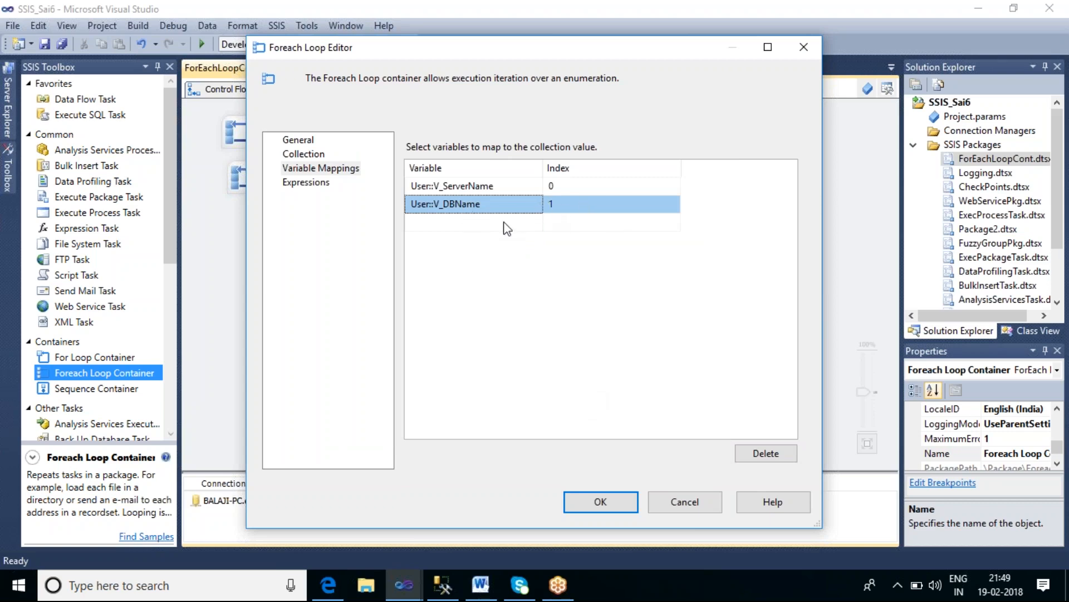
Step: Check the table column and map a new variable V_TableName to collection index 2
left_click(316, 154)
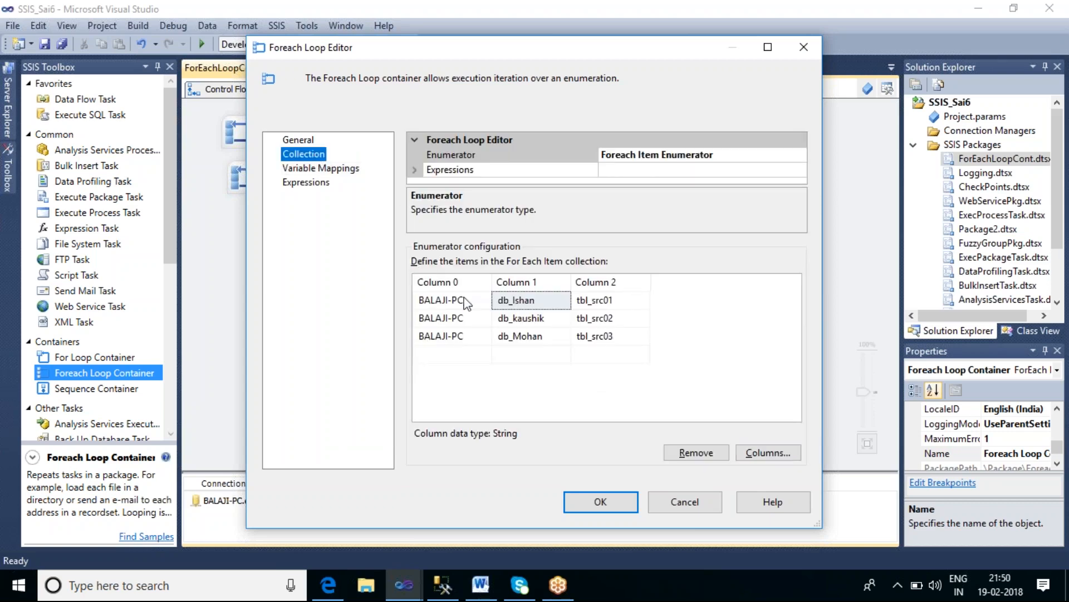
double_click(591, 301)
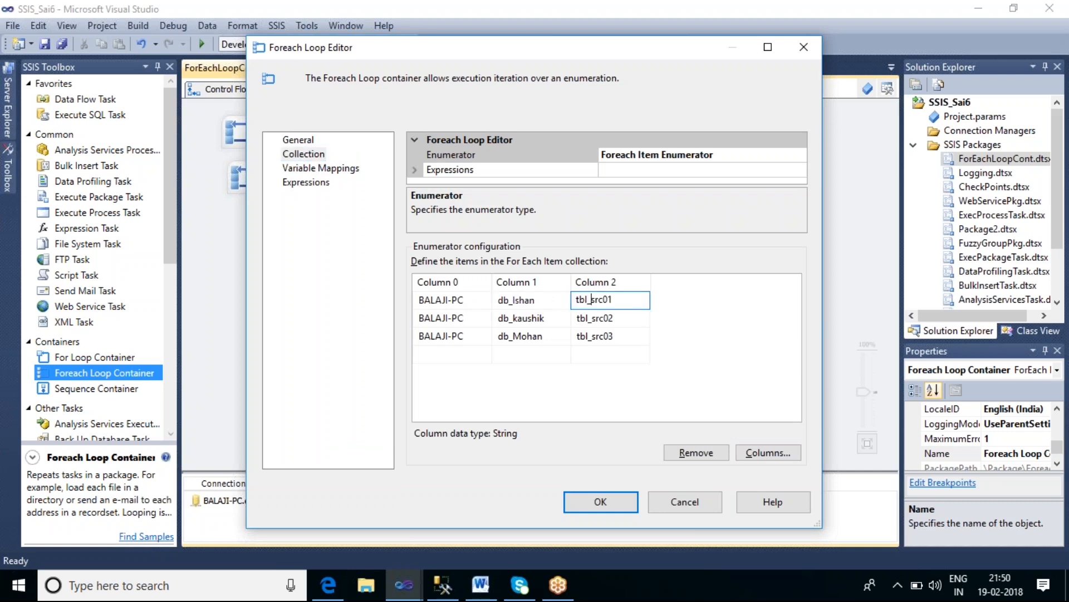
left_click(348, 170)
left_click(457, 223)
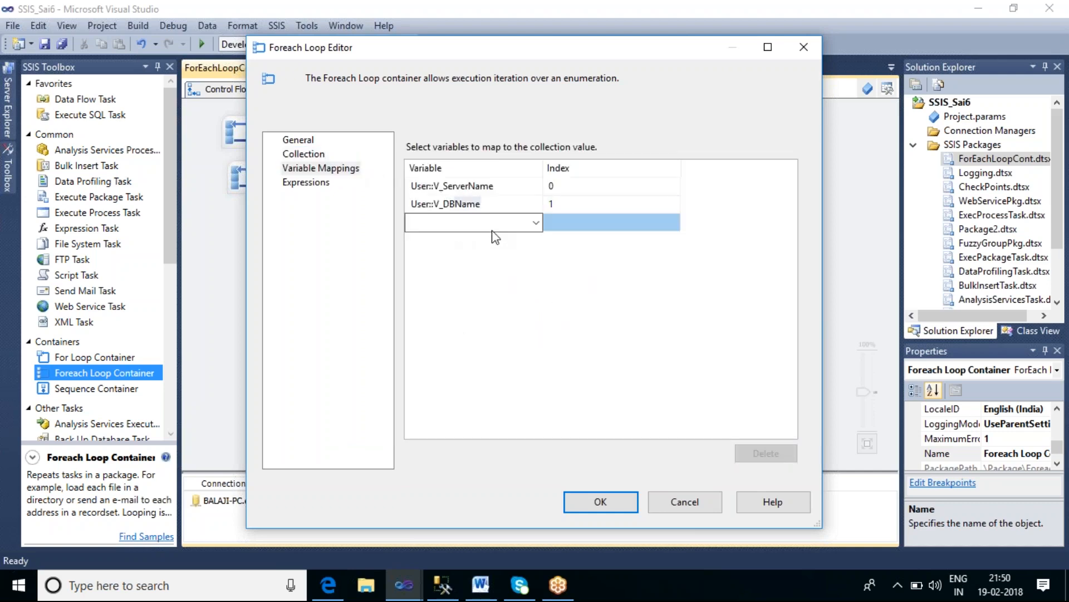
left_click(536, 224)
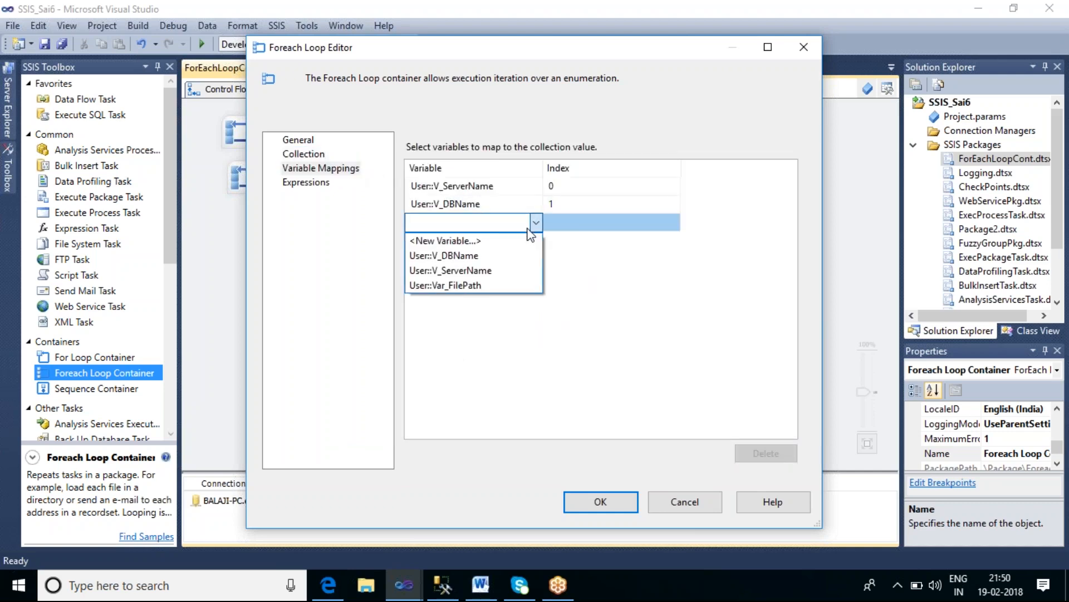
left_click(477, 242)
left_click_drag(557, 248, 497, 248)
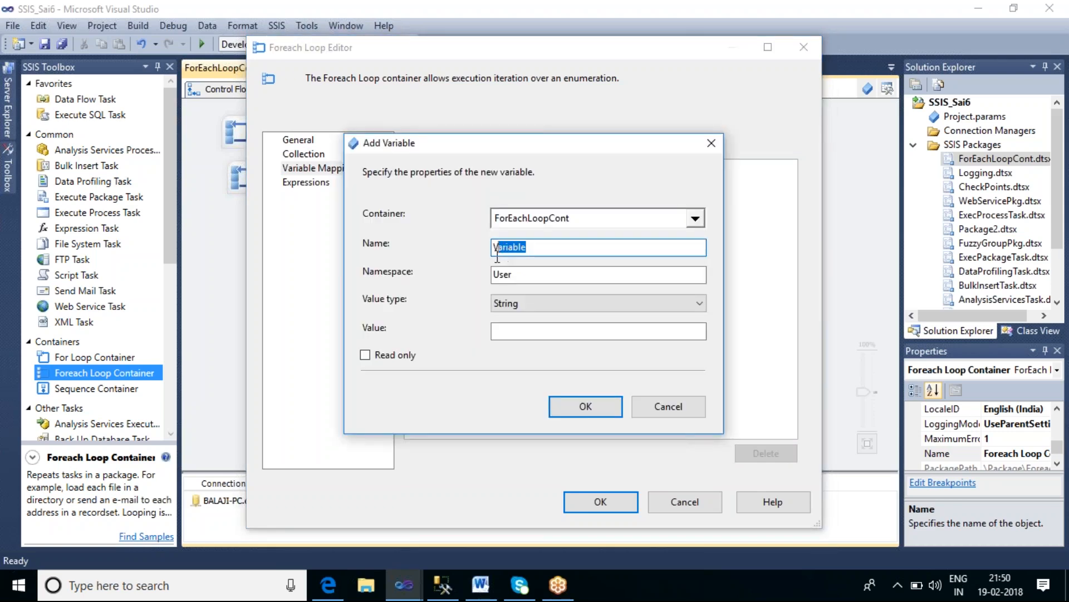
type("_TableName")
left_click(592, 409)
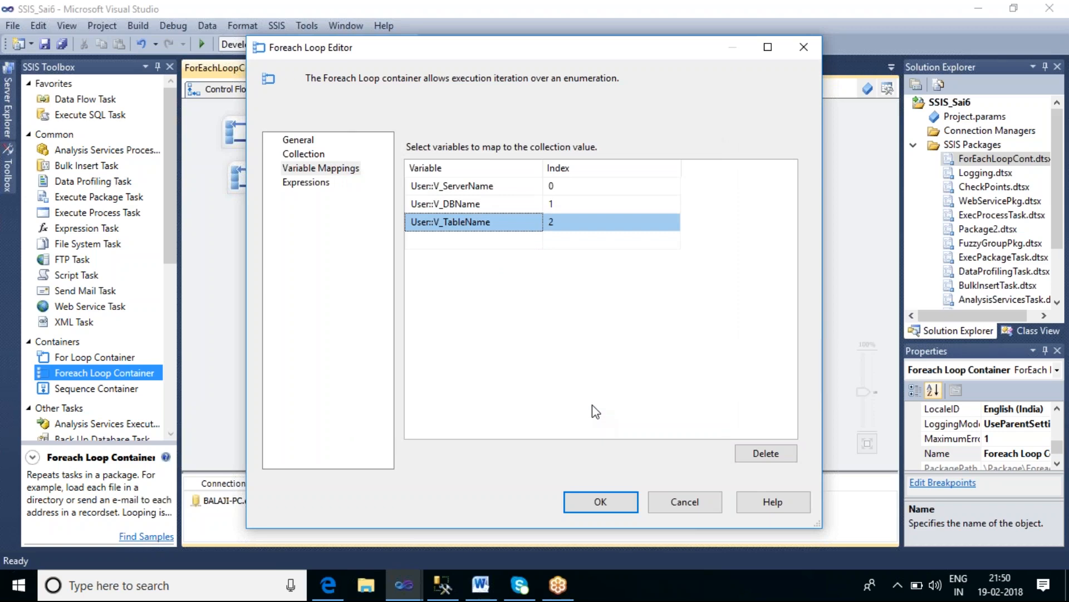
Step: Review the collection and variable mappings and close the Foreach Loop Editor with the settings applied
left_click(310, 158)
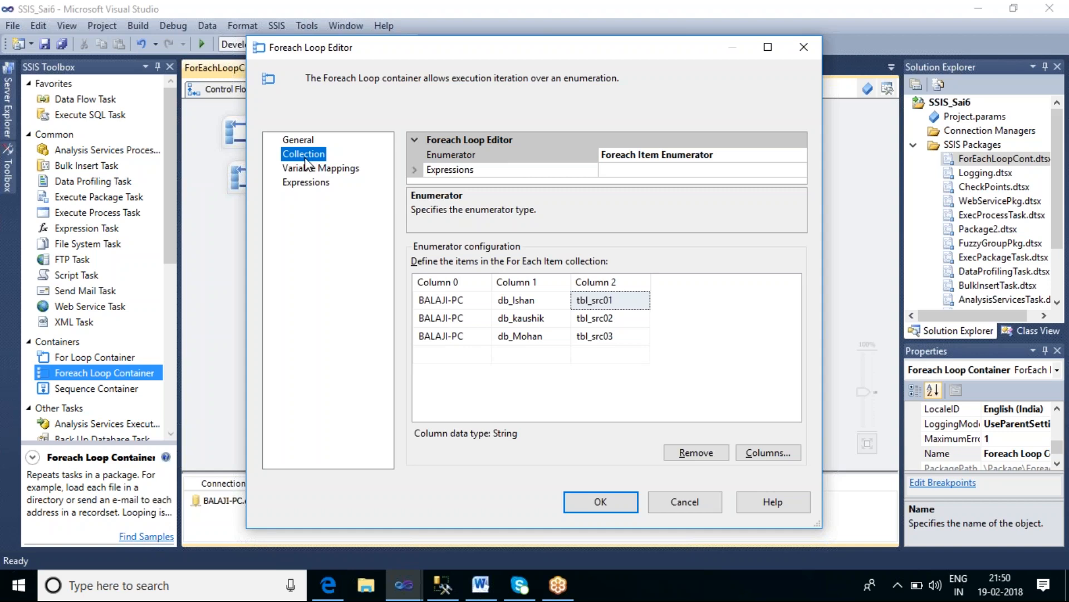
left_click(306, 174)
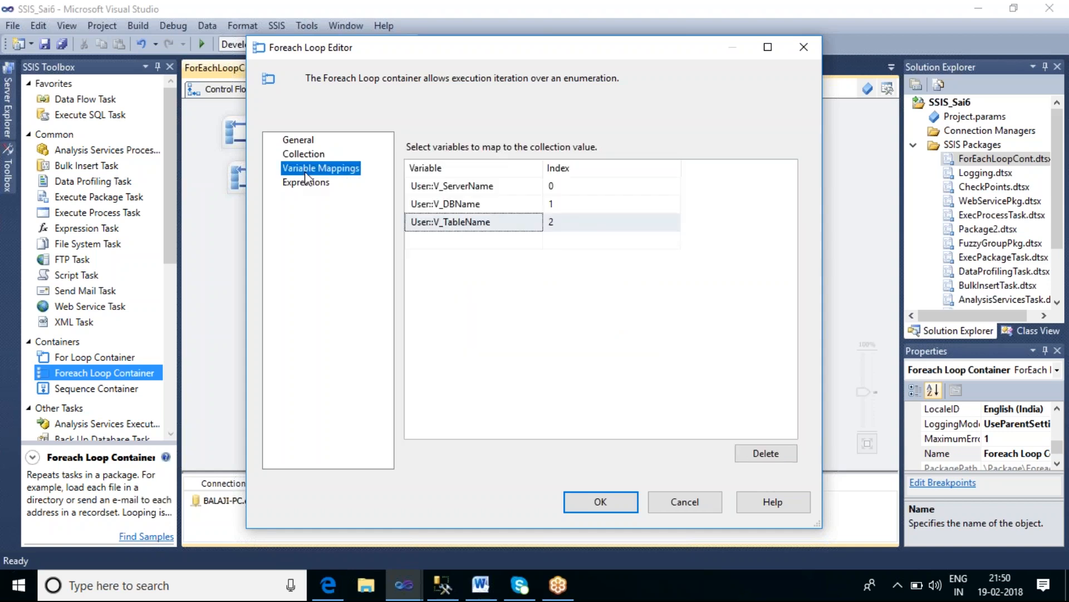
left_click(625, 498)
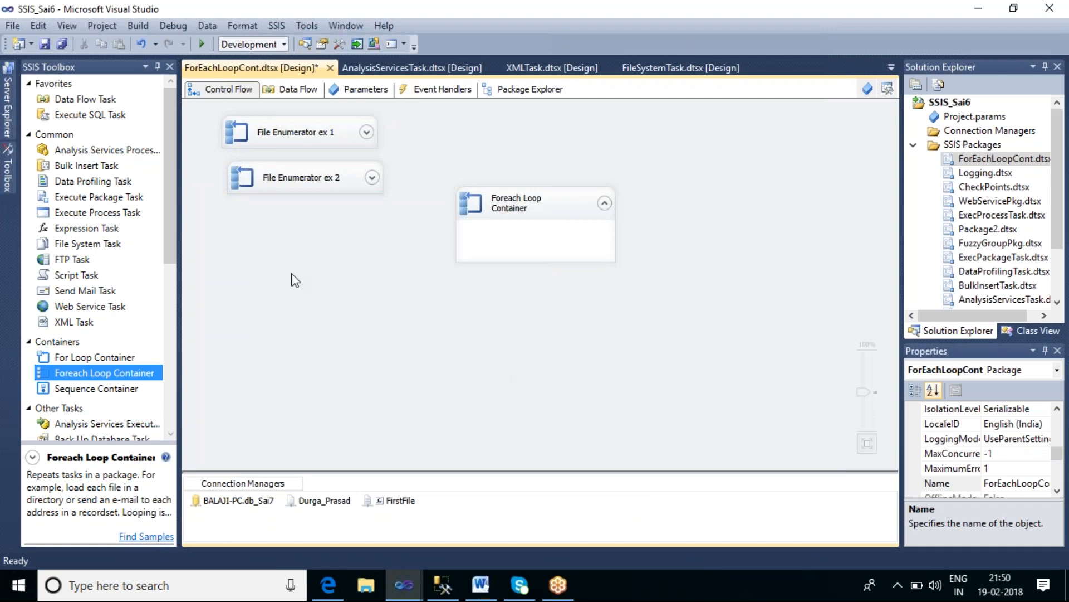
Step: Add a Data Flow Task inside the Foreach Loop Container and open its data flow
left_click(93, 101)
left_click_drag(86, 98, 499, 246)
left_click(698, 313)
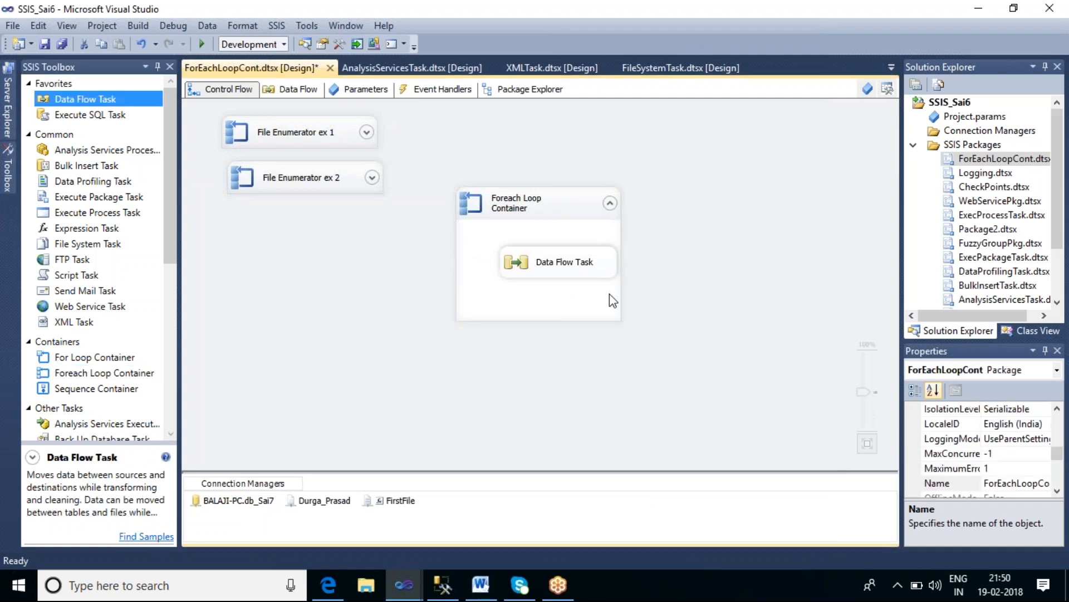
left_click_drag(569, 273, 546, 273)
double_click(553, 273)
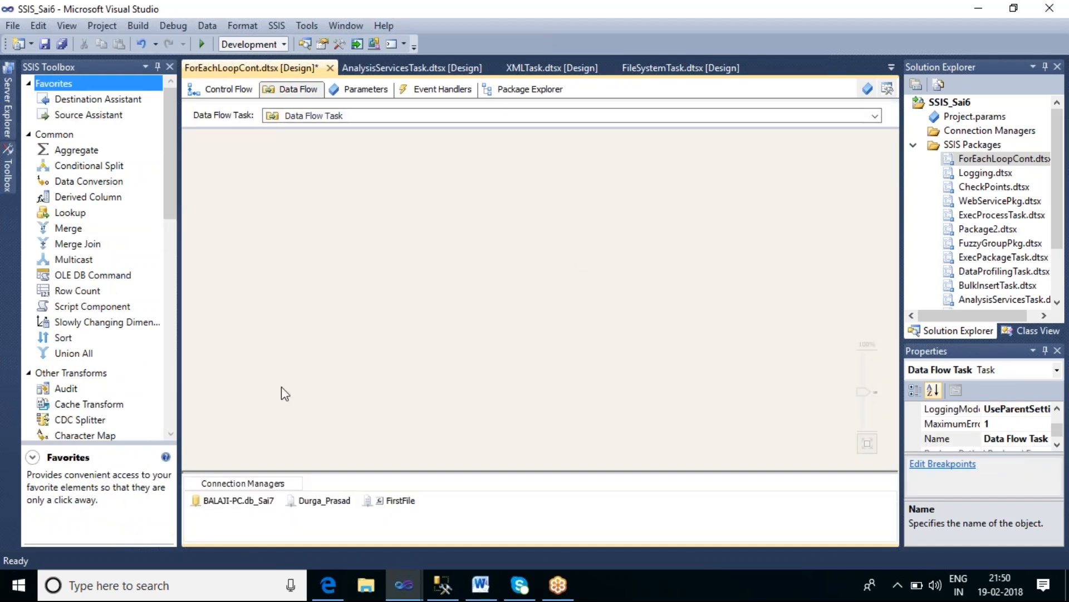
Step: Check the source3 and source1 queries in SQL Server Management Studio, then return to Visual Studio
left_click(441, 585)
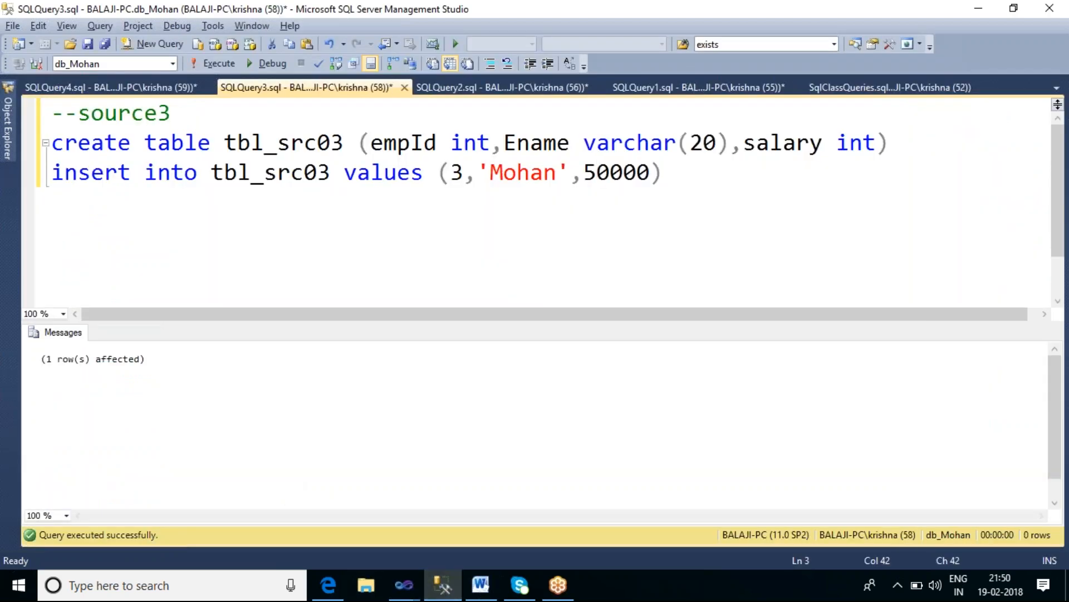
left_click(697, 87)
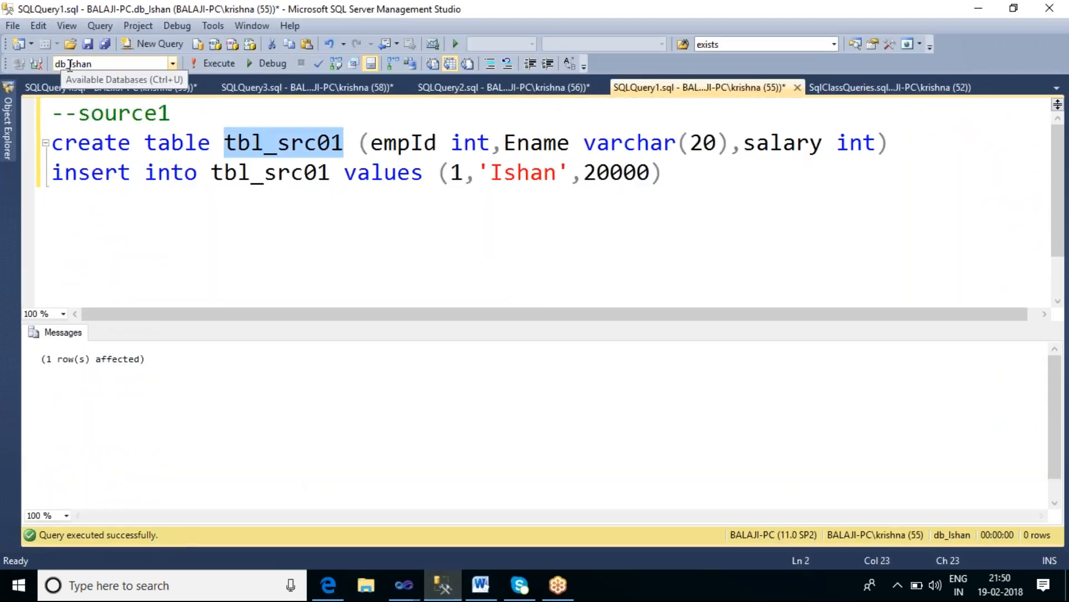
left_click(404, 585)
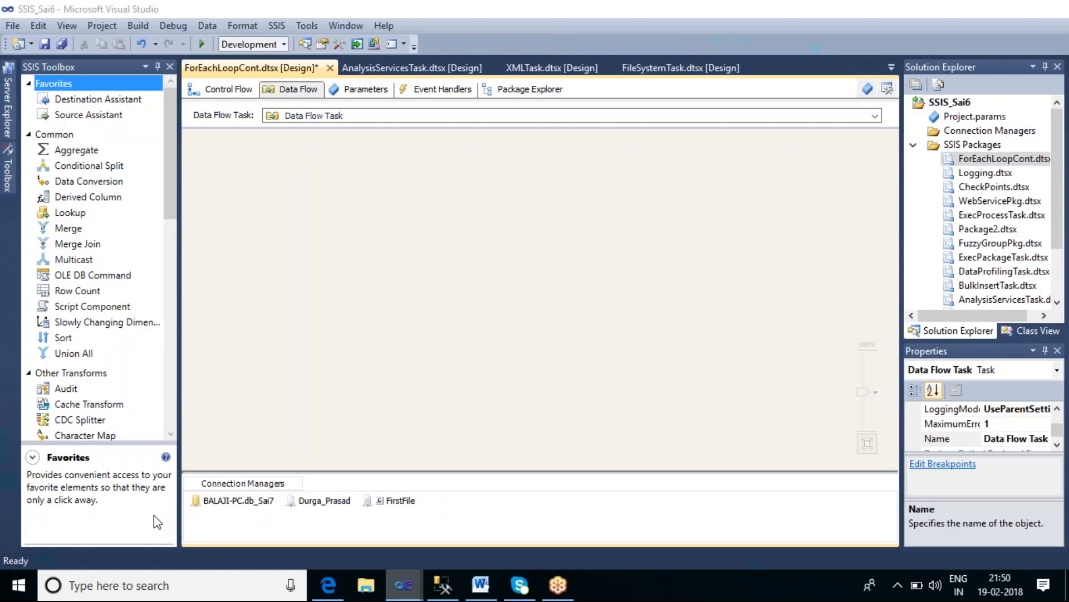
Step: Add an OLE DB Source to the data flow and open its editor
left_click(154, 516)
left_click_drag(166, 176, 184, 333)
left_click(87, 318)
left_click_drag(336, 193, 375, 191)
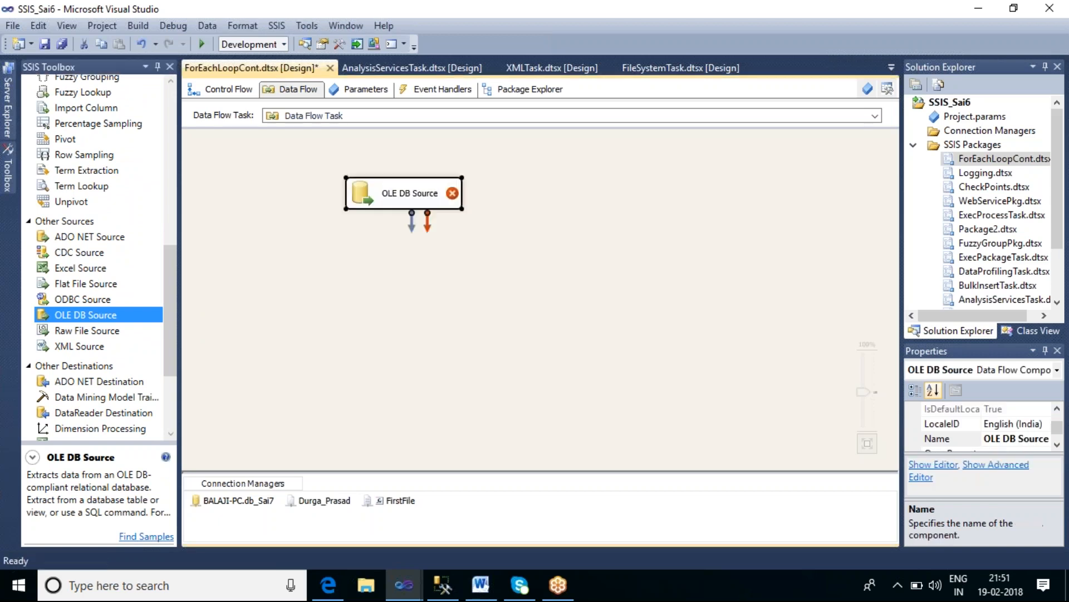
left_click(422, 217)
left_click(433, 199)
double_click(430, 195)
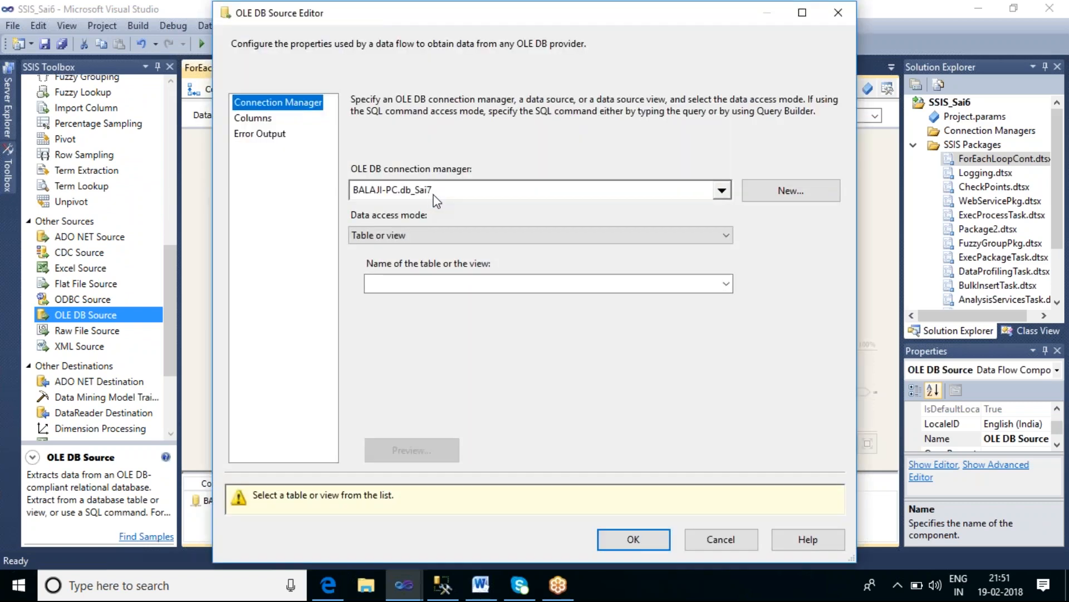
Step: Create a new OLE DB connection for the source using server BALAJI-PC and database db_Ishan
left_click(721, 191)
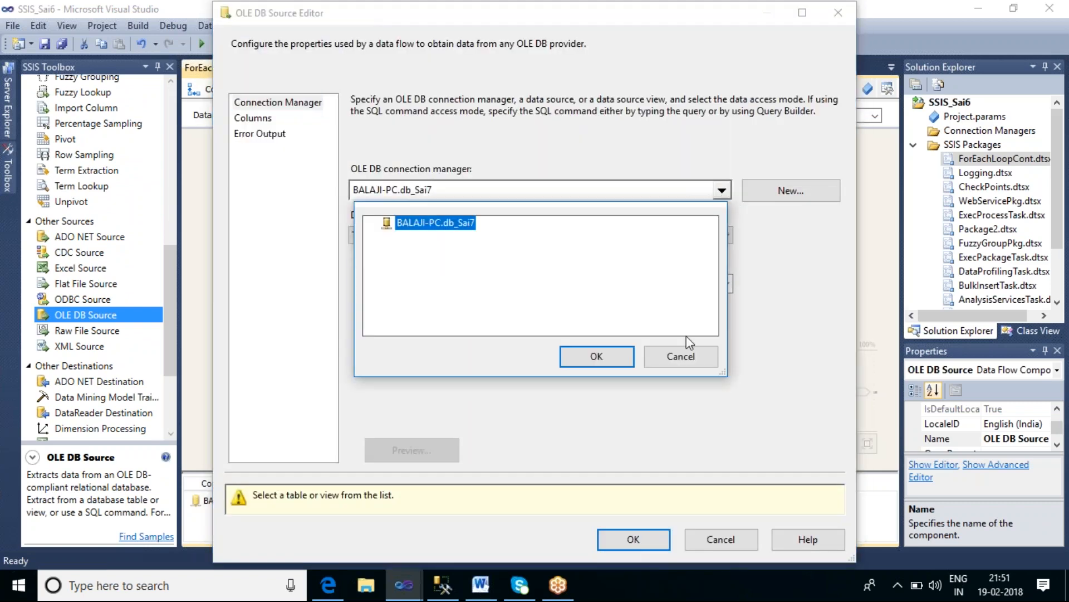
left_click(685, 355)
left_click(802, 191)
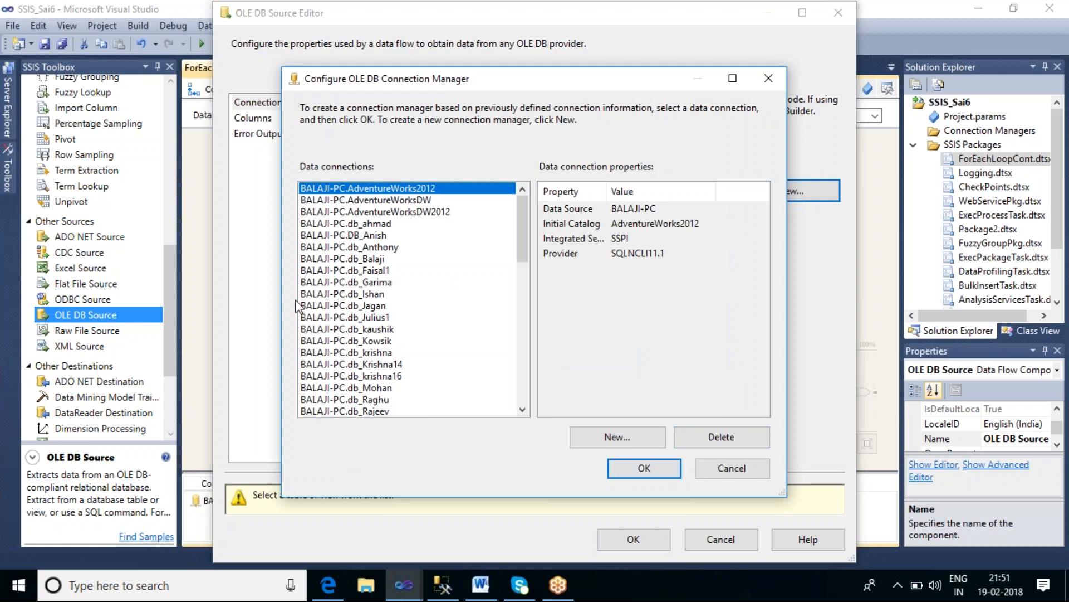
left_click(354, 294)
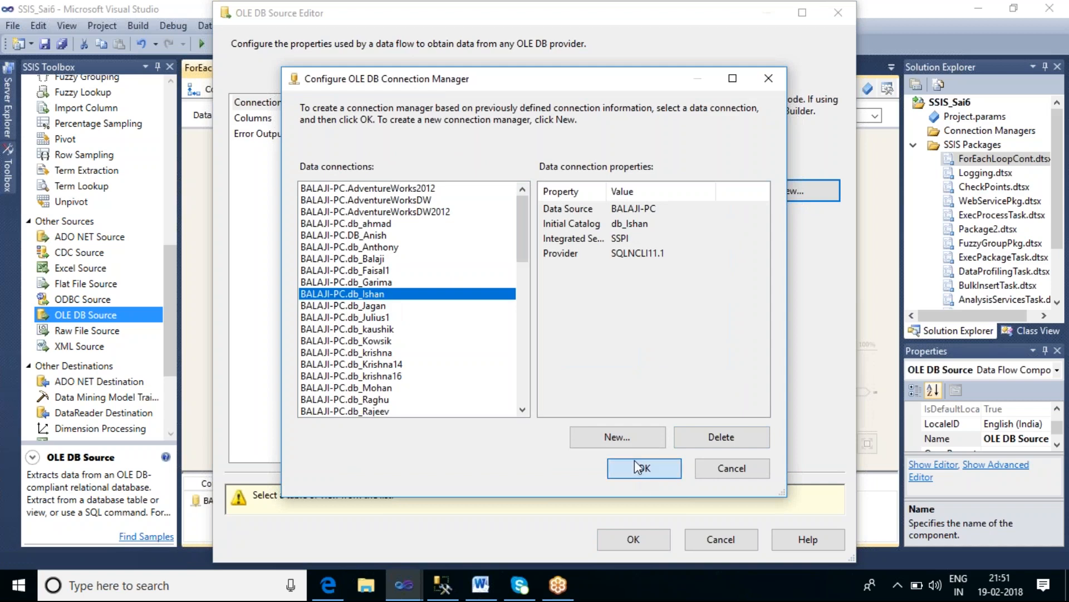
left_click(623, 440)
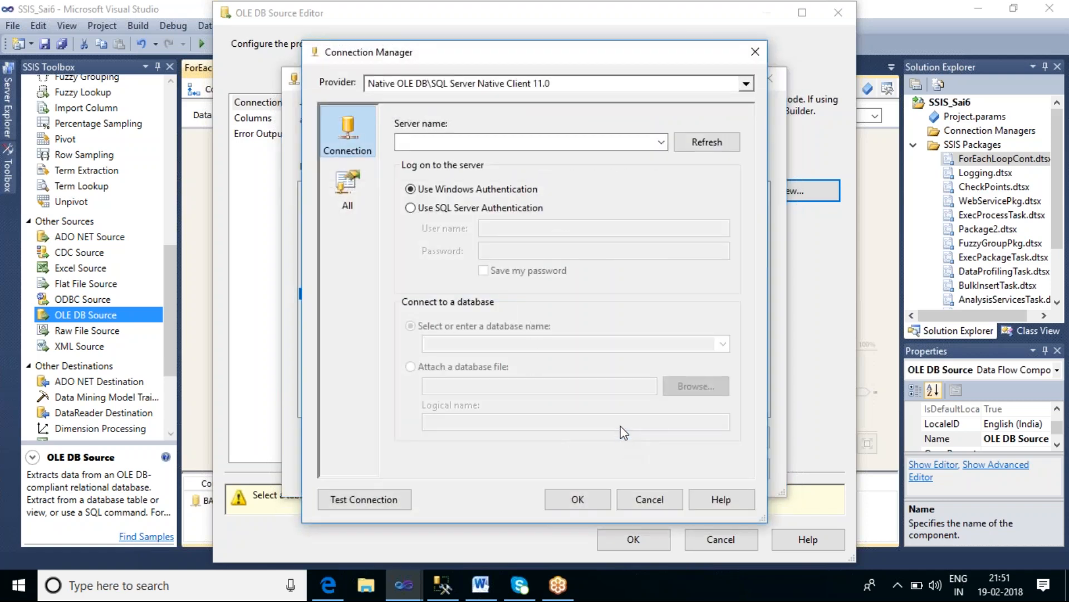
left_click(458, 145)
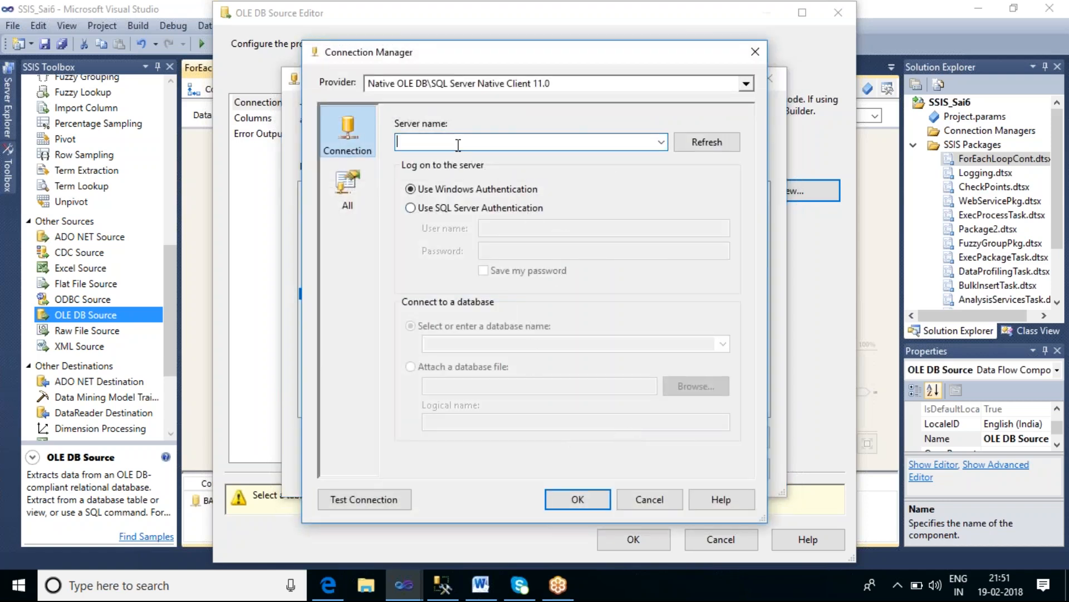
type("BA")
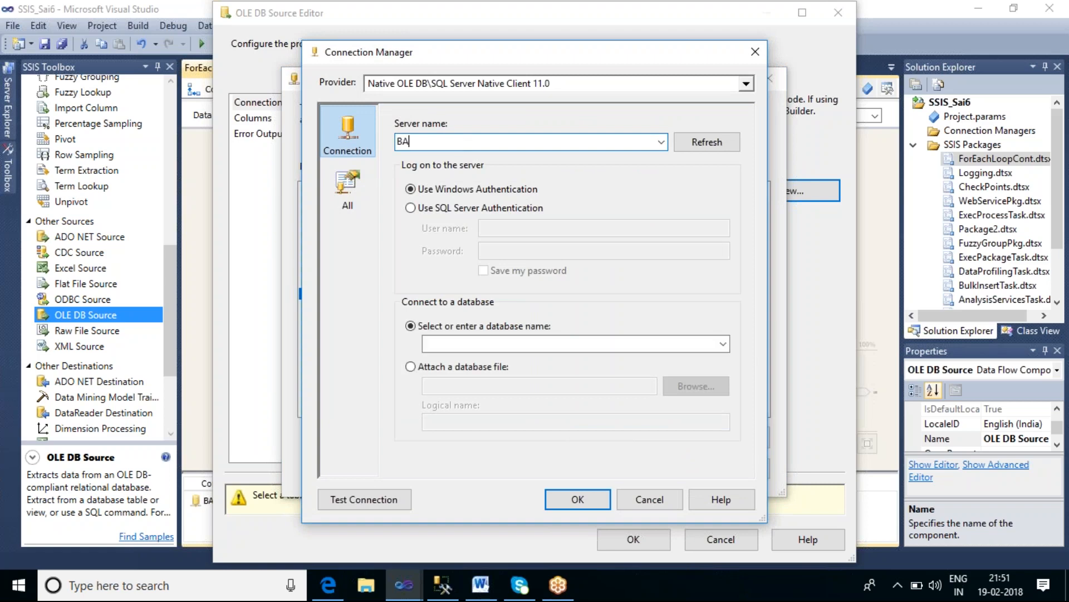
type("LAJI-PC")
left_click(723, 344)
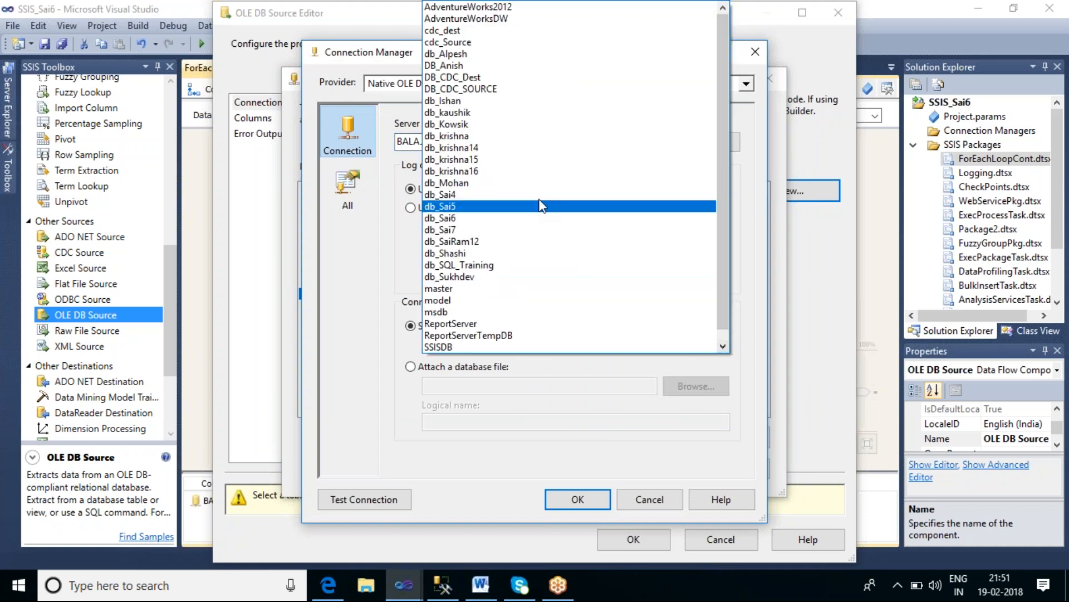
left_click(499, 100)
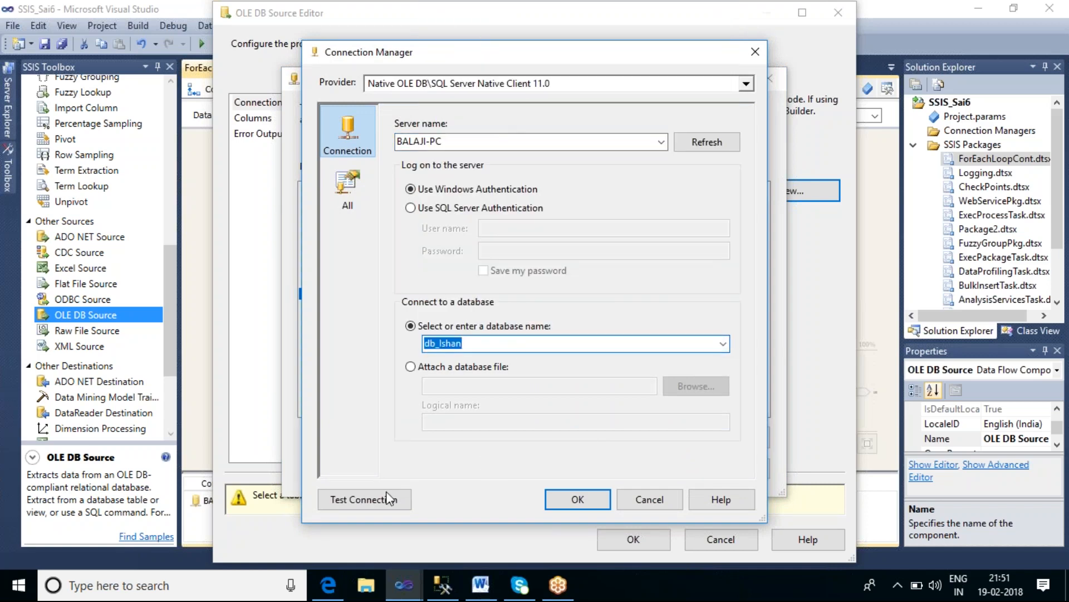
Step: Test the new connection and accept it as the source's connection manager
left_click(388, 497)
left_click(753, 310)
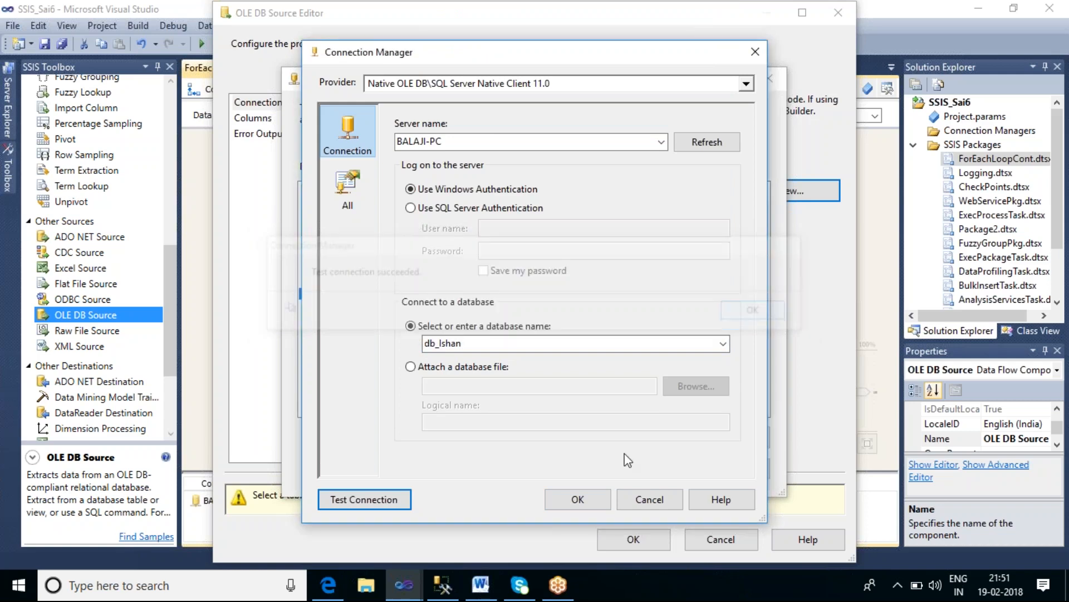
left_click(576, 499)
left_click(640, 533)
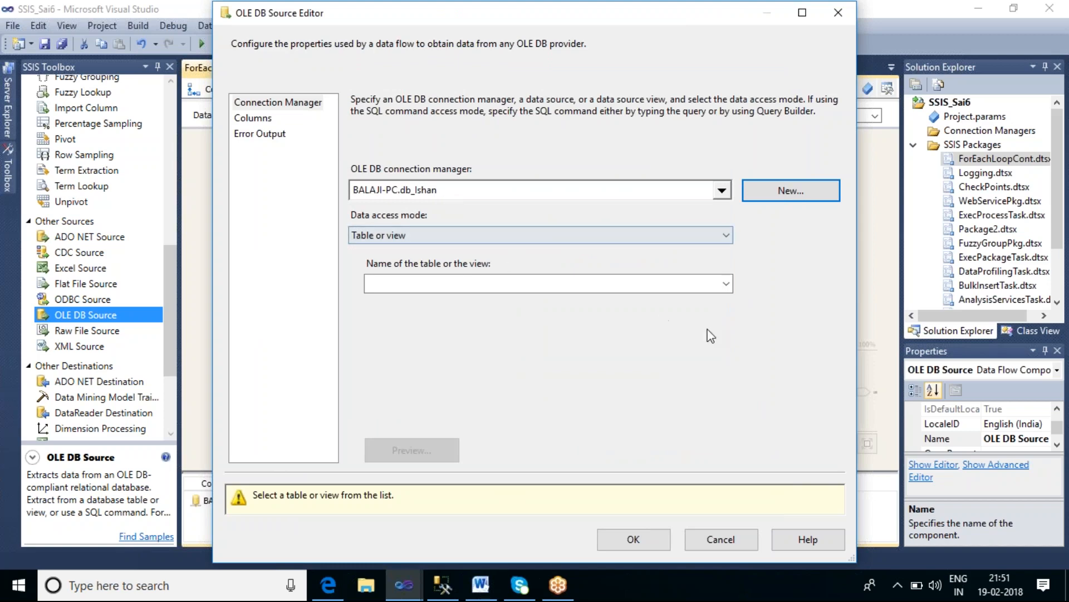
Step: Select [dbo].[tbl_src01] as the source table
left_click(730, 285)
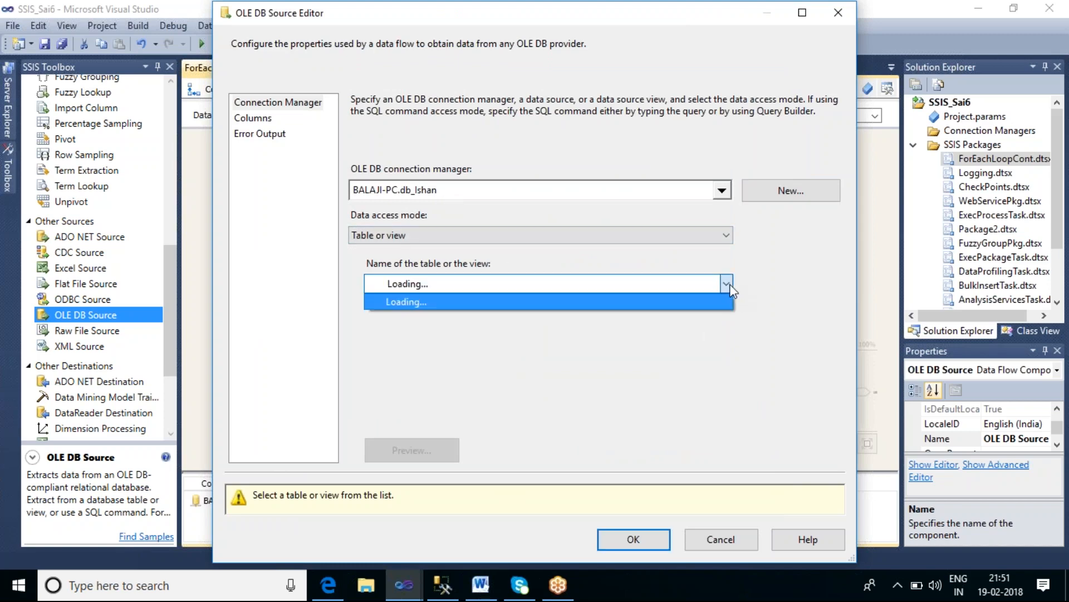
scroll(566, 396, "down", 1)
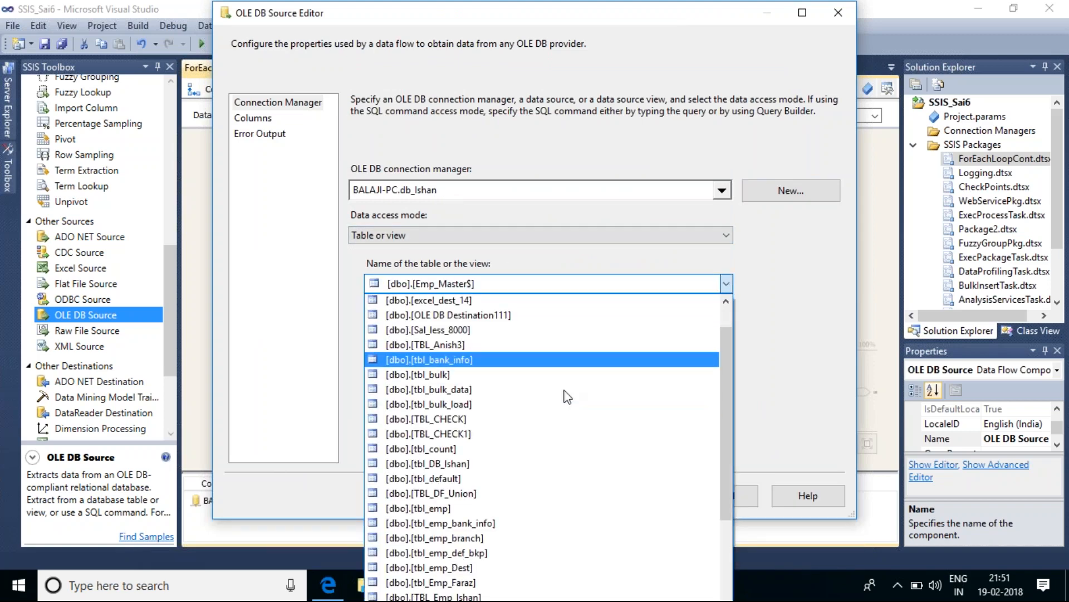
scroll(567, 396, "down", 10)
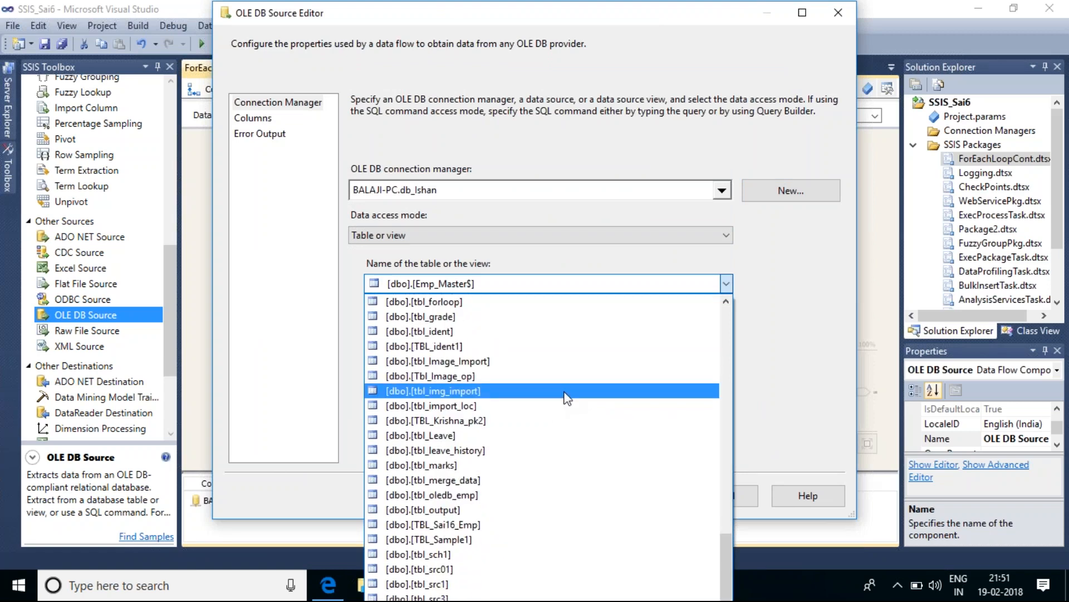
left_click(510, 568)
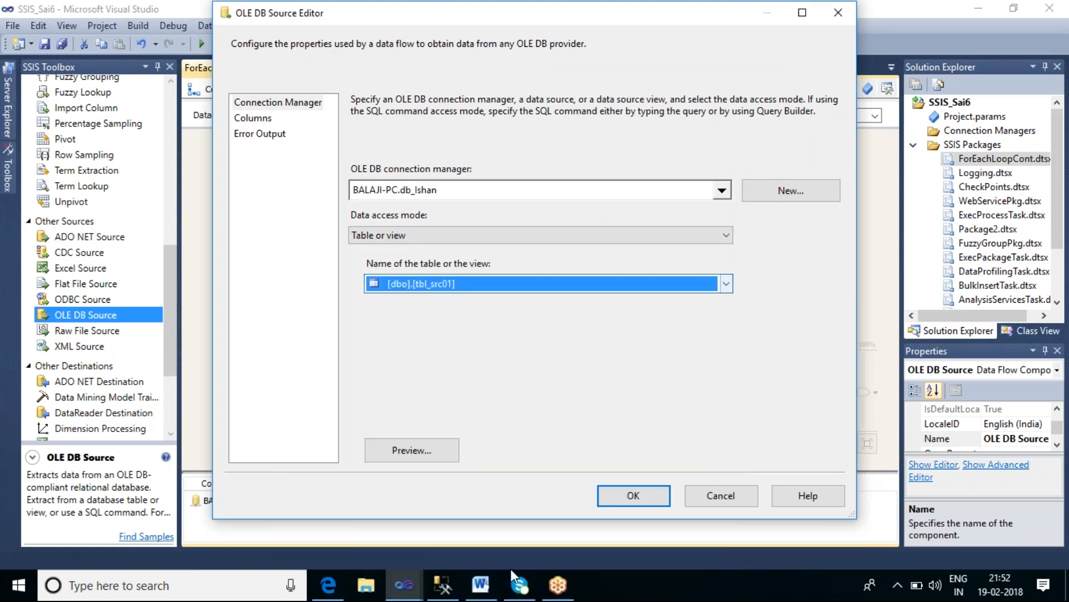
Step: Preview the source table's rows, then close the OLE DB Source Editor with the settings applied
left_click(437, 451)
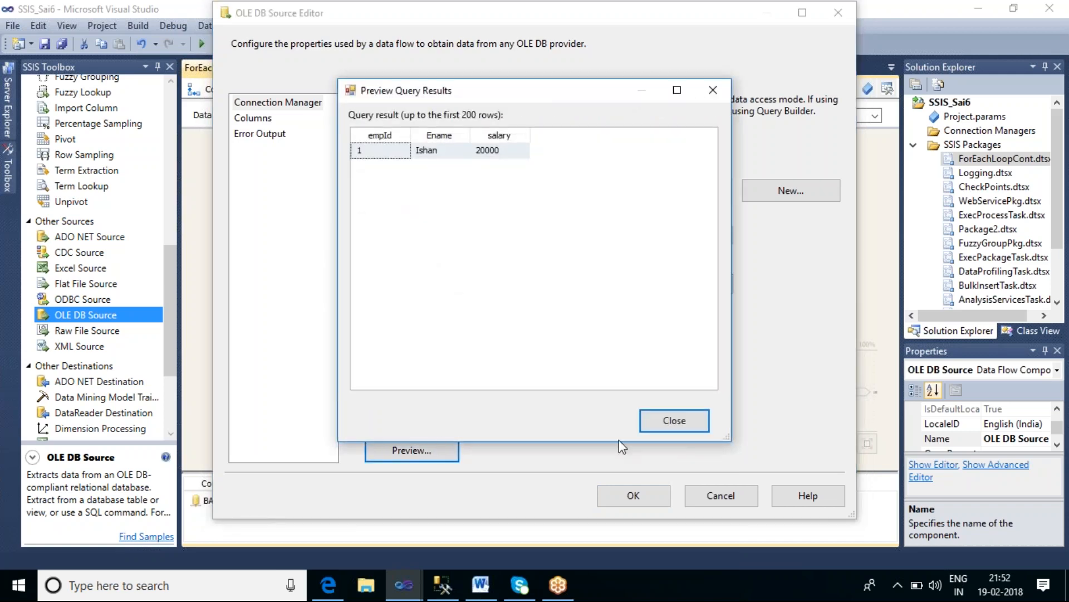
left_click(666, 420)
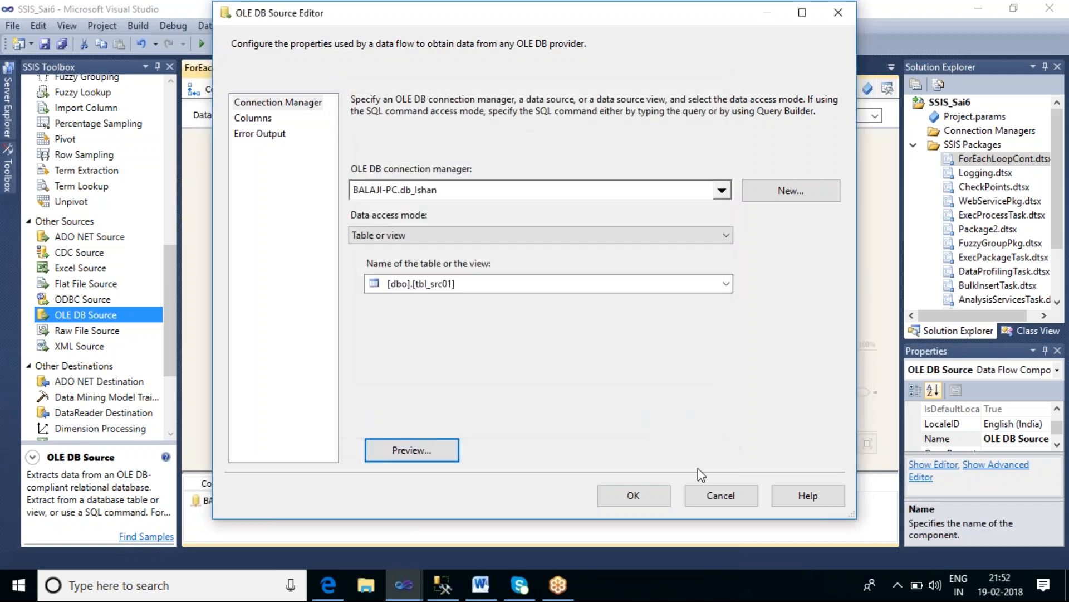
left_click(633, 494)
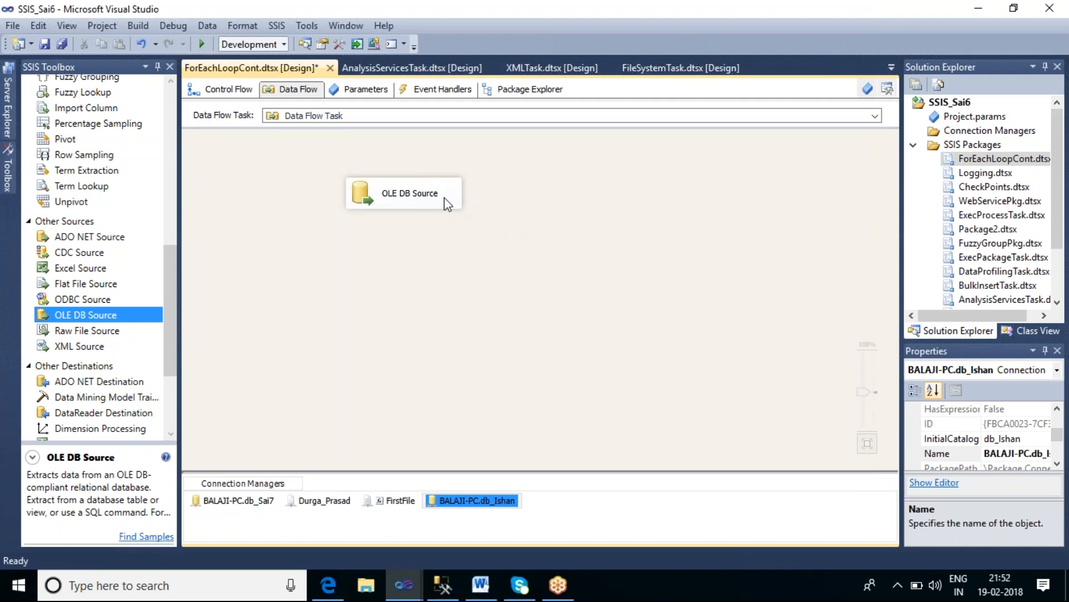
Step: Add an OLE DB Destination below the source, connect the source's output to it, and open its editor
left_click_drag(175, 277, 182, 342)
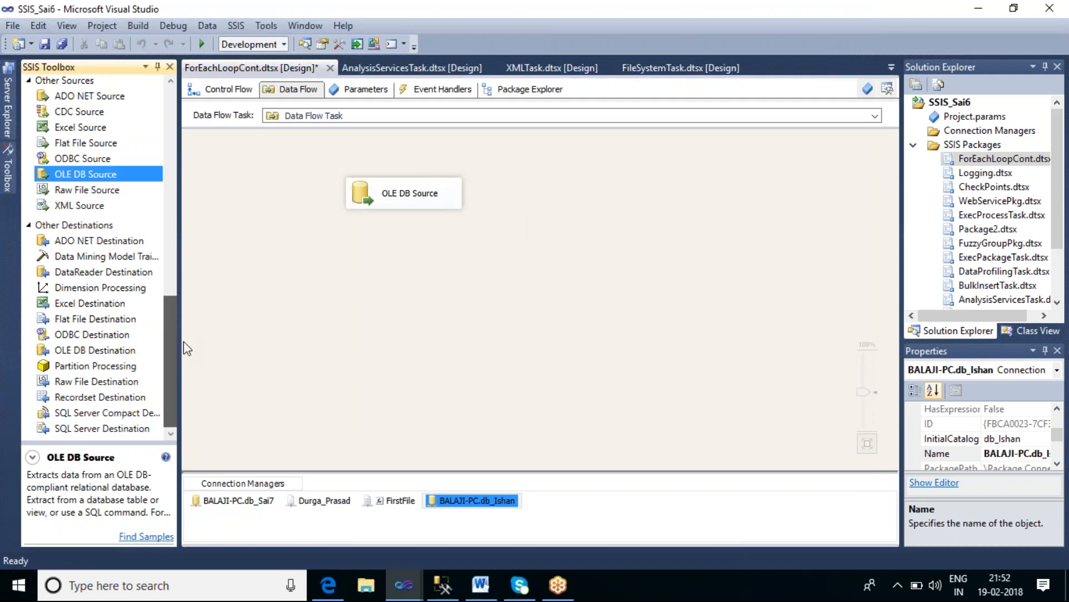
left_click(128, 351)
left_click_drag(357, 269, 355, 298)
left_click(418, 207)
left_click_drag(412, 222, 423, 315)
double_click(439, 323)
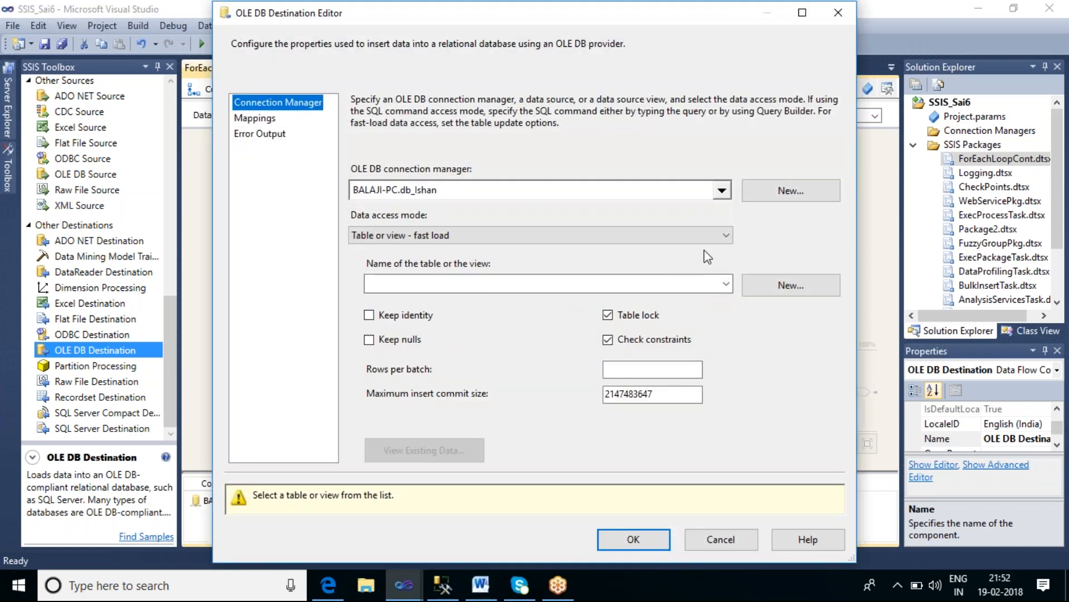
Step: Check the tbl_dest01 query in SQL Server Management Studio, then return to Visual Studio
left_click(444, 585)
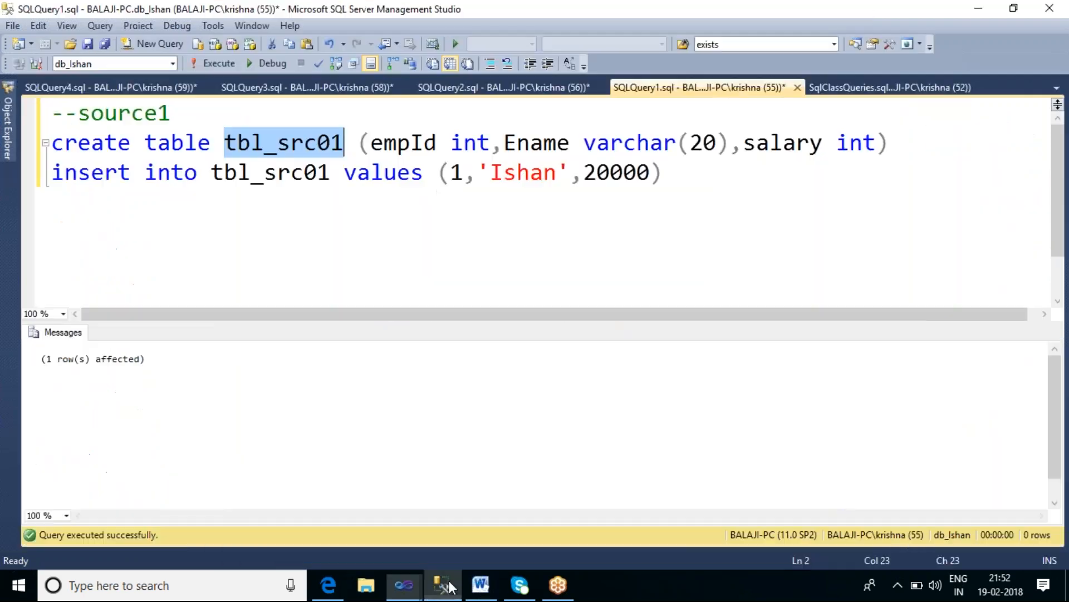
left_click(129, 90)
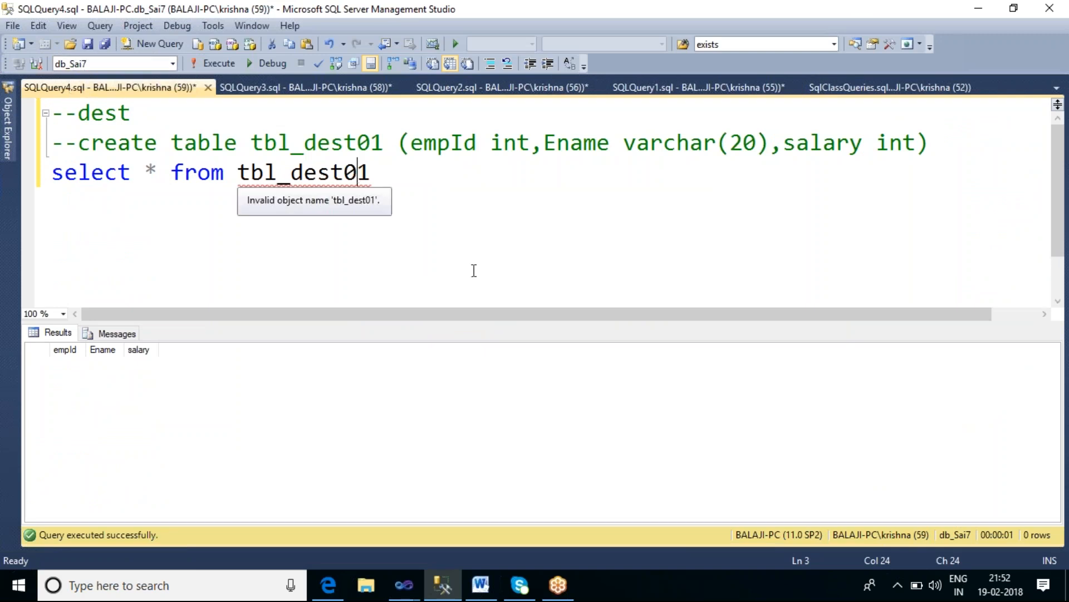
mouse_move(408, 593)
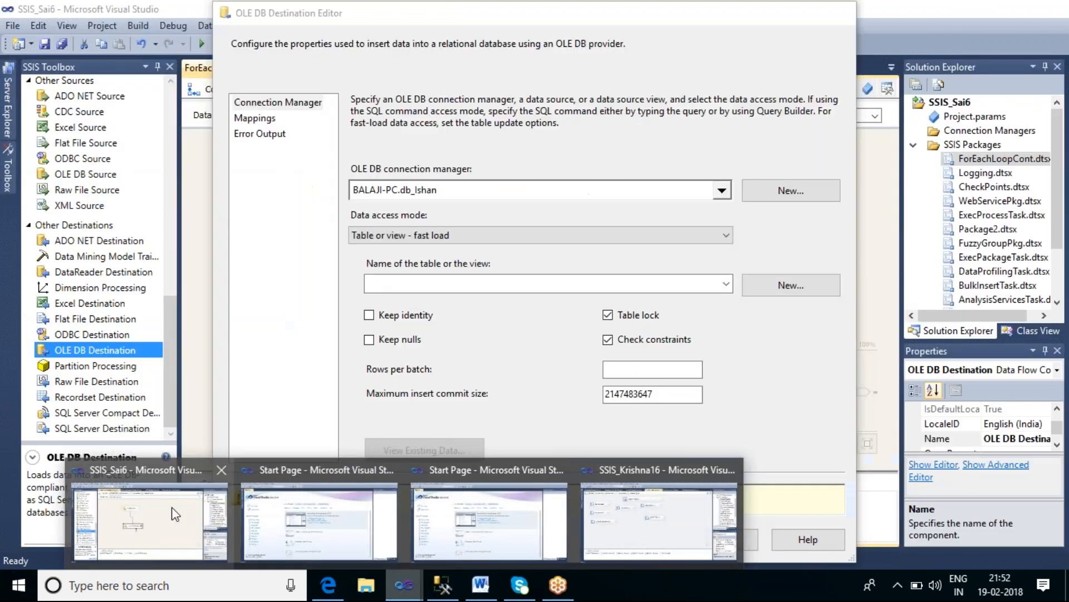
left_click(225, 504)
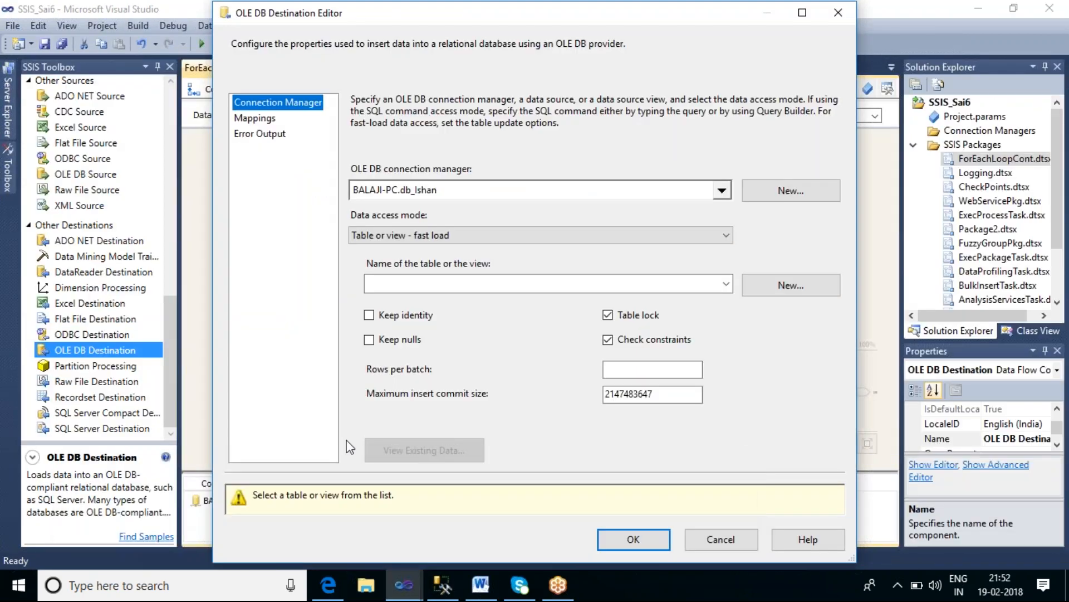
Step: Set the destination's connection manager to BALAJI-PC.db_Sai7 and its table to [dbo].[tbl_dest01]
left_click(720, 191)
left_click(403, 243)
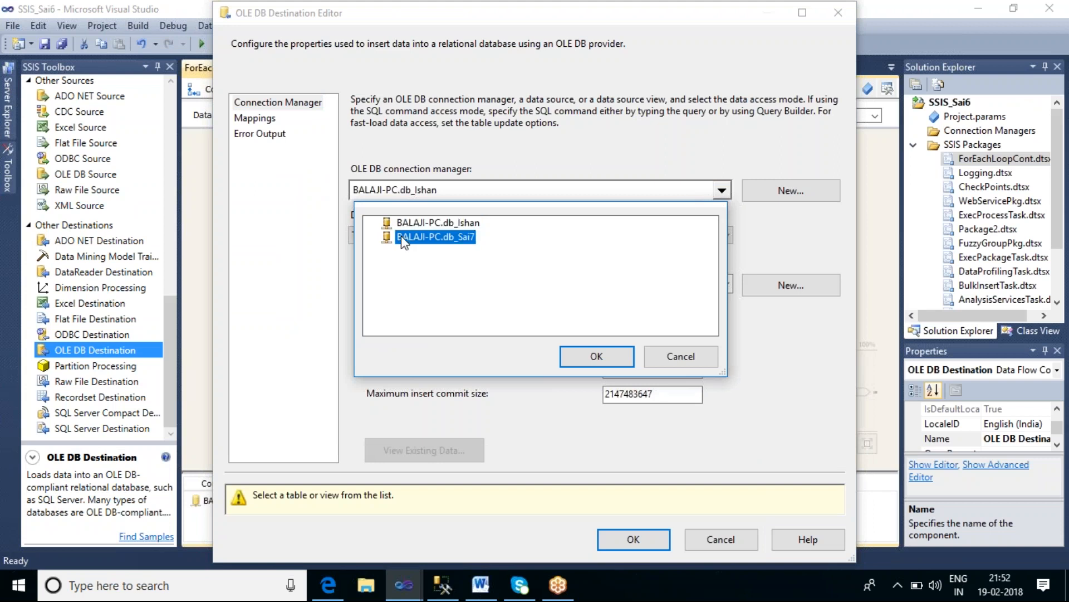
left_click(595, 357)
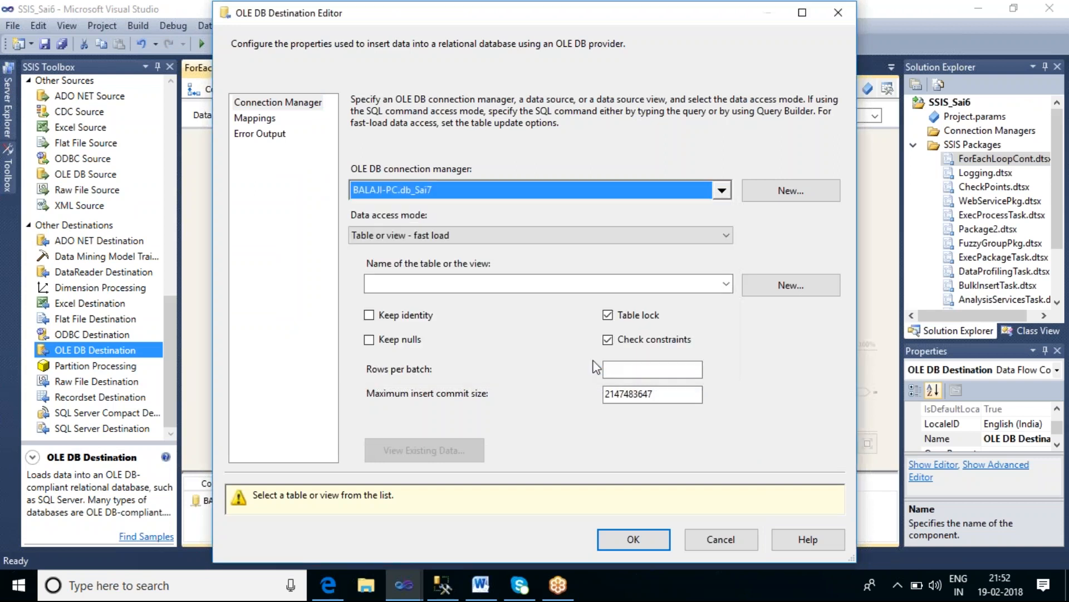
left_click(726, 283)
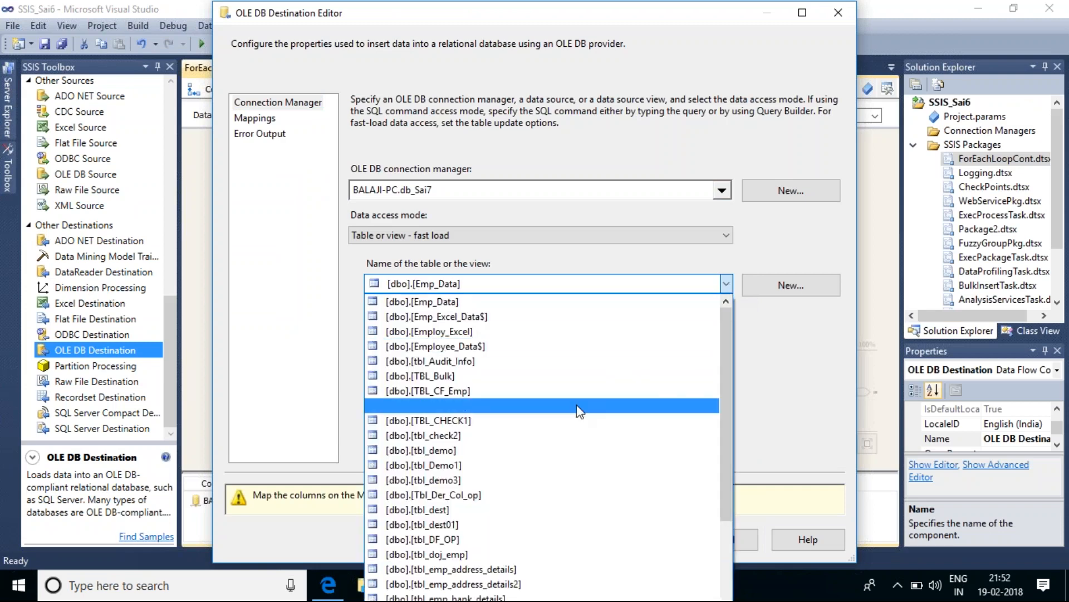
scroll(578, 413, "down", 2)
scroll(577, 414, "down", 3)
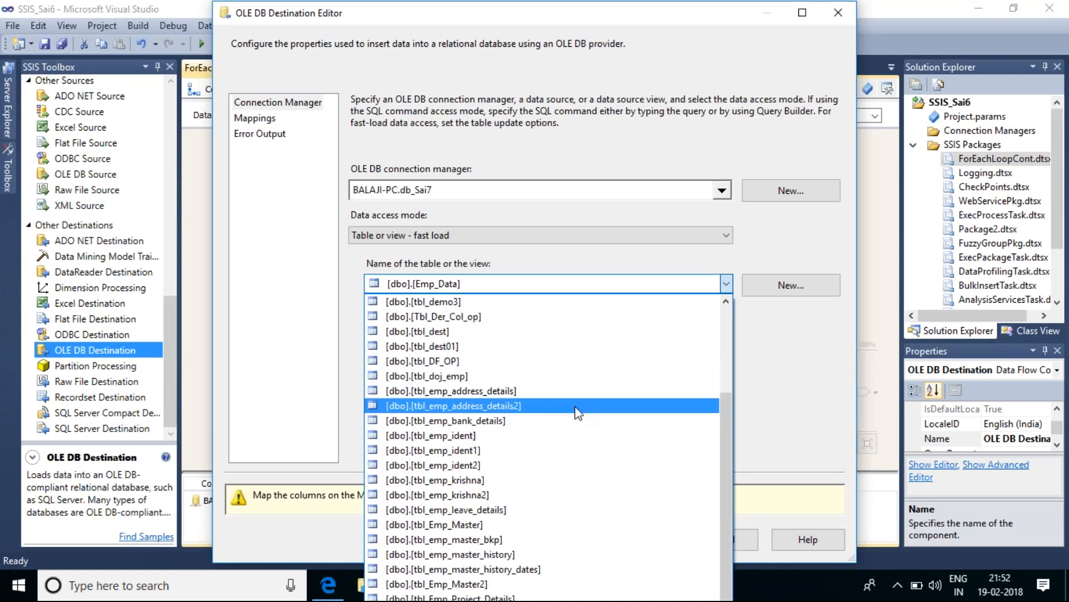
scroll(578, 413, "down", 2)
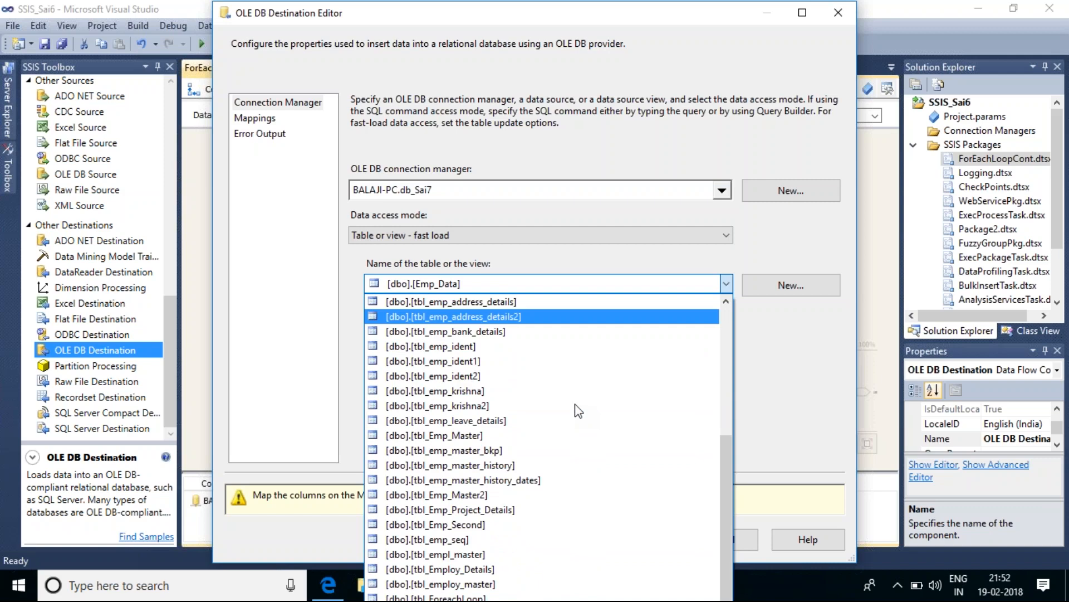
scroll(578, 411, "up", 2)
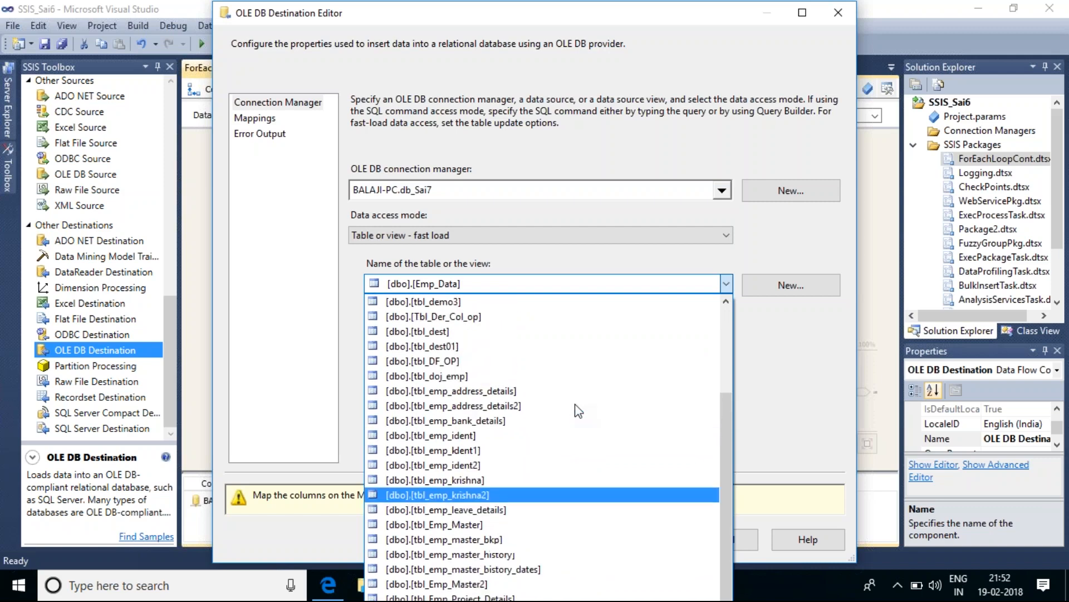
left_click(475, 352)
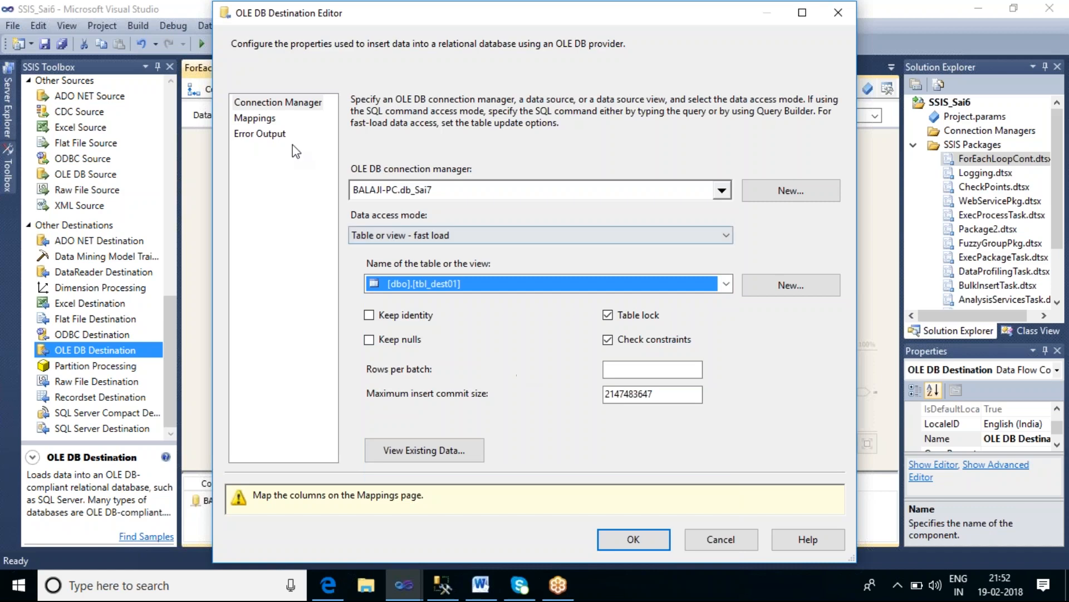
Step: Review the column mappings and close the OLE DB Destination Editor with the settings applied
left_click(259, 118)
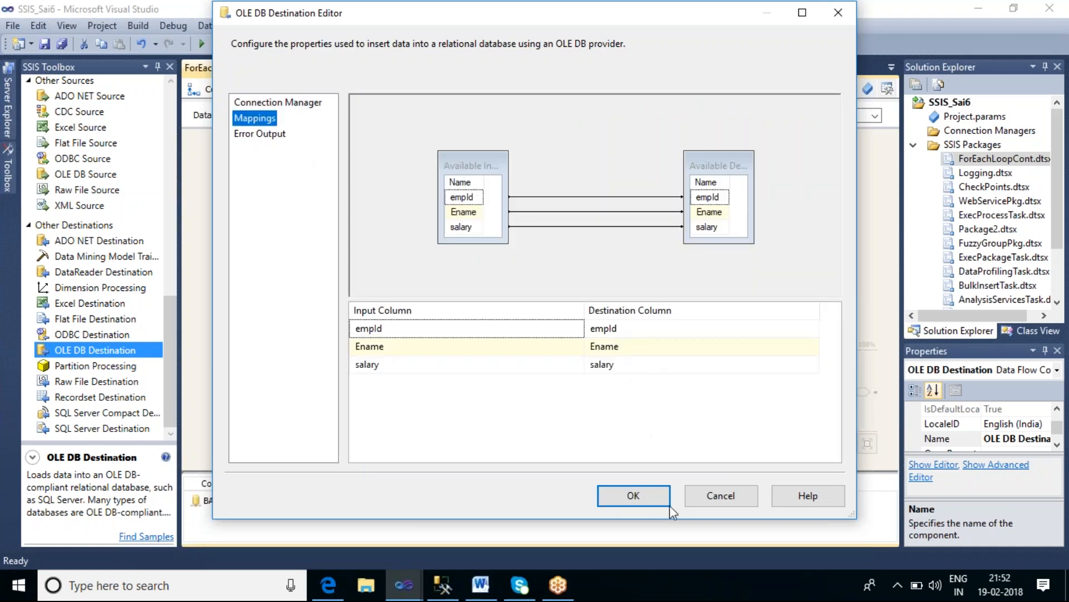
left_click(651, 502)
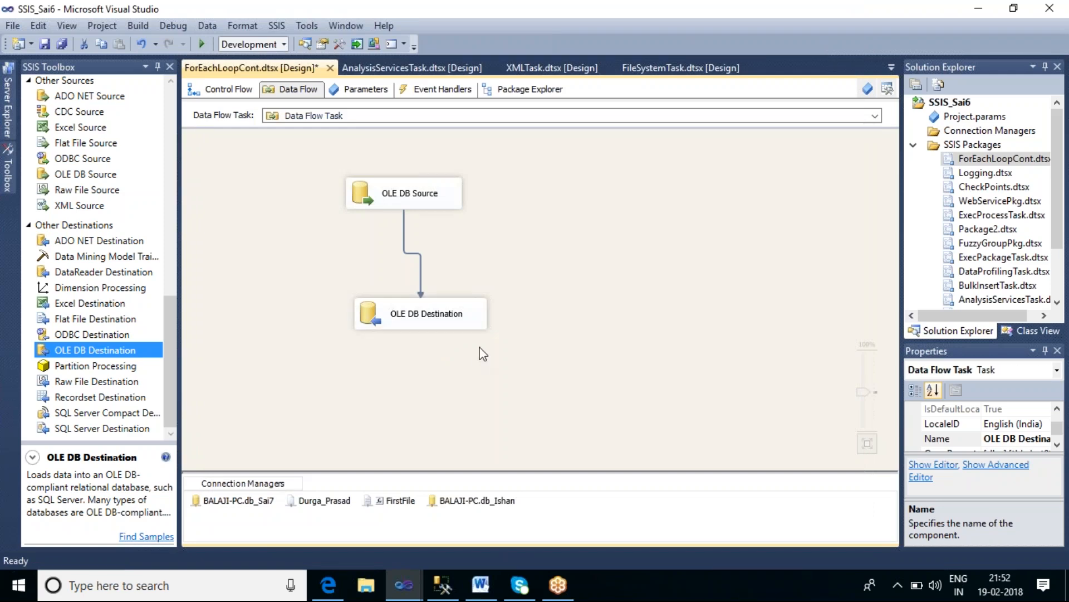
Step: Move the OLE DB Destination closer to the source and switch back to the control flow
left_click_drag(429, 313, 413, 290)
left_click(533, 355)
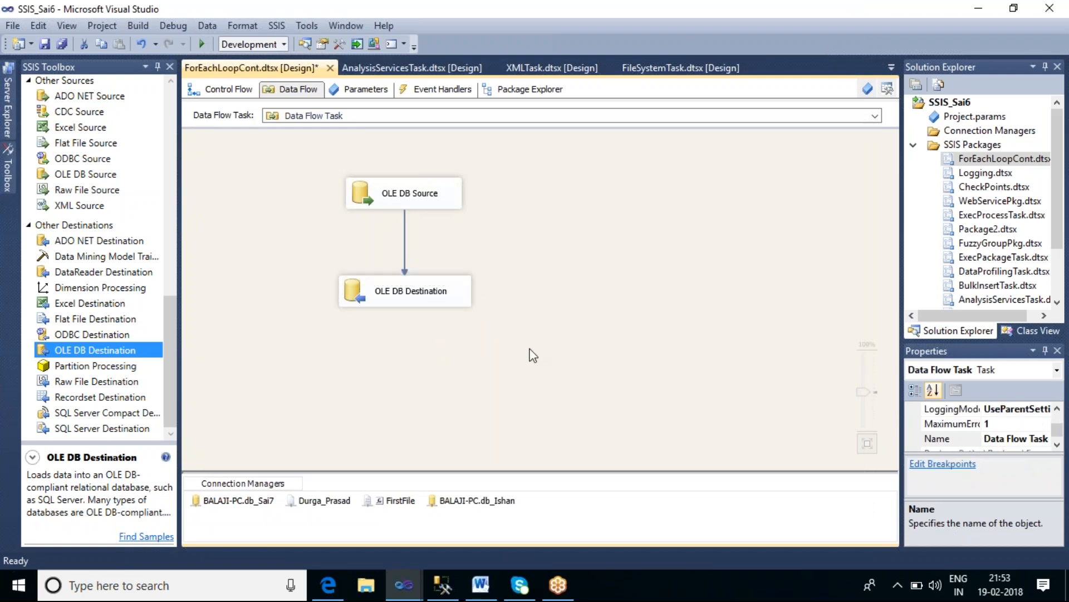
left_click(240, 93)
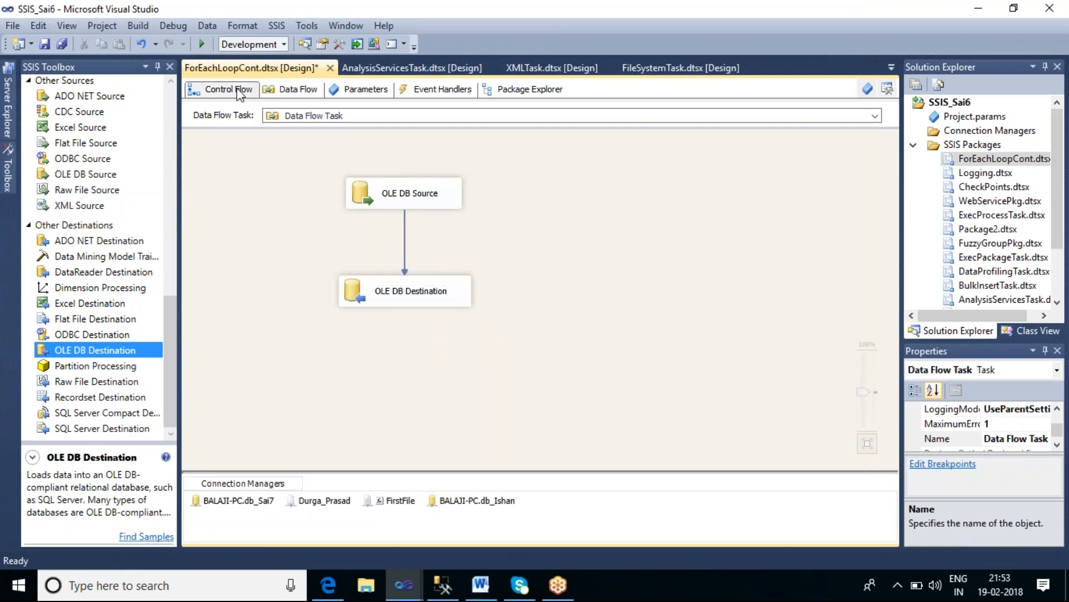
left_click(753, 442)
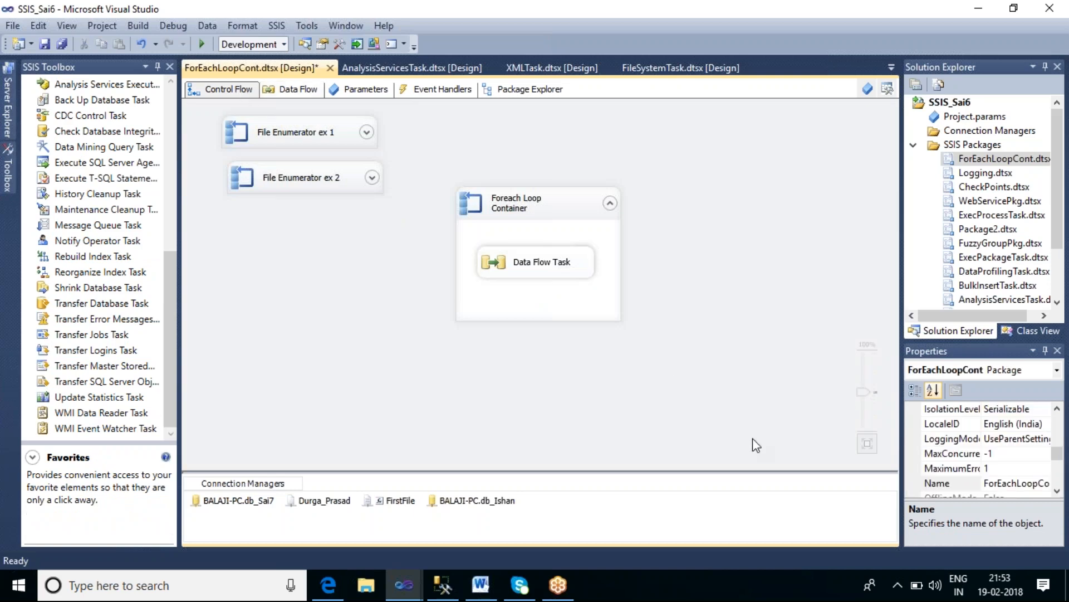
Step: Open the Data Flow Task to review the OLE DB Source to OLE DB Destination path and return to the control flow
left_click(553, 271)
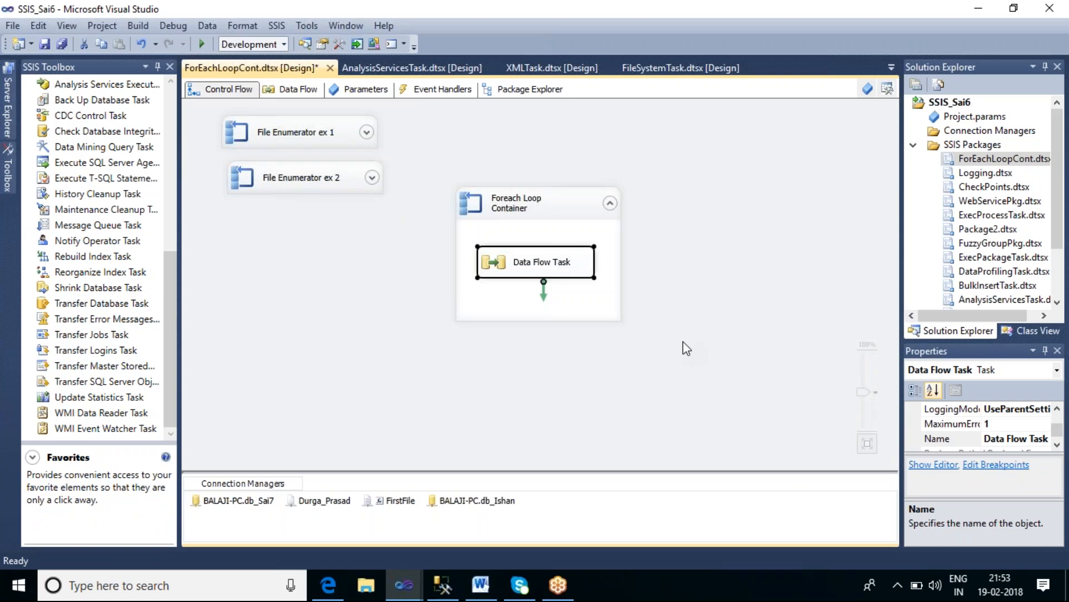
left_click(696, 332)
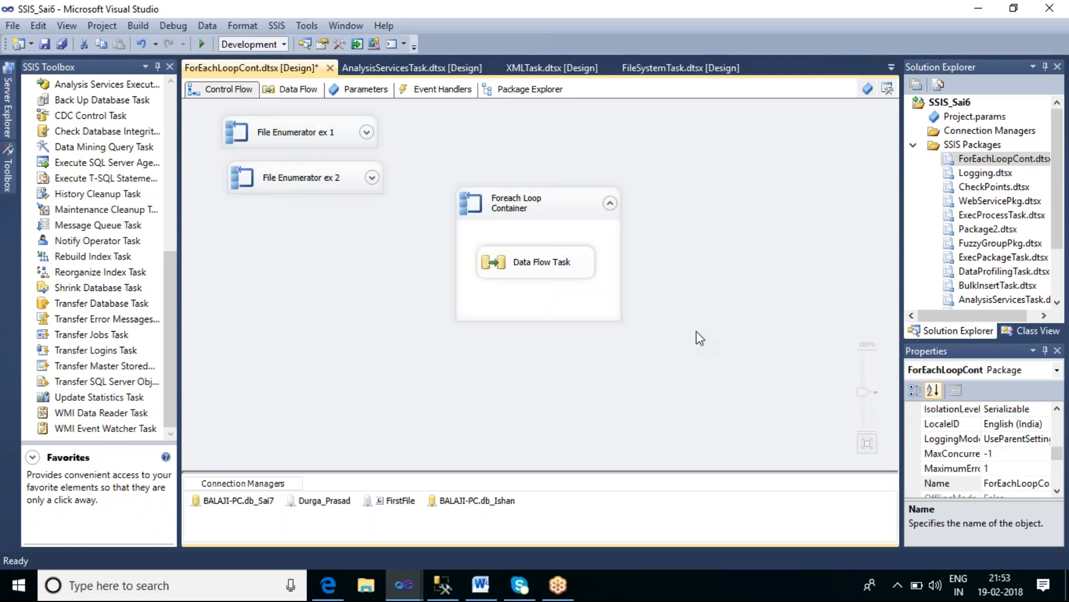
double_click(546, 270)
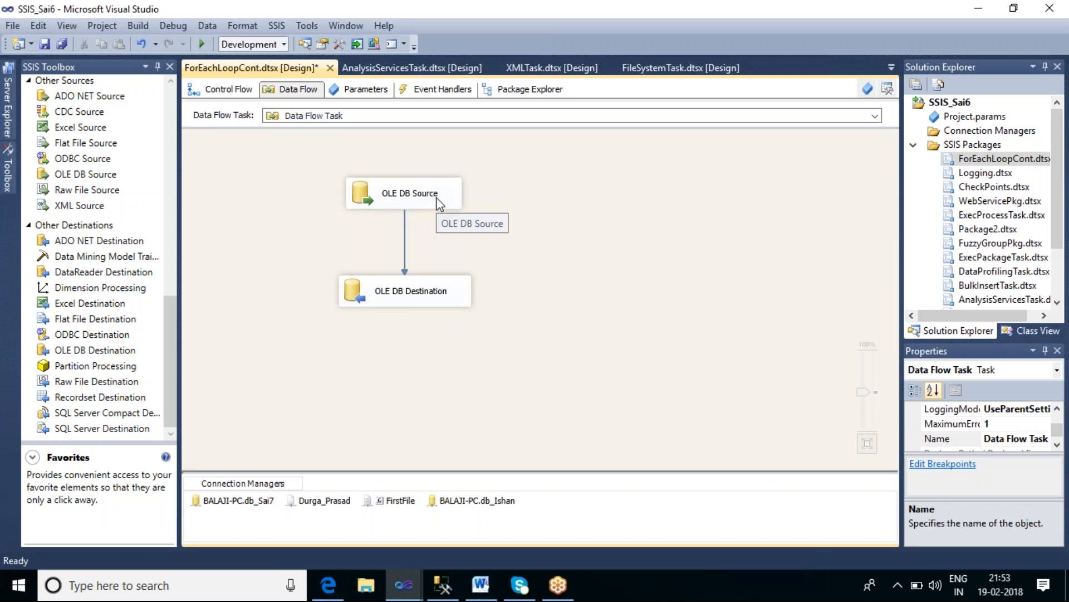
left_click(225, 95)
double_click(501, 270)
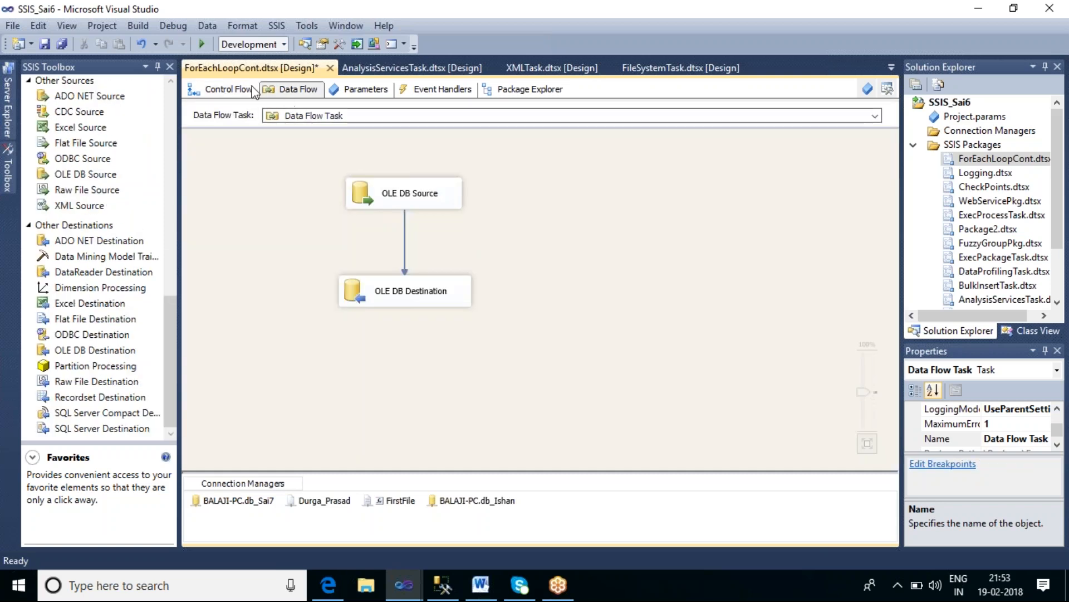
key("ctrl+Page_Up")
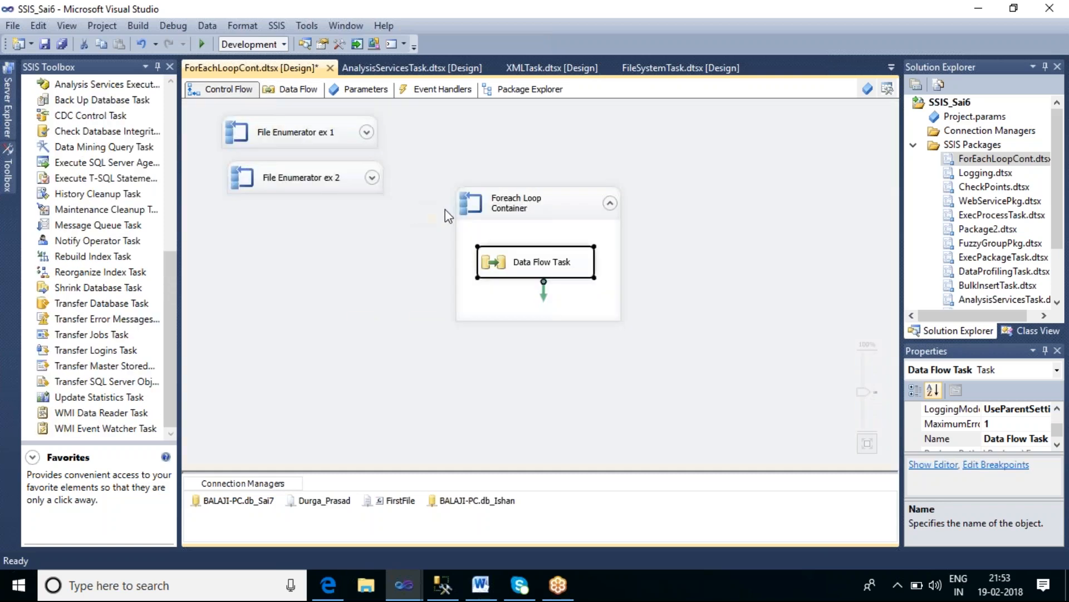
Step: Open the Foreach Loop Container's editor and view its Collection page with the enumerator items
left_click(504, 221)
double_click(510, 213)
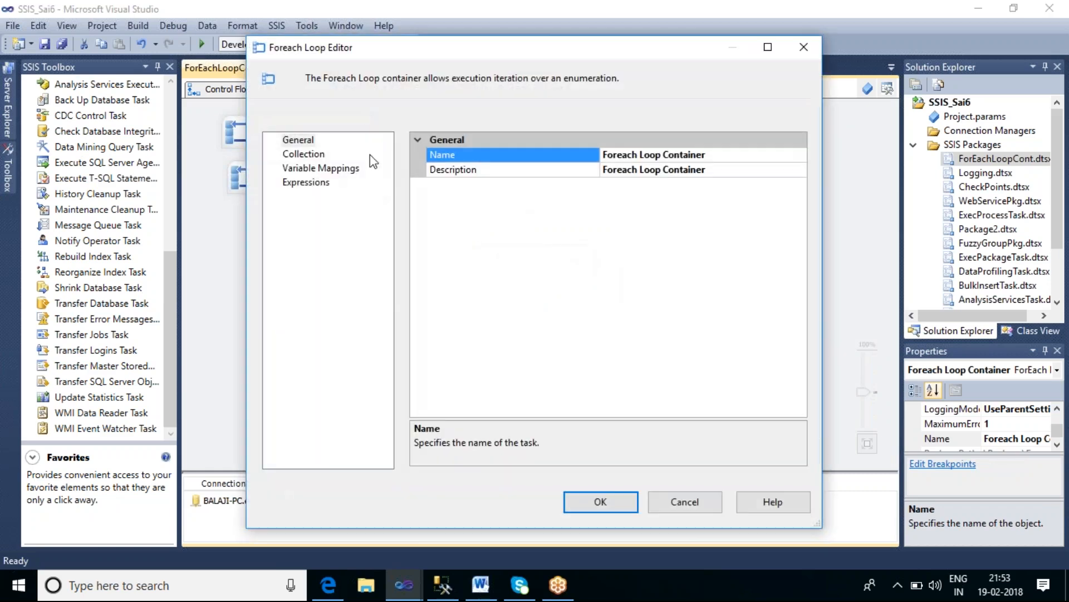
left_click(303, 154)
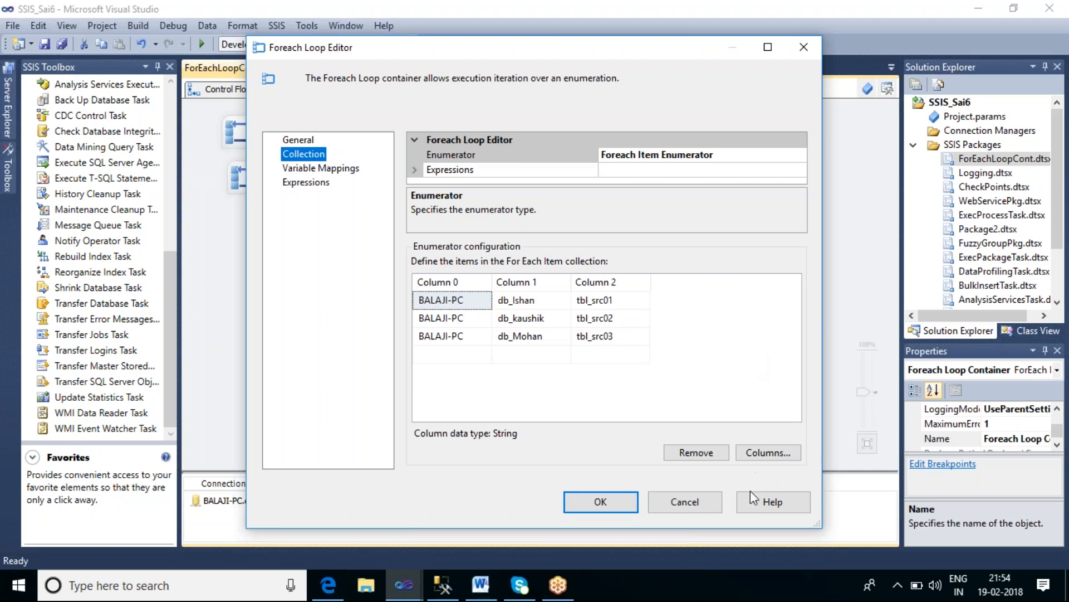
Step: Close the Foreach Loop Editor and open the Data Flow Task to select the OLE DB Source
left_click(680, 507)
left_click(706, 329)
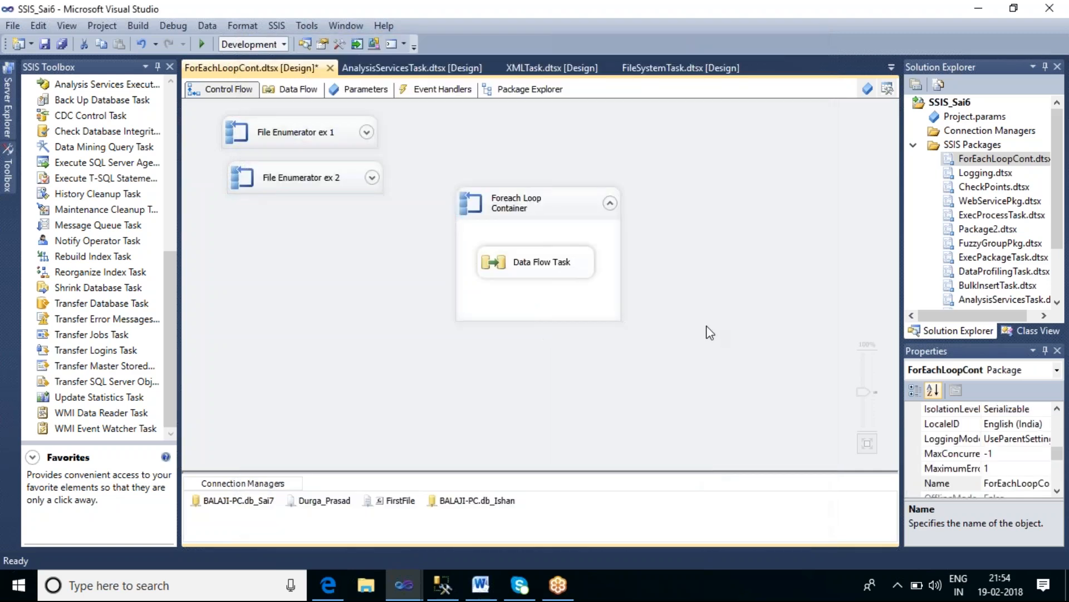
double_click(556, 267)
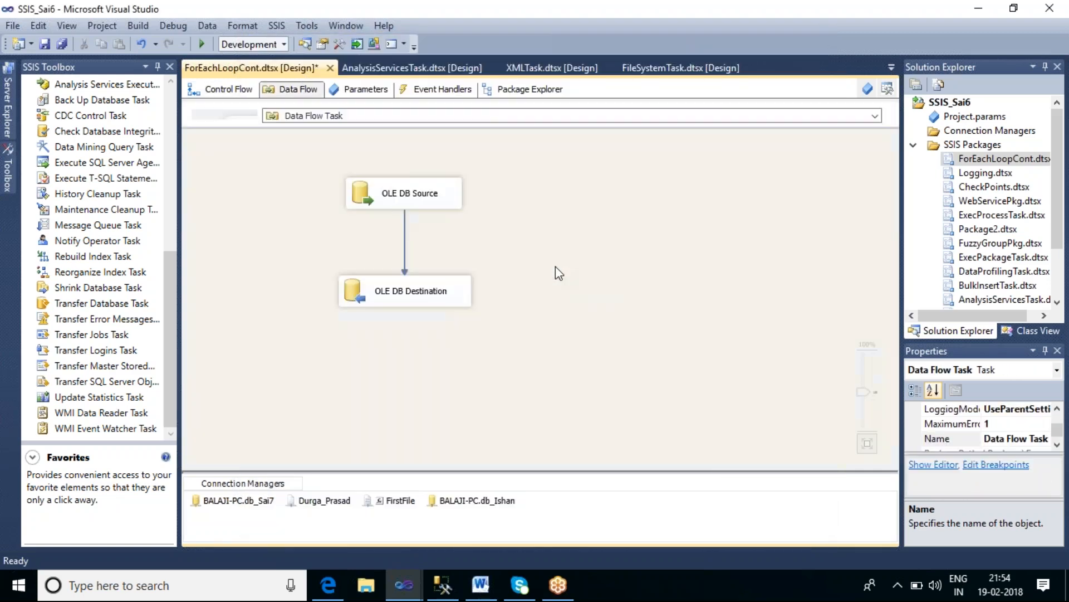
double_click(430, 197)
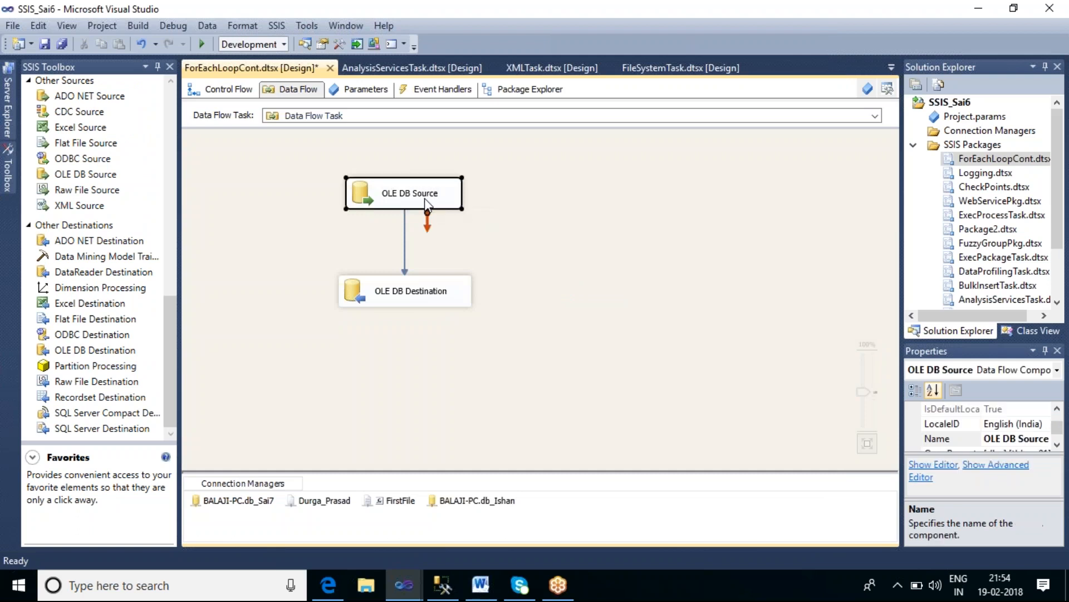
left_click(727, 536)
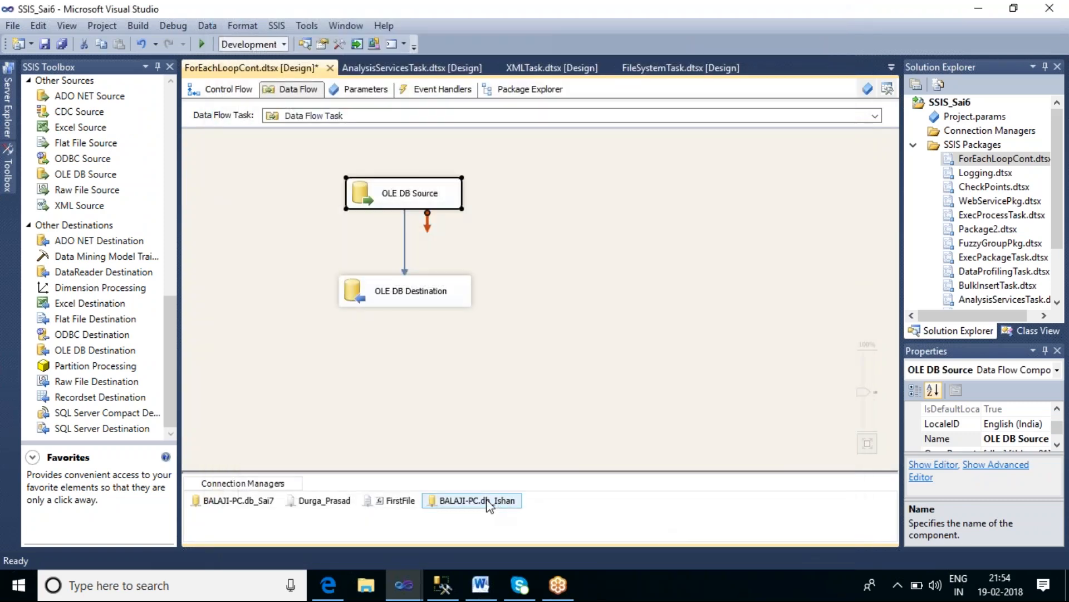
Step: Open the BALAJI-PC.db_Ishan connection manager's property expressions and set ServerName to the expression @[User::V_ServerName]
right_click(486, 504)
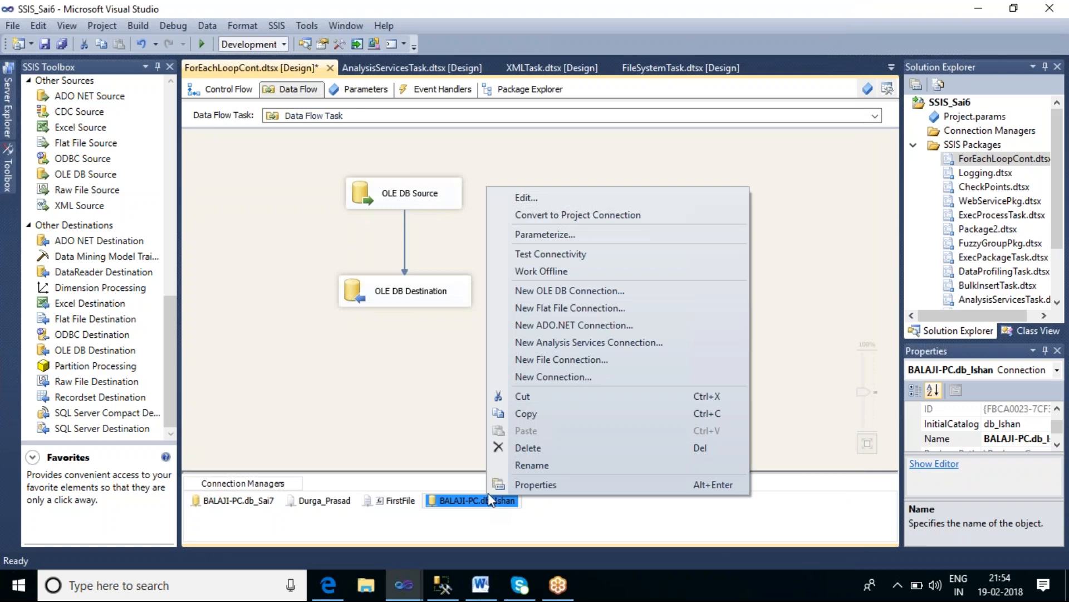
left_click(517, 485)
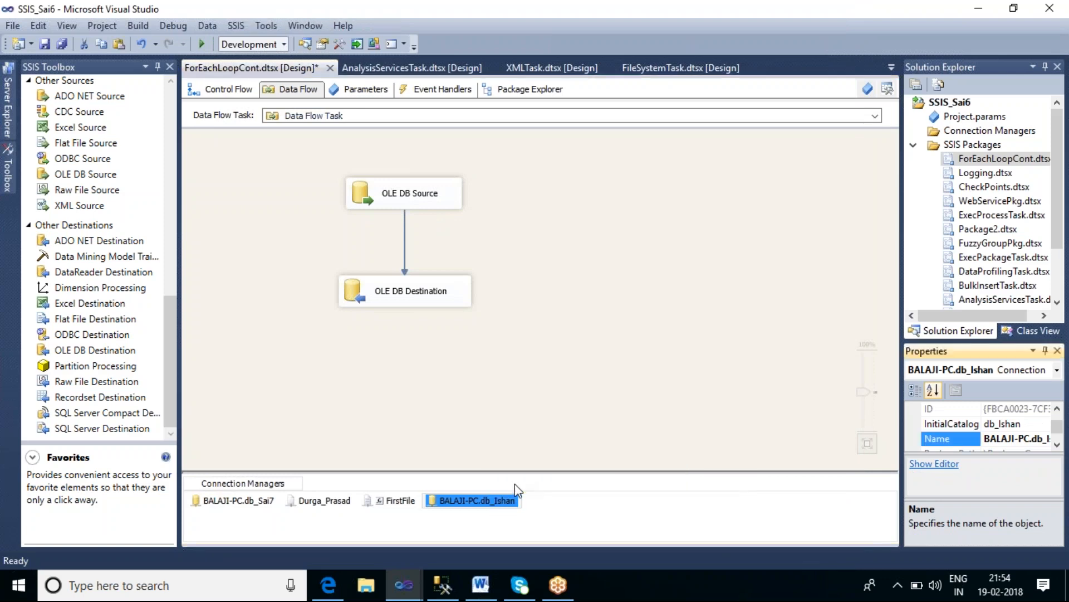
left_click(1046, 351)
mouse_move(1062, 94)
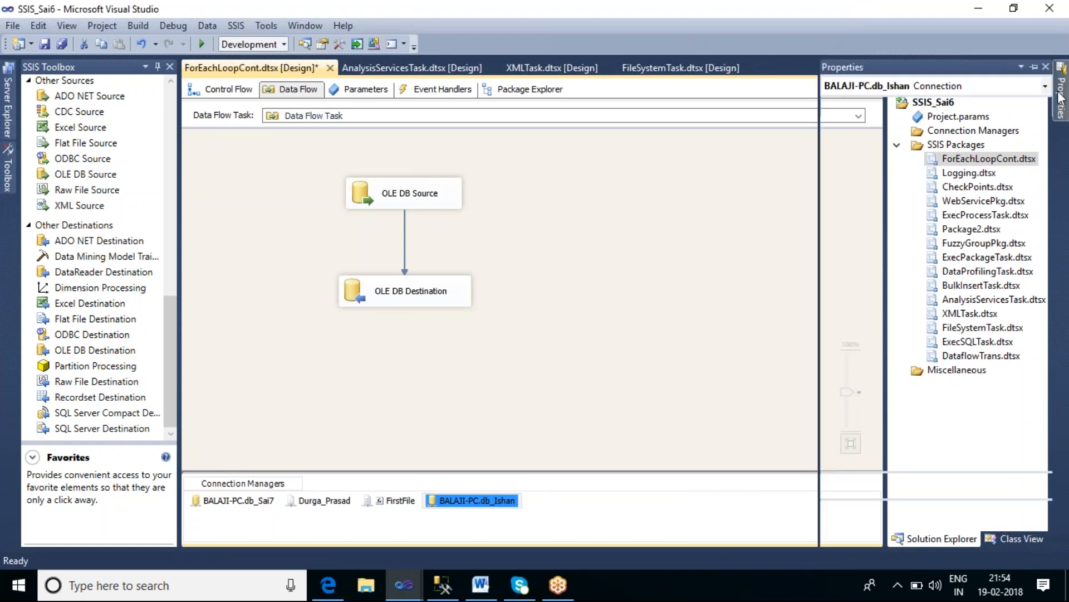
left_click_drag(821, 176, 580, 202)
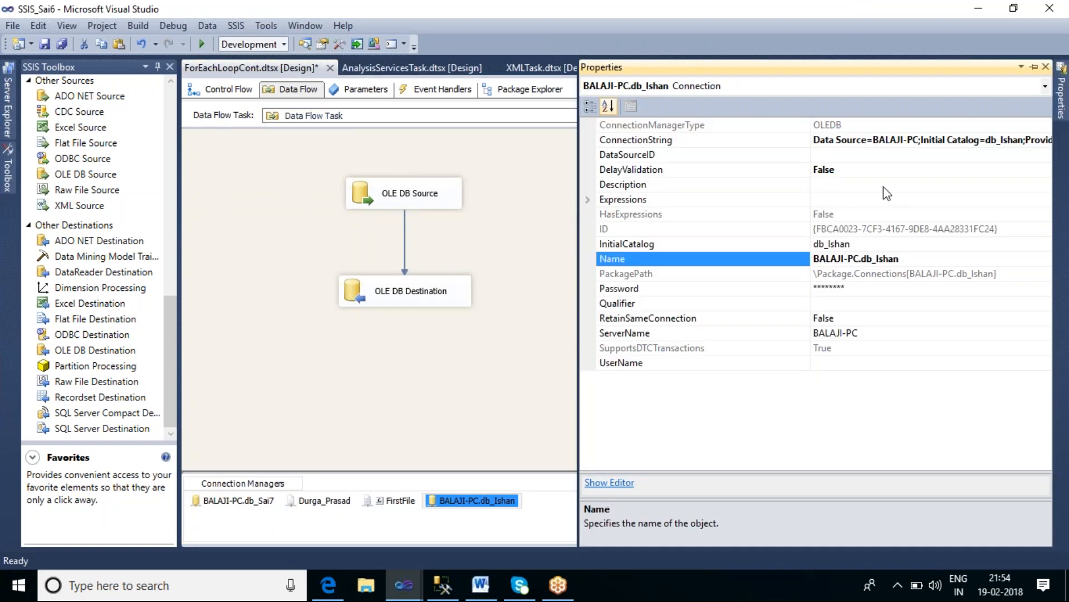
left_click_drag(809, 125, 701, 125)
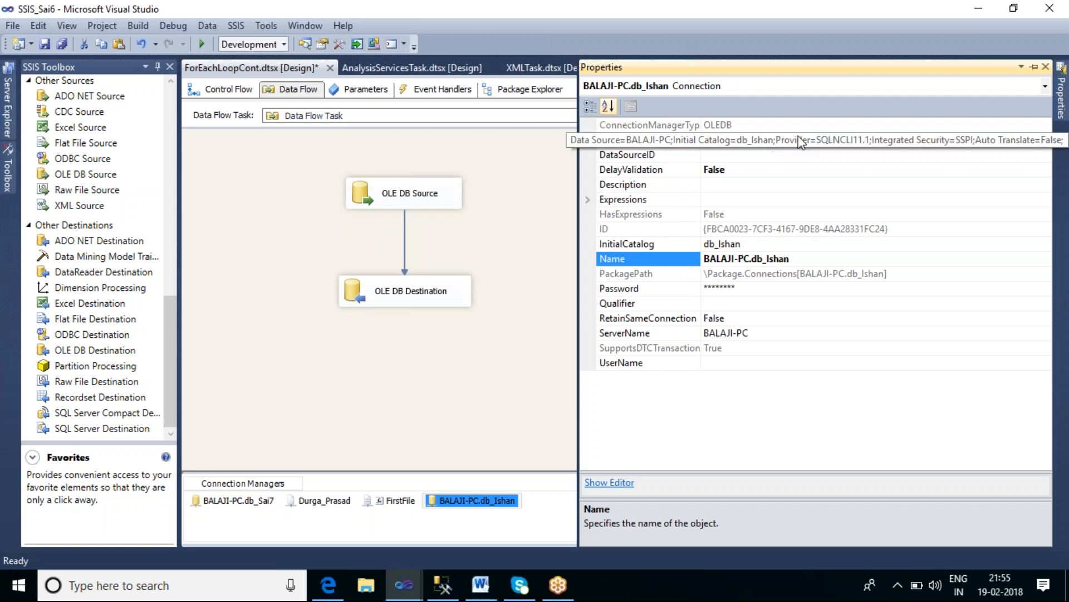
left_click(736, 199)
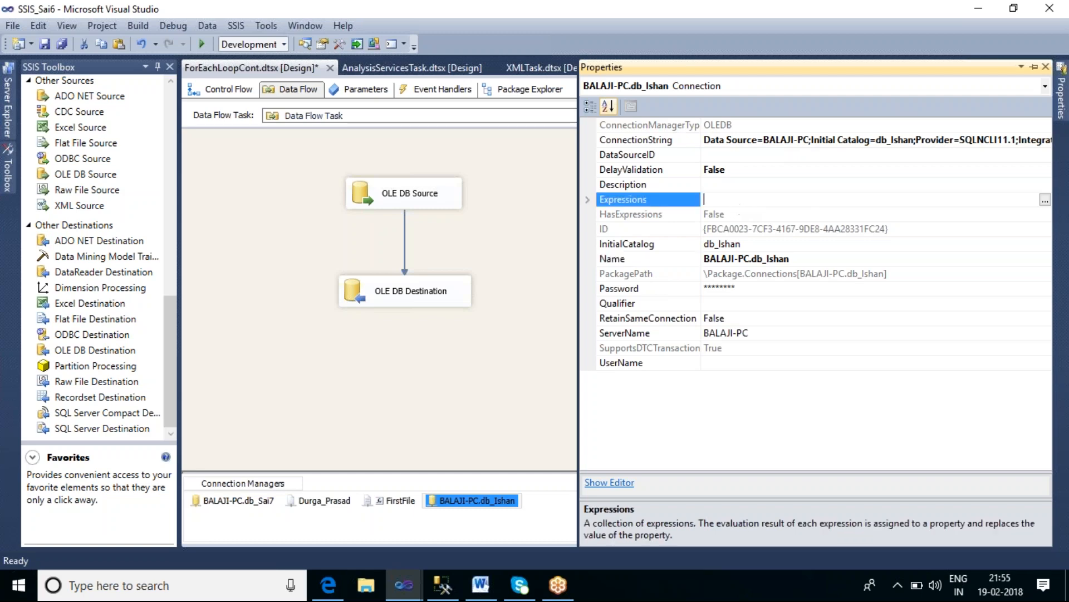
left_click(1045, 200)
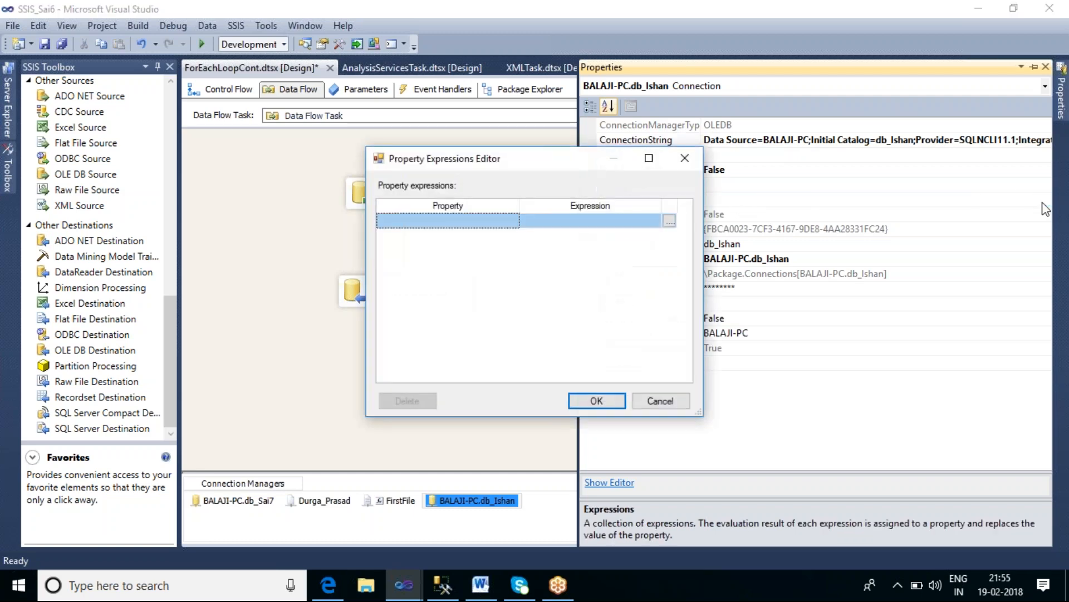
left_click(508, 220)
left_click(512, 221)
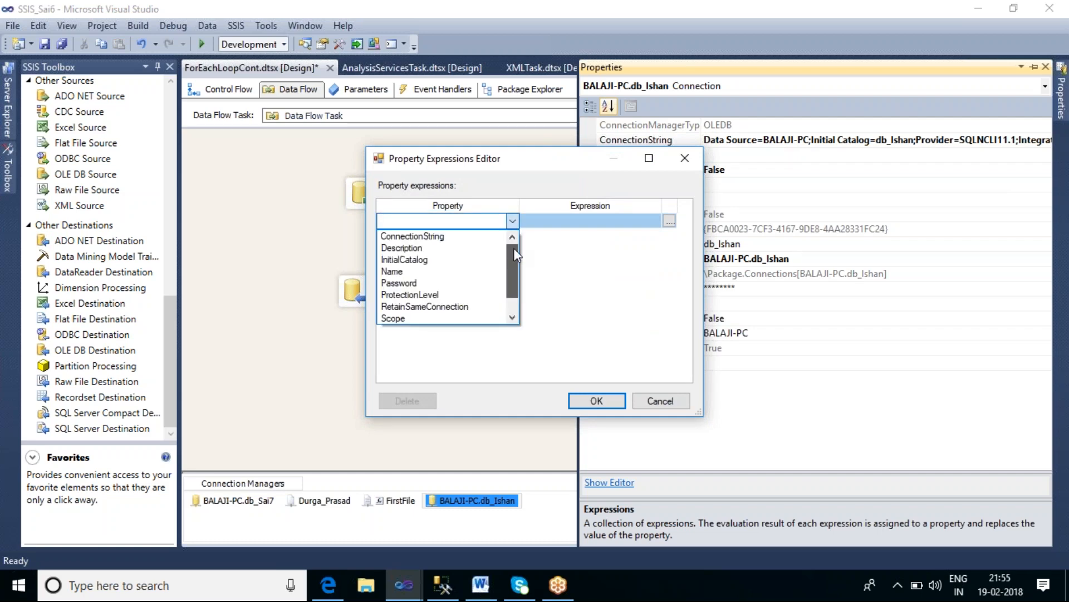
left_click_drag(513, 248, 514, 260)
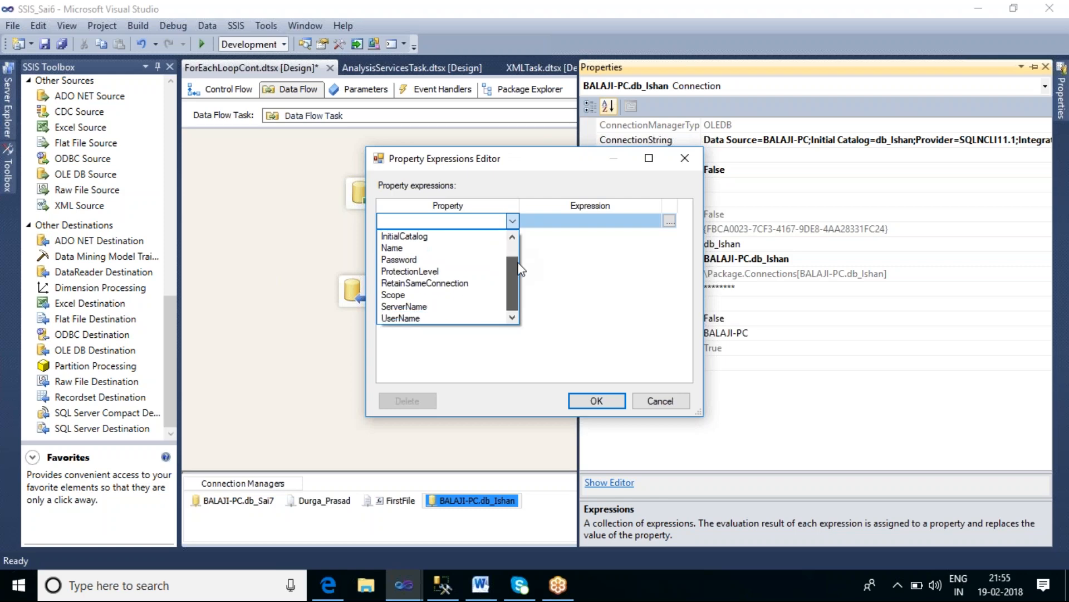
left_click(407, 306)
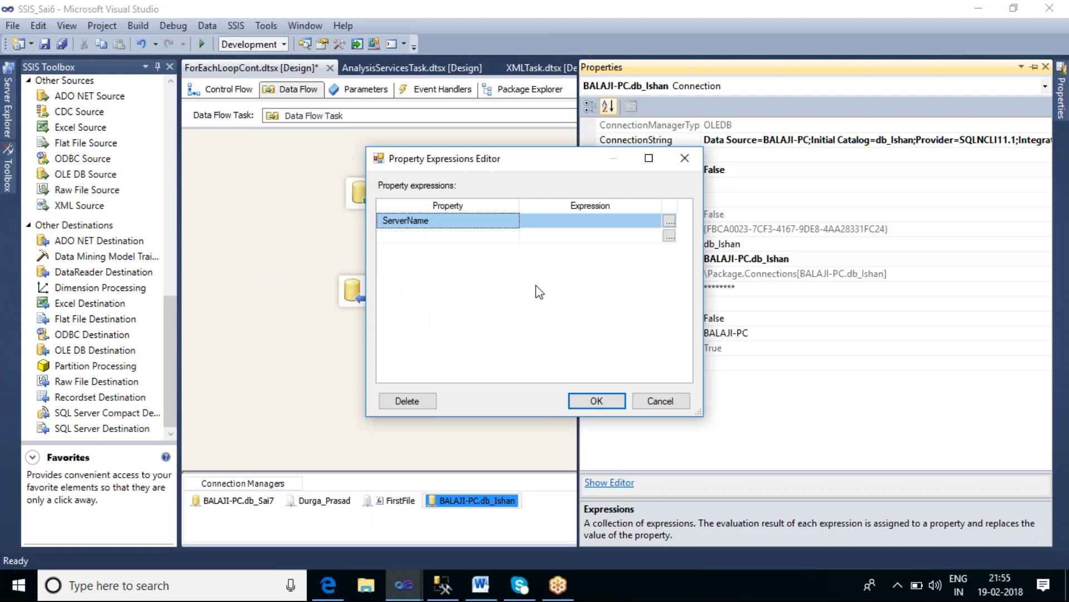
left_click(669, 221)
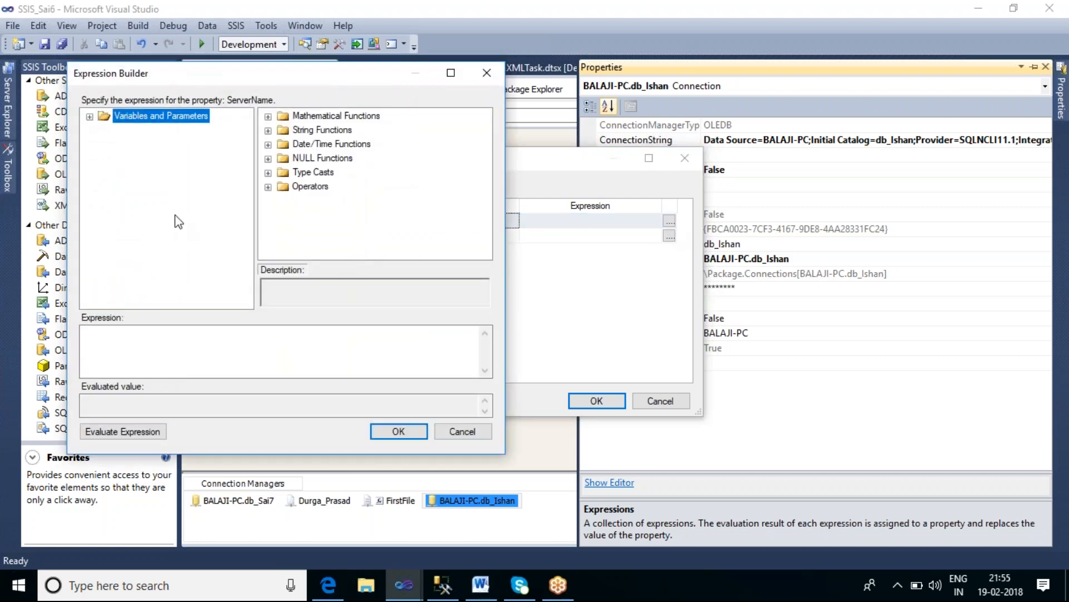
left_click(89, 116)
left_click_drag(161, 160, 155, 369)
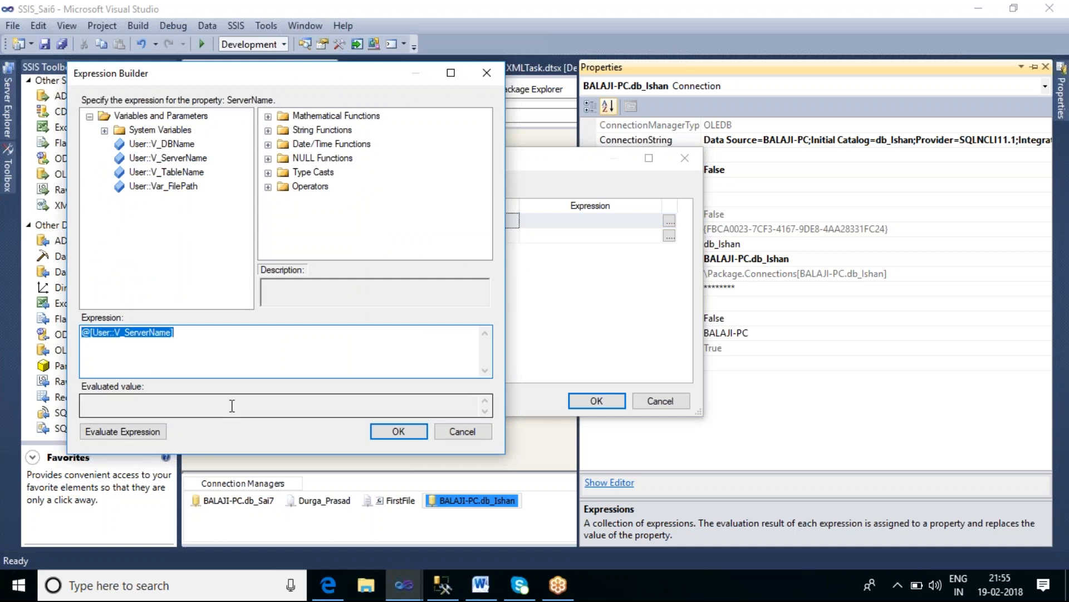
left_click(194, 334)
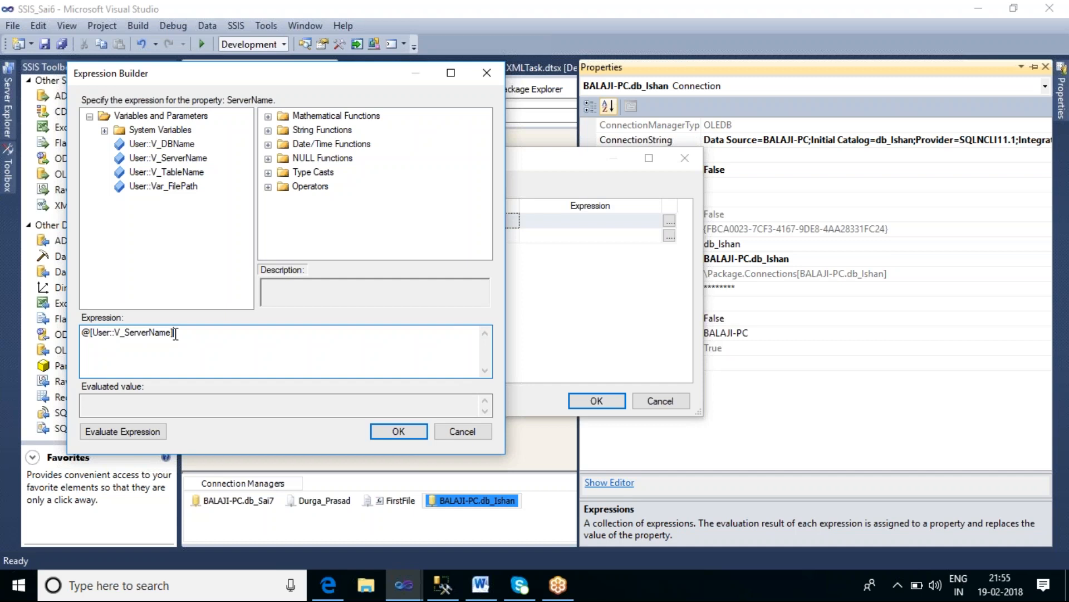
left_click(384, 438)
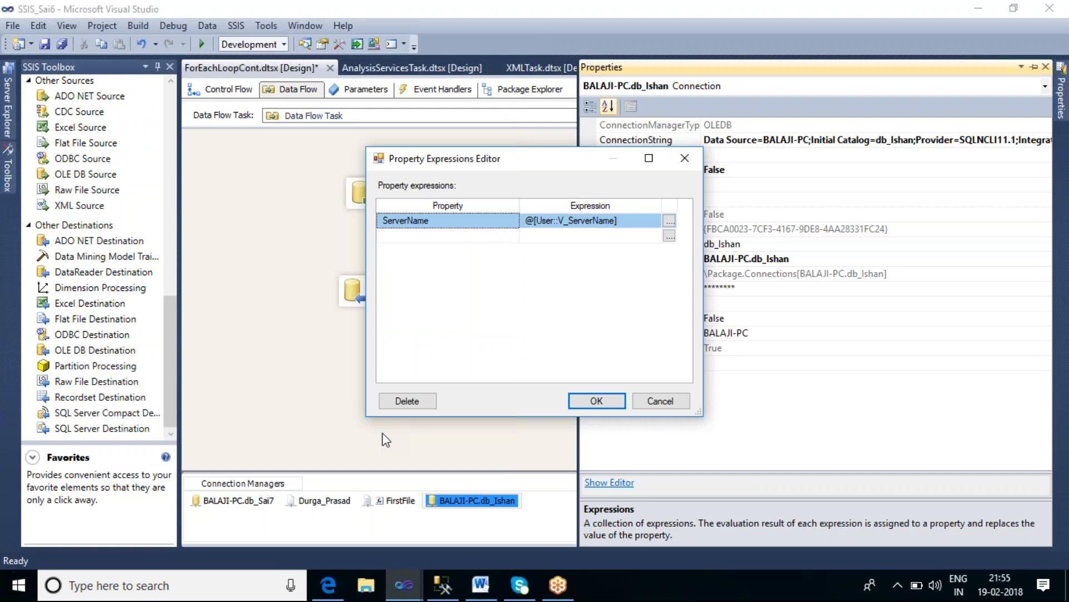
Step: Add a second property expression setting InitialCatalog to @[User::V_DBName] and apply the expressions
left_click(511, 236)
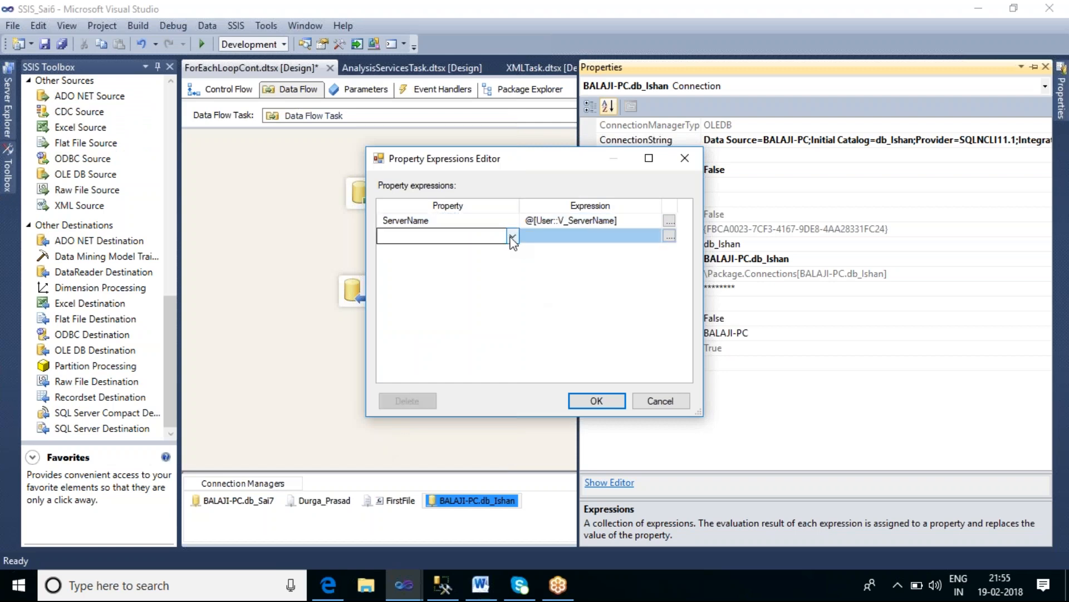
left_click(512, 238)
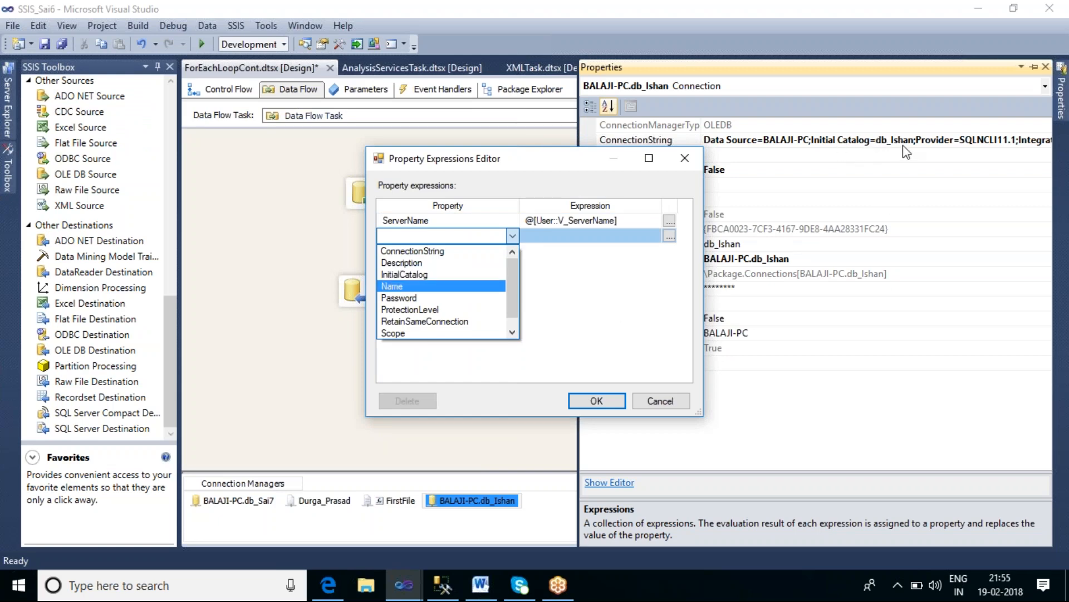
left_click(426, 274)
left_click(669, 236)
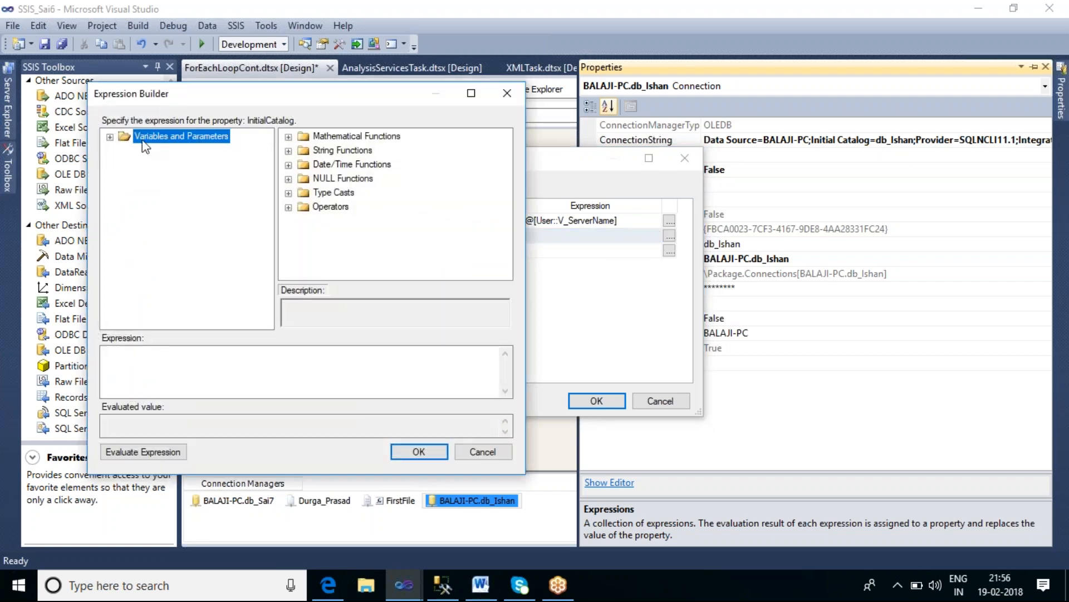
left_click(110, 137)
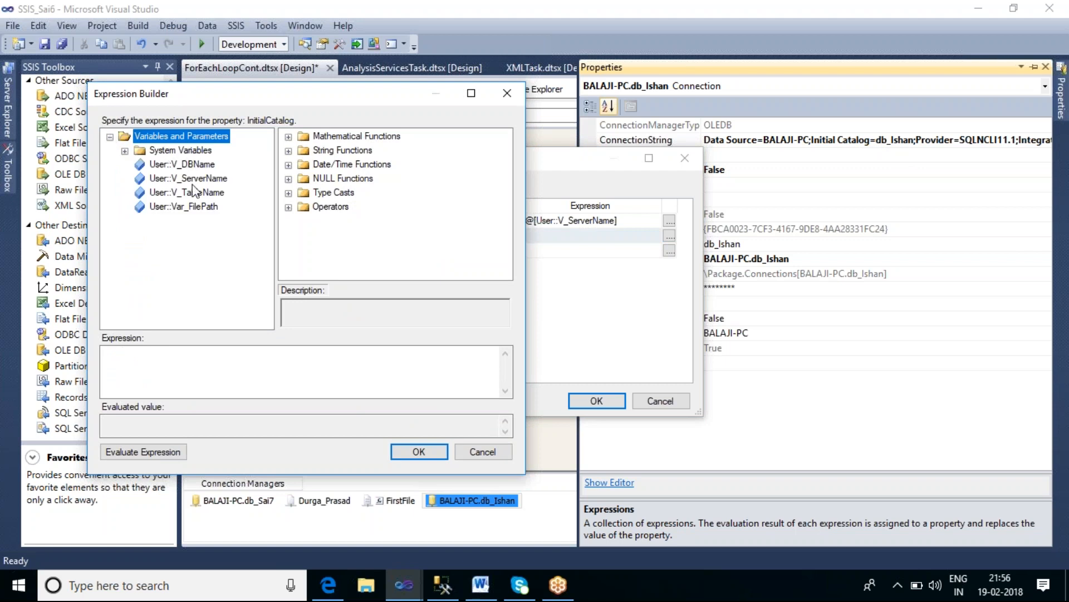
left_click_drag(184, 163, 207, 390)
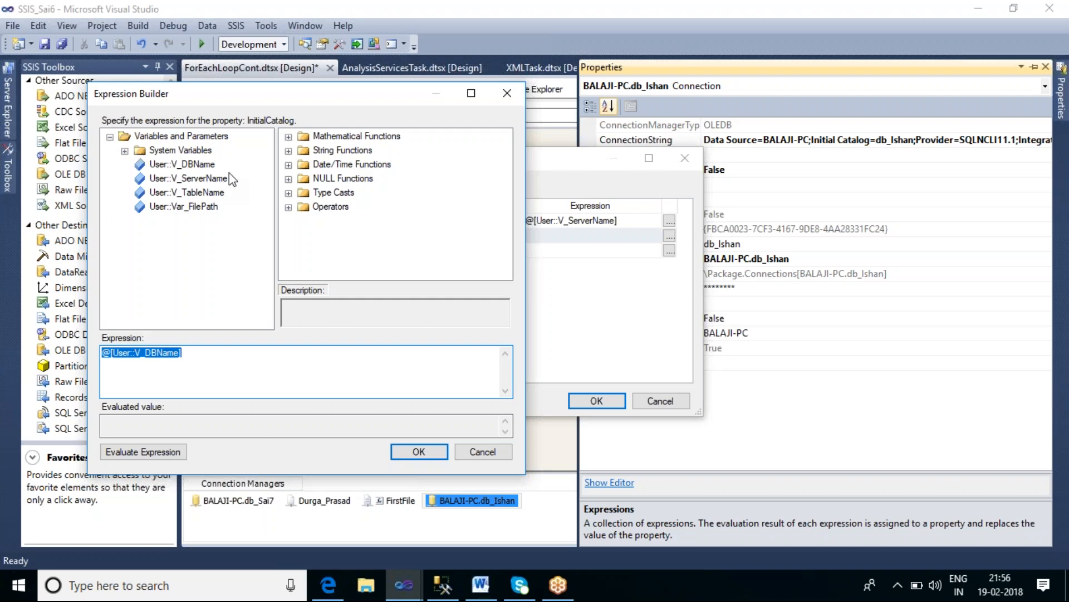
left_click(420, 453)
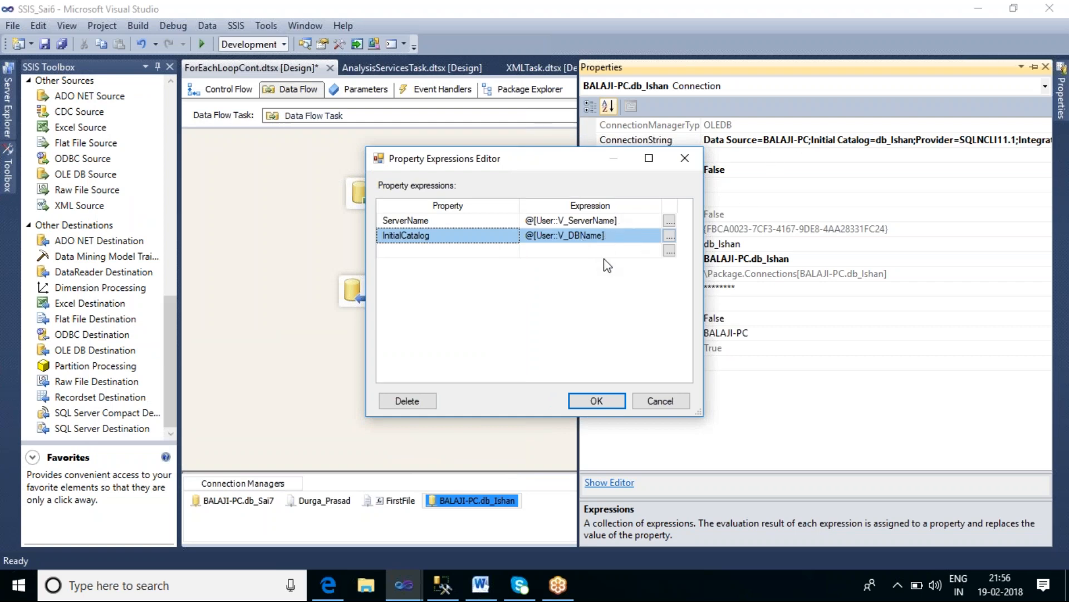
left_click(596, 401)
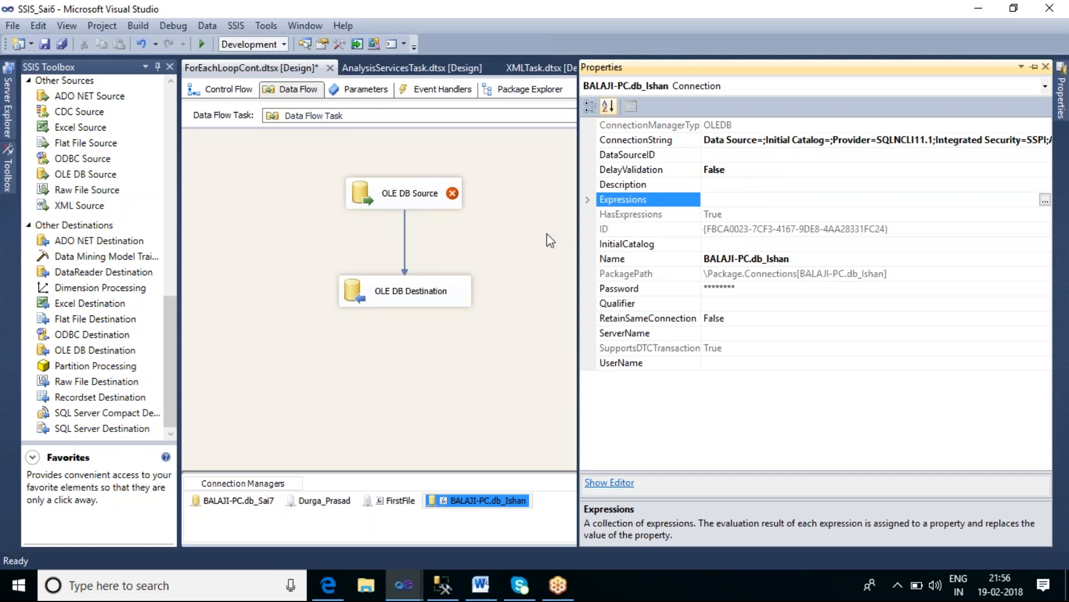
Step: Open the OLE DB Source Editor and review the available data access modes
left_click(523, 228)
double_click(440, 196)
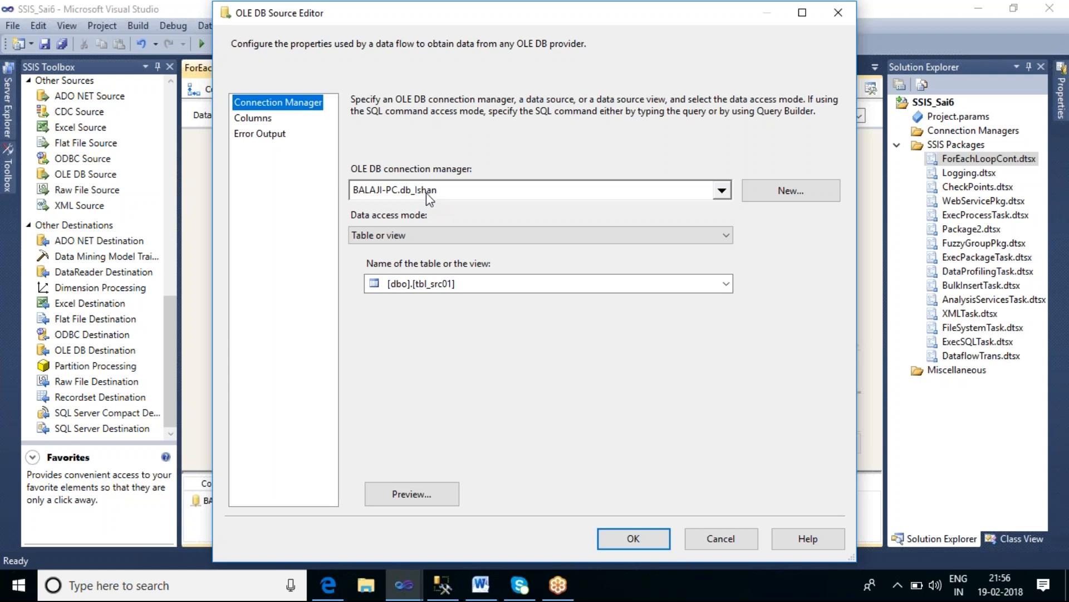
left_click(423, 237)
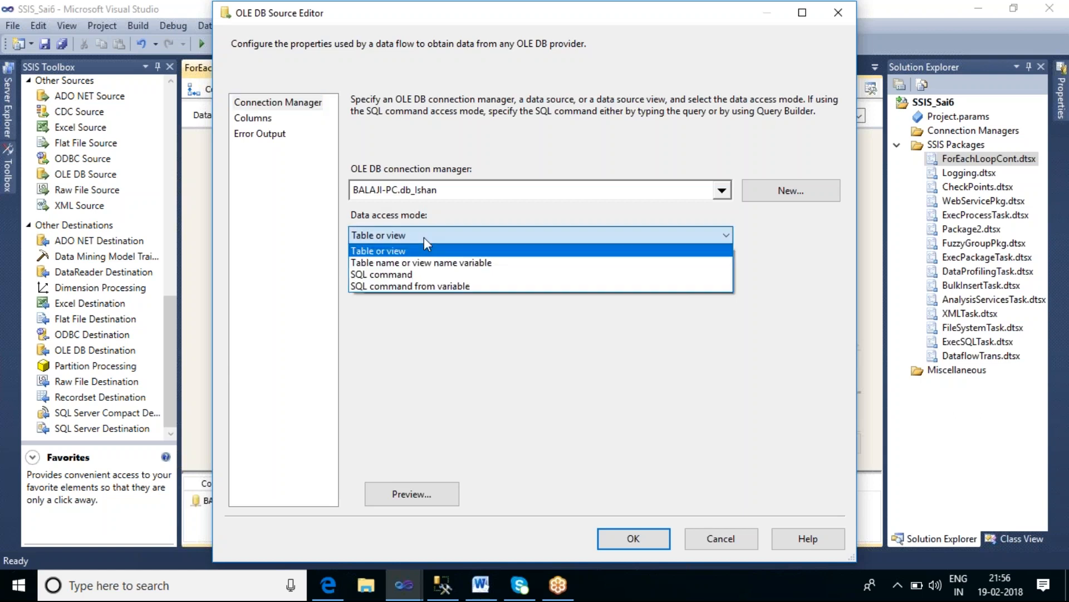
left_click(464, 396)
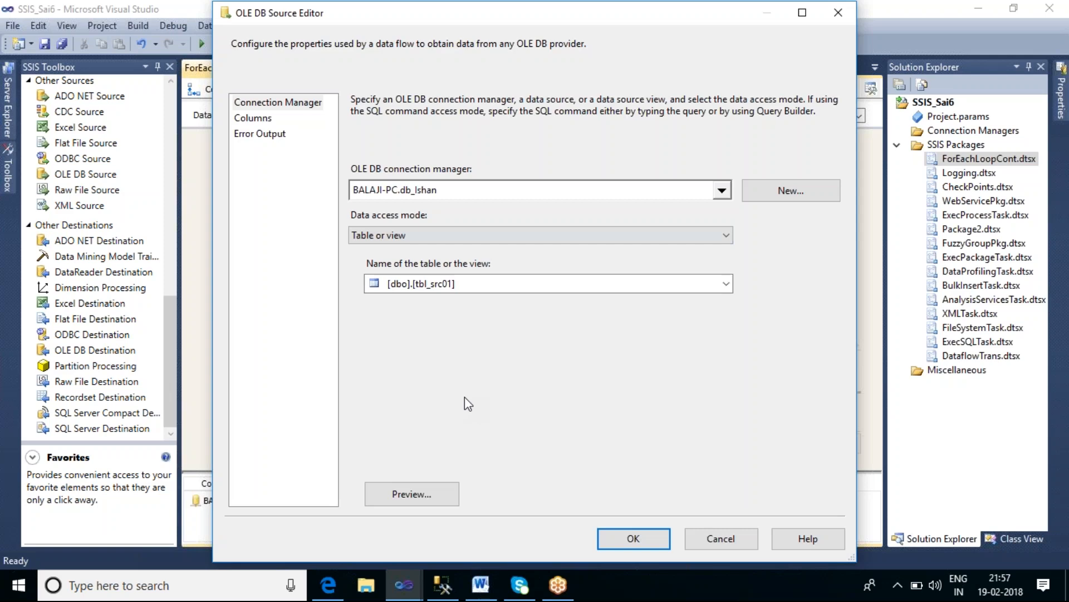
Step: Switch to SQL Server Management Studio and review the scripts creating tables tbl_src01 and tbl_src02
left_click(444, 585)
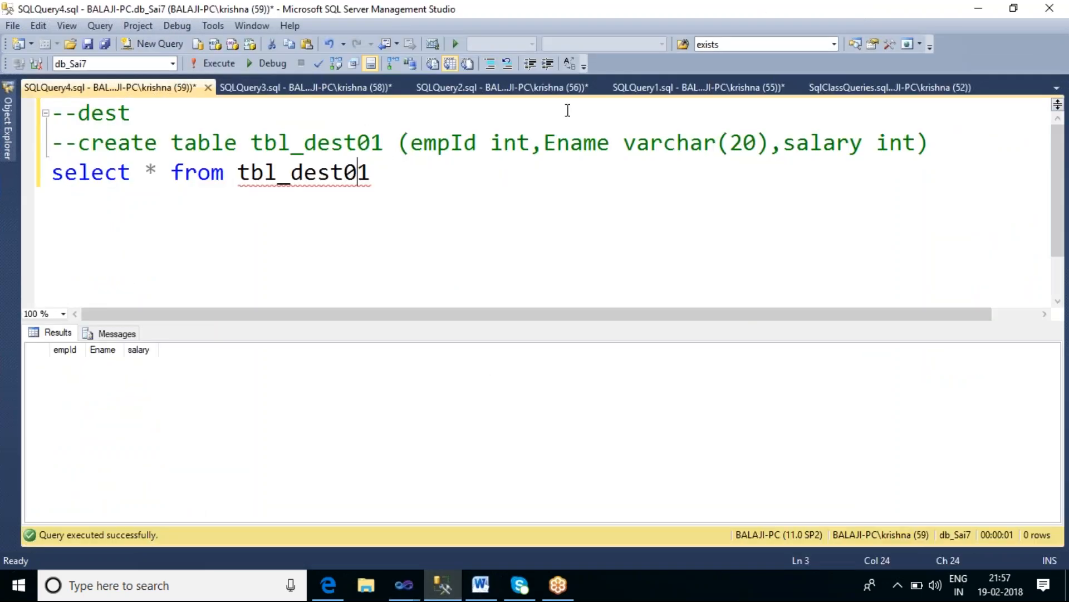
left_click(659, 88)
left_click(329, 172)
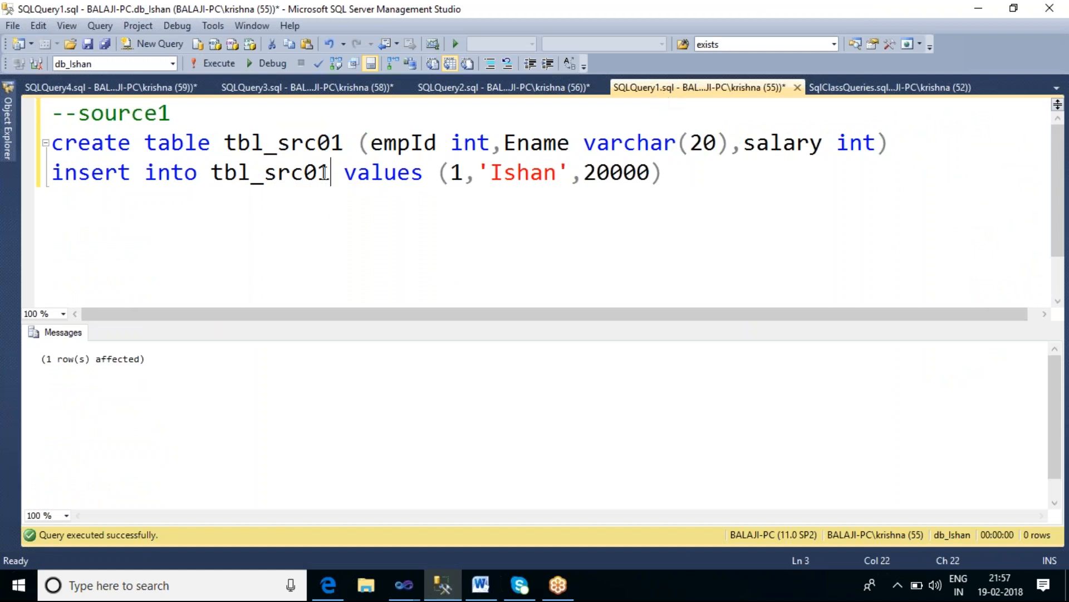
double_click(311, 146)
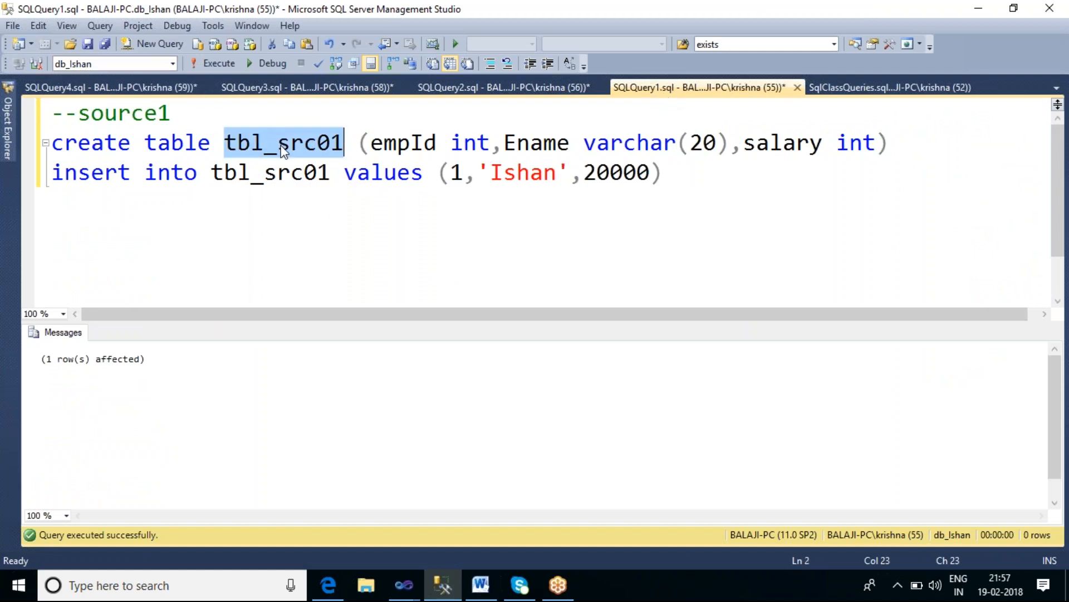
left_click(505, 89)
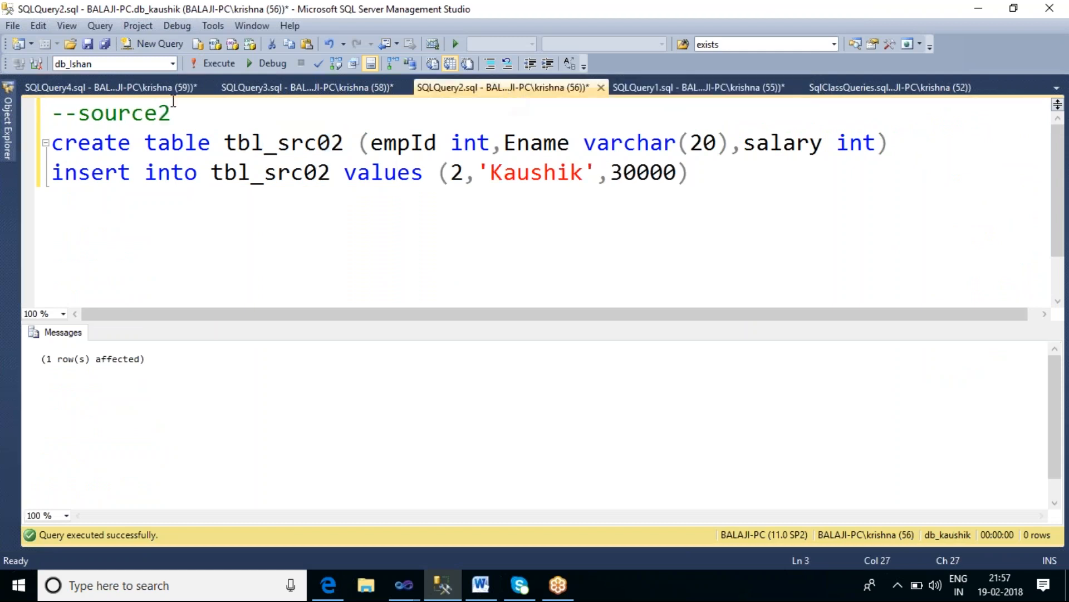
double_click(278, 143)
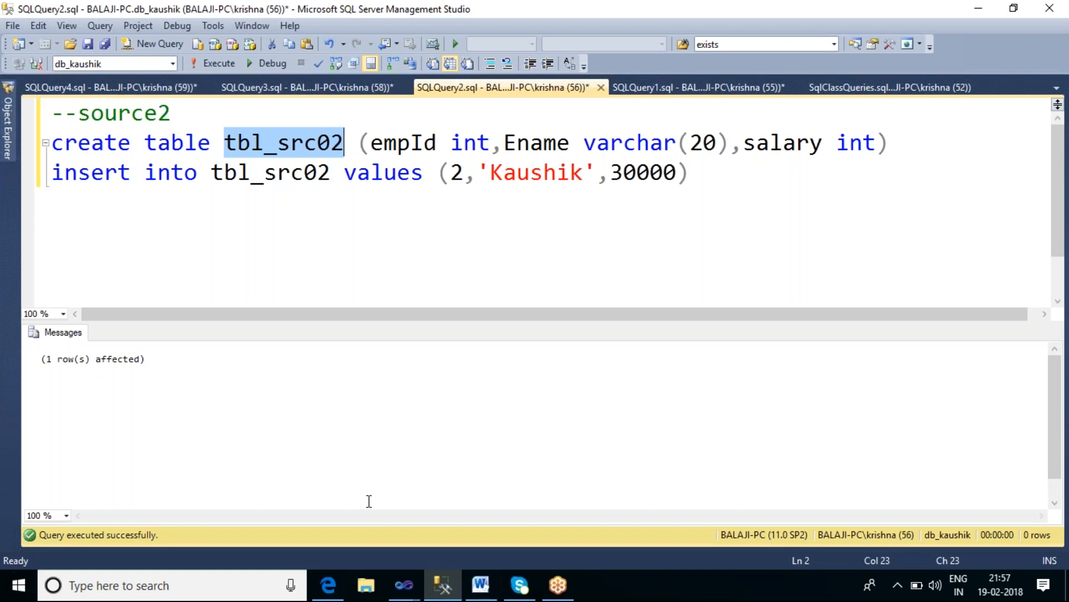
Step: Switch back to the SSIS_Sai6 Visual Studio project with the OLE DB Source Editor open
left_click(406, 586)
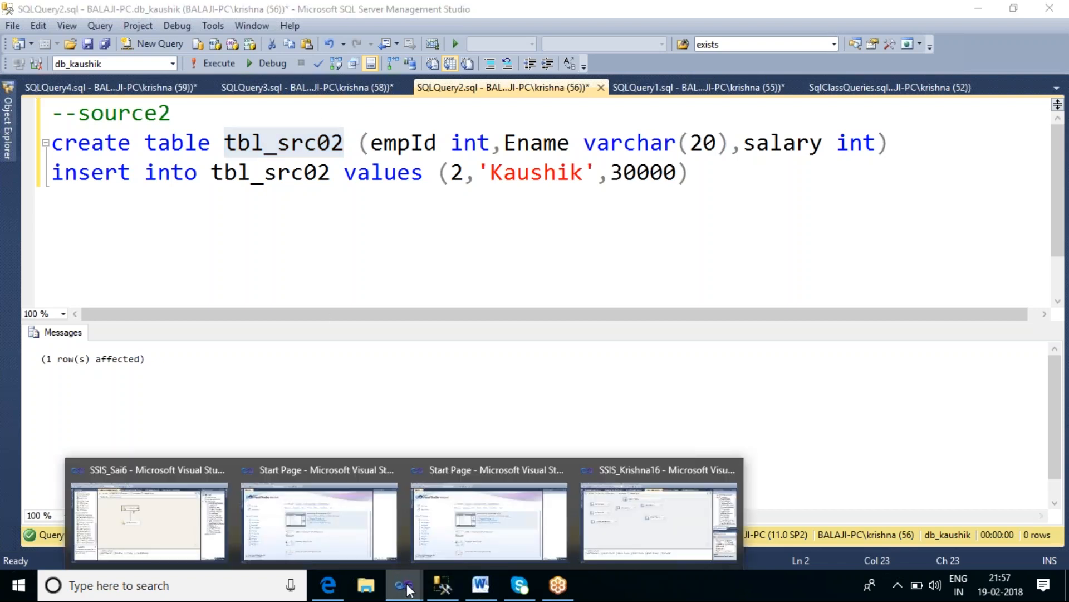
left_click(662, 509)
left_click(404, 585)
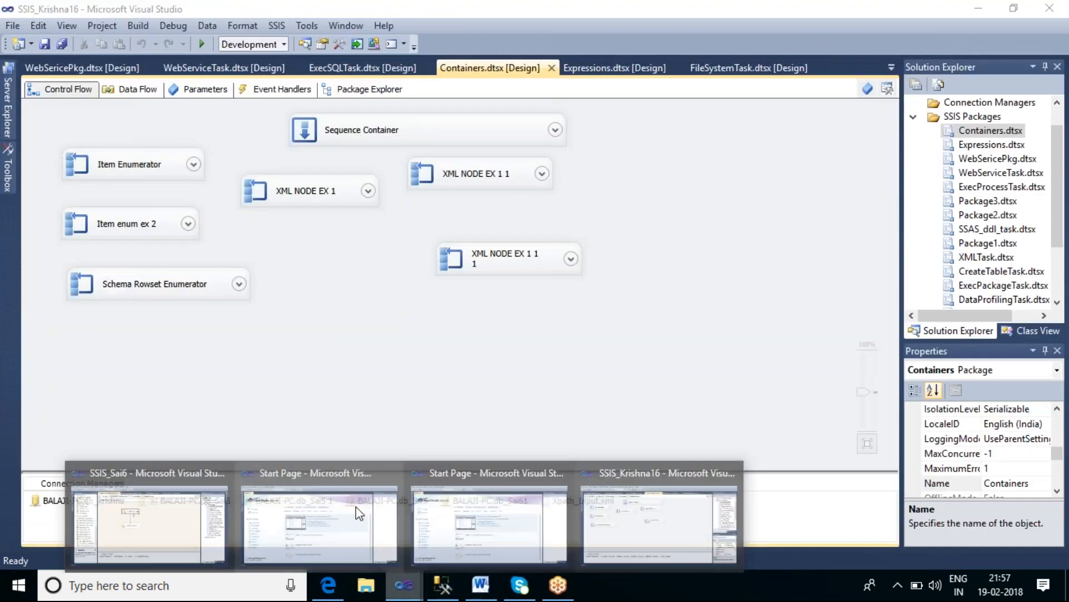
left_click(161, 518)
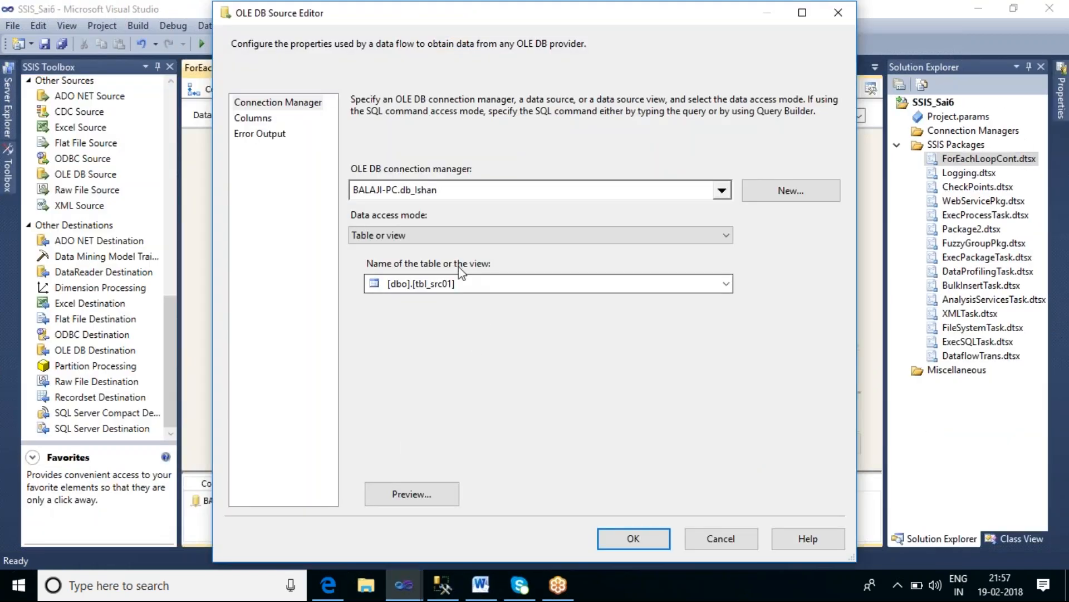
Step: Set the OLE DB Source's data access mode to Table name or view name variable using User::V_TableName, and confirm
left_click(432, 237)
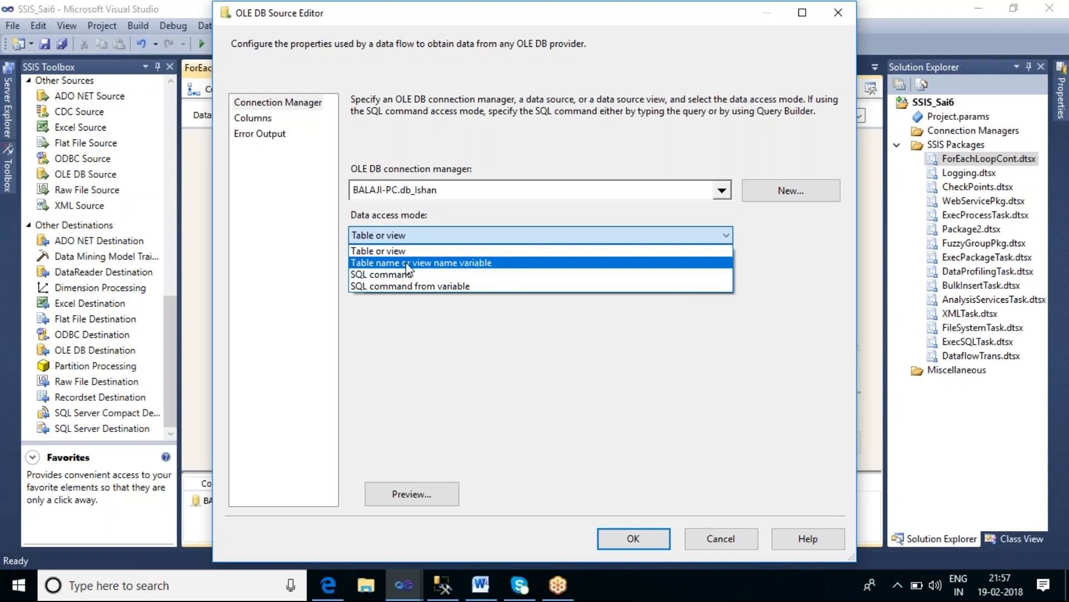
left_click(493, 267)
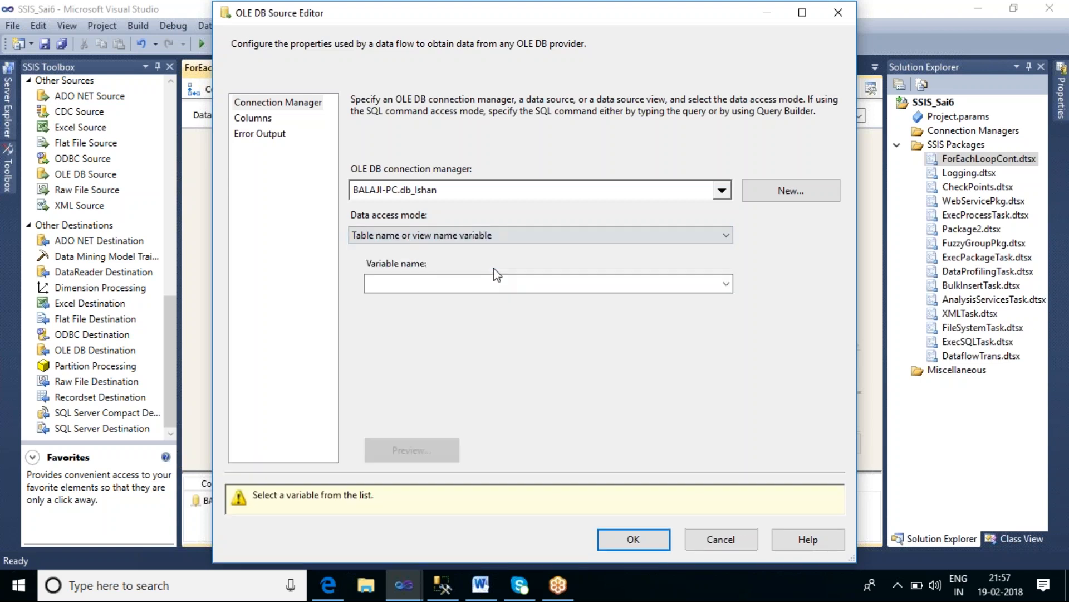
left_click(724, 286)
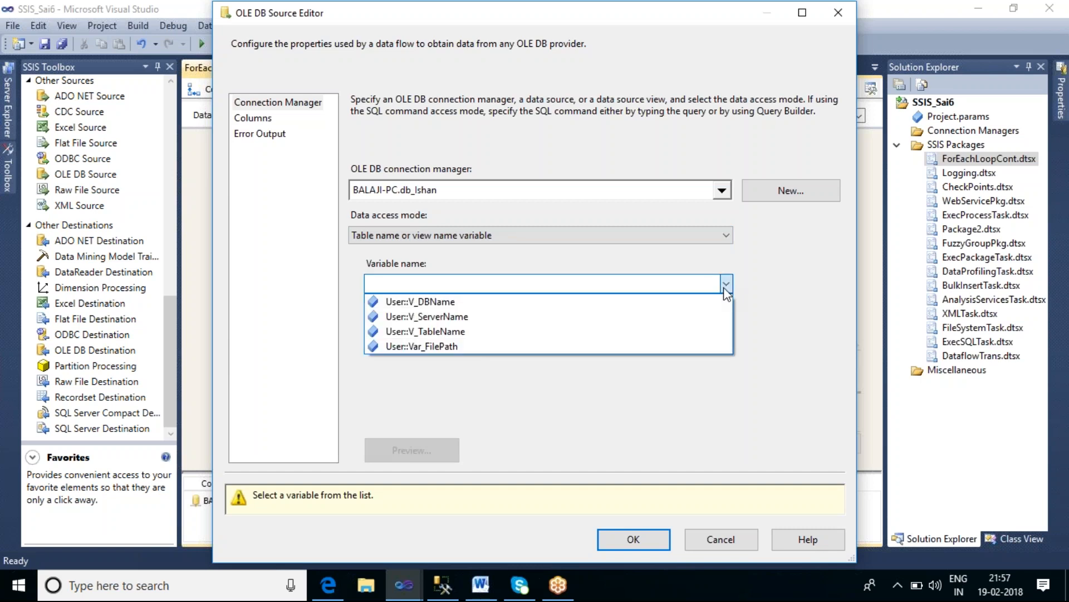
left_click(456, 332)
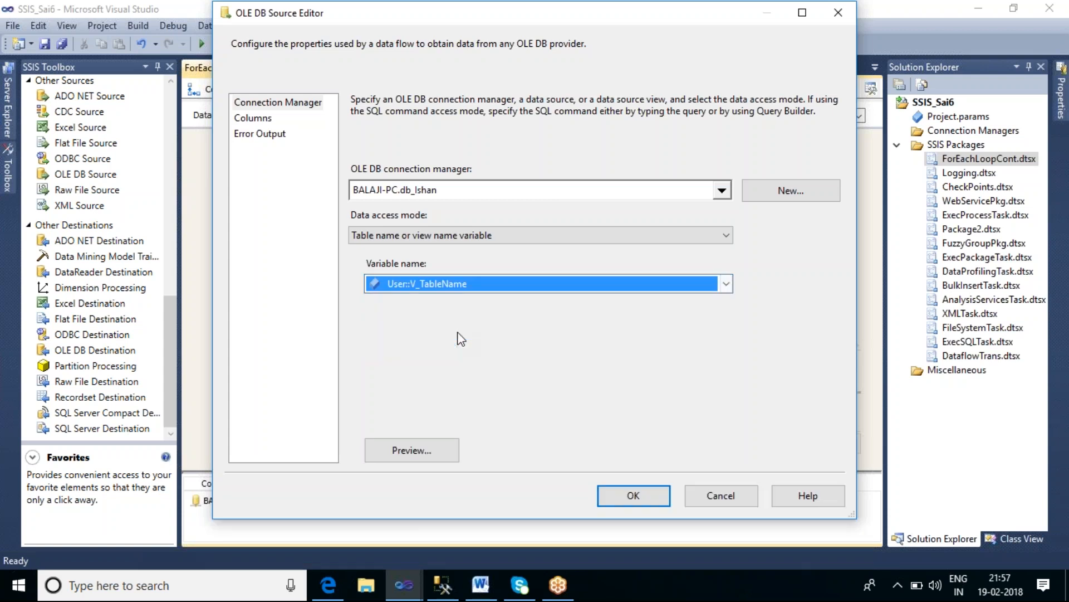
left_click(635, 497)
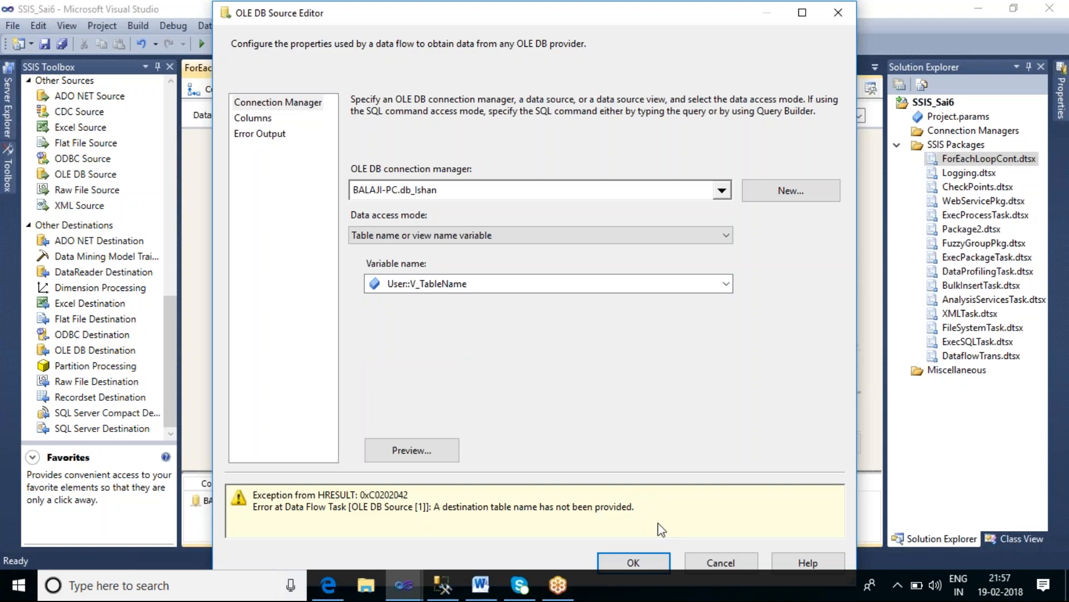
left_click(657, 562)
left_click(584, 245)
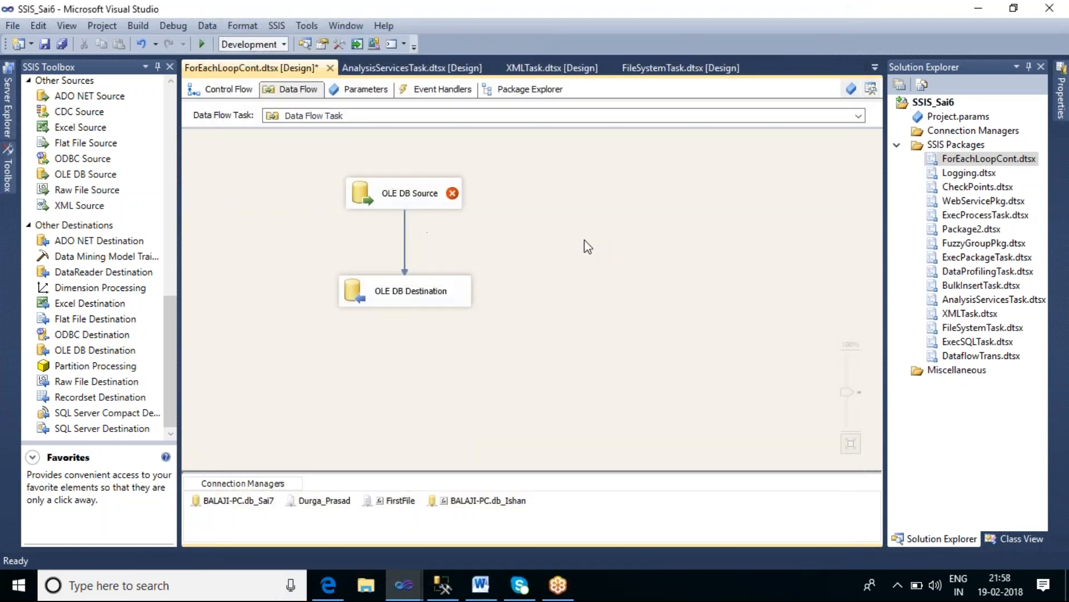
Step: Open the Variables window and set the V_TableName variable's value to A
left_click(853, 90)
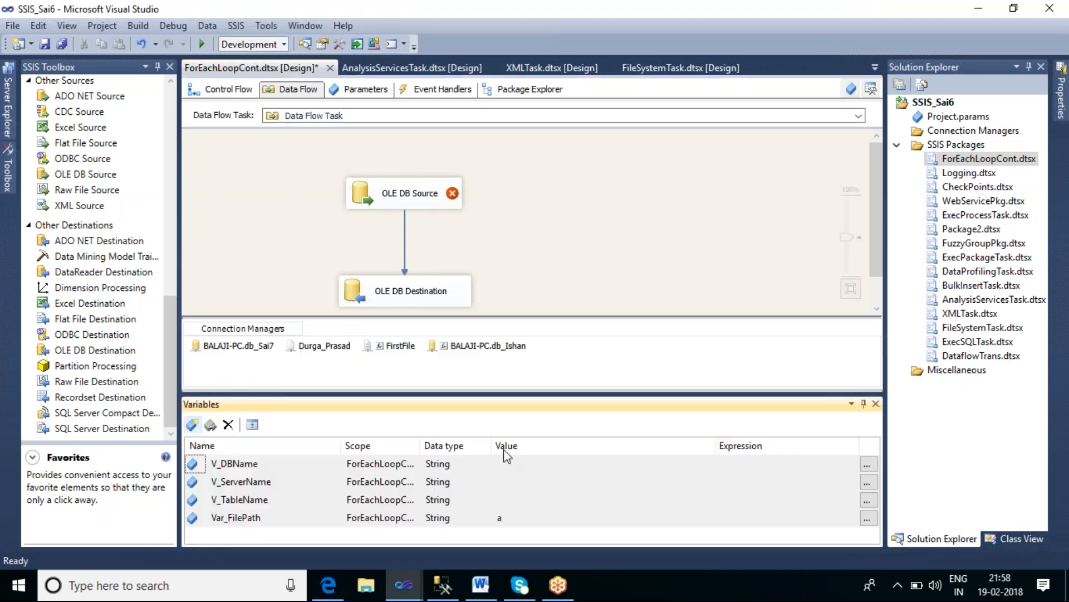
left_click(561, 499)
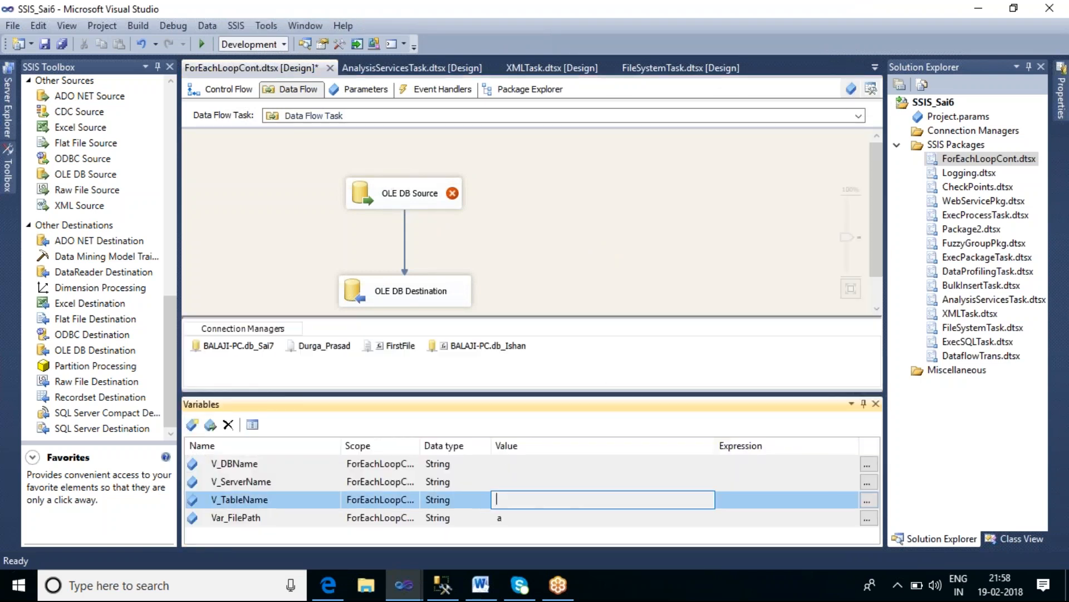
type("A")
left_click(629, 239)
Step: Reopen the OLE DB Source Editor, try to confirm its settings, and close the Variables window
left_click(437, 194)
double_click(436, 191)
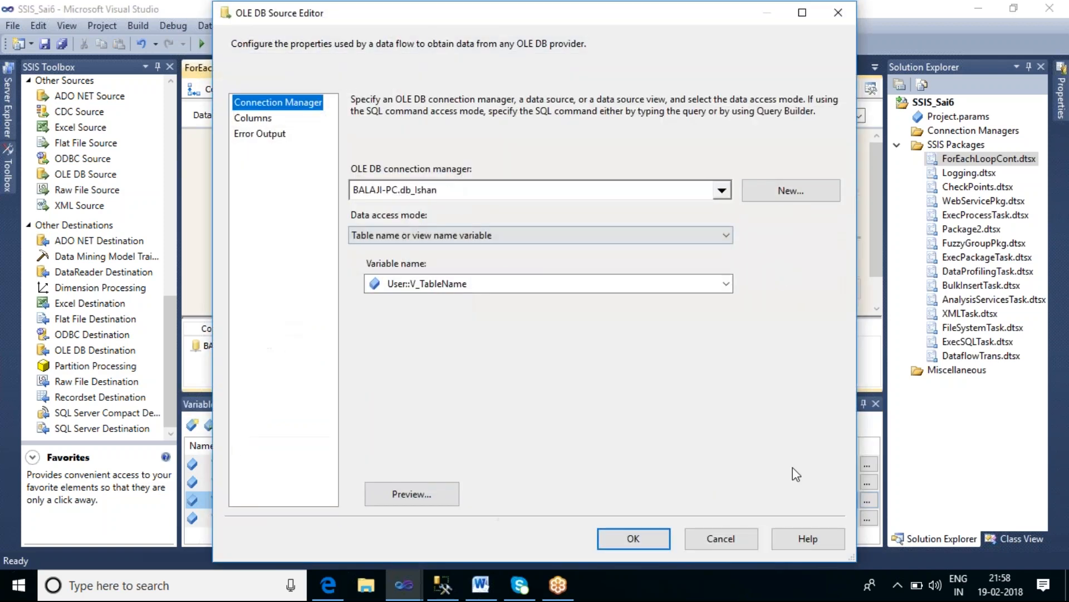
left_click(649, 534)
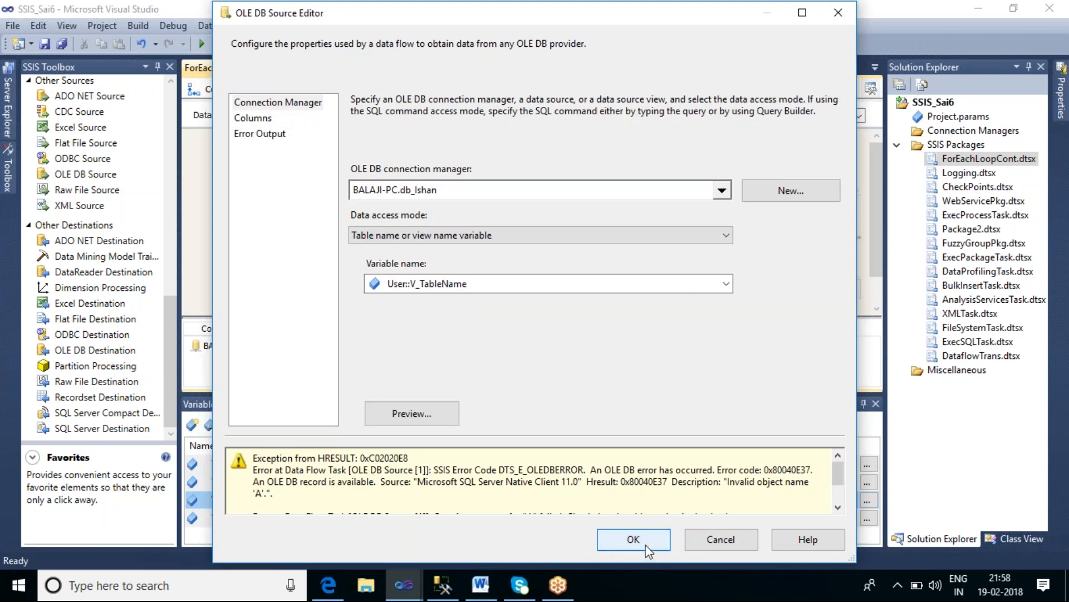
left_click(649, 538)
left_click(540, 212)
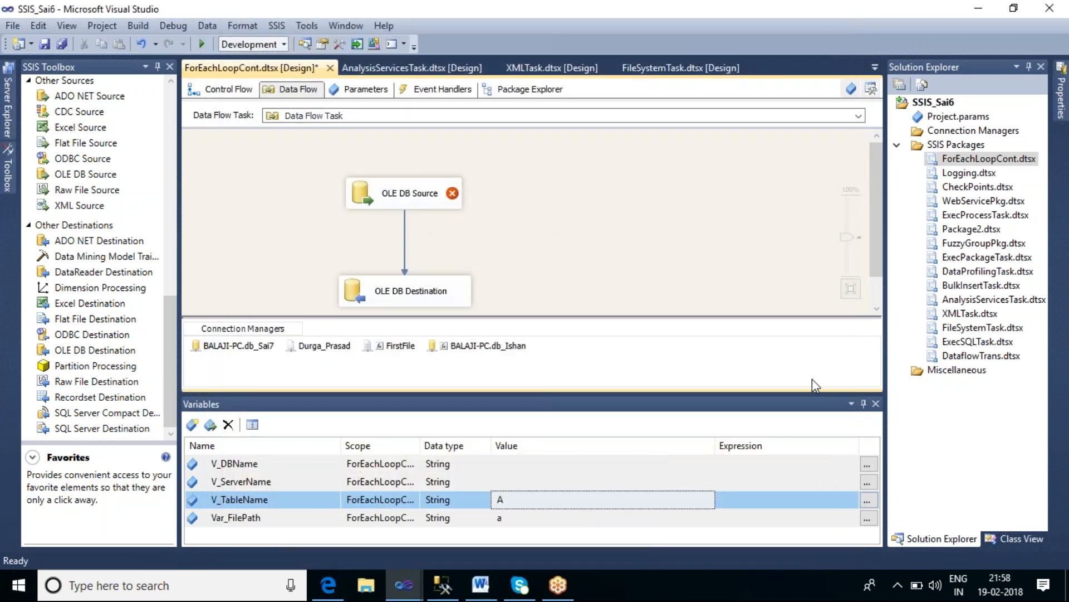
left_click(876, 403)
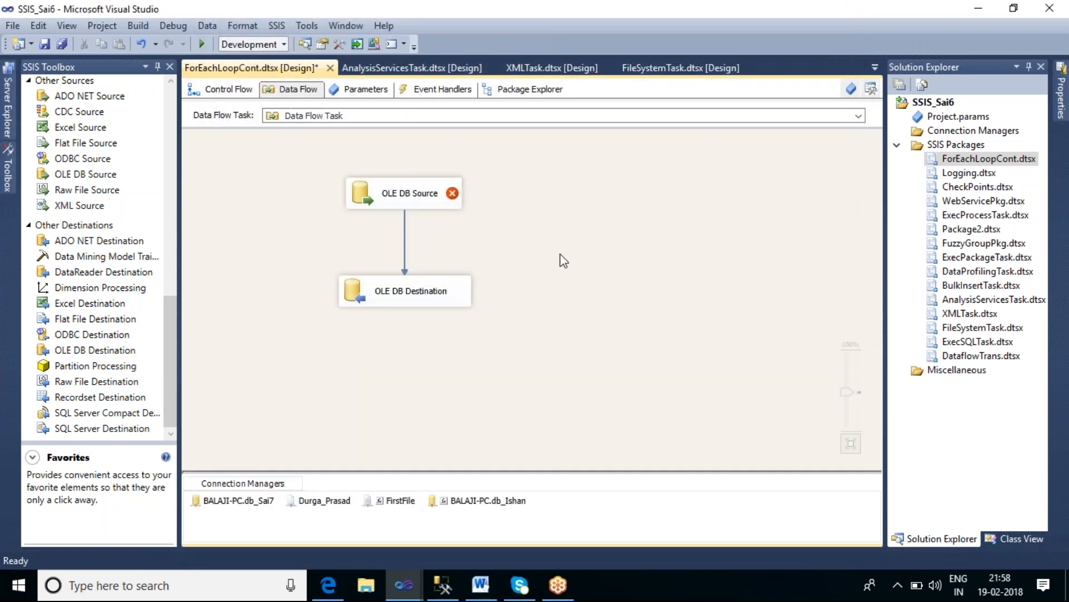
Step: Open the BALAJI-PC.db_Ishan connection manager's properties and review its property expressions
mouse_move(429, 189)
right_click(491, 504)
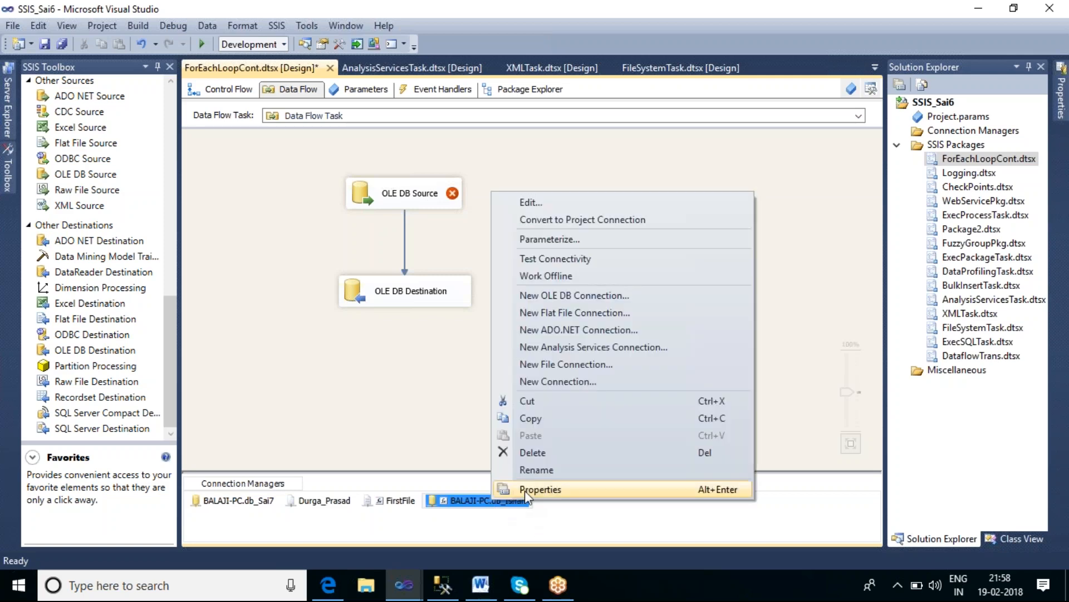
left_click(524, 490)
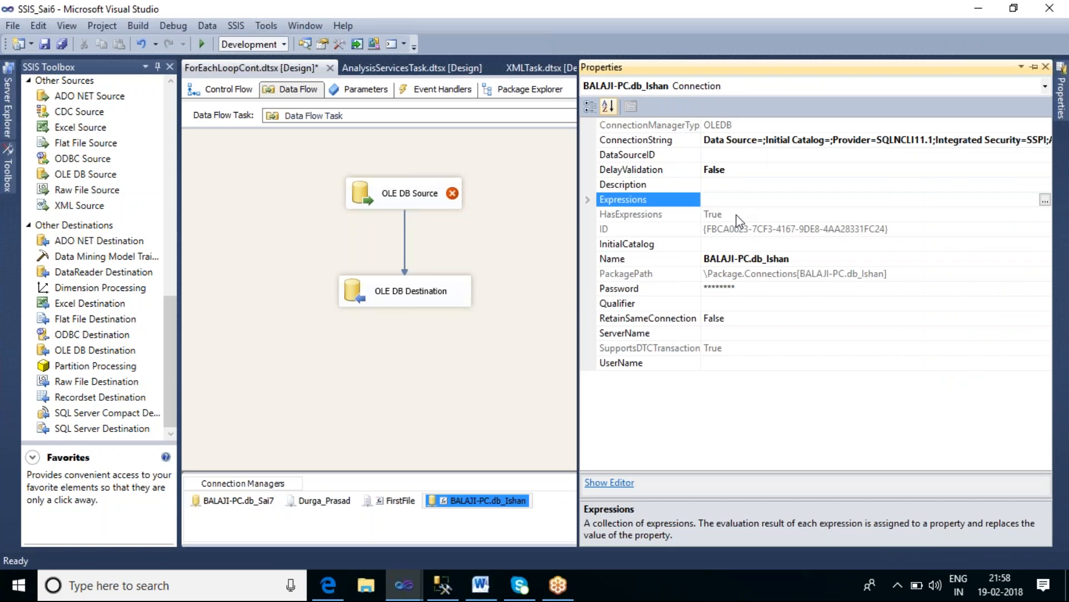
left_click(1045, 200)
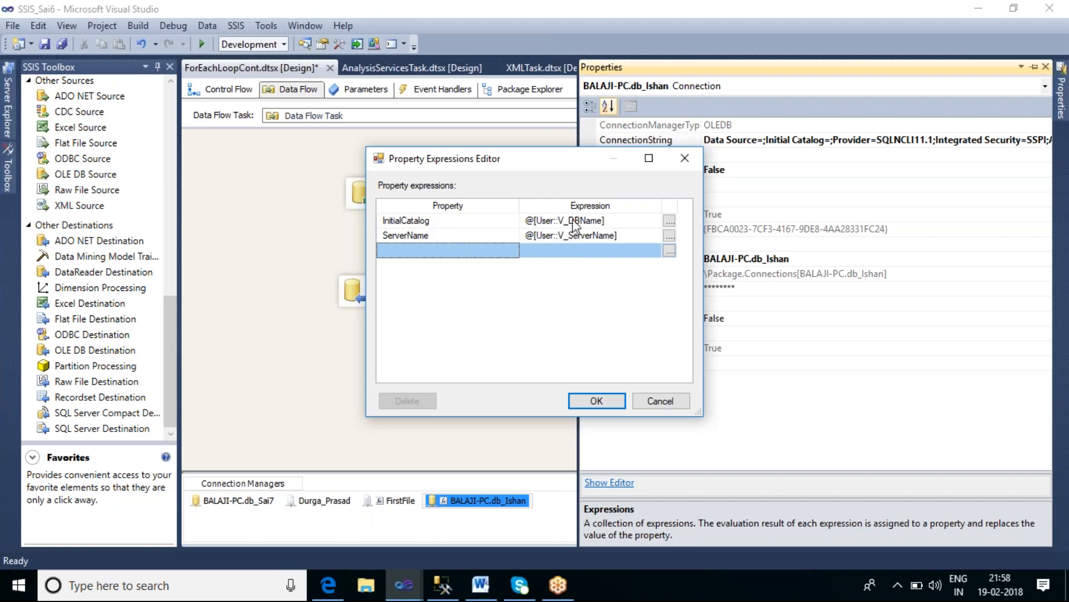
left_click(679, 400)
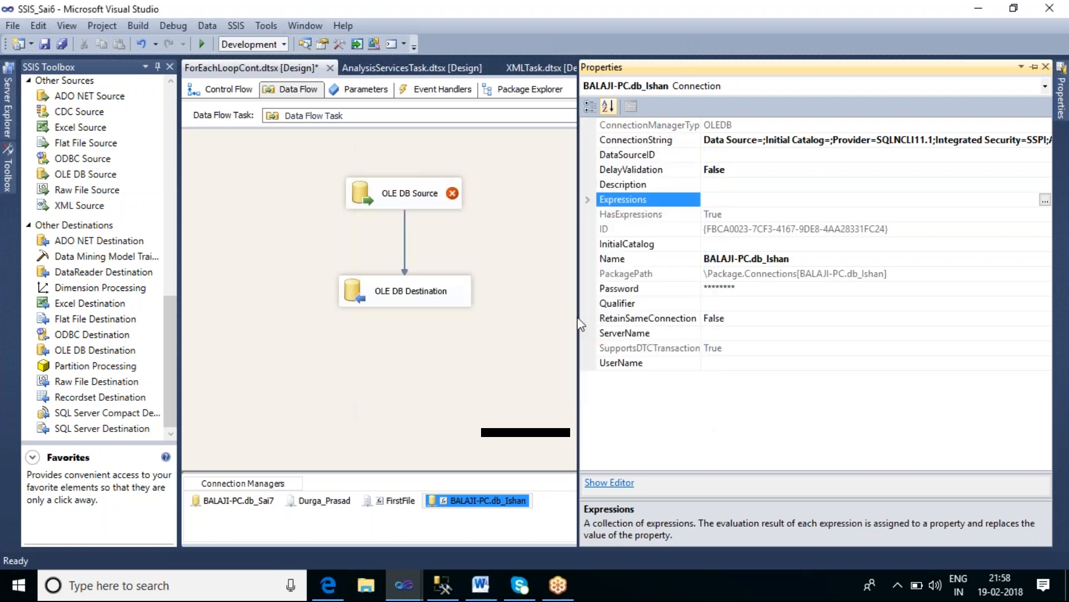
Step: Reopen the OLE DB Source Editor and try once more to confirm its settings
double_click(443, 200)
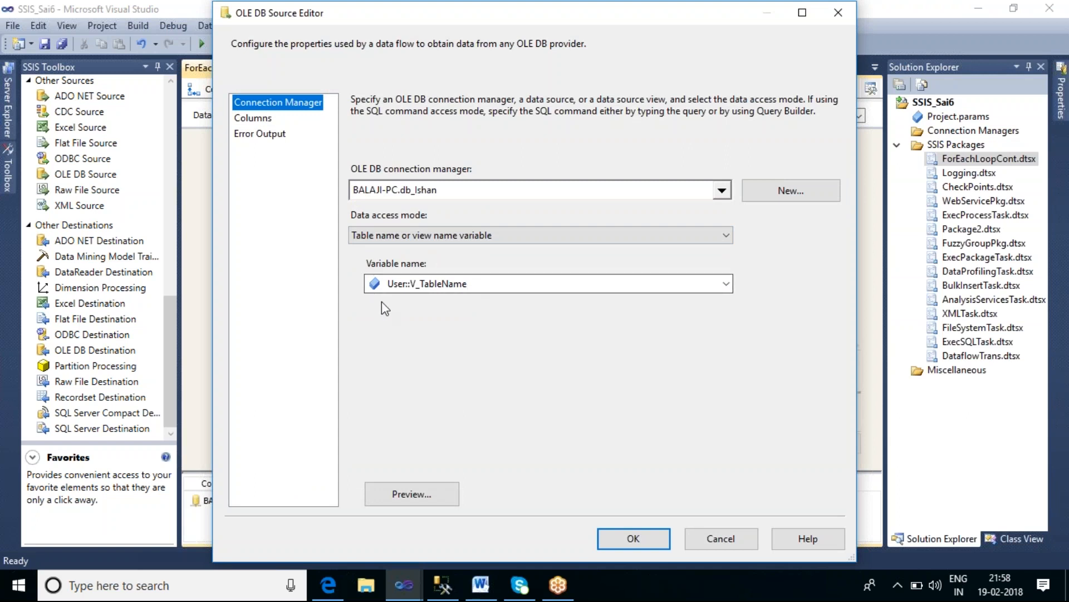
left_click(622, 536)
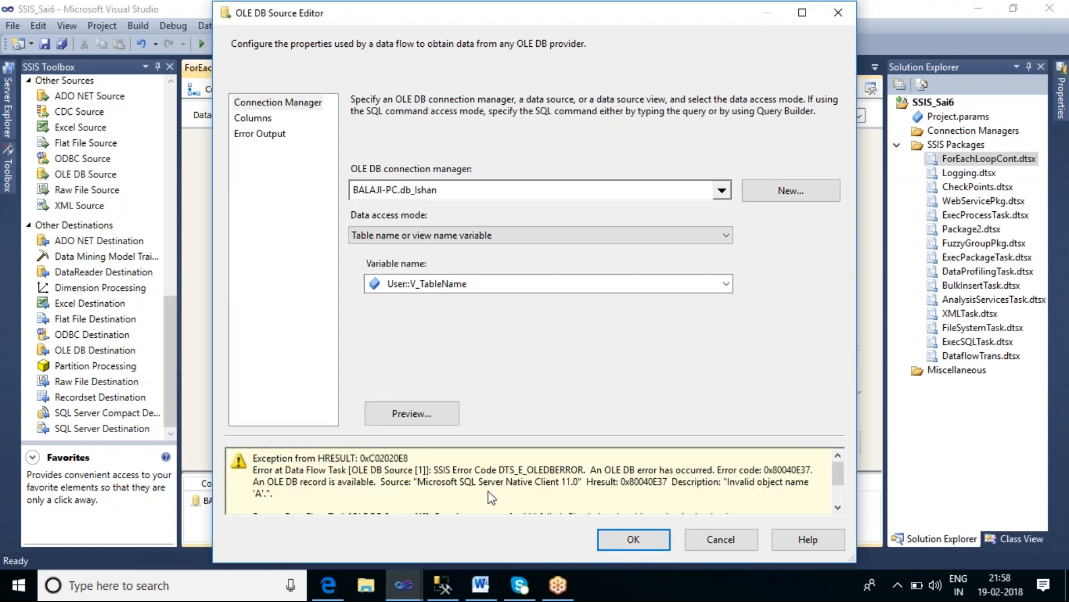
left_click(643, 537)
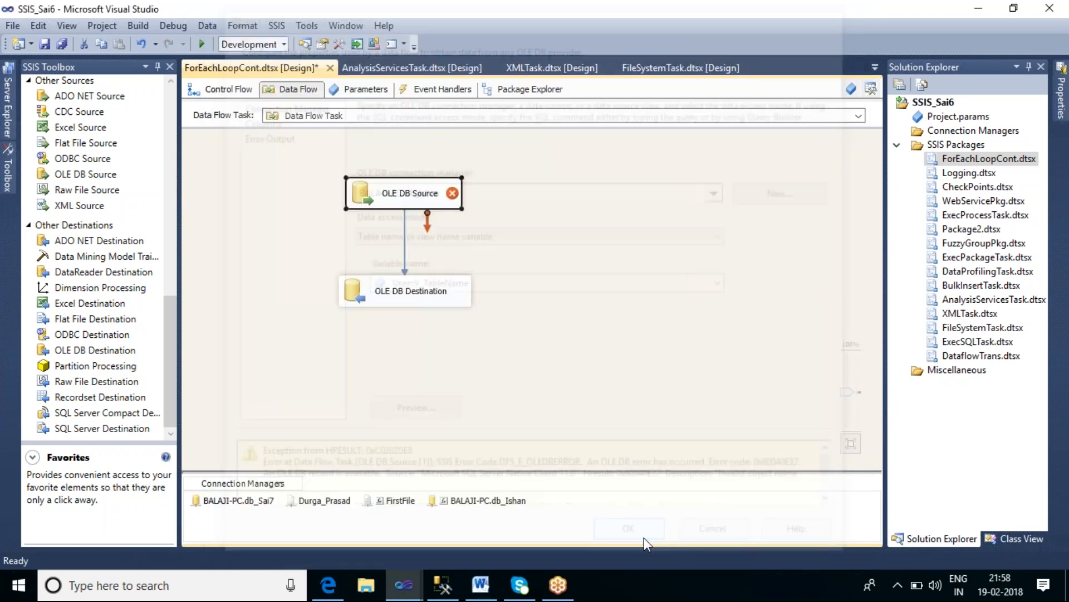
left_click(683, 214)
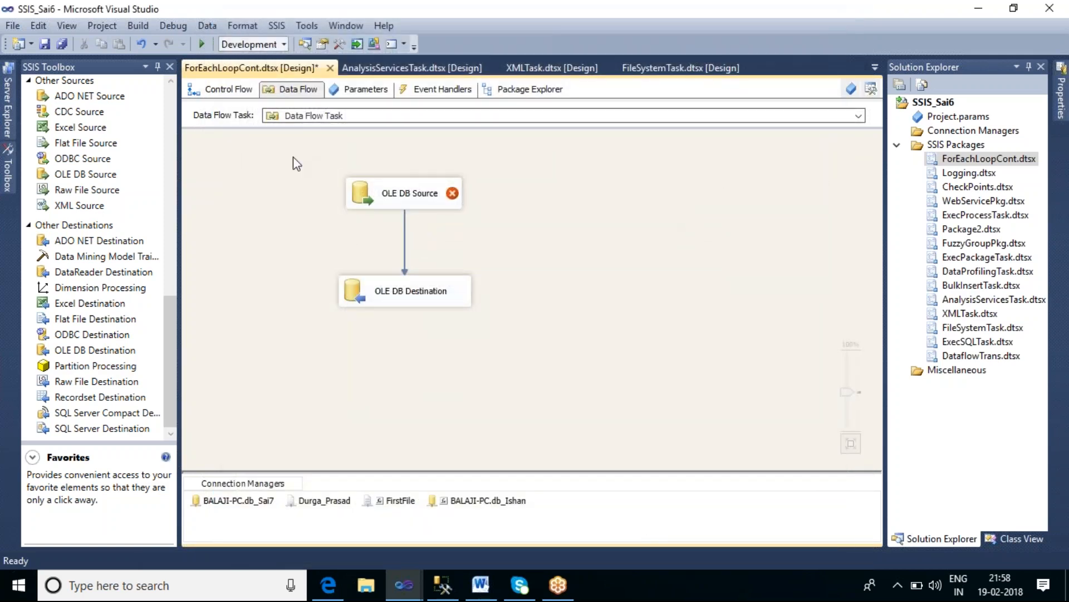
Step: In the control flow, set the Foreach Loop Container's DelayValidation property to True
left_click(223, 92)
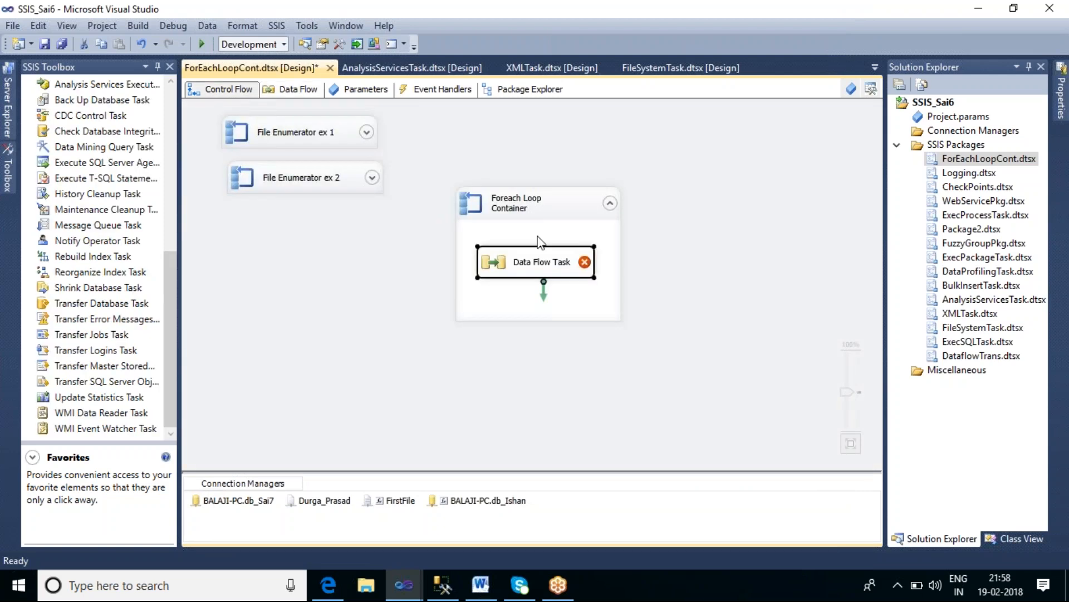
right_click(558, 206)
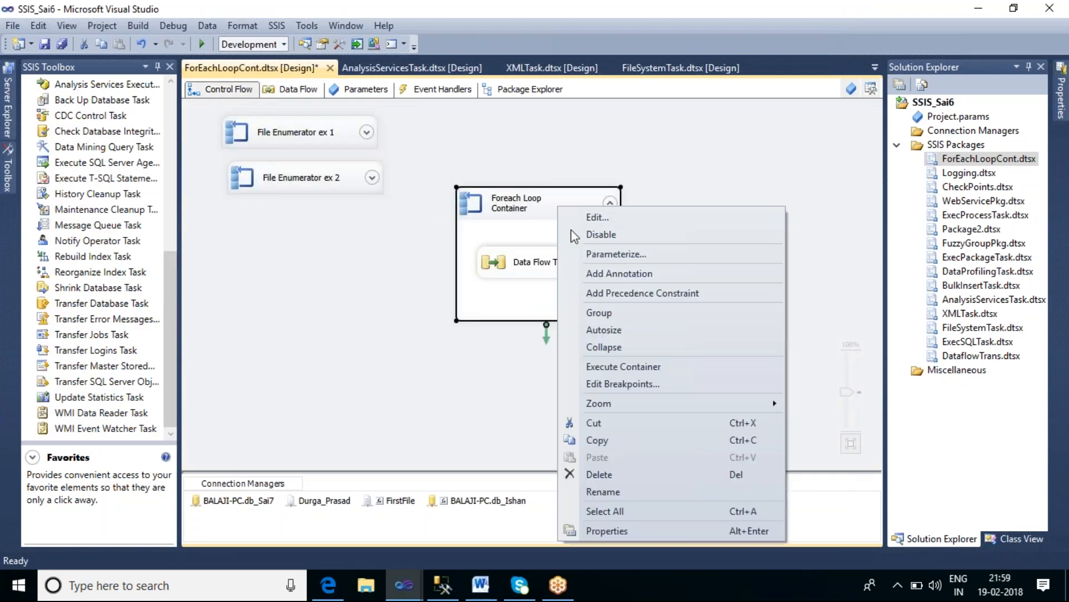
left_click(614, 529)
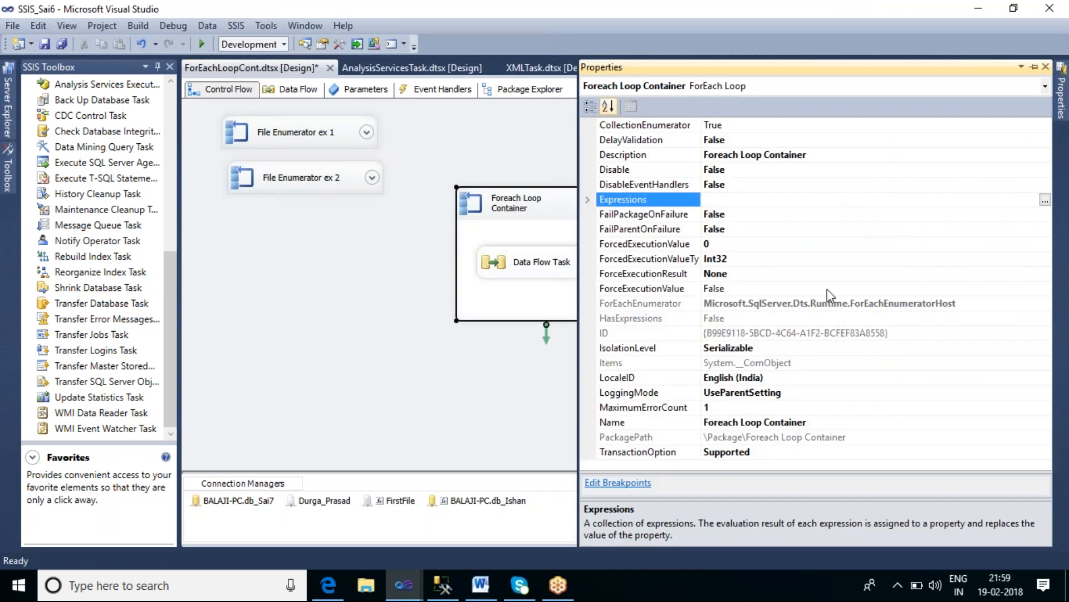
left_click(784, 142)
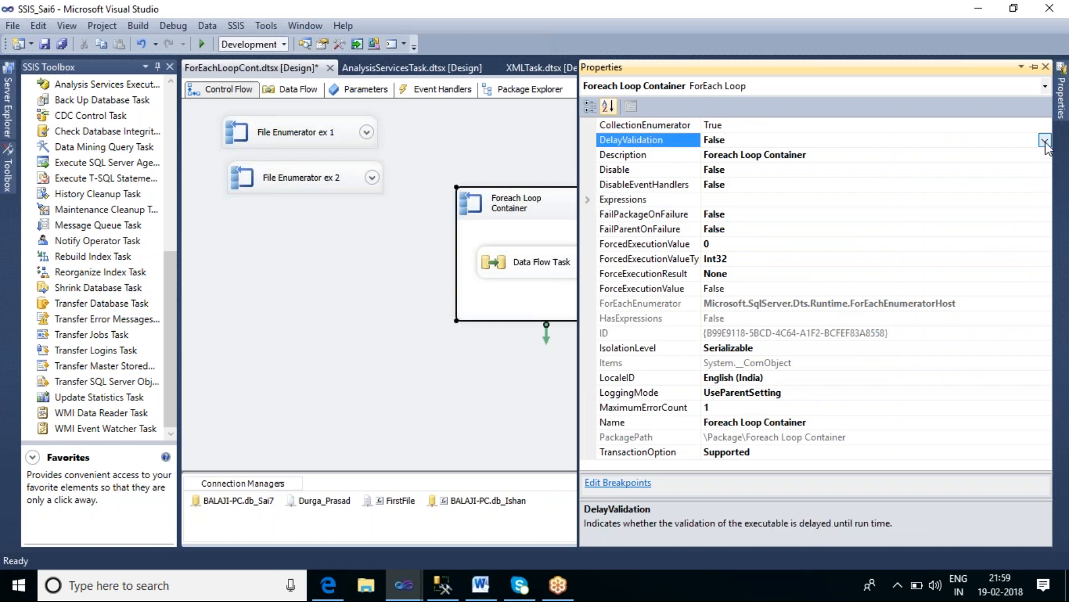
left_click(1045, 141)
left_click(808, 156)
left_click(373, 342)
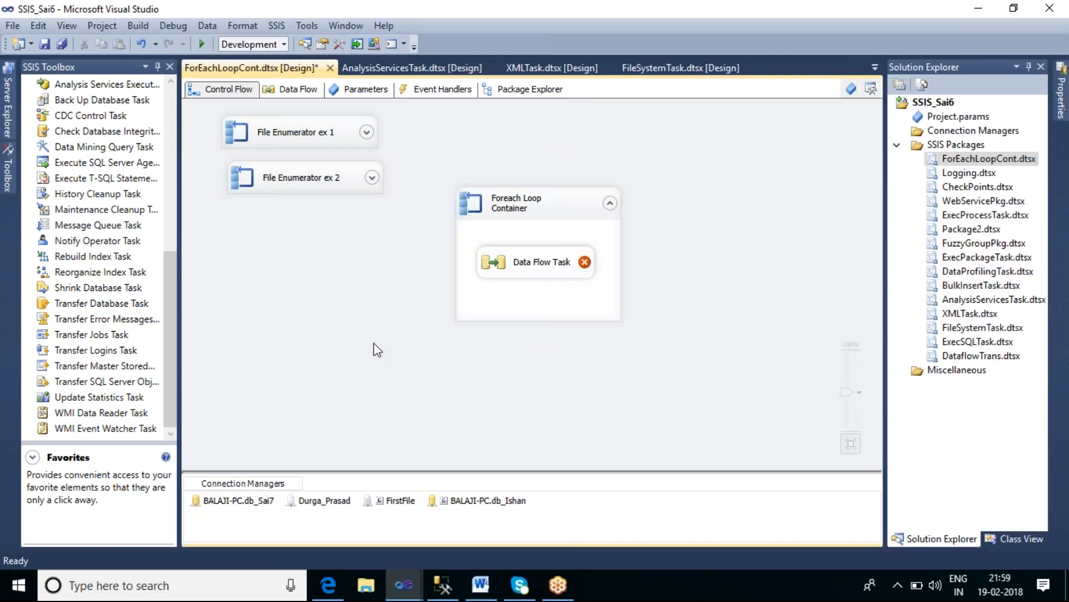
Step: Execute the Foreach Loop Container, save the package, and run it
right_click(560, 206)
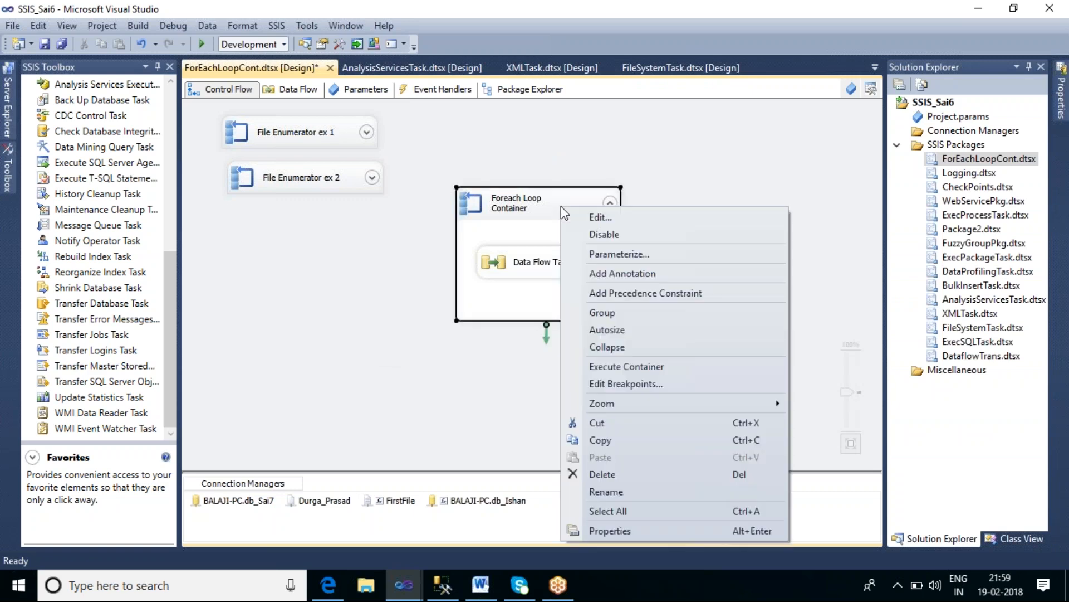
left_click(635, 368)
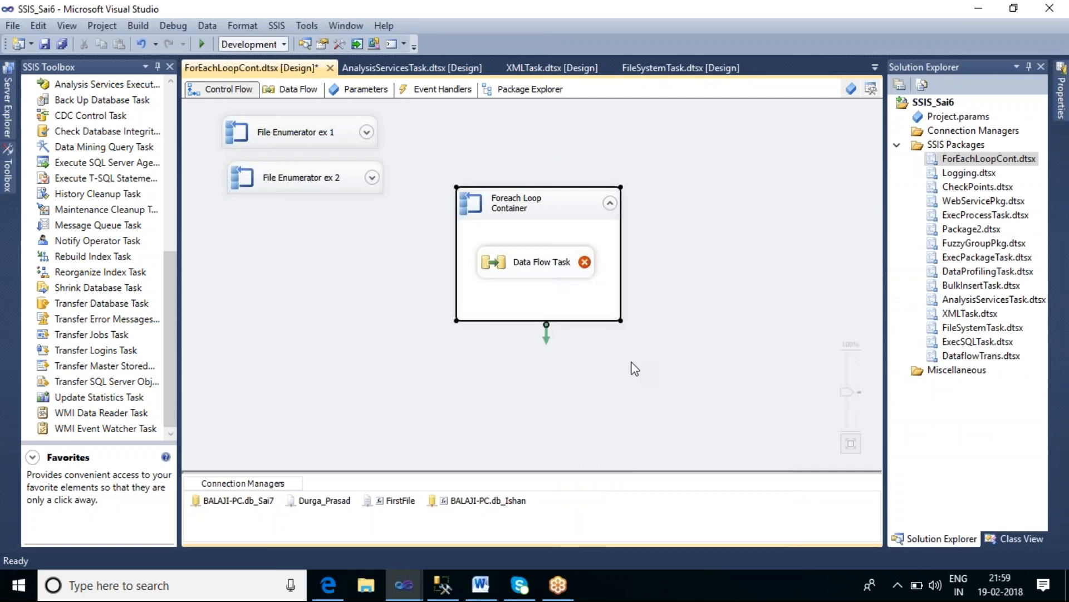
key("ctrl+s")
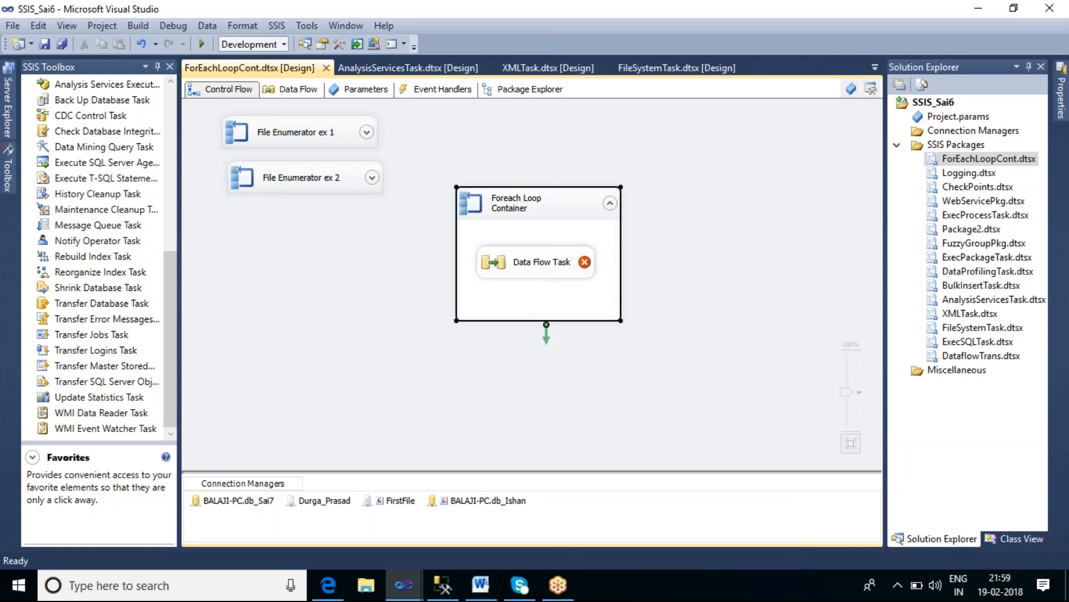
key("F5")
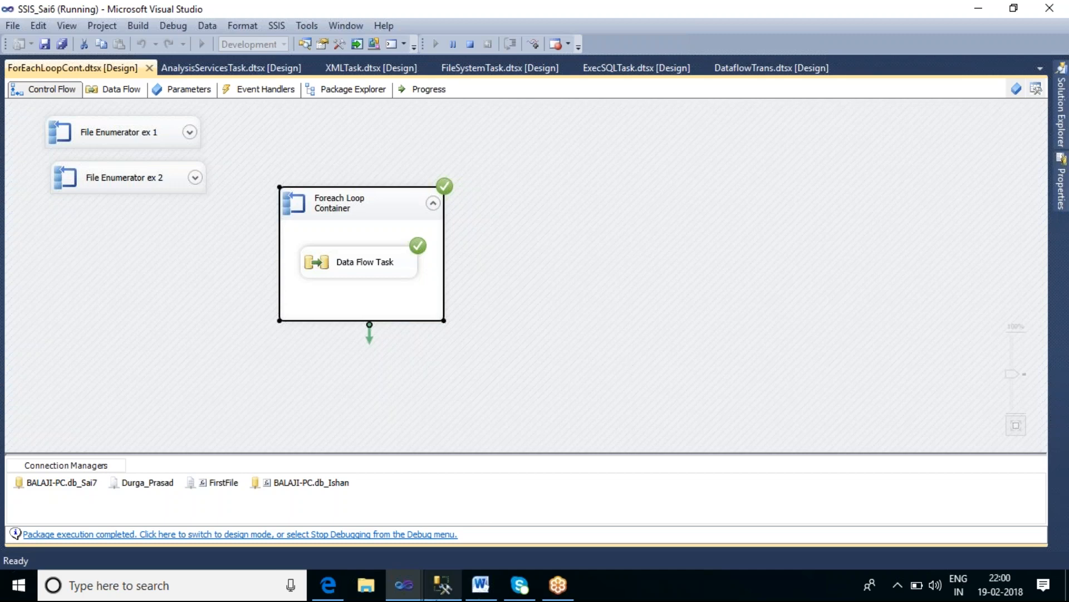
Step: Switch to SQL Server Management Studio and run the select query on tbl_dest01 to check the loaded rows
left_click(443, 585)
left_click(261, 229)
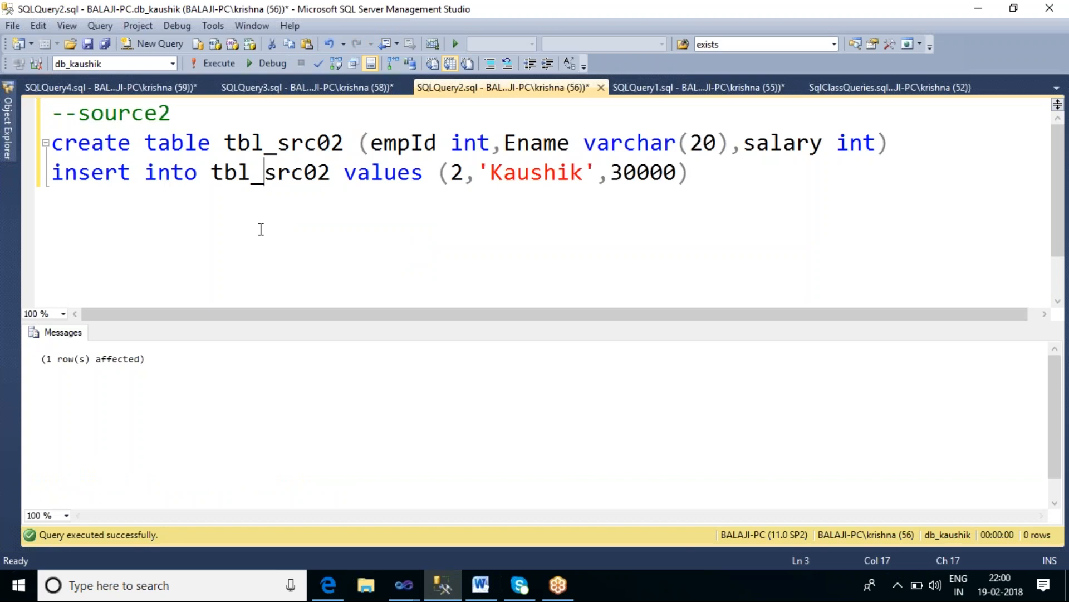
left_click(142, 89)
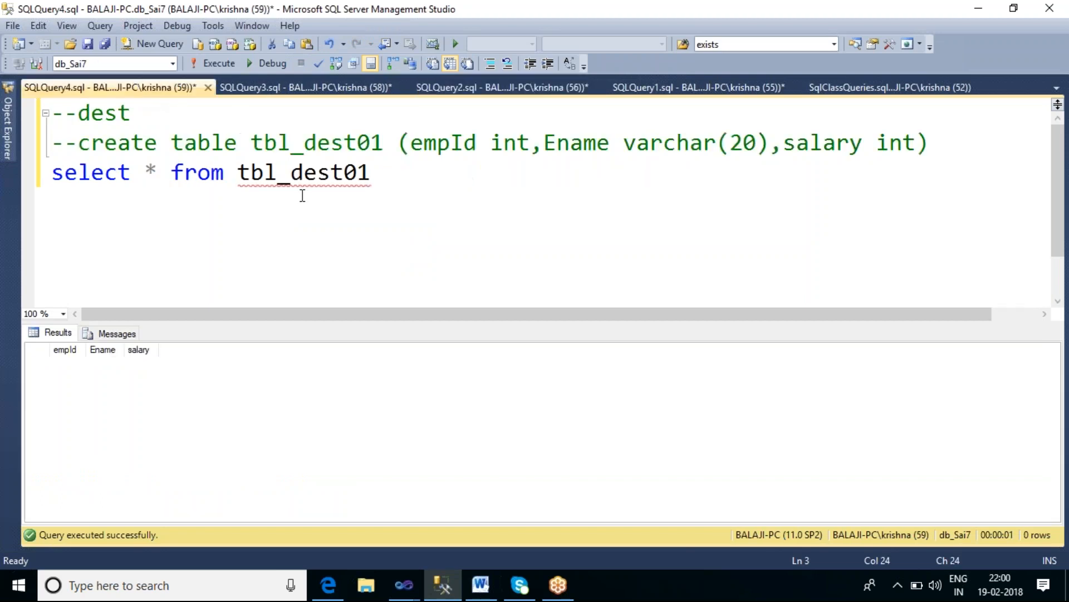
left_click_drag(384, 185, 60, 189)
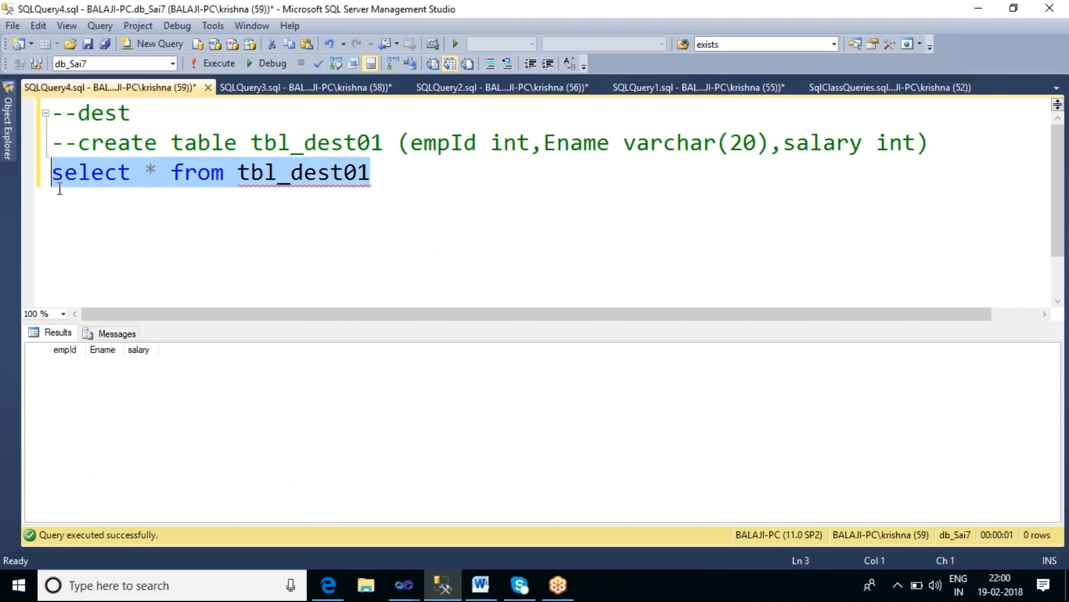
left_click(225, 66)
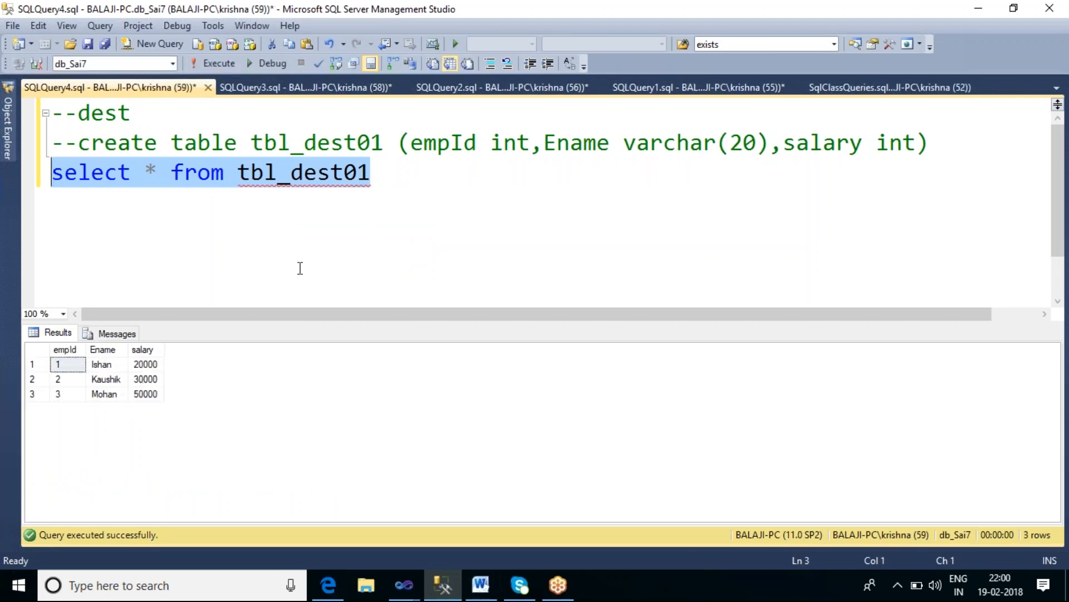
left_click(403, 177)
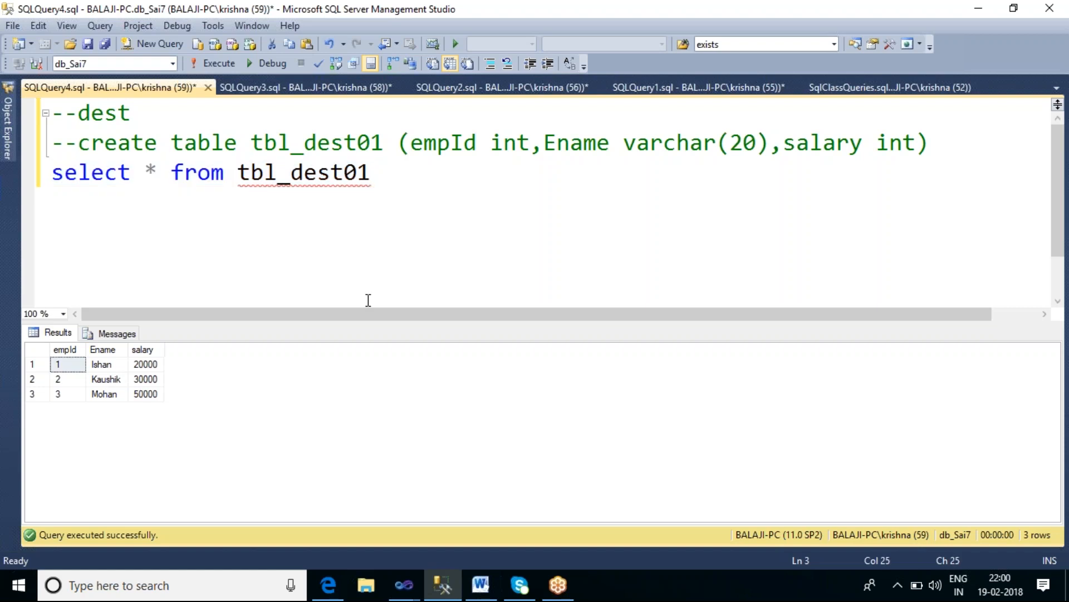
Step: Switch back to Visual Studio and stop debugging the package
mouse_move(404, 590)
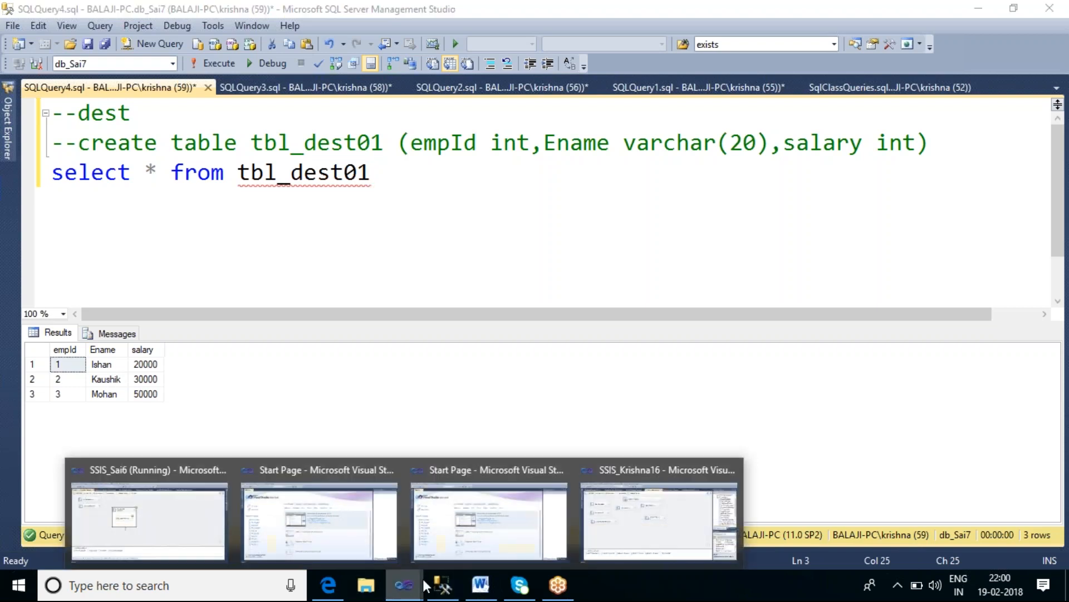
left_click(199, 487)
left_click(504, 278)
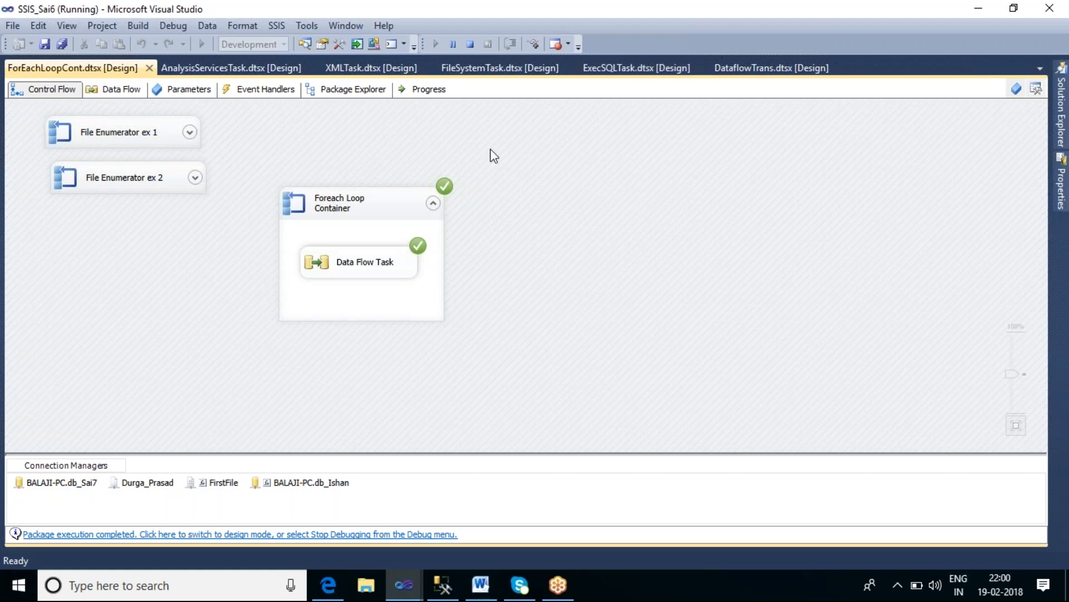
left_click(471, 45)
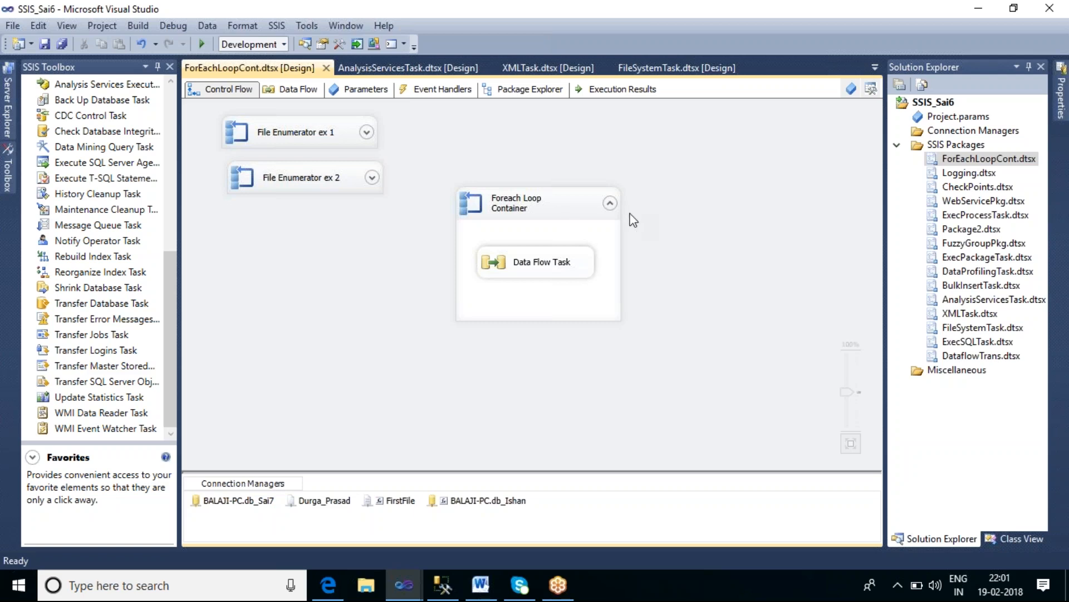
Step: Collapse the existing Foreach Loop Container, move it below the file enumerators, and rename it Item Enumerator
left_click(610, 203)
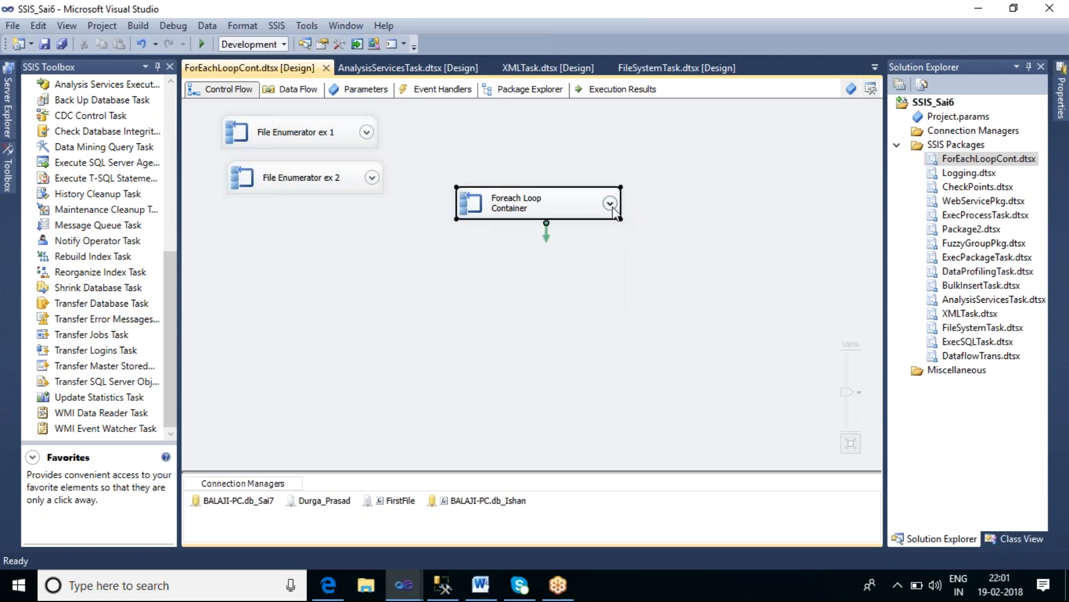
left_click_drag(554, 202, 308, 236)
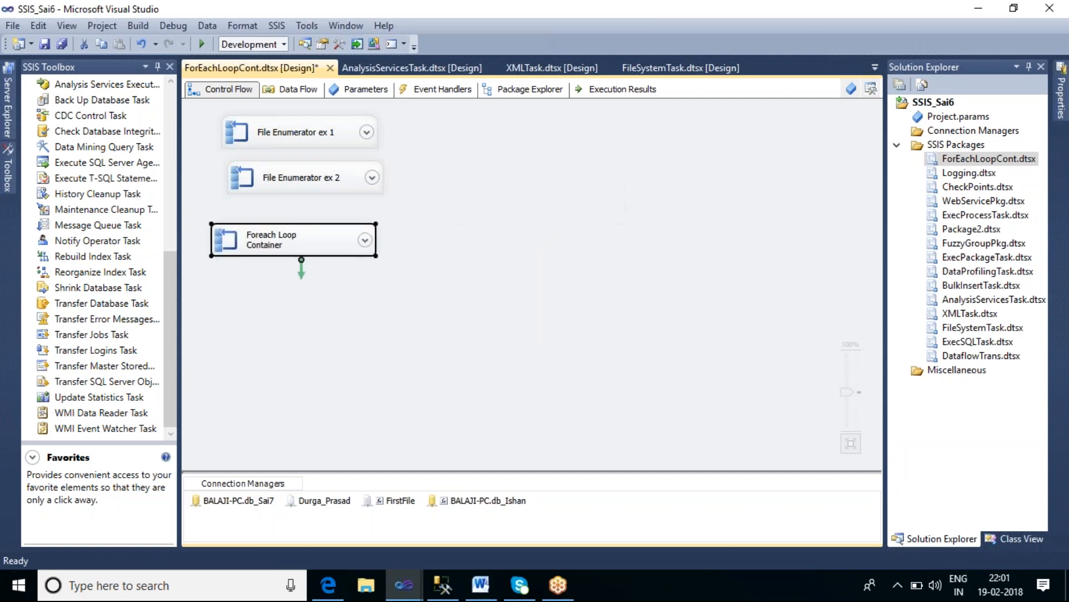
left_click(272, 249)
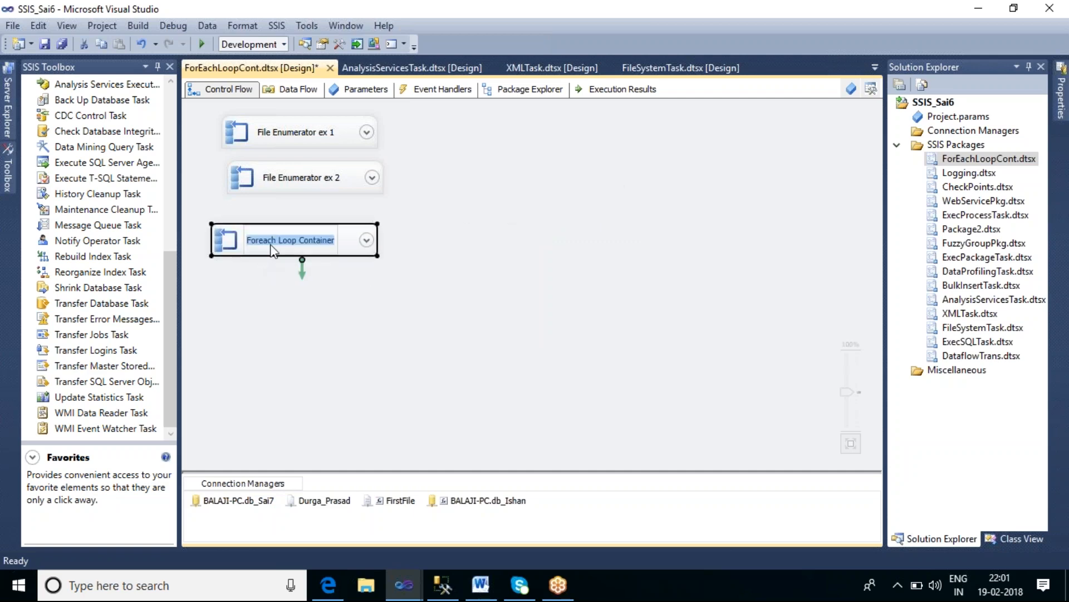
type("Item Enumerator")
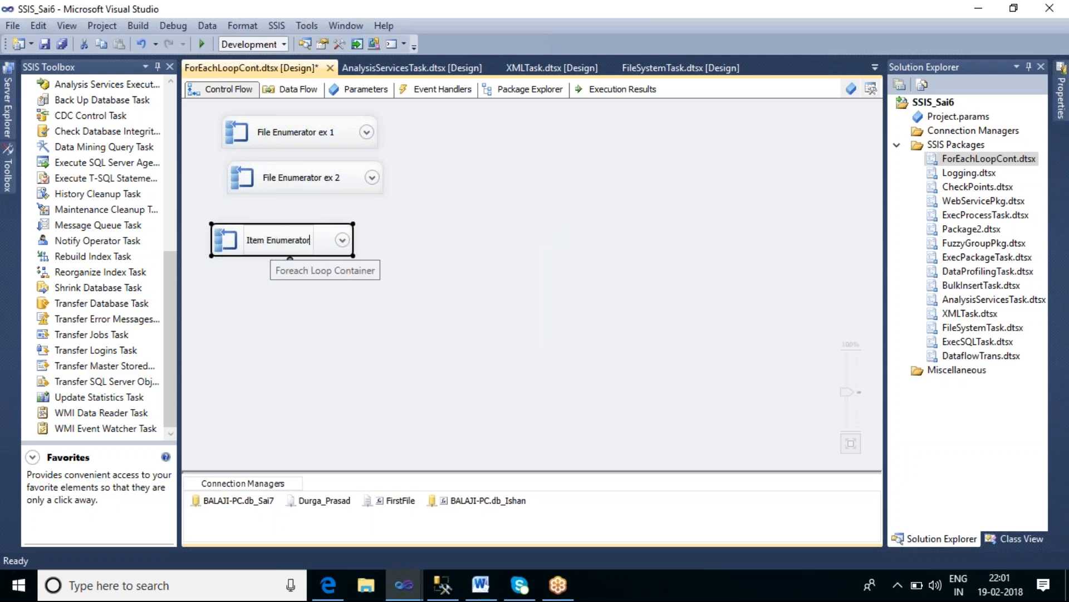
left_click(304, 340)
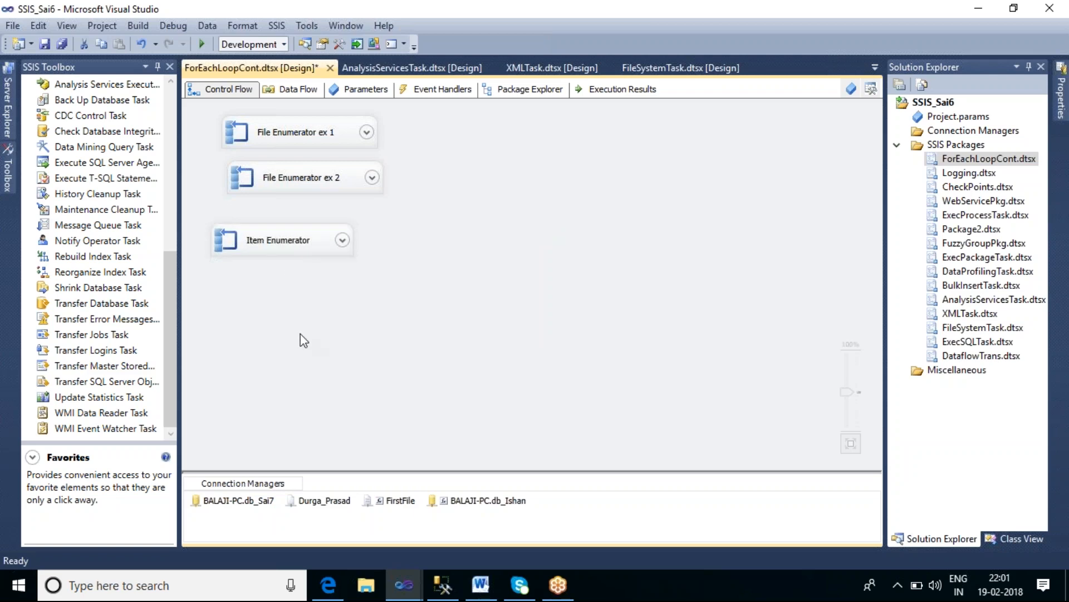
Step: Add a new Foreach Loop Container to the control flow and open its editor
left_click_drag(167, 267, 454, 126)
double_click(540, 146)
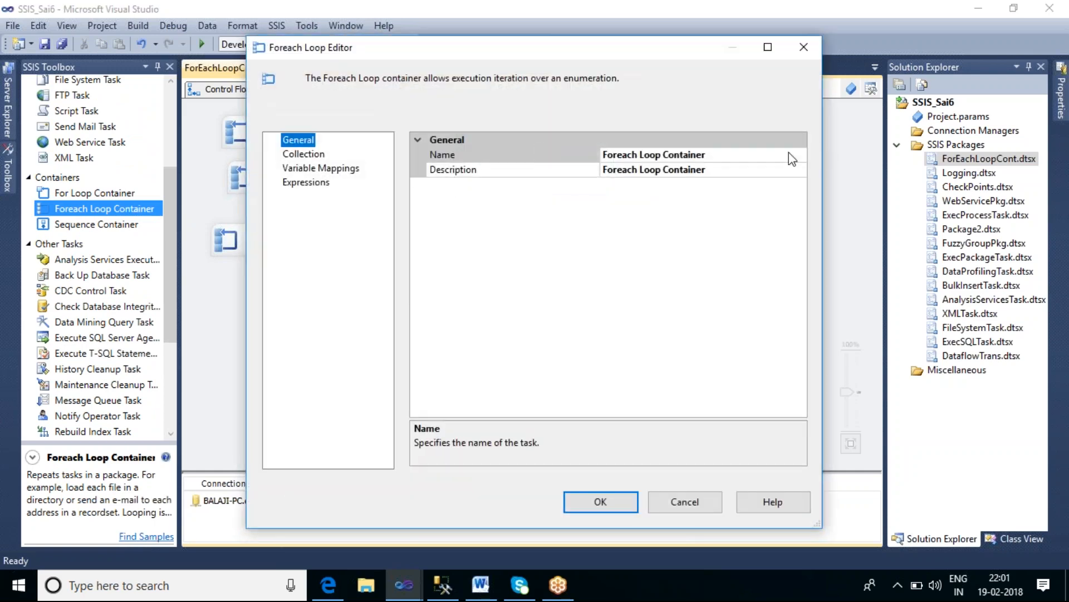
left_click(789, 154)
left_click(794, 170)
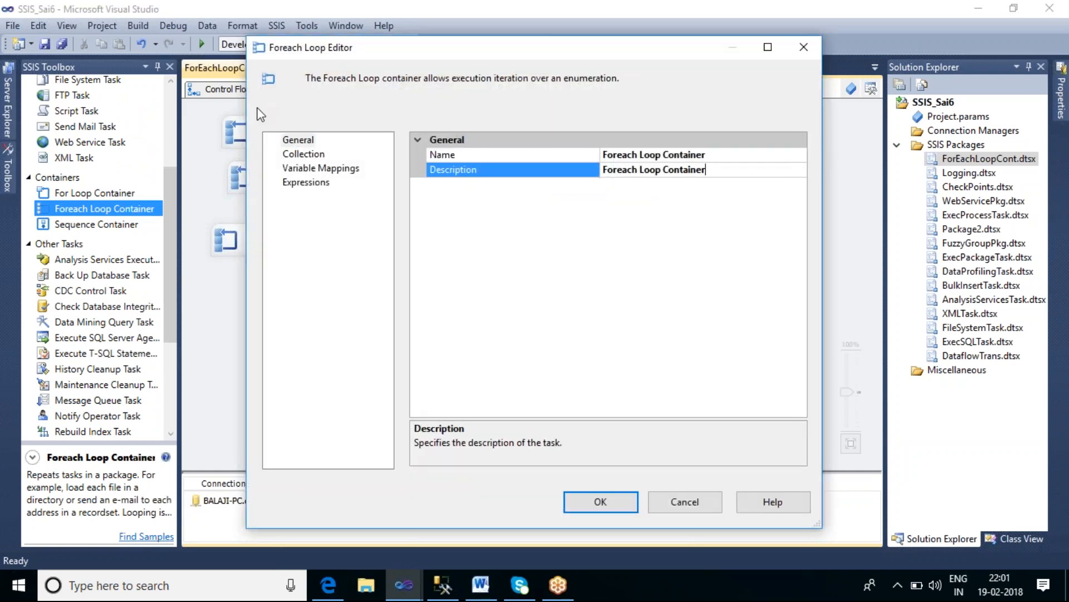
Step: Set the loop's collection enumerator to Foreach ADO.NET Schema Rowset Enumerator
left_click(302, 155)
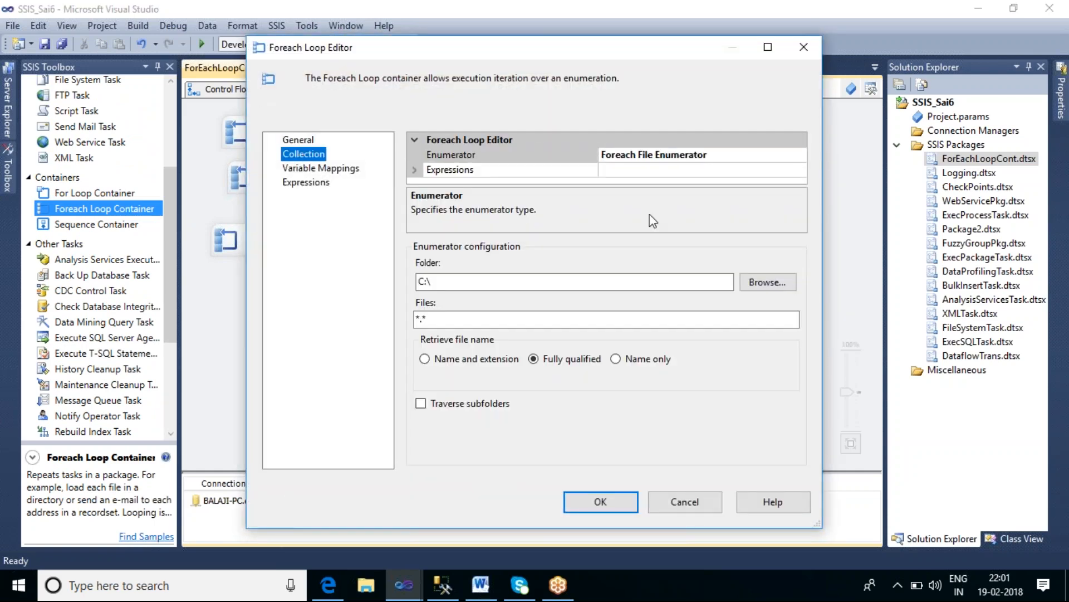
left_click(765, 158)
left_click(800, 155)
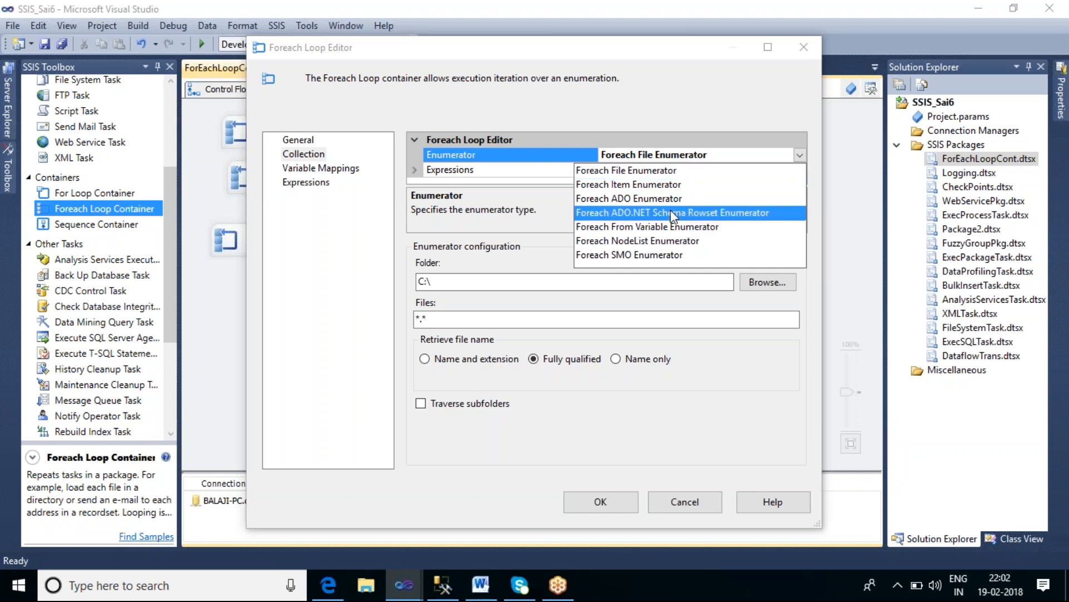
left_click(672, 214)
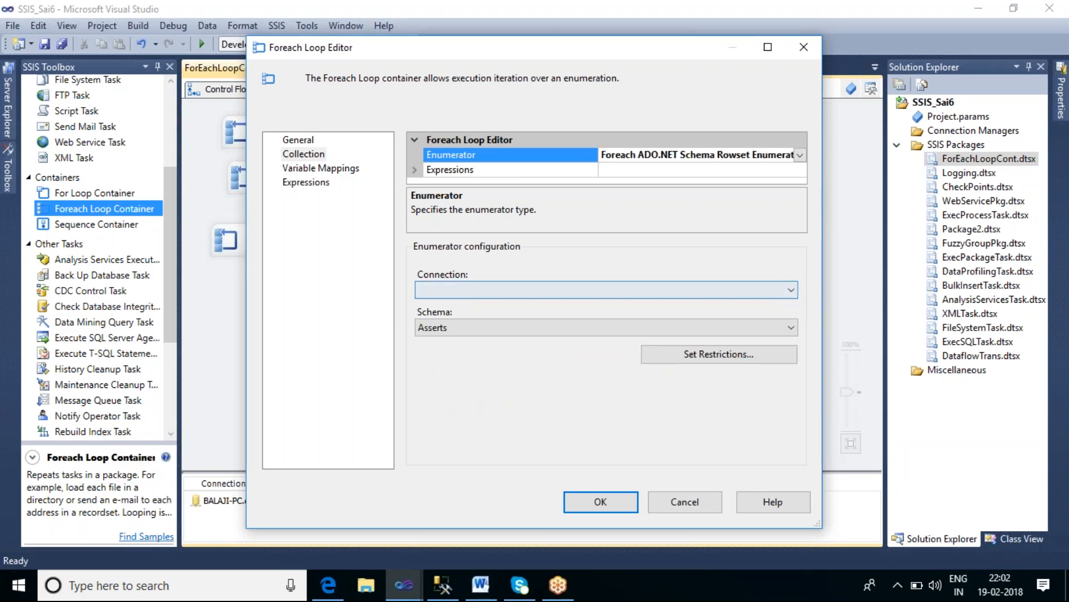
Step: Start a new enumerator connection and set its provider to .Net Providers for OleDb\SQL Server Native Client 11.0
left_click(791, 290)
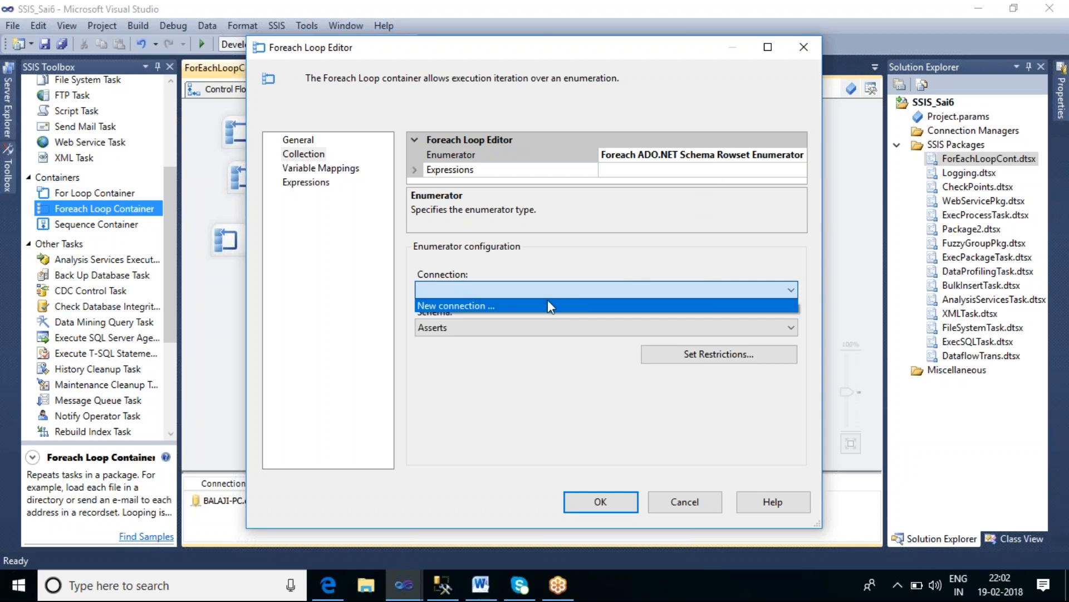
left_click(507, 308)
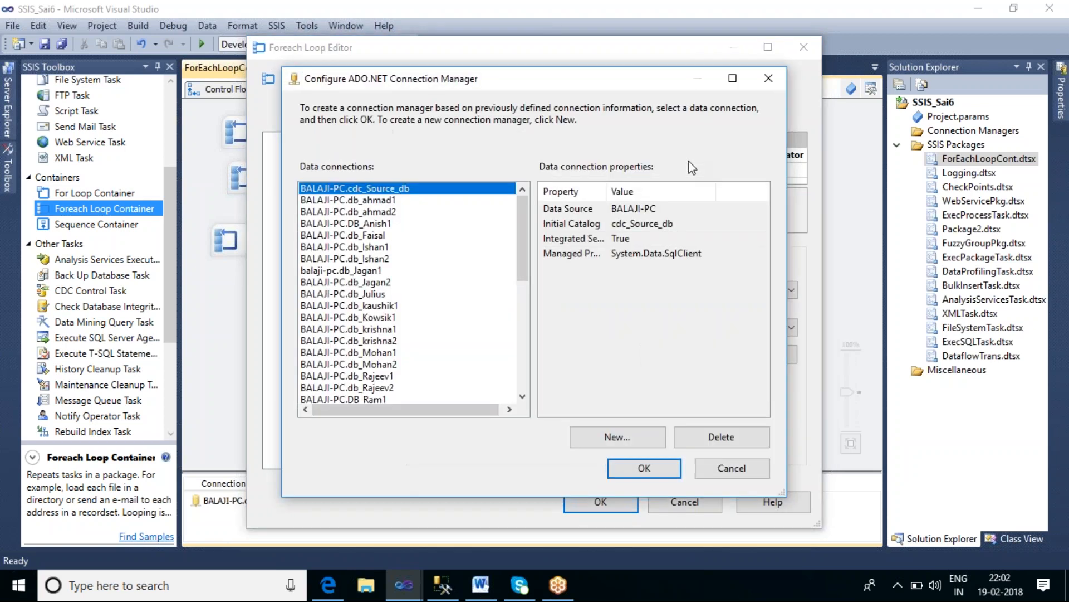
left_click(603, 438)
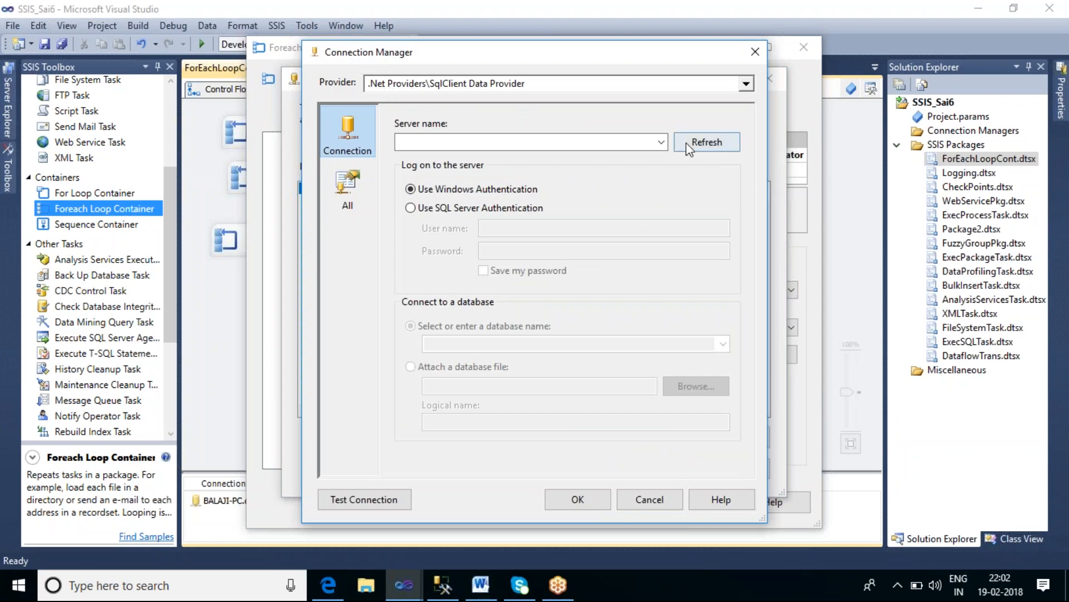
left_click(744, 85)
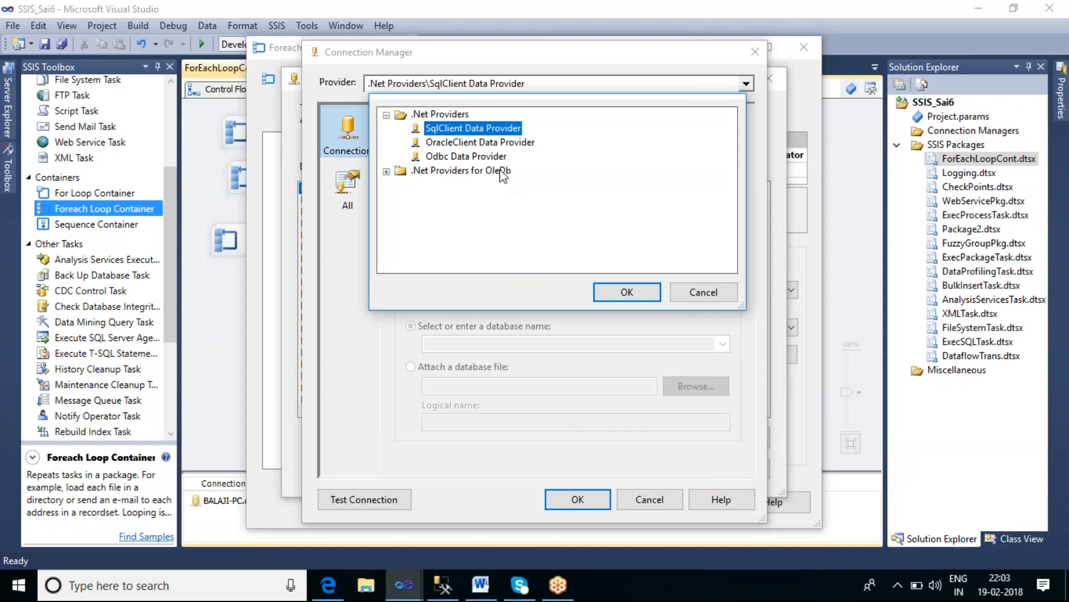
left_click(387, 171)
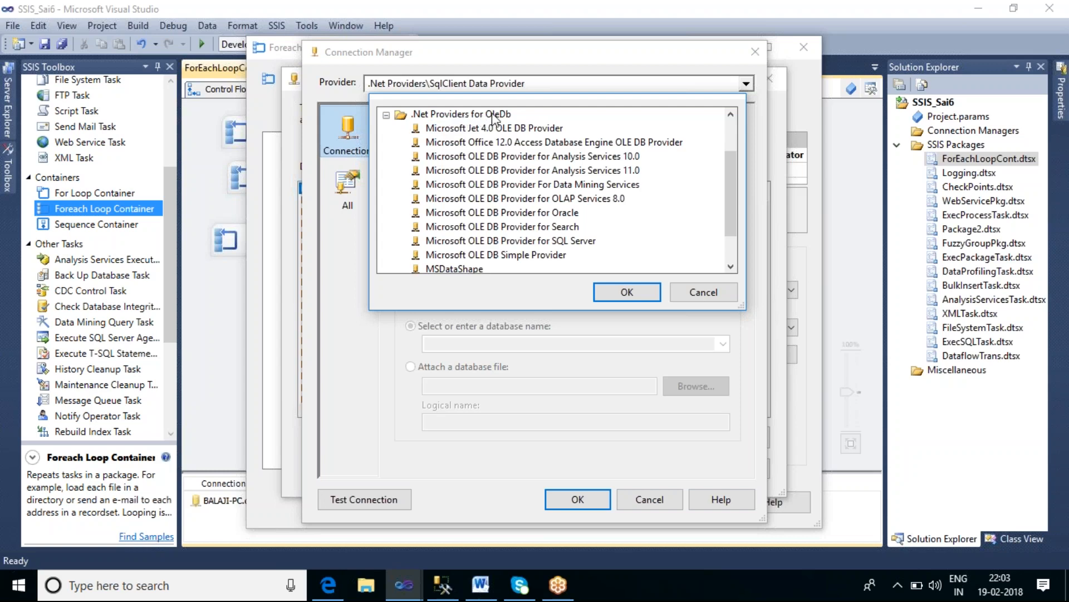
left_click_drag(735, 180, 740, 209)
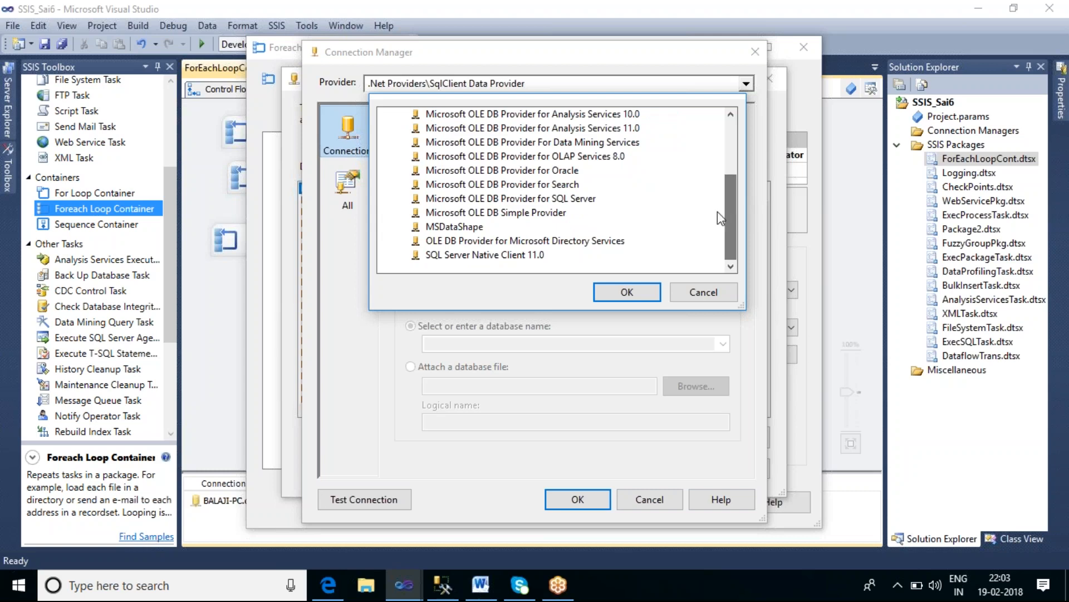
left_click(500, 257)
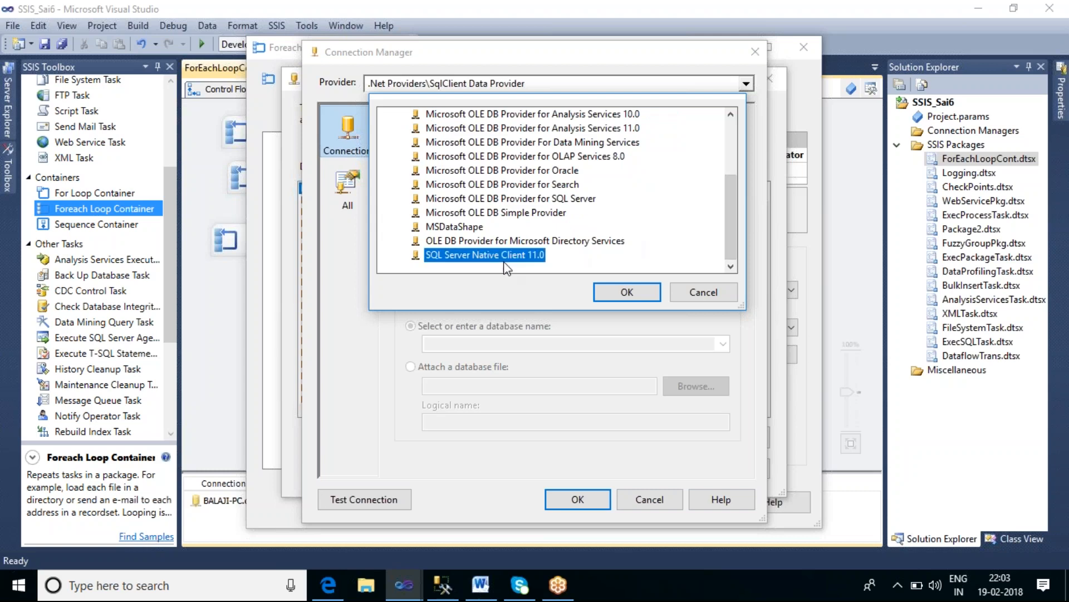
left_click(626, 293)
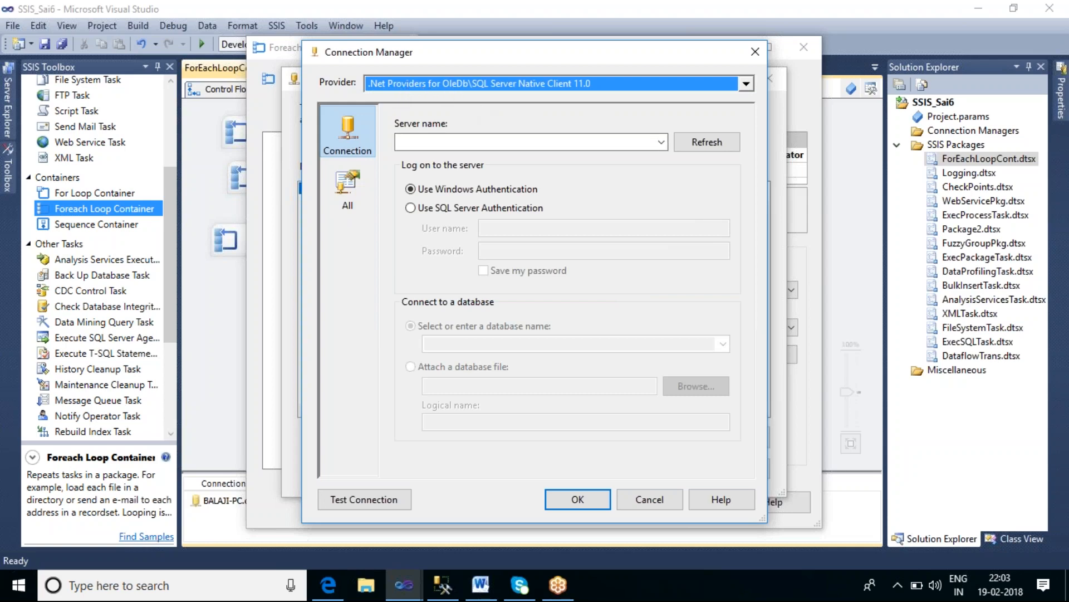
Step: Set the connection's server name to Balaji-PC and its database to db_Sai7
left_click(638, 142)
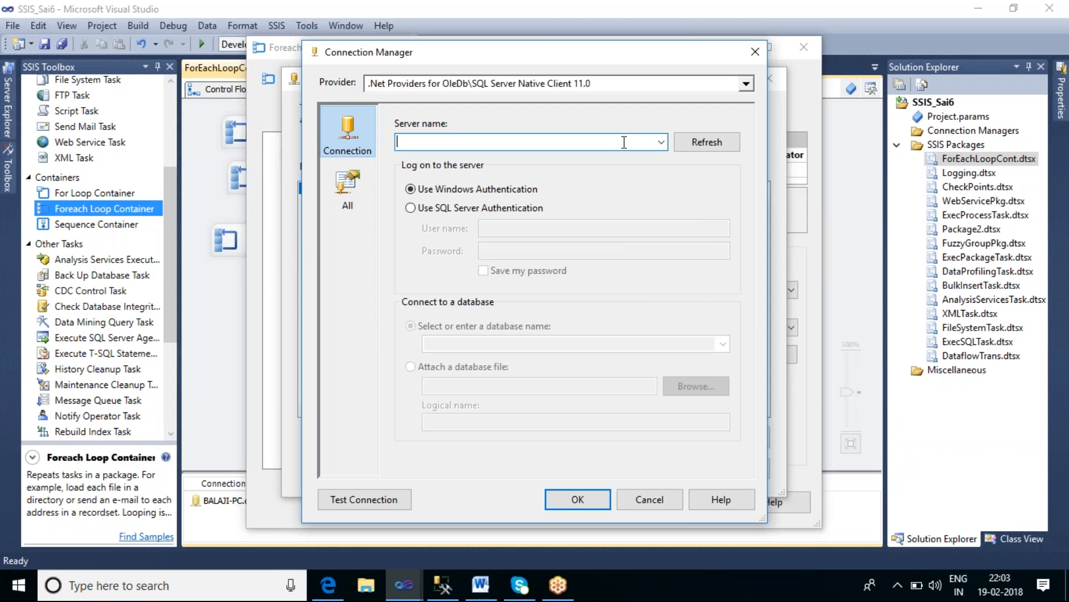
type("Balaji")
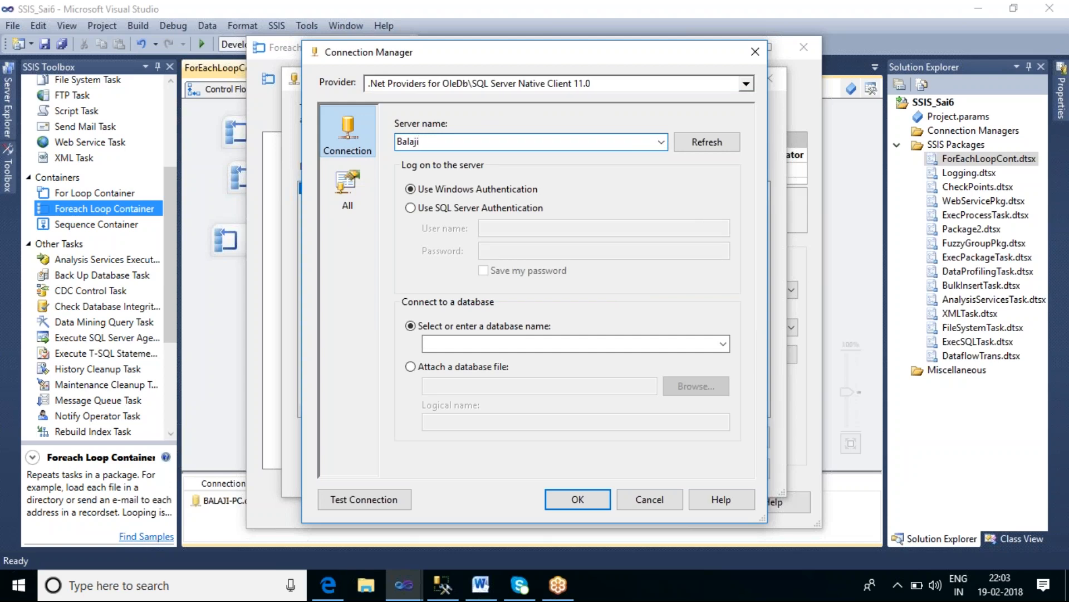
type("-PC")
left_click(723, 344)
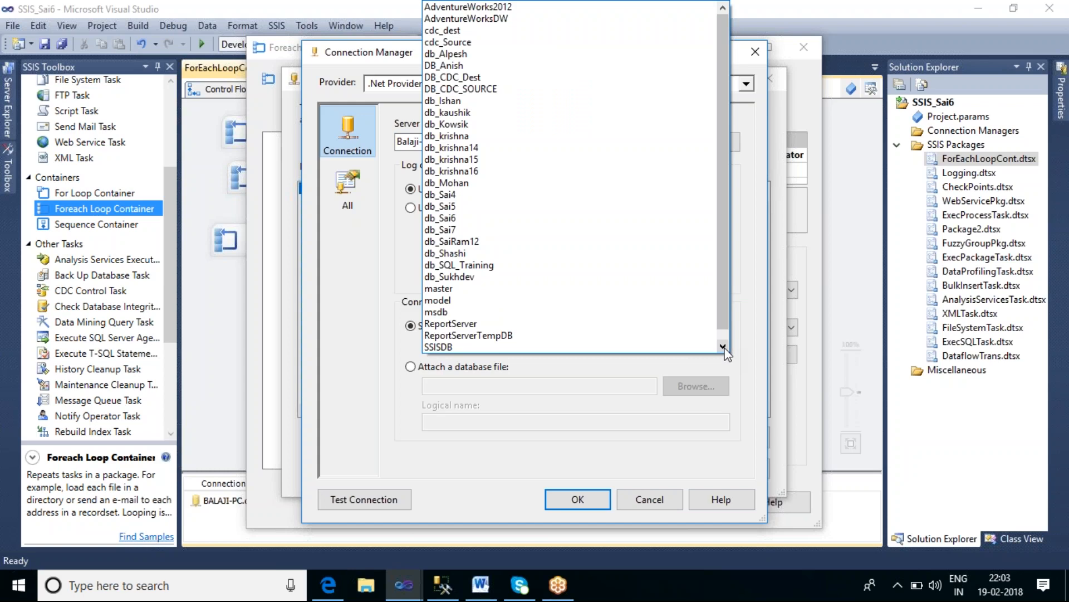
left_click(483, 228)
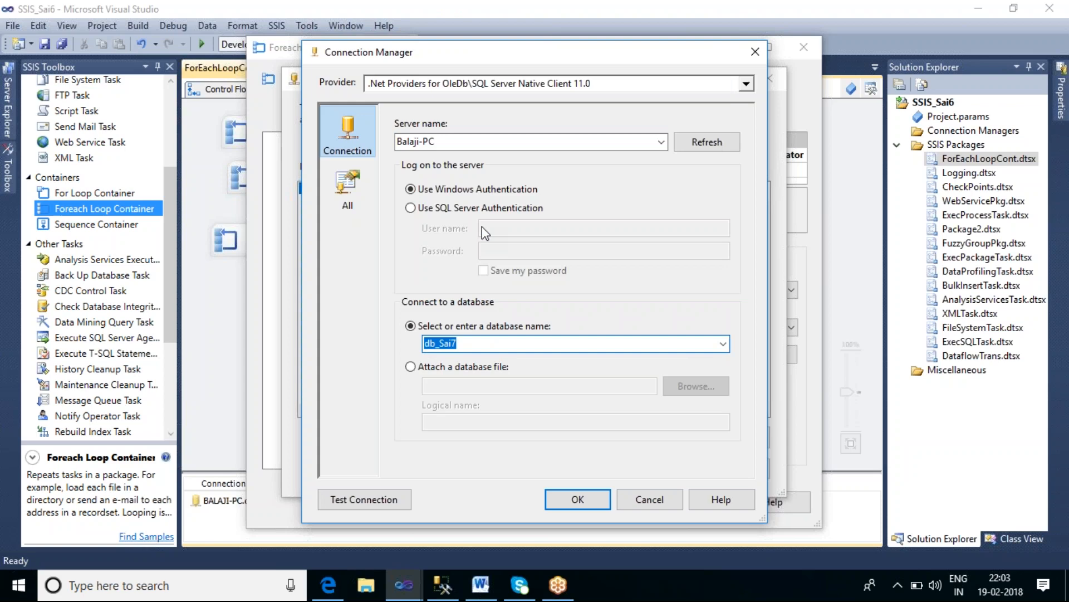
Step: Test the new connection and confirm it as the enumerator's connection
left_click(383, 500)
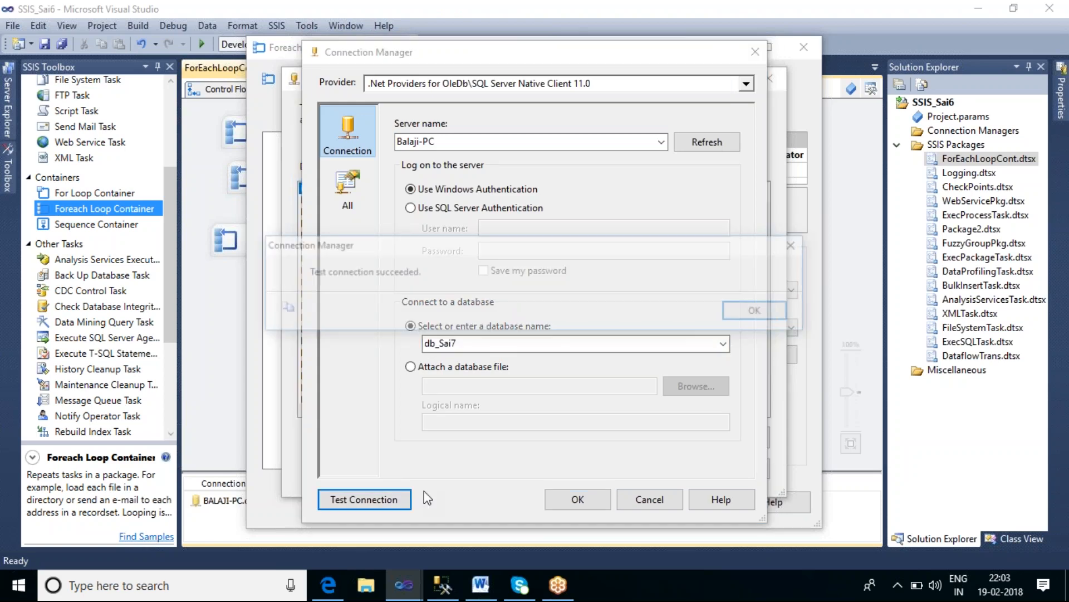
left_click(770, 312)
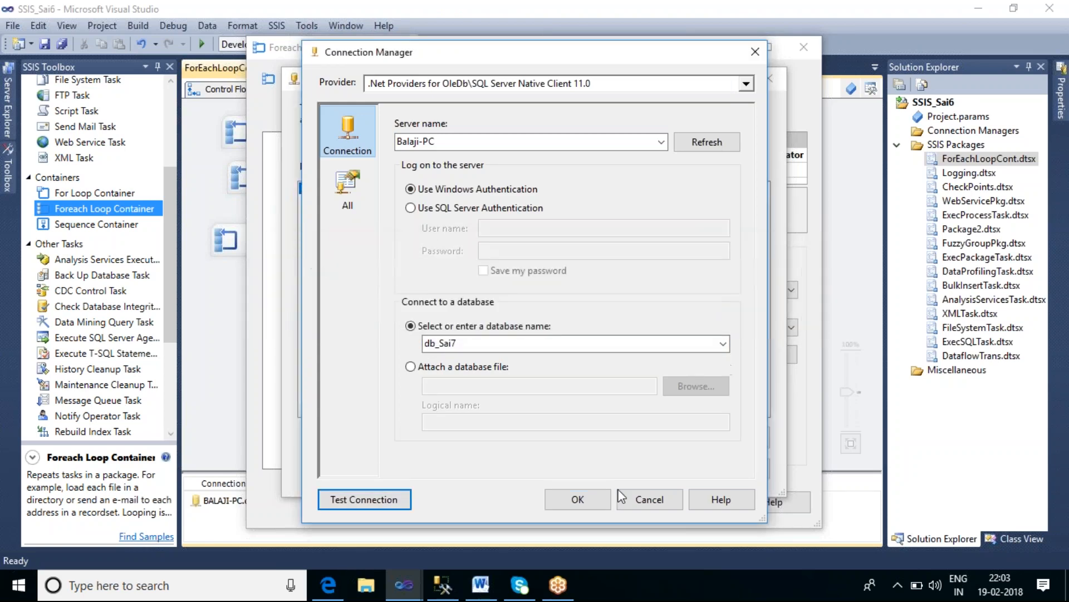
left_click(582, 497)
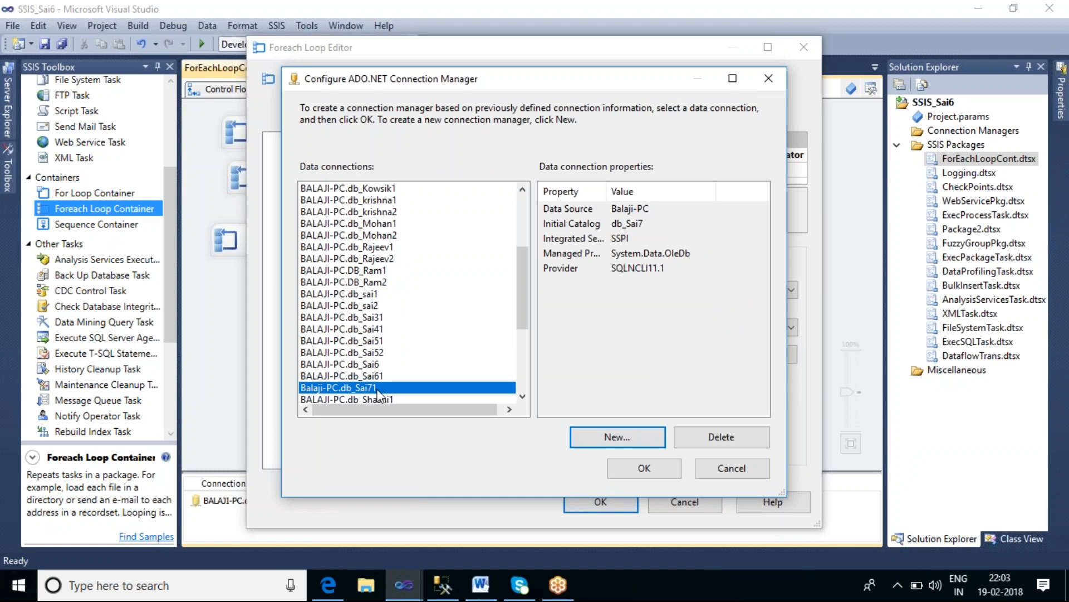
left_click(651, 468)
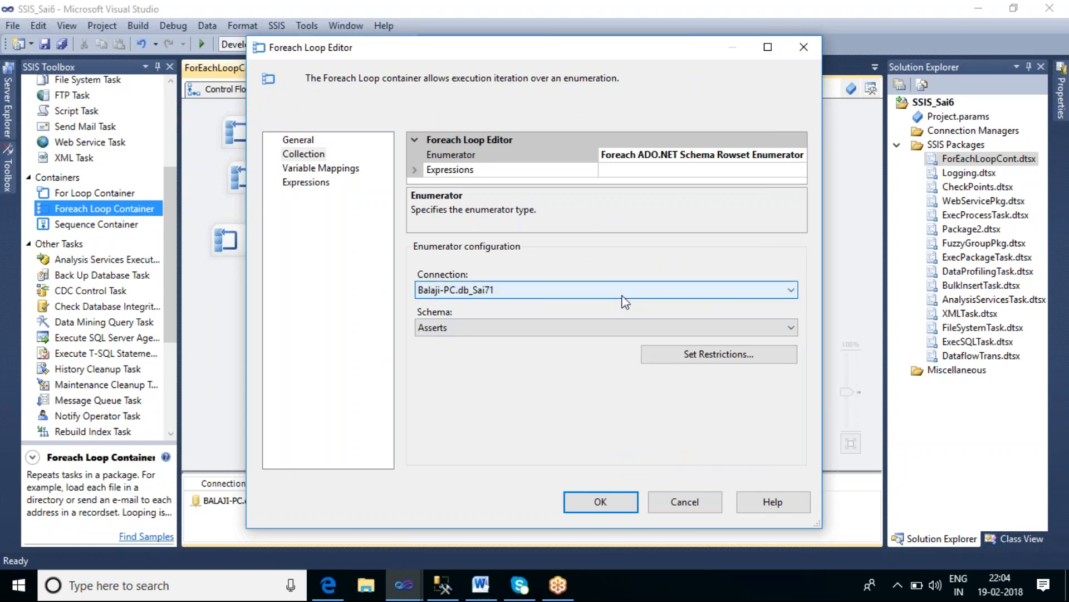
Step: Set the enumerator schema to Tables and open its restriction options without setting any
left_click(782, 329)
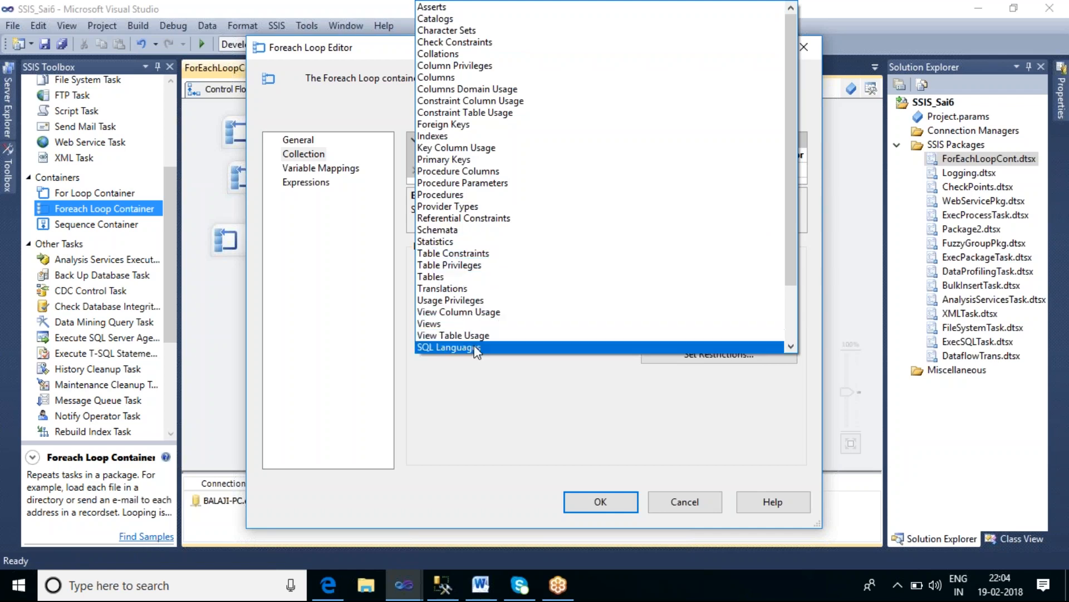
scroll(525, 286, "down", 2)
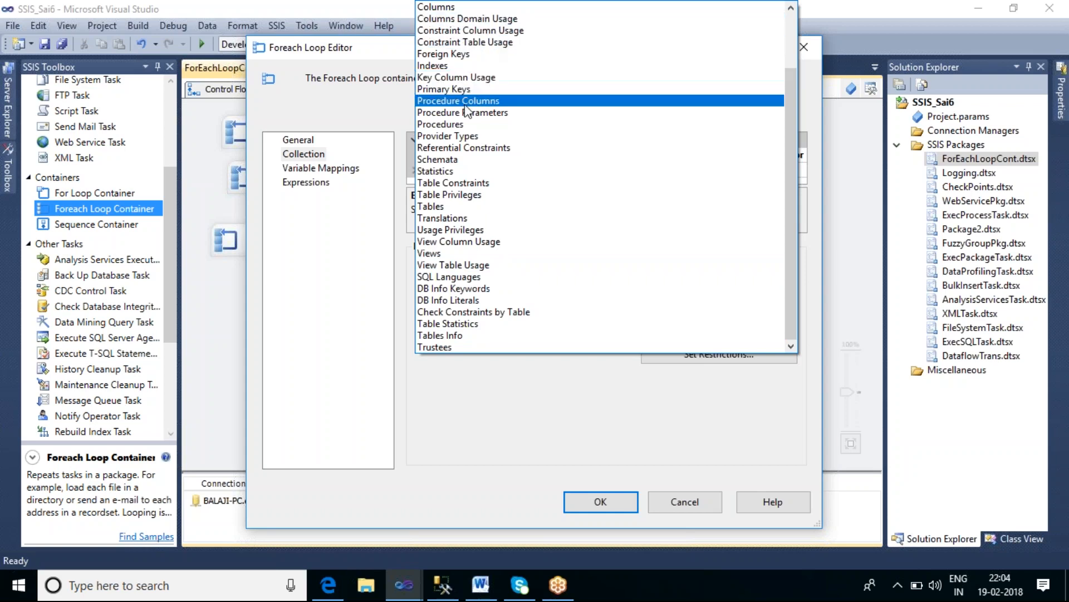
left_click(454, 205)
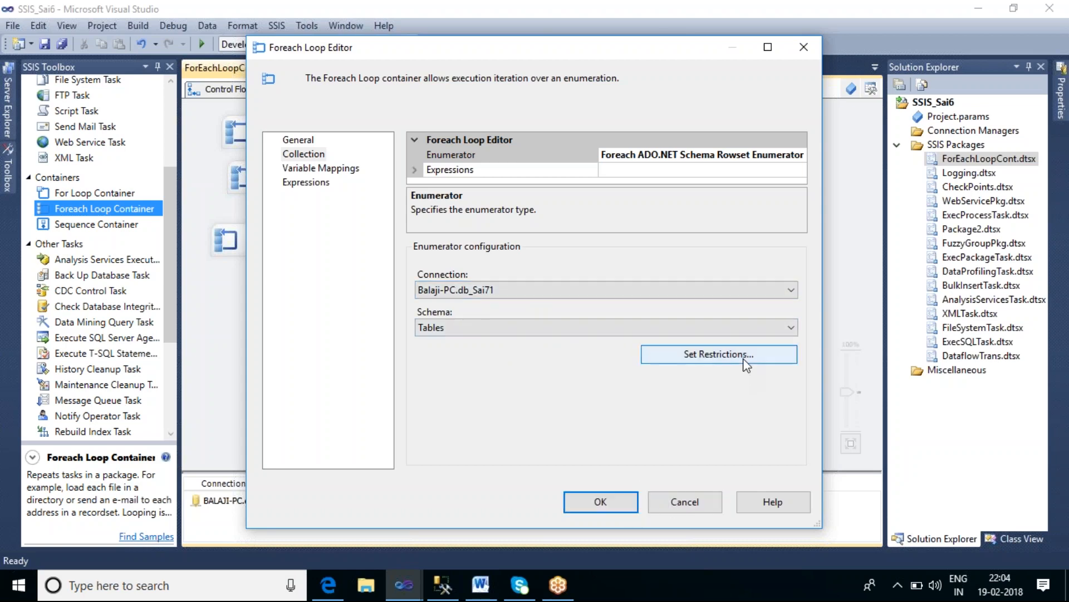
left_click(709, 360)
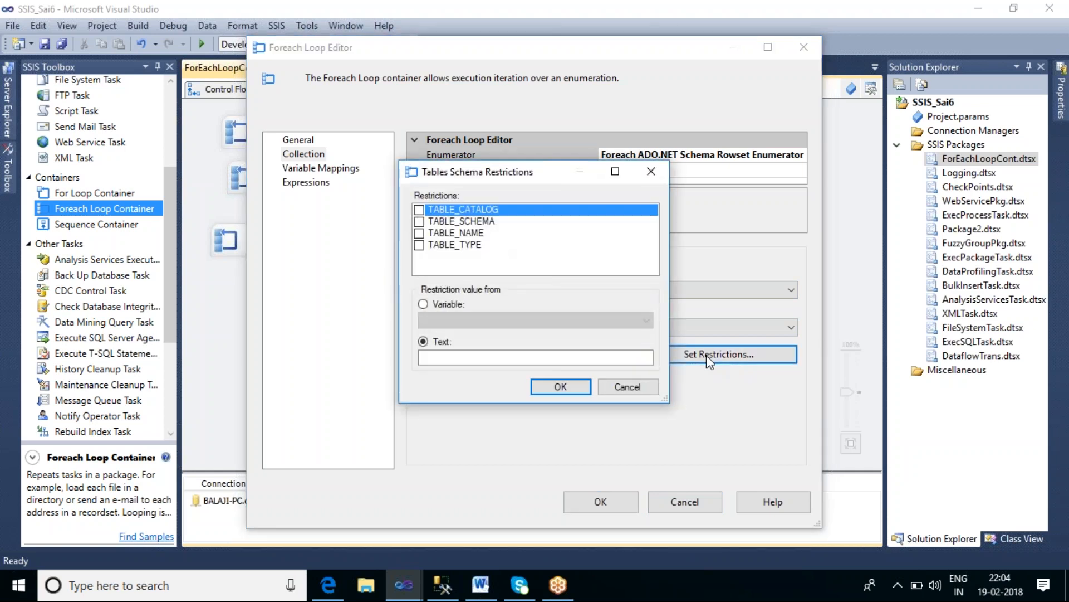
left_click_drag(552, 172, 292, 168)
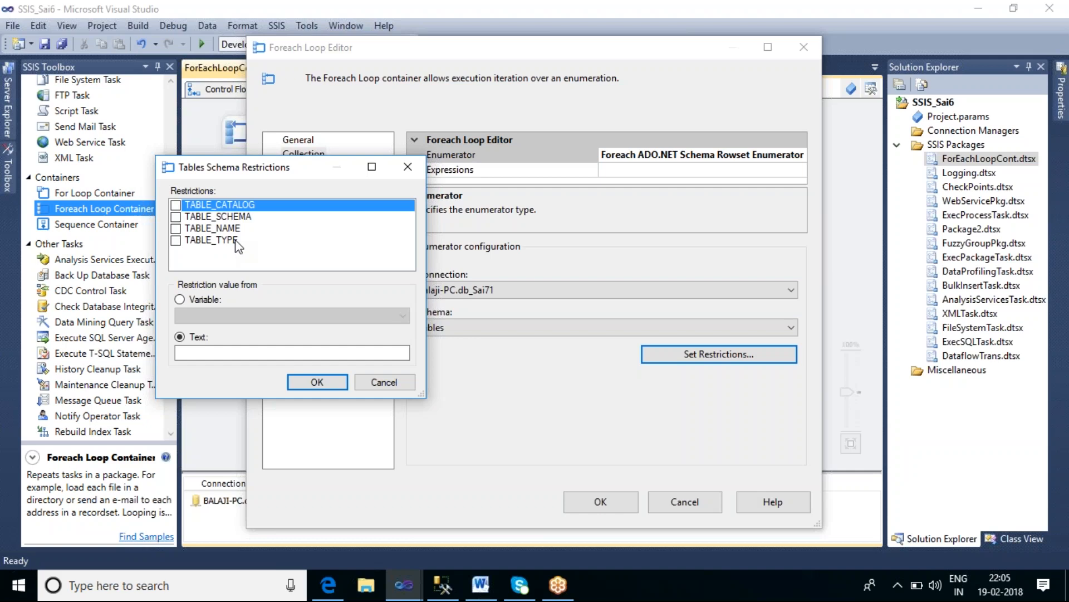
left_click(385, 382)
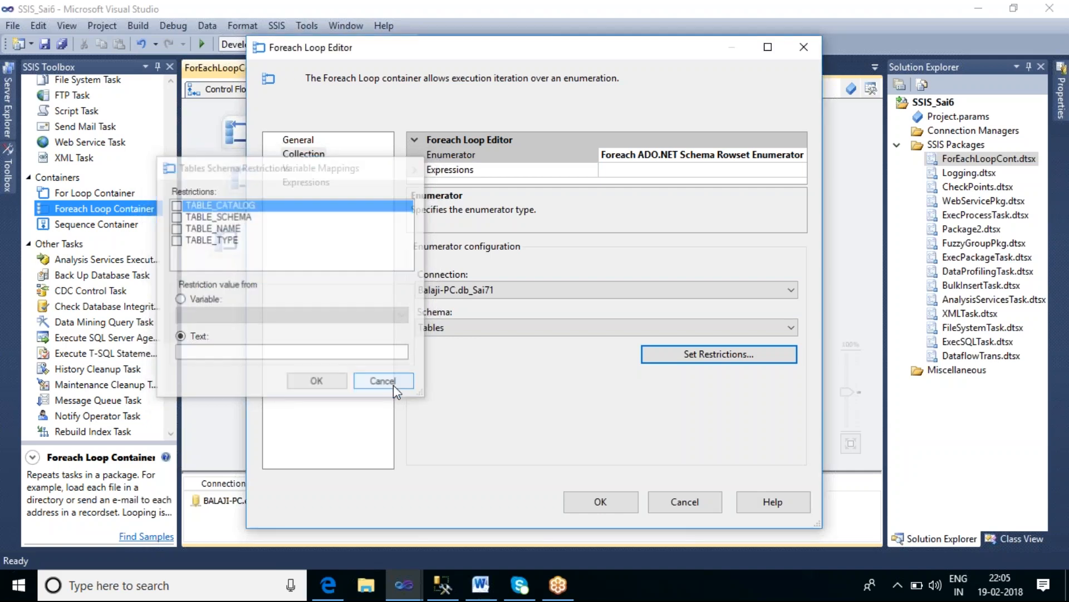
left_click(727, 368)
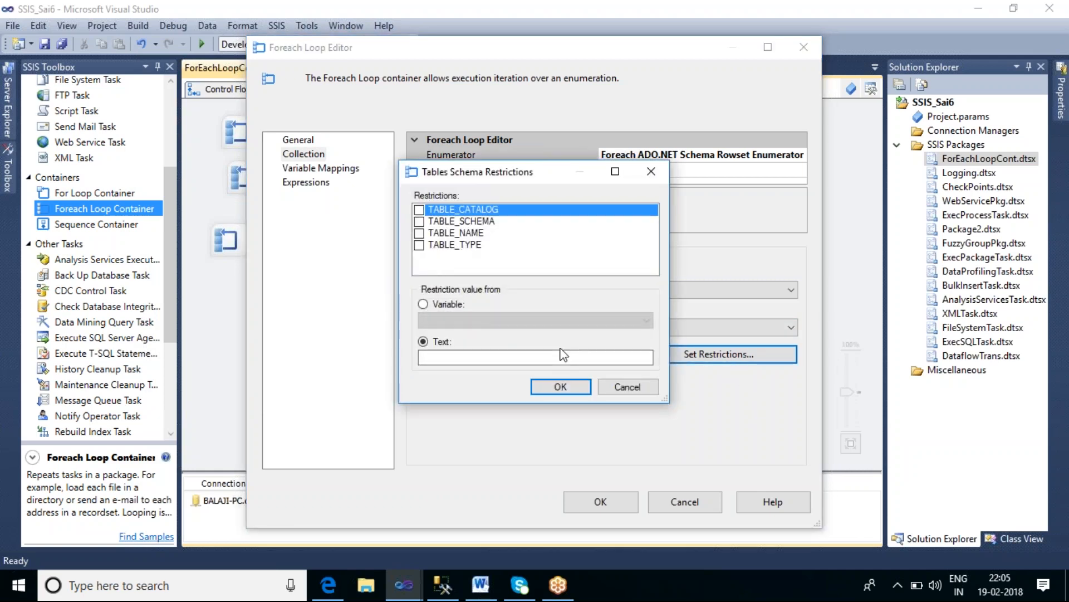
left_click(619, 388)
Step: Try the Primary Keys schema and its restrictions, then return the schema to Tables
left_click(527, 329)
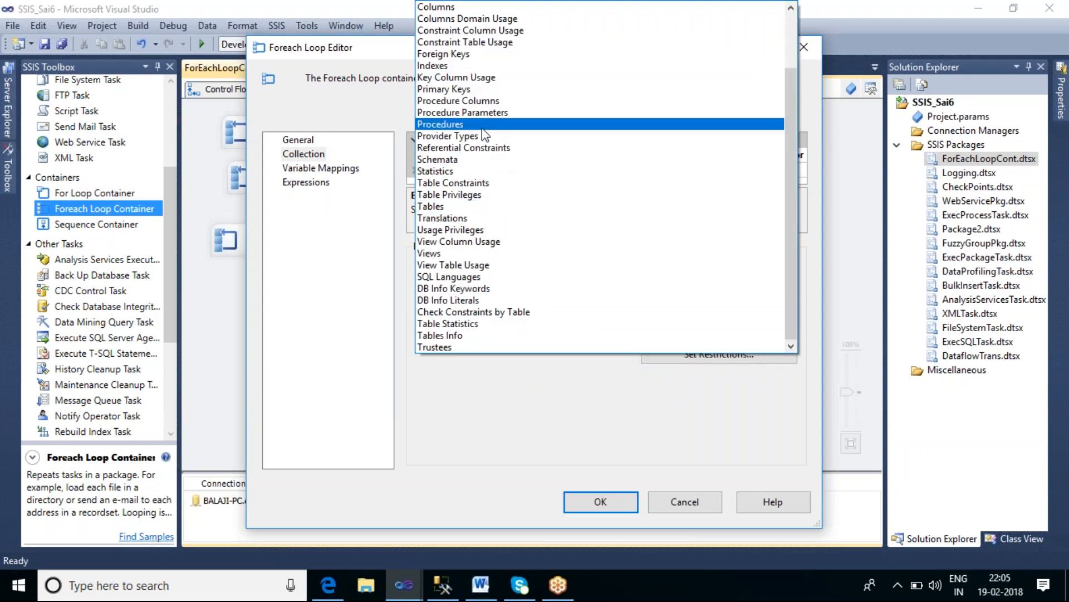
left_click(462, 89)
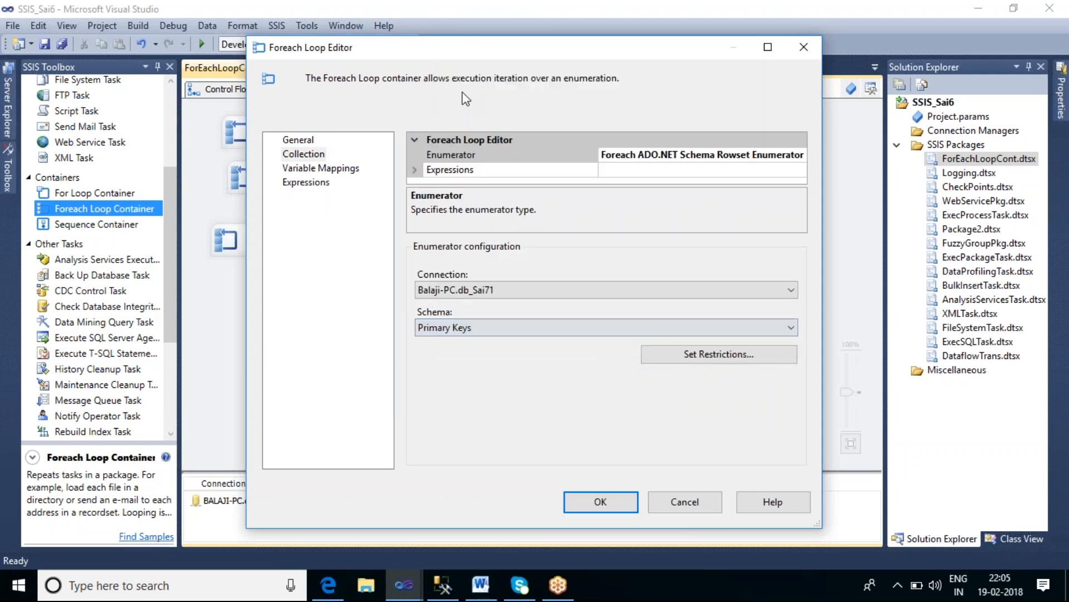
left_click(703, 359)
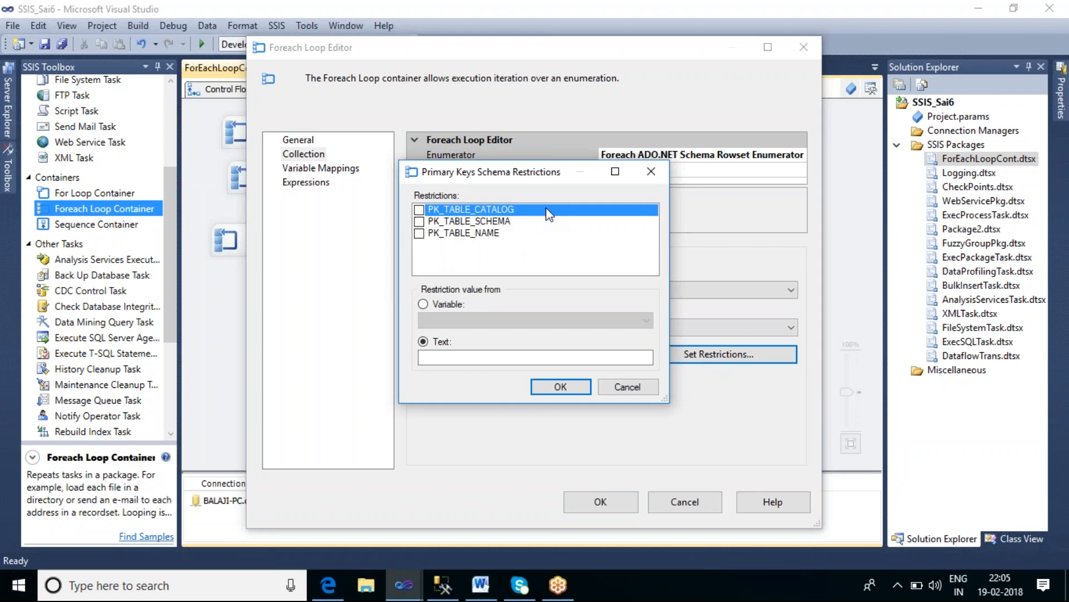
left_click(619, 389)
left_click(548, 328)
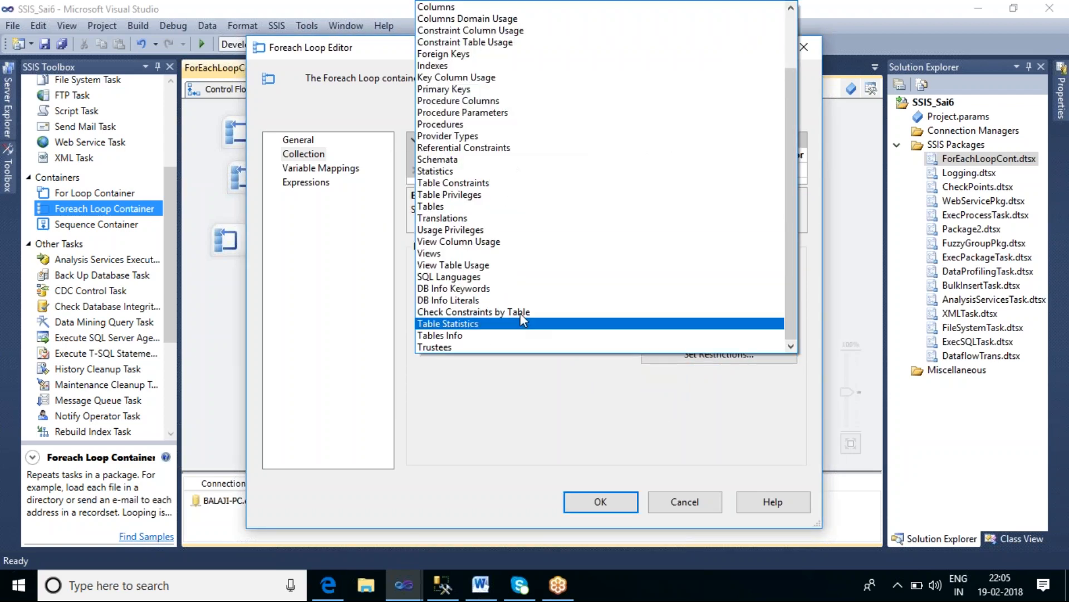
left_click(447, 206)
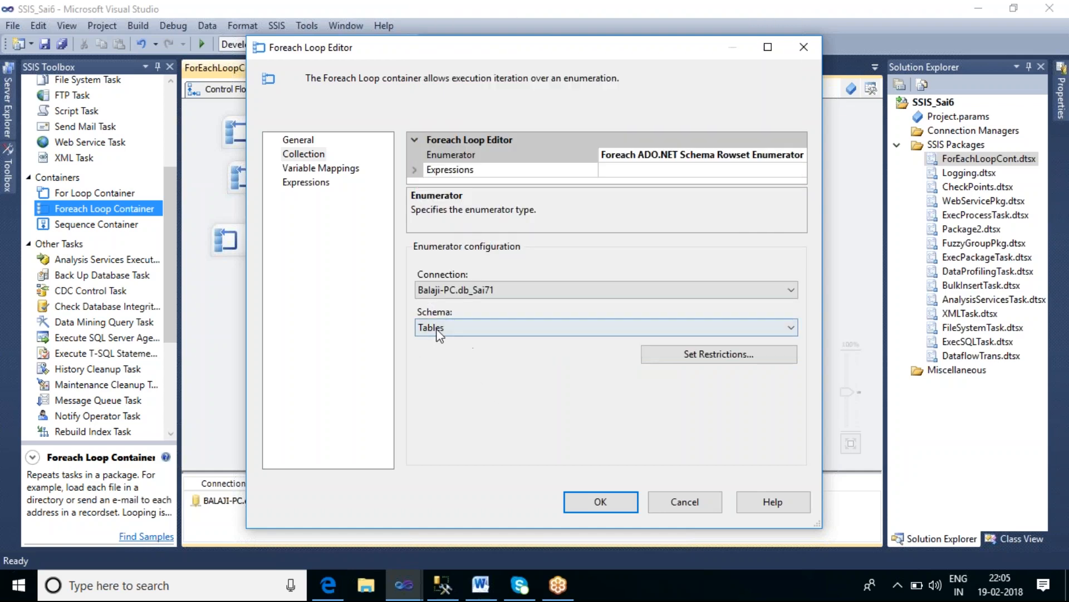
Step: Map the existing User::V_DBName variable to the first collection value in the loop's variable mappings
left_click(703, 354)
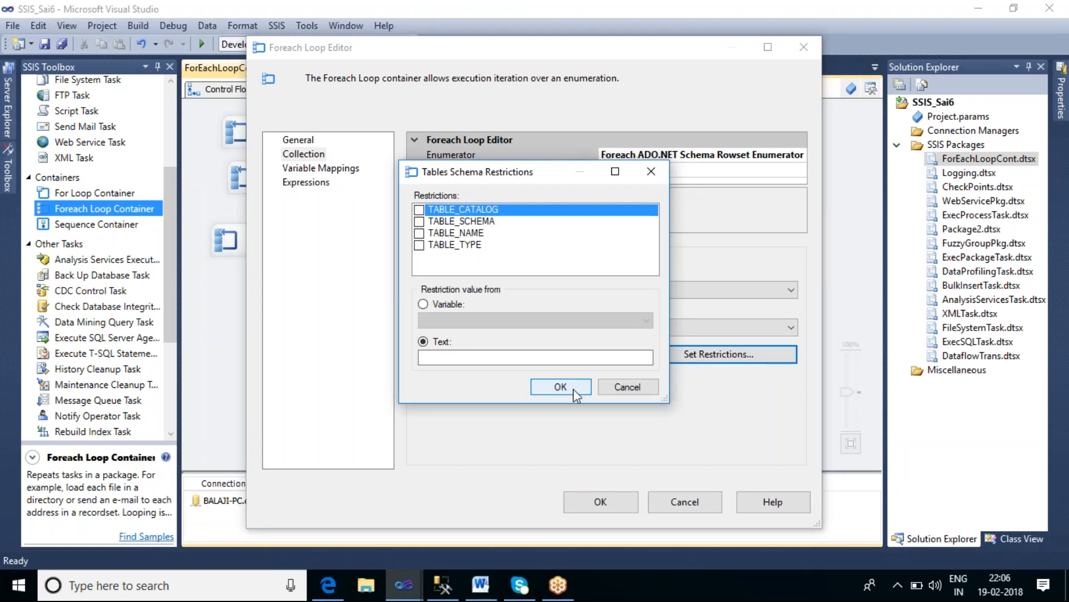
left_click(626, 388)
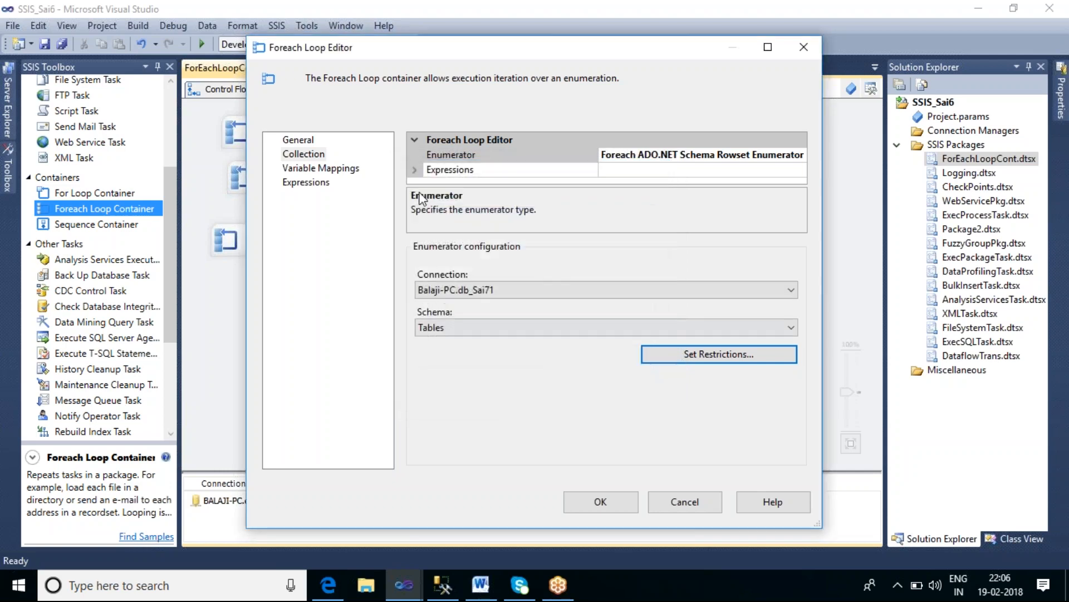
left_click(341, 170)
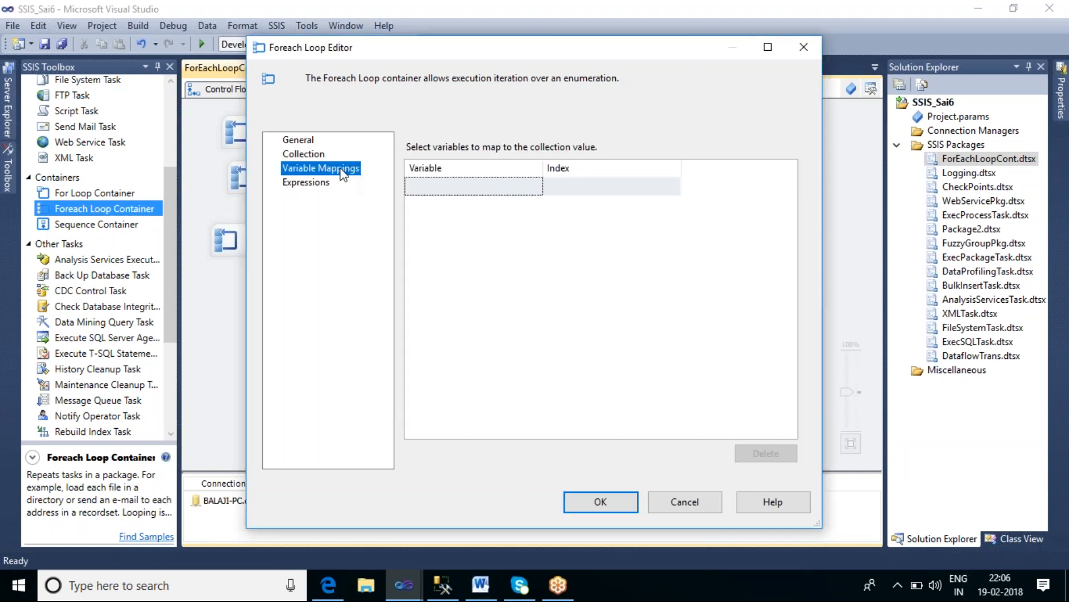
left_click(518, 188)
left_click(537, 189)
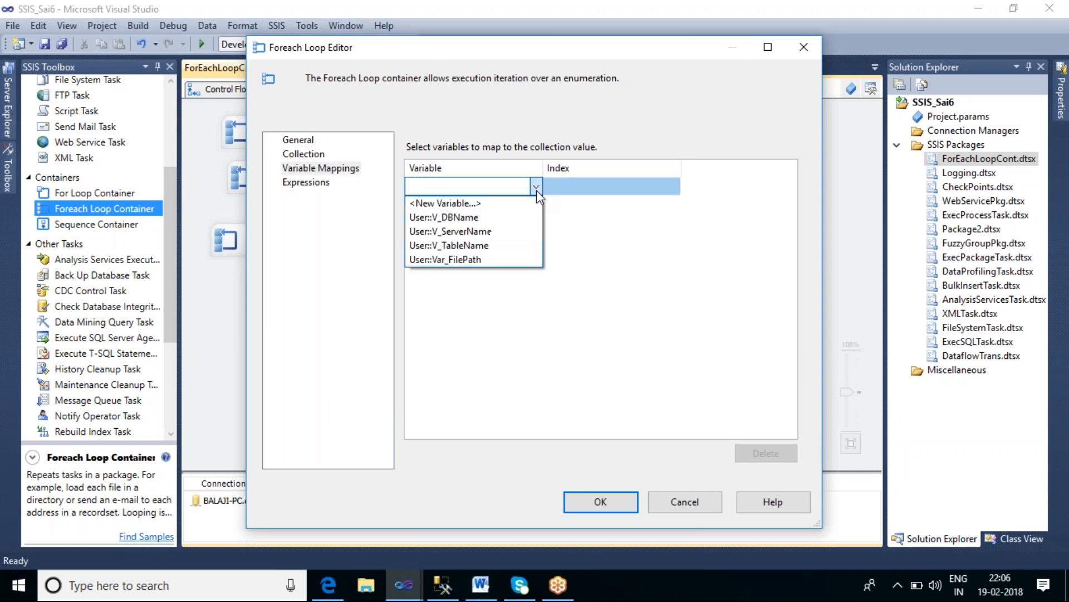
left_click(490, 216)
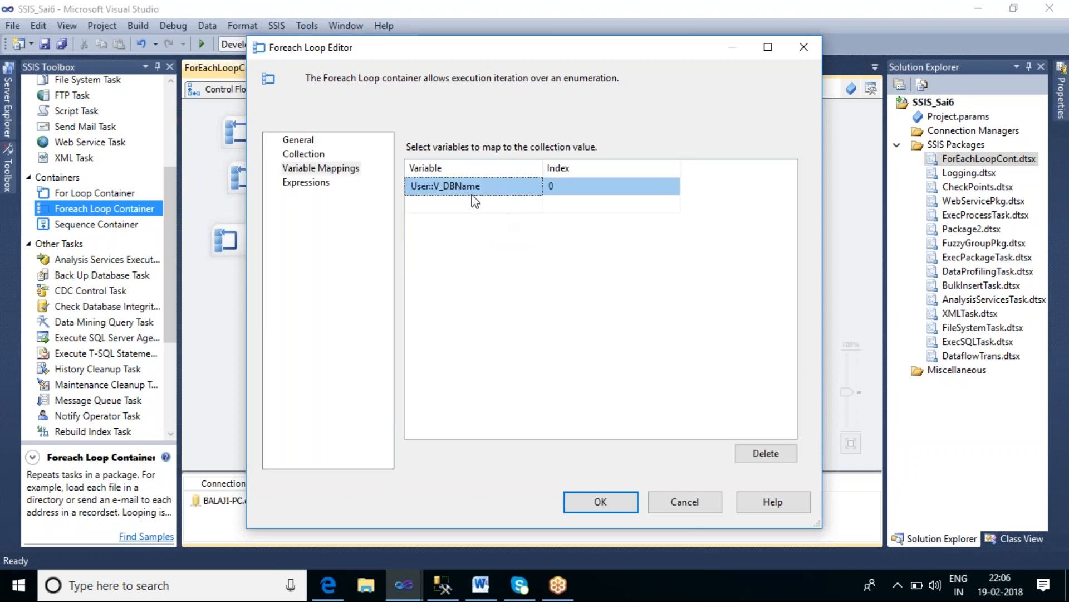
Step: Add a new String variable V_SchemaName on ForEachLoopCont and map it as the second collection value
left_click(292, 154)
left_click(666, 356)
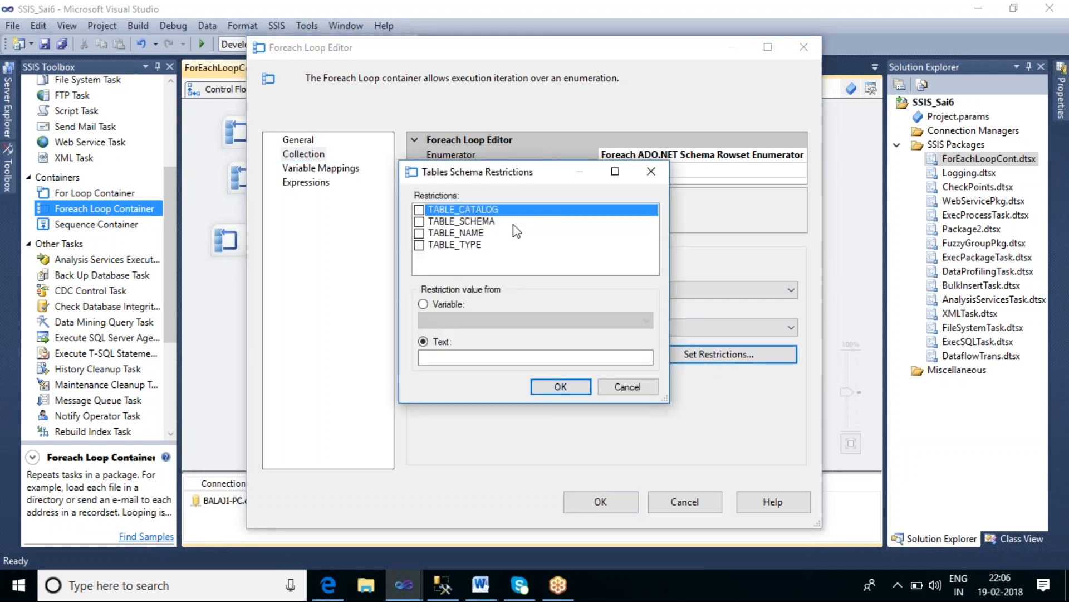
left_click(631, 388)
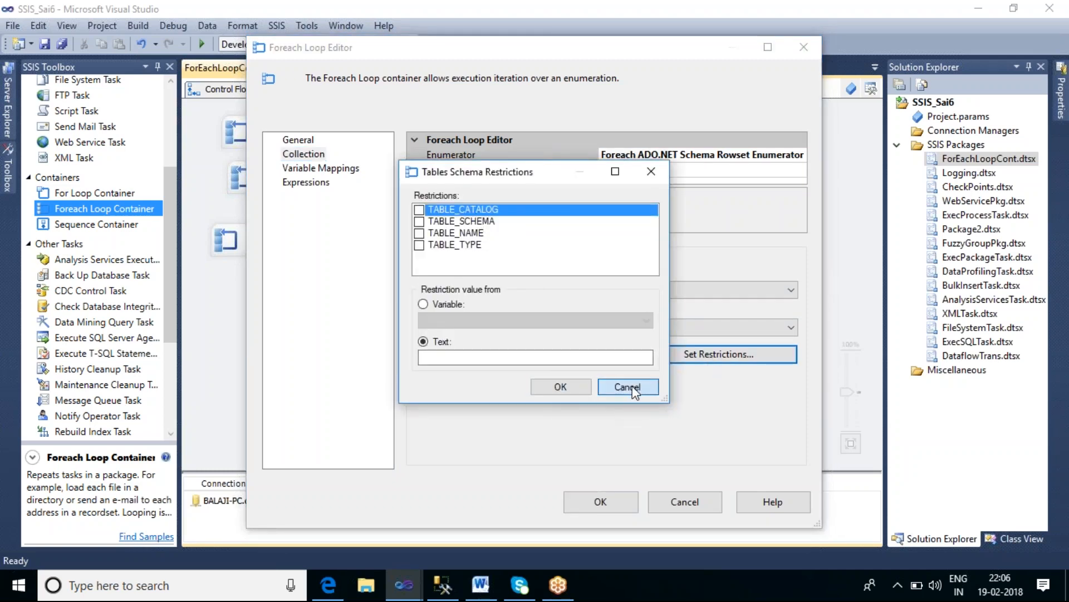
left_click(340, 168)
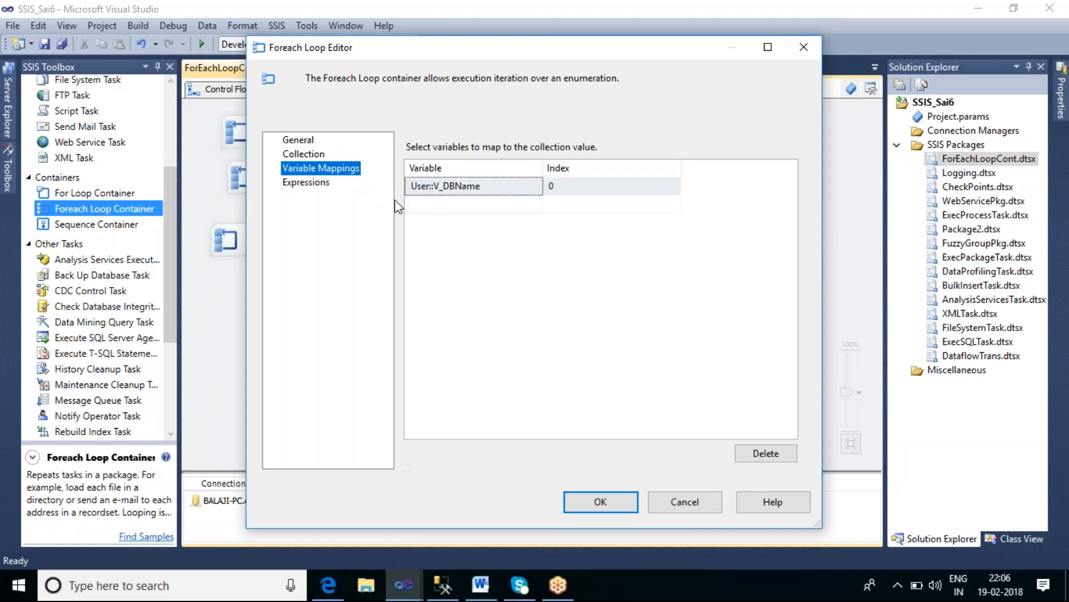
left_click(477, 209)
left_click(534, 205)
left_click(526, 222)
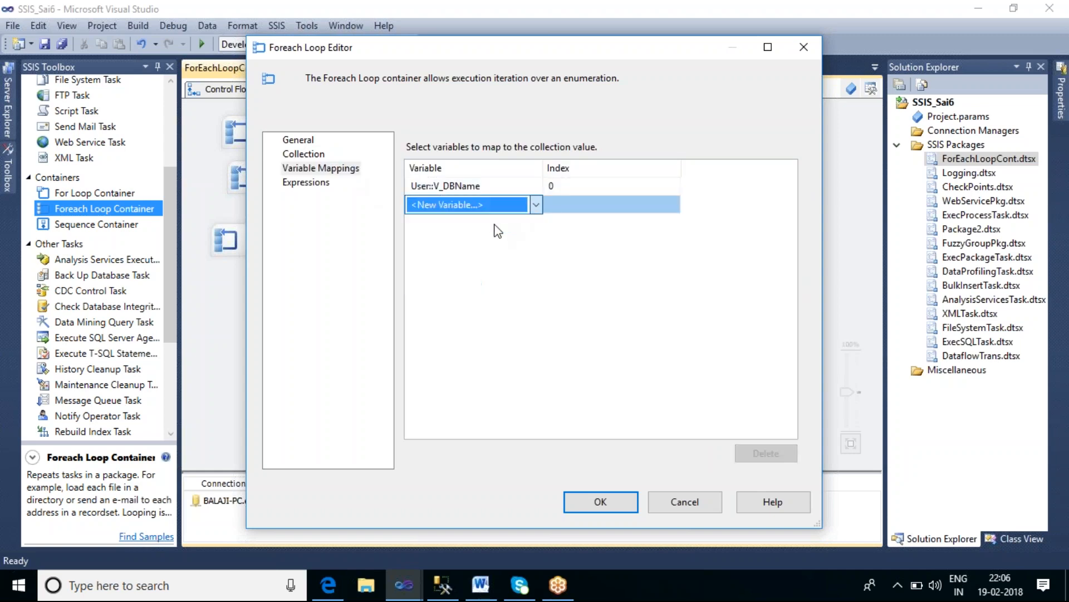
left_click(522, 248)
double_click(521, 248)
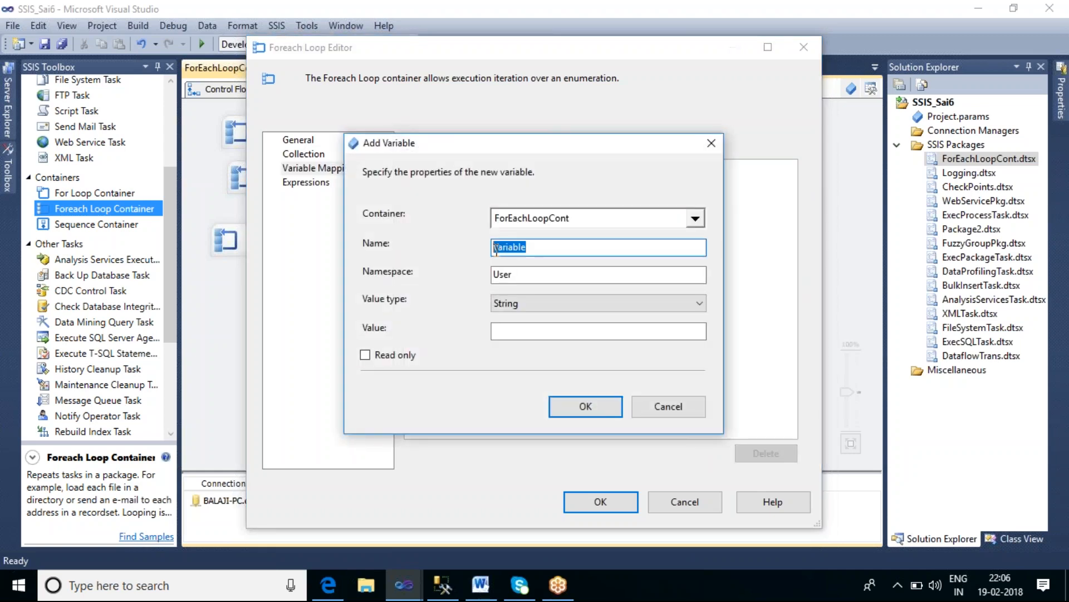
type("V_SchemaName")
left_click(583, 406)
Step: Map the existing User::V_TableName variable as the third collection value
left_click(531, 226)
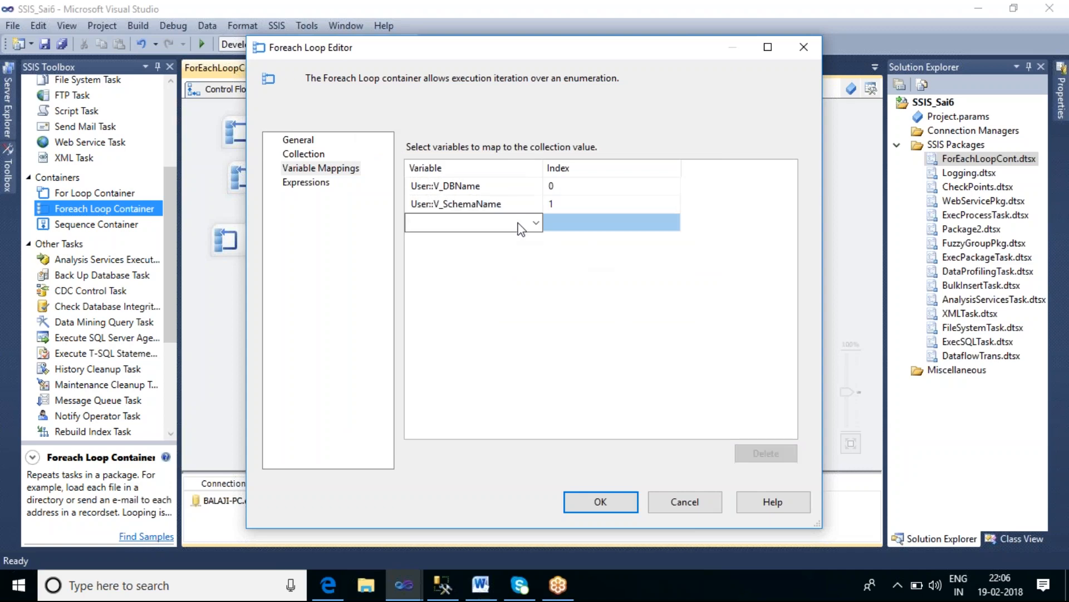
left_click(535, 224)
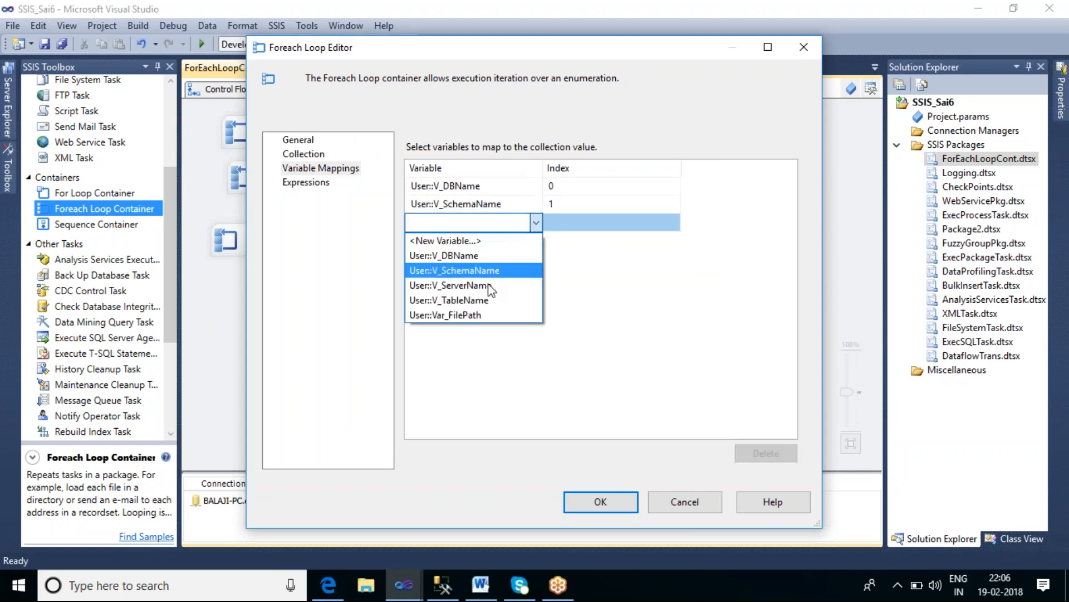
left_click(485, 300)
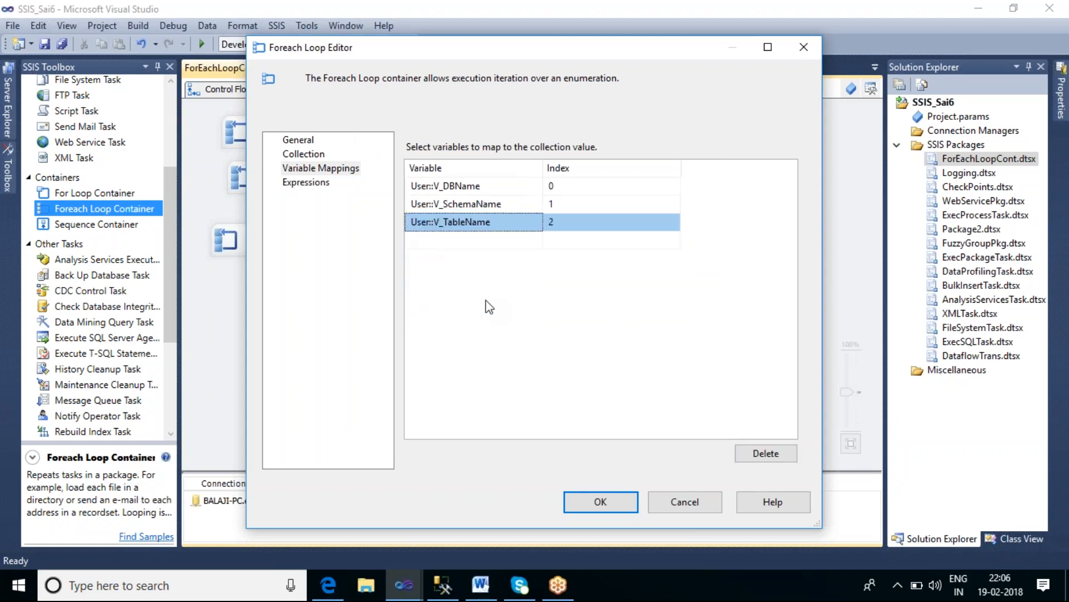
Step: Add a new variable V_TableType on ForEachLoopCont and map it as the fourth collection value
left_click(529, 243)
left_click(536, 242)
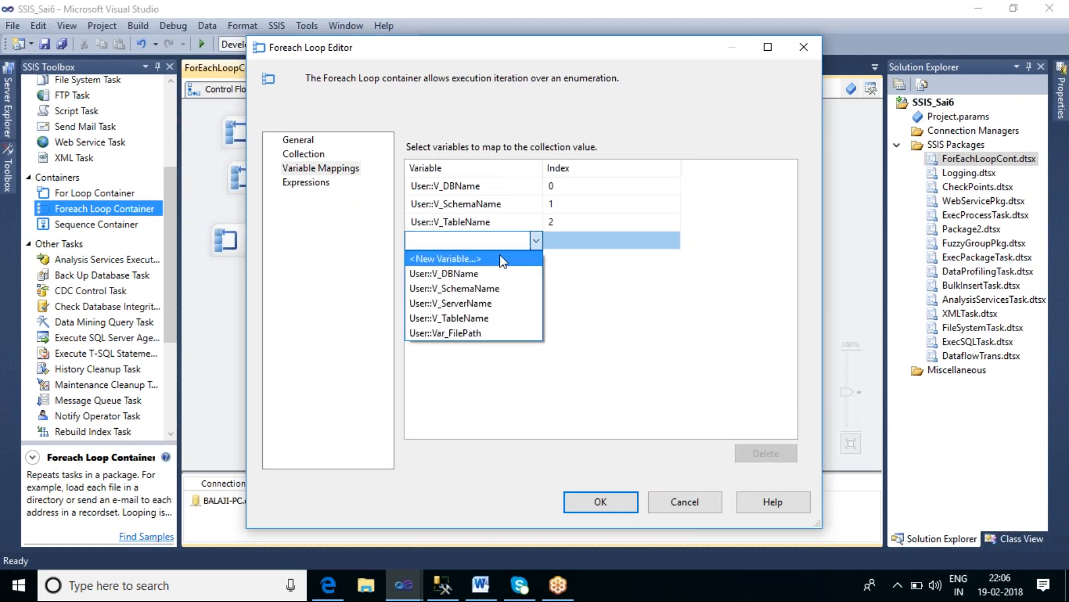
left_click(500, 258)
left_click(532, 252)
double_click(532, 252)
type("V")
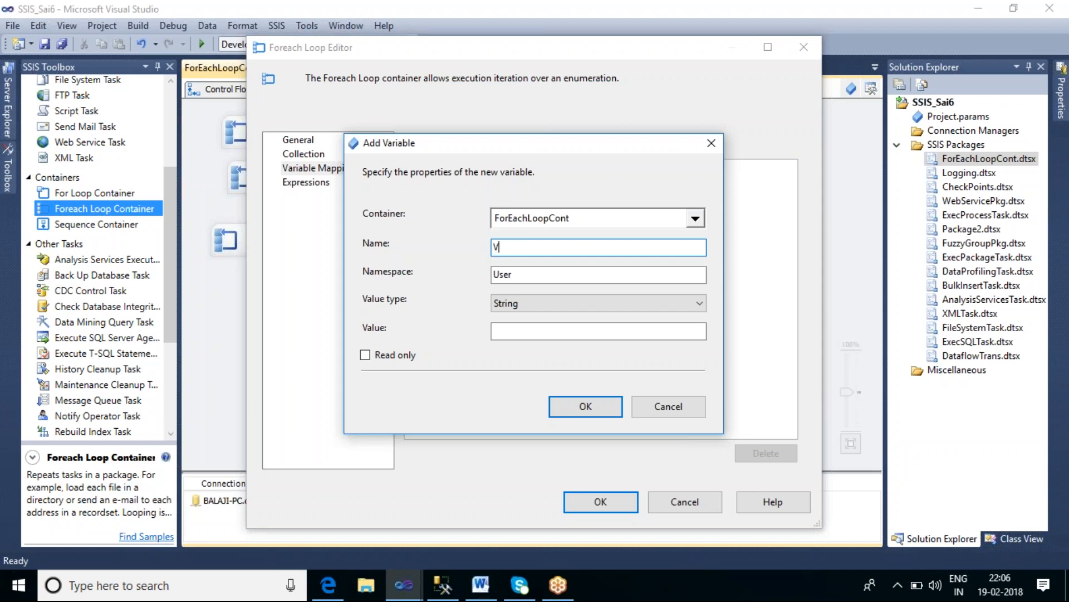
type("_TableType")
left_click(588, 407)
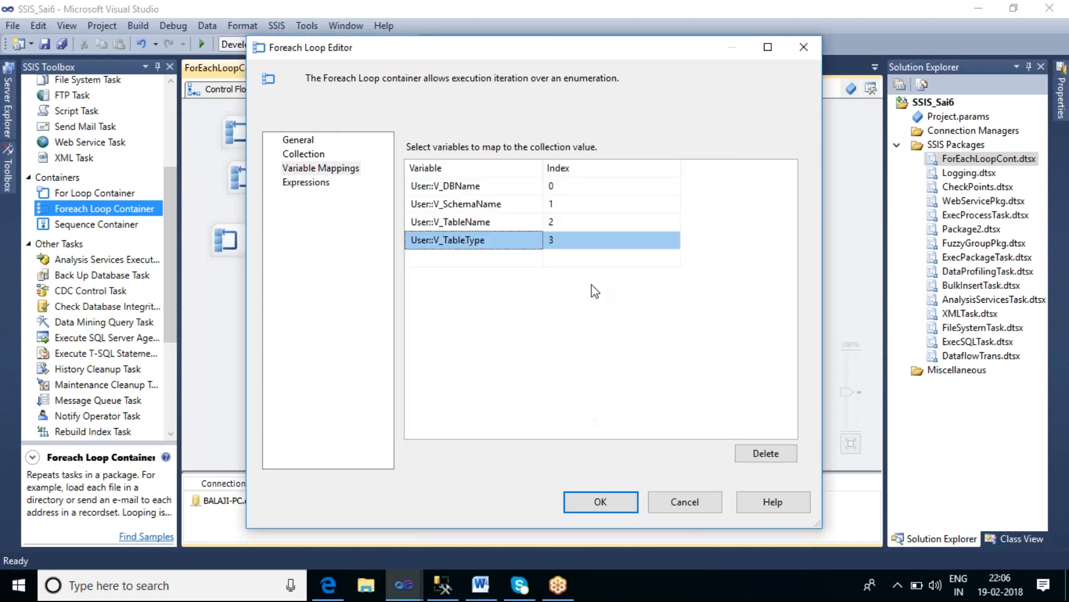
Step: Recheck the Tables schema restrictions and confirm the Foreach Loop Editor settings
left_click(302, 153)
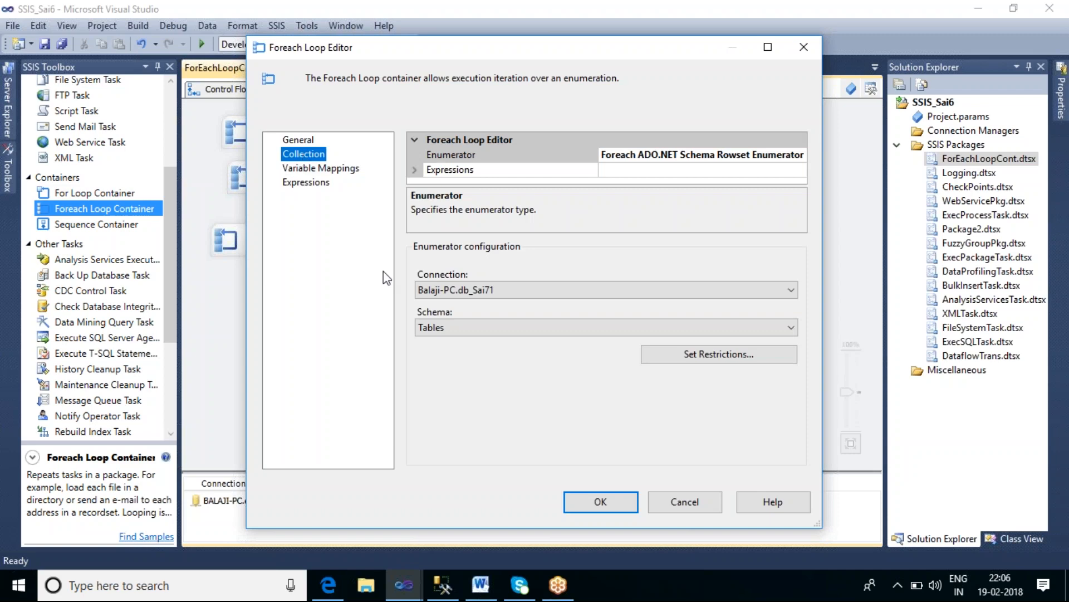
left_click(702, 355)
left_click(492, 209)
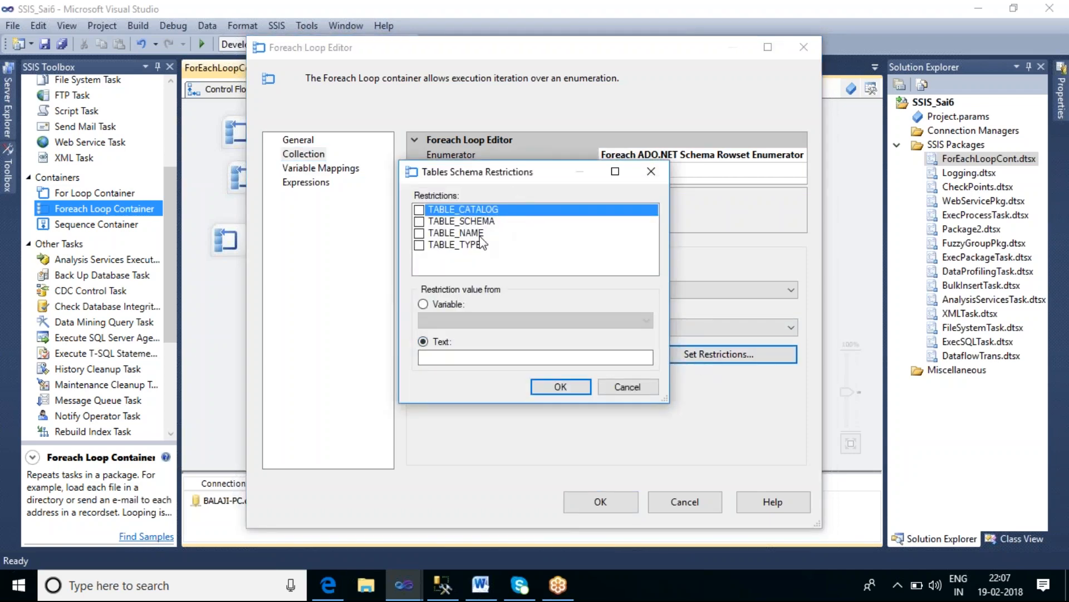
left_click(568, 387)
left_click(351, 168)
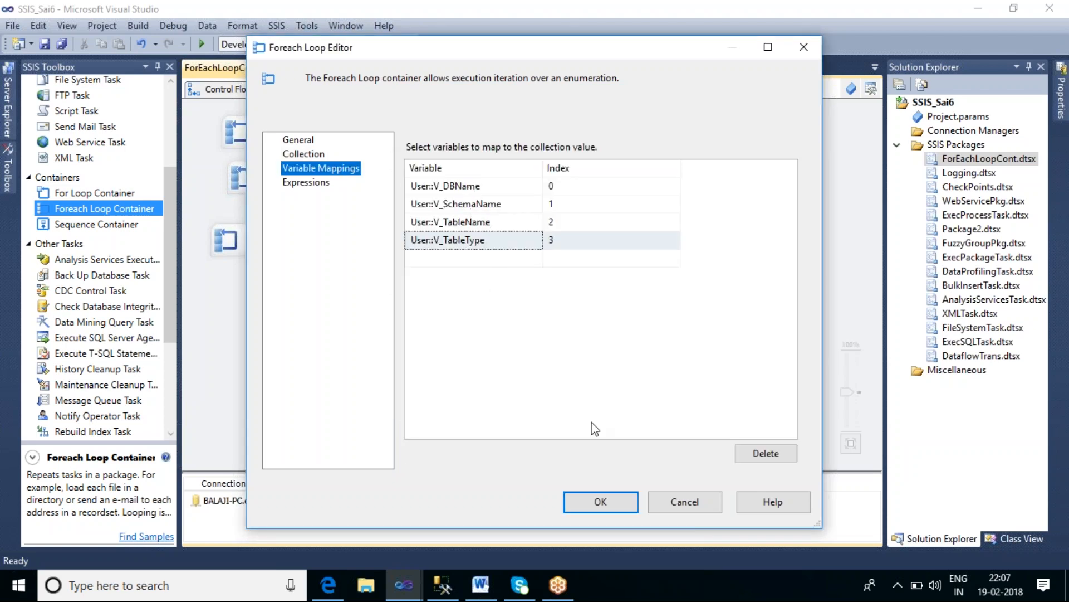
left_click(602, 502)
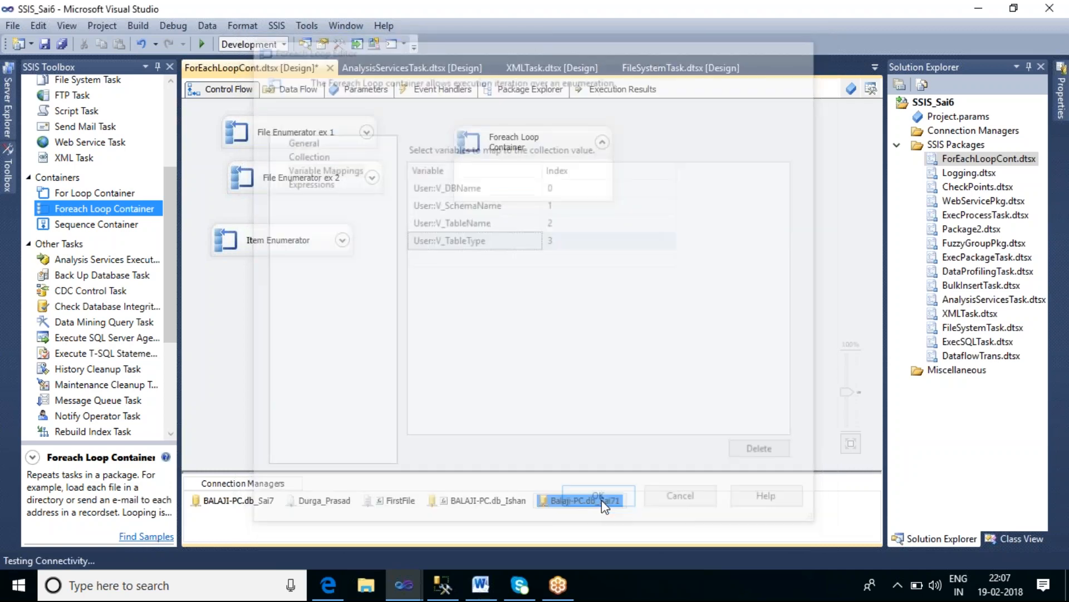
Step: Place a Script Task inside the Foreach Loop Container
left_click(546, 146)
left_click(675, 222)
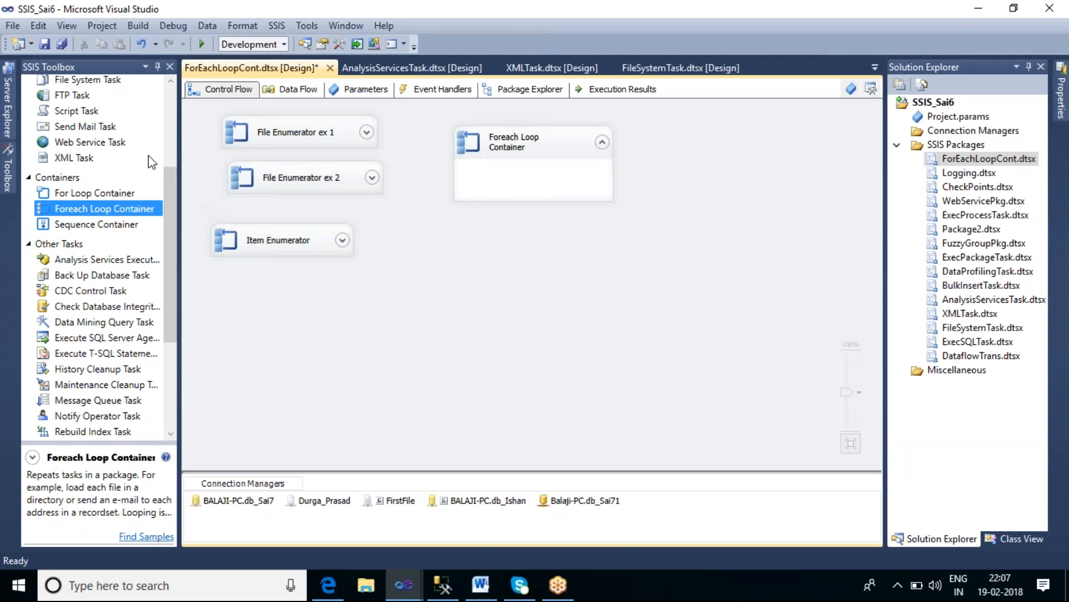
left_click_drag(73, 111, 511, 182)
left_click(690, 252)
left_click_drag(567, 205, 533, 205)
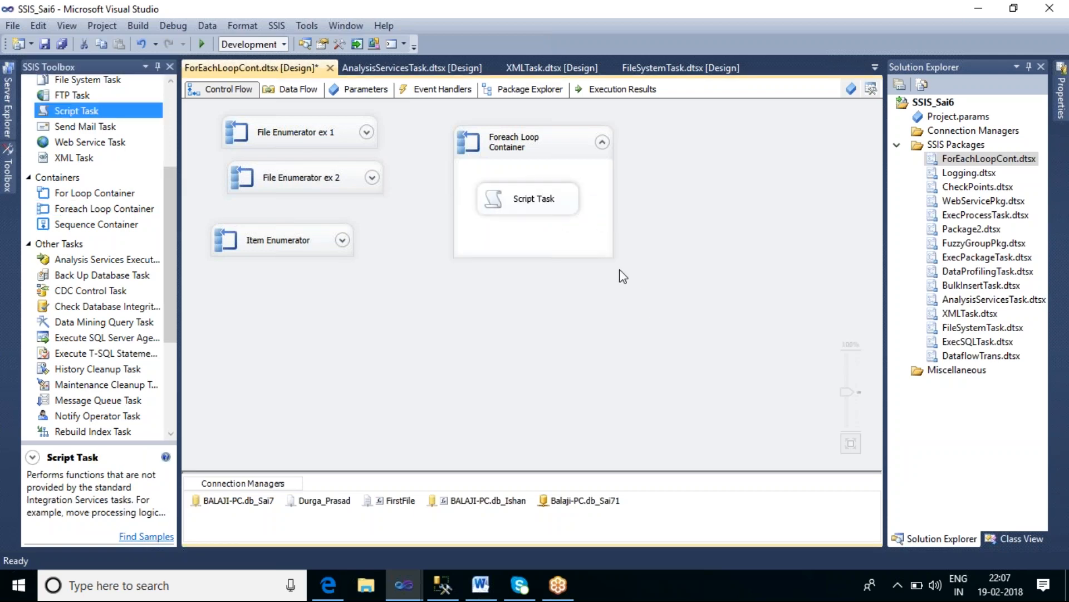
Step: Set the Script Task's ReadOnlyVariables to User::V_DBName, User::V_SchemaName, User::V_TableName and User::V_TableType
double_click(533, 215)
left_click(640, 188)
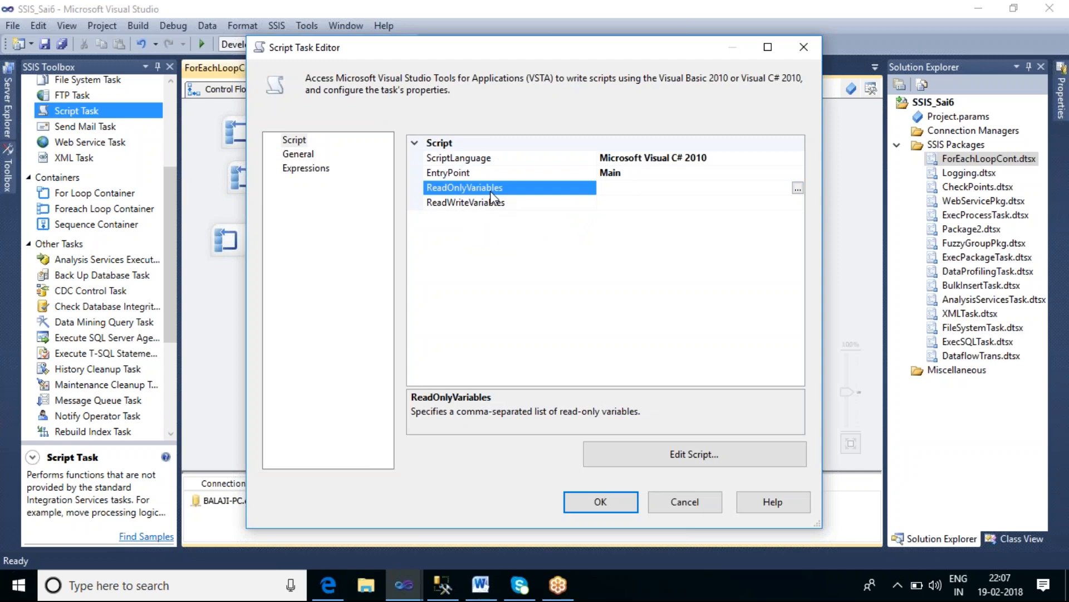
left_click(799, 189)
scroll(378, 285, "down", 1)
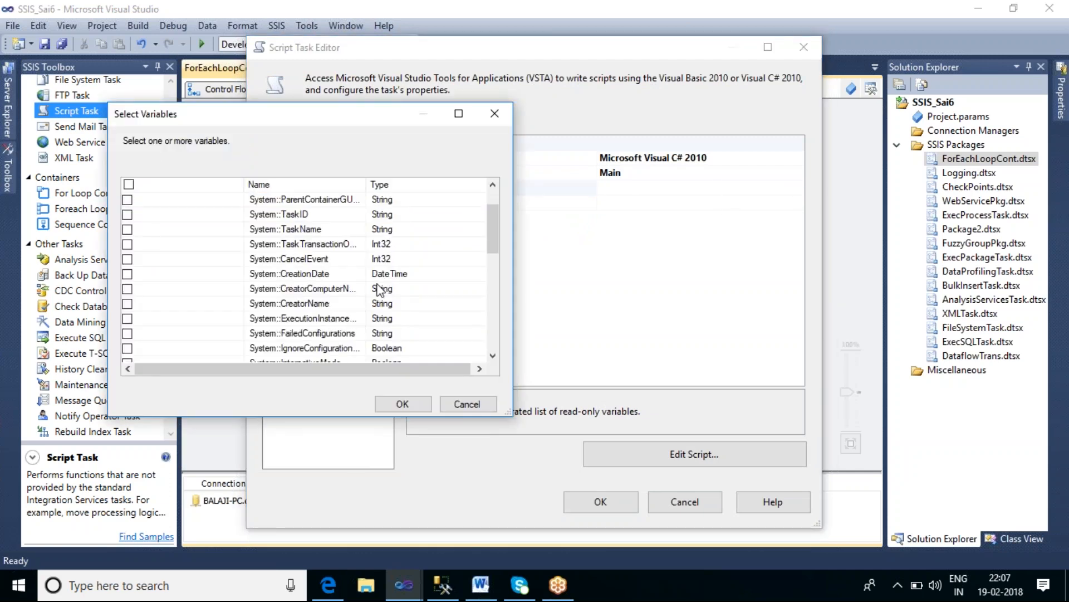
scroll(377, 288, "down", 6)
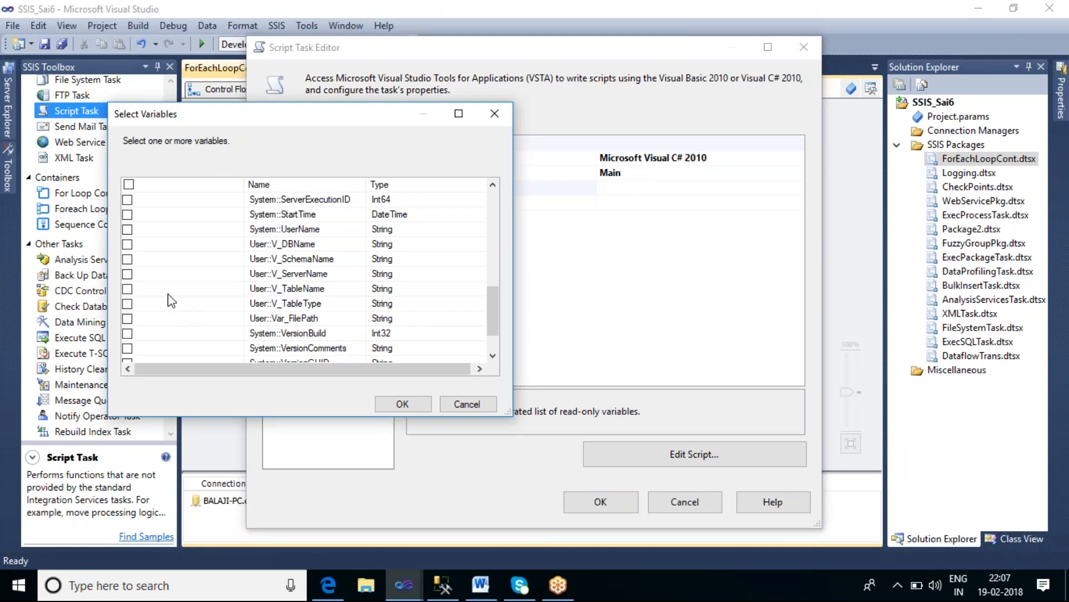
left_click(128, 244)
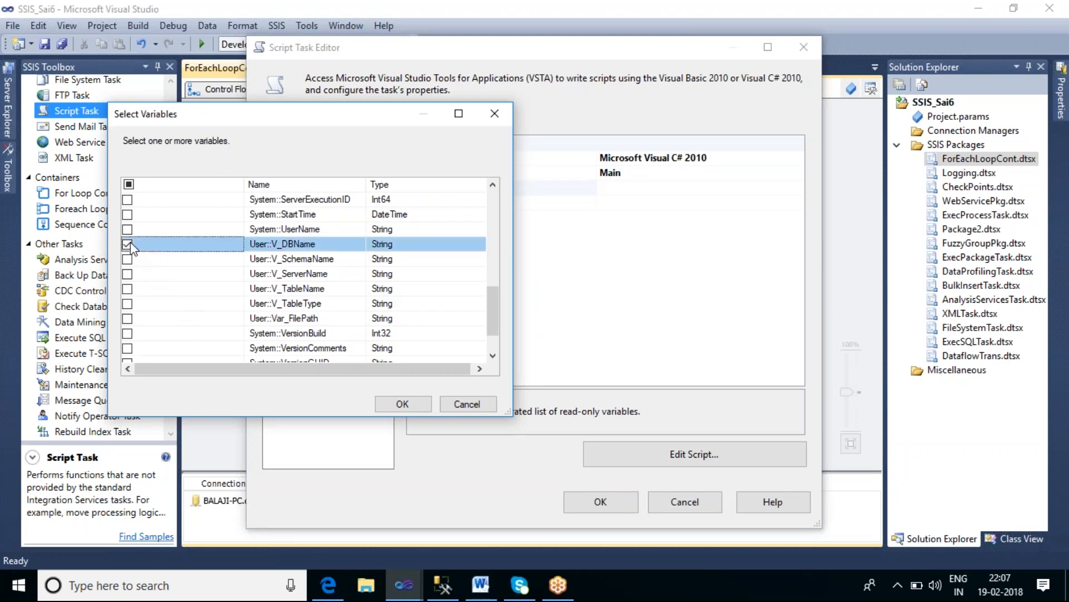
left_click(127, 259)
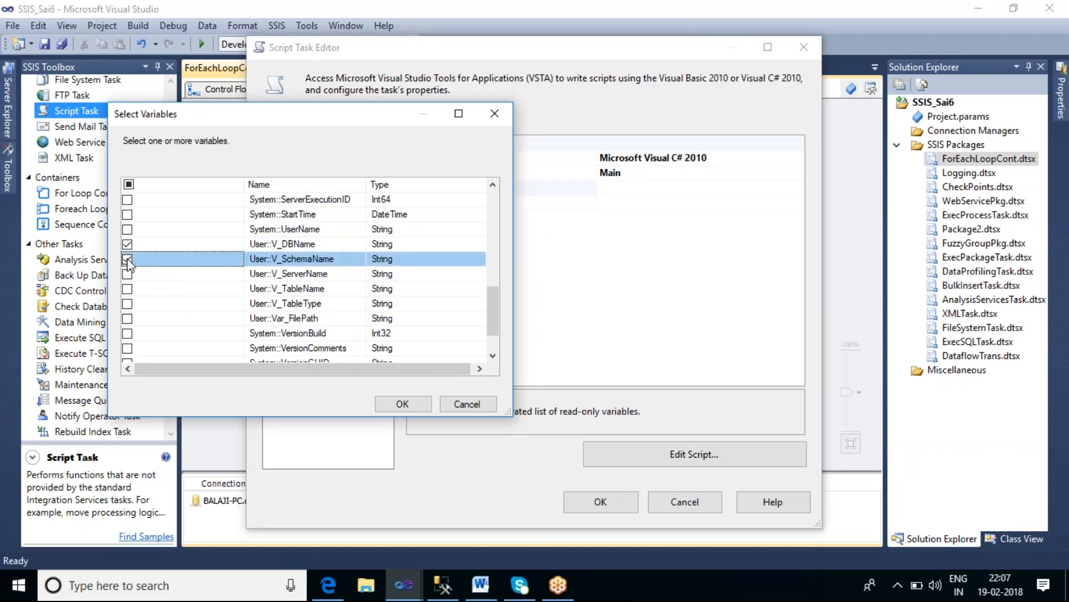
left_click(128, 288)
left_click(128, 303)
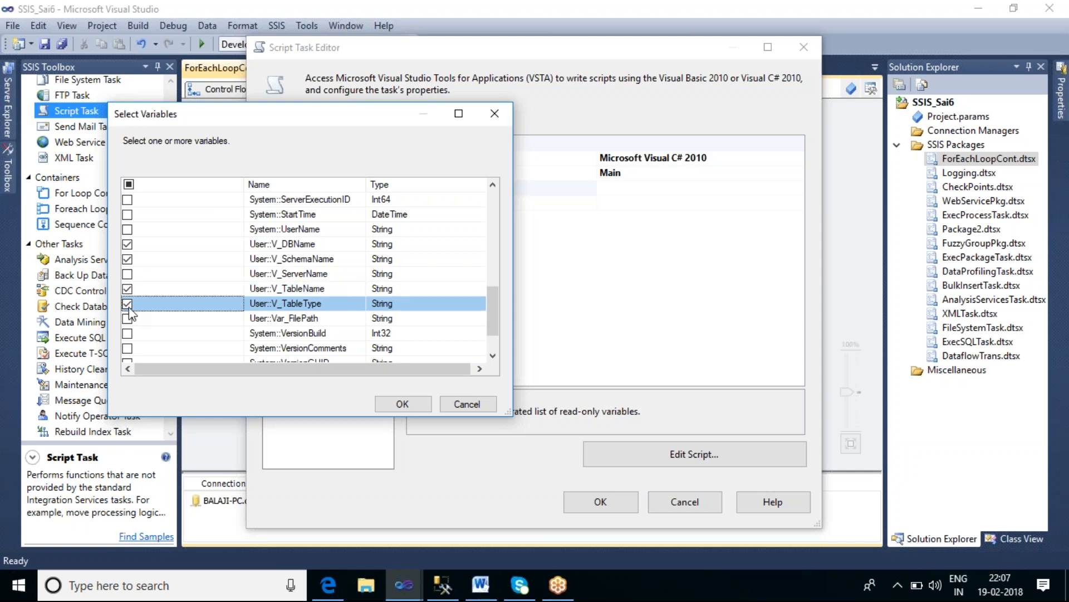
left_click(402, 403)
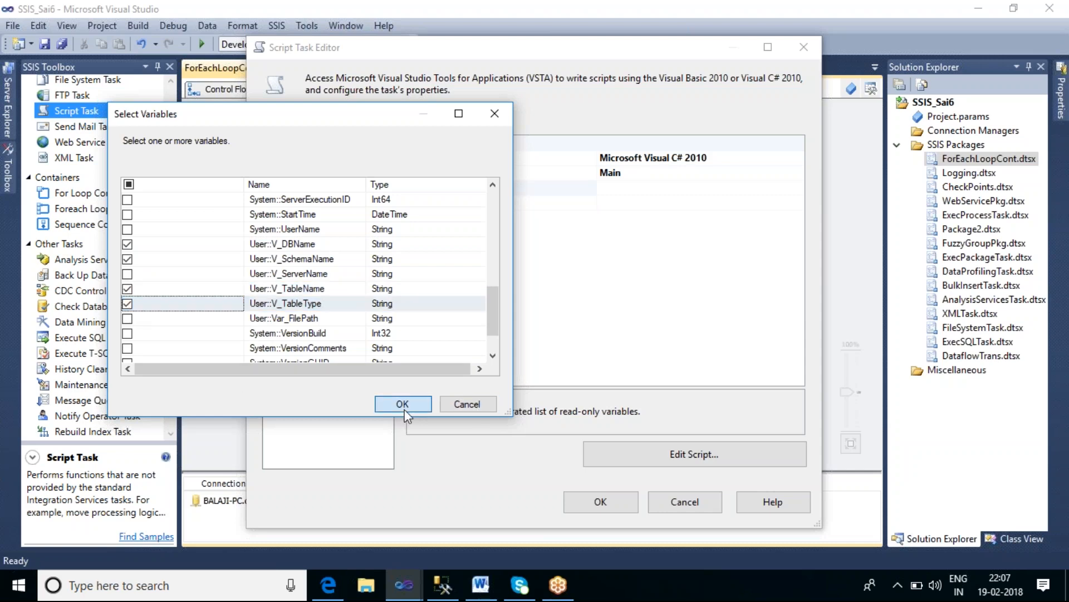
Step: Open the task's C# script and add a MessageBox.Show(); call after the TaskResult line in Main
left_click_drag(817, 521, 961, 523)
left_click_drag(666, 148, 521, 153)
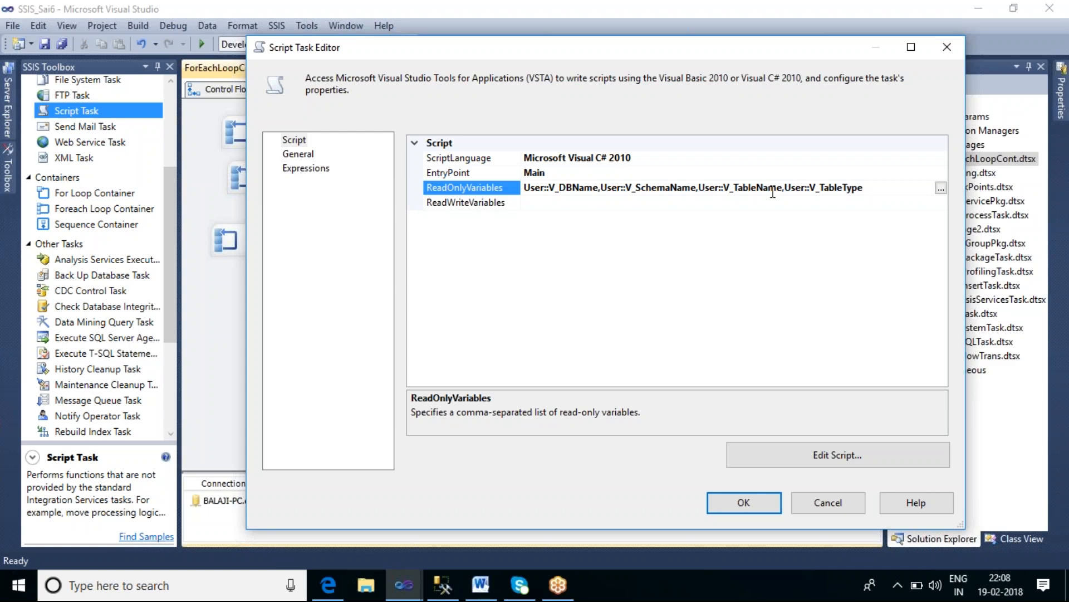
left_click(858, 460)
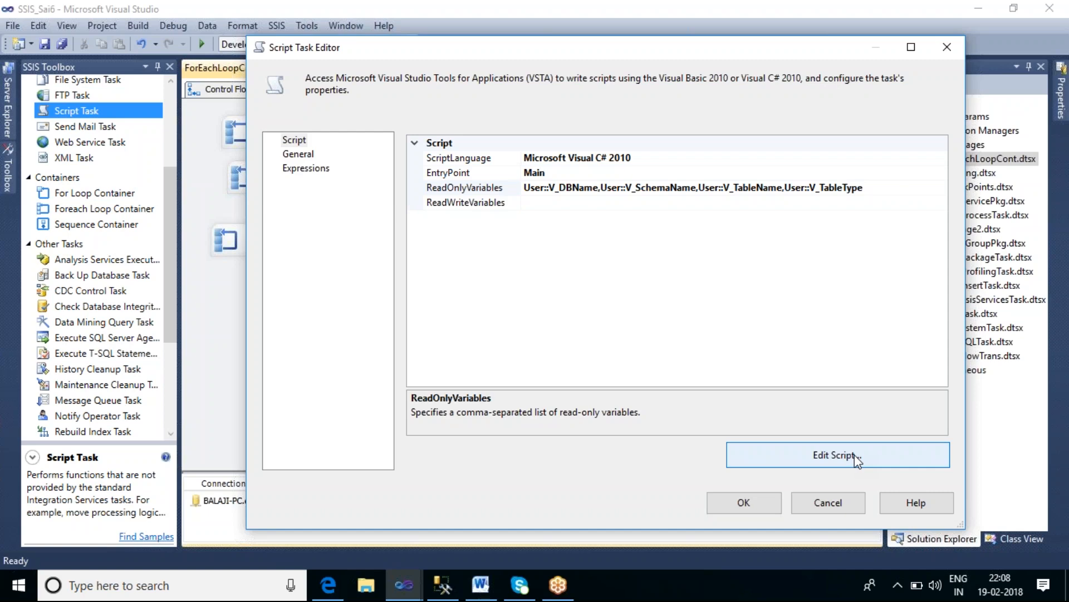
left_click(854, 454)
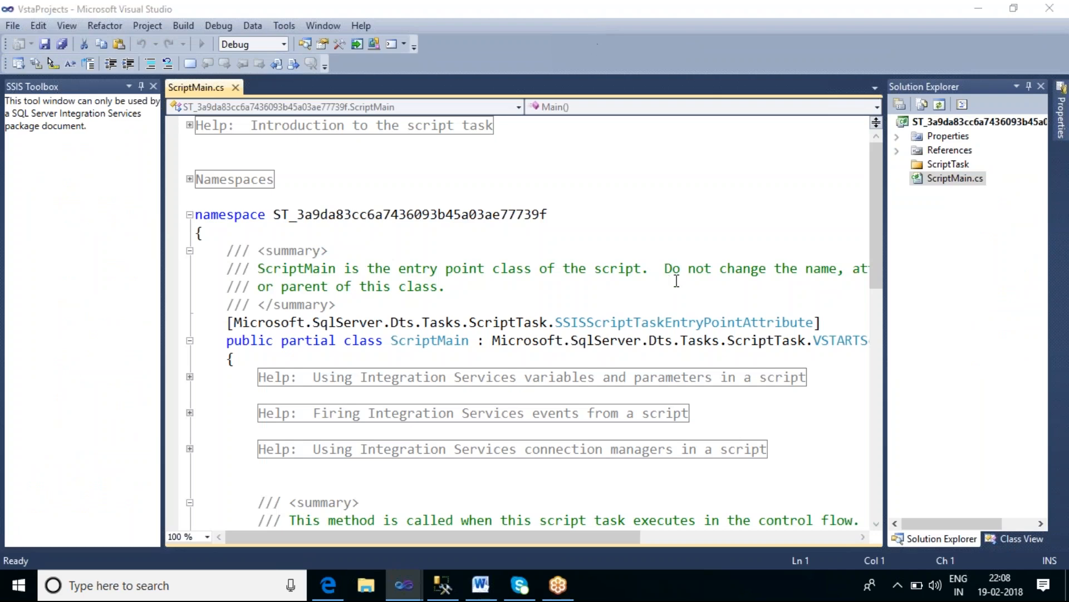
left_click(675, 306)
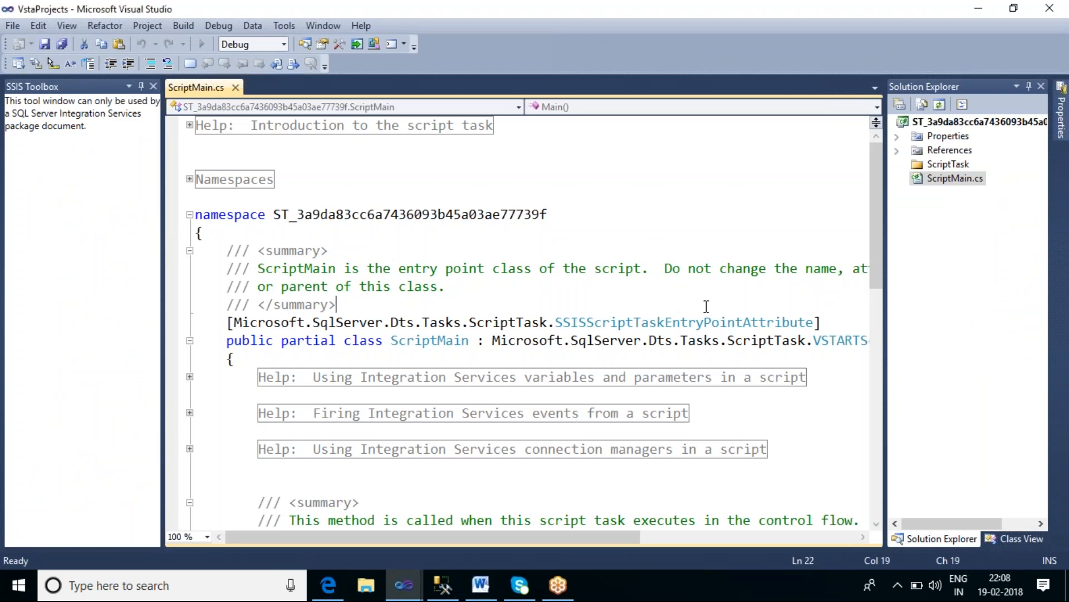
scroll(706, 307, "down", 3)
scroll(706, 305, "down", 3)
left_click(646, 342)
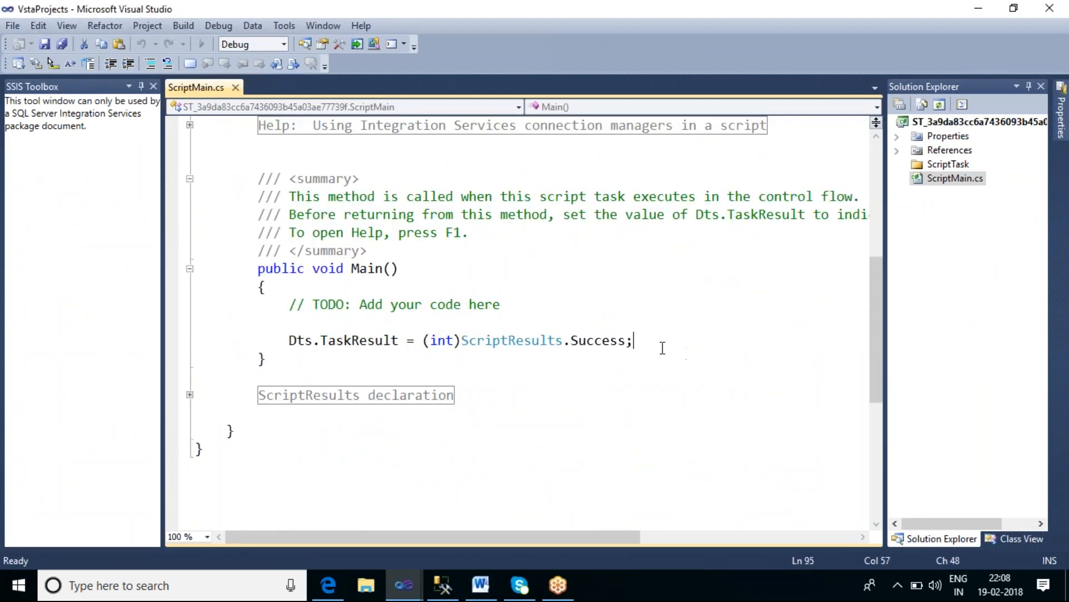
key("Return")
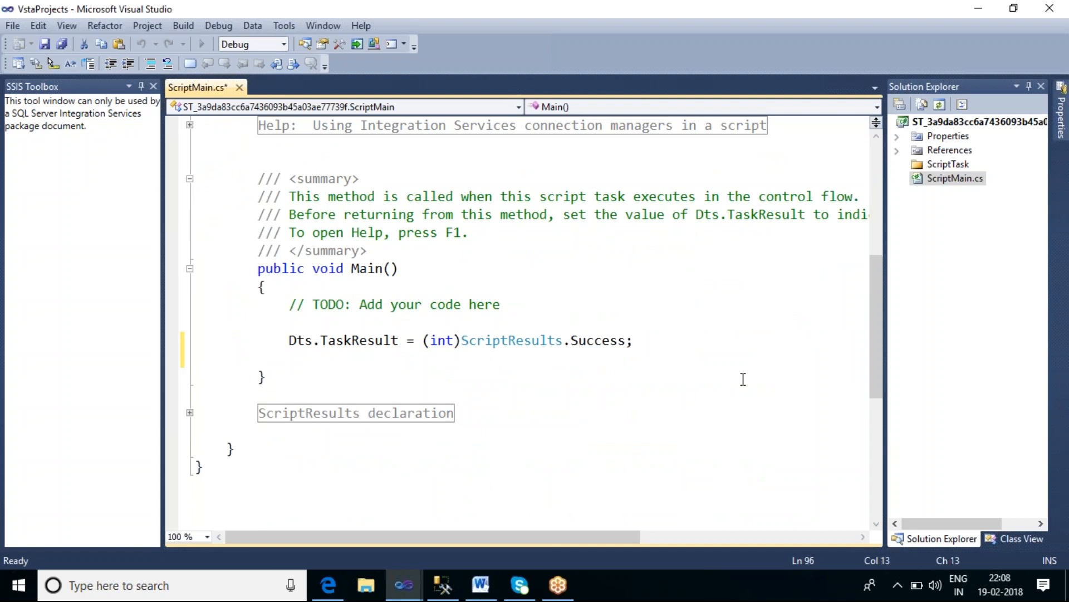
type("Mess")
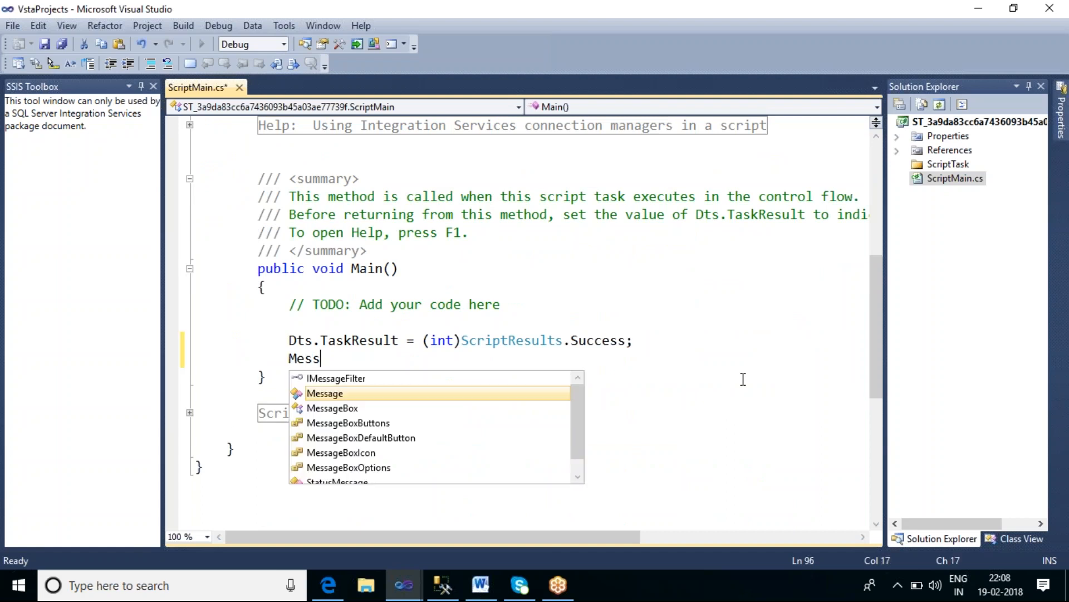
key("Down")
key("Tab")
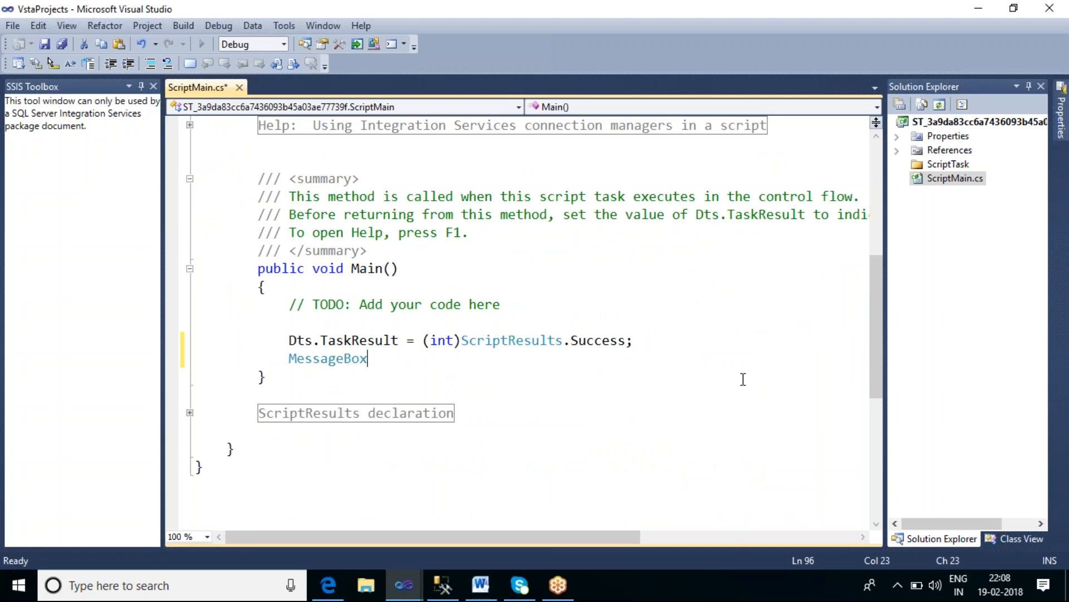
type(".sb")
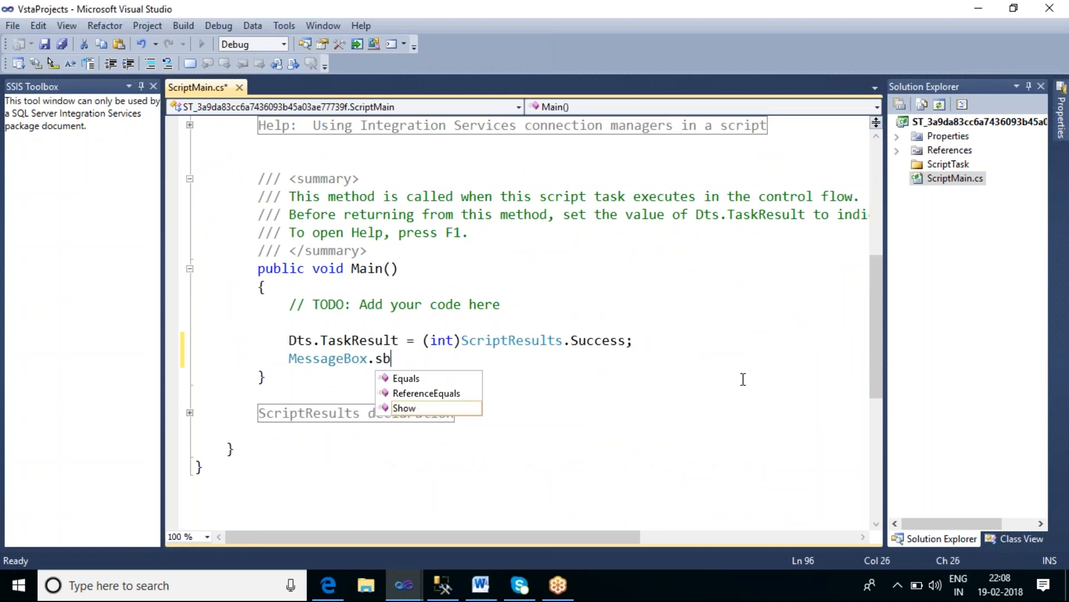
key("Tab")
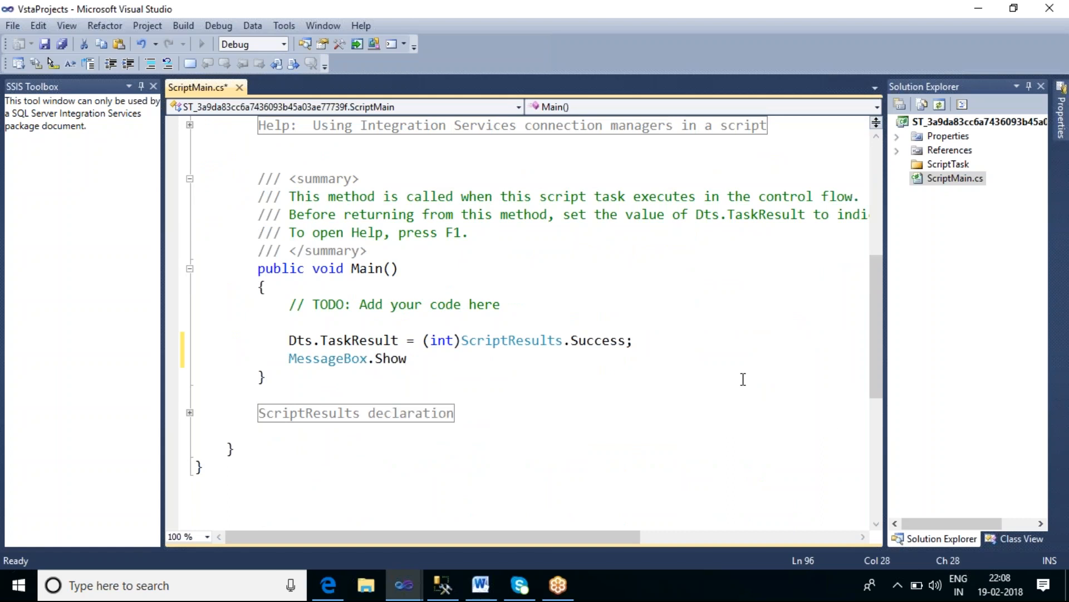
type("(")
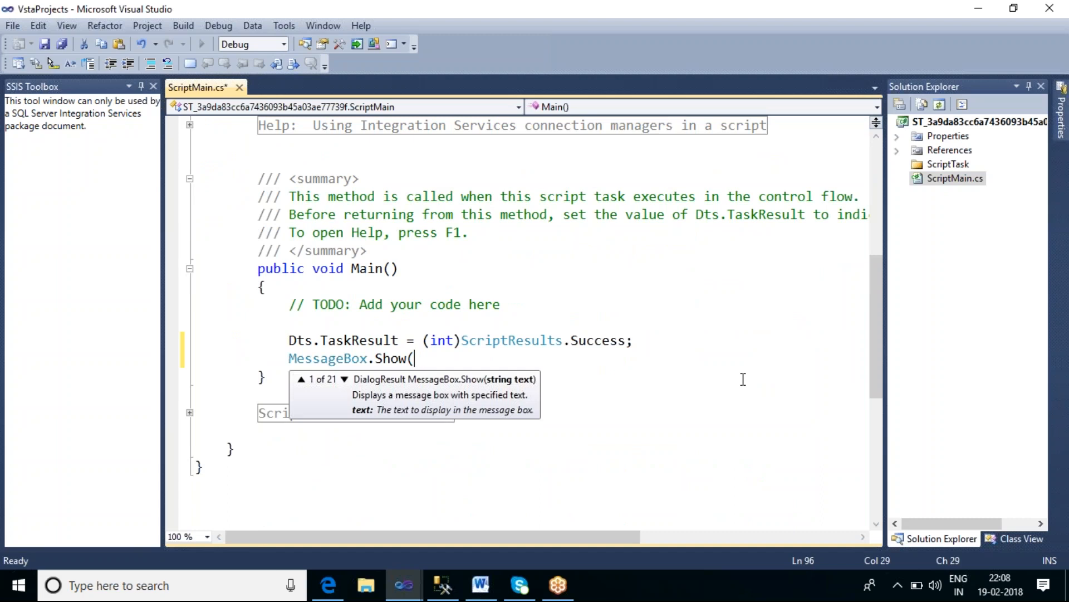
type(");")
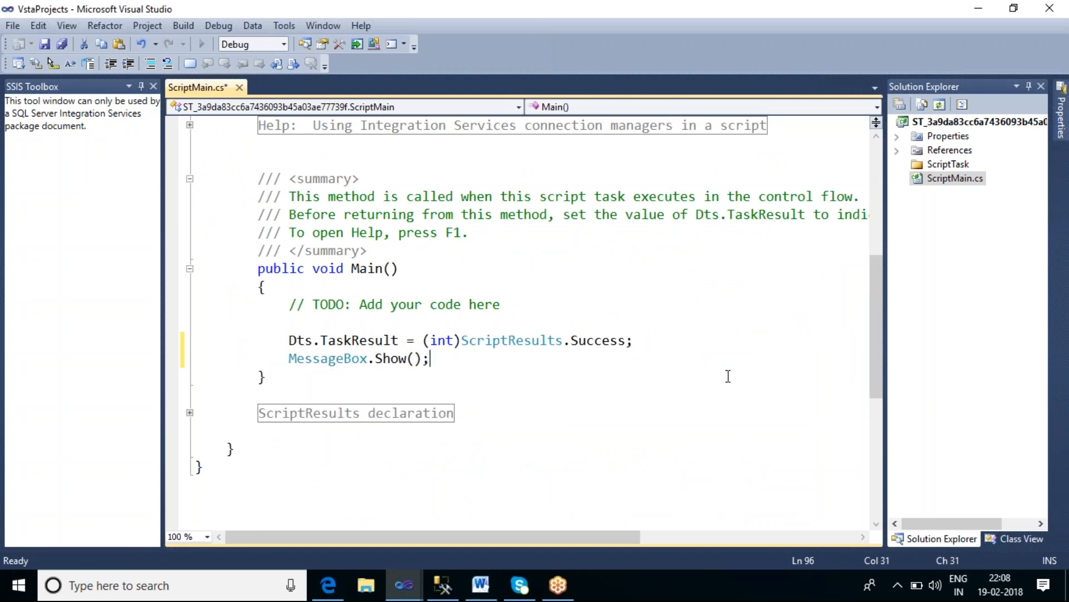
Step: Fill the MessageBox argument with "DB Name " + Dts.Variables[0].Value.ToString()
key("Left")
key("Left")
type("\"")
type("DB N")
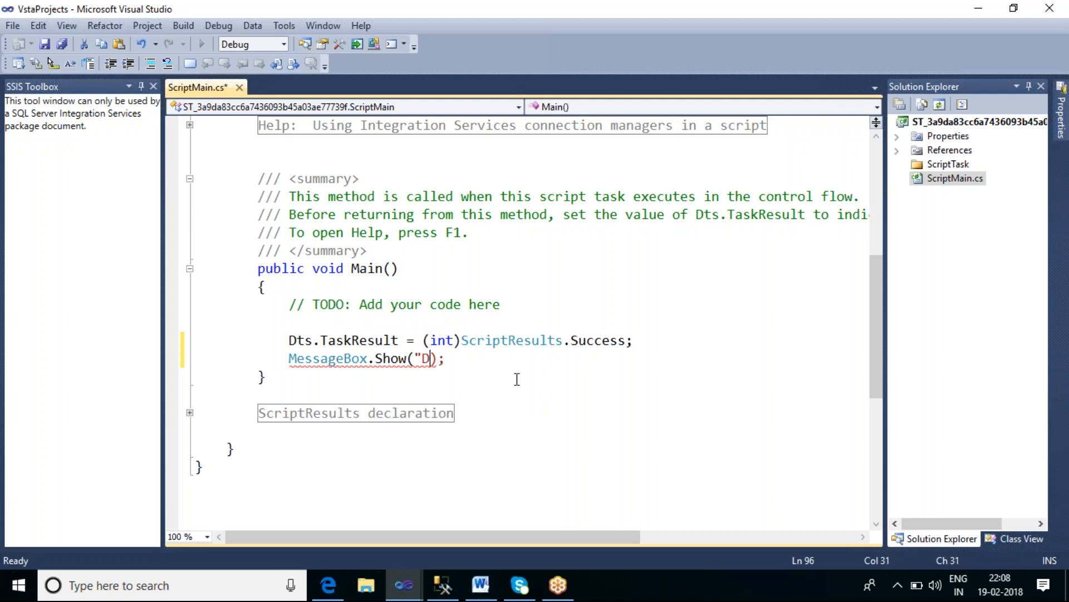
type("ame")
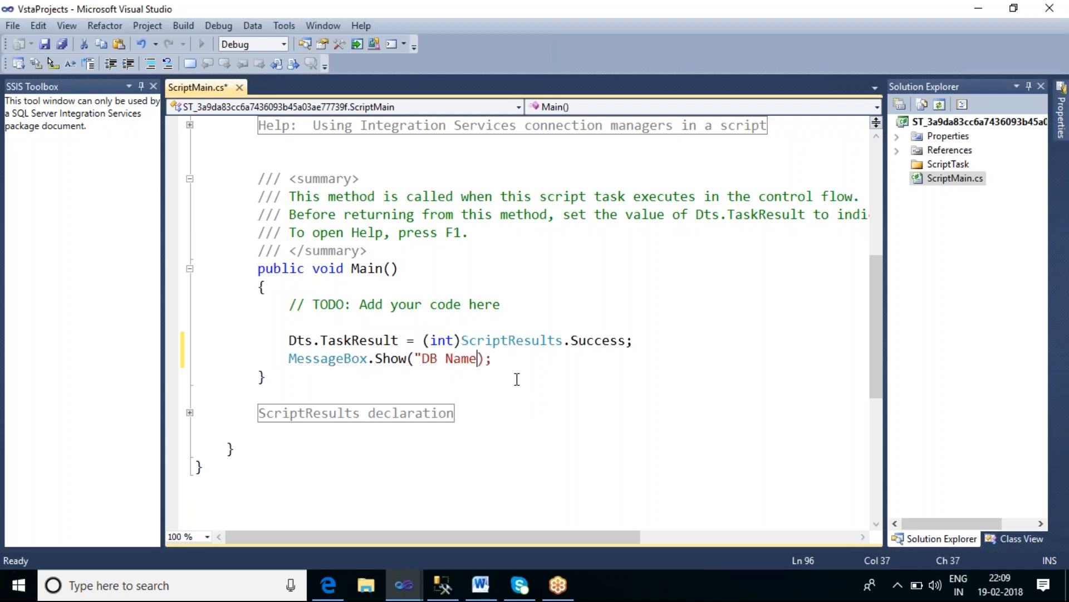
type(" \"")
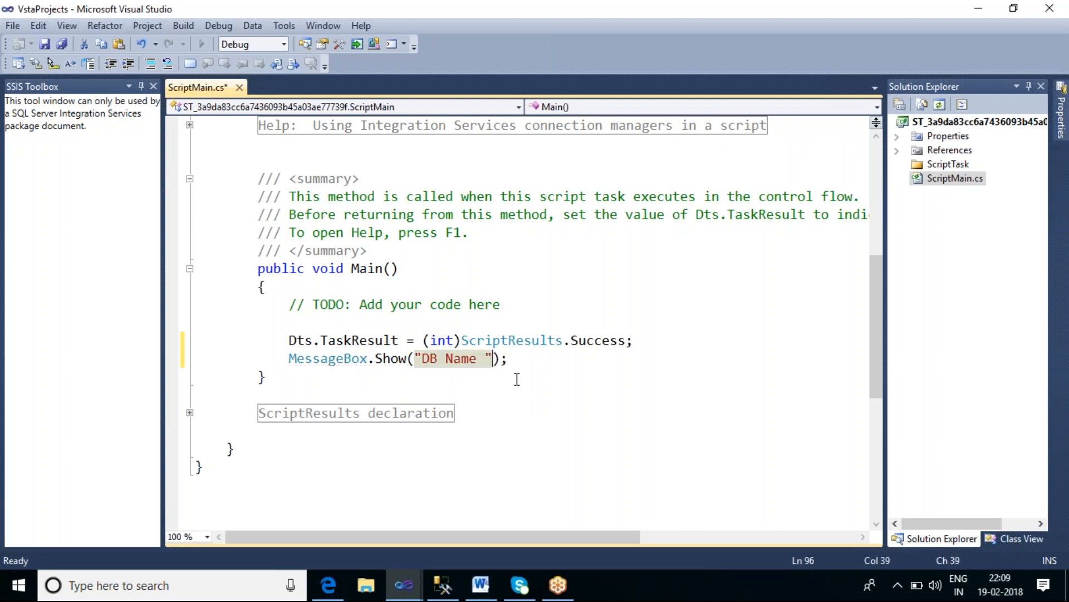
type("+dts")
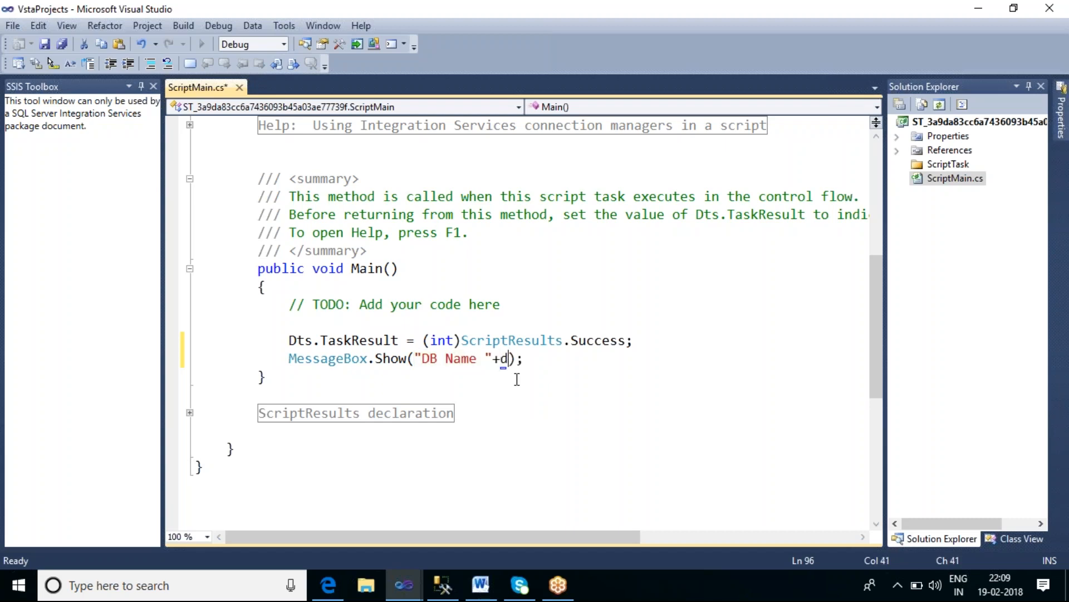
type(".v")
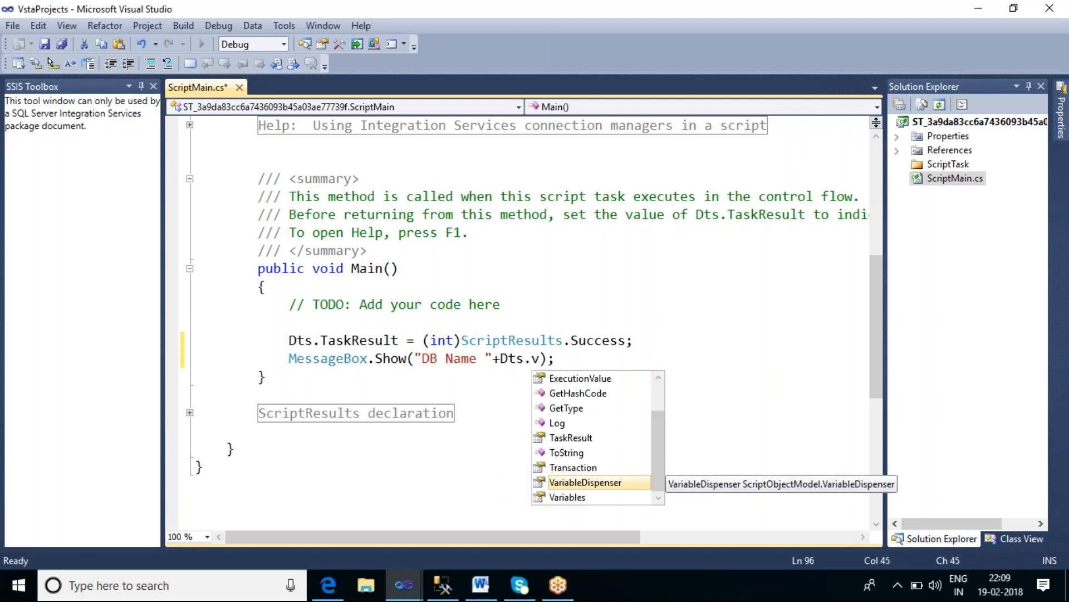
key("Down")
key("Tab")
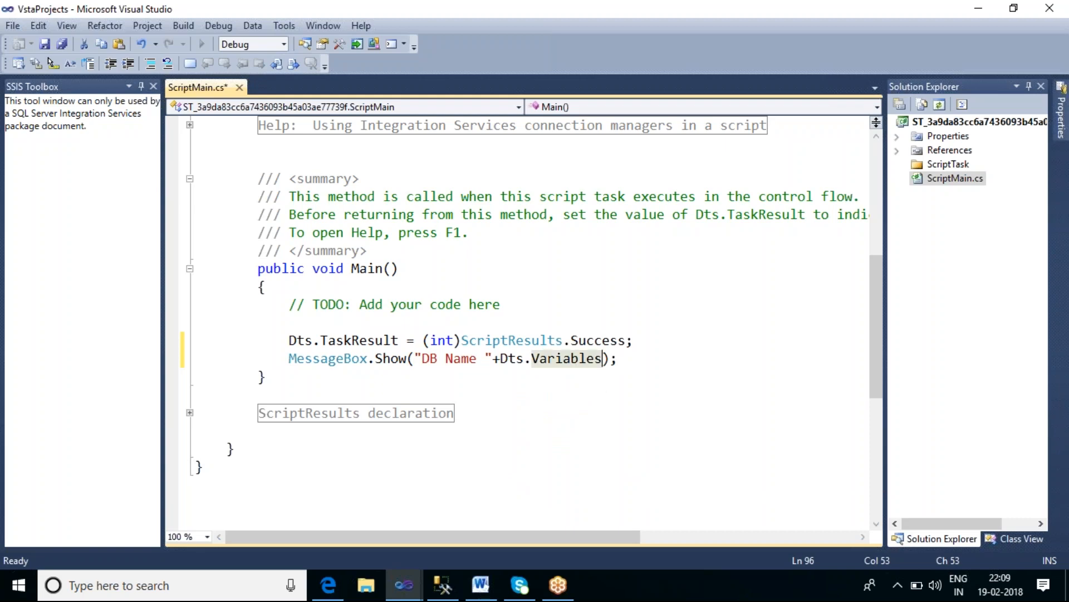
key("alt+Tab")
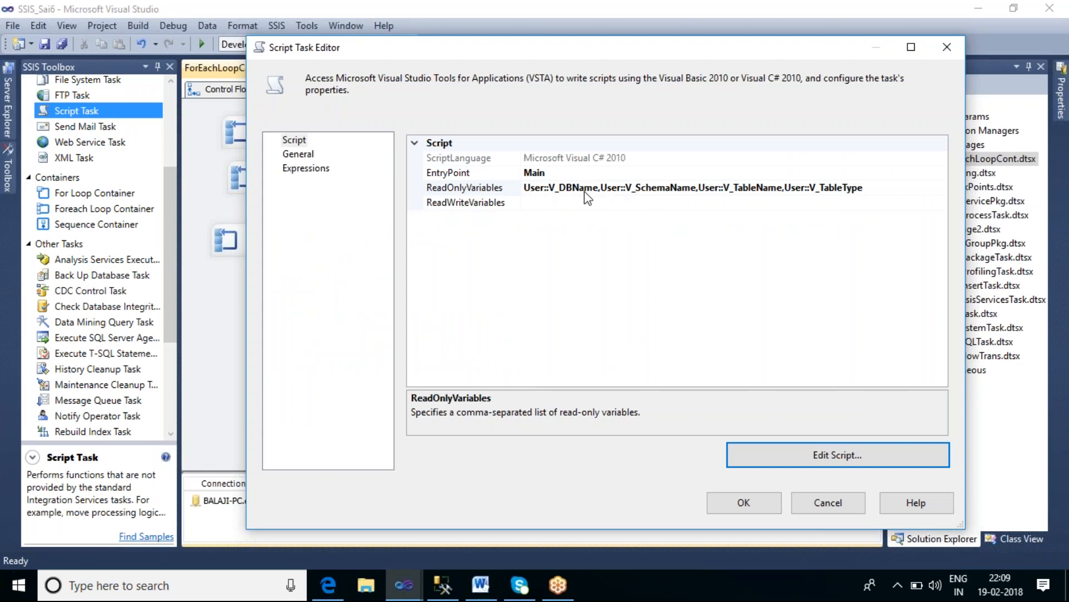
key("alt+Tab")
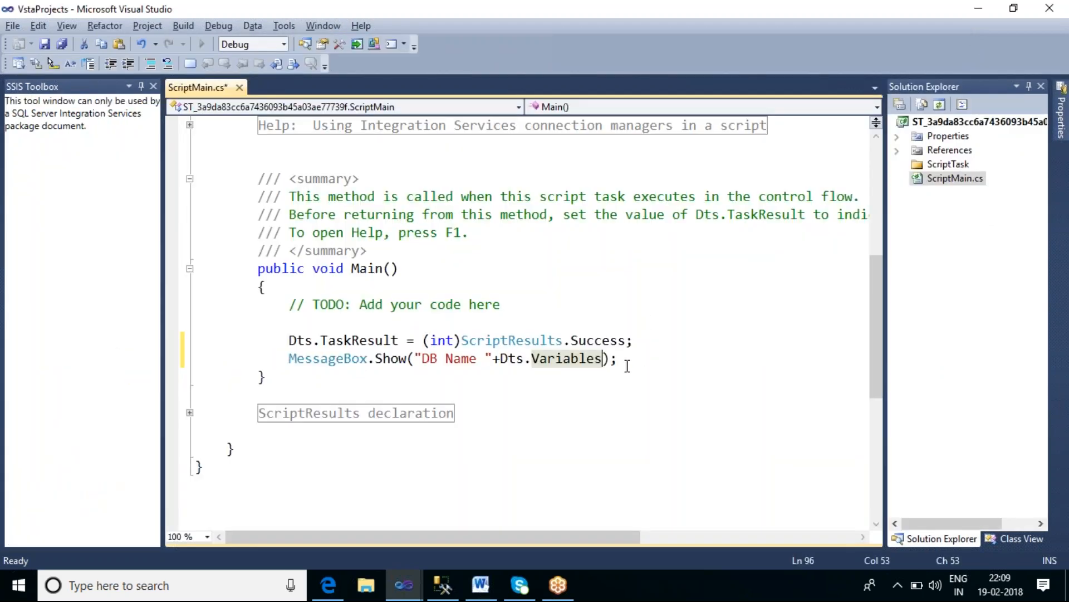
type("[0]")
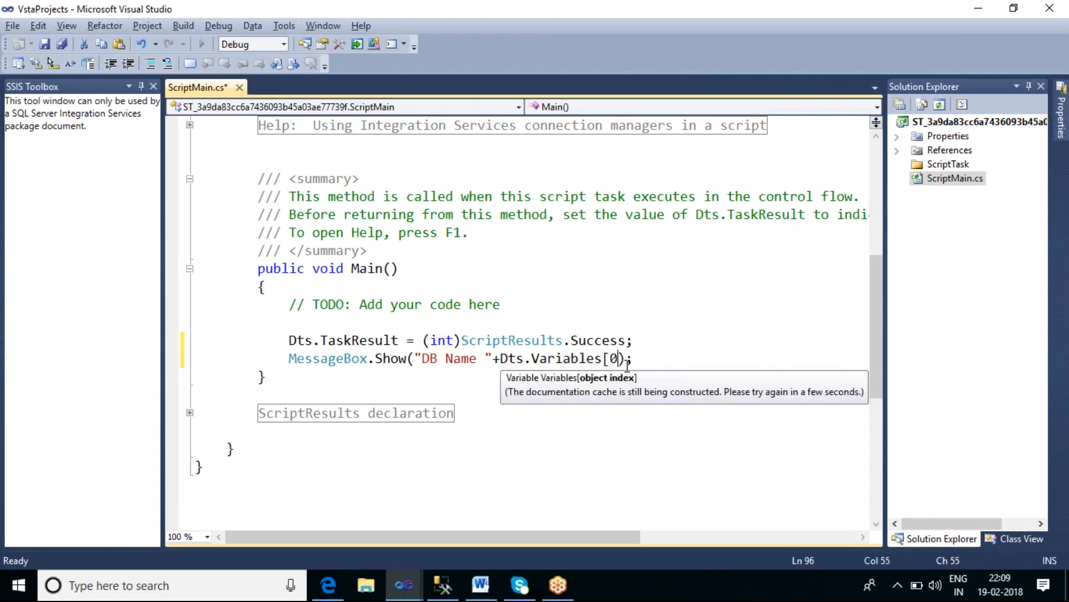
type(".v")
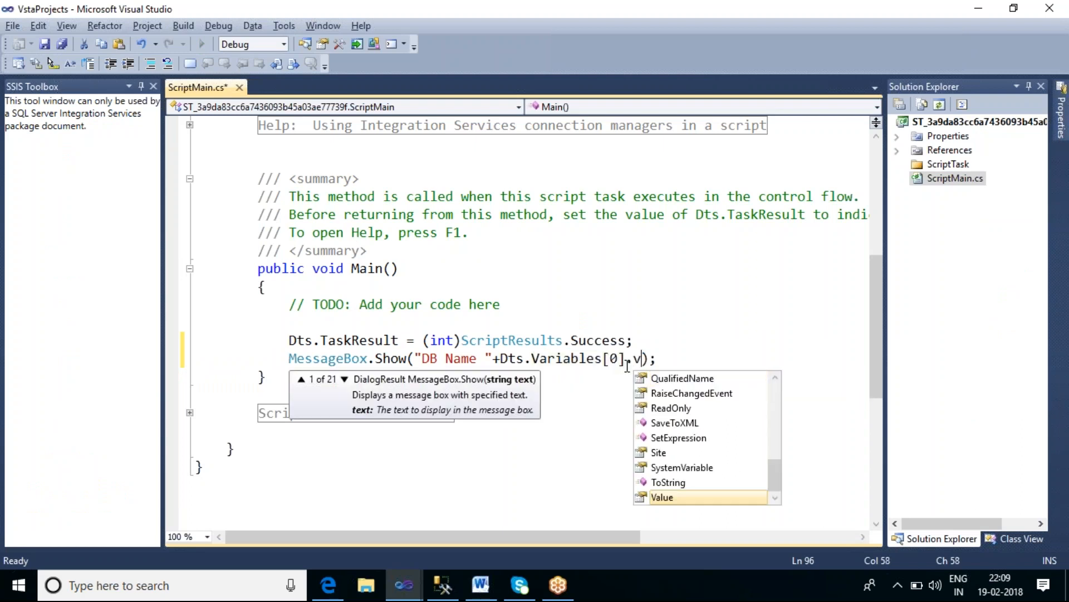
key("Tab")
type(".t")
key("Tab")
type("(")
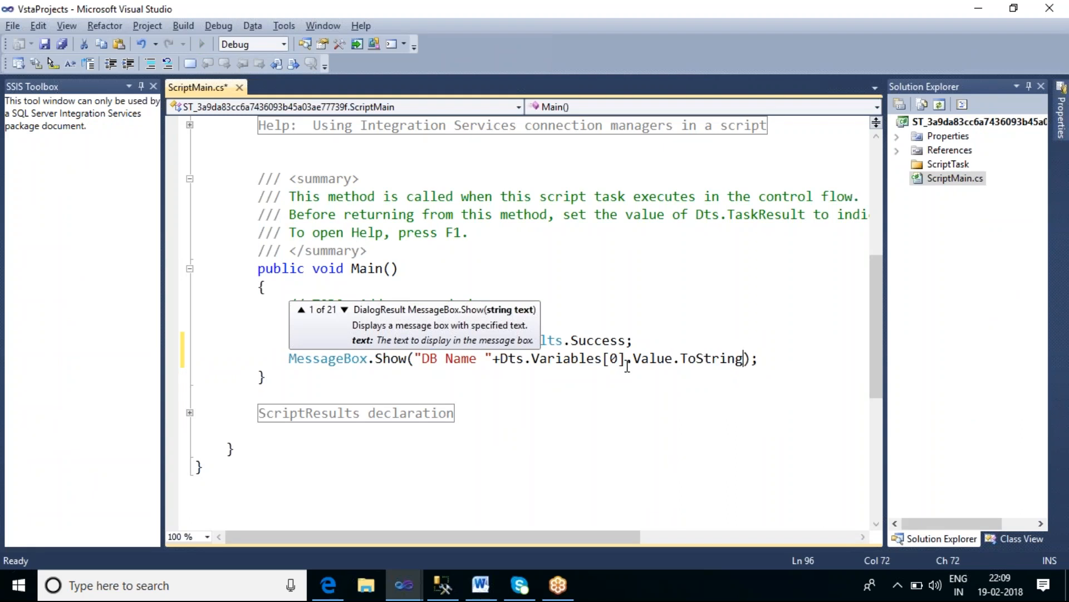
type(")")
Step: Copy the message expression and paste it on two continuation lines, joining each with a plus sign
left_click(418, 359, "shift")
key("ctrl+c")
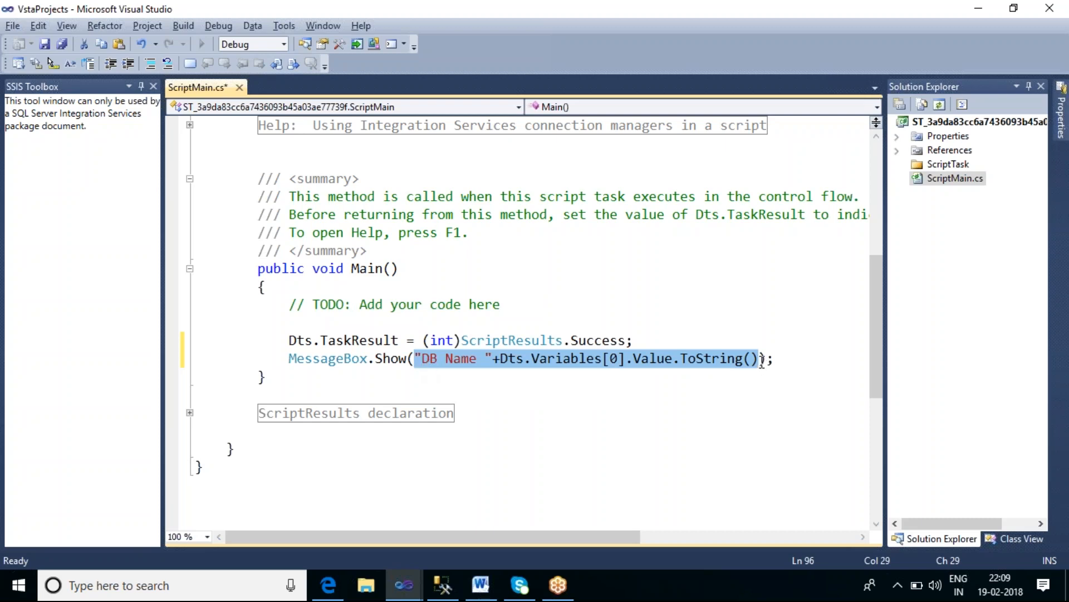
key("Right")
key("Return")
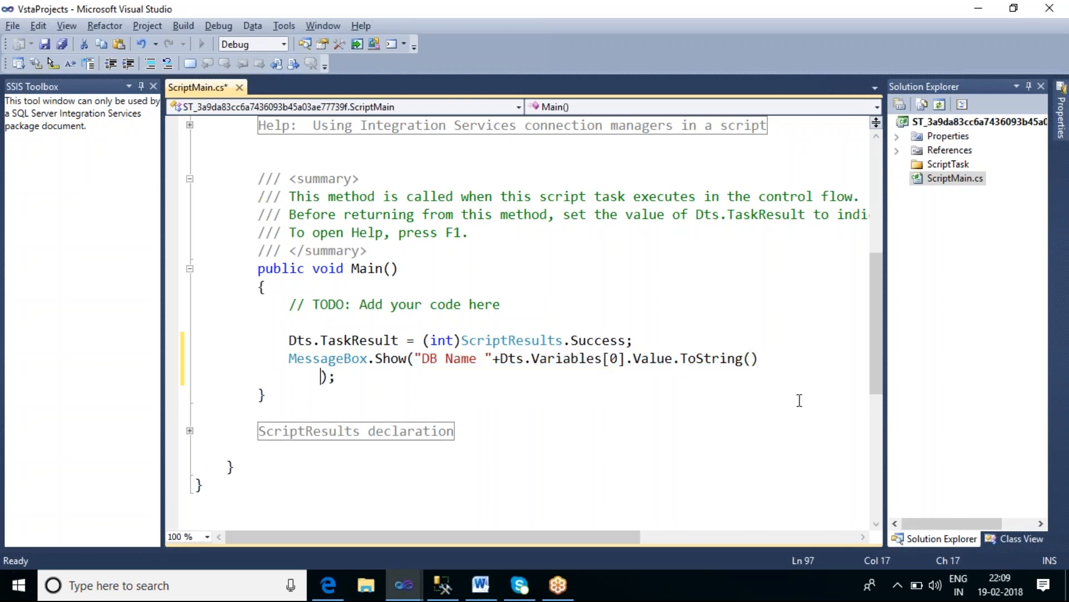
type("+")
key("ctrl+v")
key("Return")
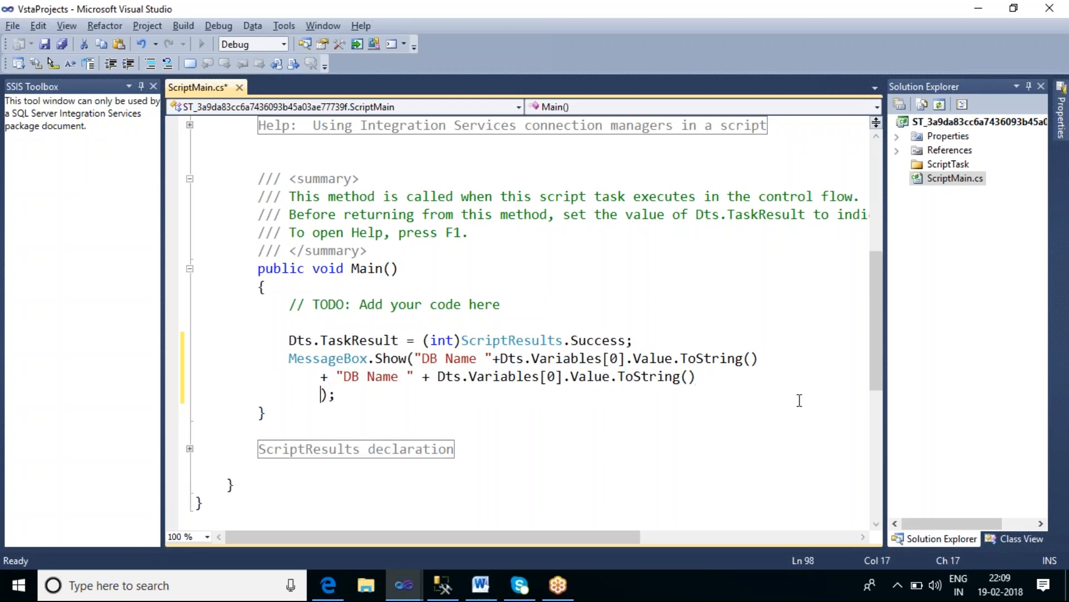
key("ctrl+v")
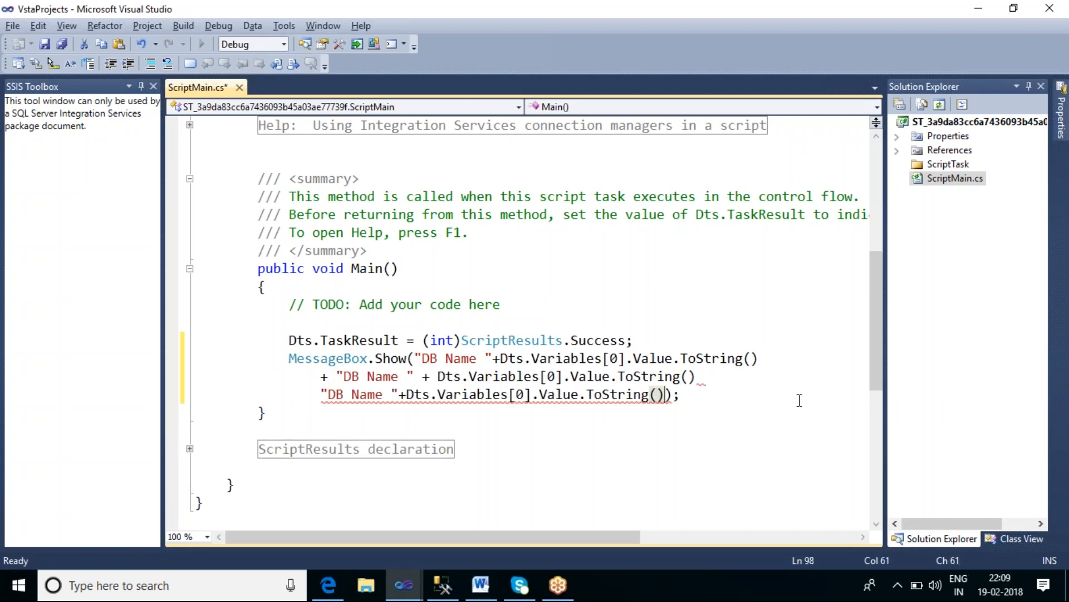
key("Home")
type("+")
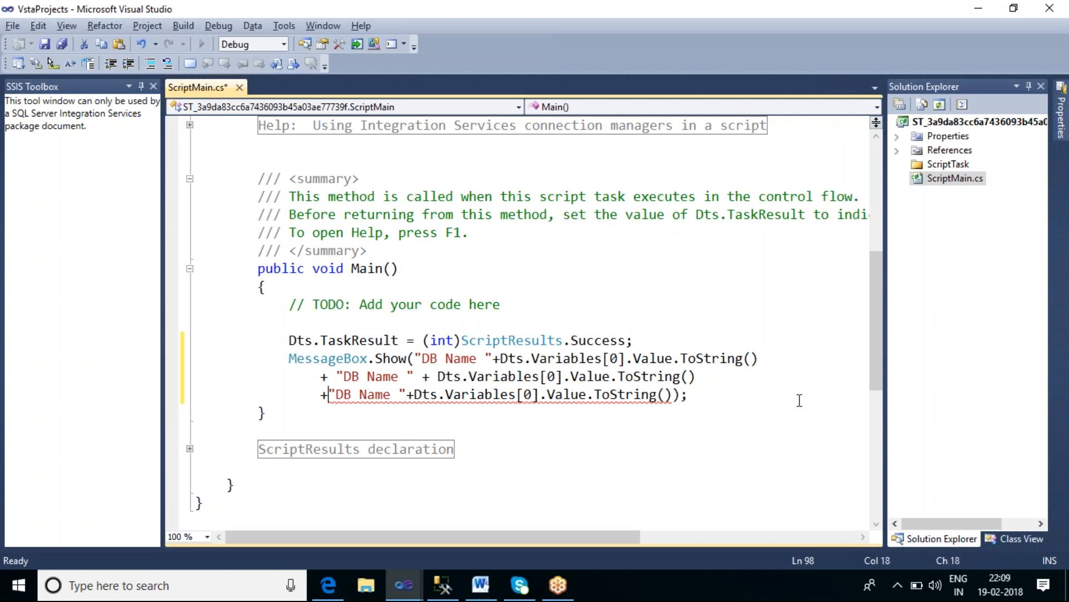
Step: Paste the message expression onto a third continuation line joined with a plus sign, and pad the labels with leading spaces
key("End")
key("Left")
key("Left")
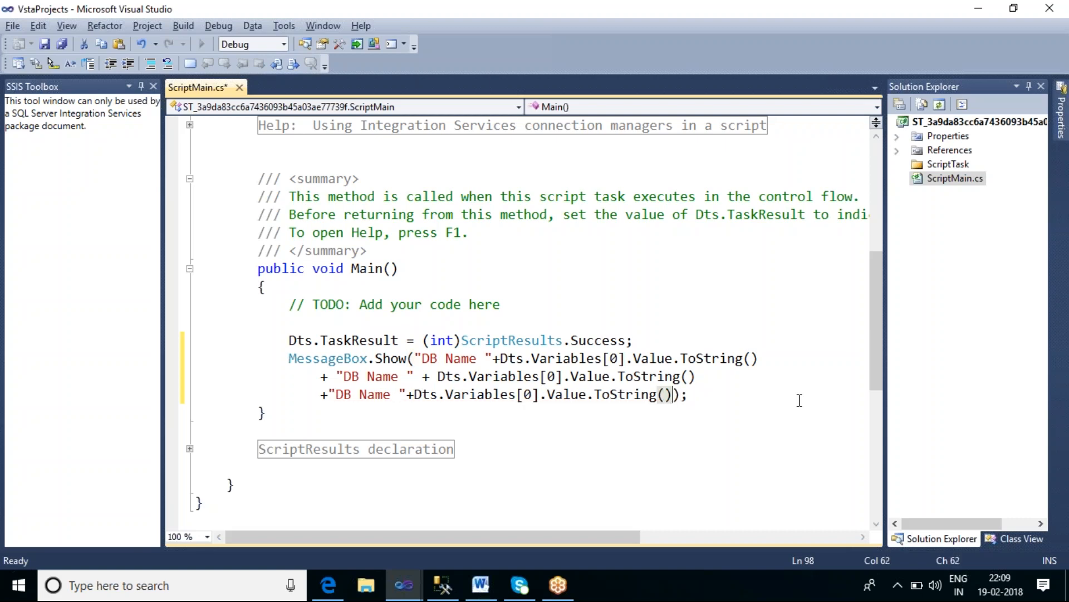
key("Return")
type("+);")
type("\"DB Name \" + Dts.Variables[0].Value.ToString()")
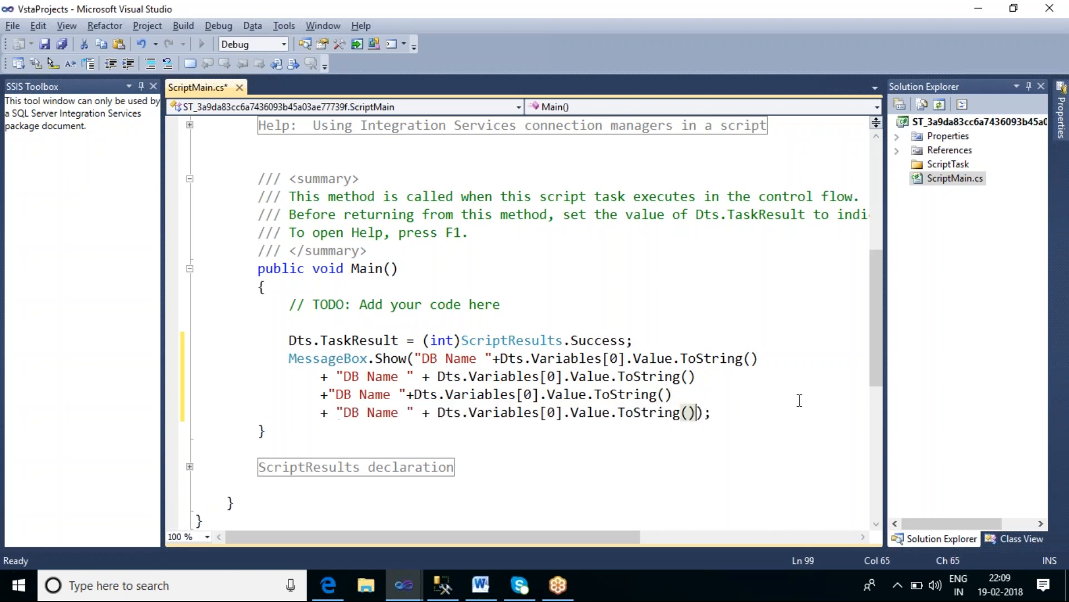
left_click(349, 381)
left_click(337, 394)
left_click(344, 412)
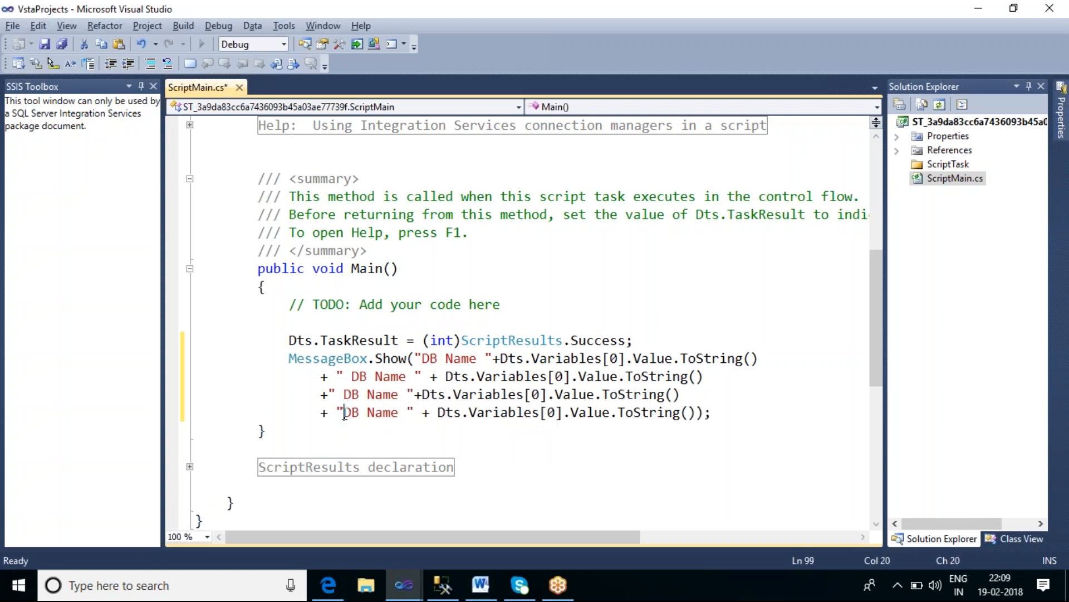
Step: Relabel the three continuation lines as " Schema Name ", " Table Name " and " Table Type "
double_click(359, 378)
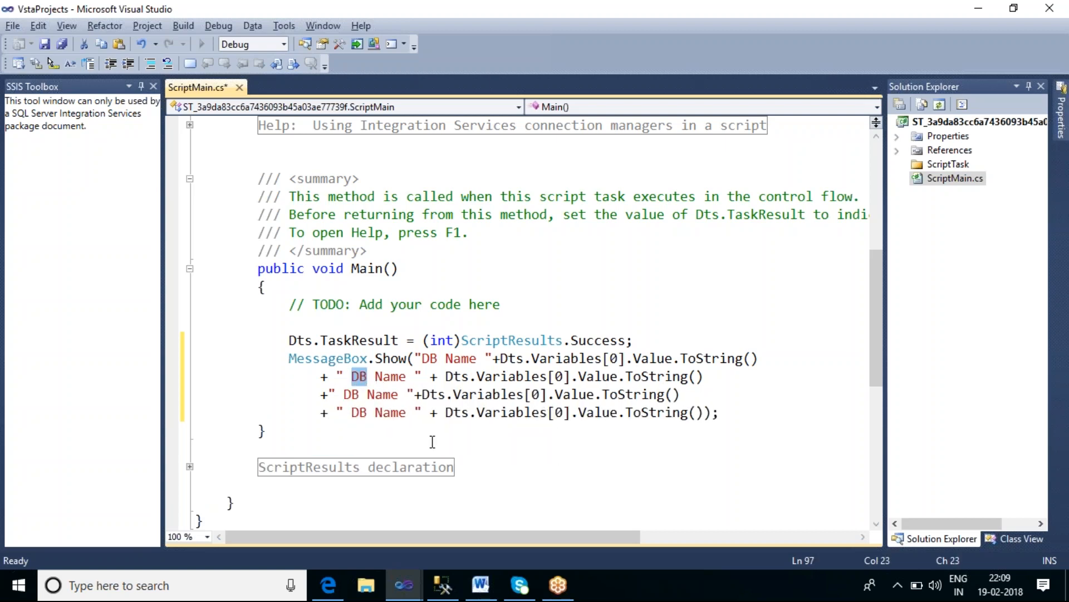
type("Schema")
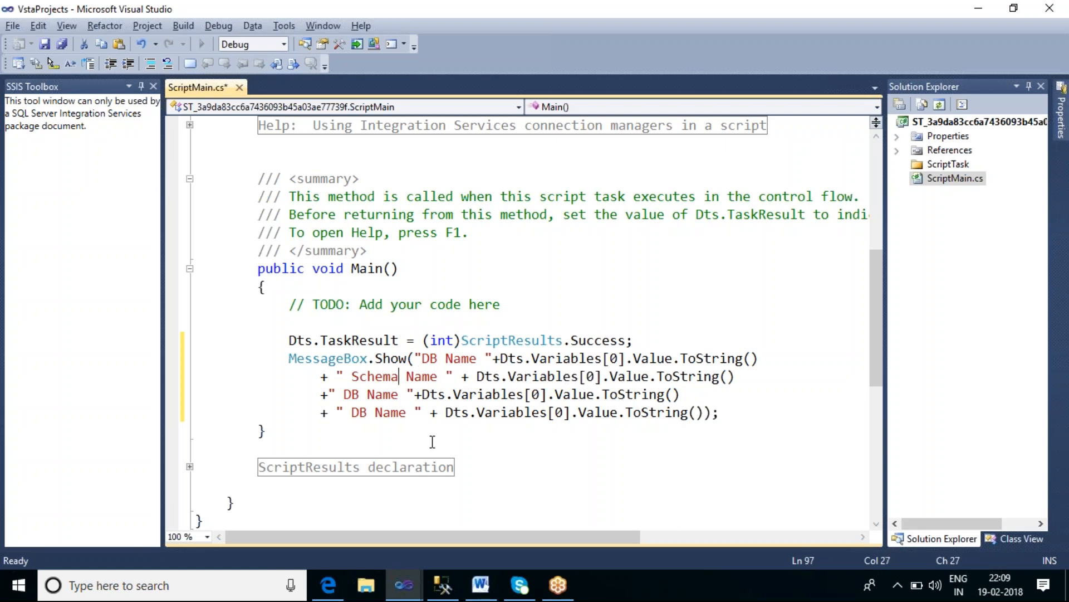
double_click(351, 394)
type("Table")
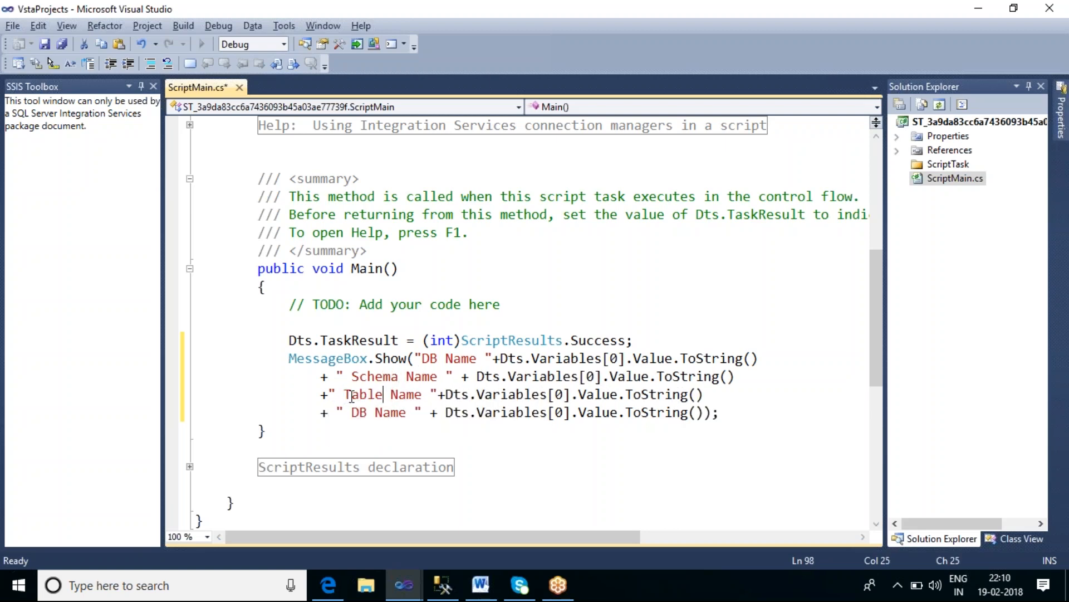
double_click(358, 413)
type("Table Type")
key("Delete")
key("Delete")
key("Delete")
key("Delete")
key("Delete")
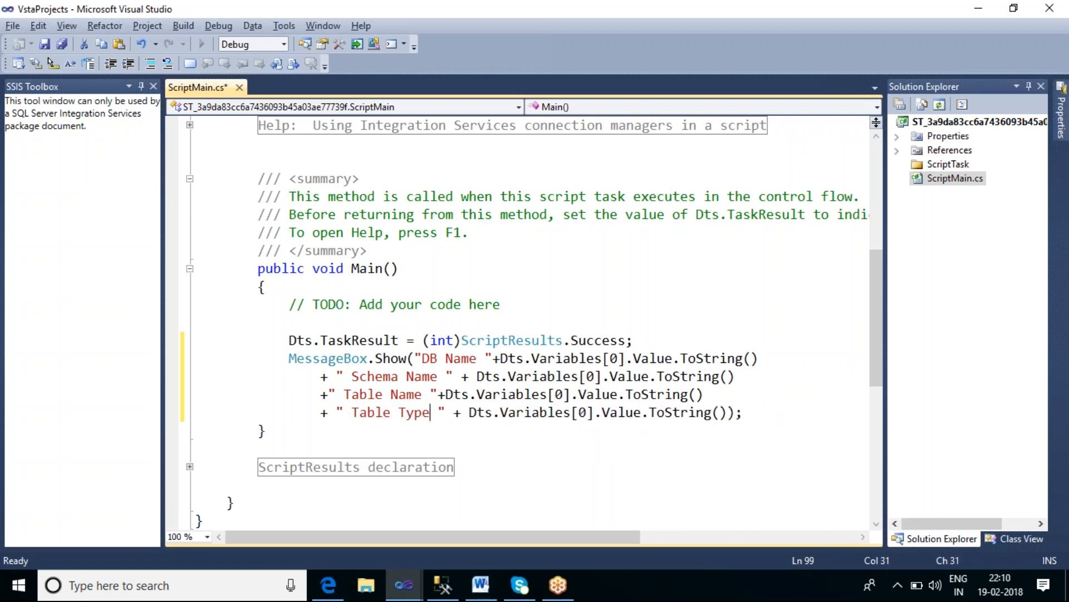
Step: Set the Dts.Variables indexes on the continuation lines to 1, 2 and 3, and save the script
left_click(345, 394)
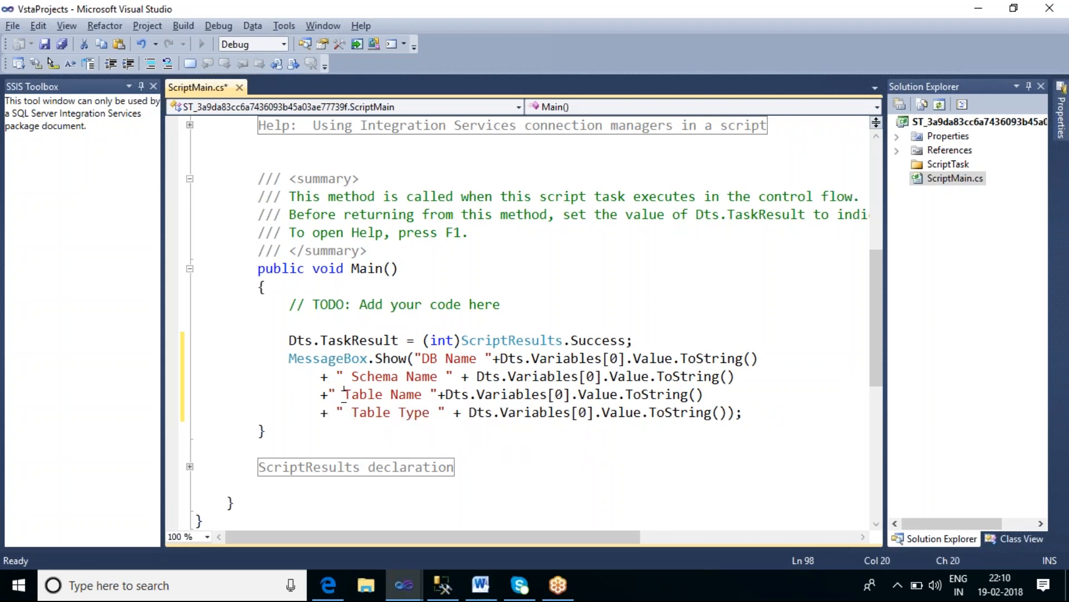
left_click(596, 377)
key("BackSpace")
type("1")
left_click(569, 395)
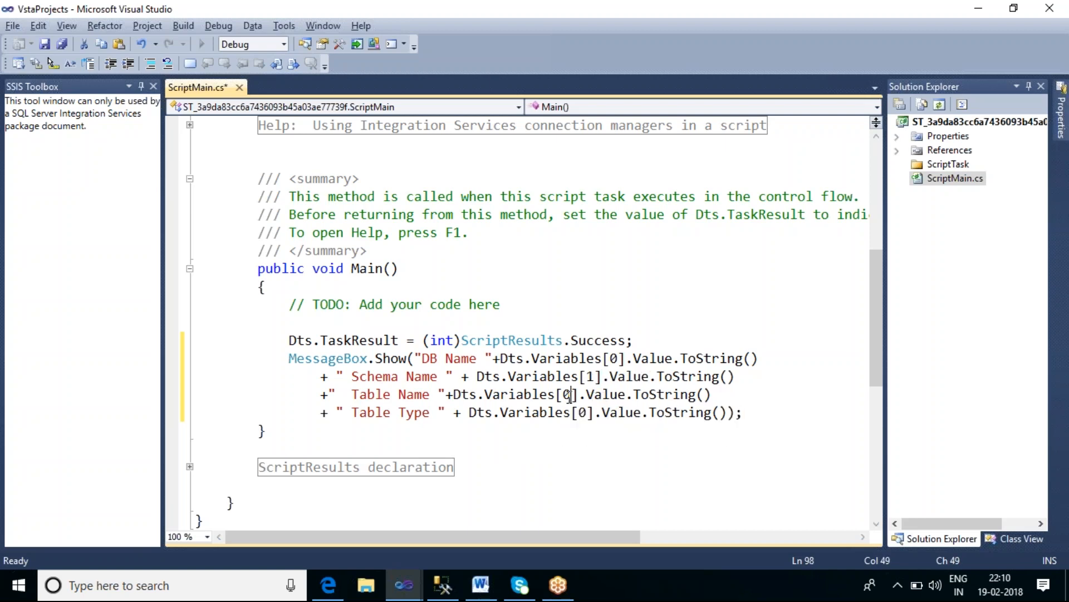
key("BackSpace")
type("2")
left_click(589, 412)
key("BackSpace")
type("3")
left_click(628, 471)
key("ctrl+s")
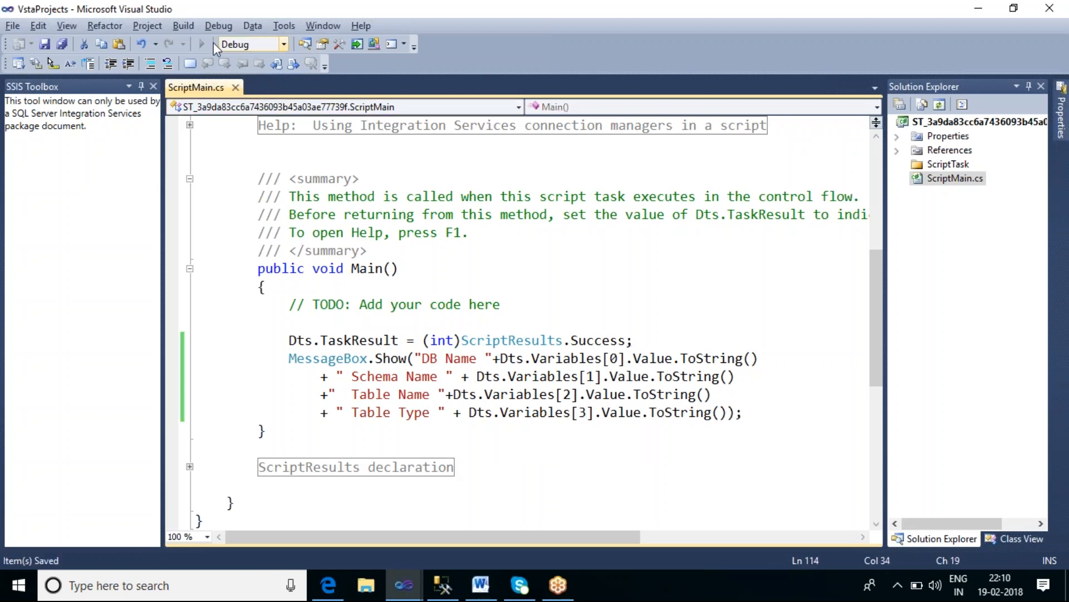
Step: Build the script project, close the script editor and accept the Script Task Editor settings
left_click(183, 26)
left_click(234, 41)
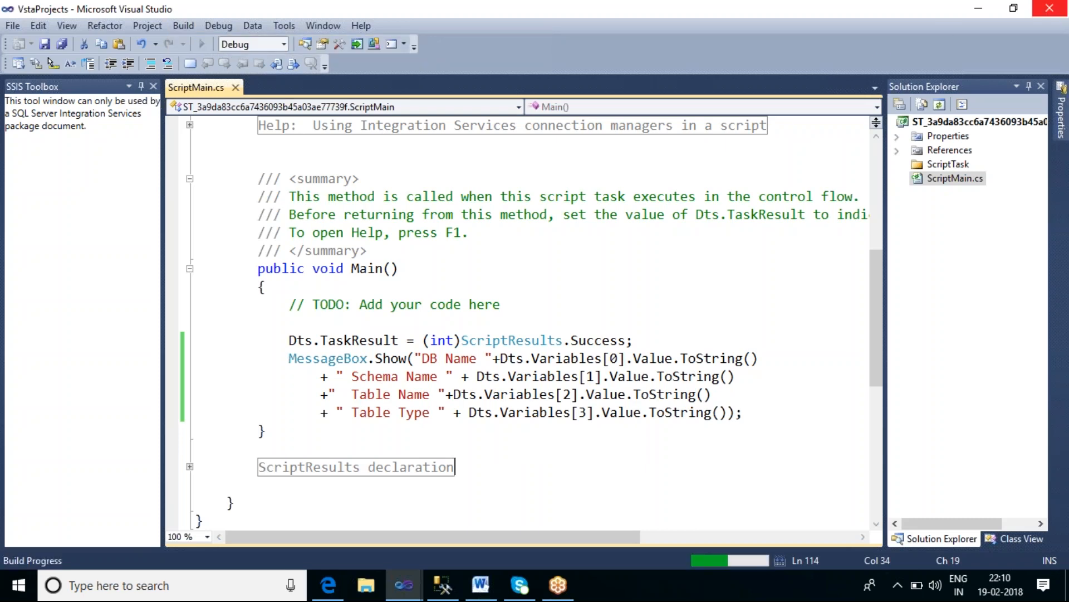
left_click(1051, 9)
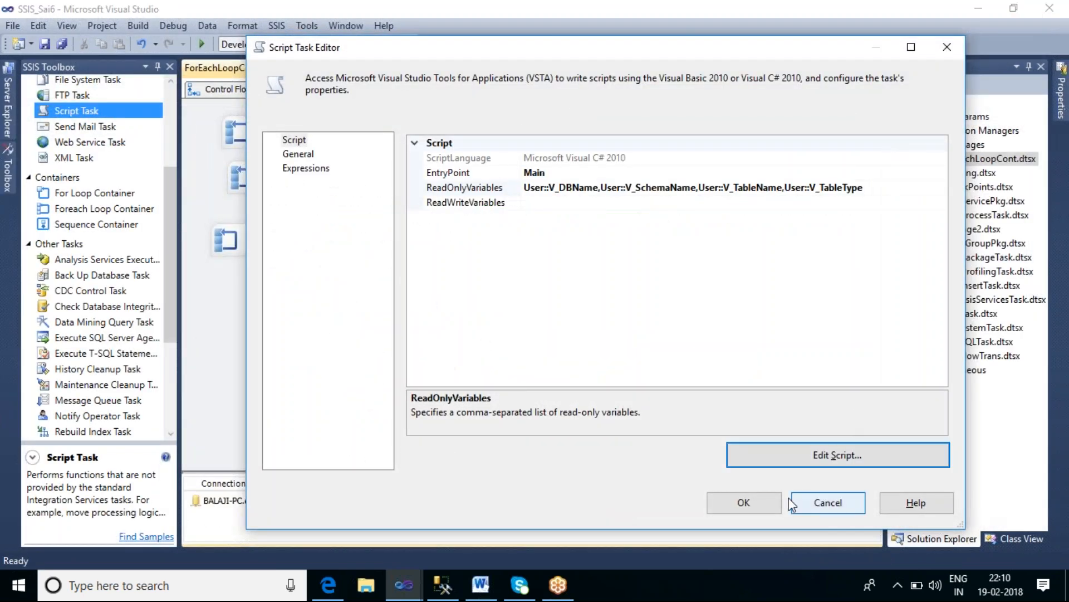
left_click(771, 509)
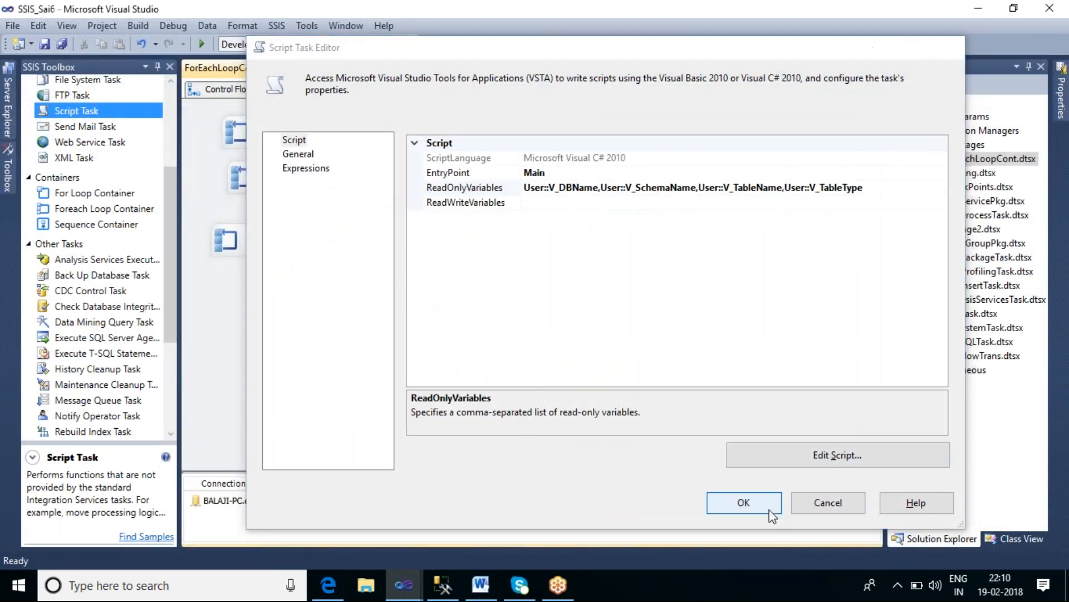
left_click(770, 509)
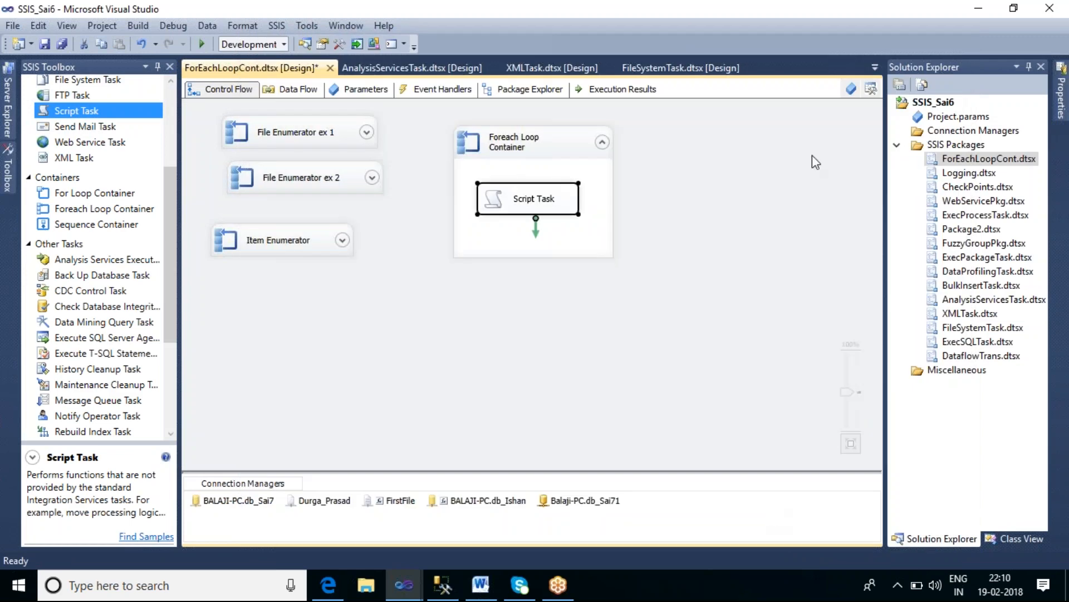
Step: Review the Foreach Loop container's Collection and Variable Mappings settings, then close its editor
left_click(573, 148)
double_click(573, 146)
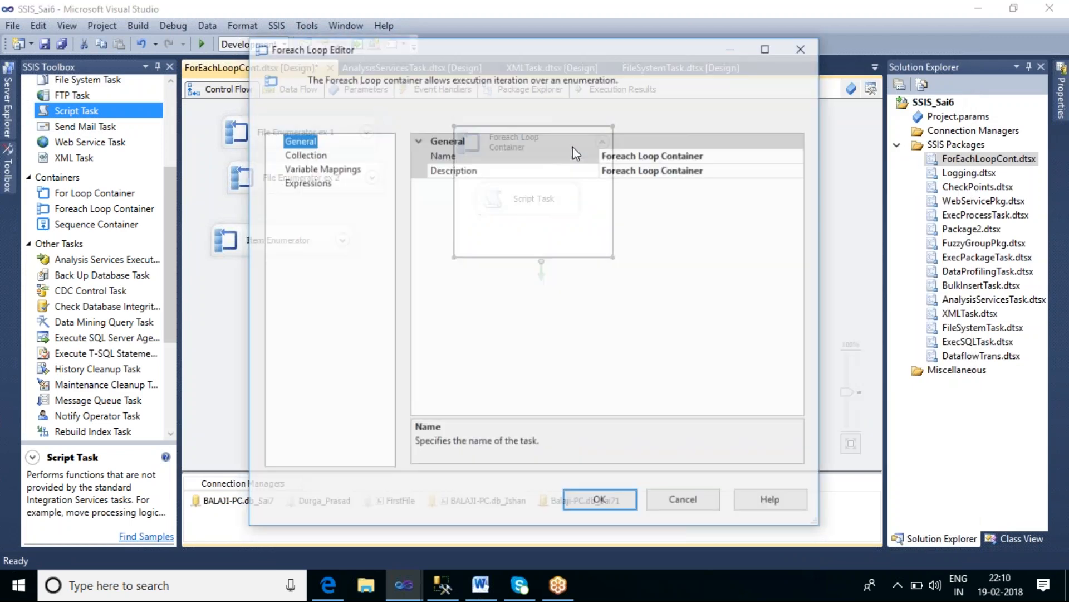
left_click(304, 155)
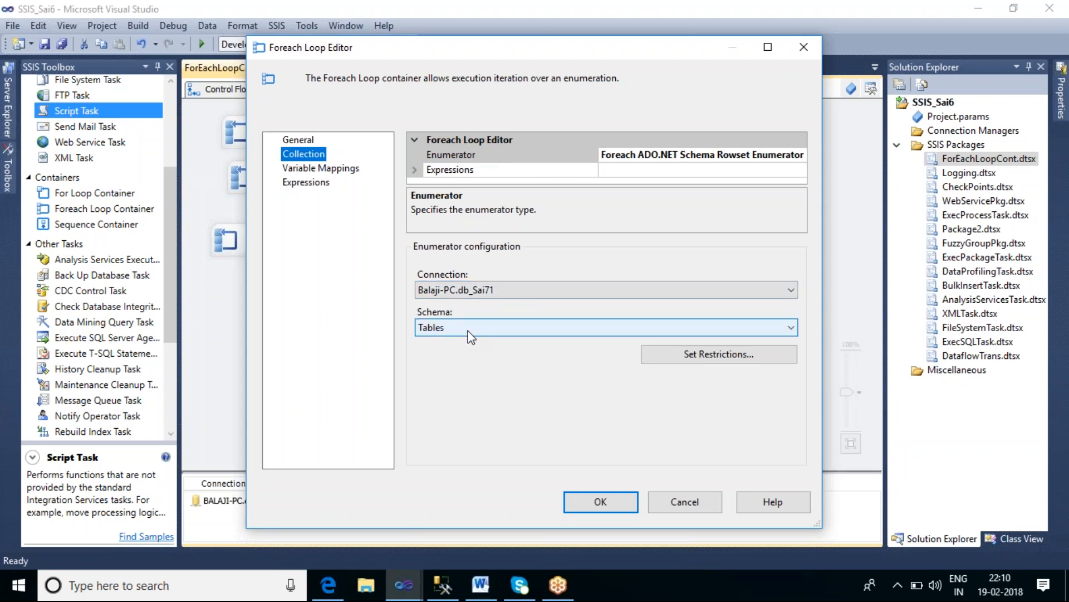
left_click(323, 168)
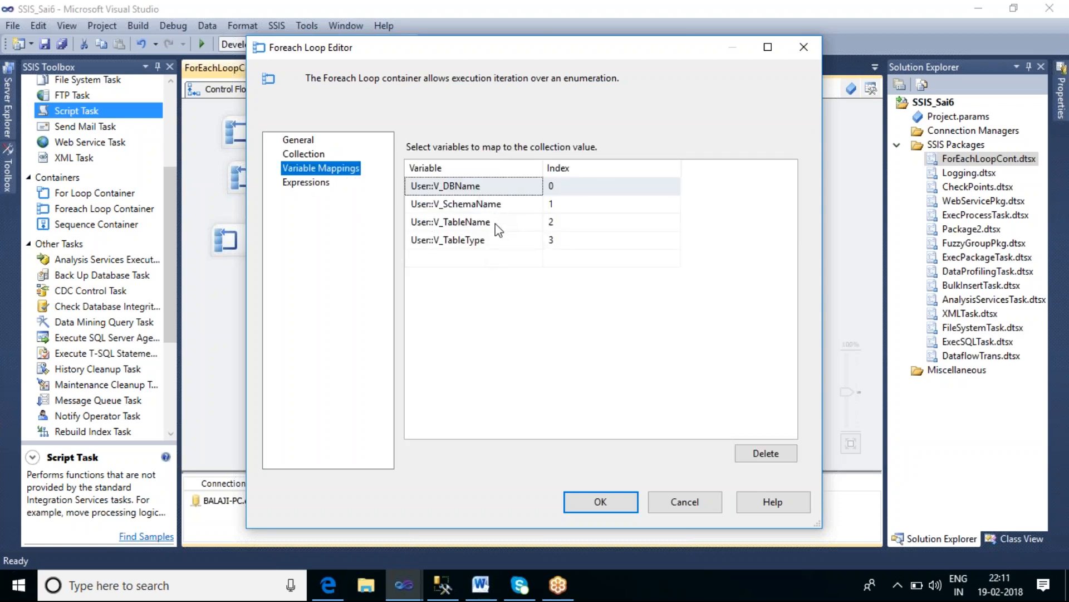
left_click(615, 503)
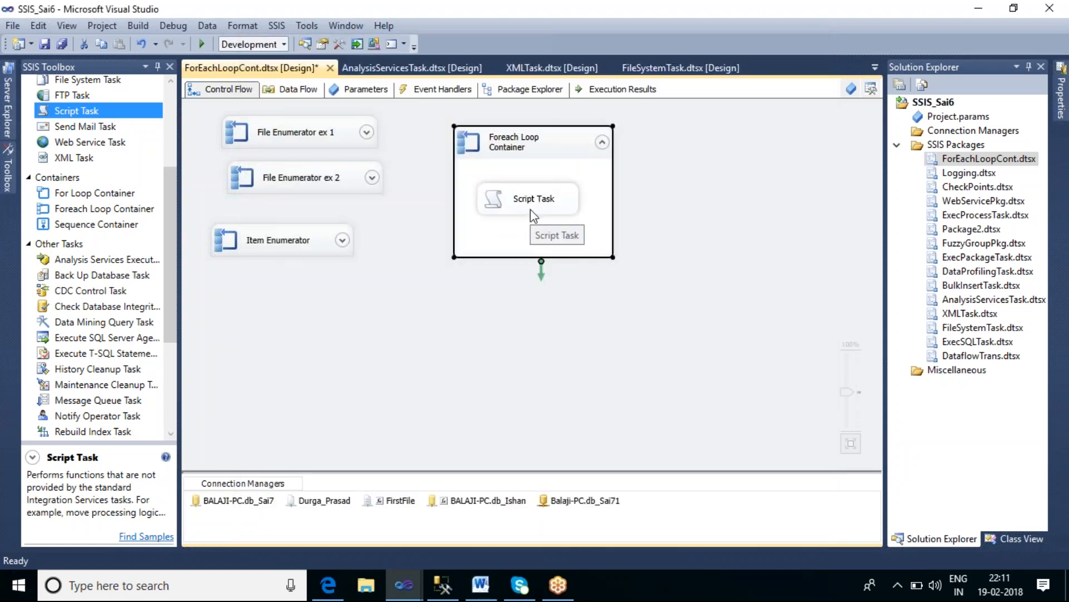
Step: Execute the Foreach Loop container, acknowledge each table's message box, and stop debugging
right_click(559, 146)
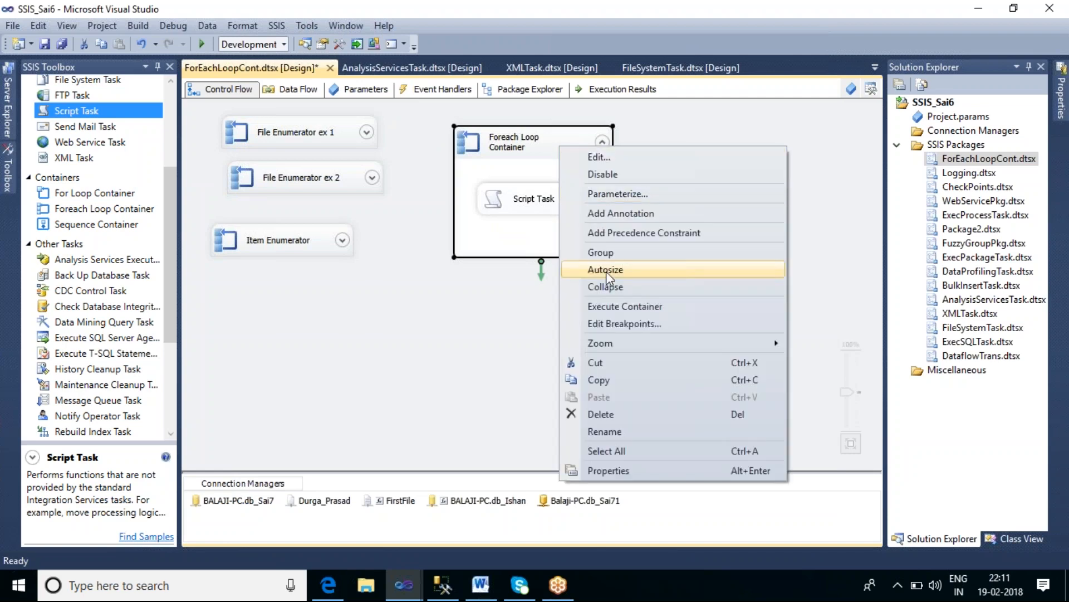
left_click(610, 307)
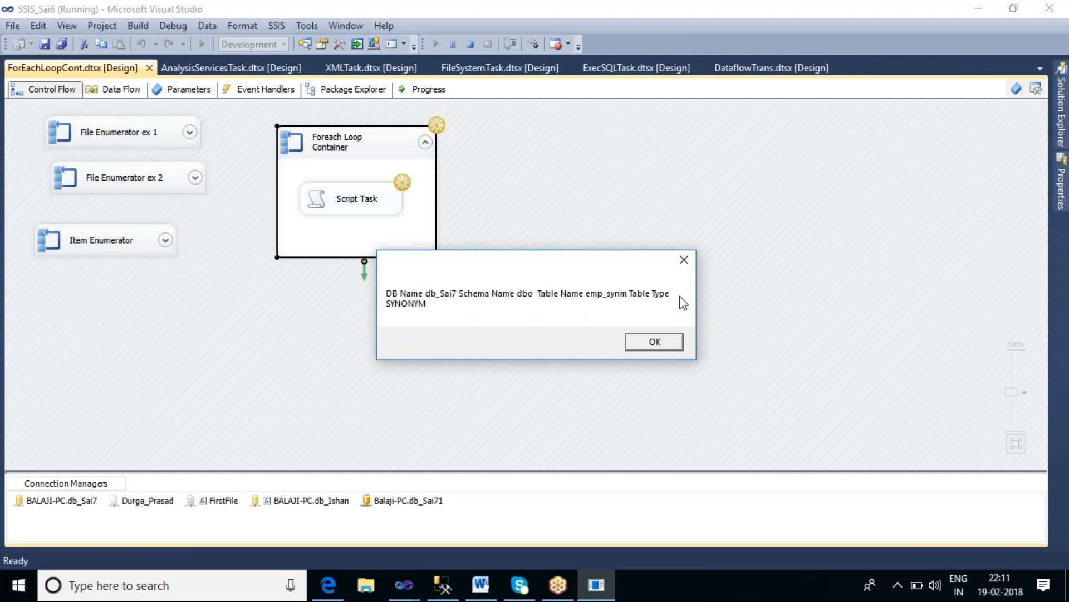
left_click(647, 341)
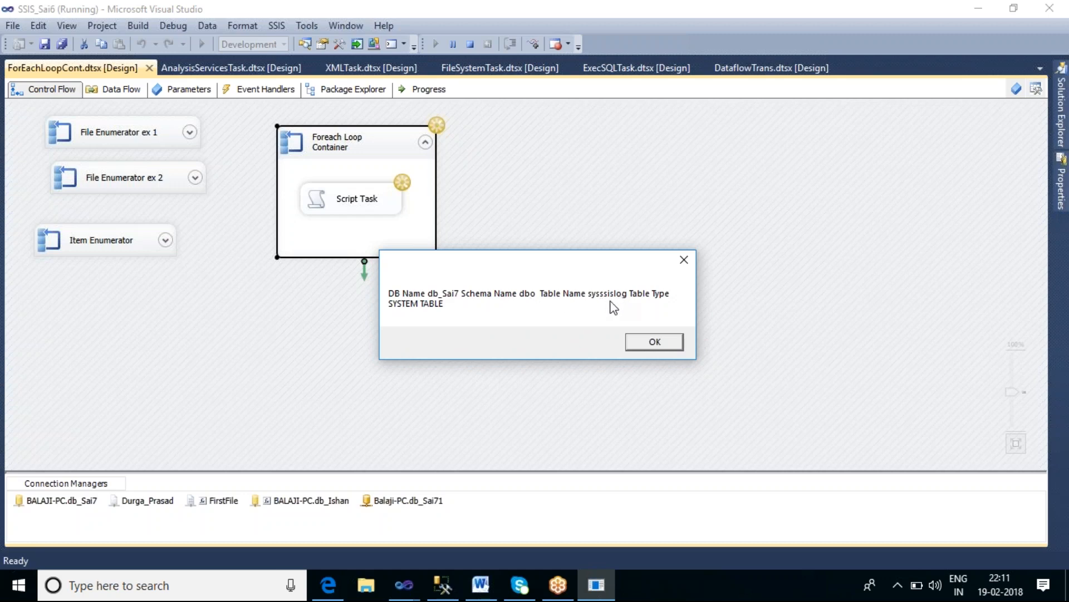
left_click(641, 340)
left_click(640, 341)
left_click(641, 341)
left_click(641, 341)
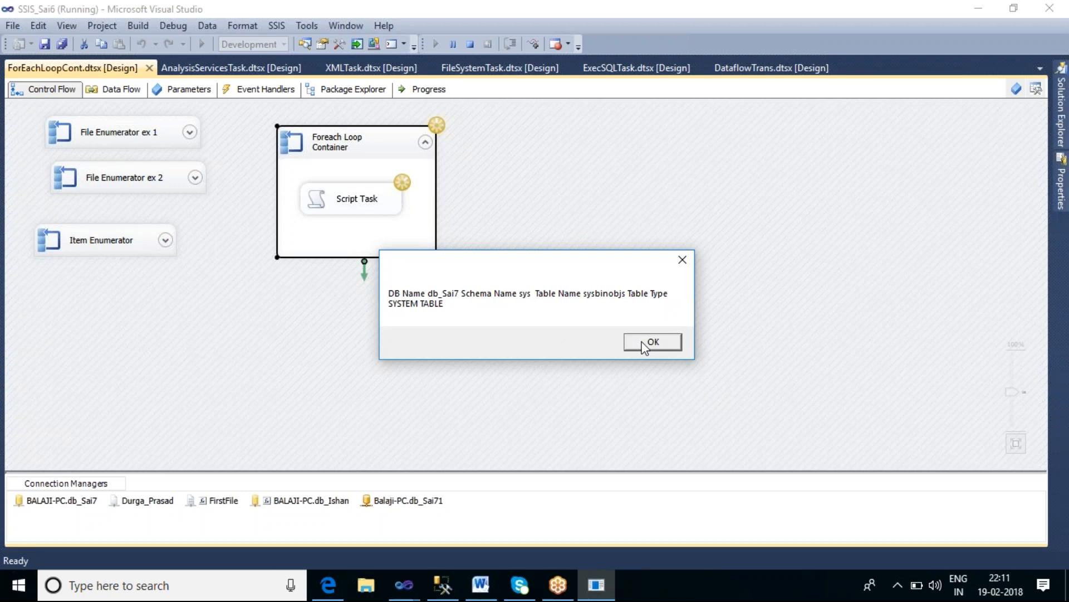
left_click(641, 341)
left_click(640, 341)
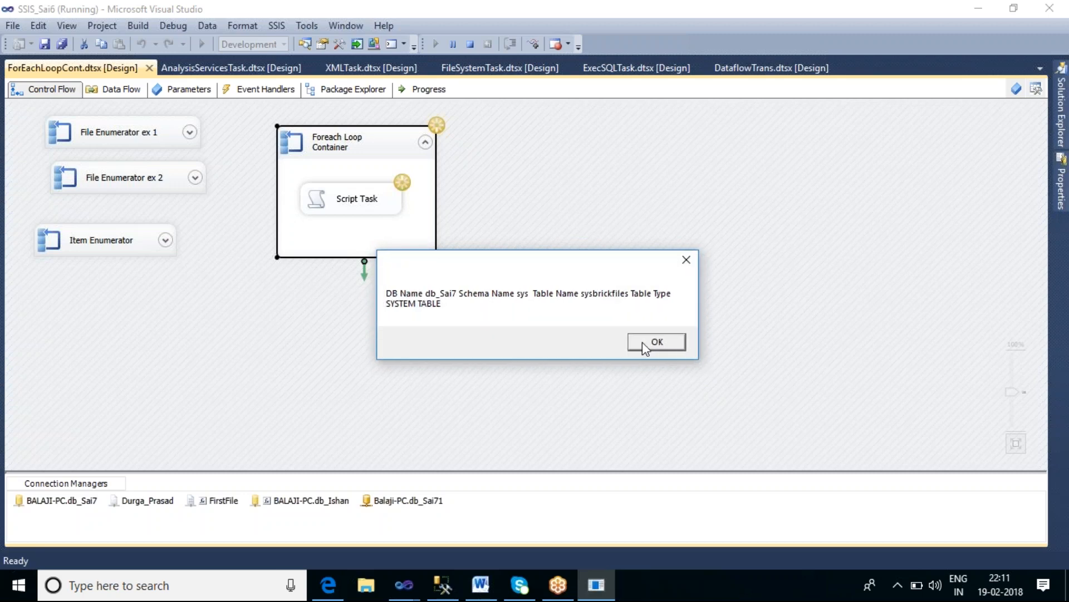
left_click(643, 342)
left_click(643, 342)
left_click(642, 342)
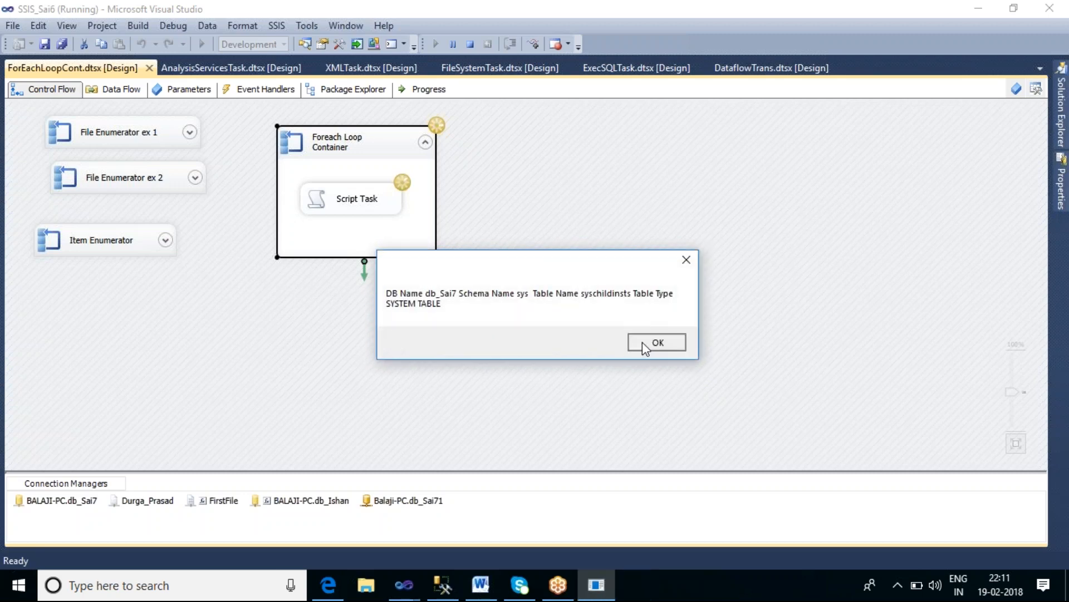
left_click(642, 342)
left_click(643, 342)
left_click(642, 342)
left_click(643, 342)
left_click(643, 342)
left_click(643, 342)
left_click(643, 342)
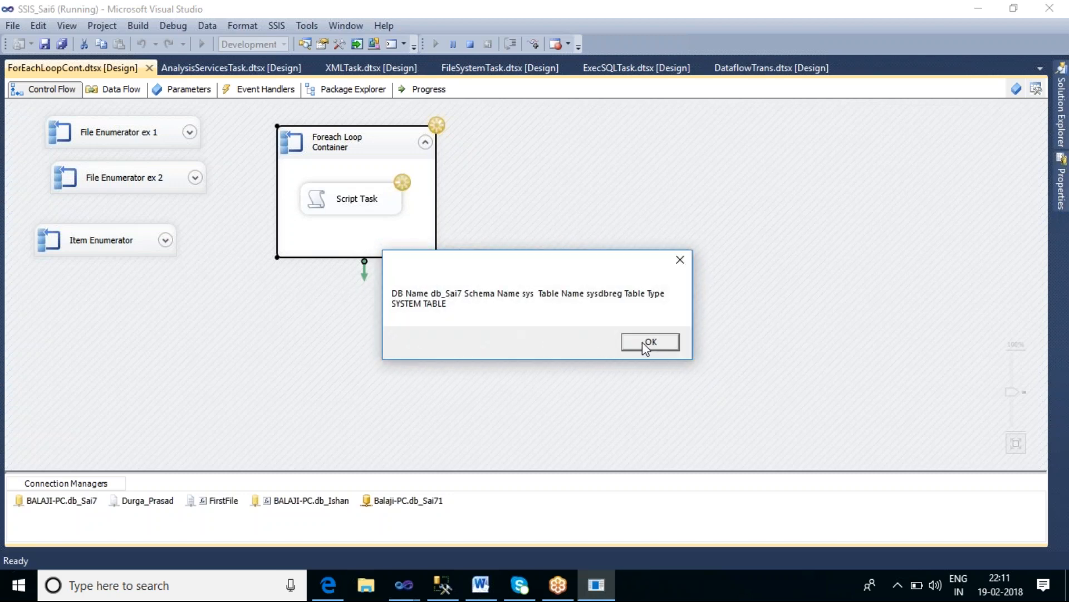
left_click(643, 342)
left_click(643, 342)
left_click(643, 342)
left_click(643, 342)
left_click(643, 342)
left_click(642, 342)
left_click(643, 343)
left_click(643, 343)
left_click(644, 343)
left_click(644, 343)
left_click(644, 343)
left_click(644, 343)
left_click(643, 343)
left_click(643, 343)
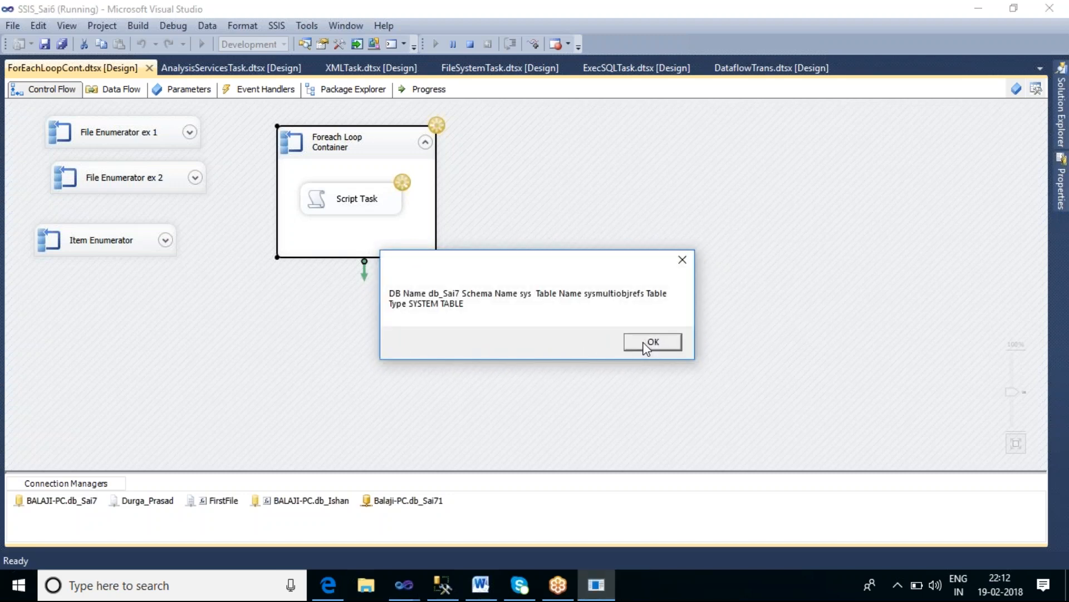
left_click(470, 47)
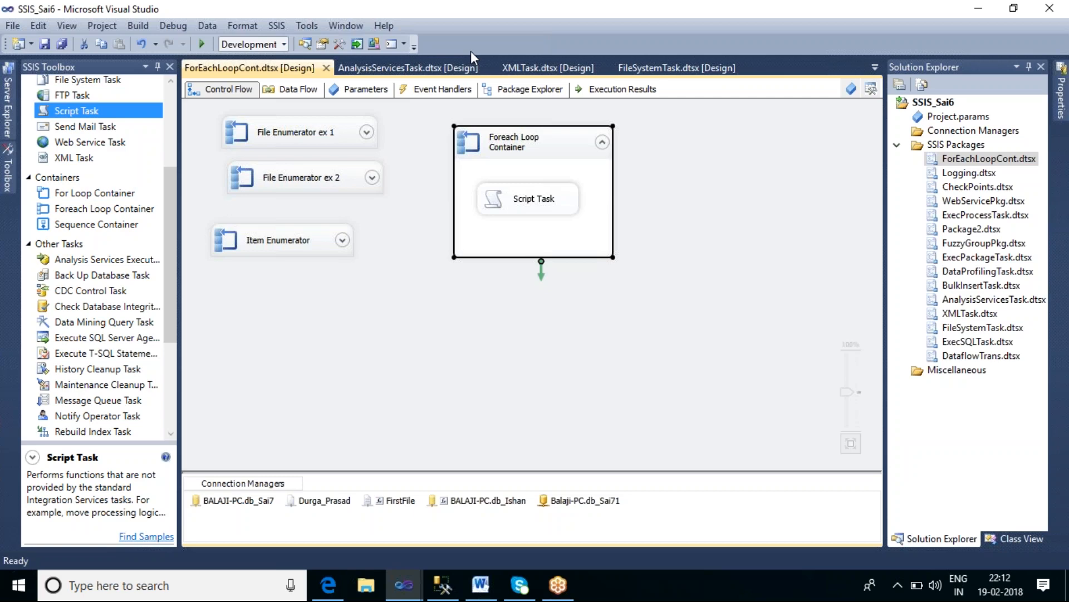
Step: Open the enumerator's Tables schema restrictions and tick TABLE_CATALOG and TABLE_SCHEMA
double_click(559, 148)
left_click(309, 156)
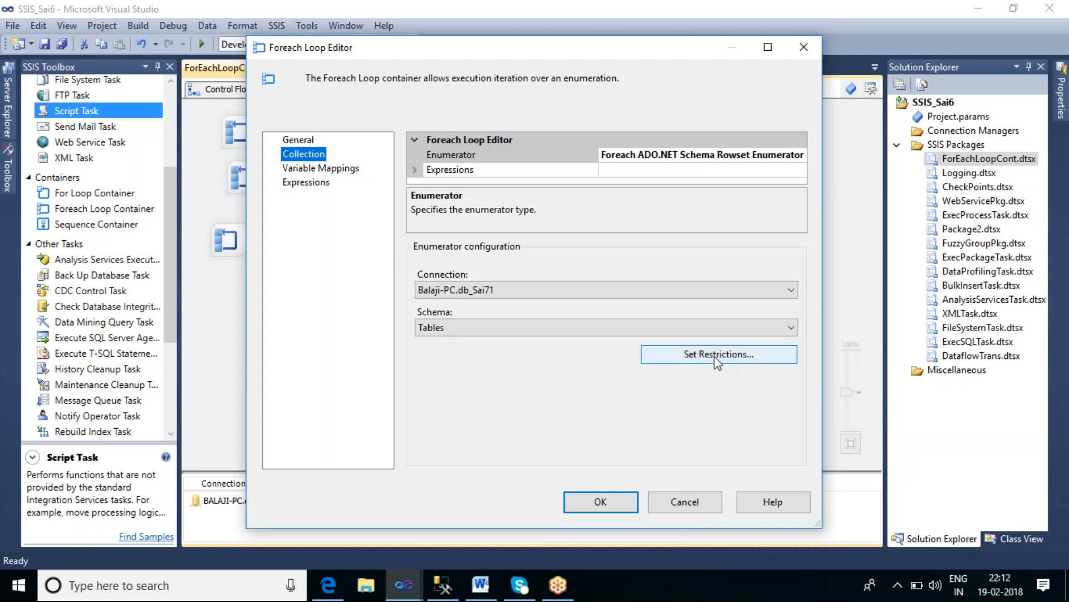
left_click(715, 358)
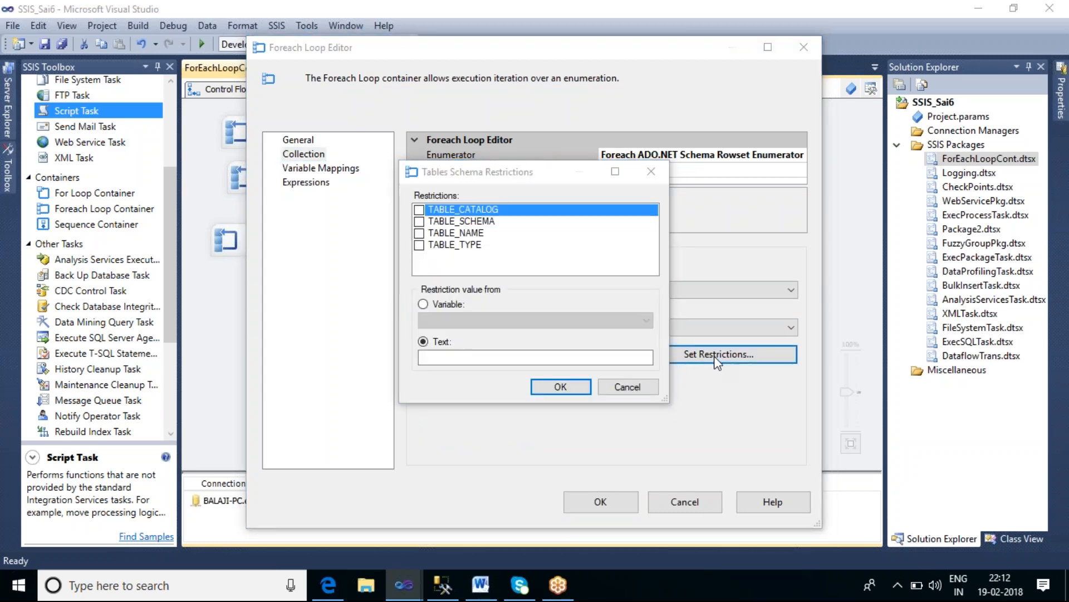
left_click(479, 357)
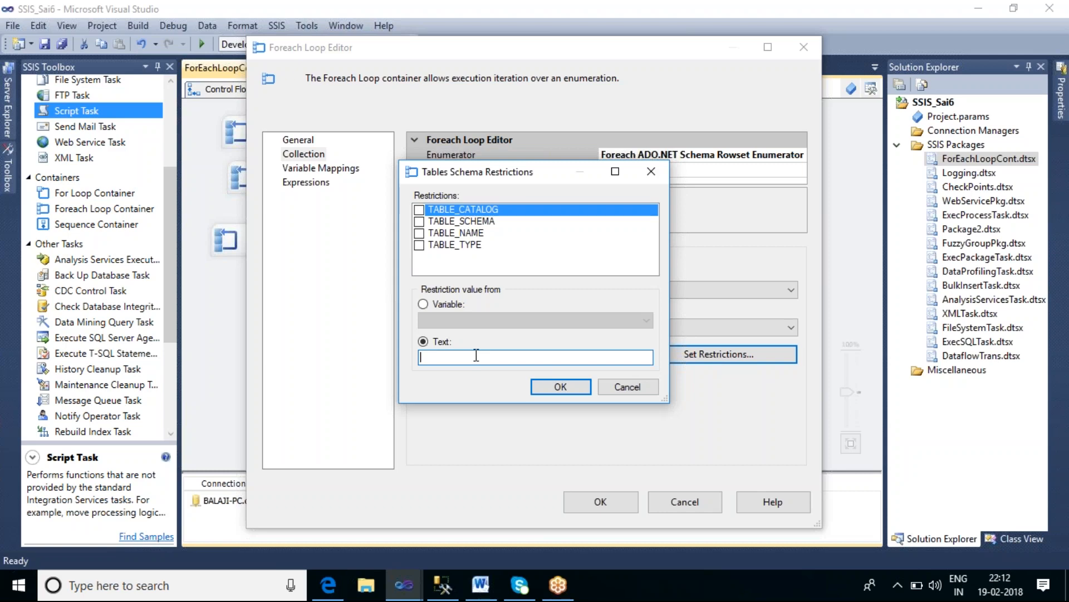
left_click(419, 222)
left_click(419, 222)
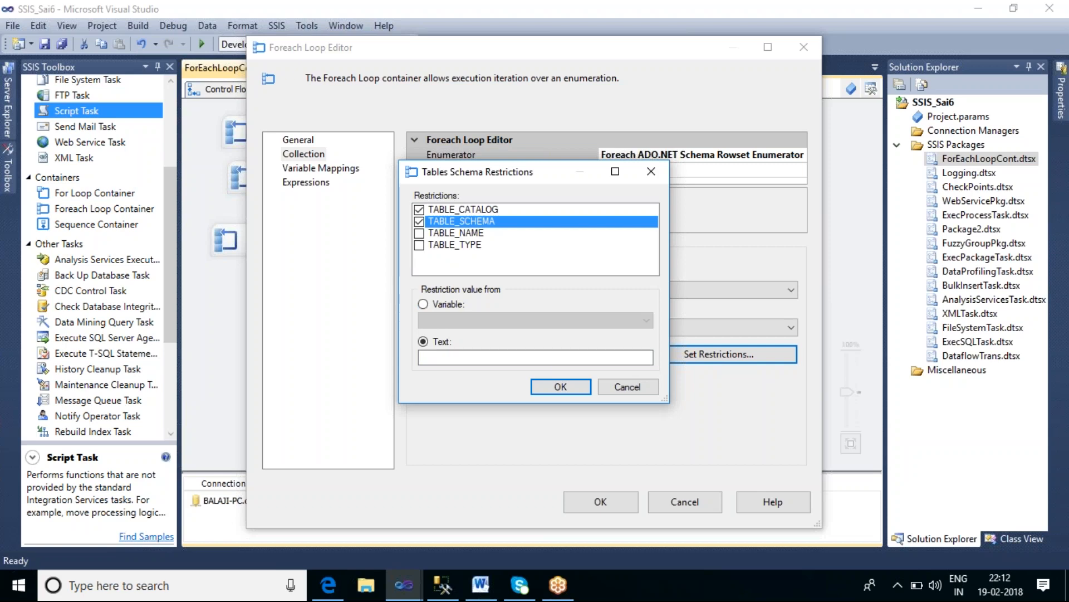
Step: Enter HR_Depot as the TABLE_SCHEMA restriction text
left_click(448, 361)
type("hr")
key("BackSpace")
key("BackSpace")
type("HR")
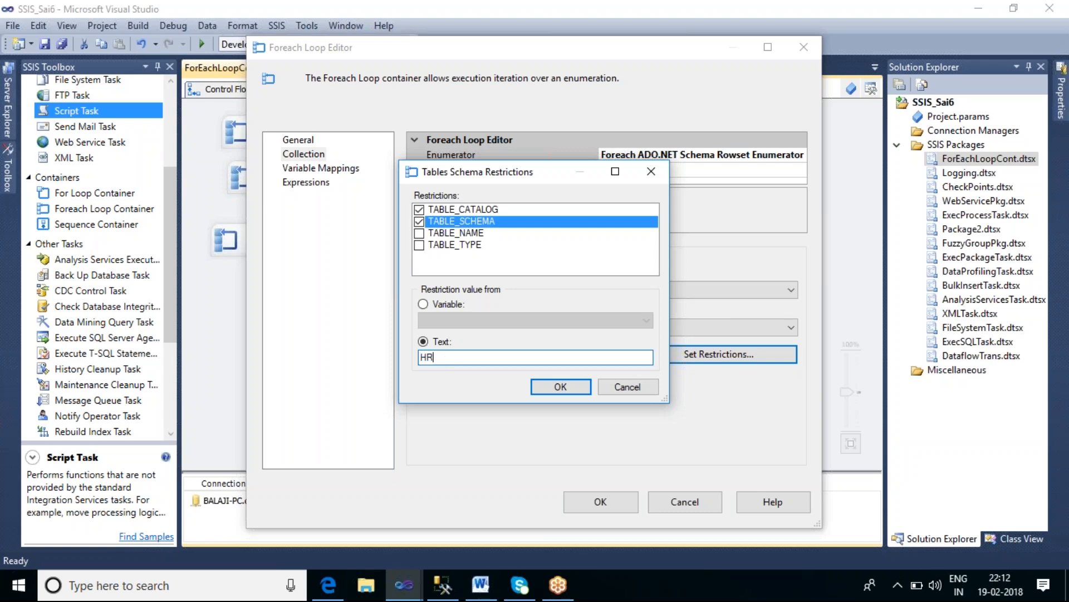
type("_Depot")
Step: Switch to SQL Server Management Studio and browse db_Sai7's tables for those in the HR_Depot schema
left_click(443, 585)
left_click(6, 148)
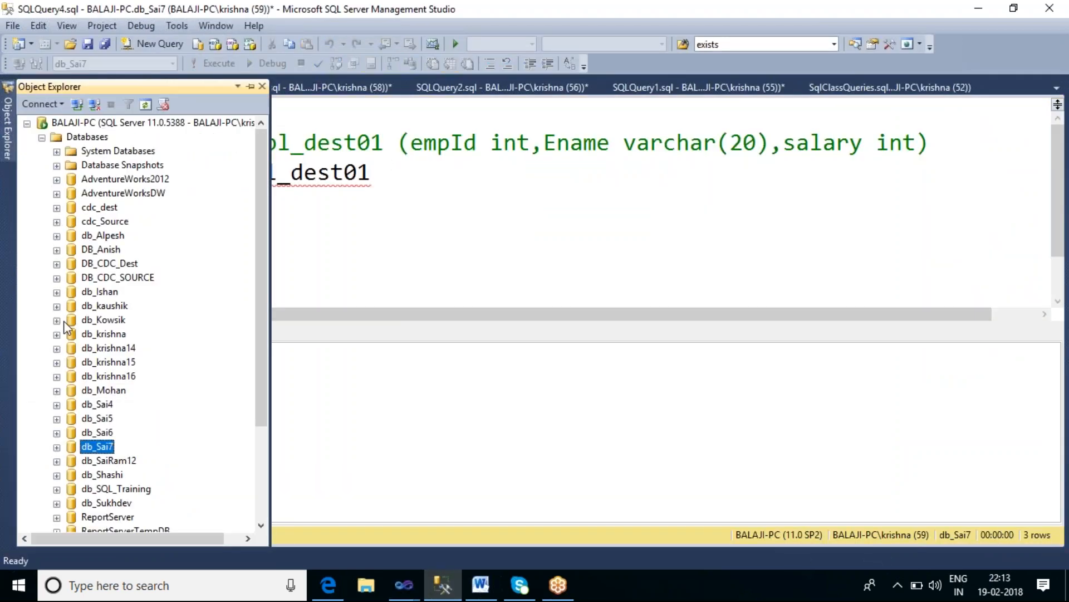
left_click(146, 105)
left_click(56, 447)
scroll(190, 362, "down", 1)
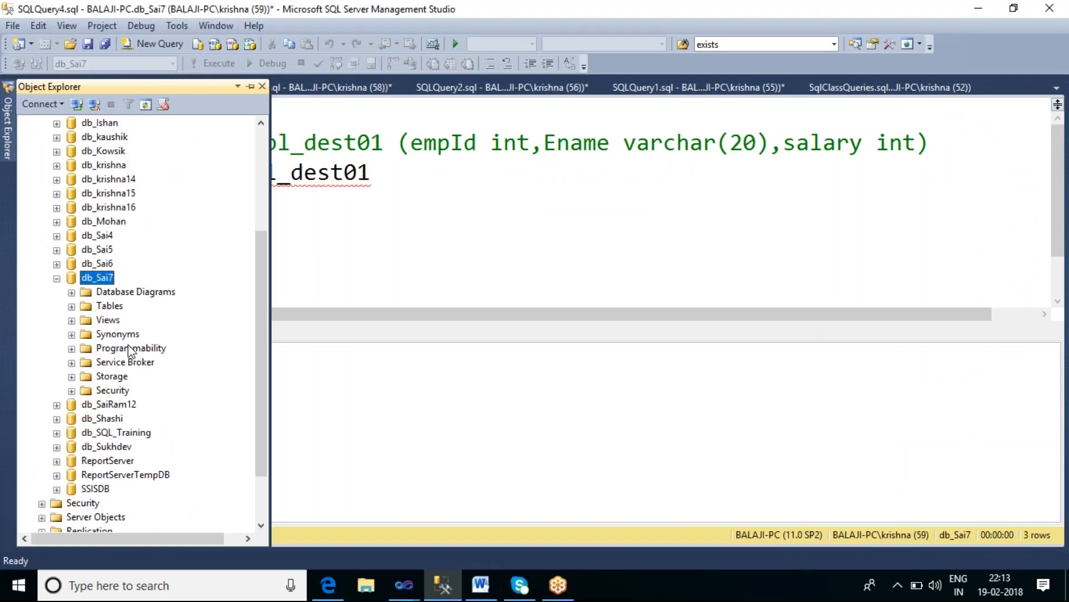
left_click(72, 307)
scroll(238, 312, "down", 14)
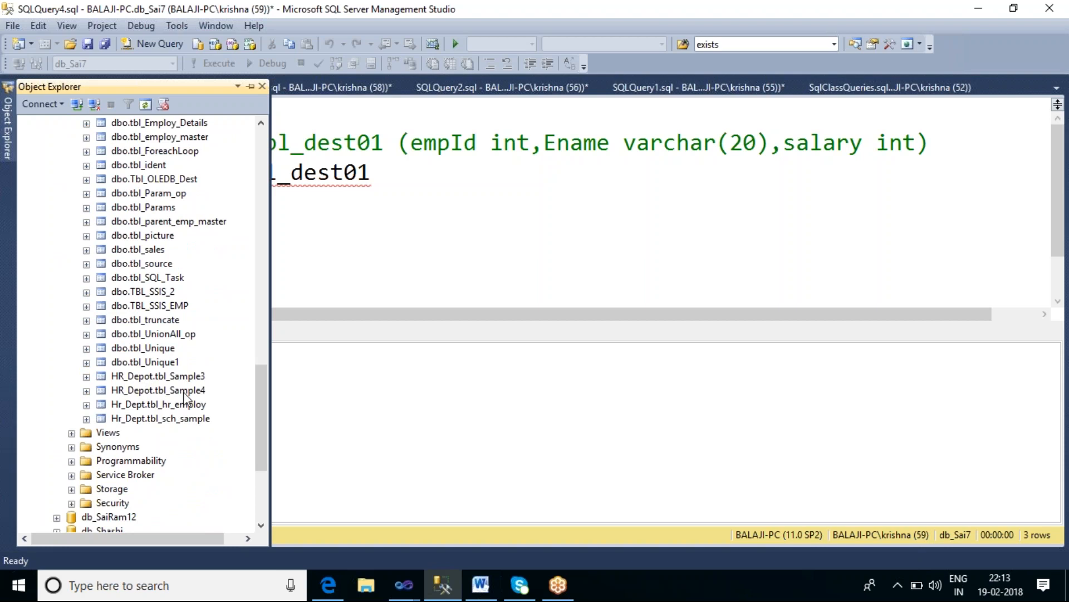
left_click(135, 378)
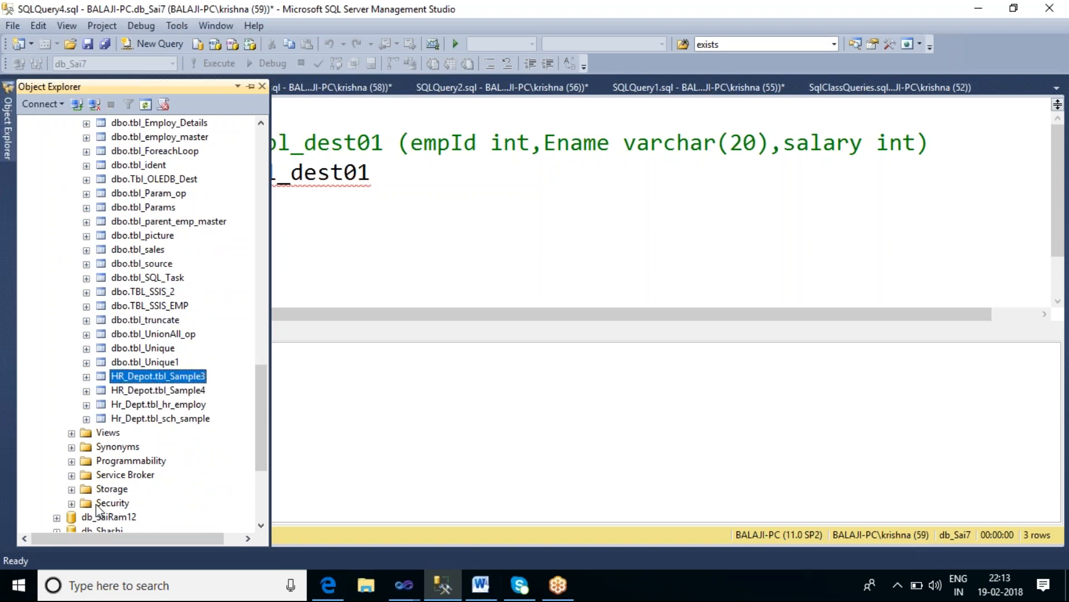
Step: Browse db_Sai7's Security schemas and the HR_Depot schema's tables in Object Explorer
scroll(179, 472, "down", 1)
scroll(180, 472, "down", 1)
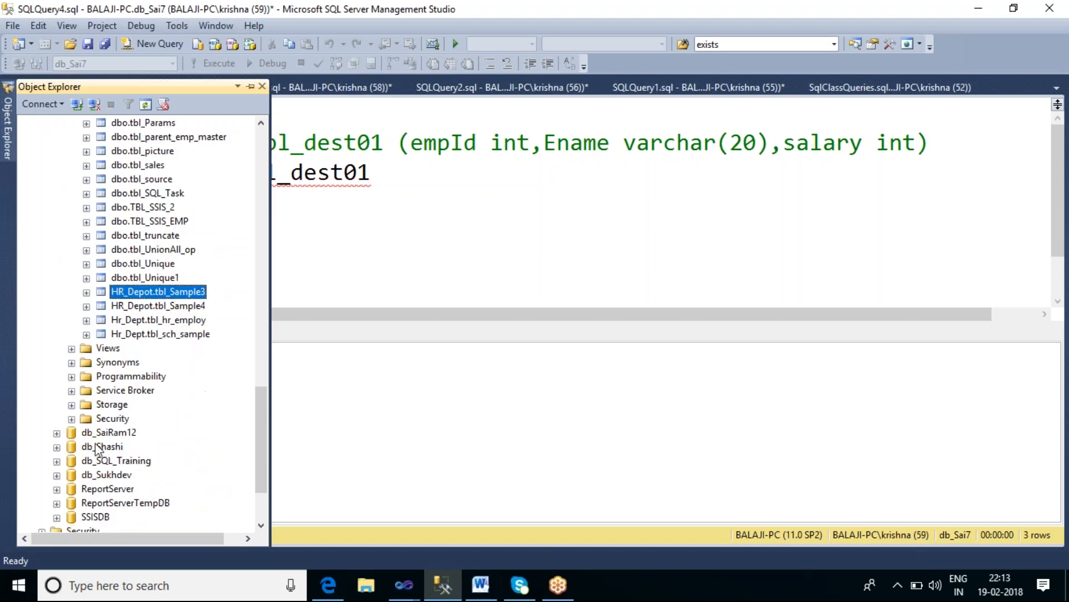
left_click(71, 419)
left_click(87, 461)
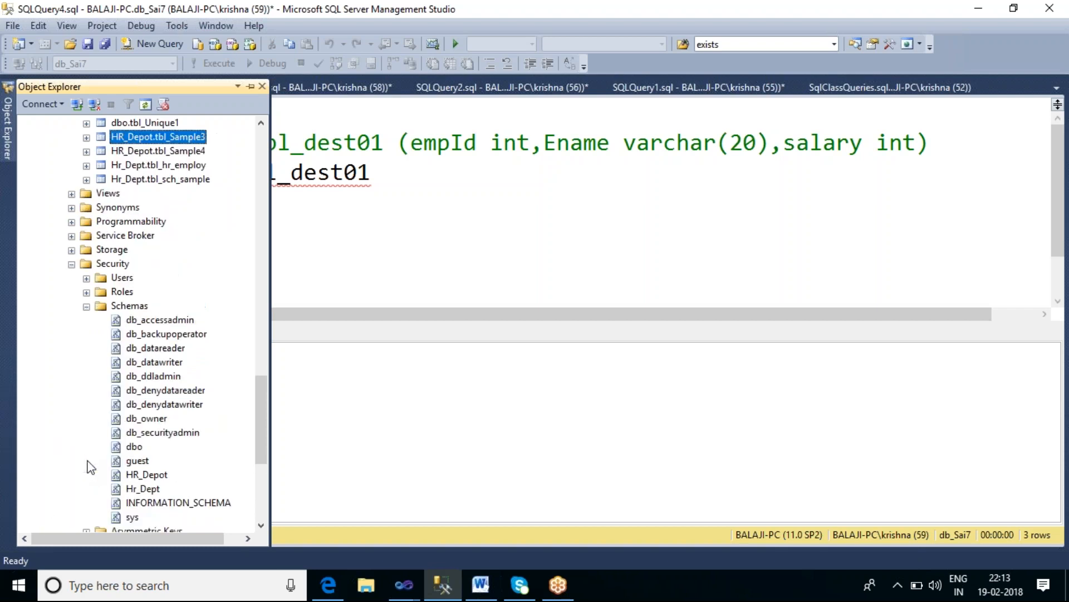
left_click(160, 477)
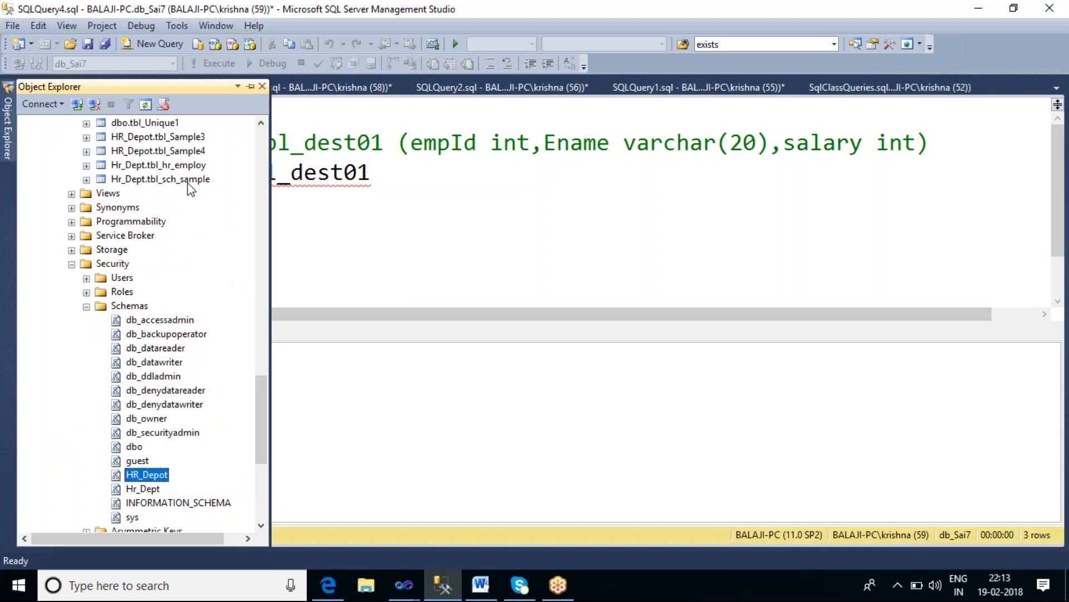
left_click(167, 137)
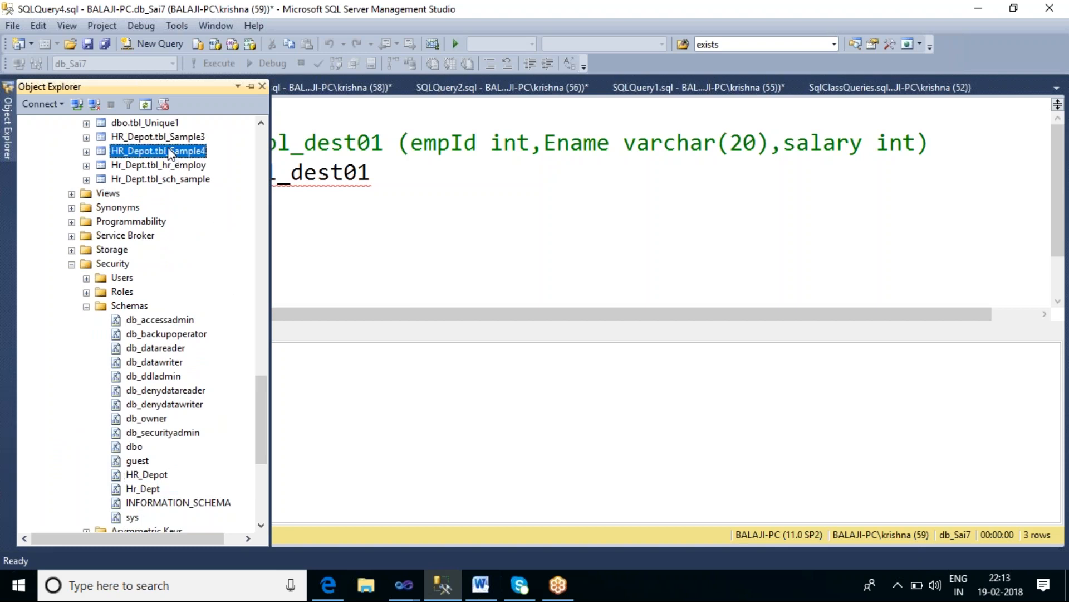
left_click(175, 152)
Step: Switch back to Visual Studio and confirm the schema restrictions and the Foreach Loop Editor
left_click(411, 591)
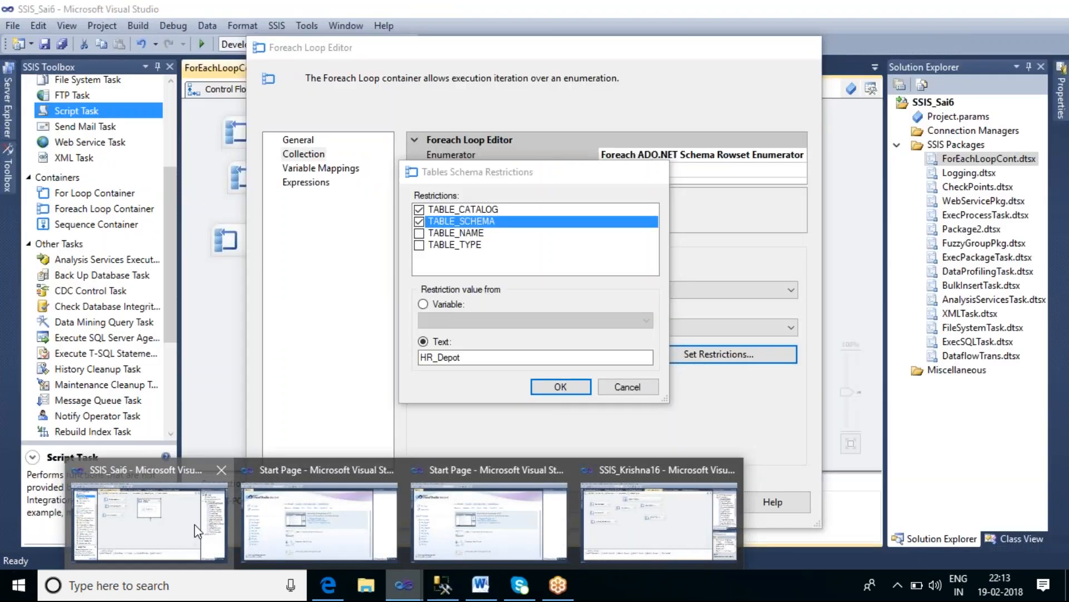
left_click(195, 524)
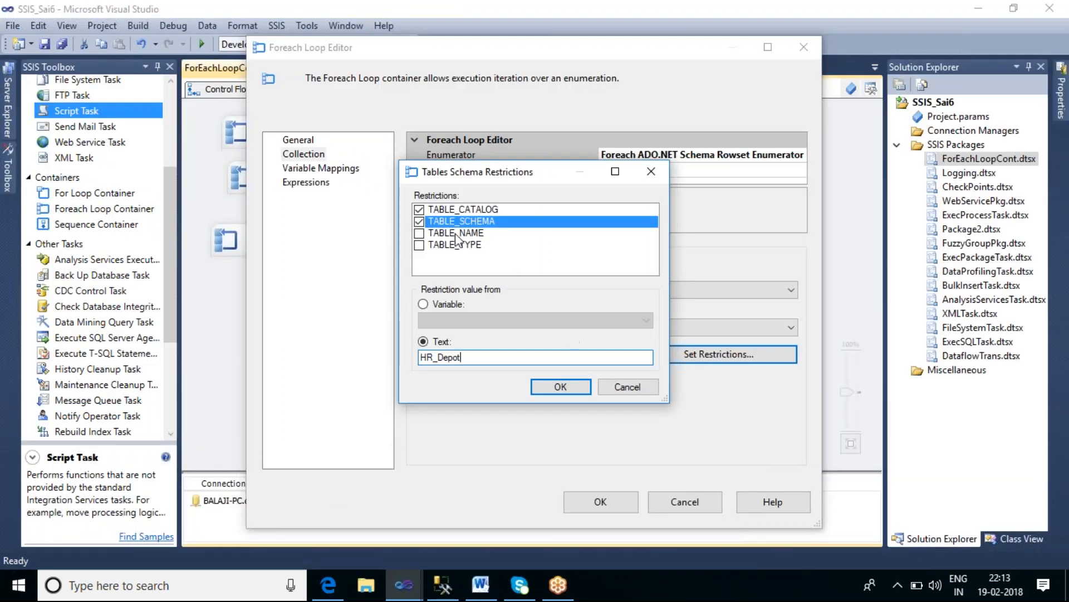
type("t")
left_click(577, 392)
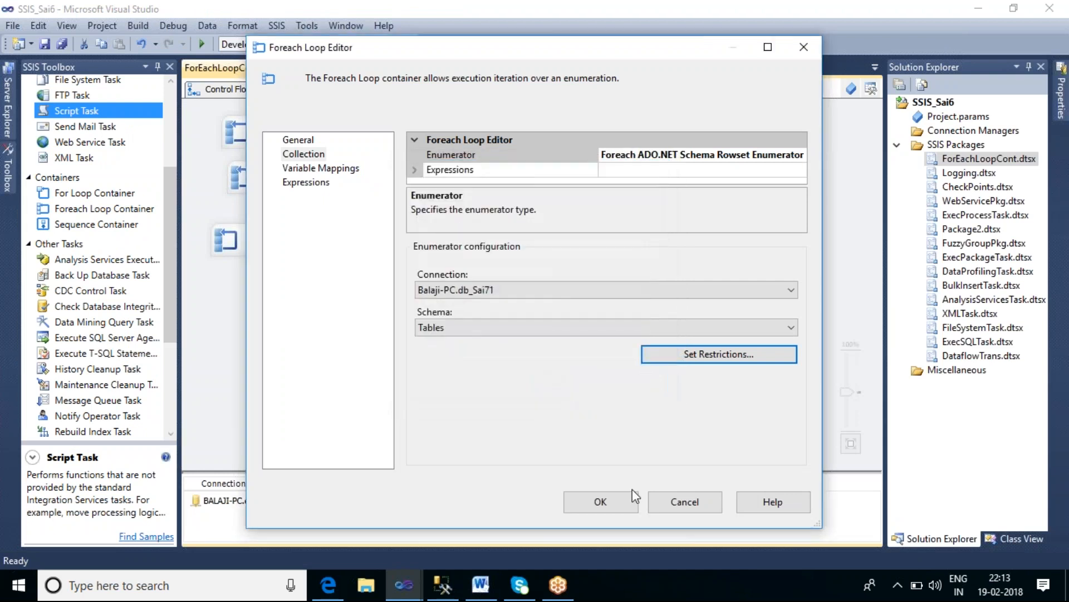
left_click(601, 501)
Step: Execute the Foreach Loop container, acknowledge its message box, and stop debugging
right_click(547, 146)
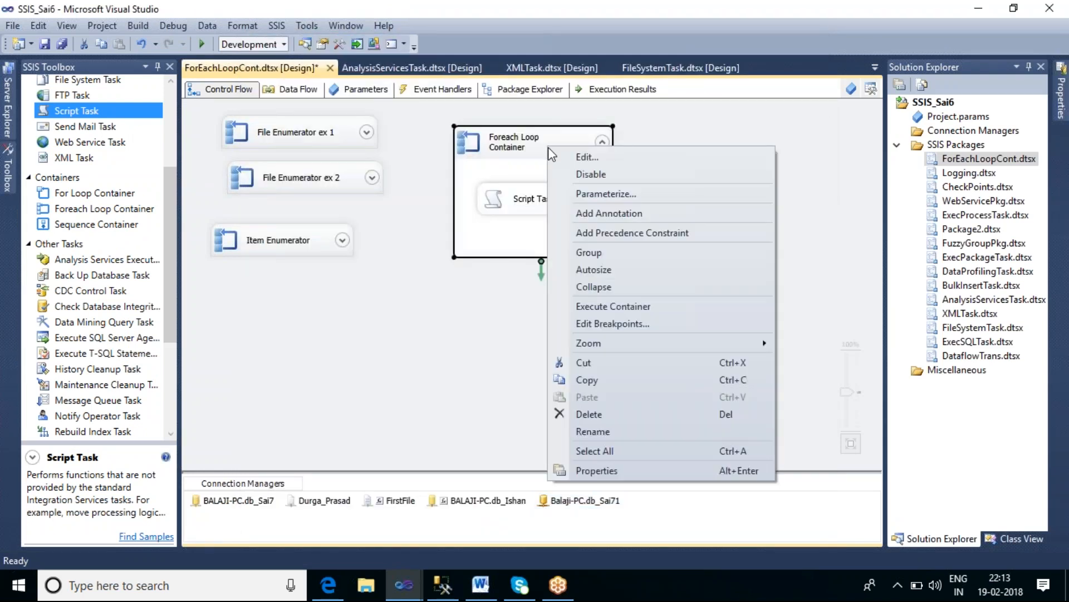
left_click(627, 306)
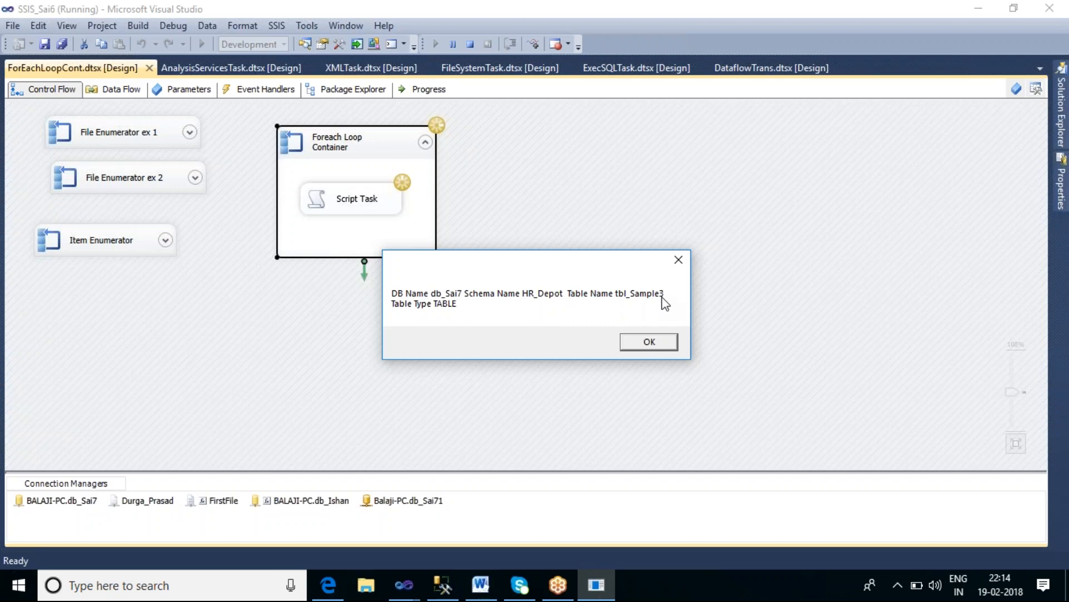
left_click(674, 341)
left_click(662, 341)
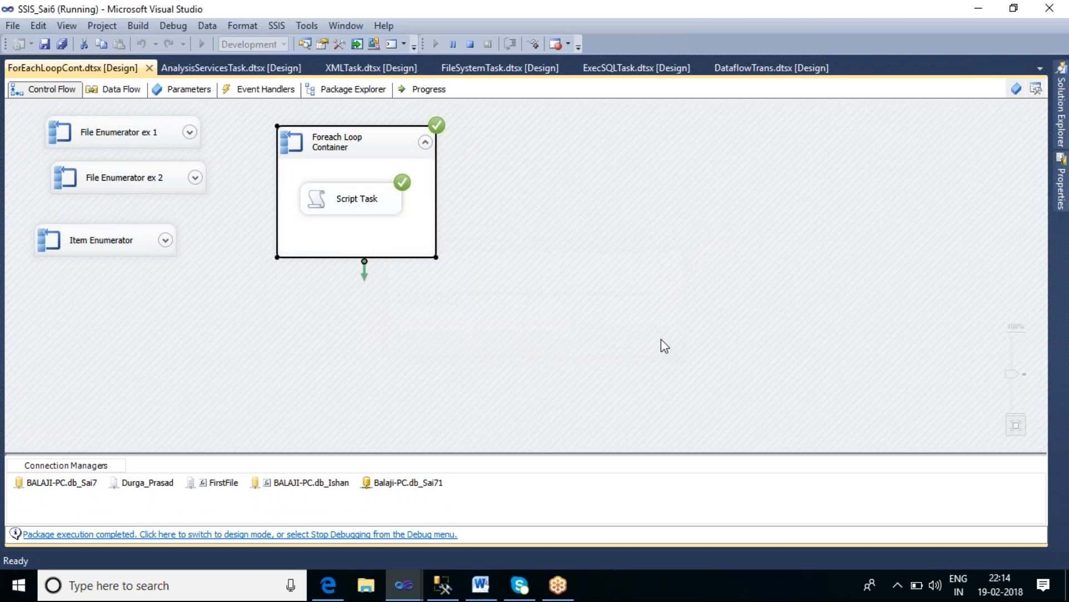
left_click(470, 44)
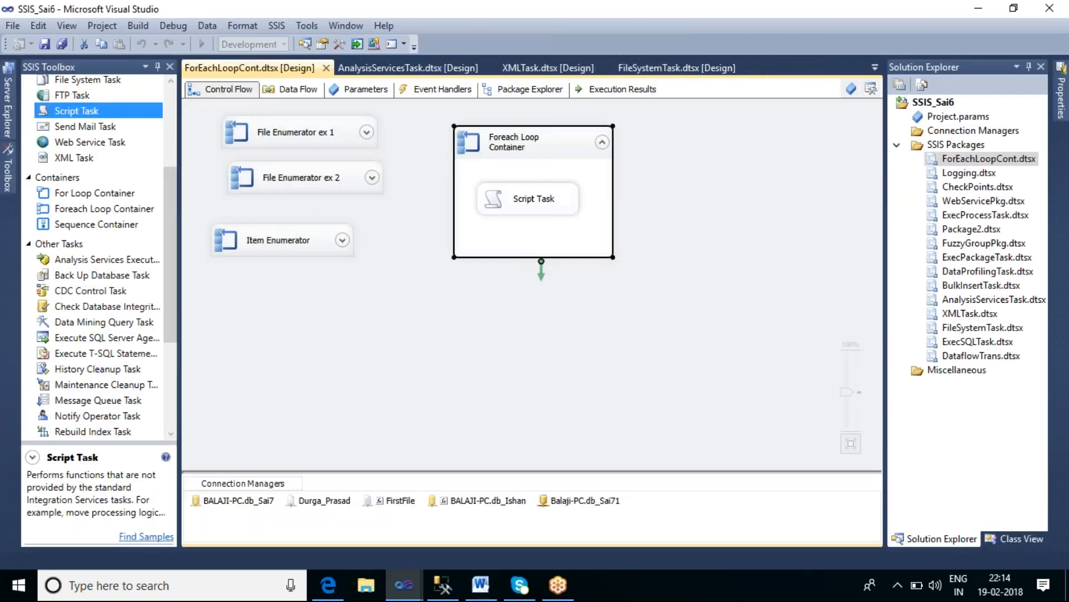
Step: Open the Script Task editor to review its read-only variables and close it without changes
left_click(553, 205)
double_click(554, 202)
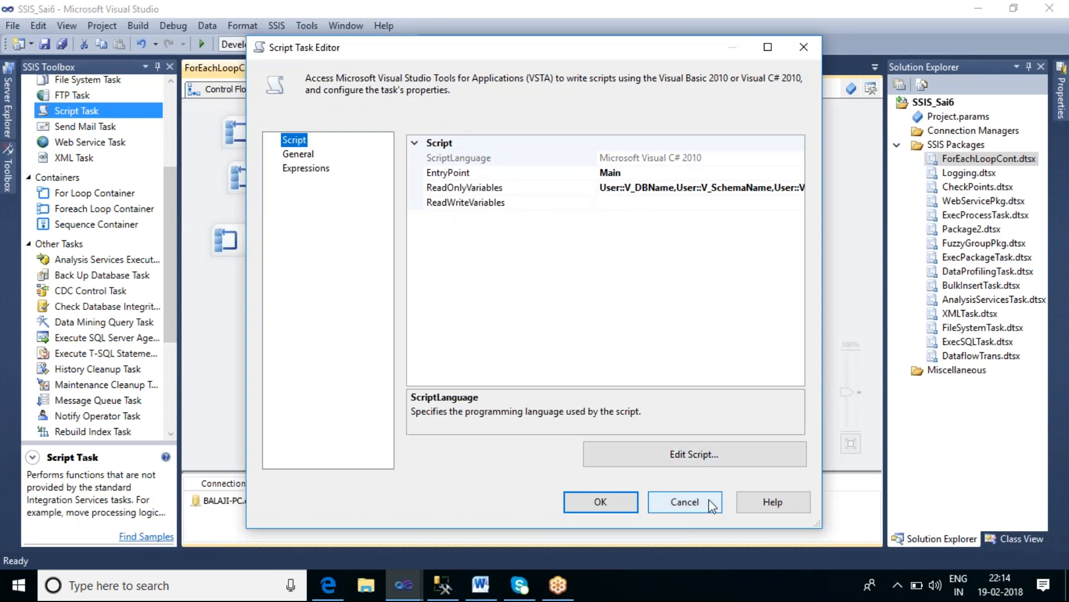
left_click(686, 502)
Step: Reopen the Foreach Loop's Tables schema restrictions and shorten the TABLE_SCHEMA restriction text to HR
double_click(546, 147)
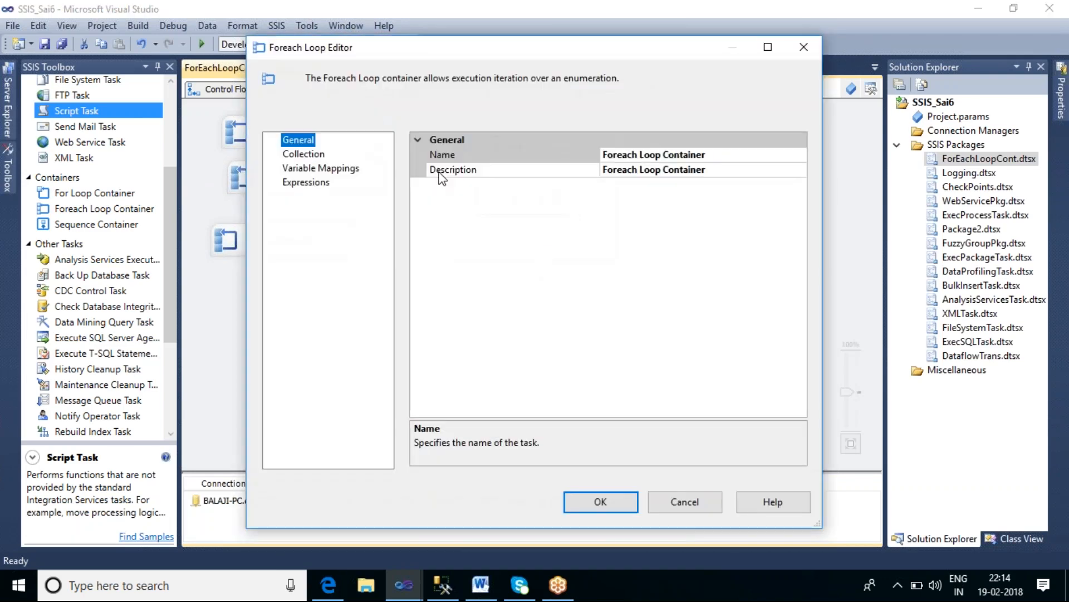
left_click(312, 154)
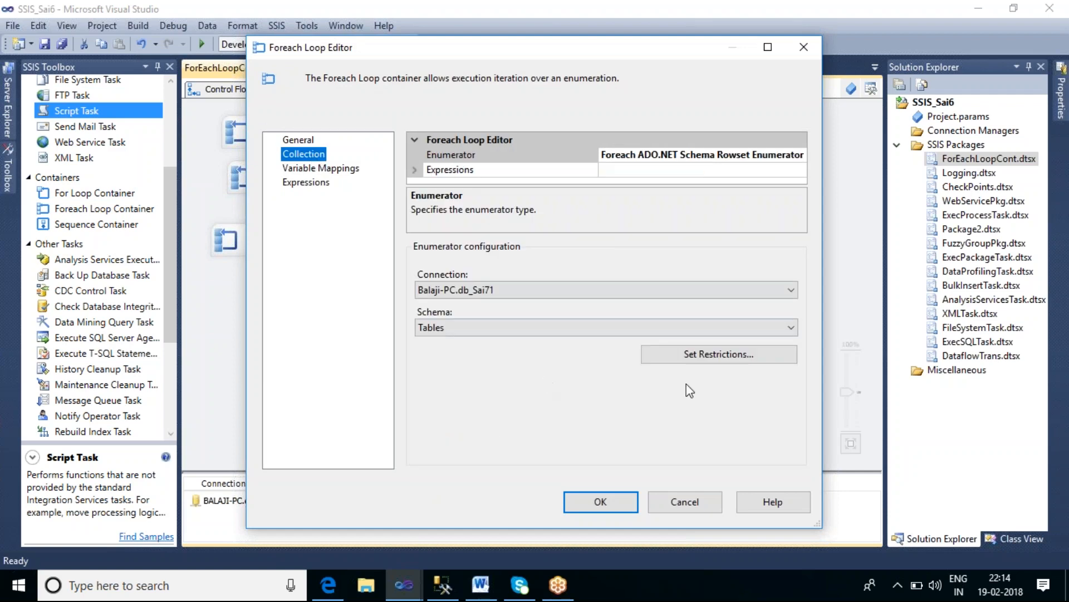
left_click(700, 359)
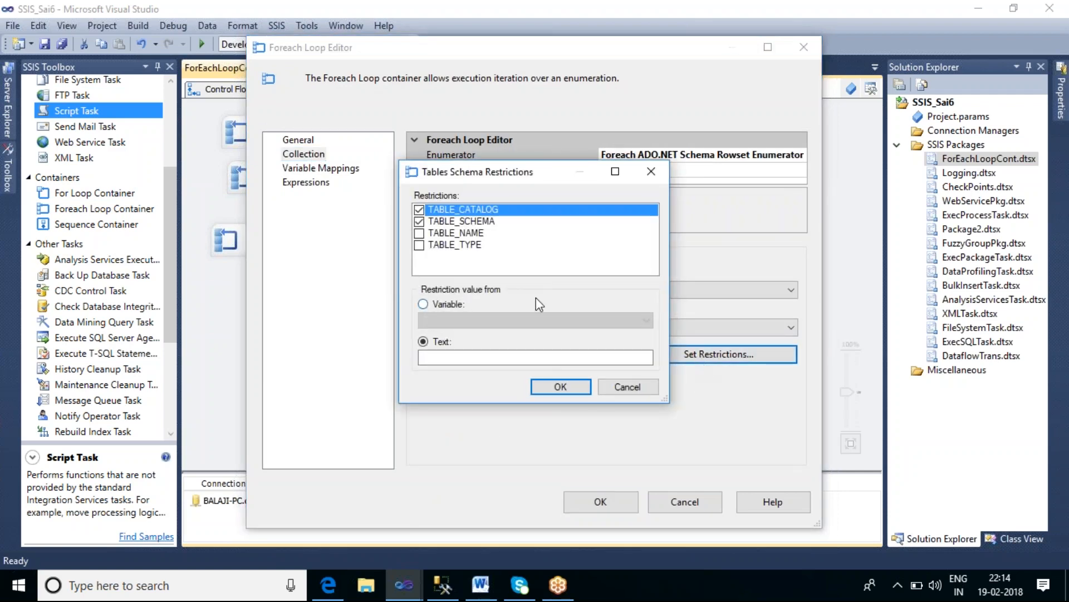
left_click(459, 223)
left_click(482, 362)
key("BackSpace")
key("BackSpace")
key("BackSpace")
key("BackSpace")
key("BackSpace")
key("BackSpace")
key("BackSpace")
key("BackSpace")
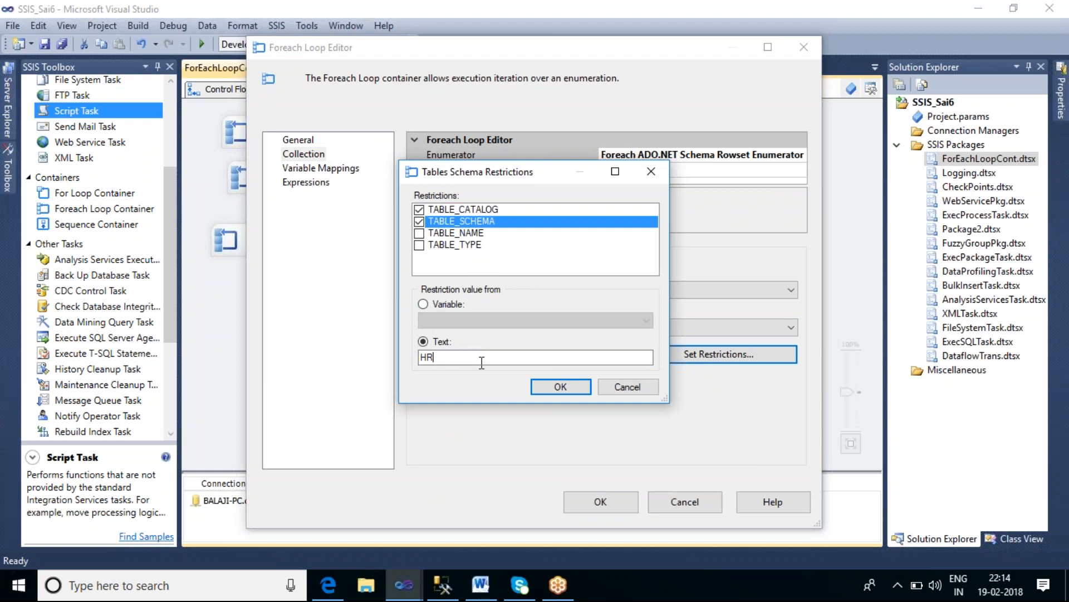
Step: Tick the TABLE_NAME and TABLE_TYPE restrictions, enter TABLE as the TABLE_TYPE text, and confirm both dialogs
left_click(422, 234)
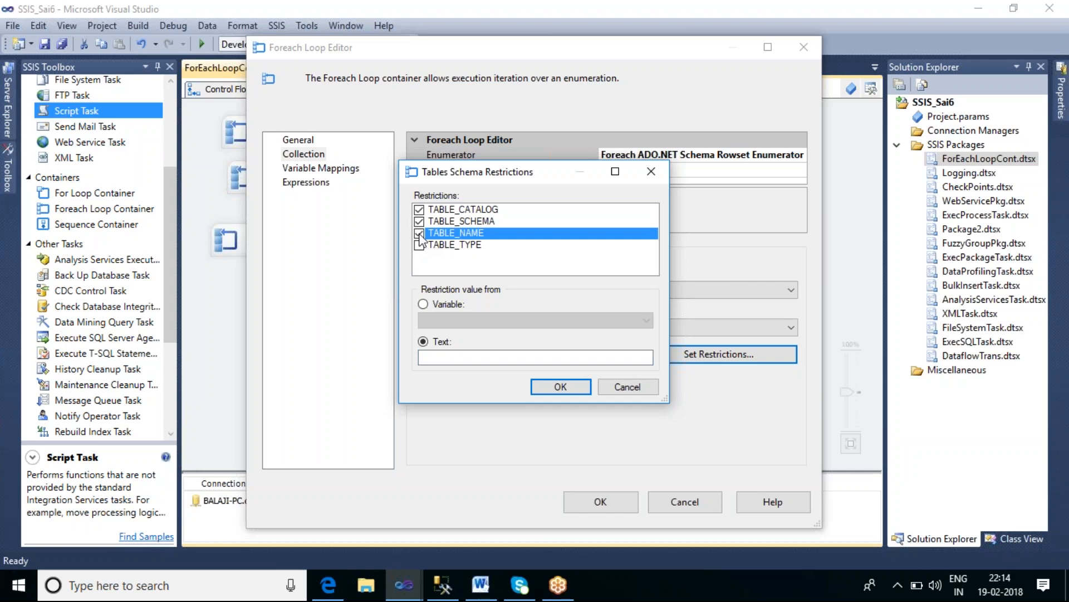
left_click(420, 245)
left_click(420, 246)
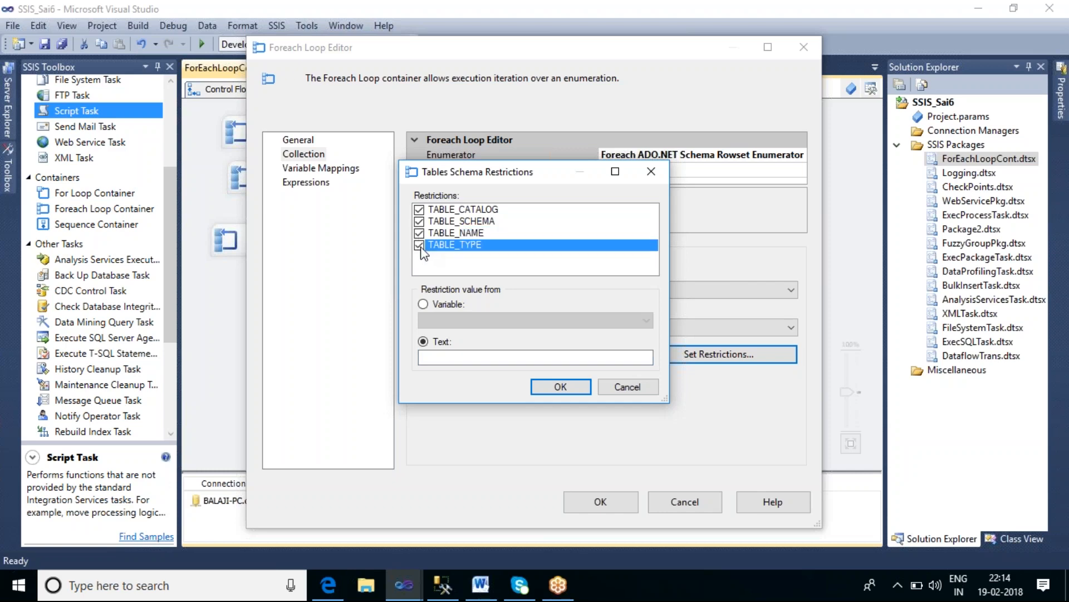
left_click(468, 361)
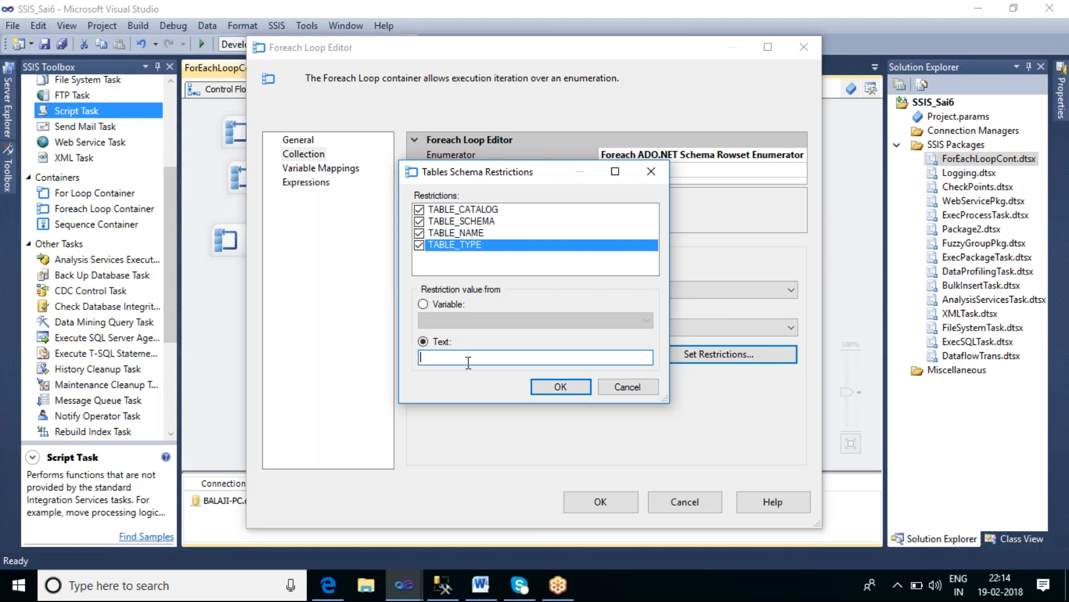
type("TABLE")
left_click(560, 389)
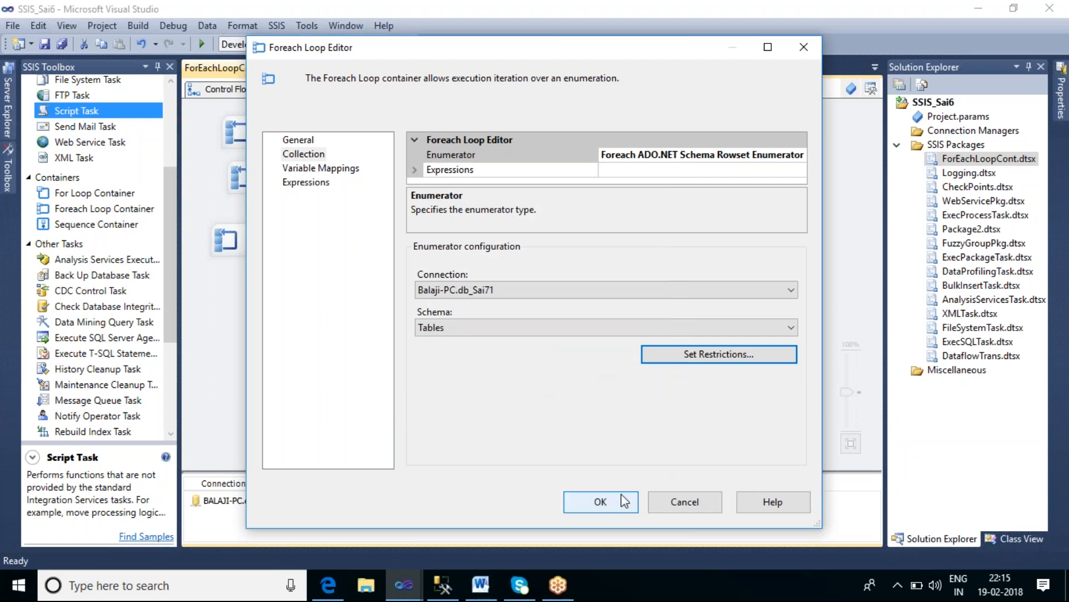
left_click(601, 502)
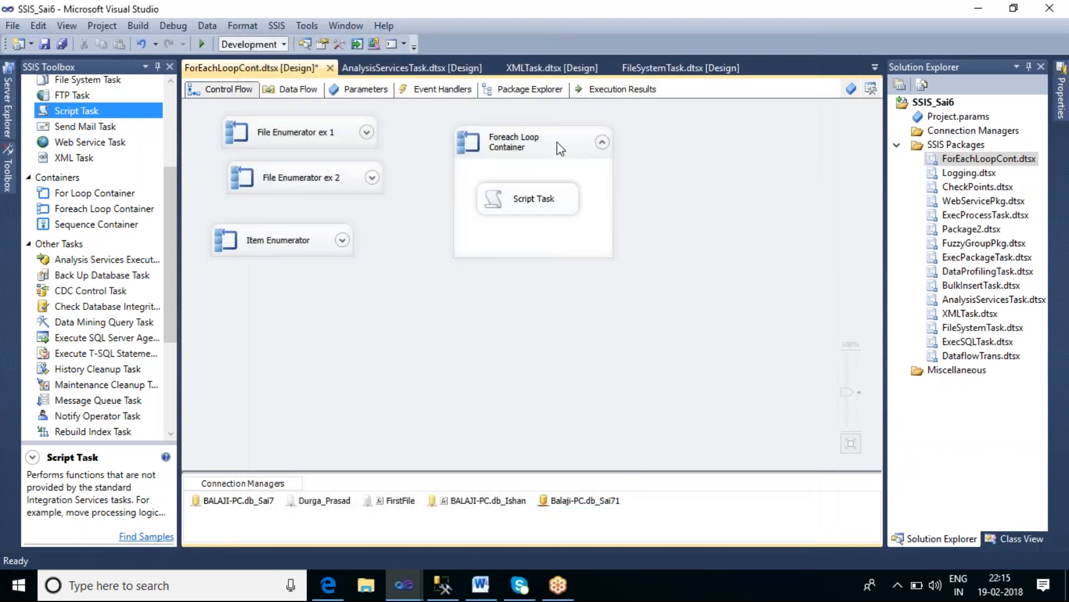
Step: Execute the Foreach Loop container and acknowledge each table's message box
right_click(557, 142)
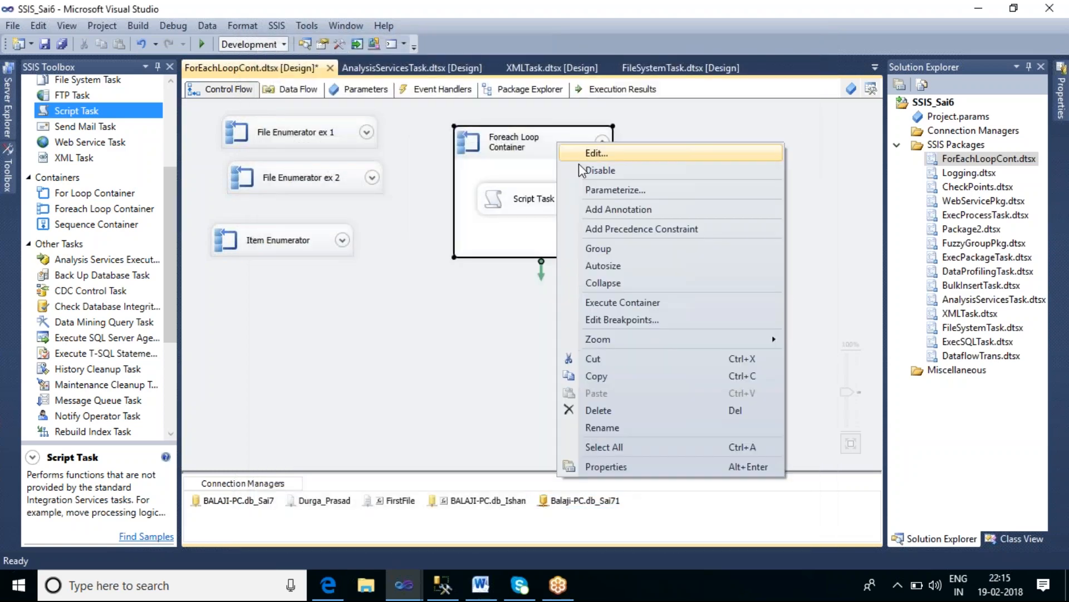
left_click(620, 300)
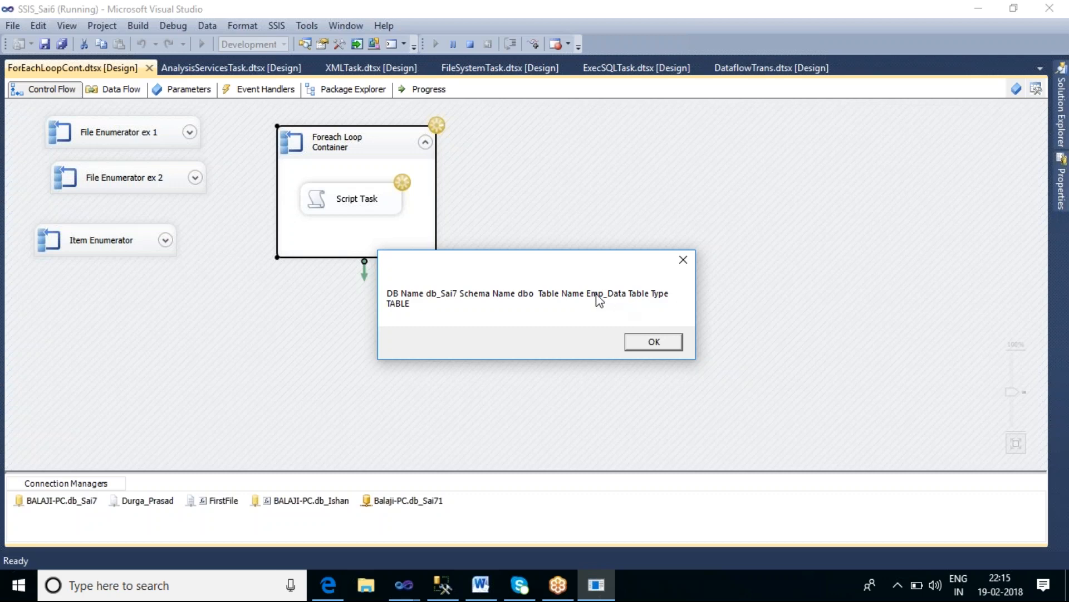
left_click(660, 343)
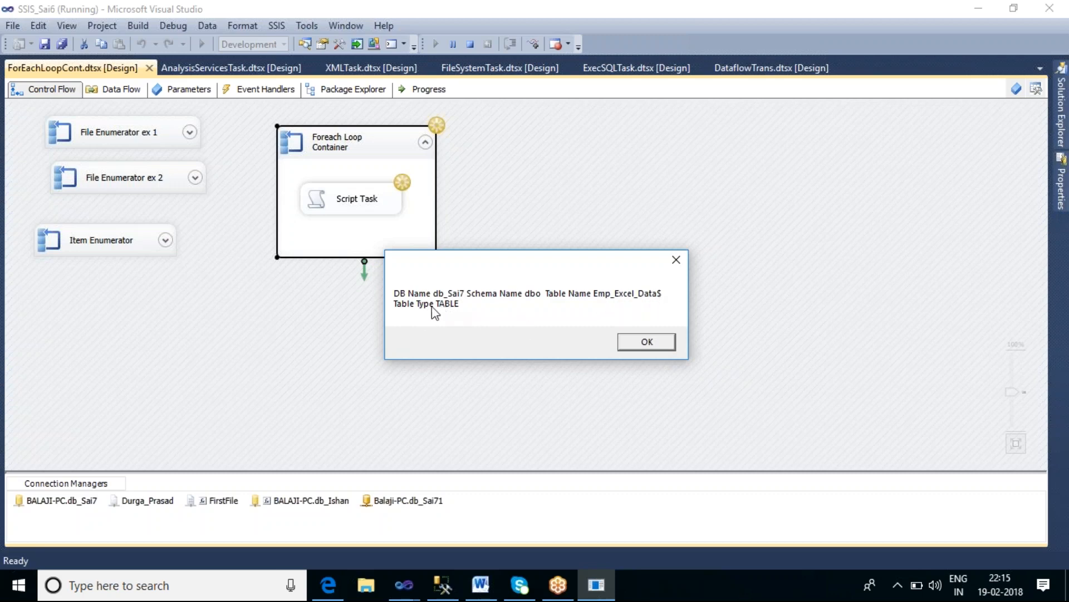
left_click(646, 341)
left_click(646, 343)
left_click(650, 344)
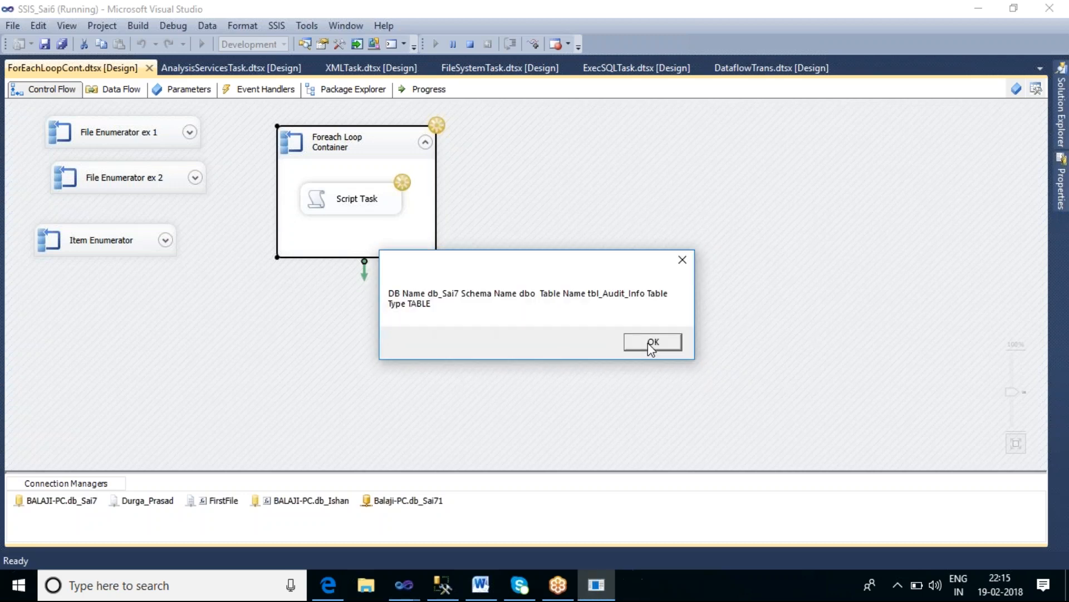
left_click(650, 344)
left_click(649, 343)
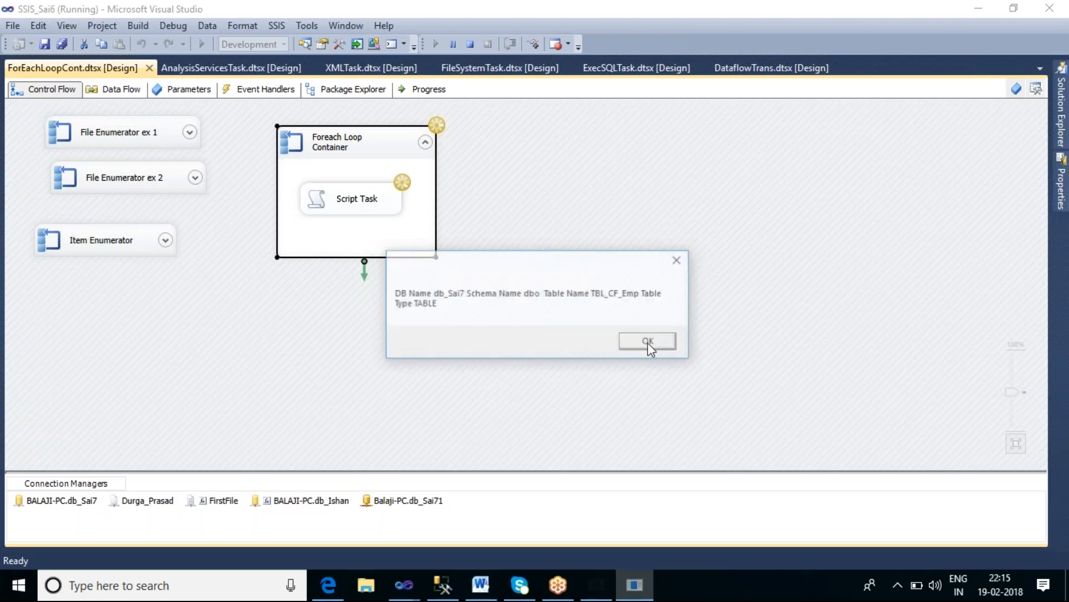
left_click(649, 344)
left_click(648, 343)
left_click(648, 343)
left_click(648, 342)
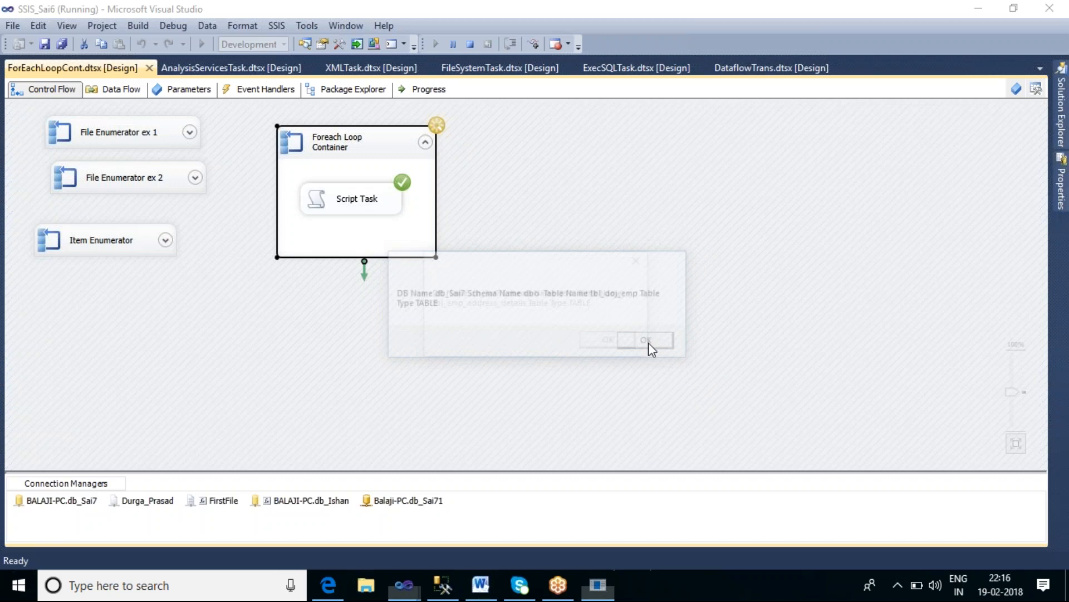
left_click(609, 341)
left_click(647, 337)
left_click(640, 338)
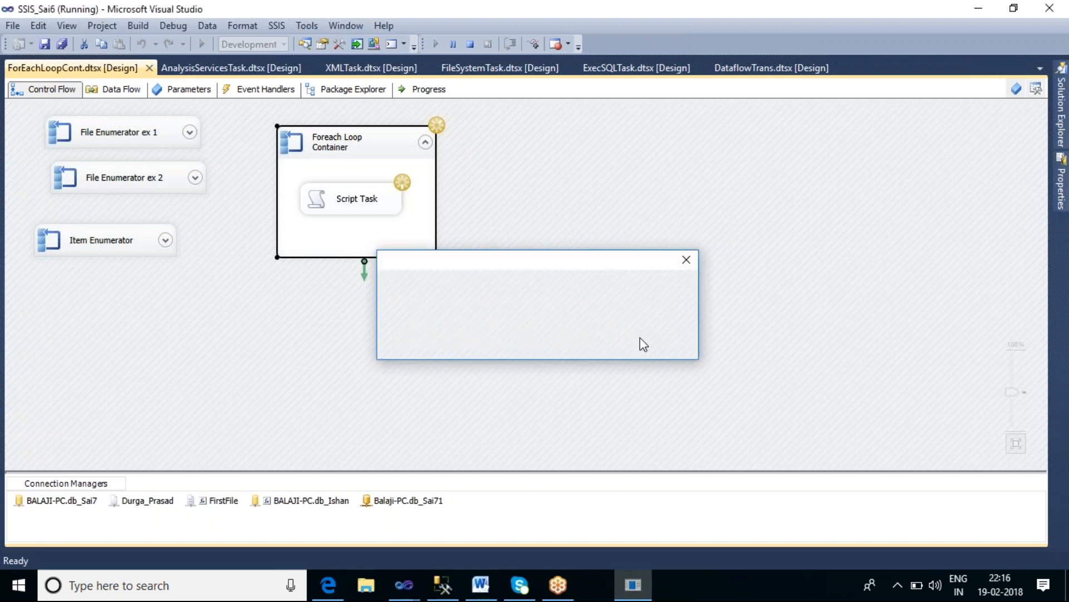
left_click(640, 341)
left_click(638, 344)
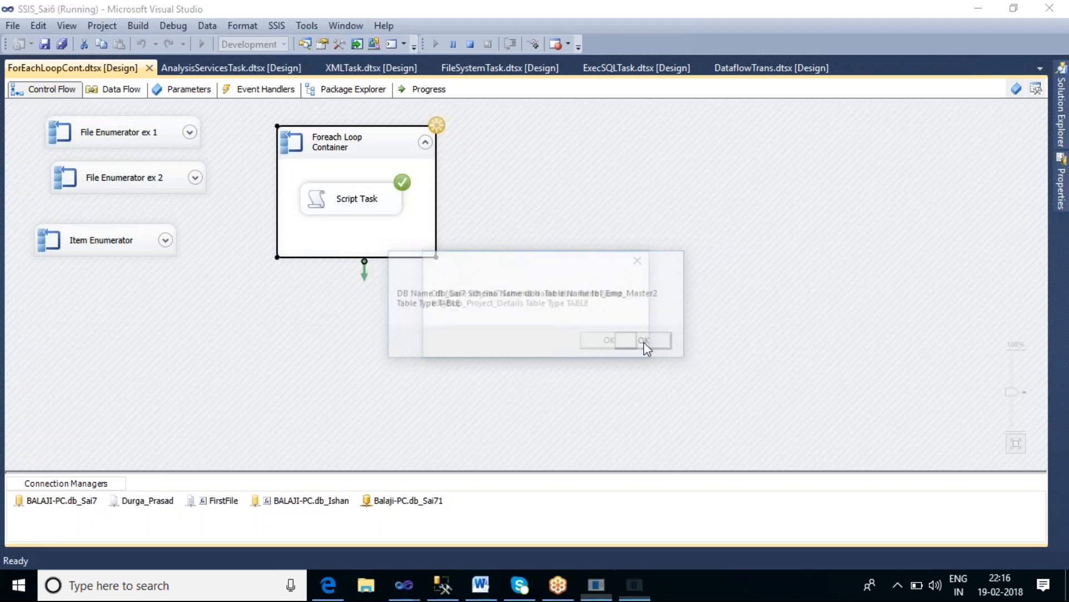
left_click(641, 342)
left_click(646, 342)
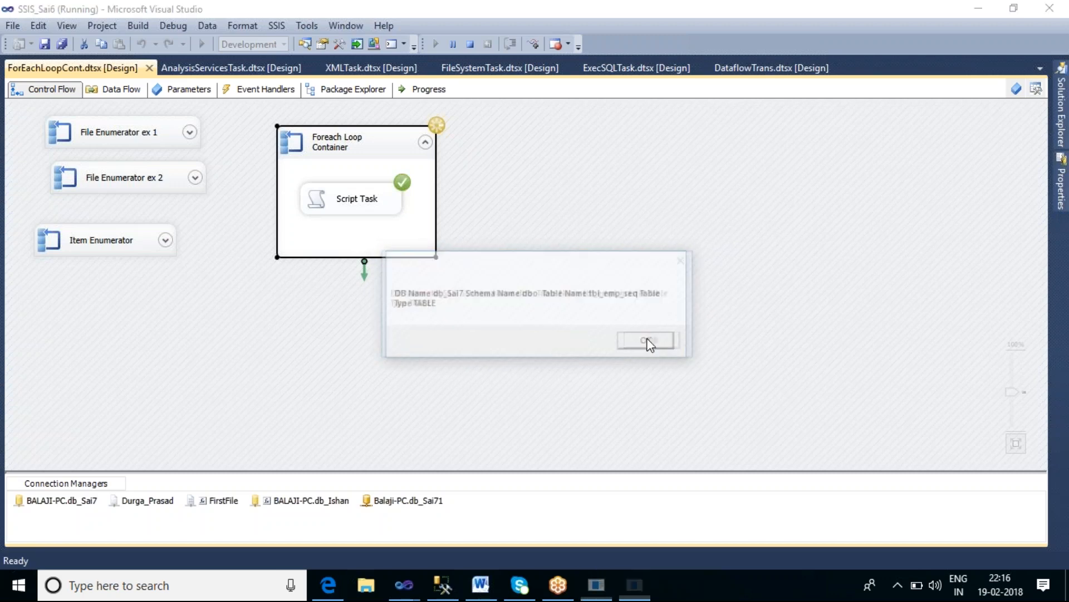
left_click(647, 342)
left_click(650, 343)
left_click(650, 343)
left_click(651, 343)
left_click(651, 343)
left_click(652, 343)
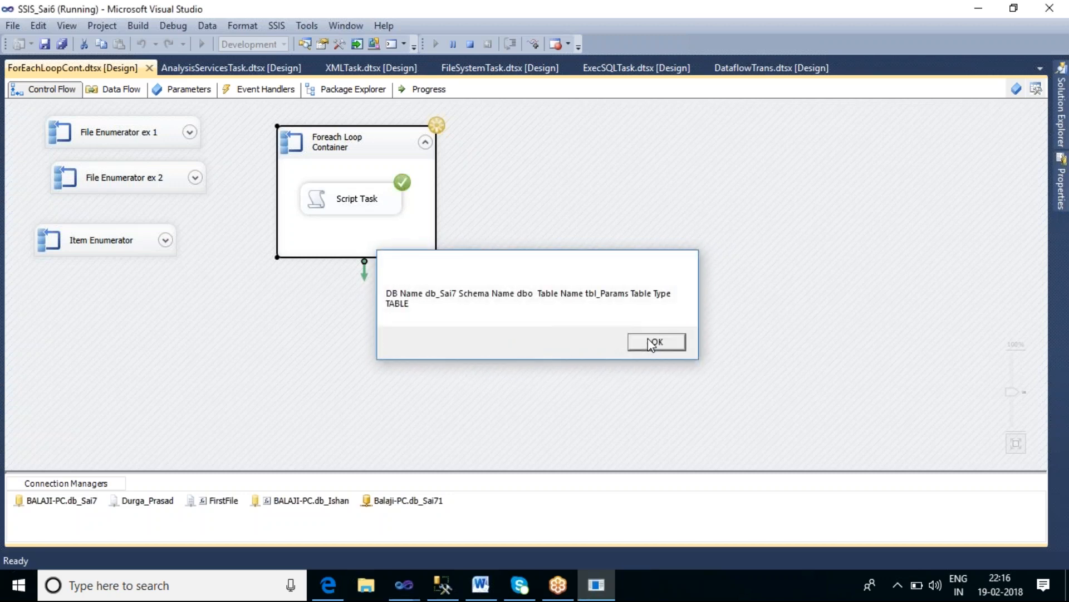
left_click(648, 342)
left_click(635, 342)
left_click(632, 339)
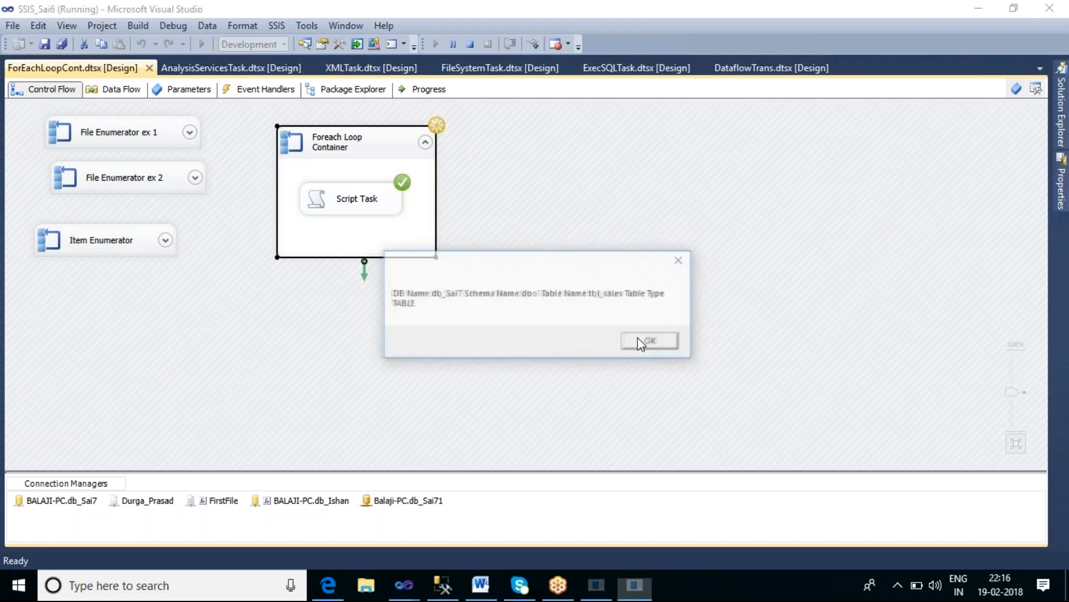
left_click(639, 339)
left_click(639, 338)
left_click(641, 341)
left_click(641, 341)
left_click(640, 340)
left_click(643, 341)
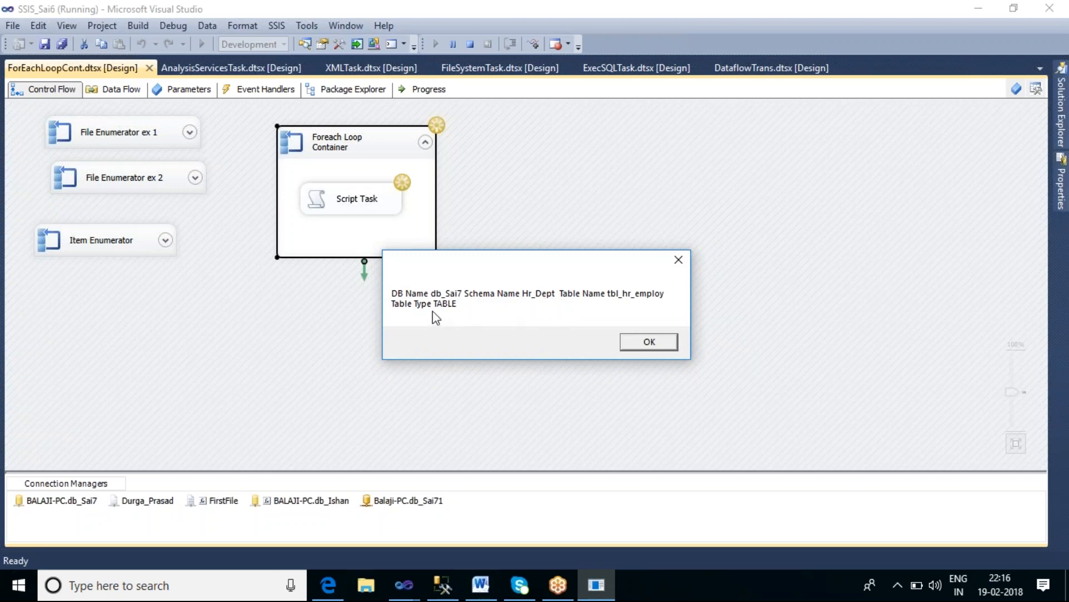
left_click(650, 342)
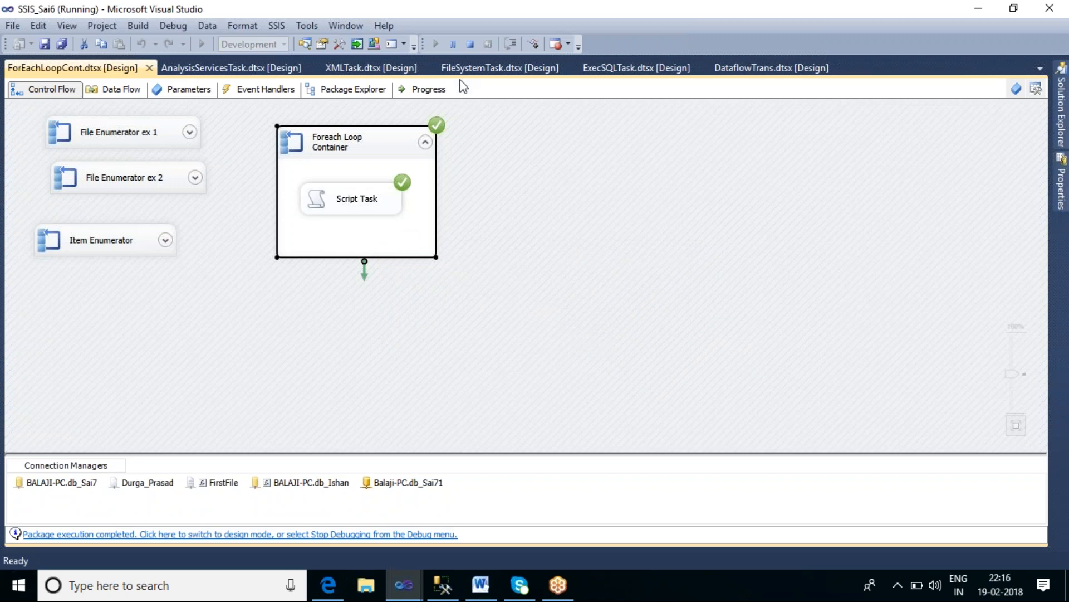
Step: Stop debugging and rename the Foreach Loop container to SCHEMA ROW SET ENUMERATOR
left_click(469, 44)
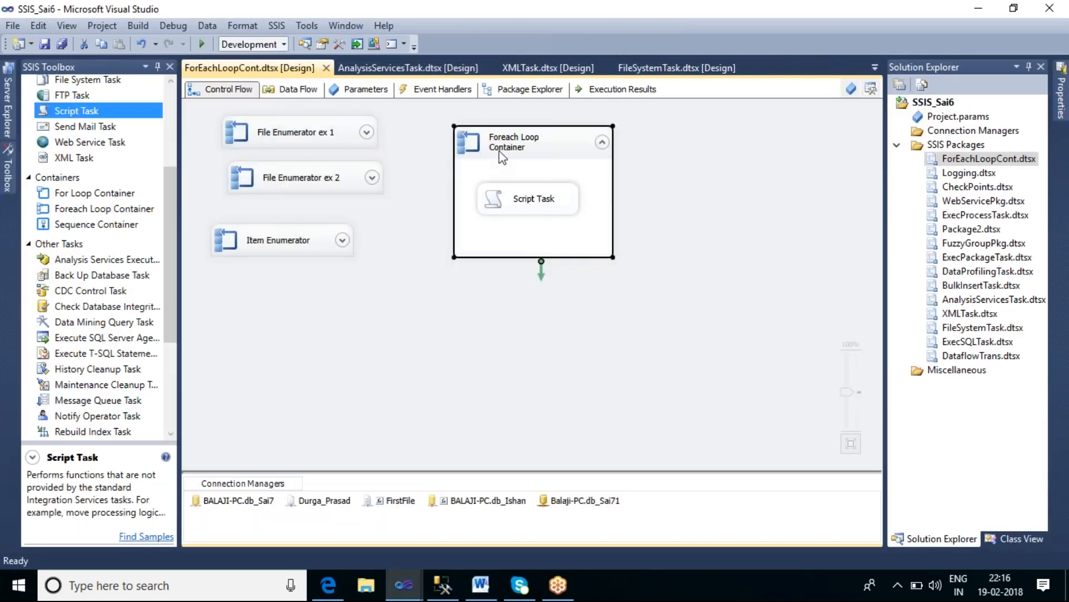
left_click(504, 145)
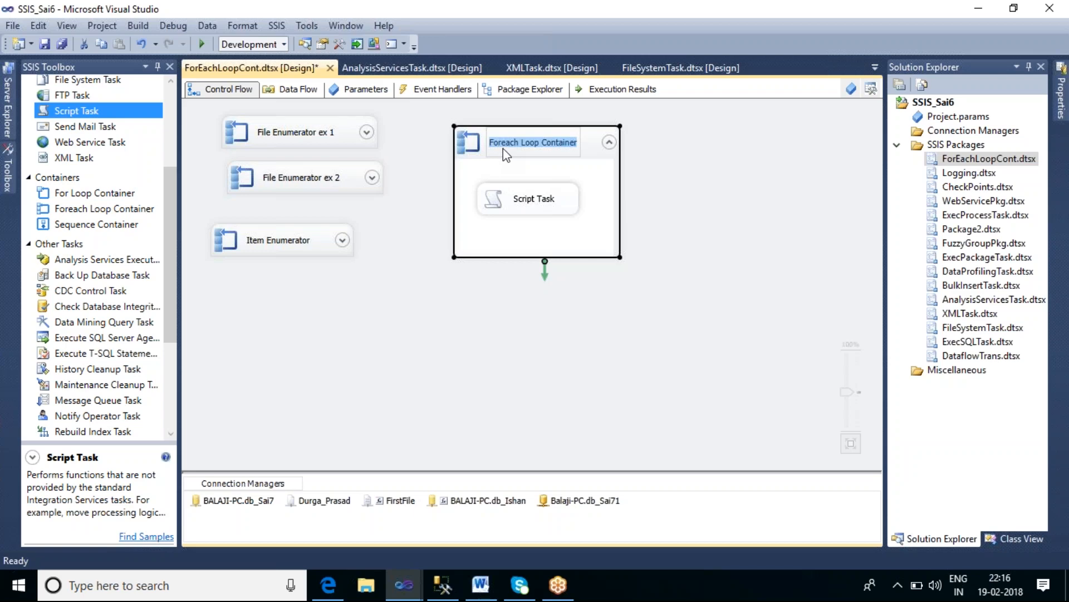
type("SCHEMA")
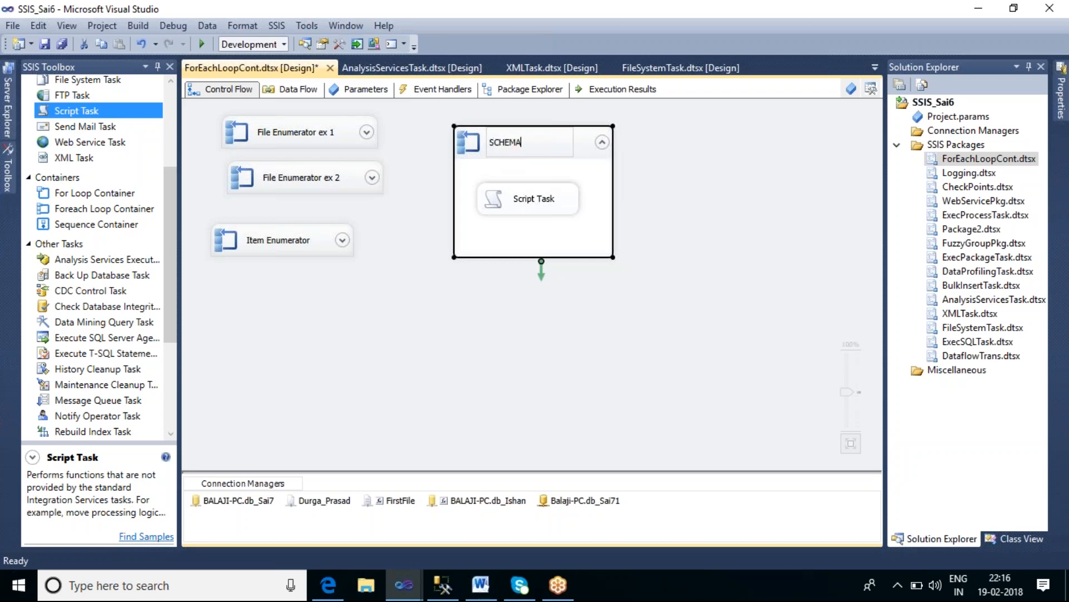
type(" ROW SET ENUMERATOR")
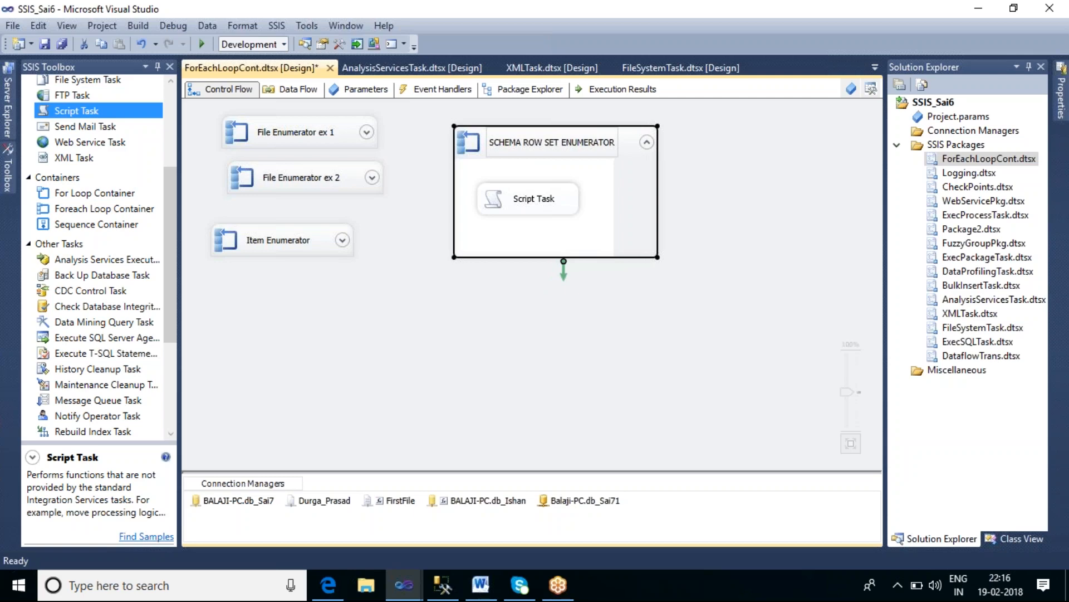
left_click(547, 320)
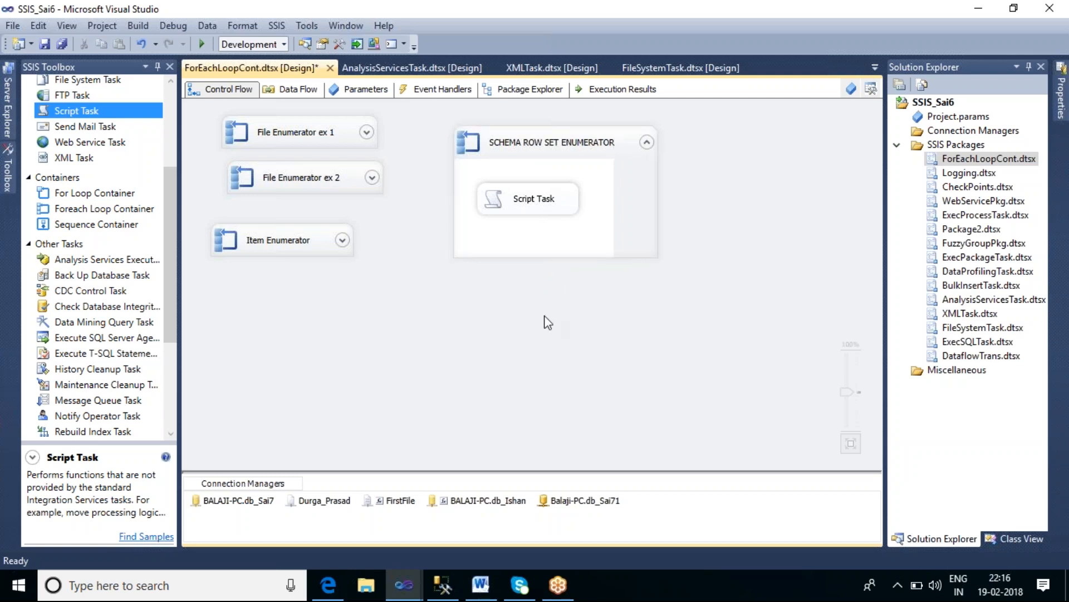
Step: Collapse the SCHEMA ROW SET ENUMERATOR container after briefly opening and cancelling its editor
double_click(650, 141)
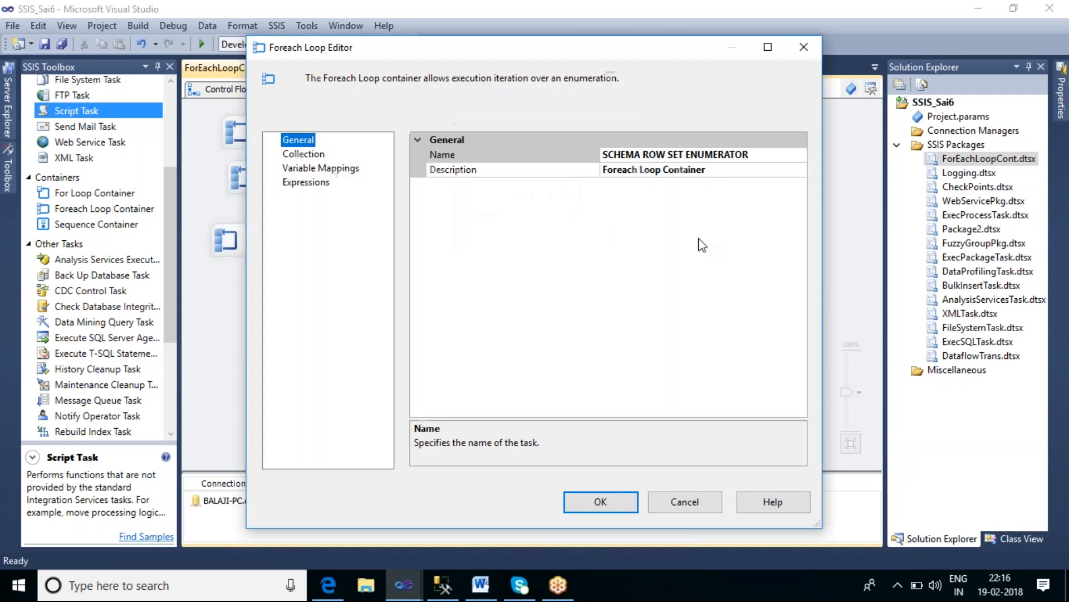
left_click(690, 506)
left_click(647, 143)
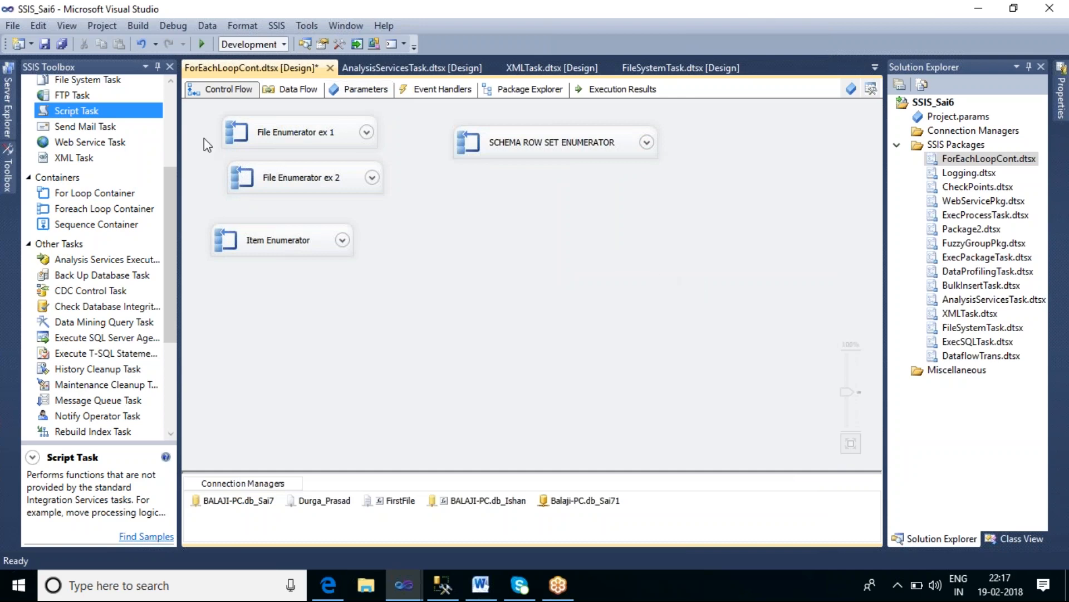
Step: Add a new Foreach Loop Container to the control flow and set its enumerator to Foreach From Variable Enumerator
left_click(109, 212)
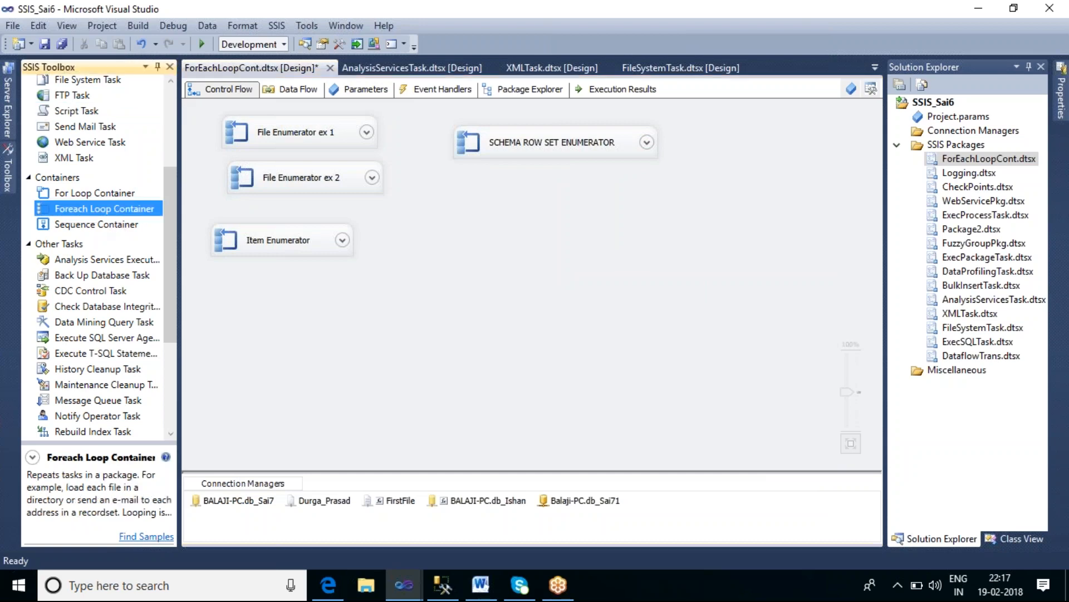
left_click_drag(494, 212, 494, 212)
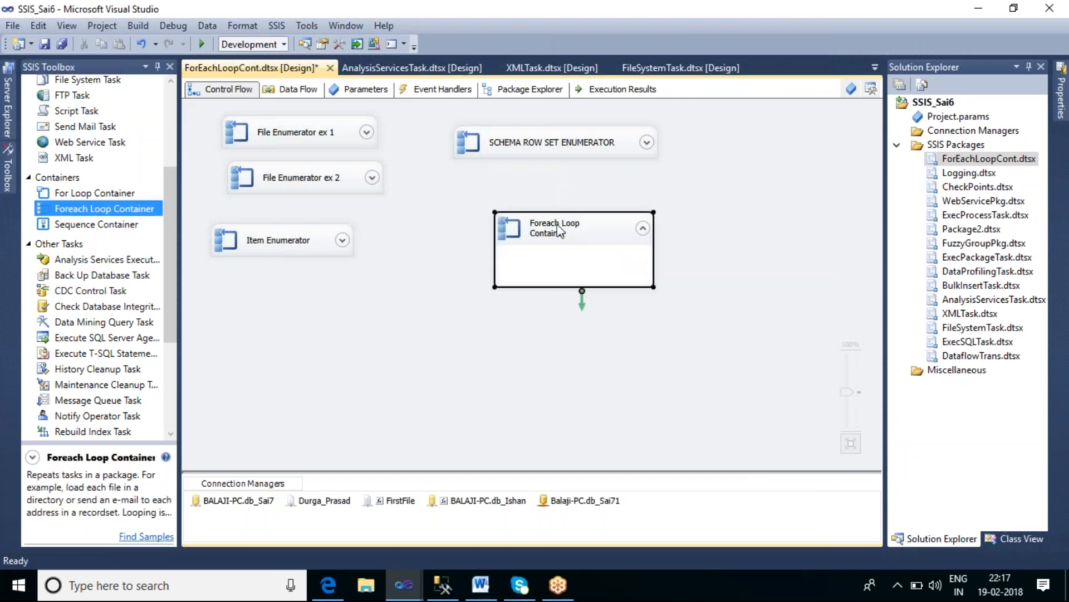
double_click(559, 231)
left_click(300, 155)
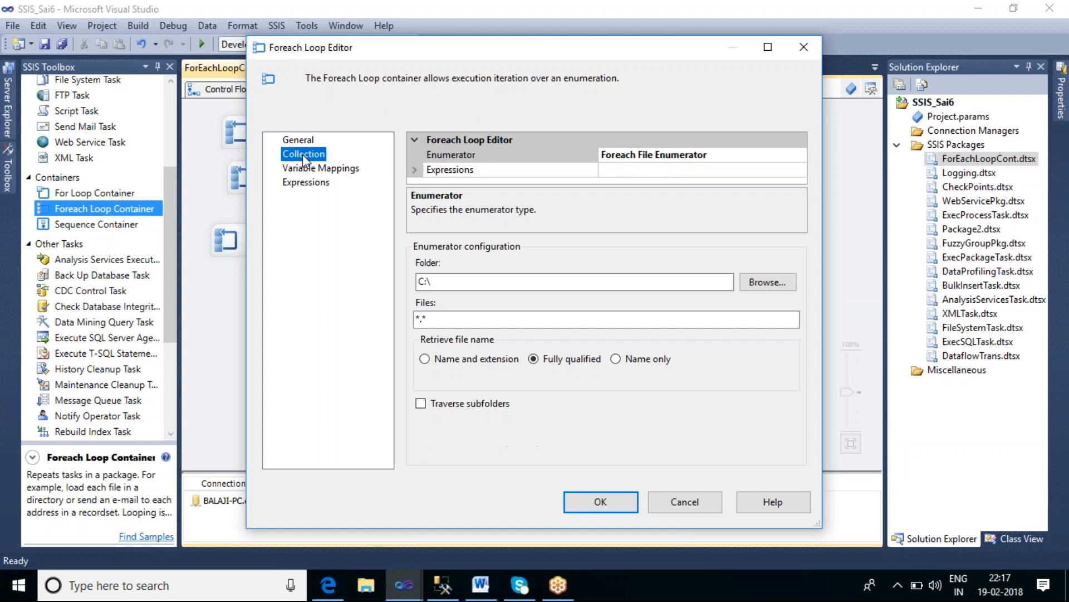
left_click(799, 155)
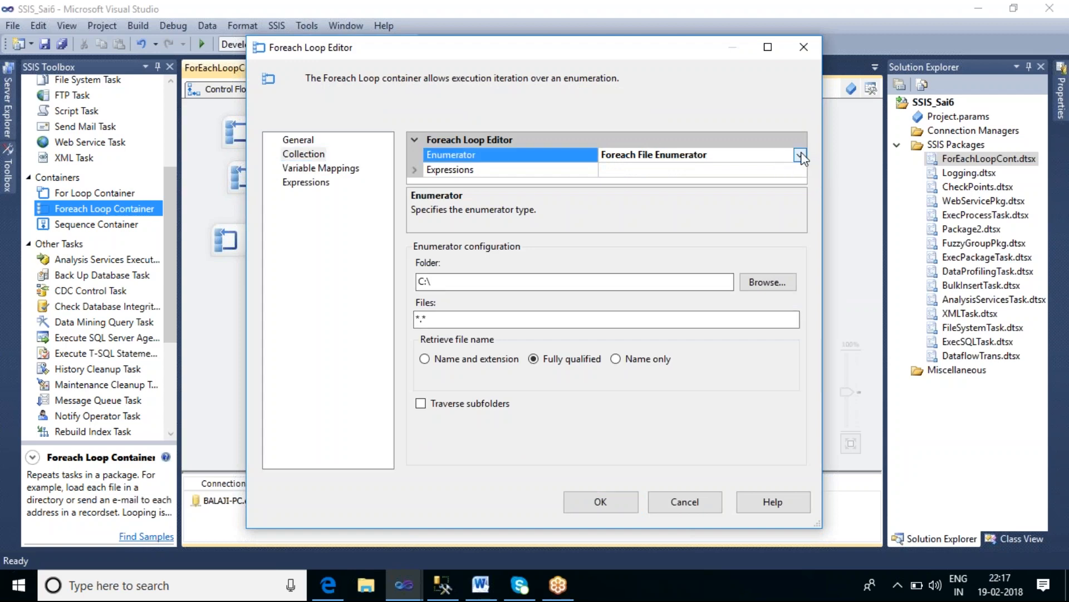
left_click(800, 156)
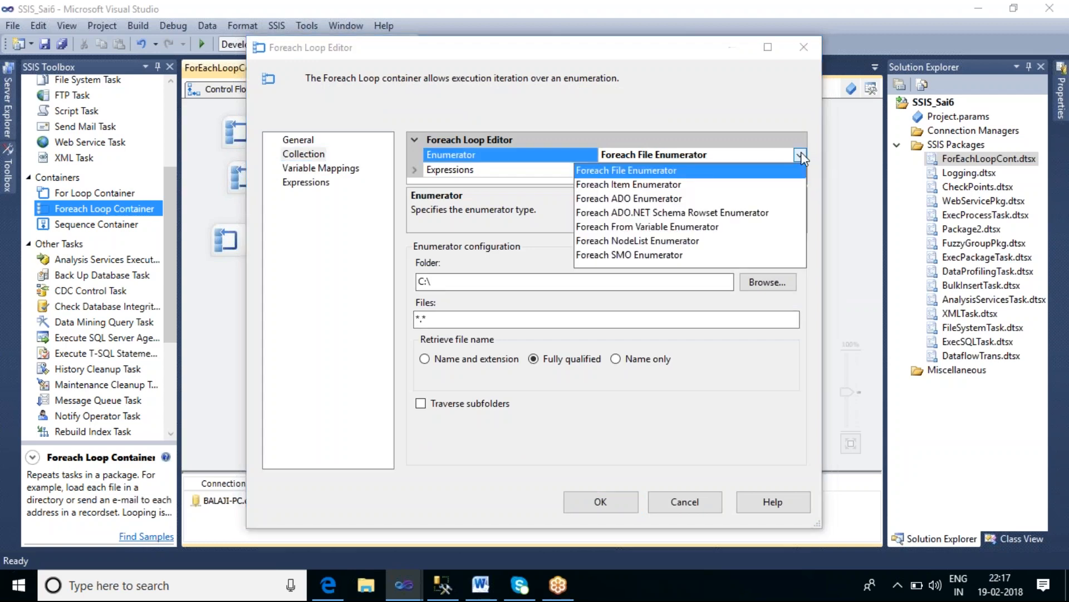
left_click(663, 228)
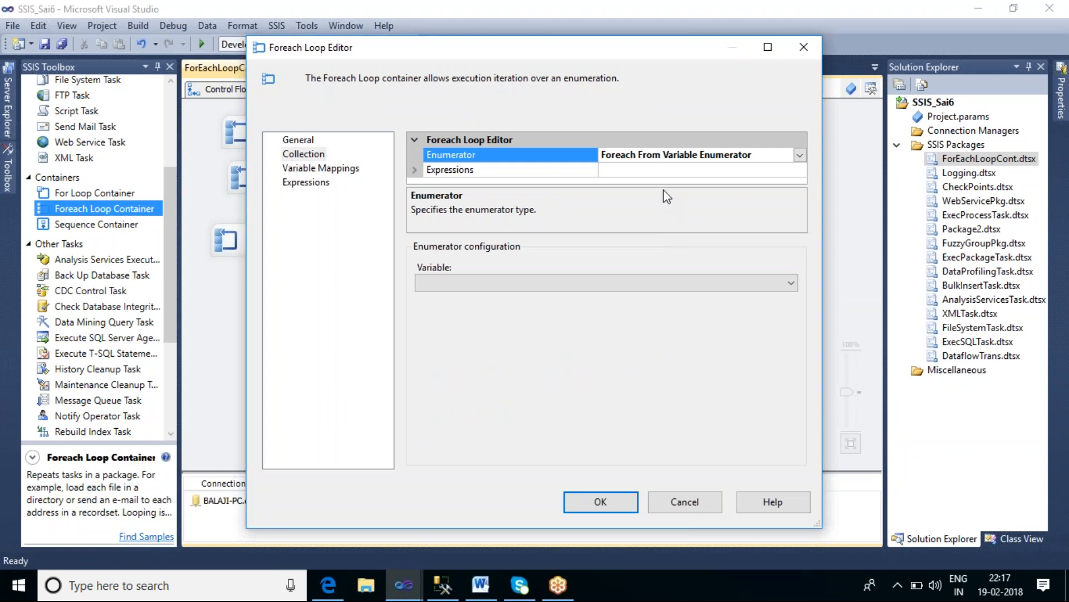
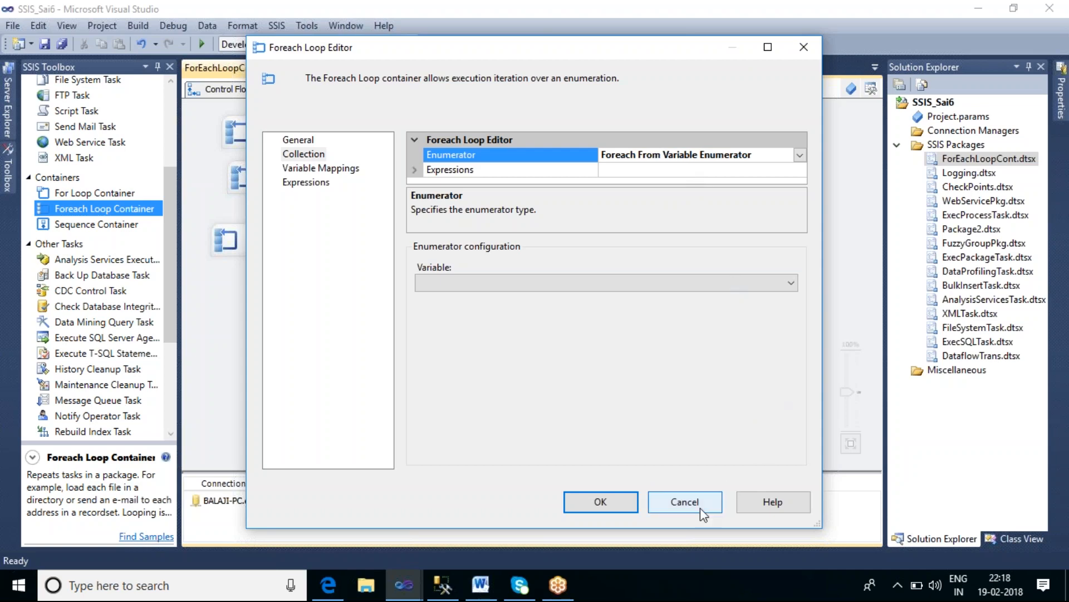
Step: Close the Foreach Loop editor, collapse the new Foreach Loop Container and move it lower on the canvas
left_click(687, 511)
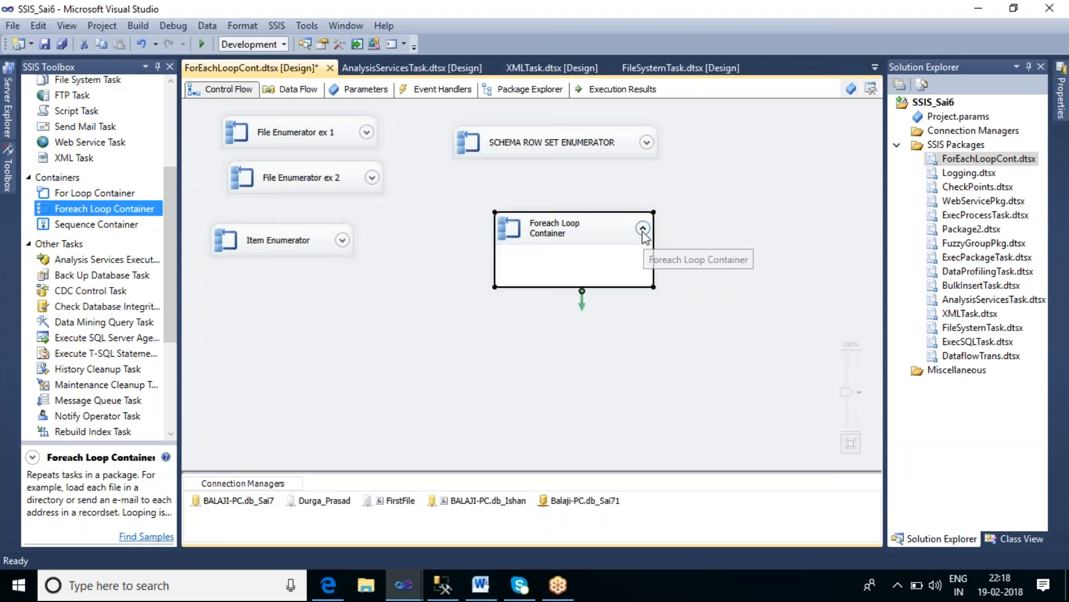
left_click(641, 229)
left_click_drag(593, 230, 517, 318)
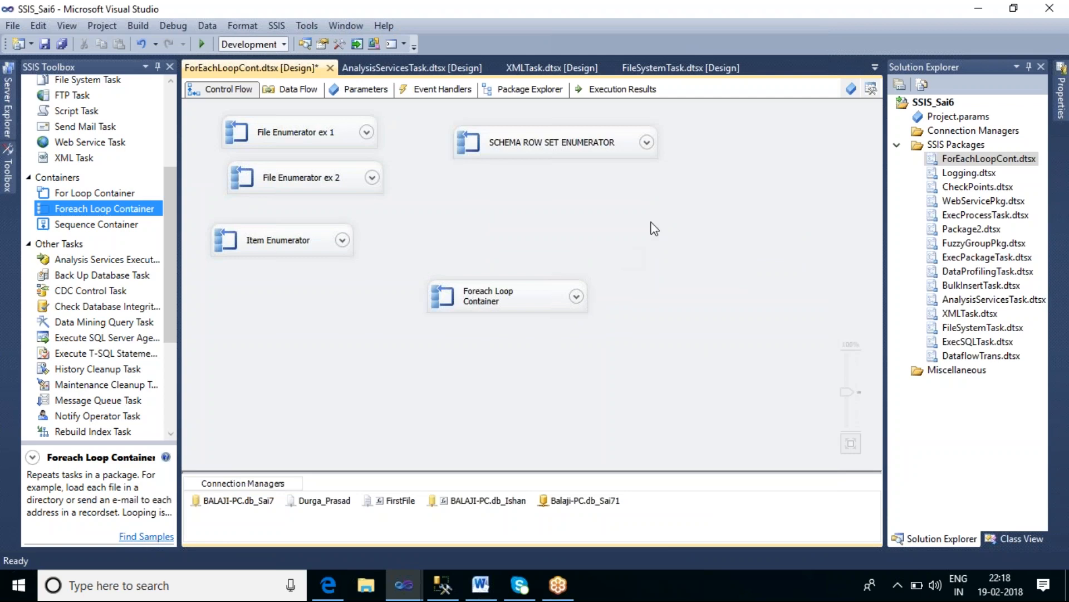
Step: Open the Variables window and add a new package variable named Var_list_object
left_click(850, 89)
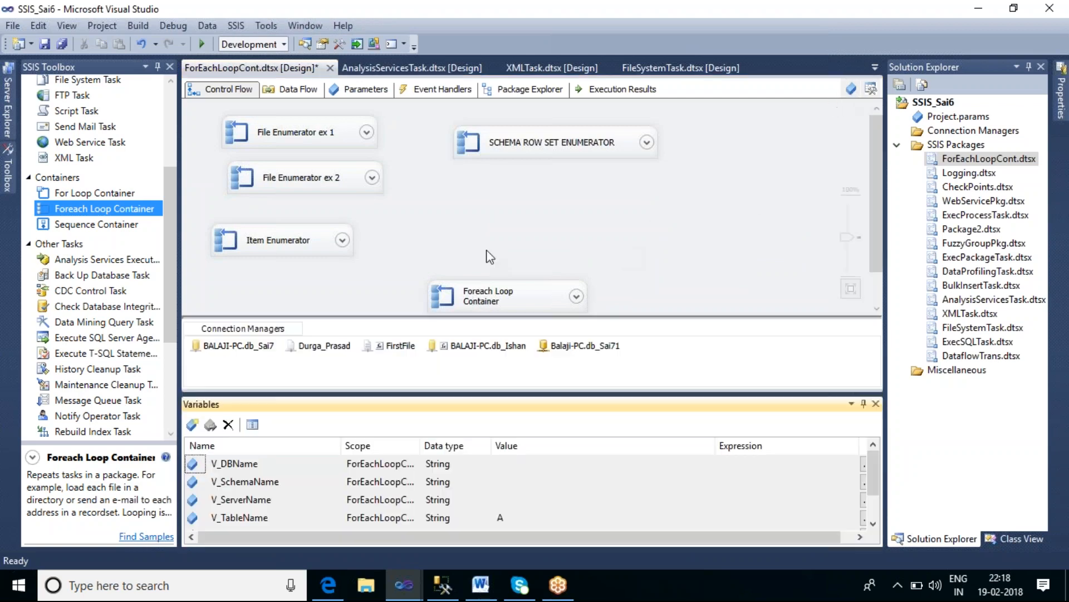
left_click(194, 426)
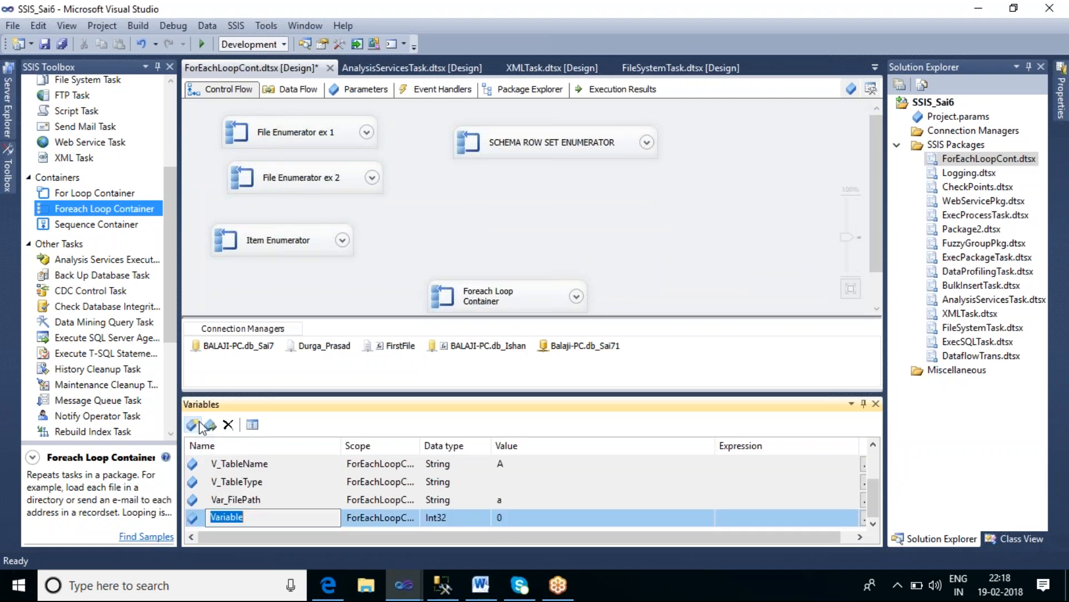
left_click(258, 517)
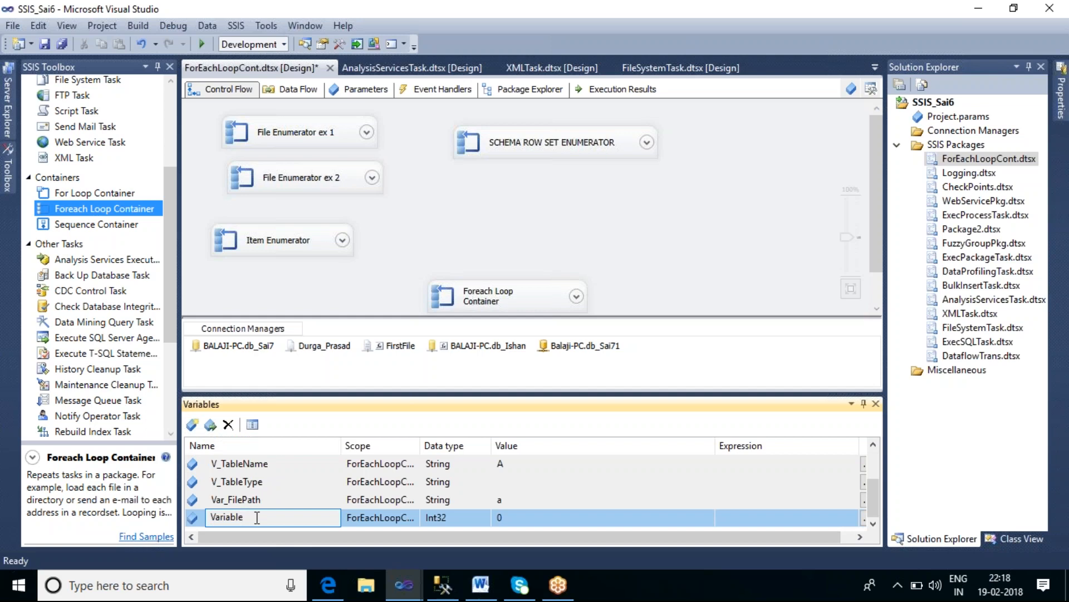
key("BackSpace")
key("BackSpace")
key("BackSpace")
key("BackSpace")
key("BackSpace")
key("BackSpace")
key("BackSpace")
type("AR_OJ")
key("BackSpace")
key("BackSpace")
key("BackSpace")
key("BackSpace")
key("BackSpace")
type("ar_Obj")
key("BackSpace")
key("BackSpace")
key("BackSpace")
type("list_obhe")
key("BackSpace")
key("BackSpace")
type("j")
type("c")
key("BackSpace")
type("ect")
Step: Set the Var_list_object variable's data type to Object
left_click(462, 519)
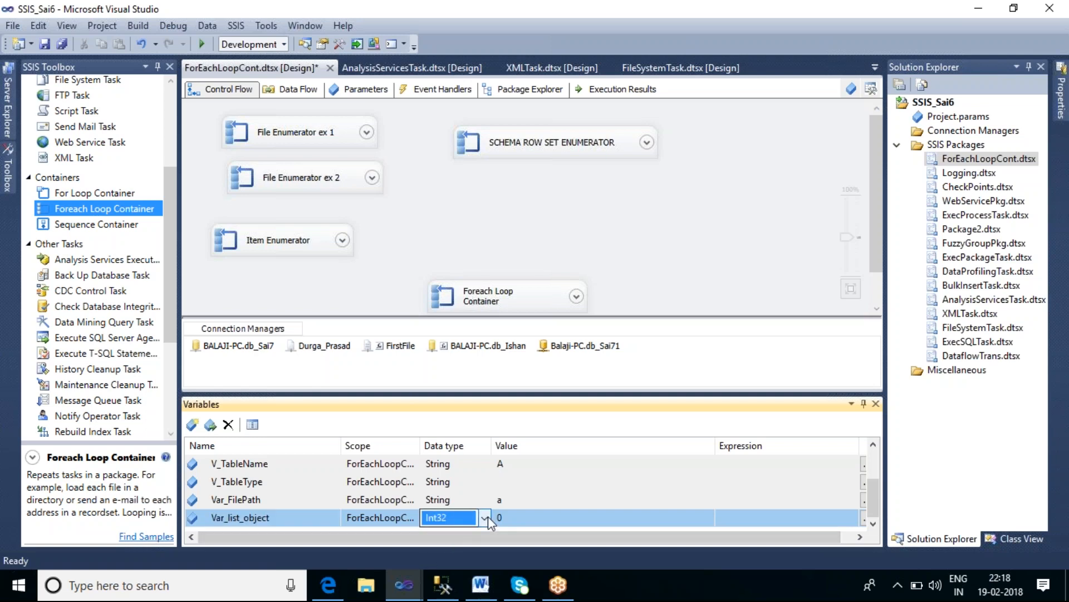
left_click(486, 517)
left_click(440, 429)
left_click(664, 277)
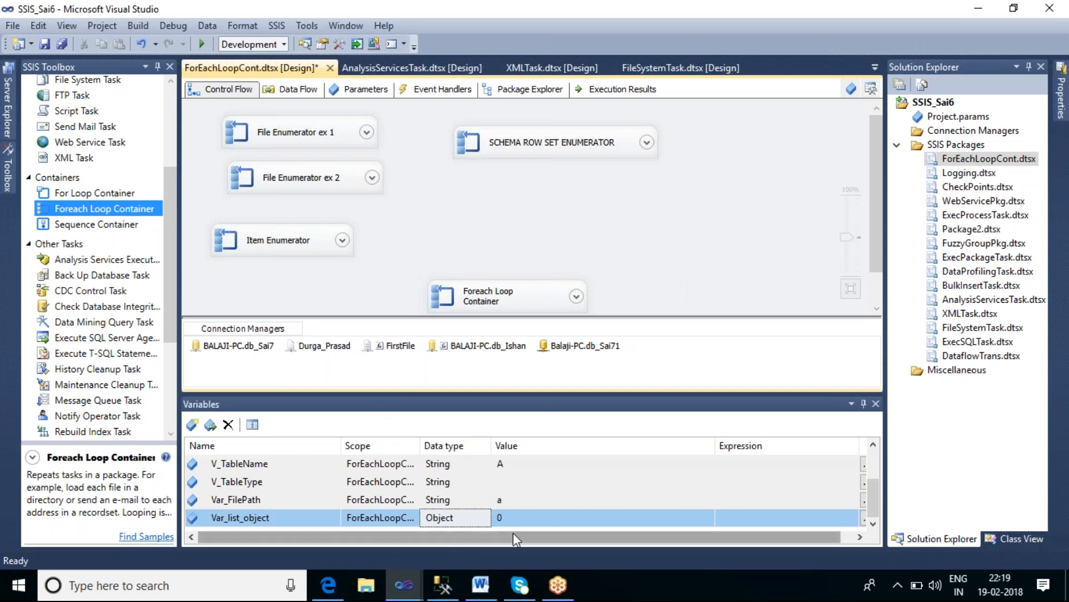
Step: Add a Script Task to the control flow above the new Foreach Loop Container
left_click(266, 523)
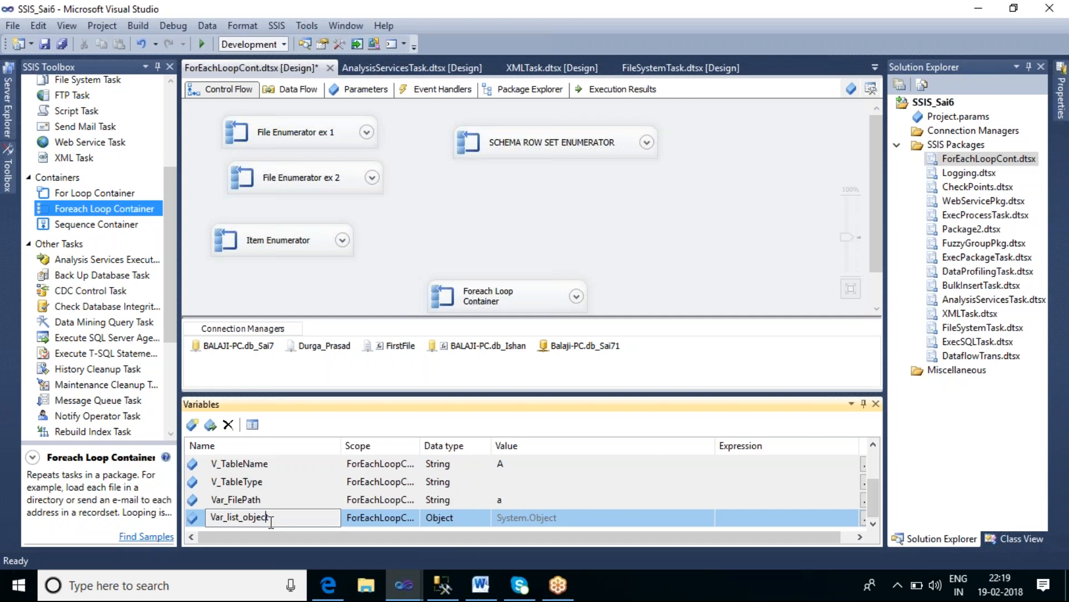
left_click(561, 231)
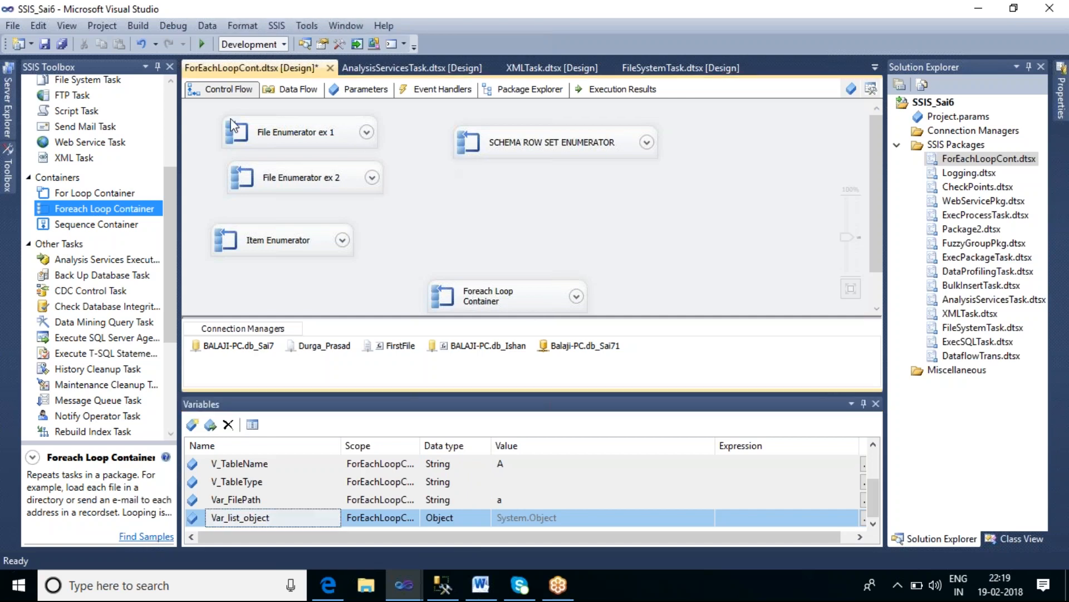
left_click(175, 107)
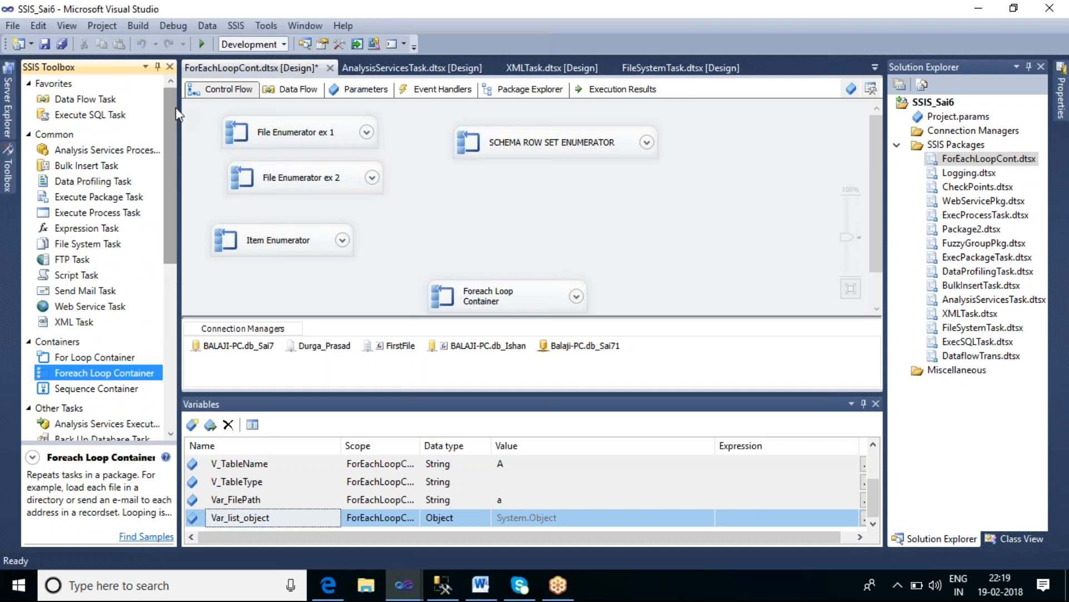
left_click(83, 277)
left_click_drag(84, 283, 462, 197)
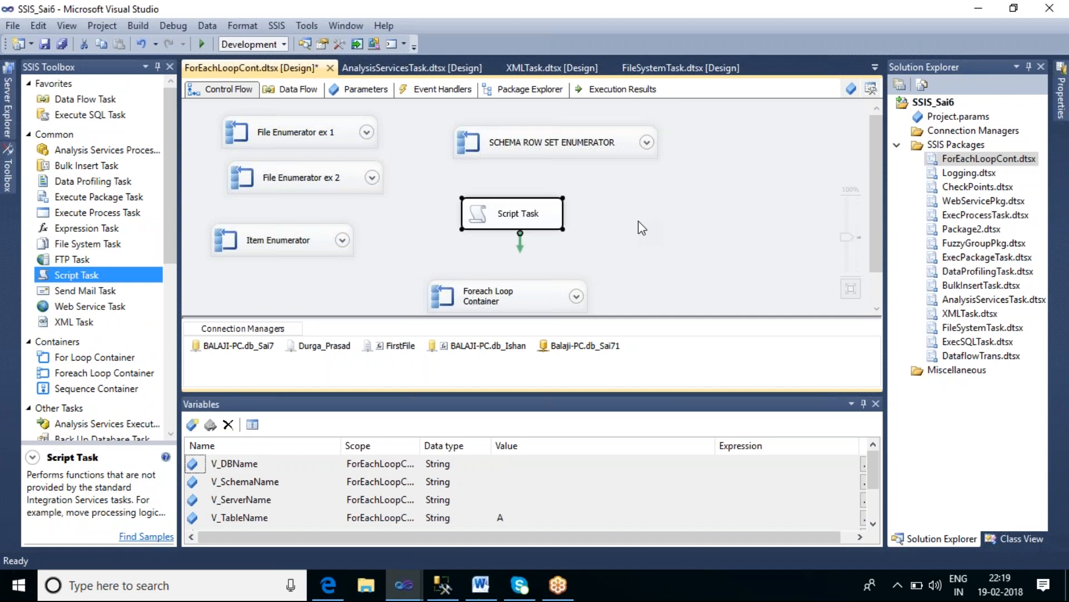
left_click(289, 499)
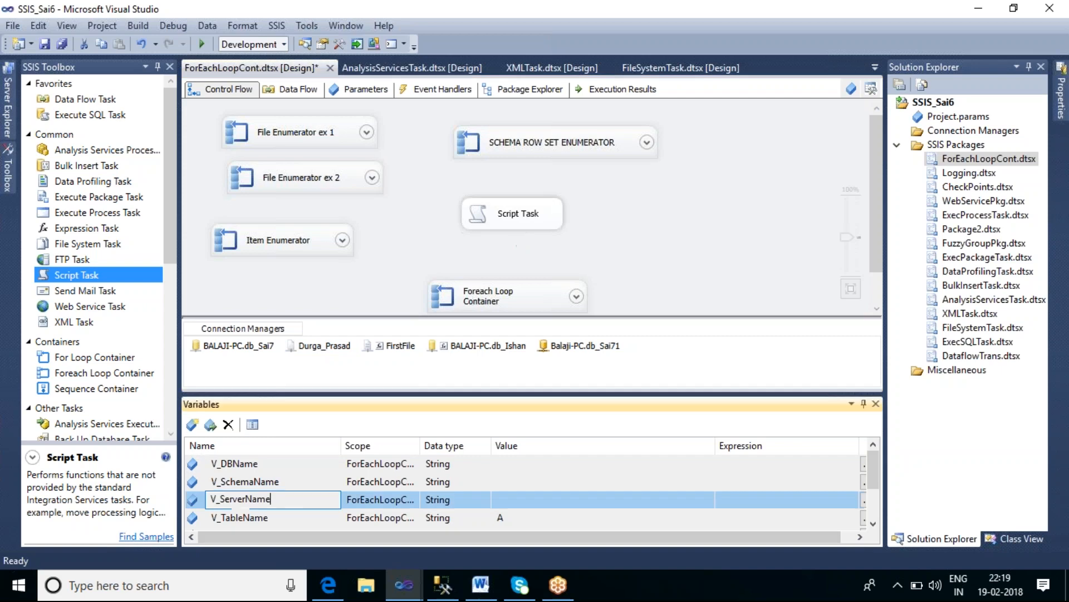
scroll(321, 512, "down", 1)
left_click(262, 523)
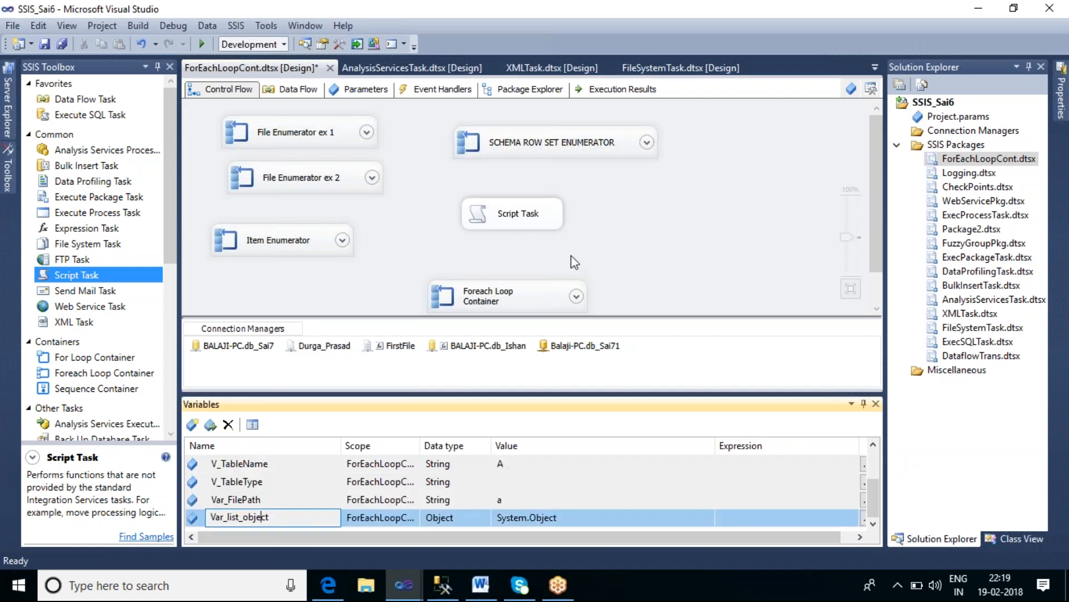
left_click(550, 220)
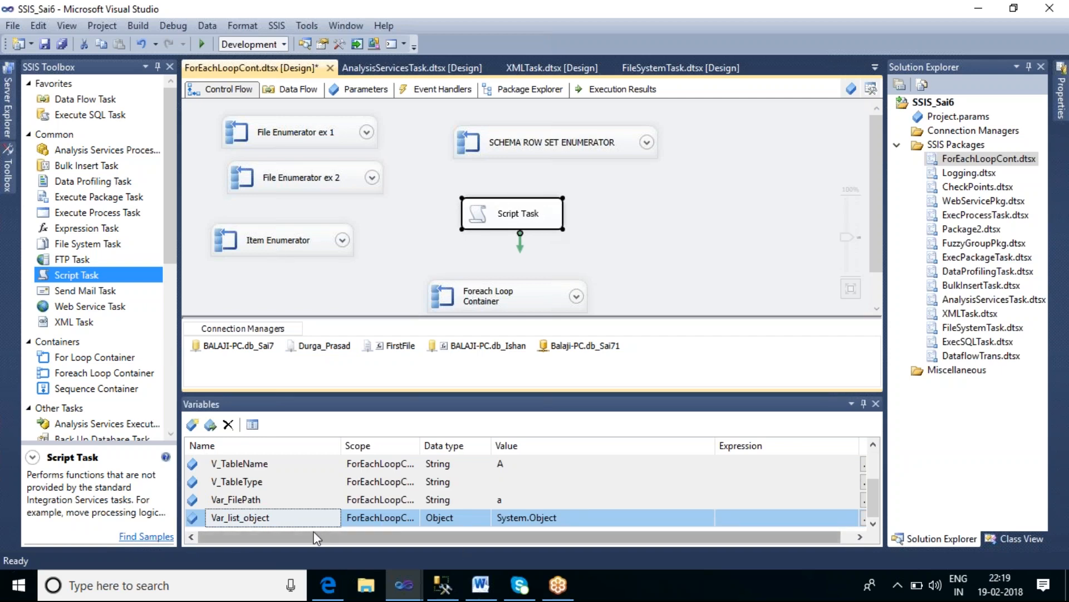
left_click(650, 248)
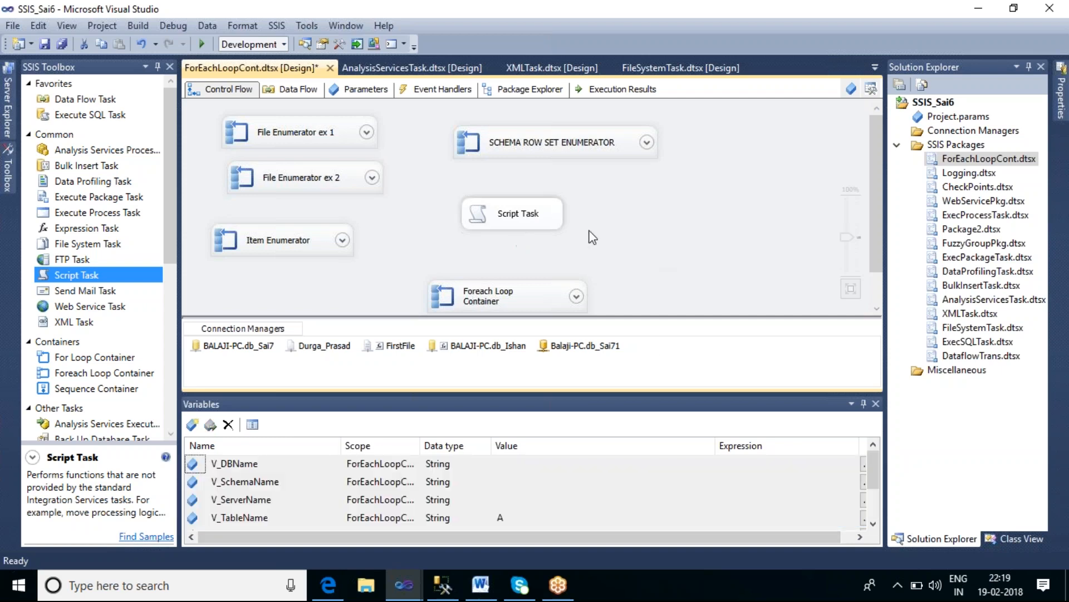
double_click(536, 219)
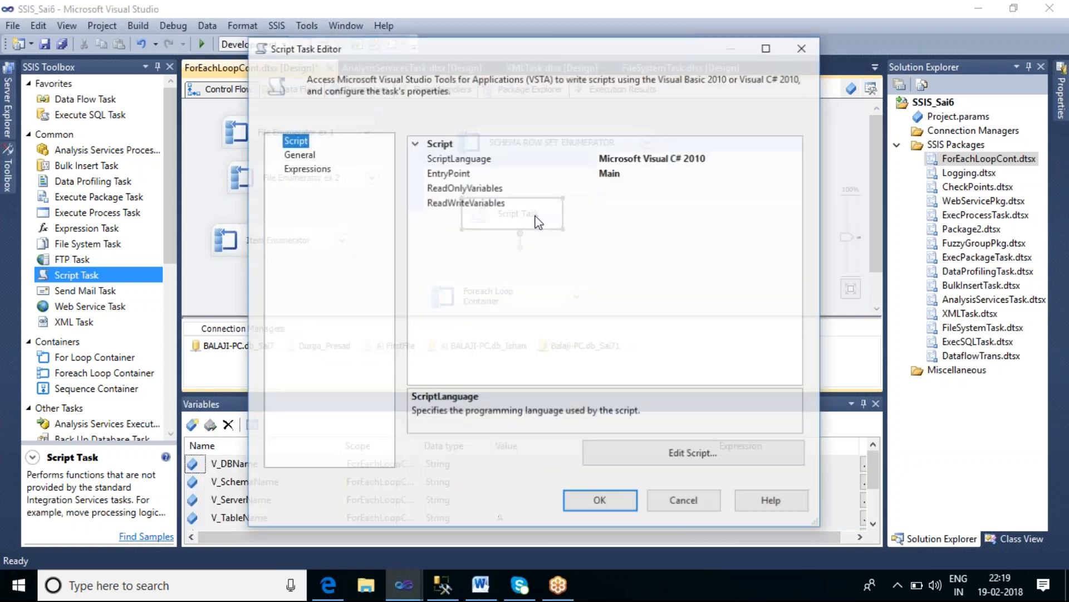
left_click(640, 190)
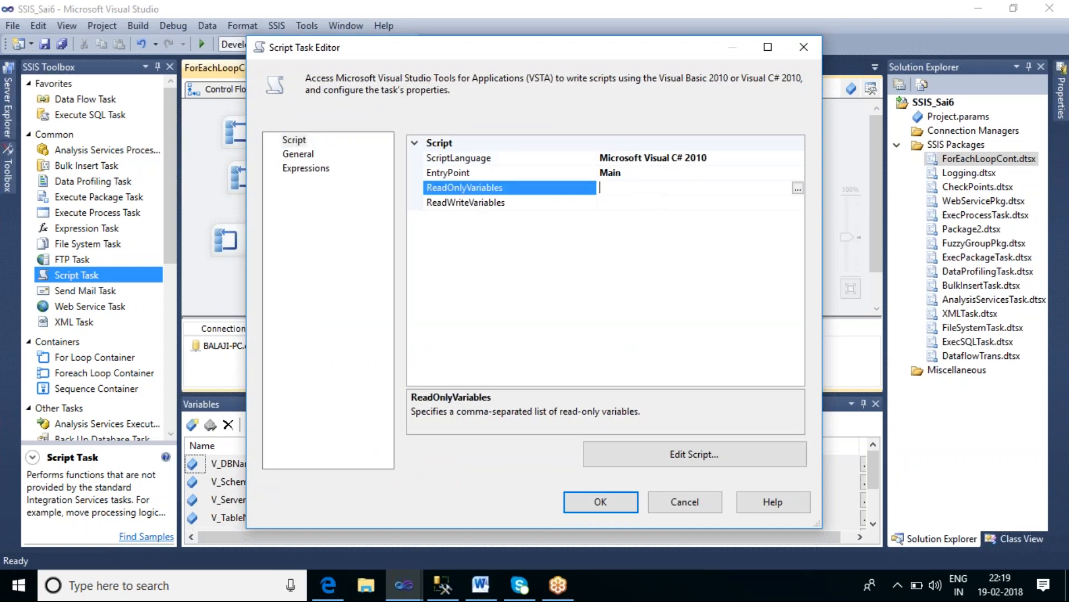
left_click_drag(479, 48, 540, 0)
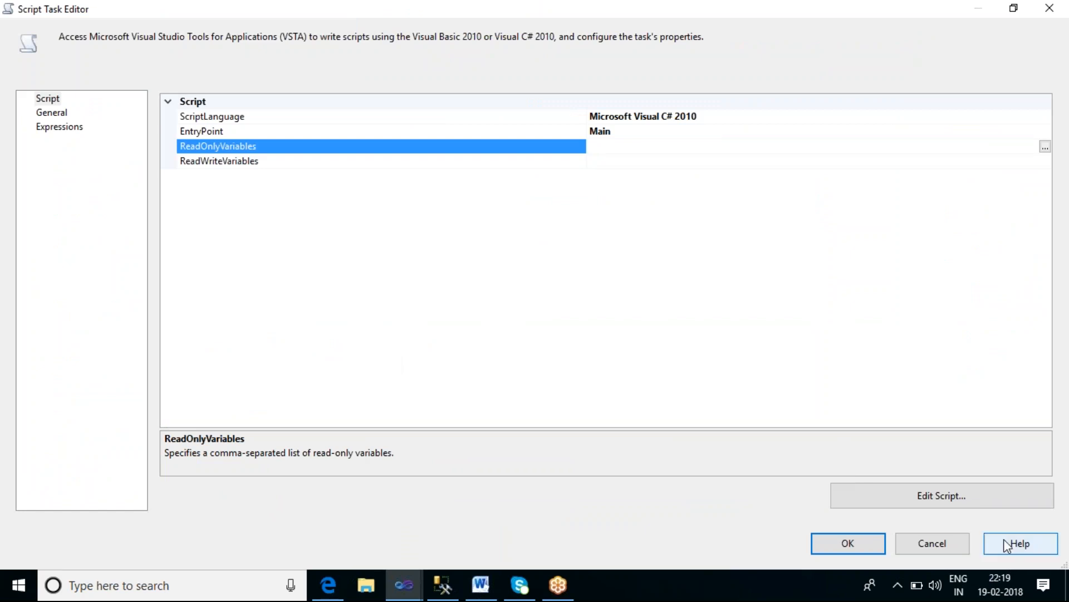
left_click(949, 548)
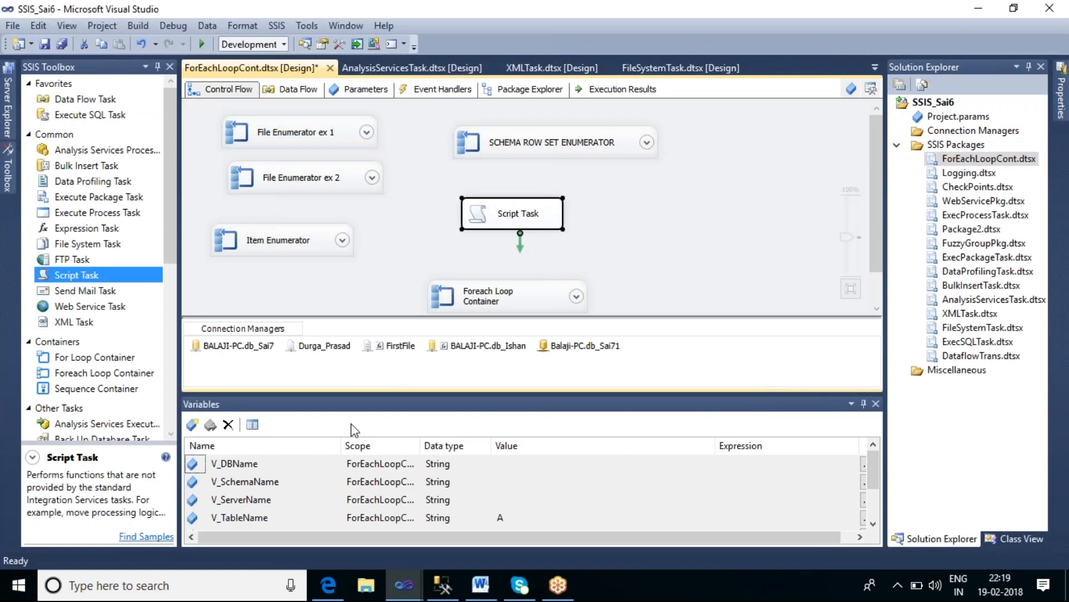
Step: Set the Script Task's ReadWriteVariables to User::Var_list_object
left_click(273, 504)
scroll(271, 524, "down", 1)
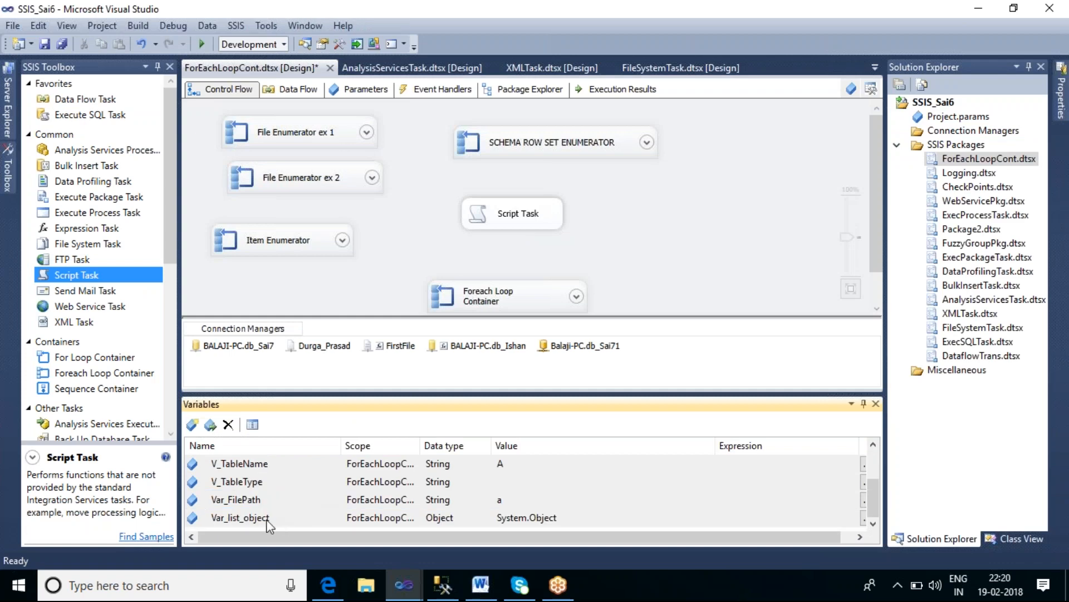
left_click(528, 222)
double_click(528, 222)
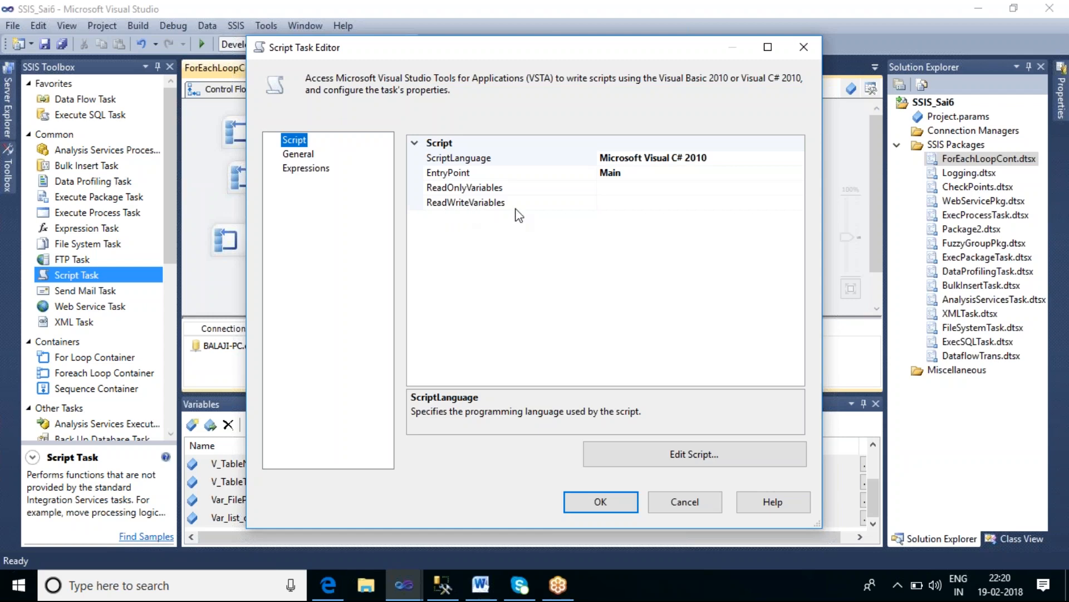
left_click(624, 206)
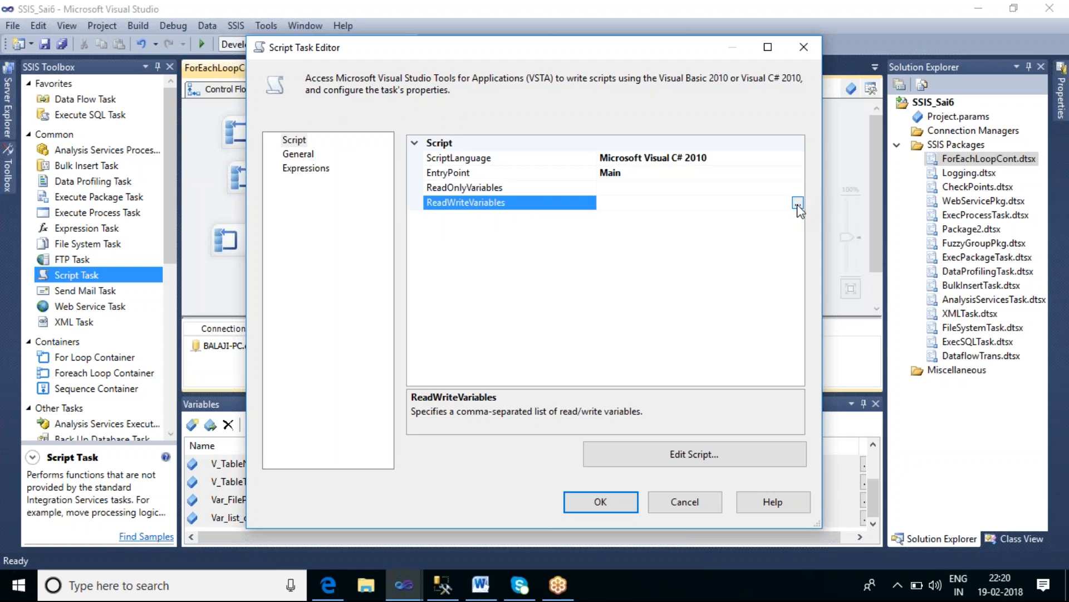
left_click(798, 204)
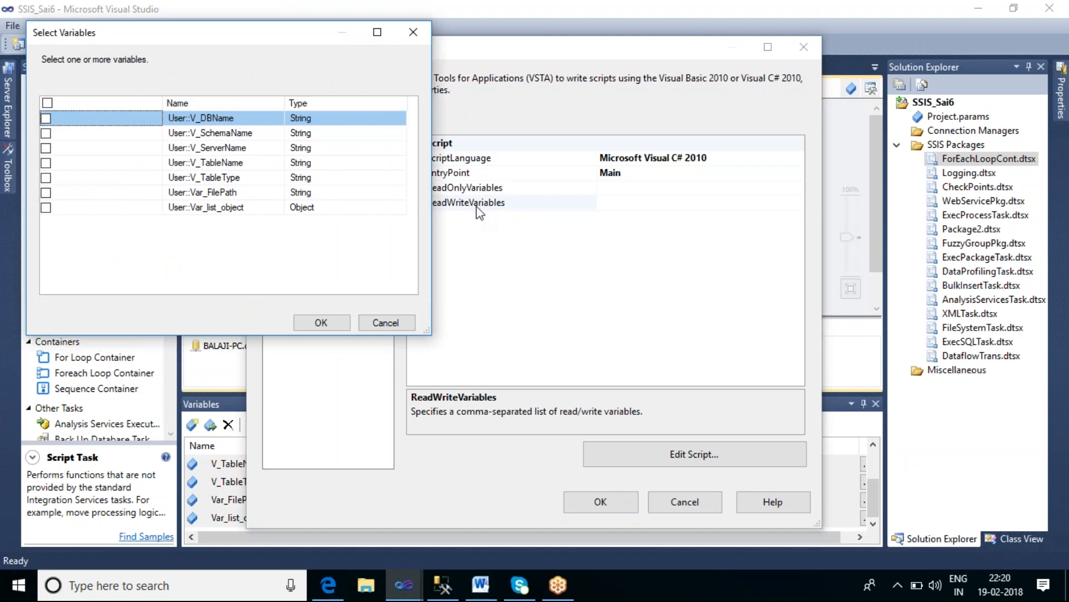
left_click(45, 208)
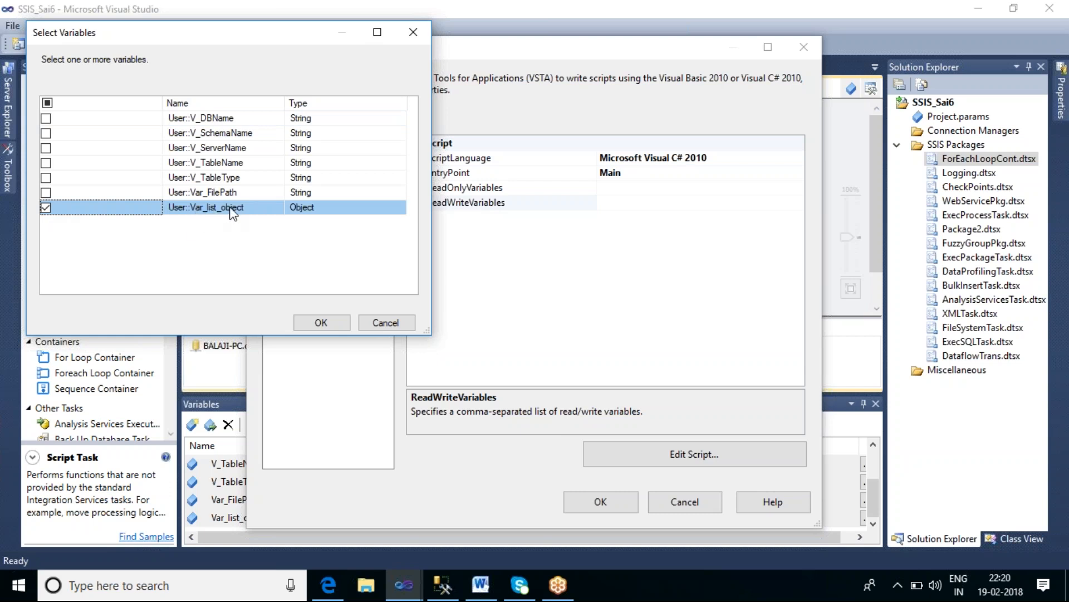
left_click(322, 321)
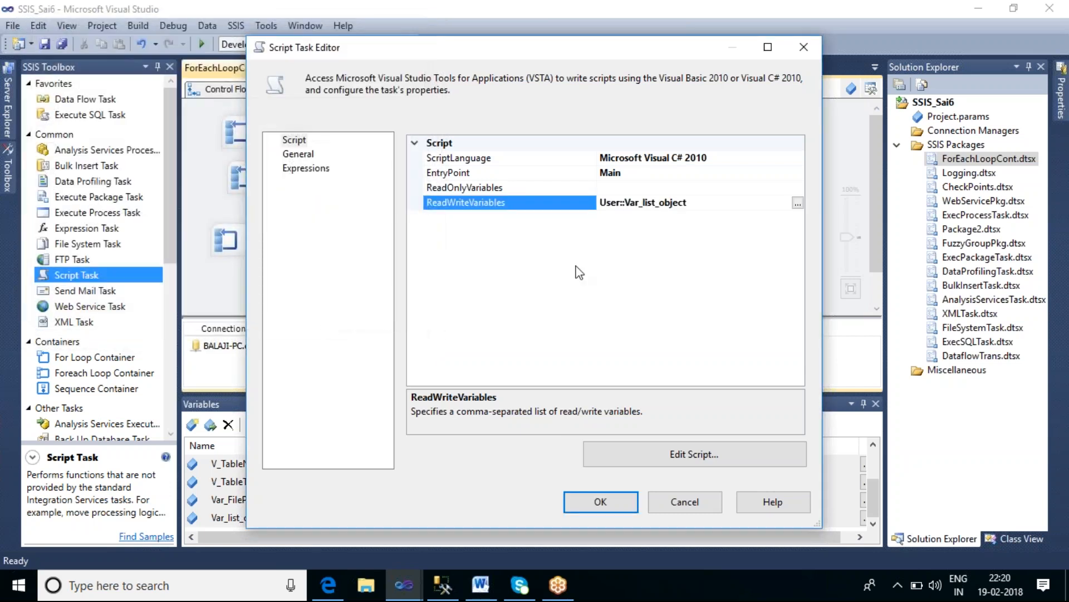
Step: Open the Script Task's script and, in Main, declare a System.Collections.ArrayList named VarKrishna initialised with new System.Collections.ArrayList()
left_click(667, 455)
left_click(670, 455)
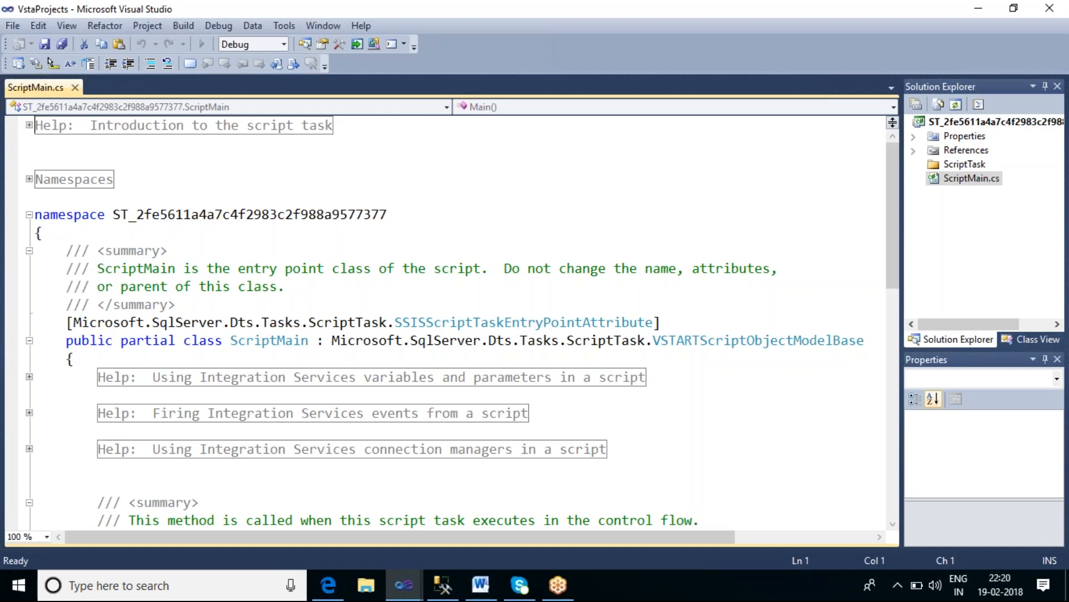
scroll(741, 445, "down", 7)
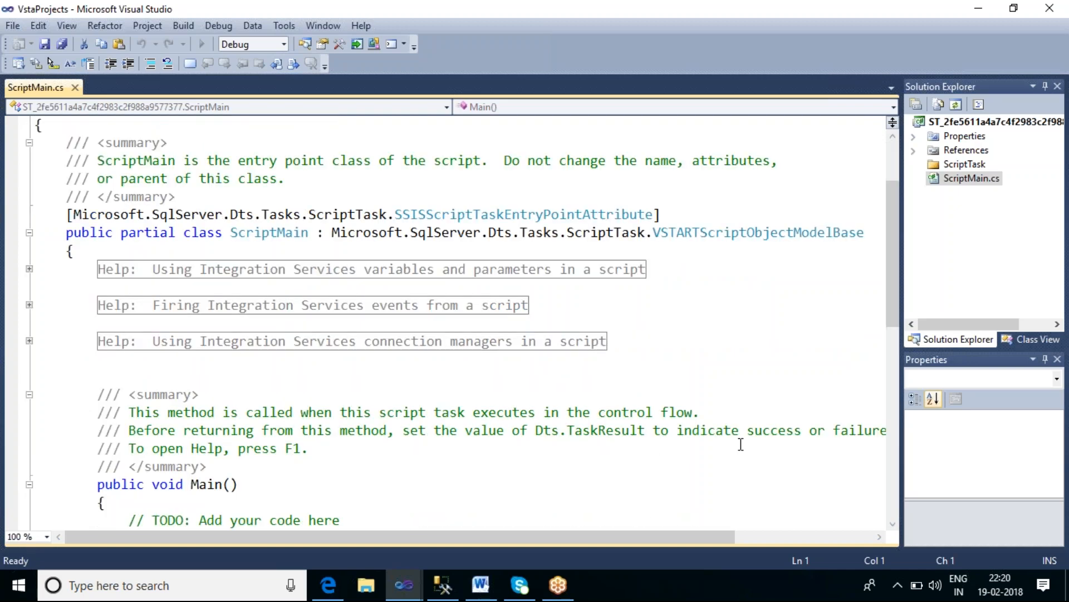
left_click(501, 283)
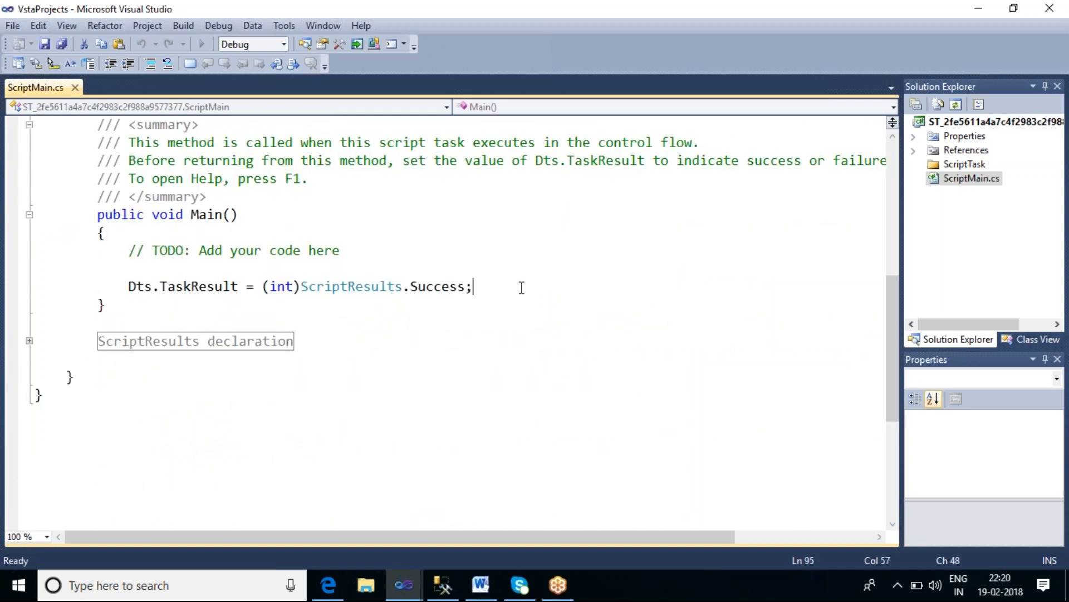
key("Return")
type("system.co")
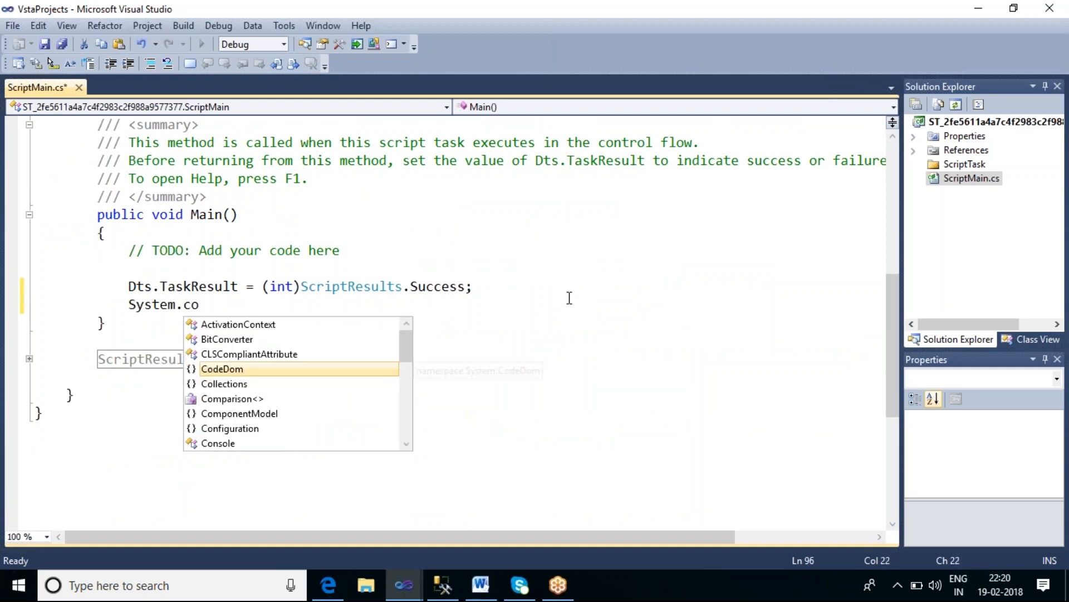
key("Down")
key("Tab")
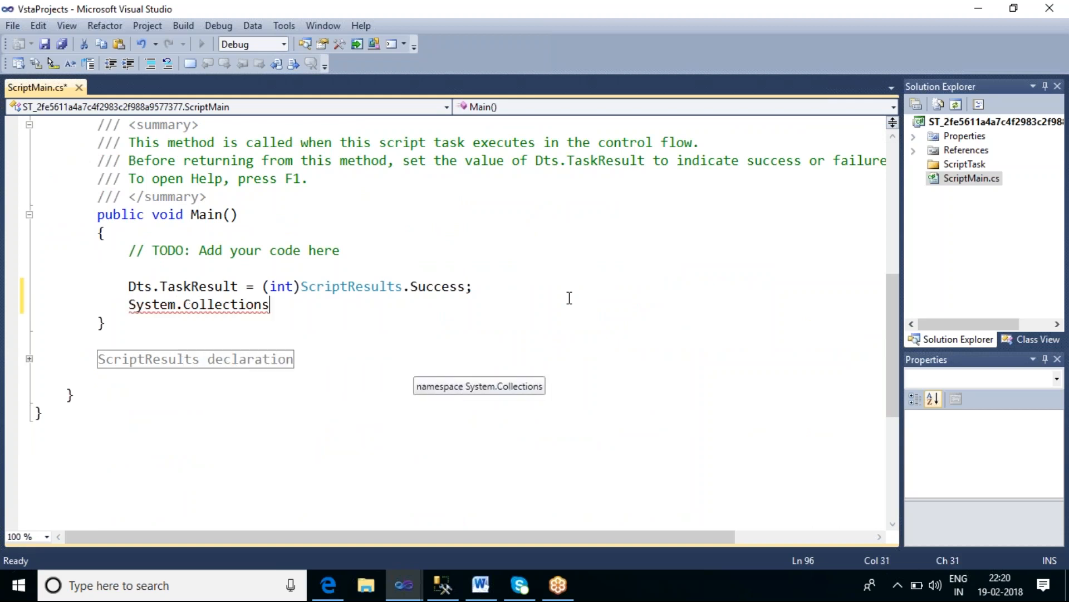
type(".")
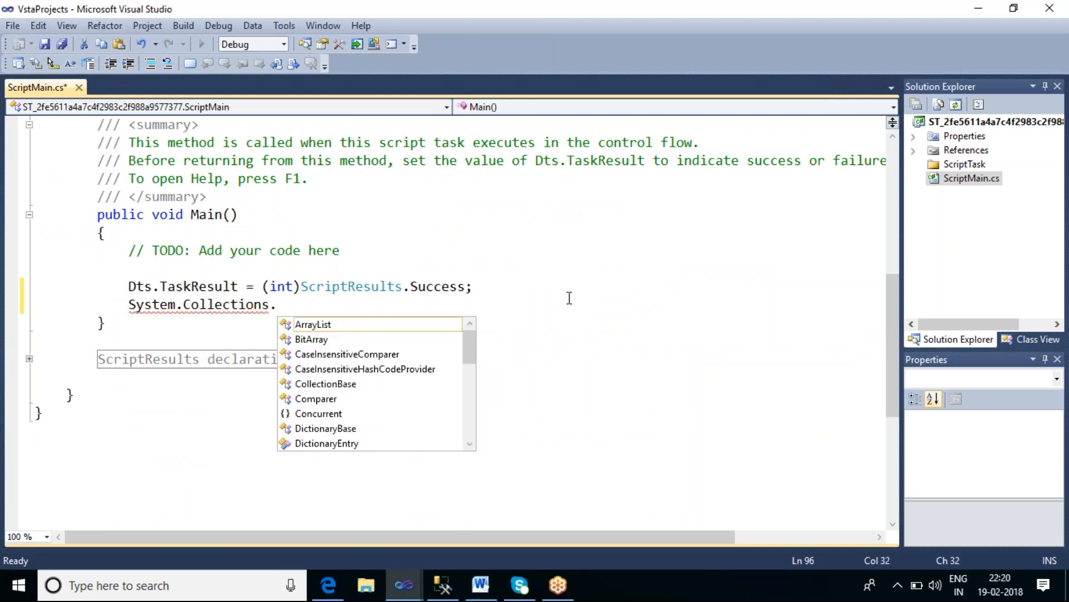
key("Return")
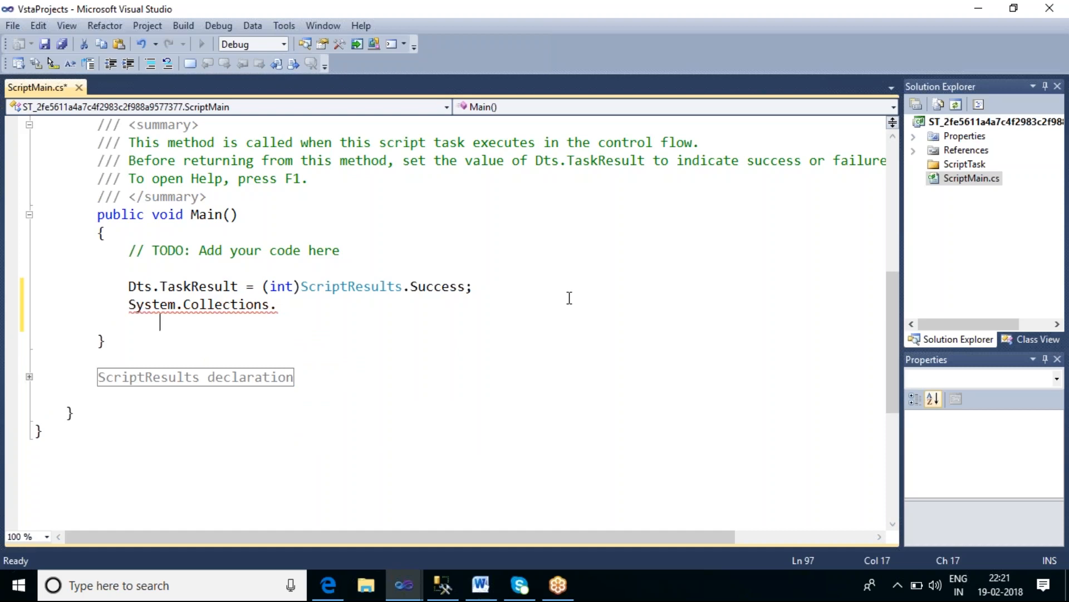
key("ctrl+z")
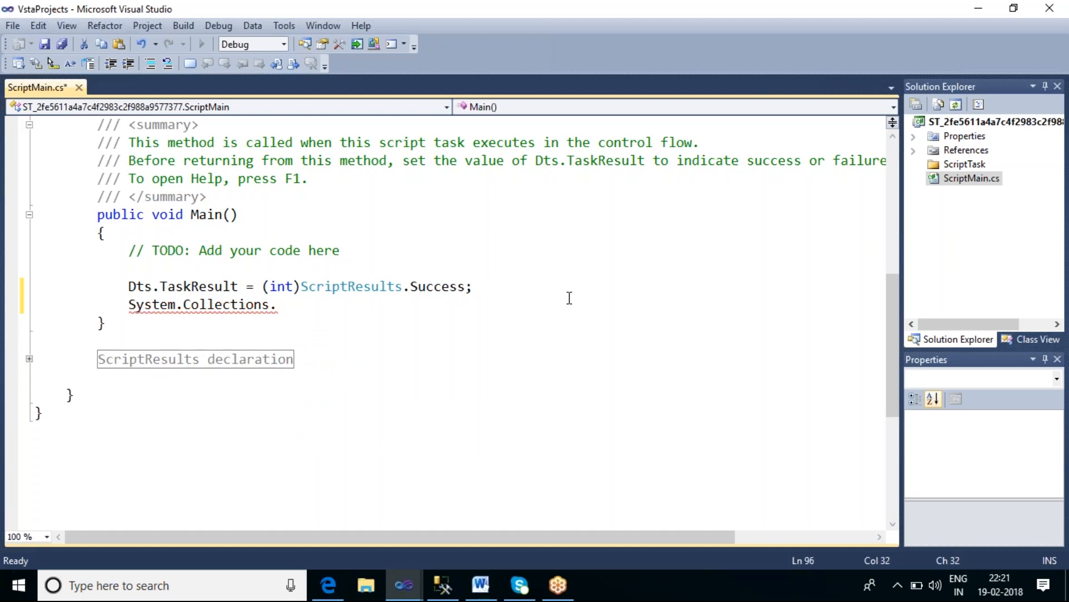
key("BackSpace")
type(".a")
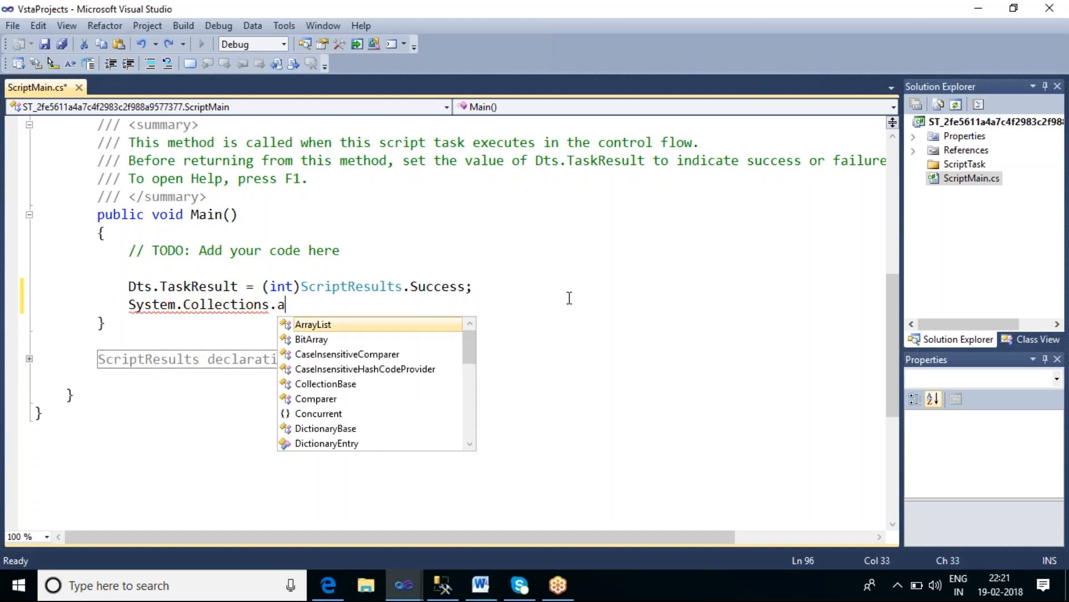
key("Tab")
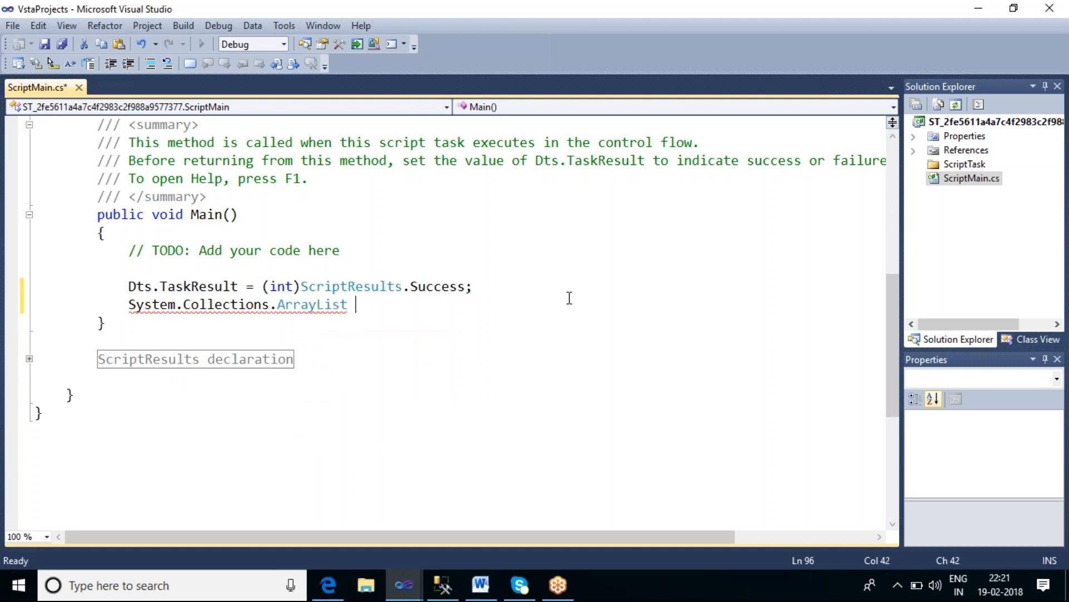
type("VarkRS")
key("BackSpace")
key("BackSpace")
key("BackSpace")
type("Krishna")
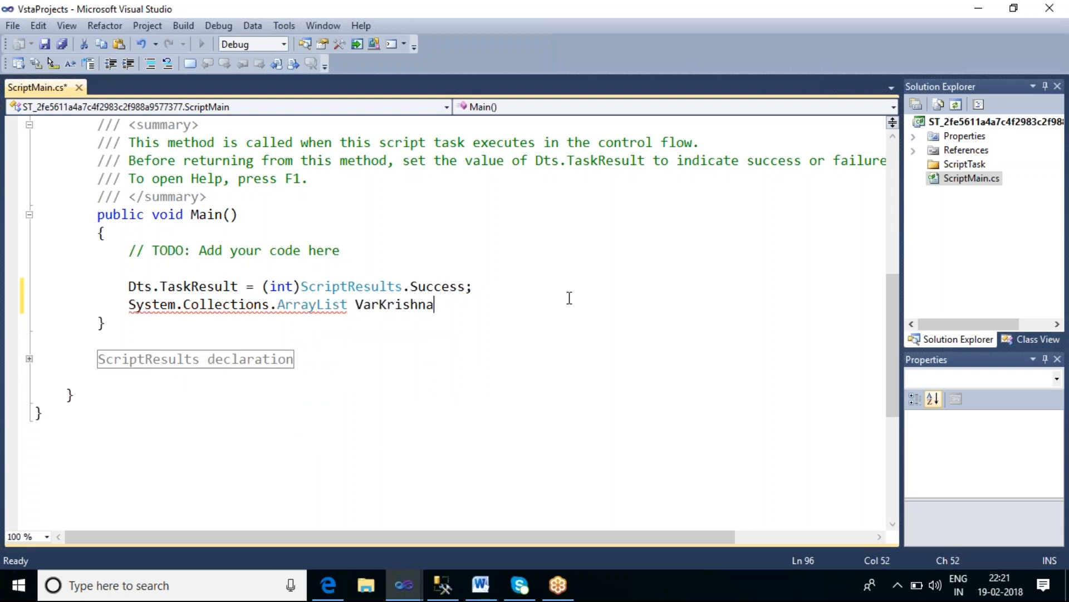
type(" = new")
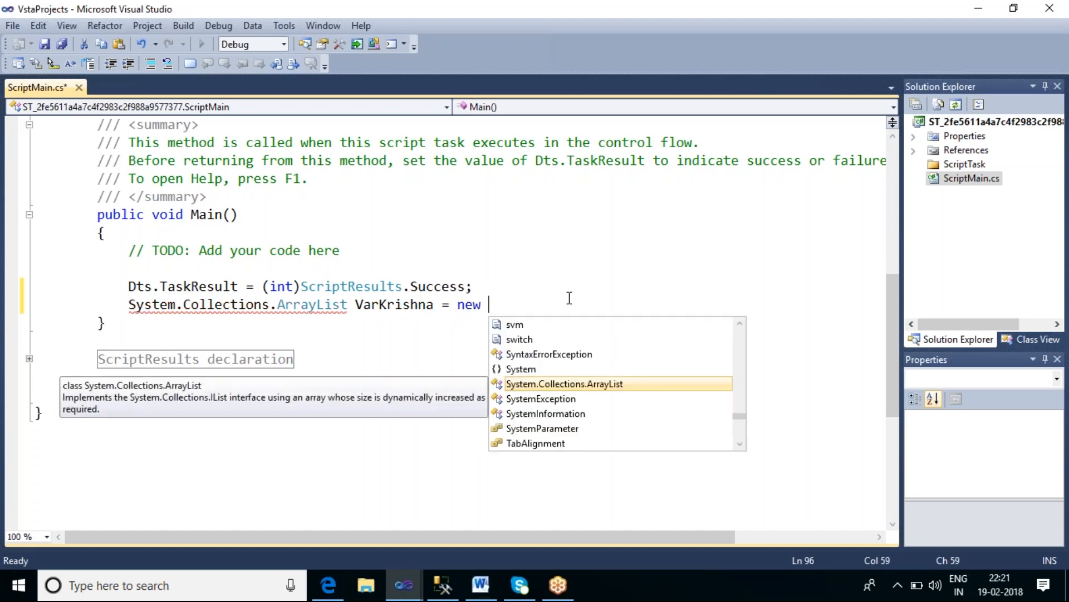
key("Tab")
type("(")
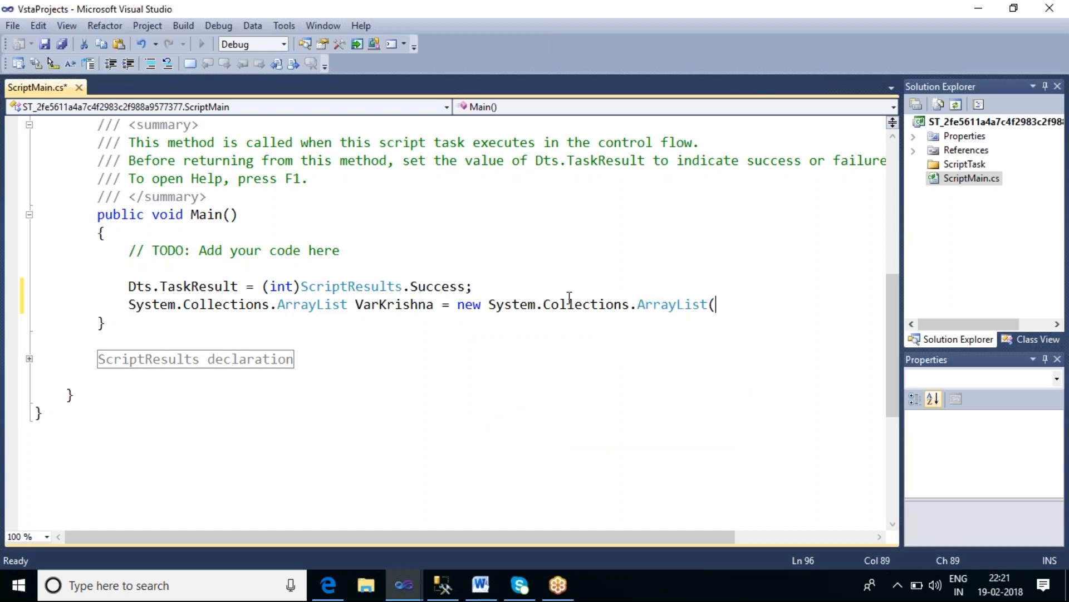
type(");")
key("Return")
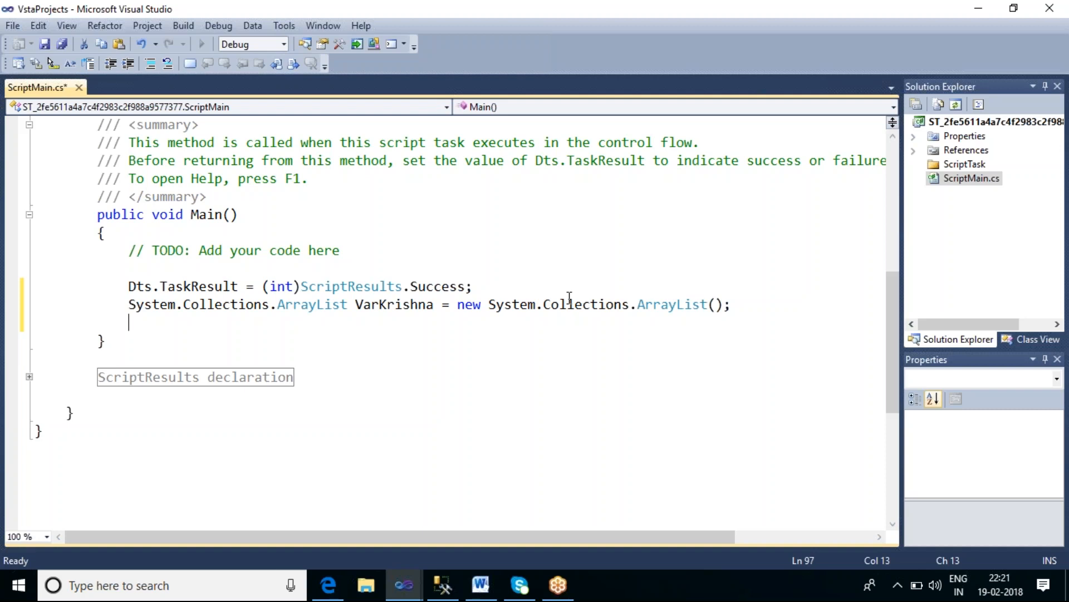
Step: Add the strings "Krishna" and "Durga" to VarKrishna with Add calls
type("Var")
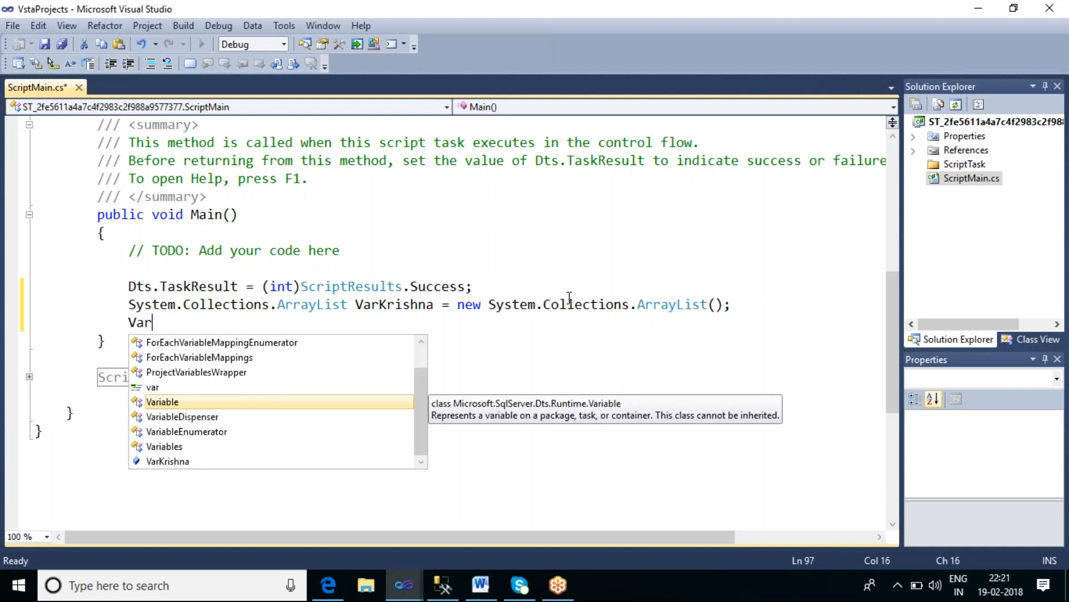
type("k")
key("Tab")
type(".a")
key("Tab")
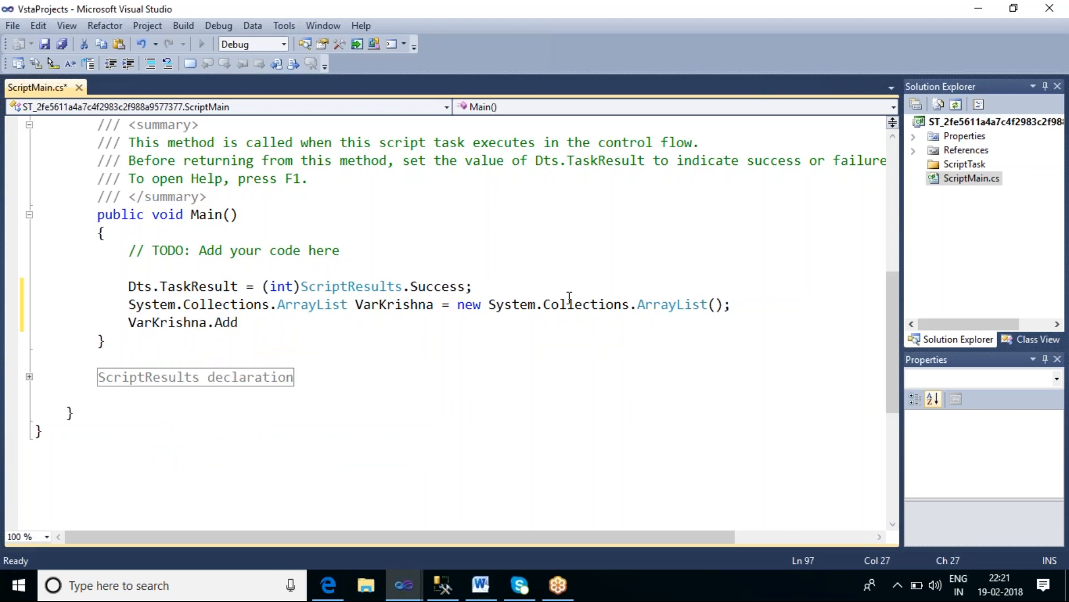
type("()")
key("Left")
type("\"\"")
key("Left")
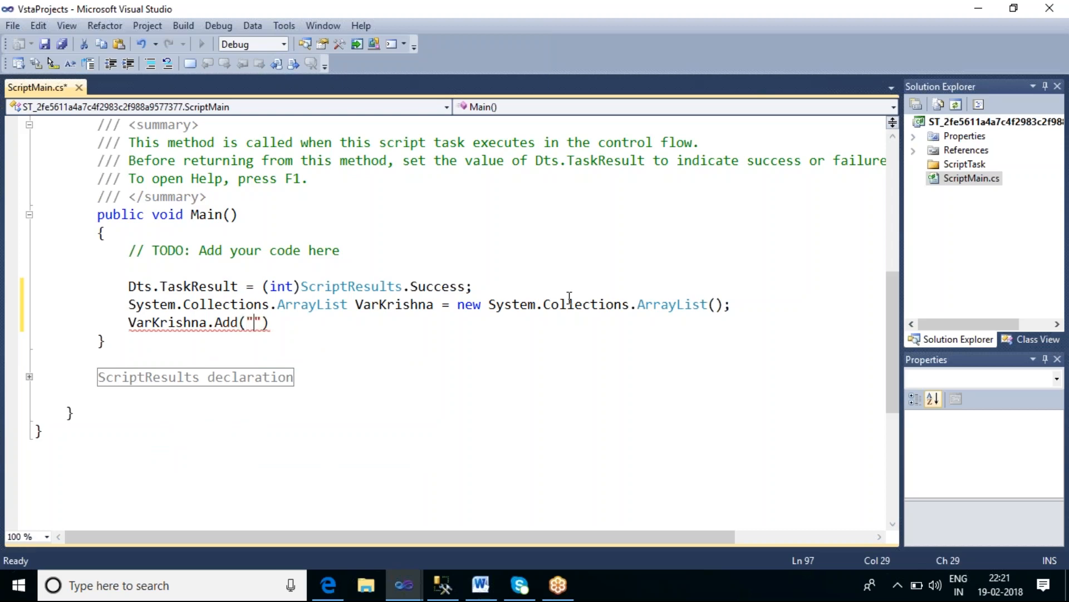
type("Krishna")
key("Right")
key("Right")
type(";")
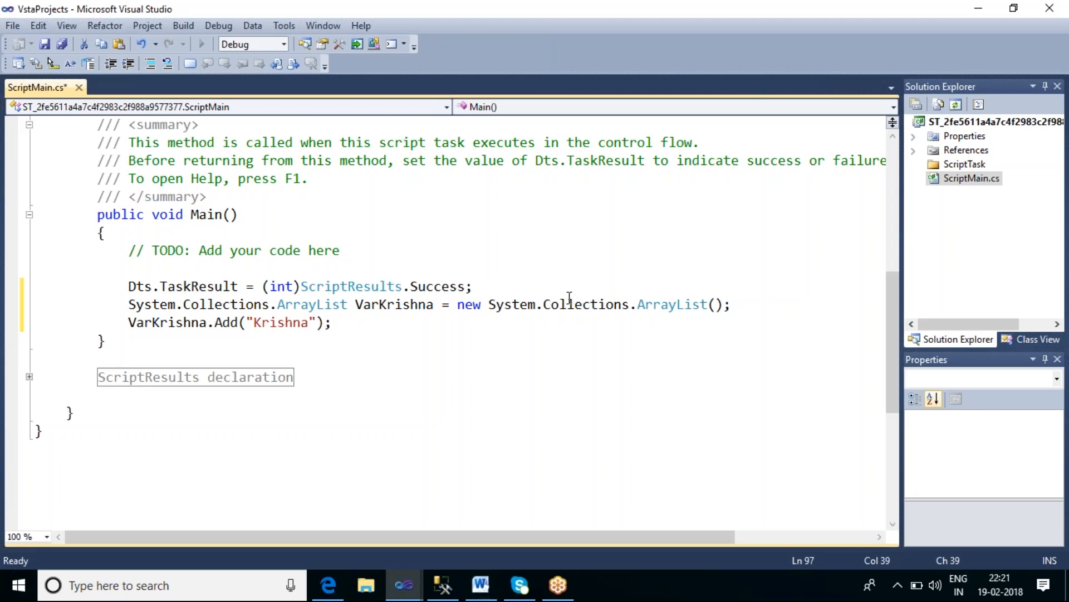
key("Return")
type("varl")
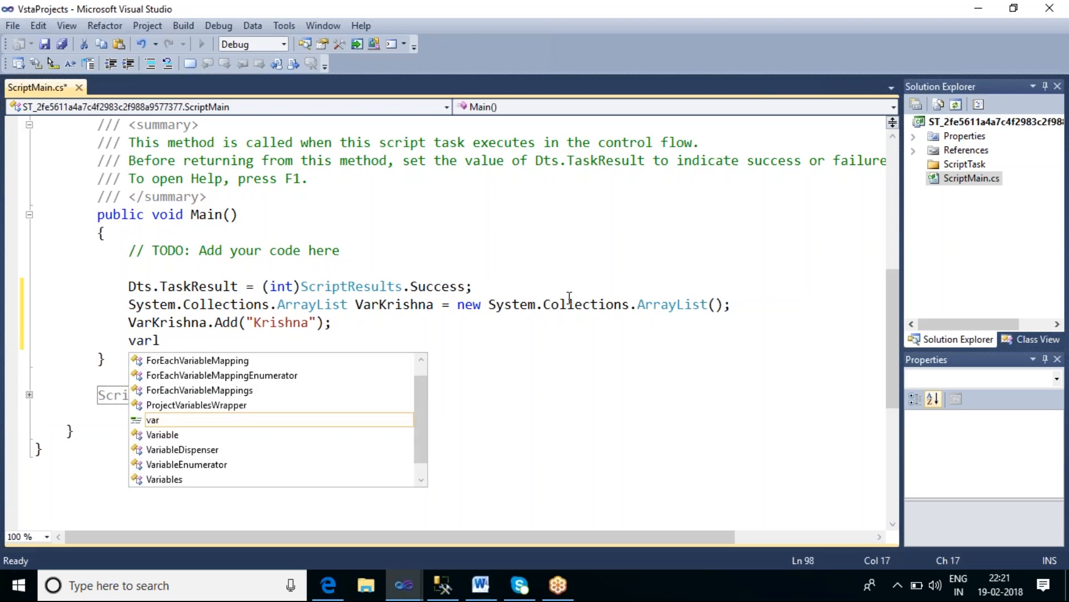
key("BackSpace")
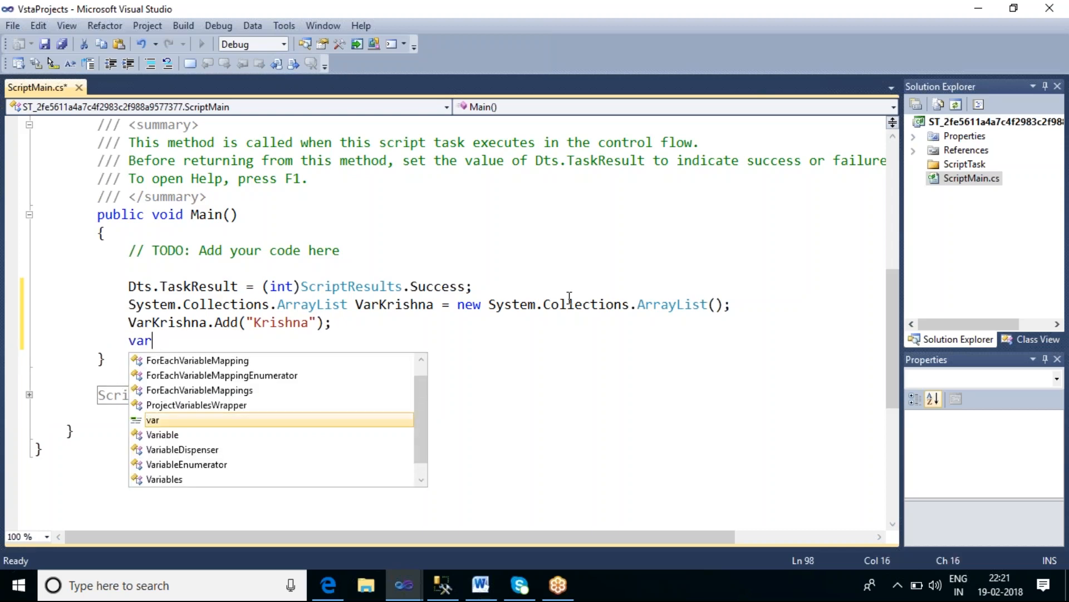
type("k")
key("Tab")
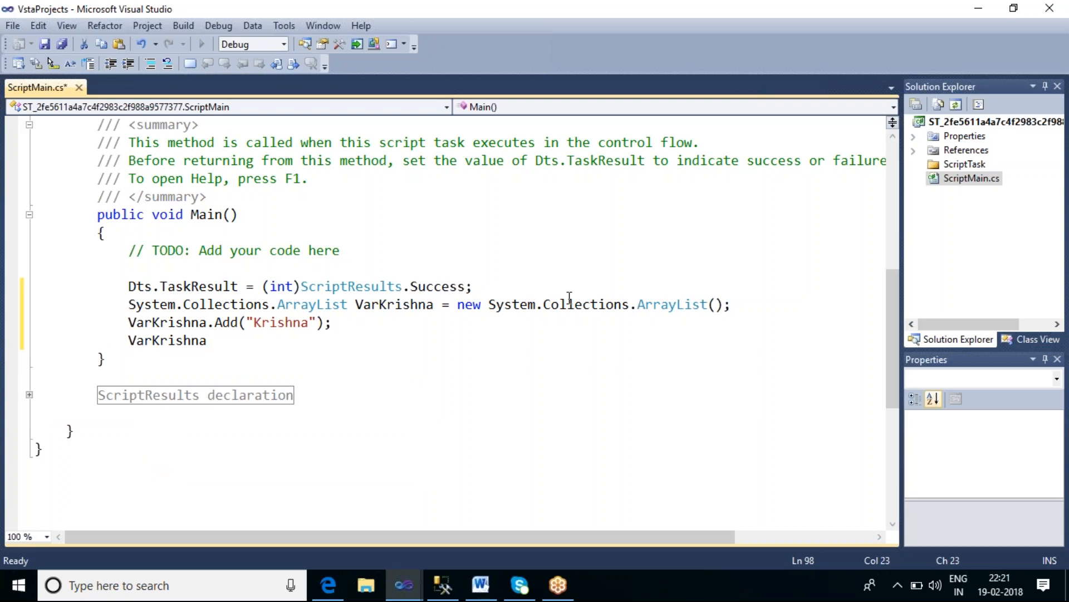
type(".a")
key("Tab")
type("(\"\"")
key("Left")
type("Dur")
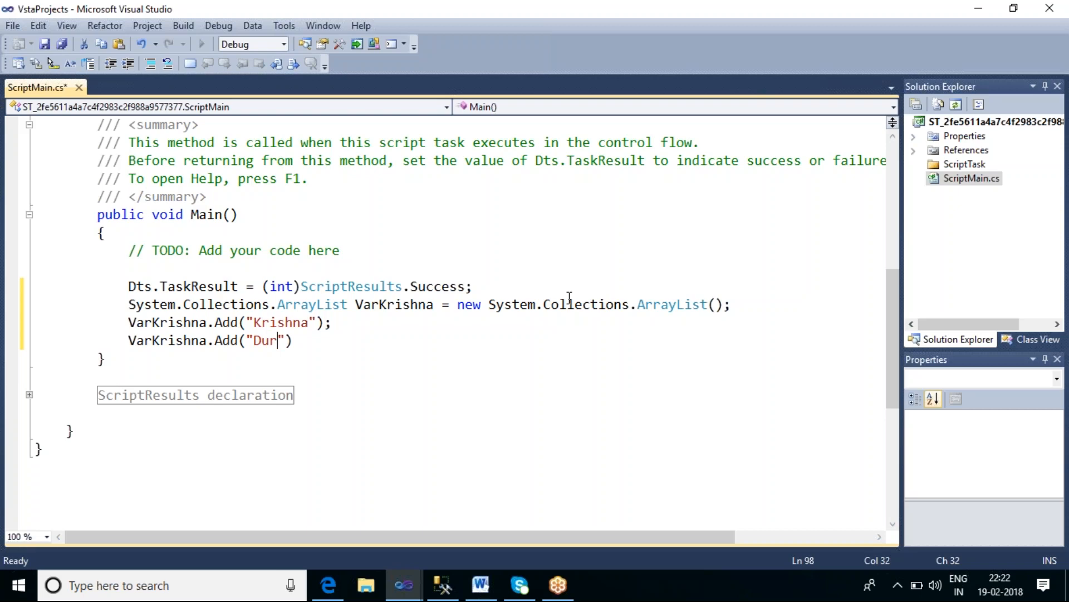
type("ga")
key("End")
type(";")
Step: Add the strings "Prasad" and "Mohan" to VarKrishna, fixing the semicolon on the last line
key("Return")
type("va")
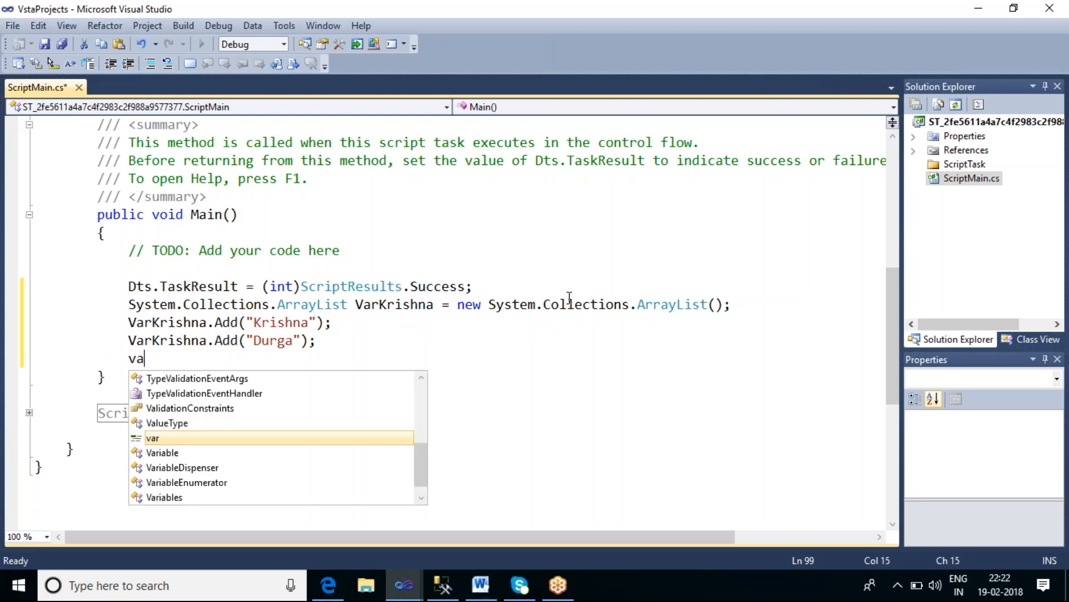
type("rk")
key("Tab")
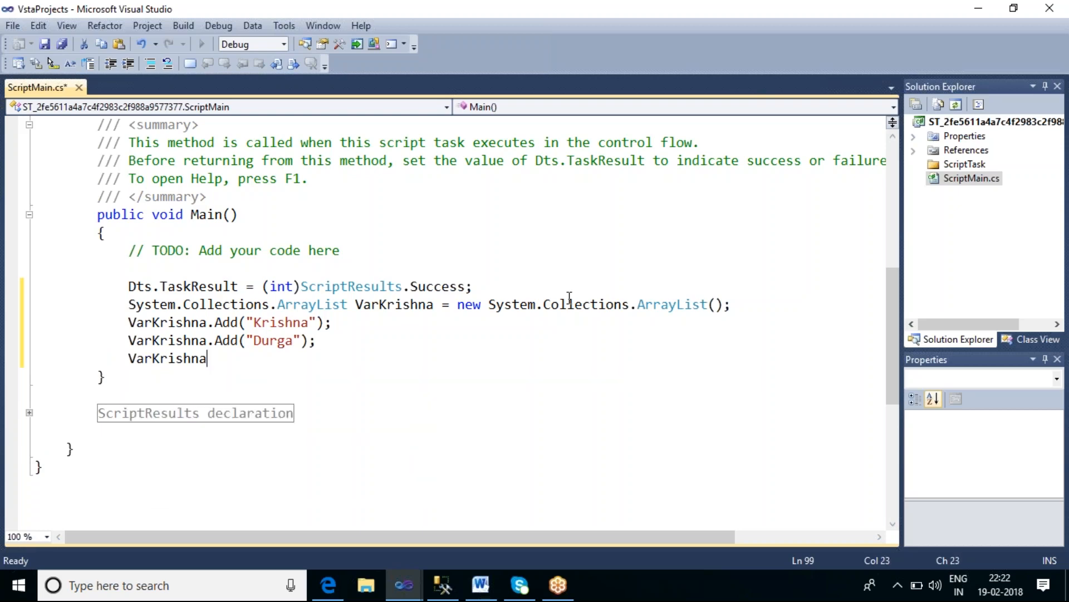
type(".a")
key("Tab")
type("()")
key("Left")
type("\"\"")
key("Left")
type("Pra")
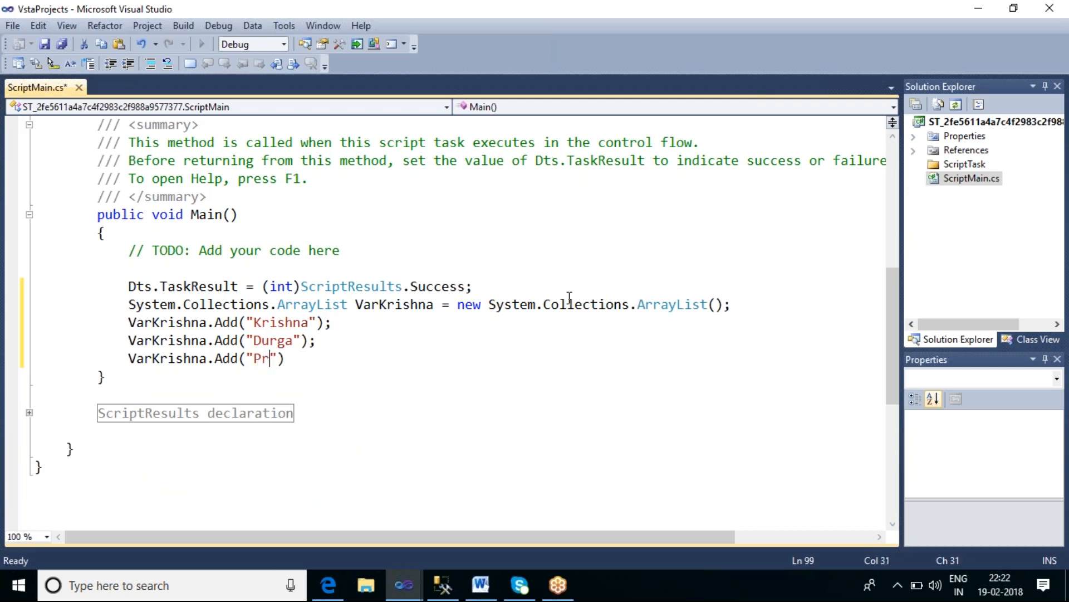
type("sad")
key("End")
type(";")
key("Return")
type("vark")
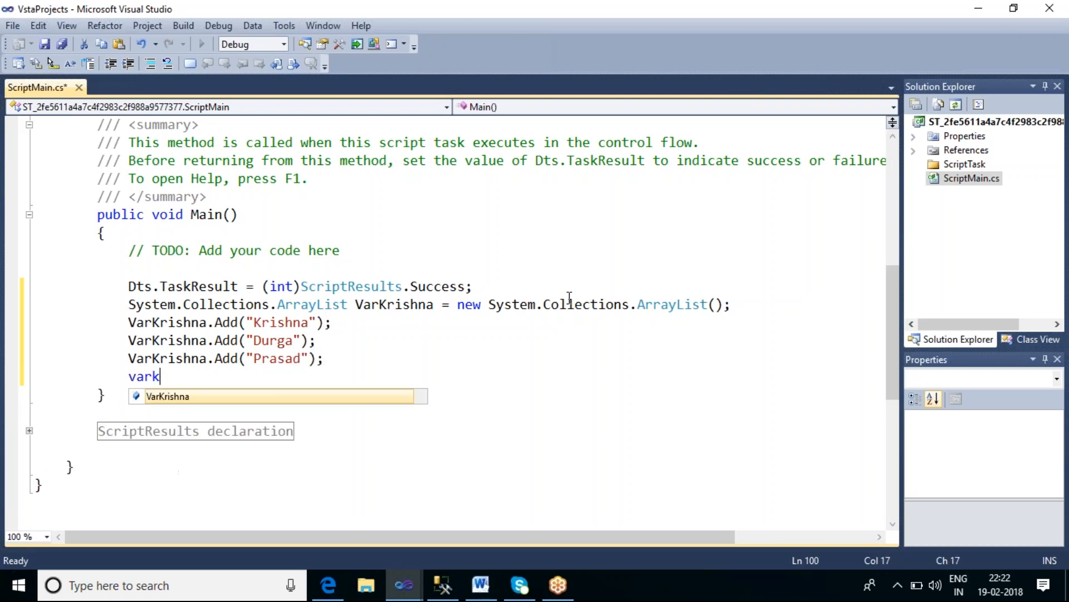
type(".a")
key("Tab")
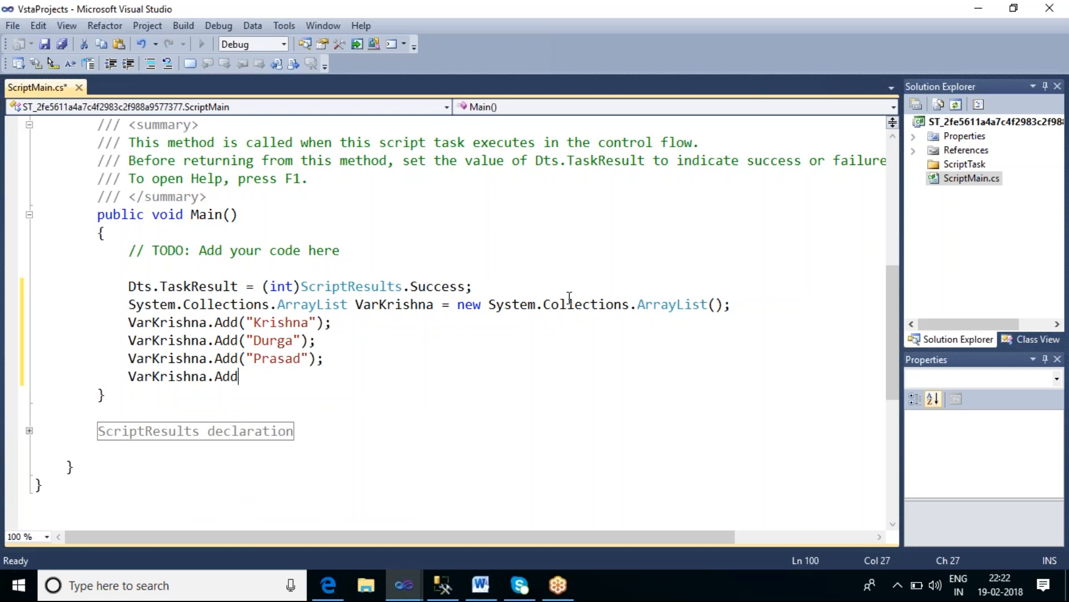
type("()")
key("Left")
type("\"\"")
key("Left")
type("Mohan")
key("Home")
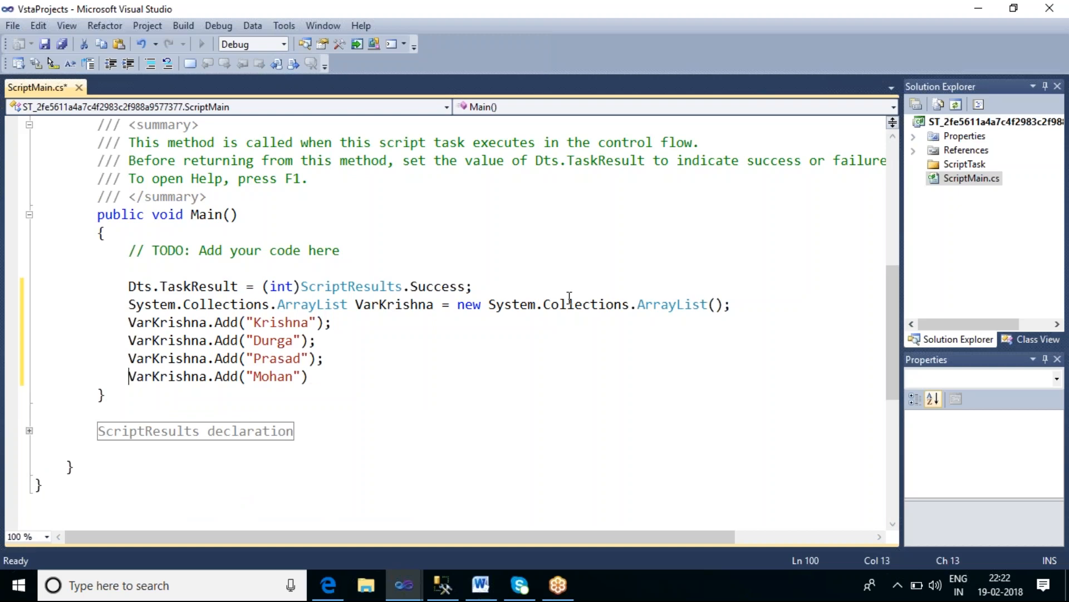
type(";")
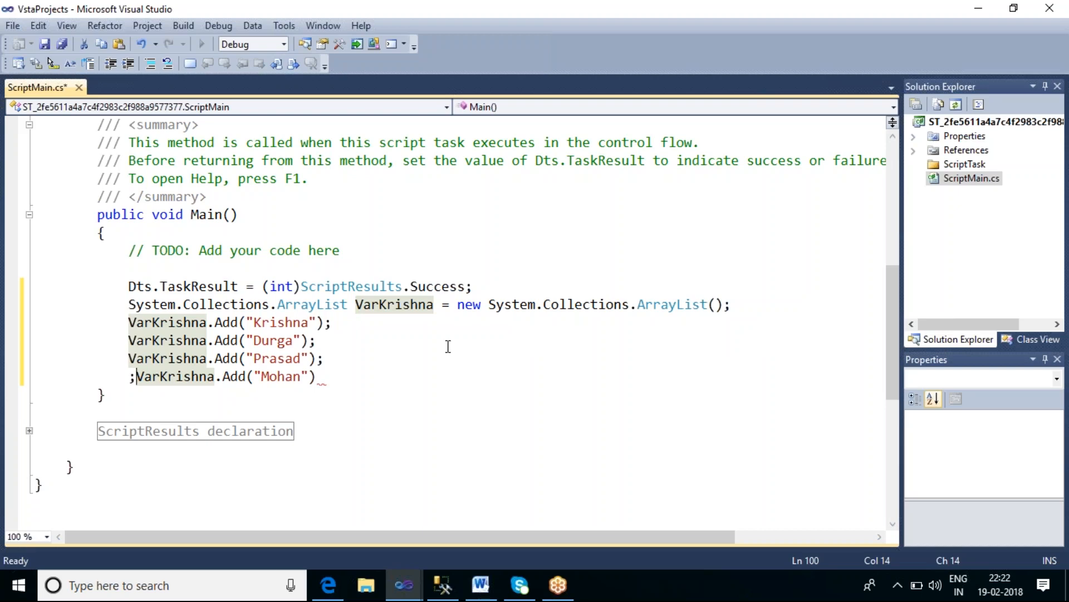
key("BackSpace")
left_click(339, 376)
type(";")
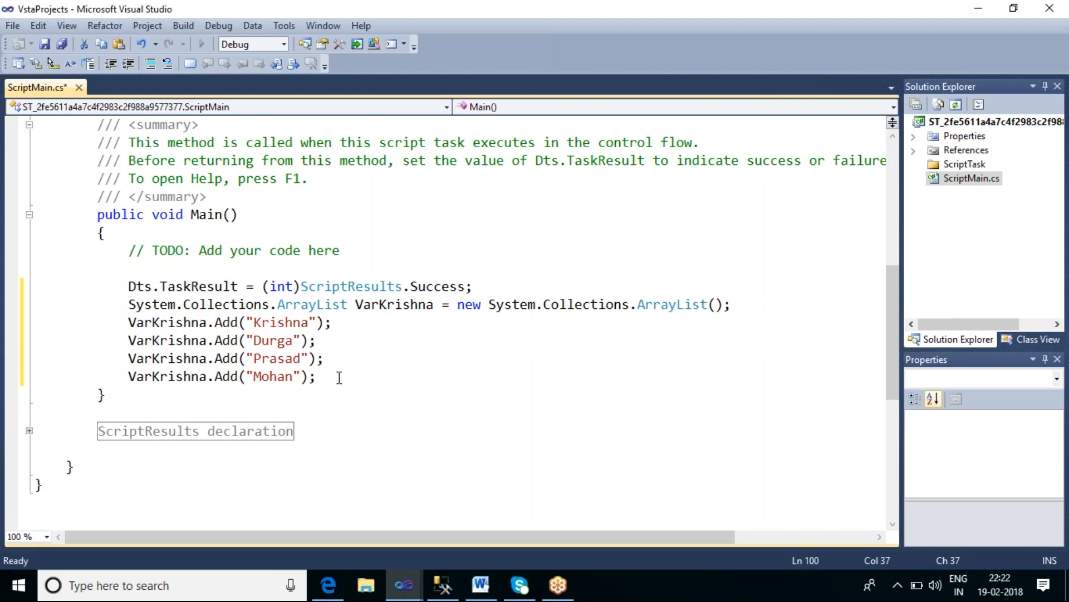
key("Return")
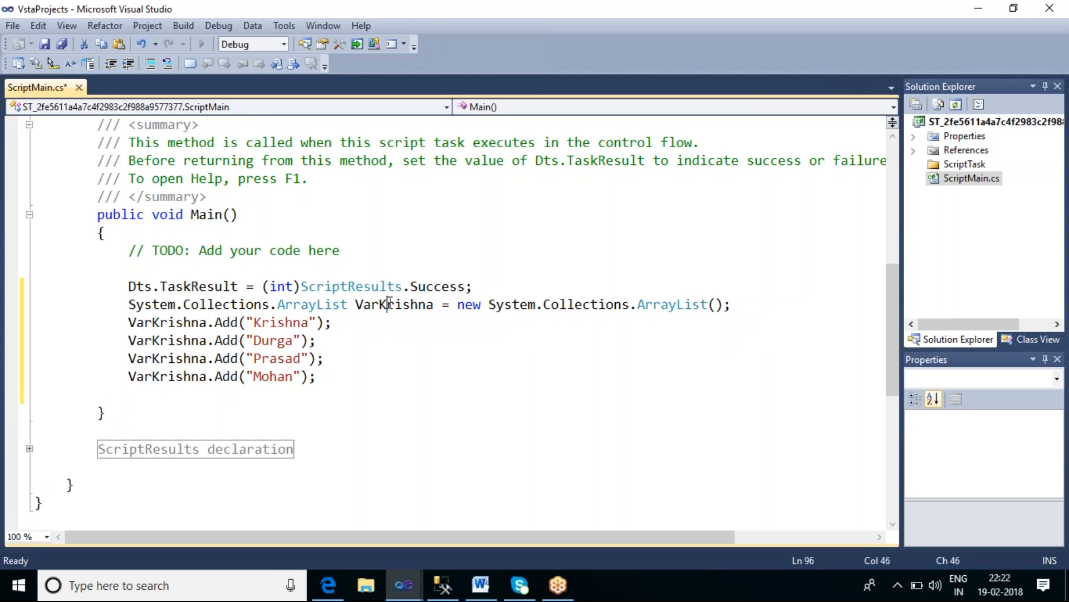
Step: Switch to the Script Task Editor to check the ReadWriteVariables variable name, then return to the script
double_click(389, 304)
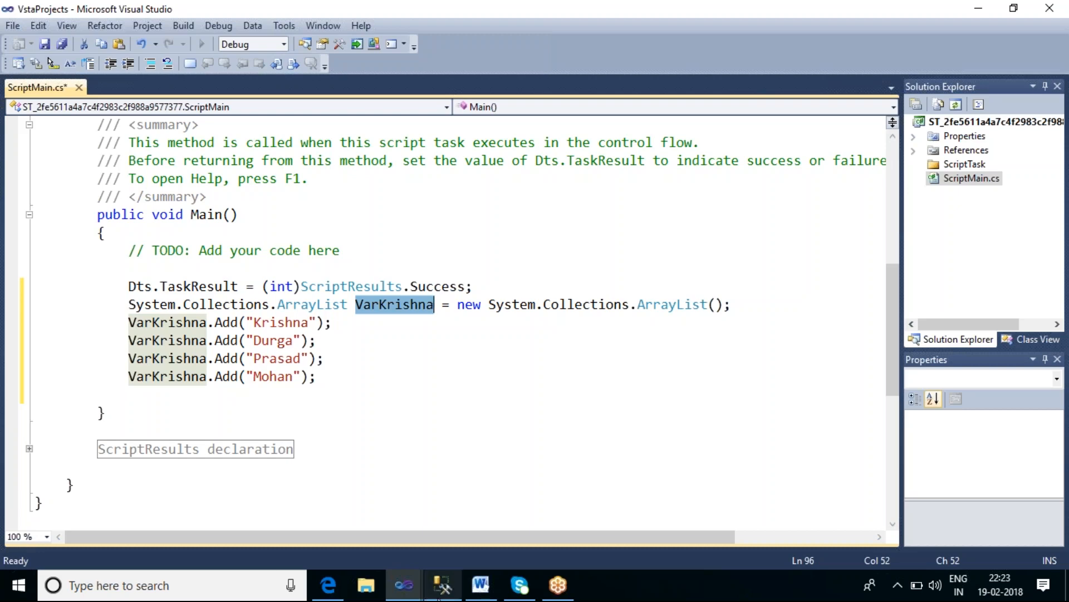
left_click(408, 589)
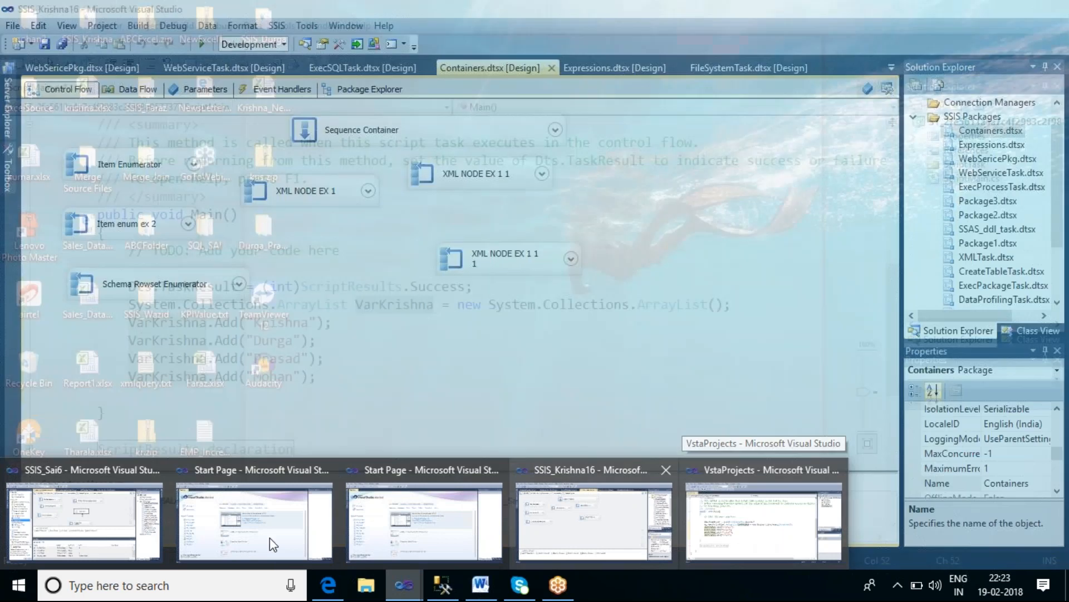
left_click(270, 537)
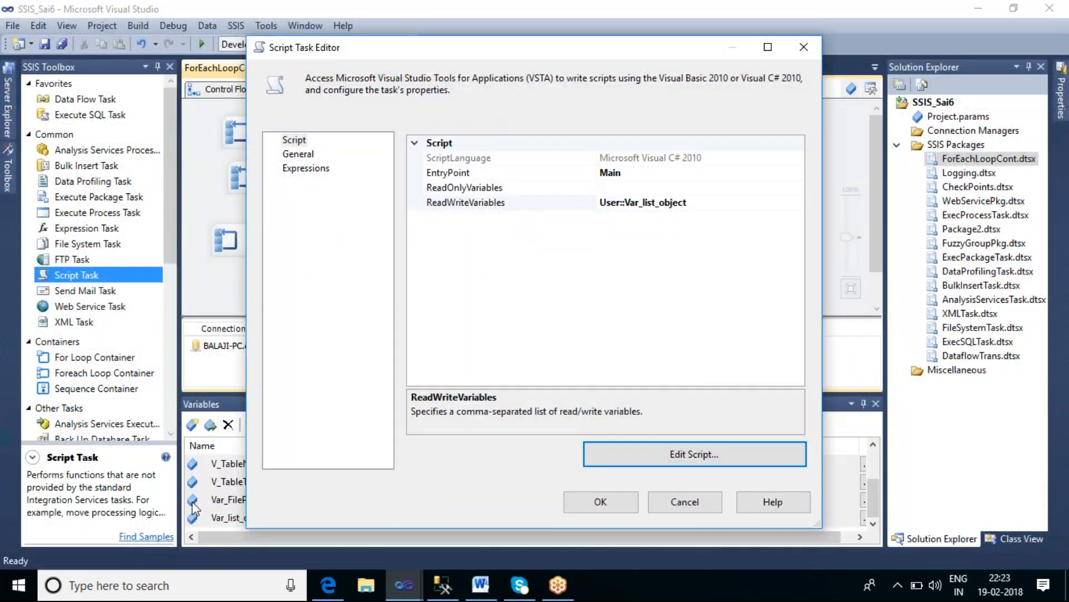
left_click(696, 204)
left_click_drag(689, 204, 600, 205)
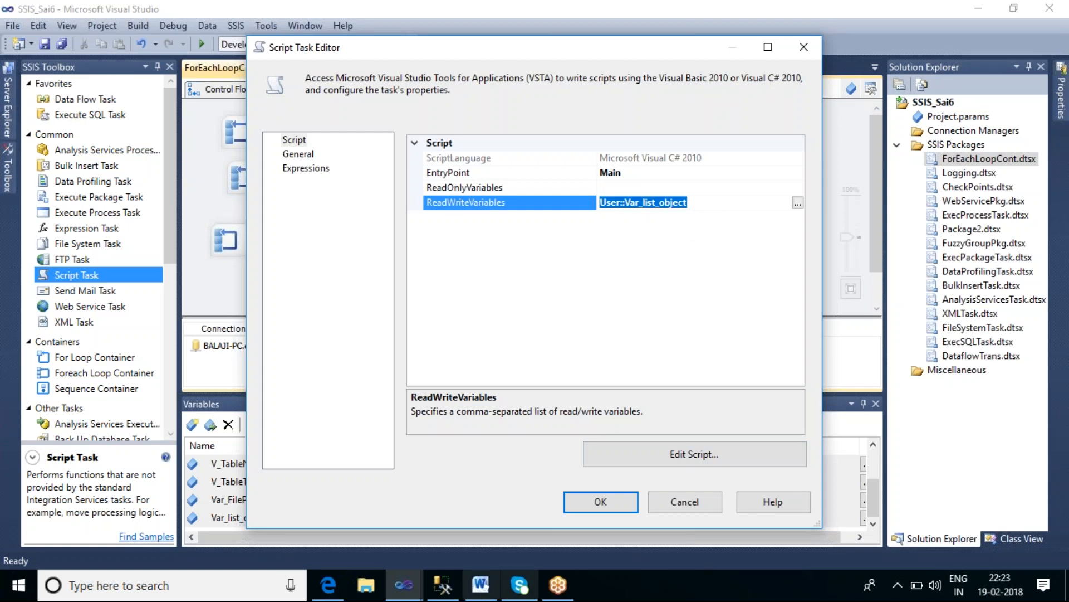
left_click(404, 585)
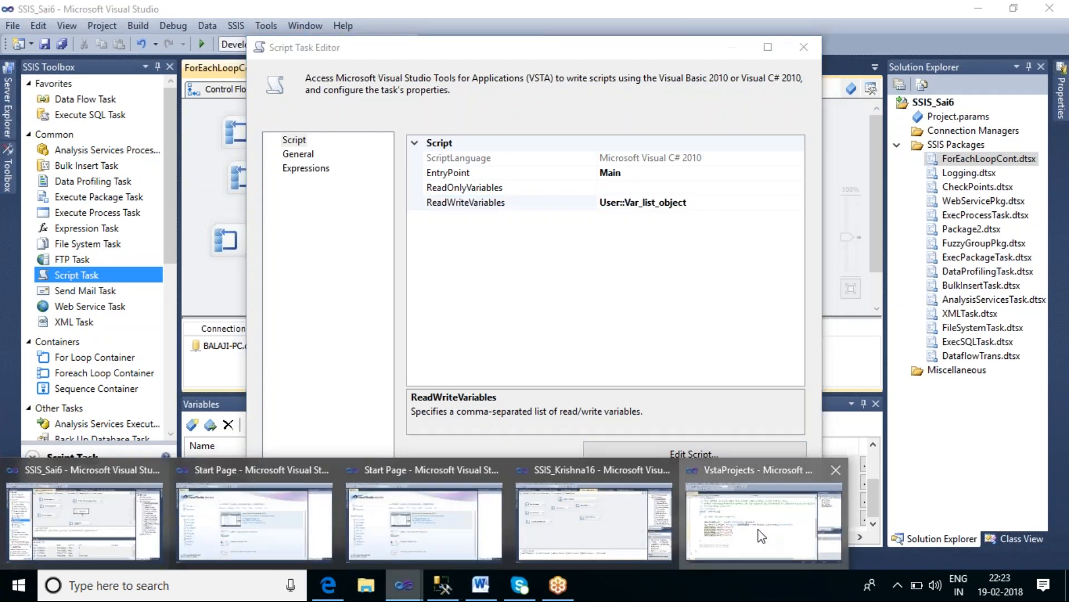
left_click(752, 556)
Step: On a new line after the Add calls, assign VarKrishna to Dts.Variables["User::Var_list_object"].Value
left_click(336, 379)
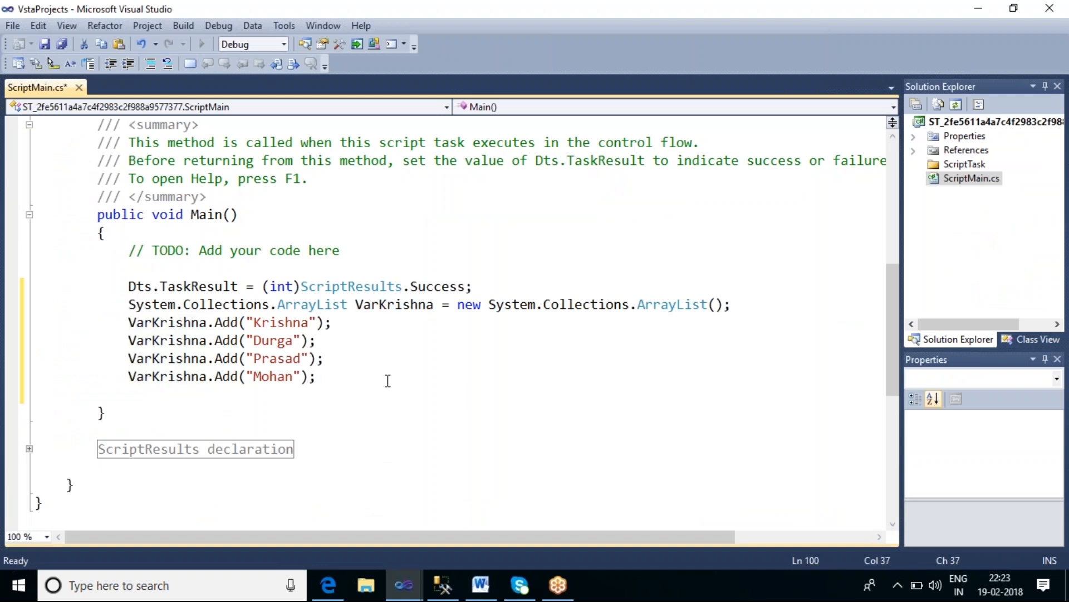
key("Return")
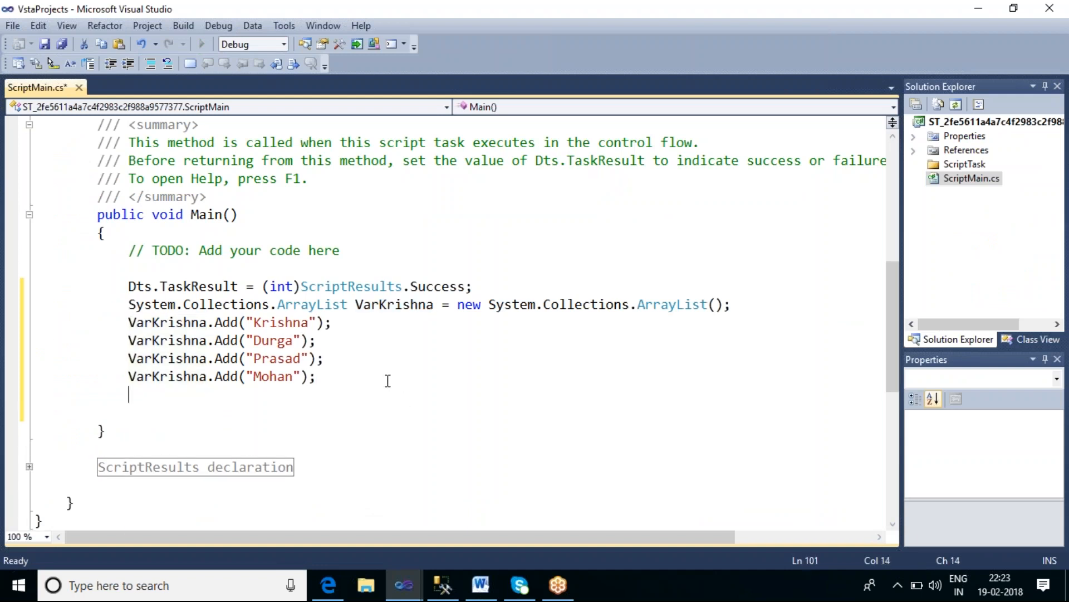
type("dts.v")
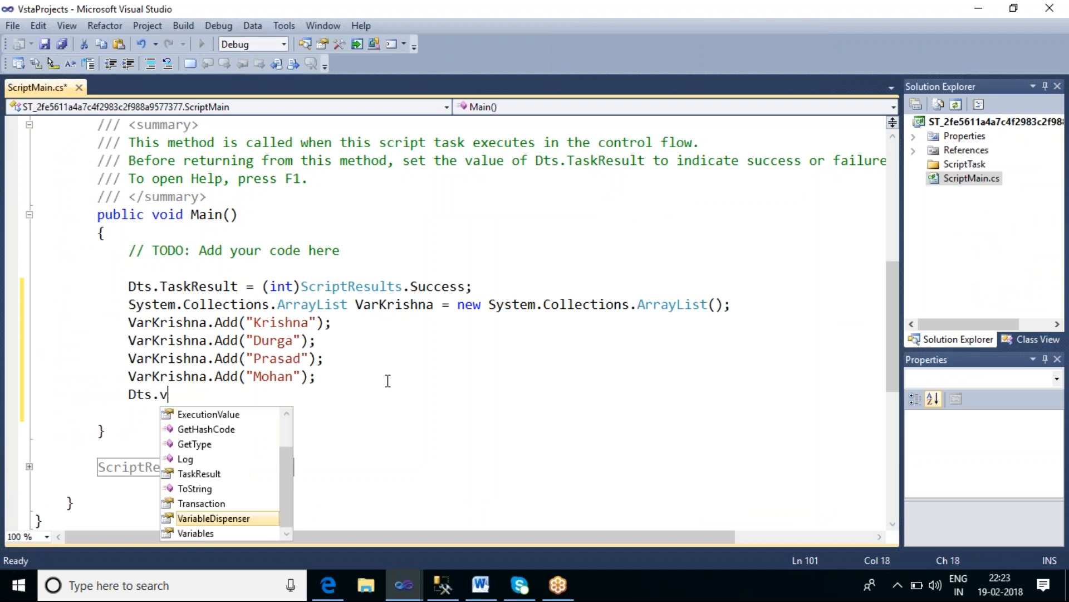
key("Down")
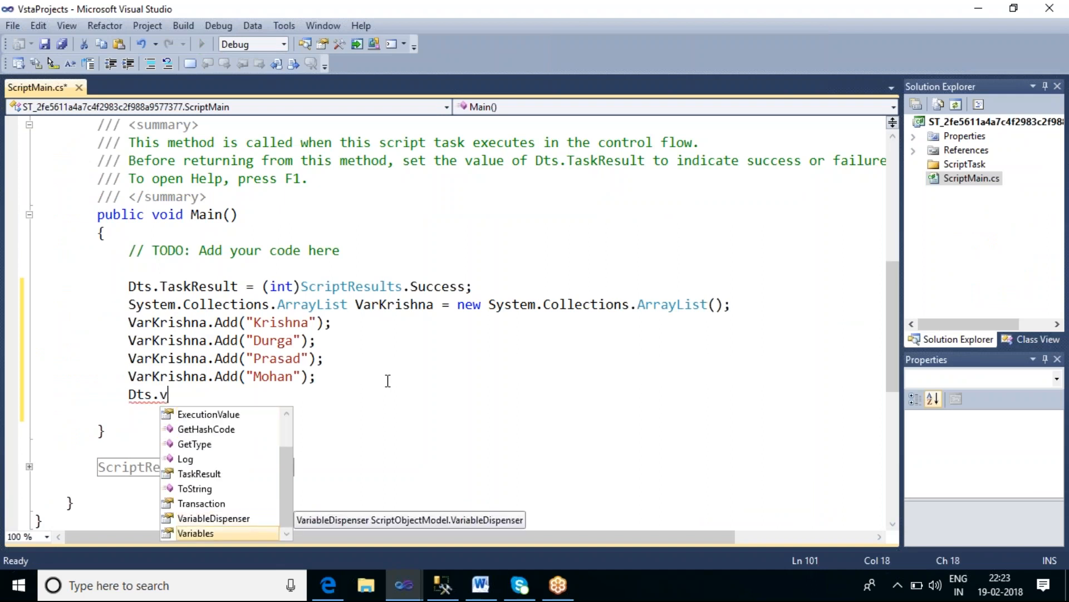
key("Tab")
type("[")
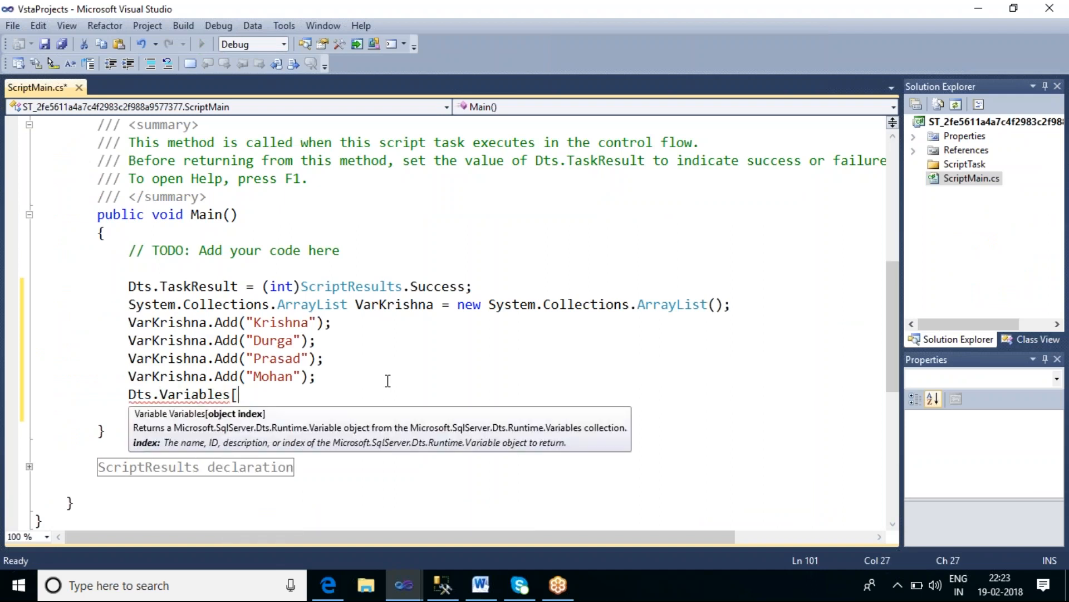
type("\"User::Var_list_object")
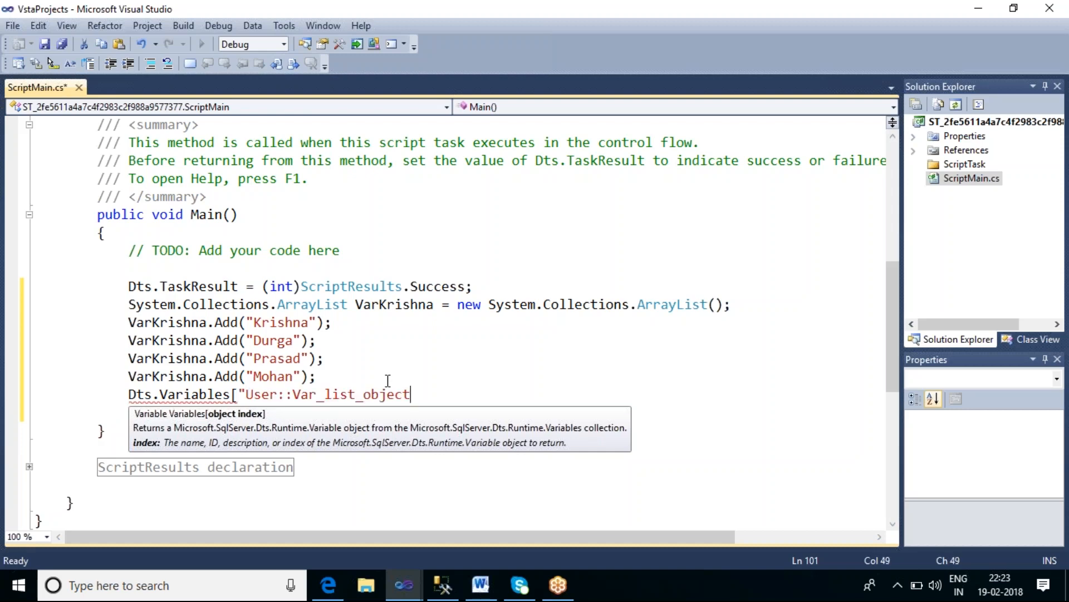
type("\"")
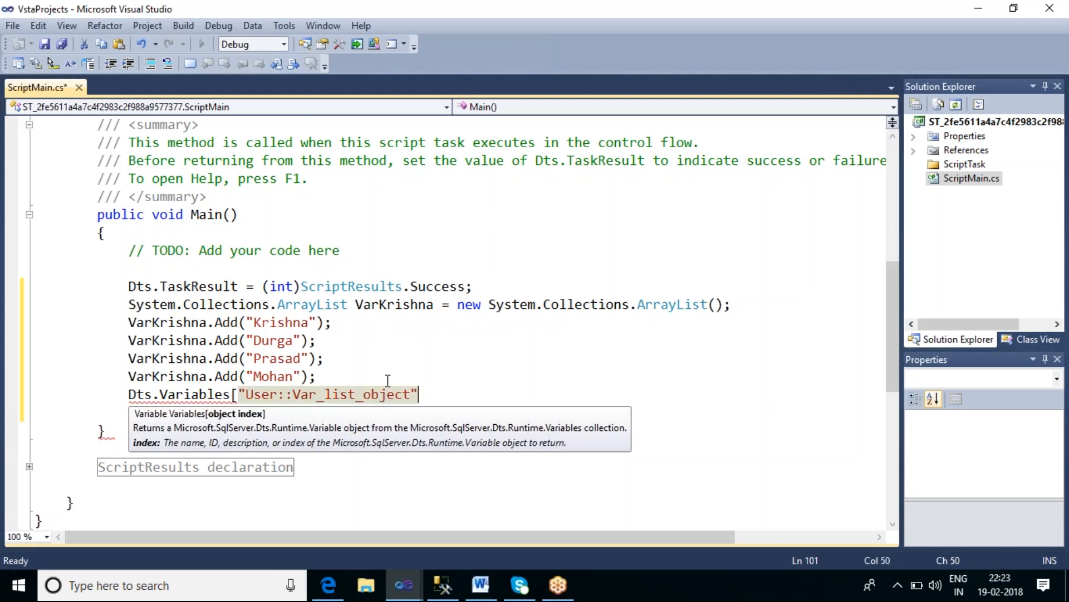
type("]")
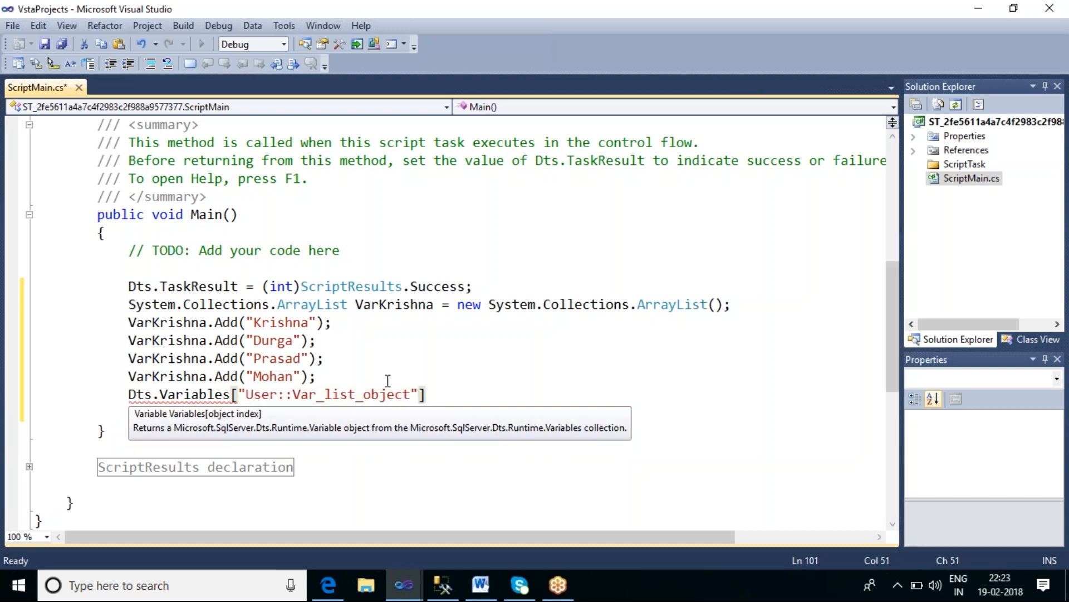
type(".v")
key("Tab")
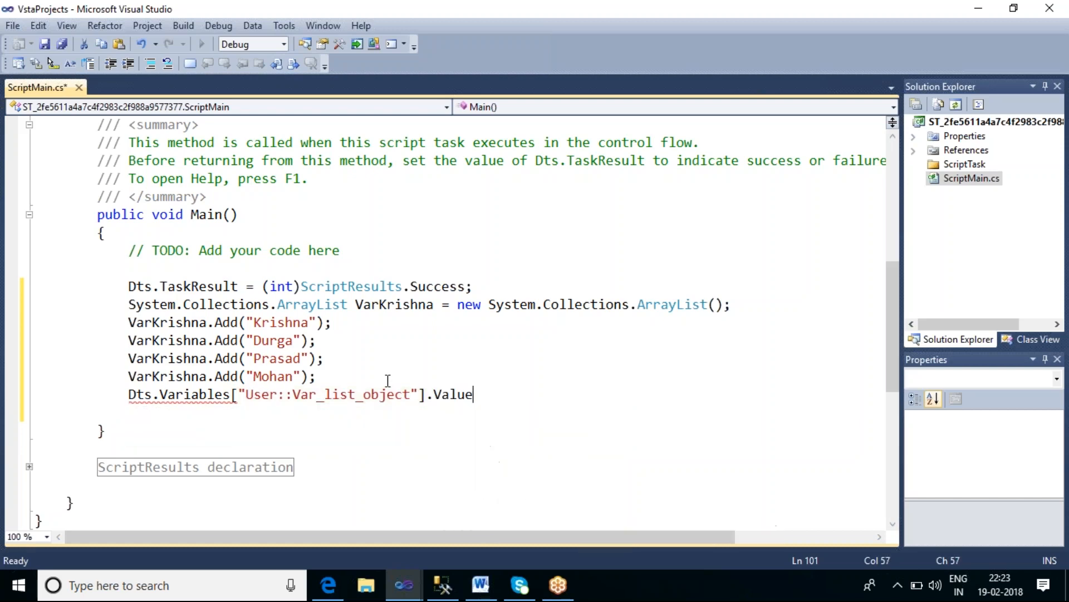
type("=")
double_click(181, 376)
key("ctrl+c")
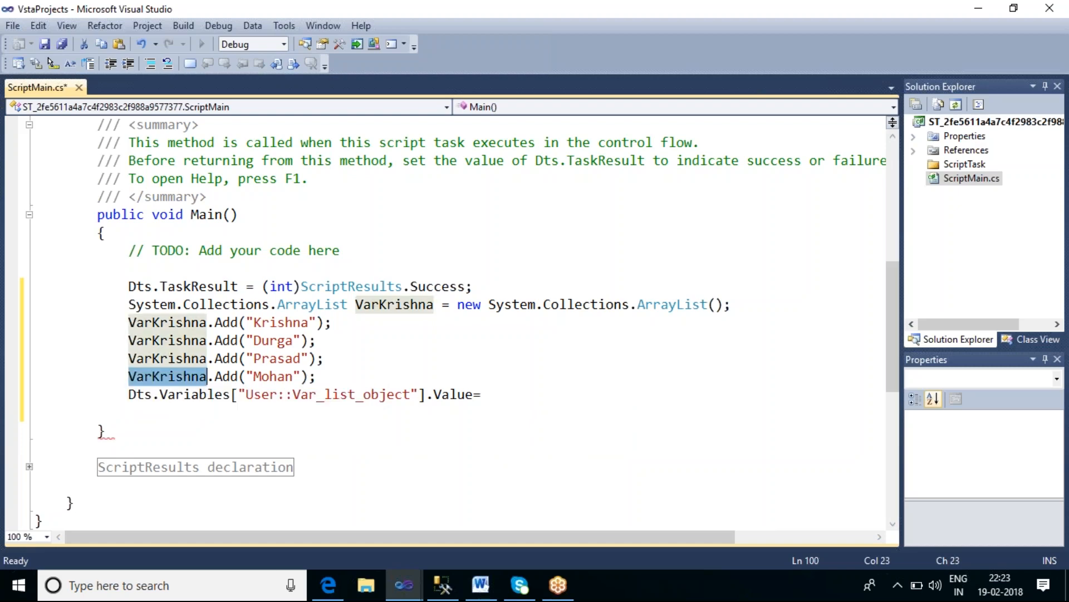
left_click(498, 396)
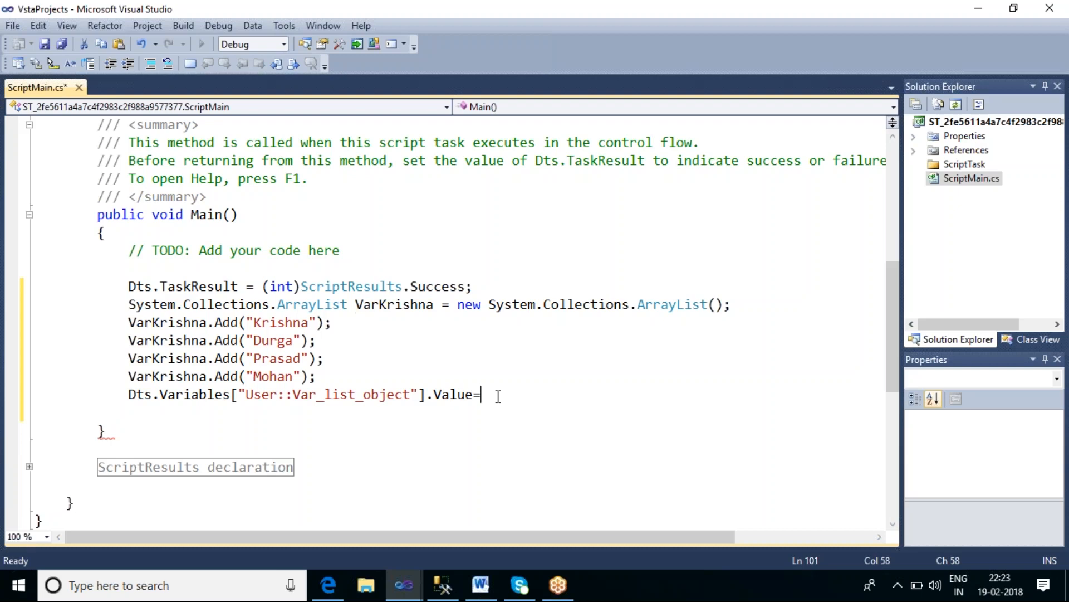
key("ctrl+v")
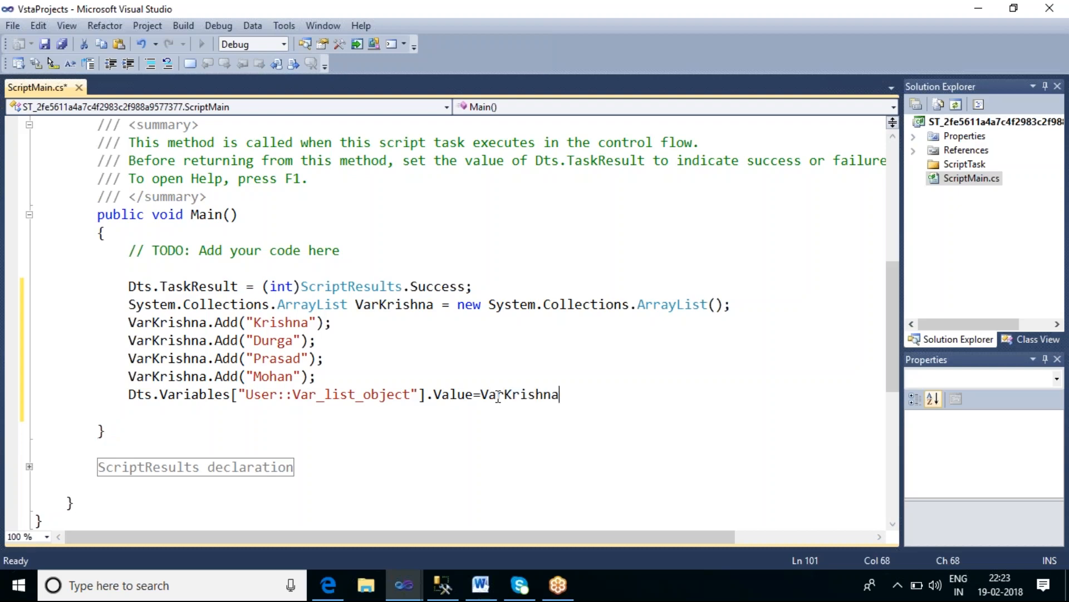
type(";")
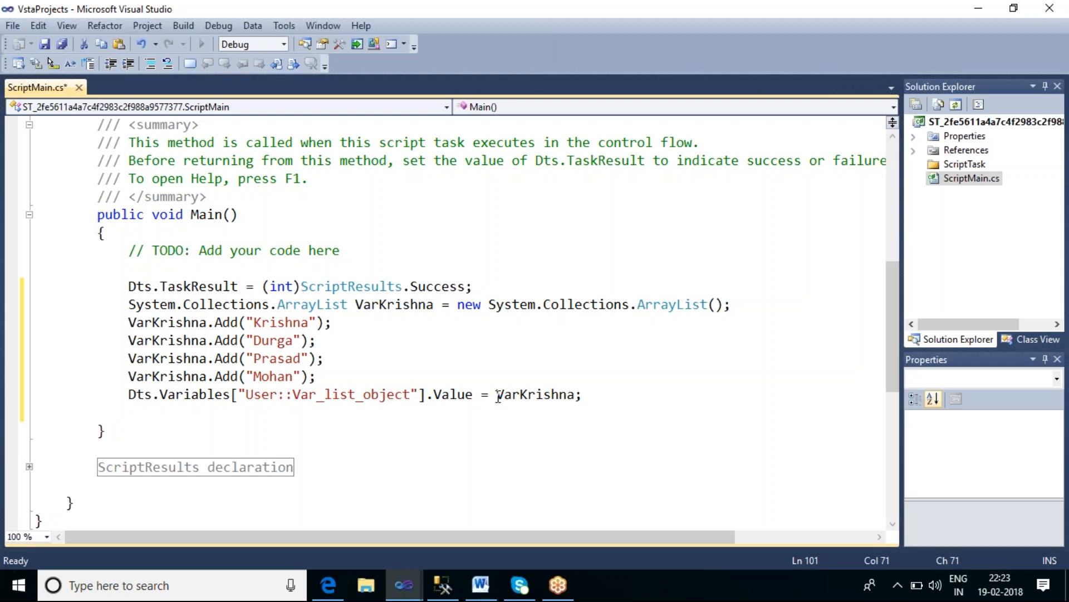
Step: Review the new assignment line's variable name and value, then save the script
double_click(308, 394)
double_click(449, 394)
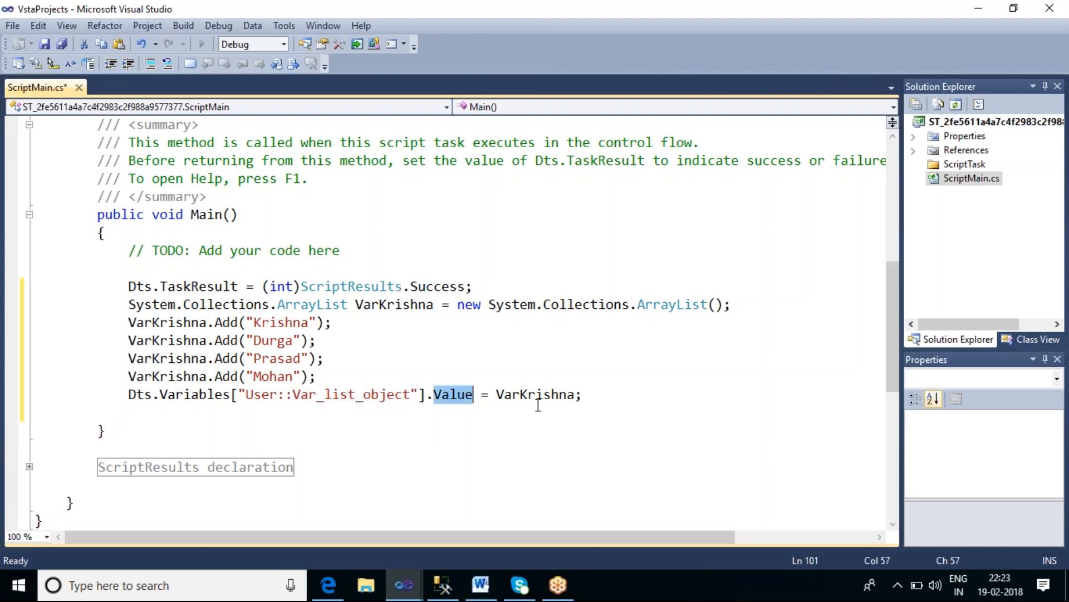
double_click(537, 396)
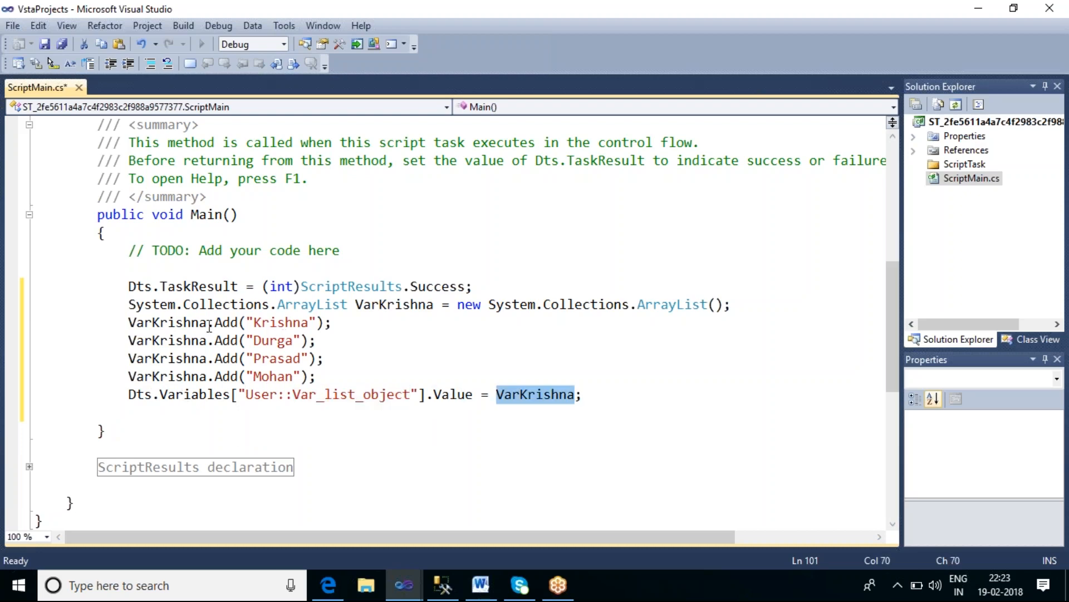
mouse_move(193, 323)
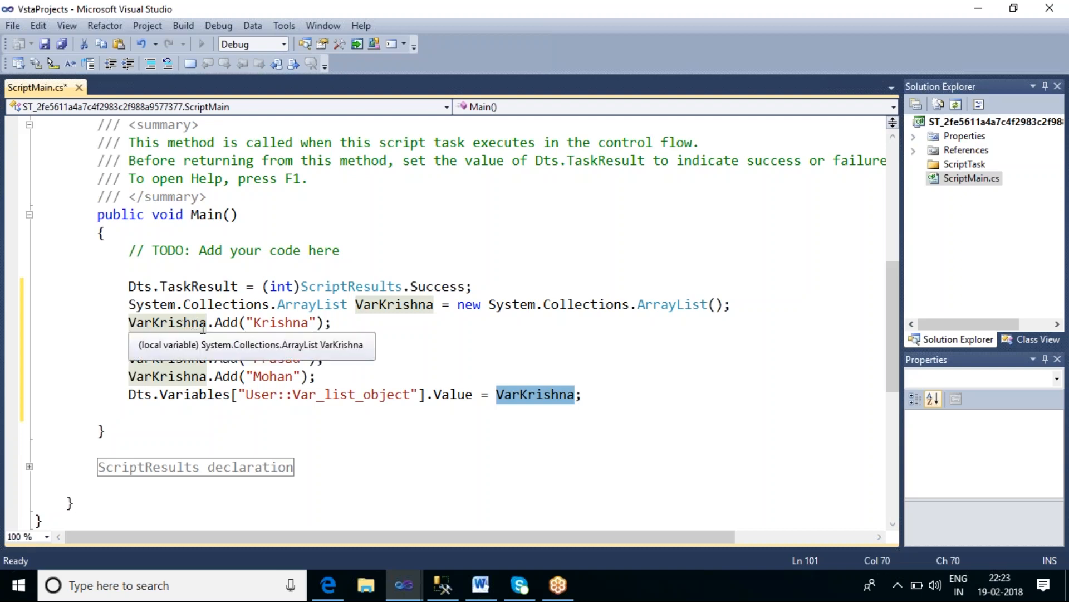
mouse_move(283, 373)
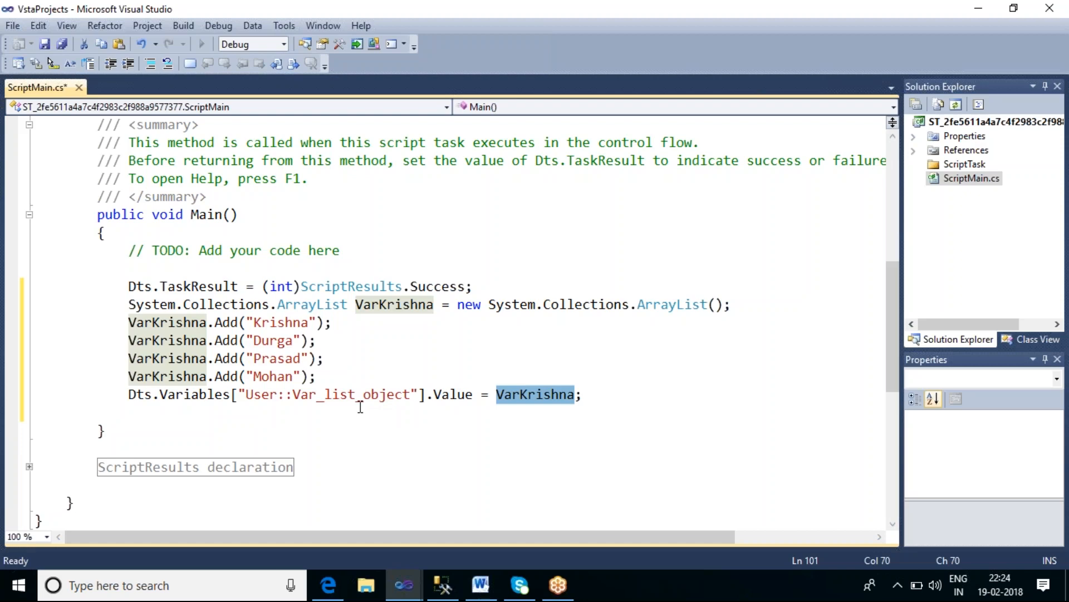
double_click(359, 395)
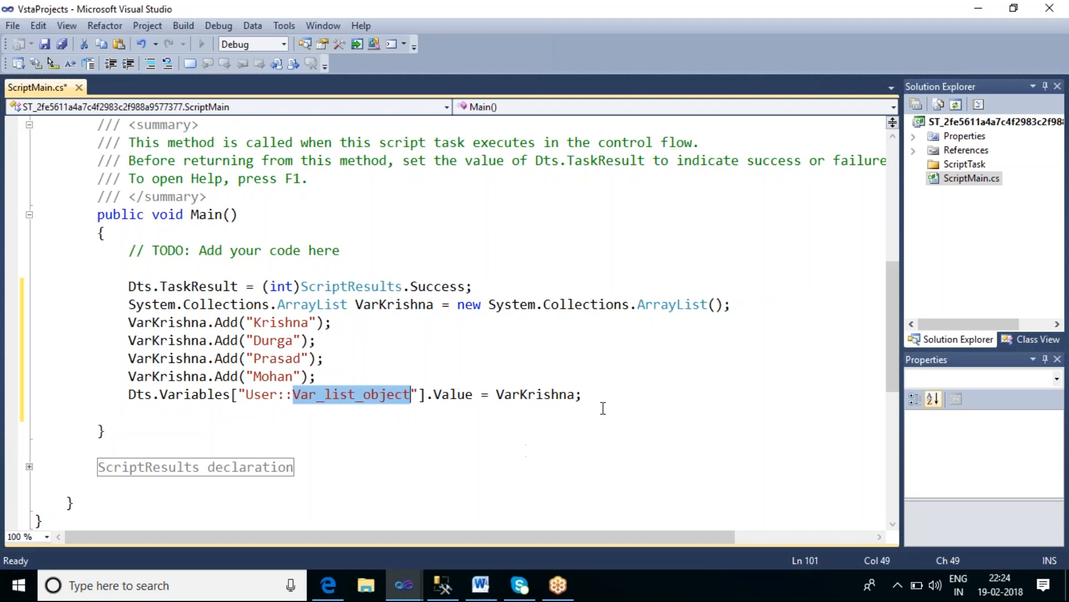
left_click(599, 394)
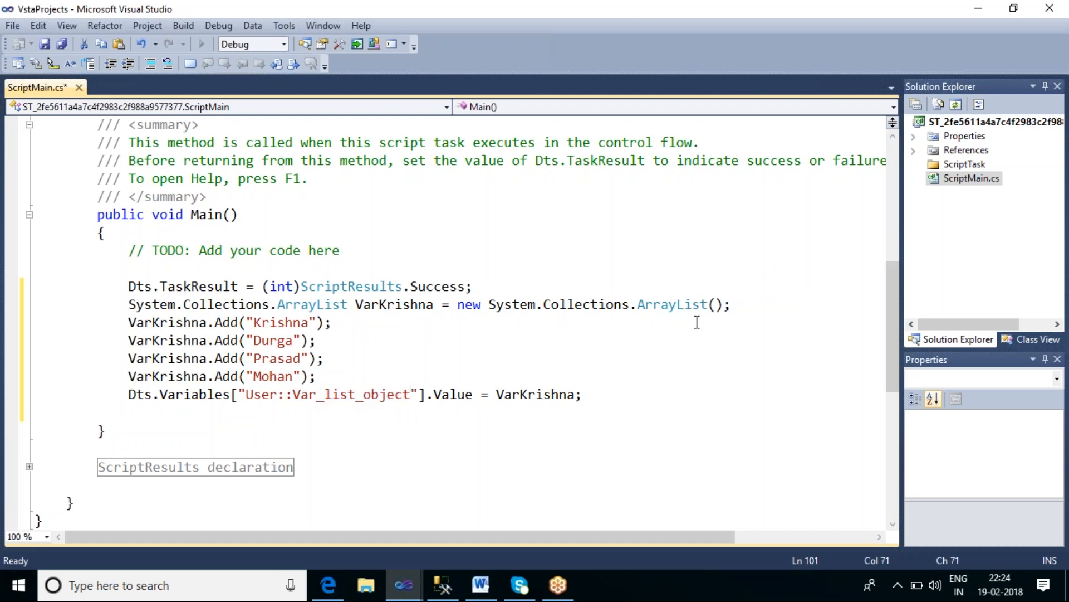
left_click(44, 44)
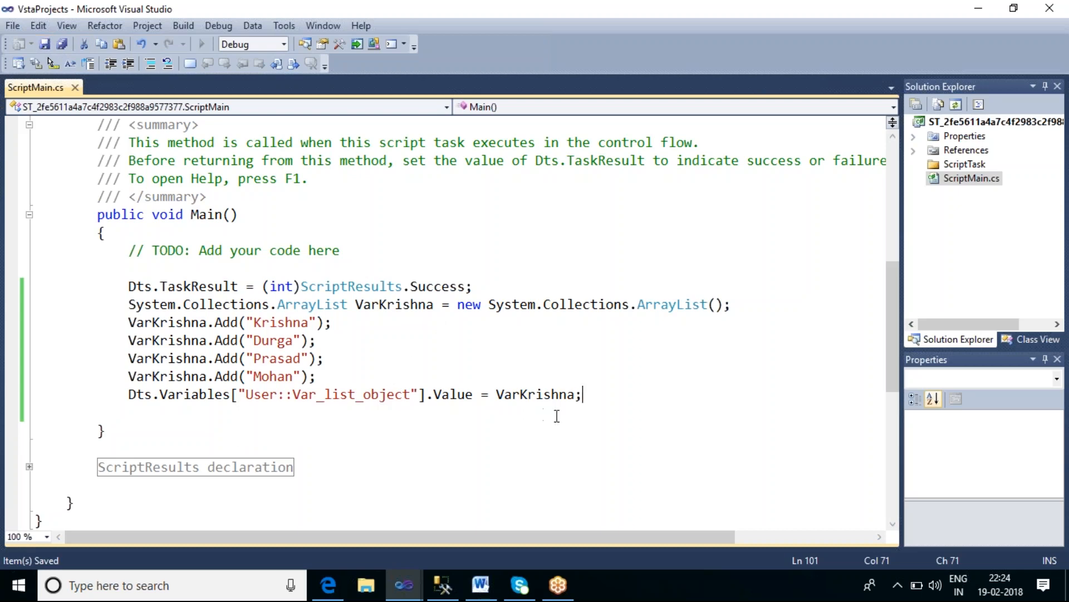
Step: Review the ArrayList declaration, the four Add calls and the assignment line in Main
double_click(341, 306)
double_click(388, 304)
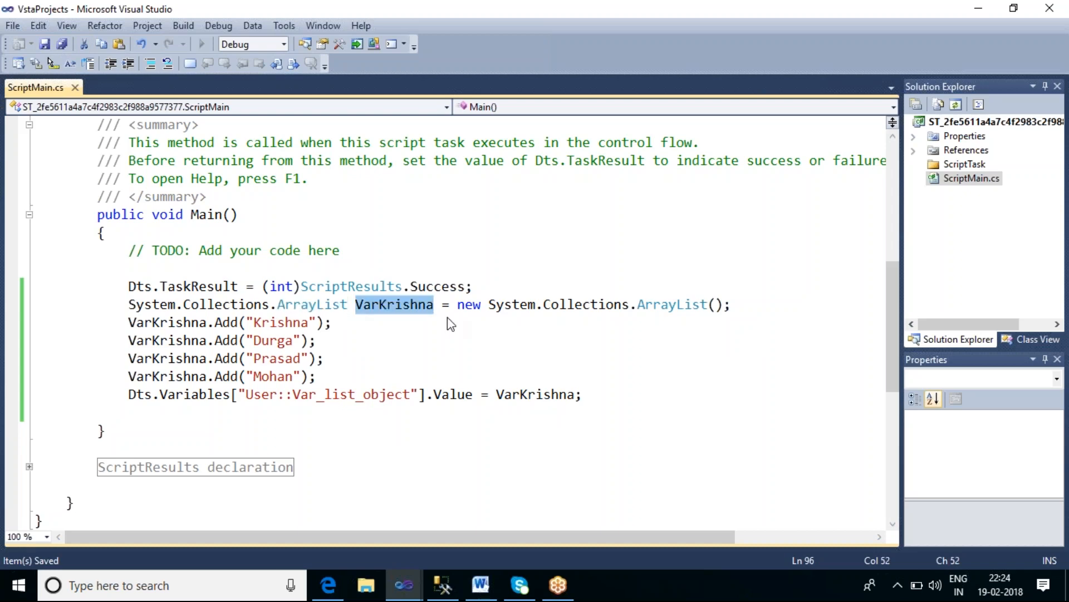
double_click(589, 306)
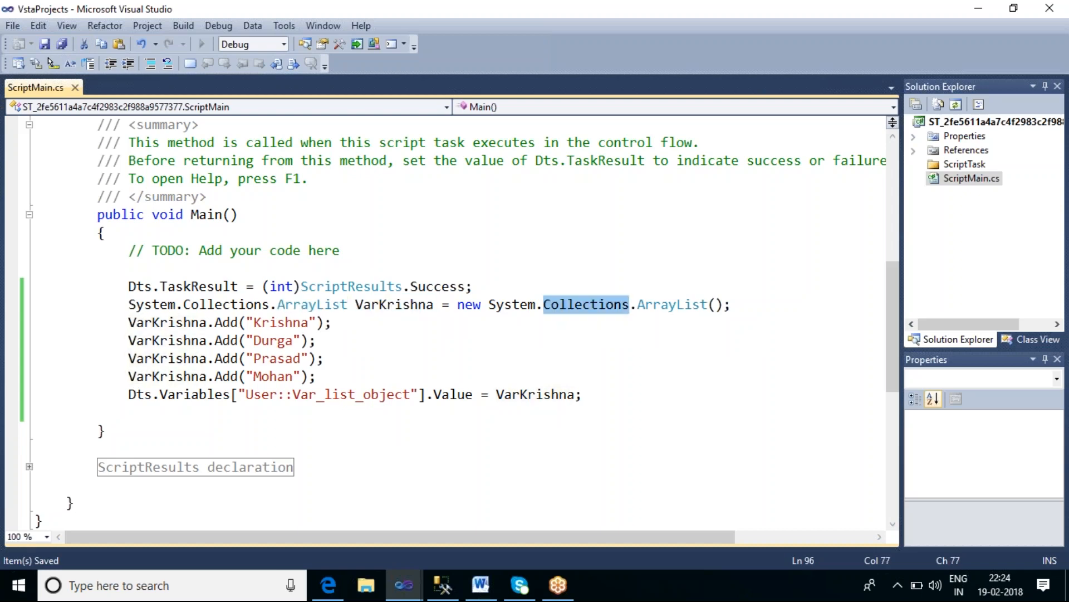
double_click(281, 322)
double_click(273, 340)
double_click(286, 358)
double_click(273, 377)
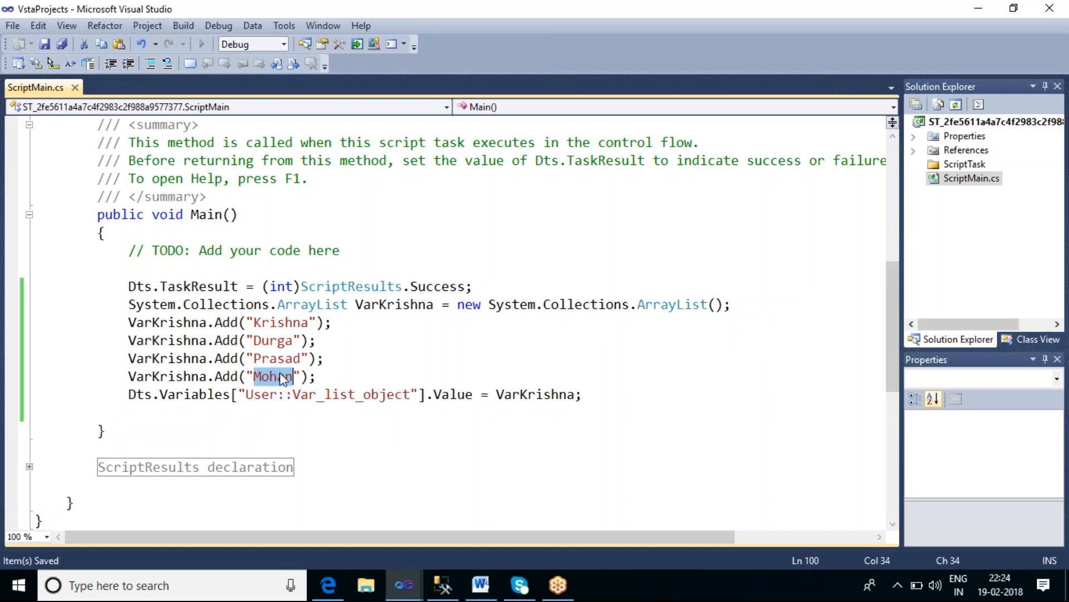
double_click(321, 394)
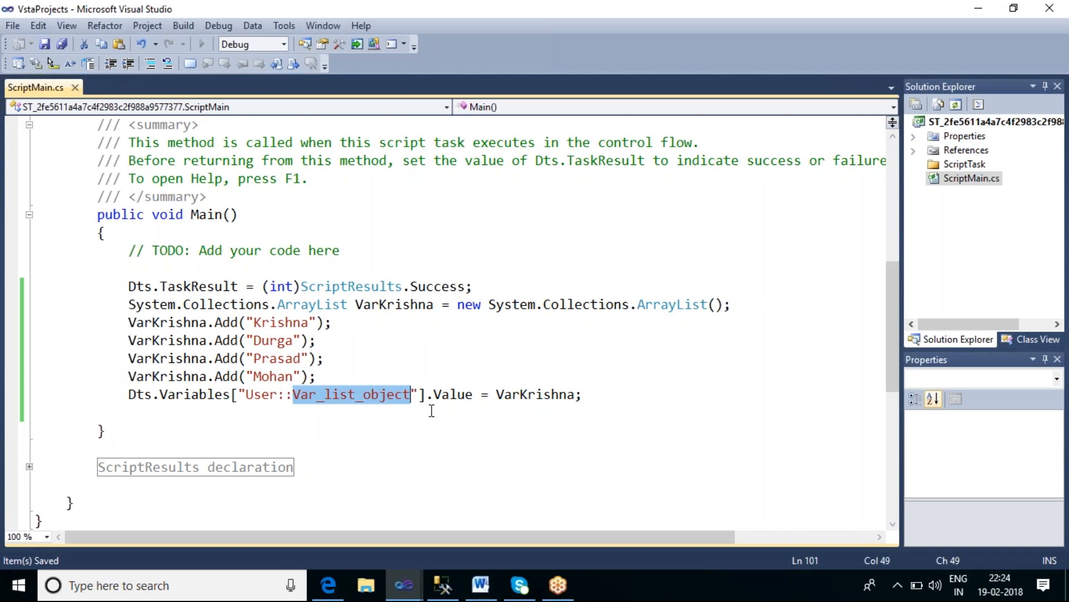
left_click(420, 430)
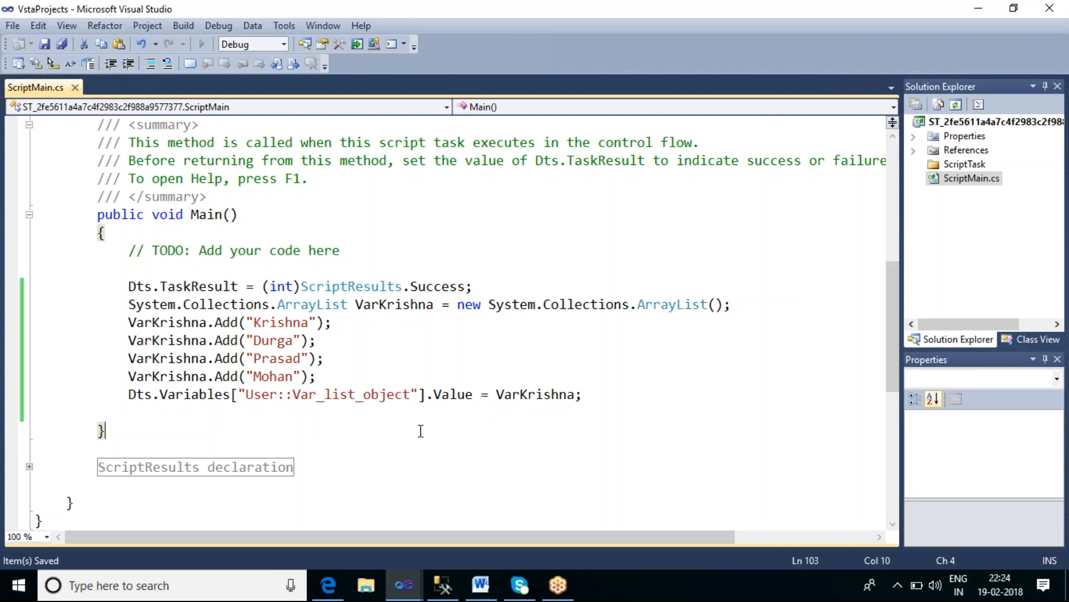
Step: Build the script project, close the script editor, and confirm the Script Task Editor
left_click(183, 25)
left_click(196, 45)
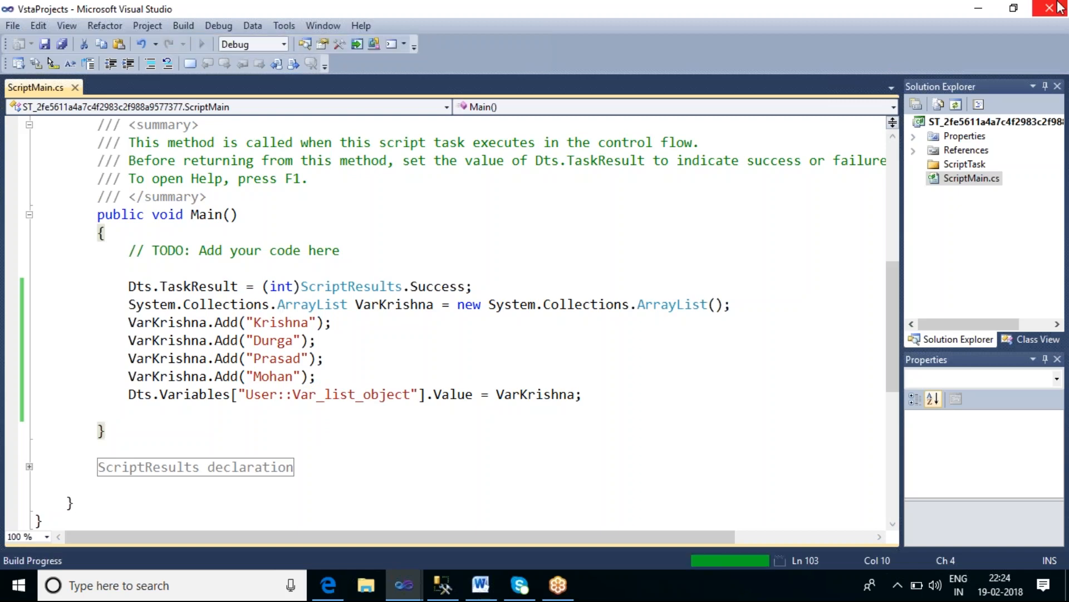
left_click(1058, 6)
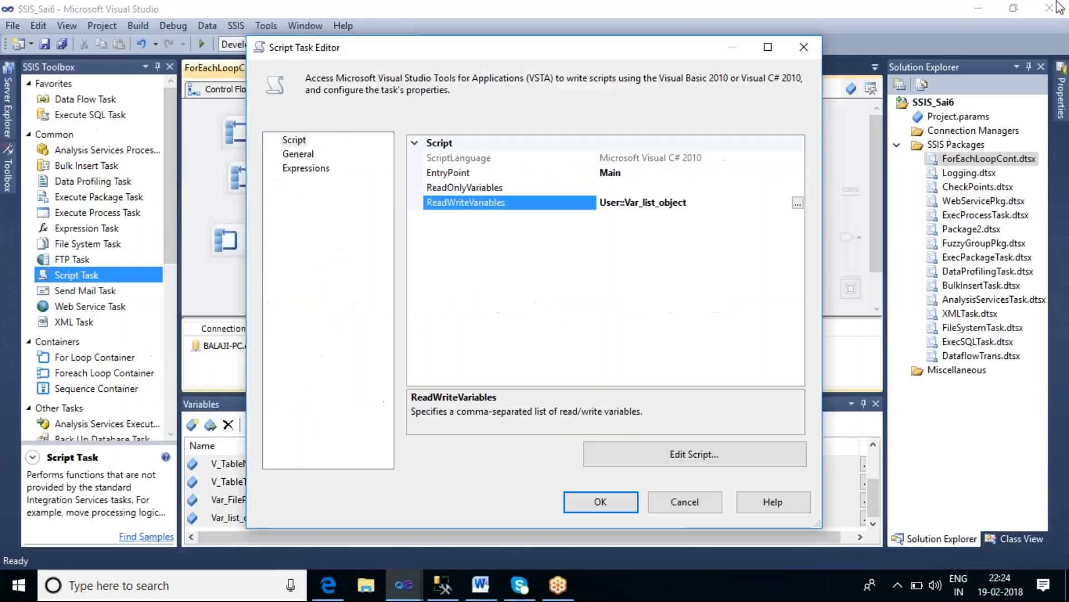
left_click(585, 504)
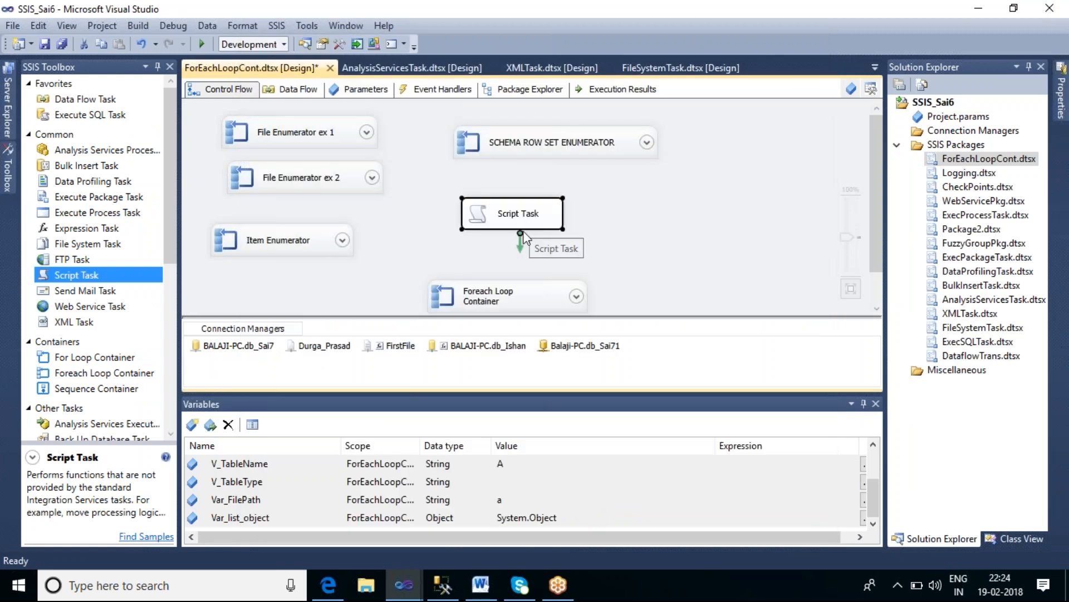
Step: Connect the Script Task's precedence constraint to the Foreach Loop Container and expand the container
left_click_drag(521, 244, 525, 286)
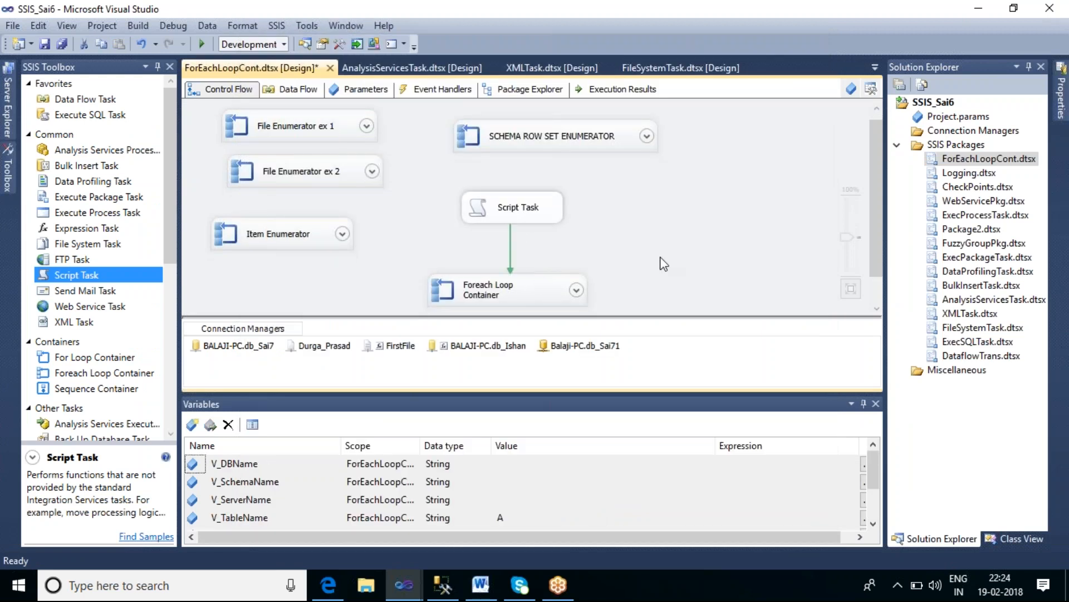
left_click(577, 293)
left_click(577, 292)
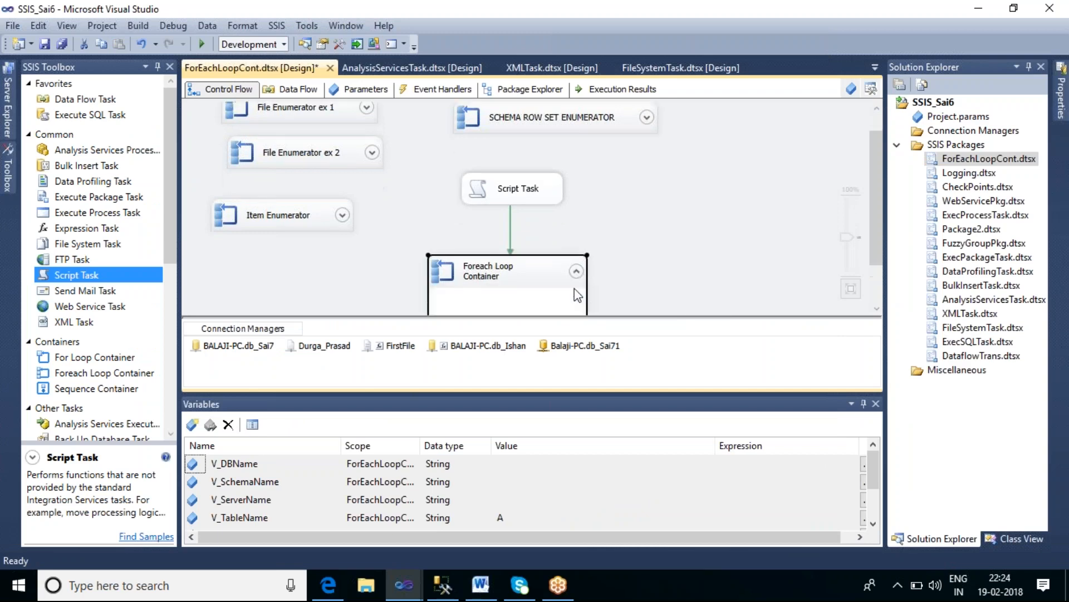
Step: Open the Foreach Loop Container editor and set its enumerator to Foreach From Variable Enumerator using User::Var_list_object
double_click(513, 273)
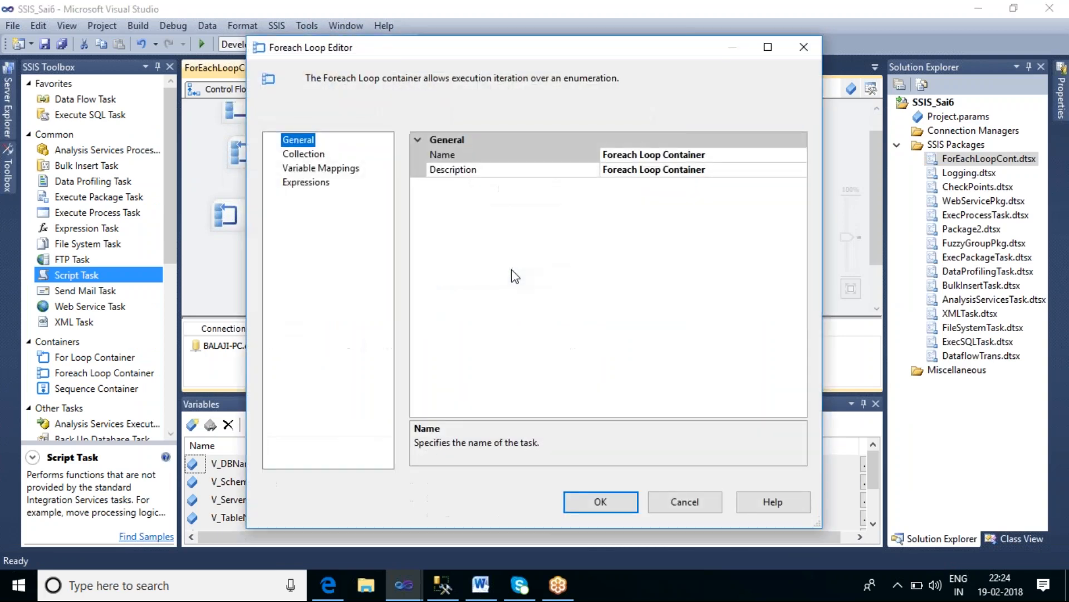
left_click(331, 156)
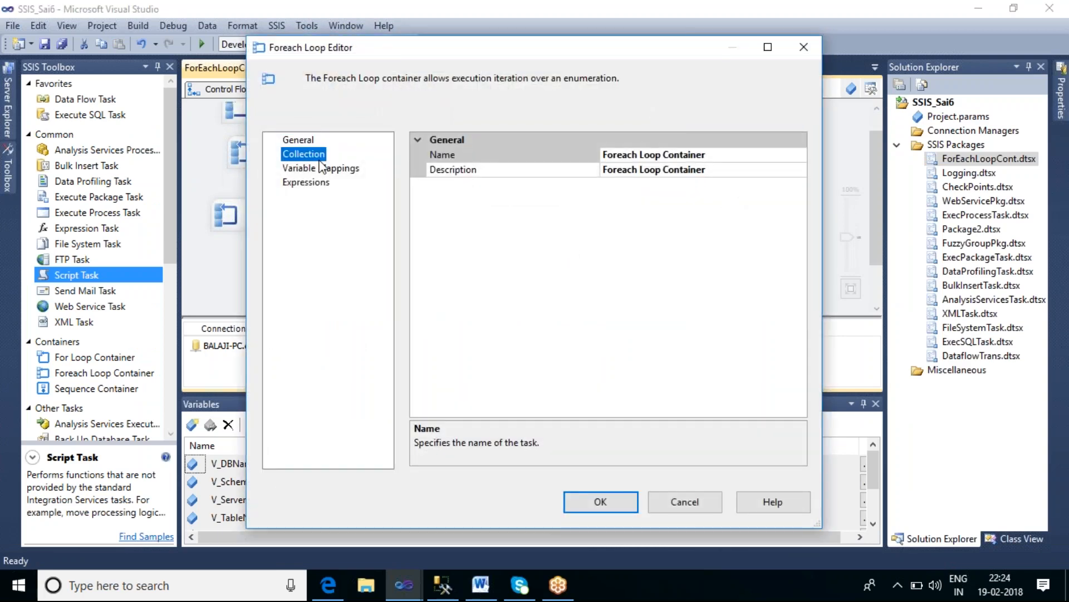
left_click(779, 155)
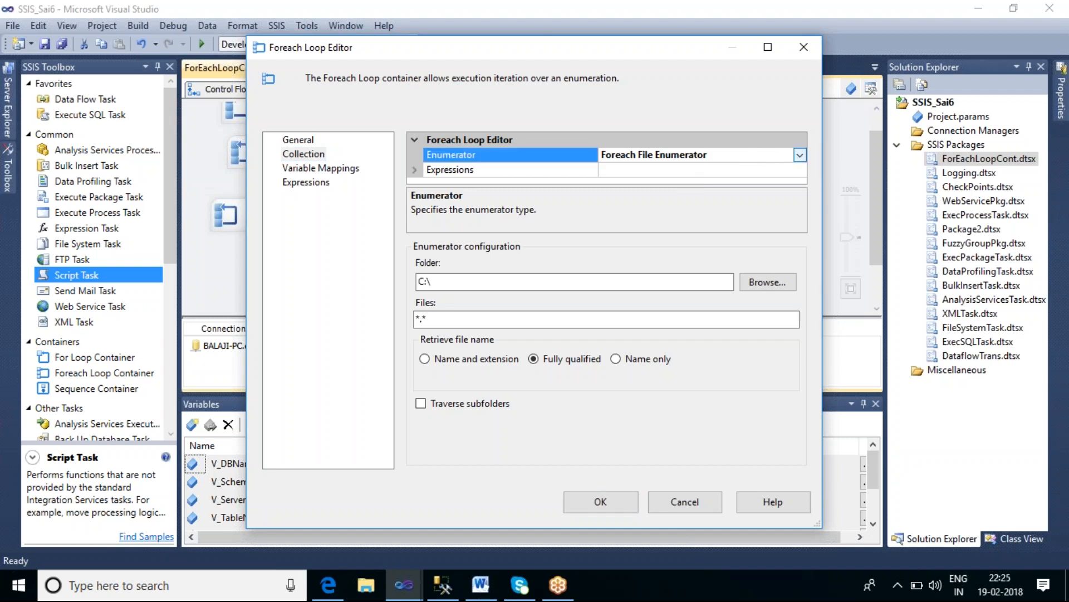
left_click(800, 154)
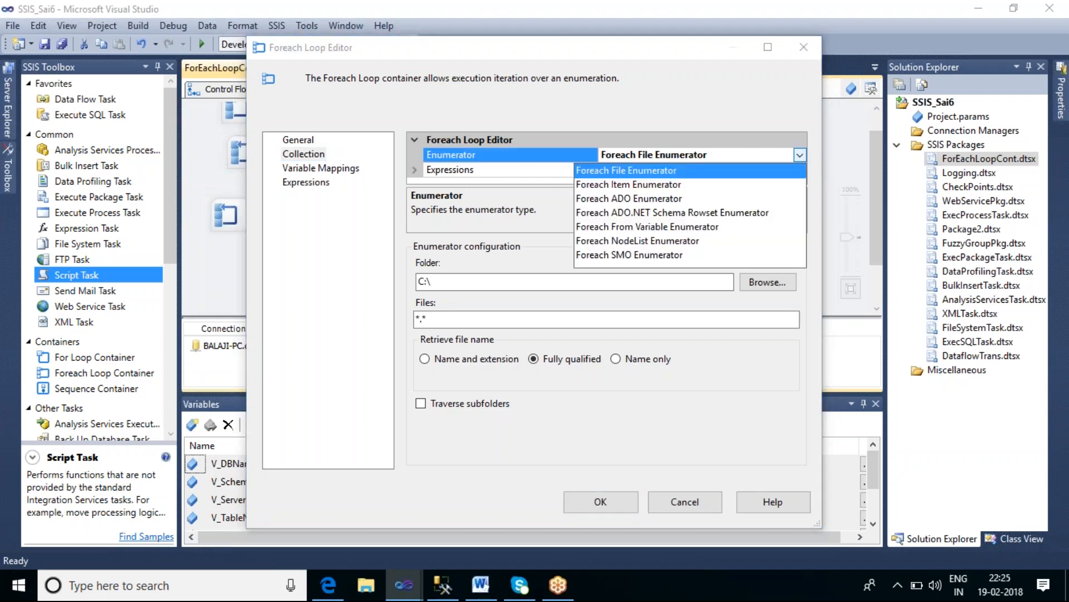
left_click(672, 227)
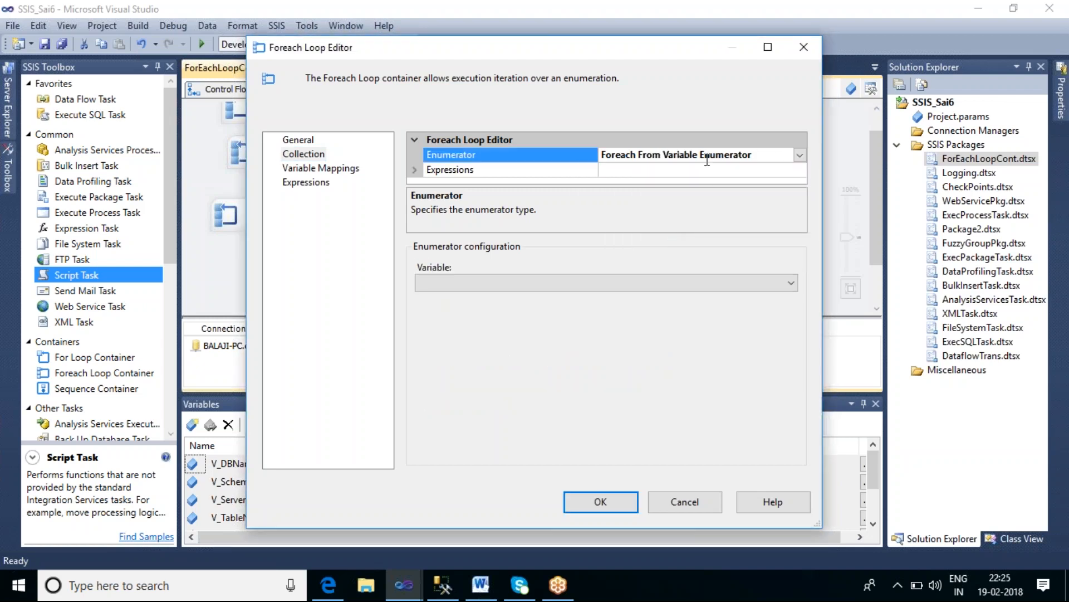
left_click(532, 287)
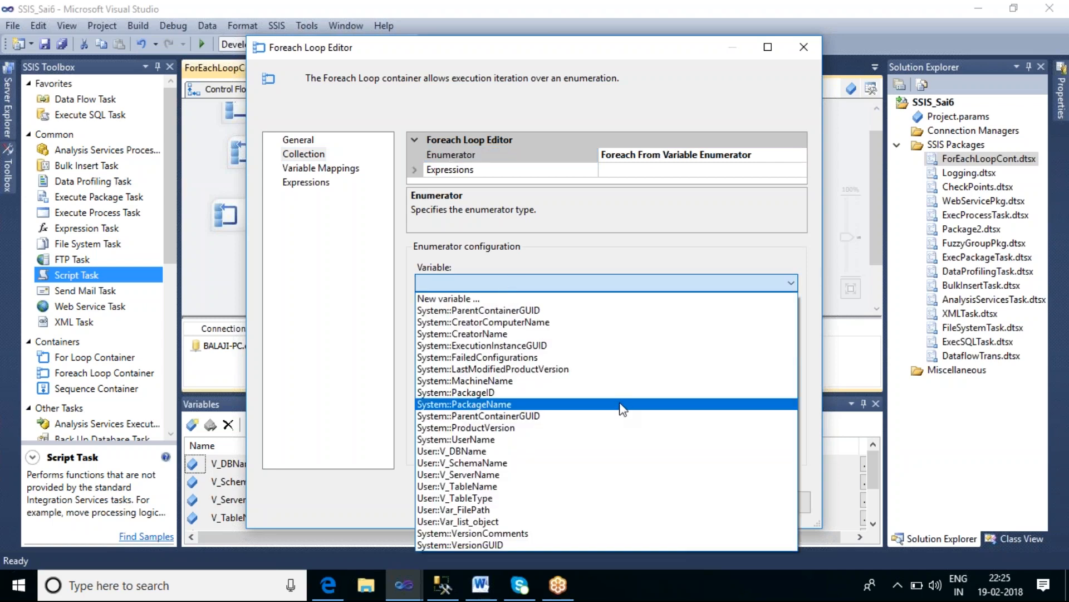
left_click(490, 521)
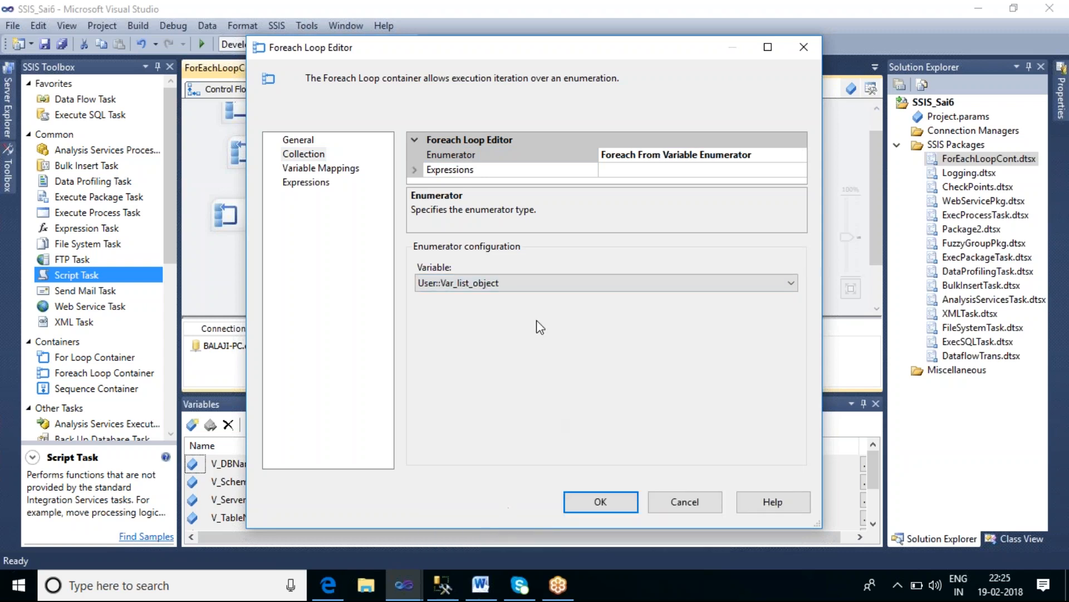
Step: Map a new String variable V_Emp_Name at index 0 in the loop's variable mappings and close the editor
left_click(329, 168)
left_click(506, 190)
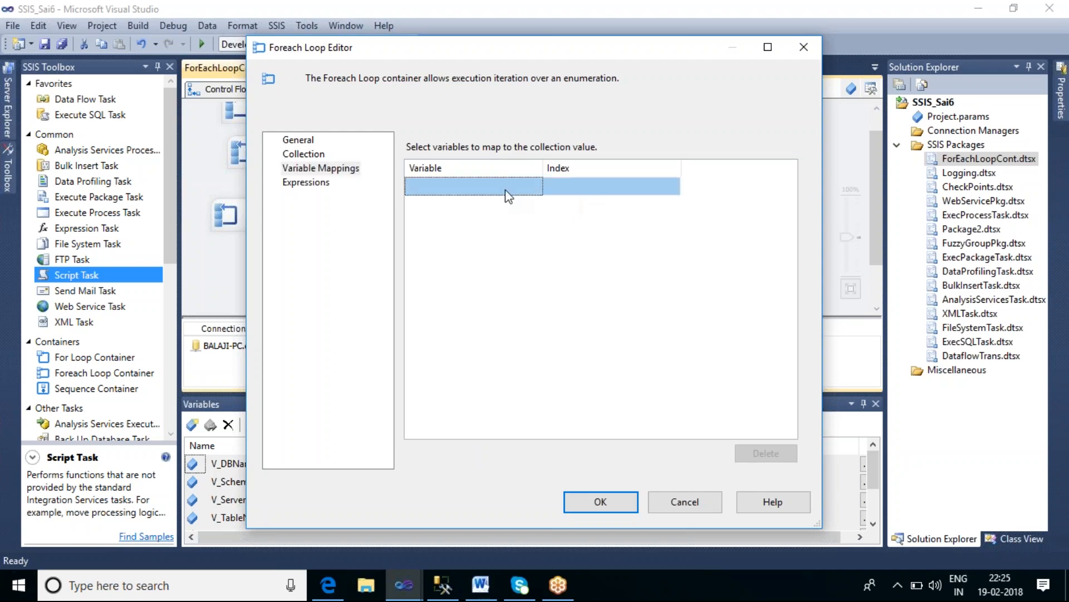
left_click(506, 189)
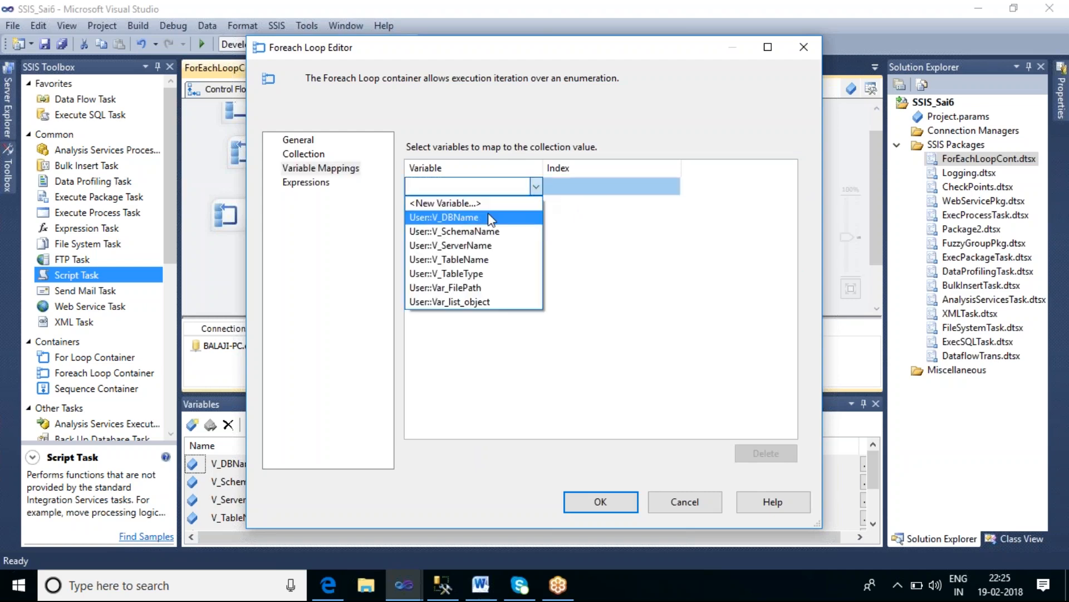
left_click(470, 204)
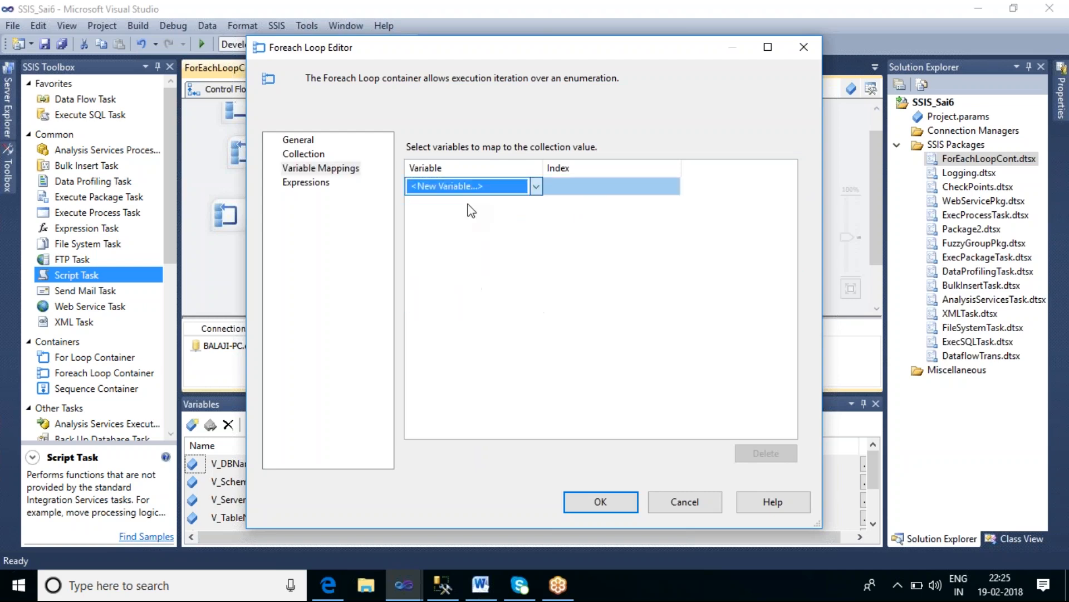
left_click_drag(547, 247, 504, 245)
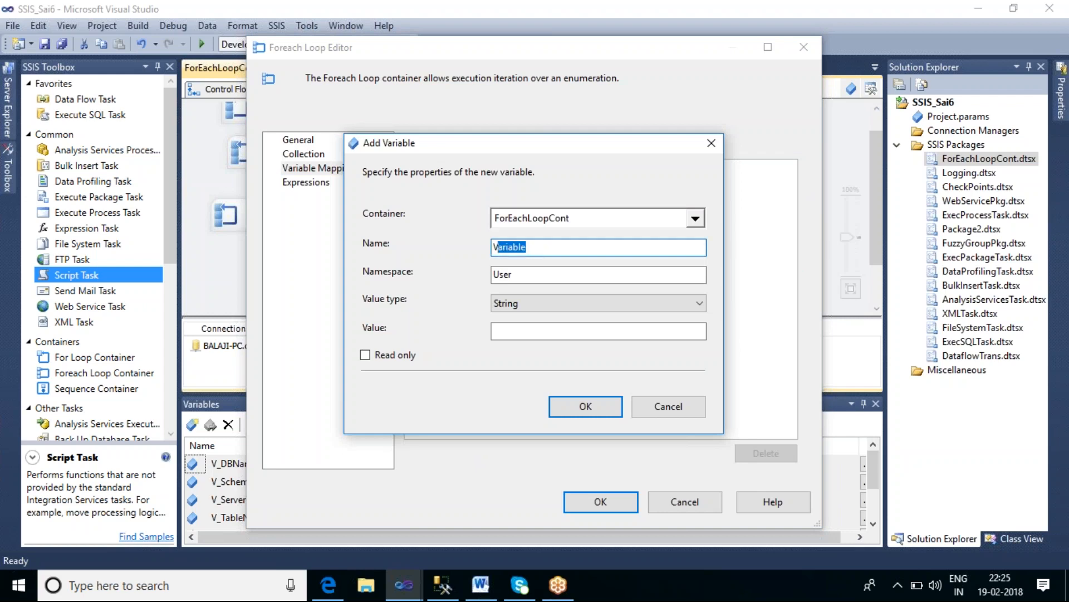
type("_Emp_Name")
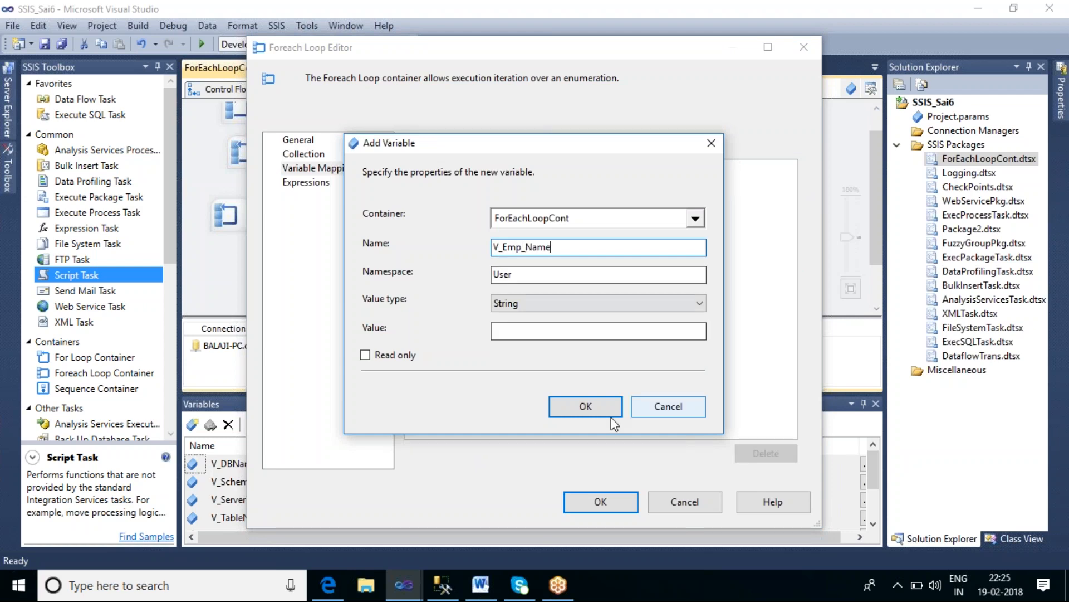
left_click(597, 409)
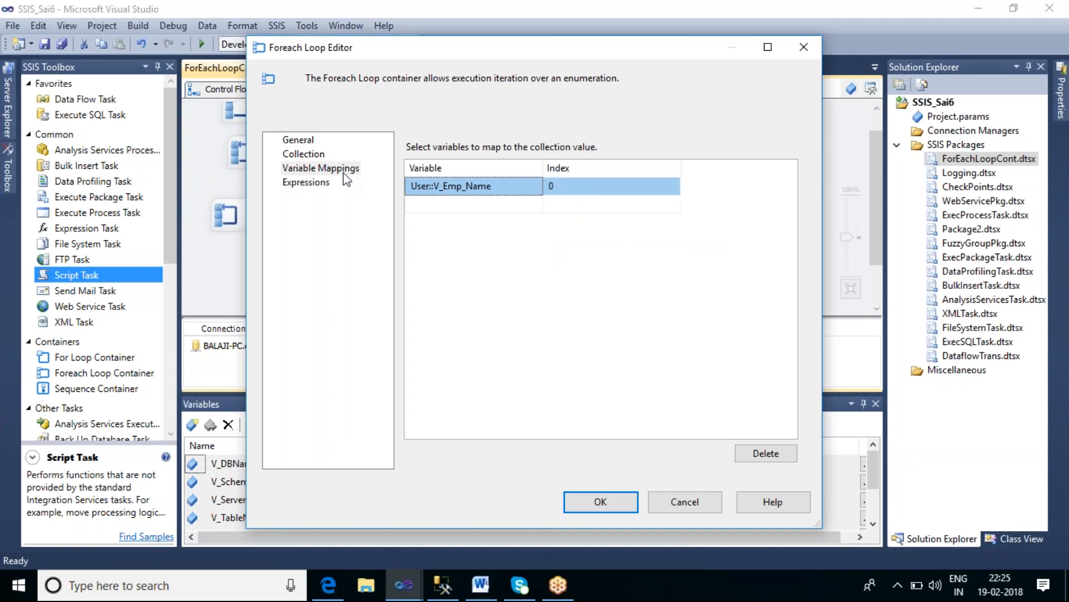
left_click(312, 158)
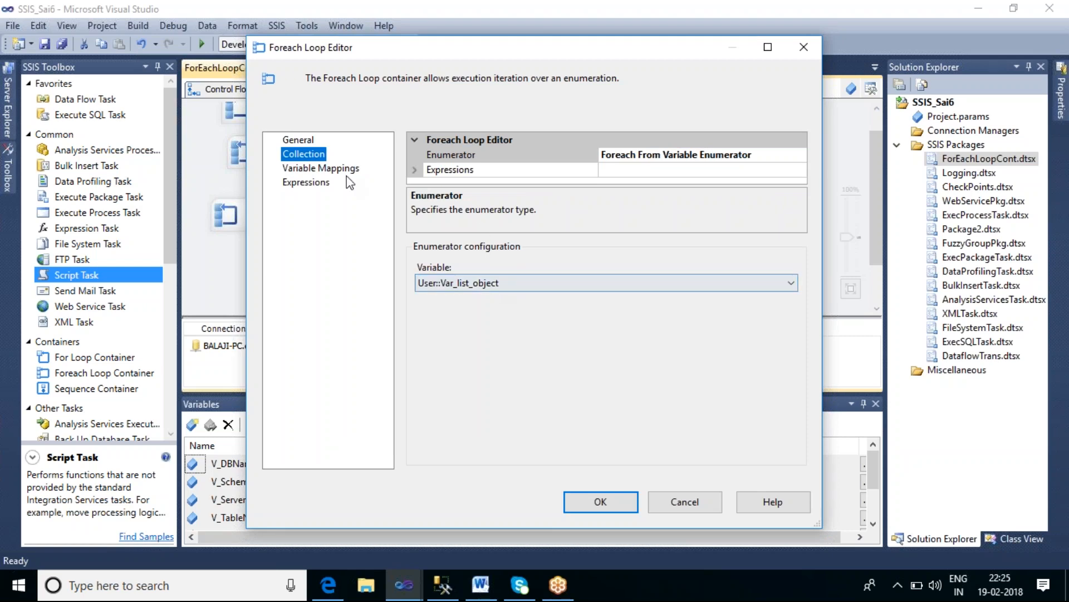
left_click(326, 168)
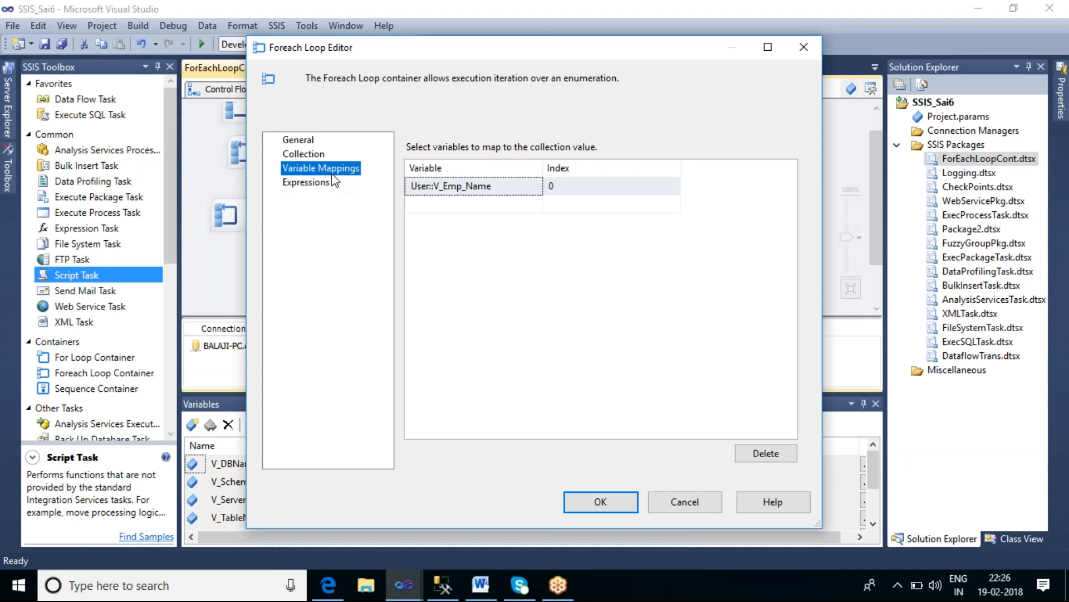
left_click(601, 503)
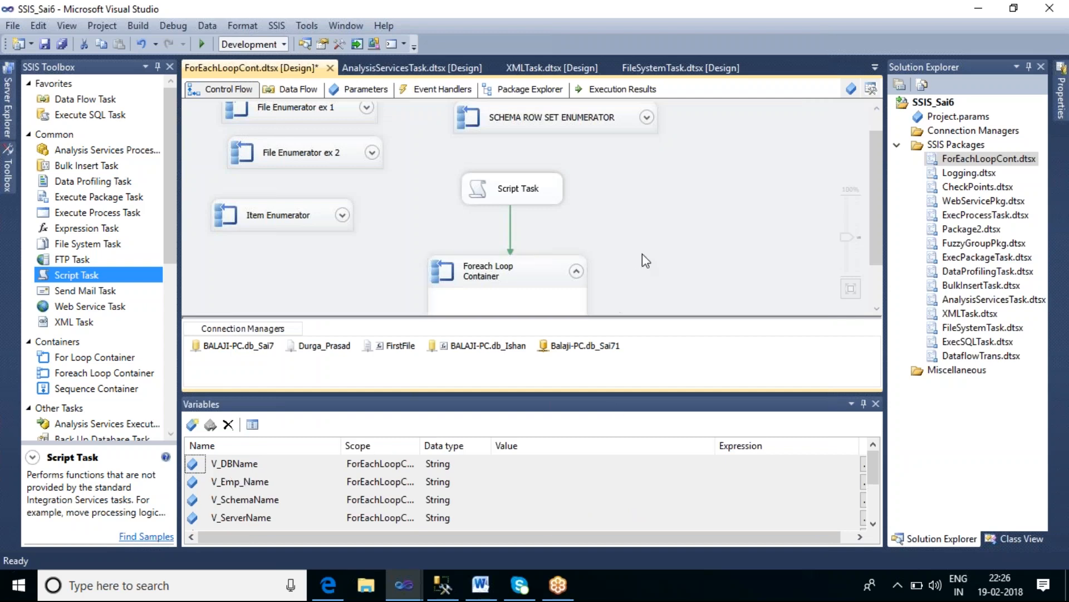
Step: Switch to SQL Server Management Studio and create and run table tbl_Var_names with an Empname varchar(30) column
scroll(881, 235, "down", 3)
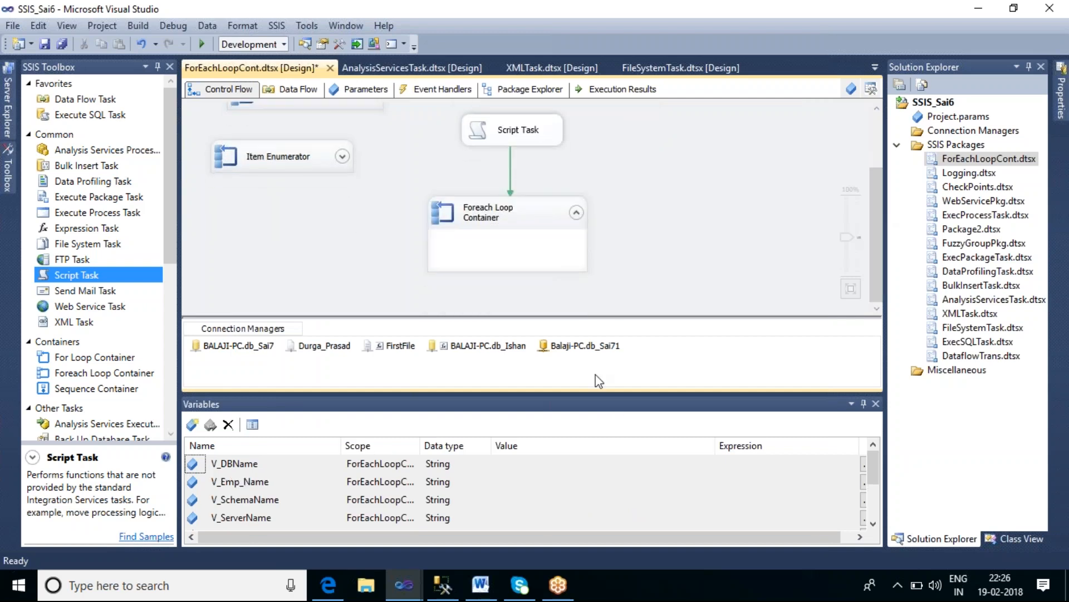
left_click(441, 584)
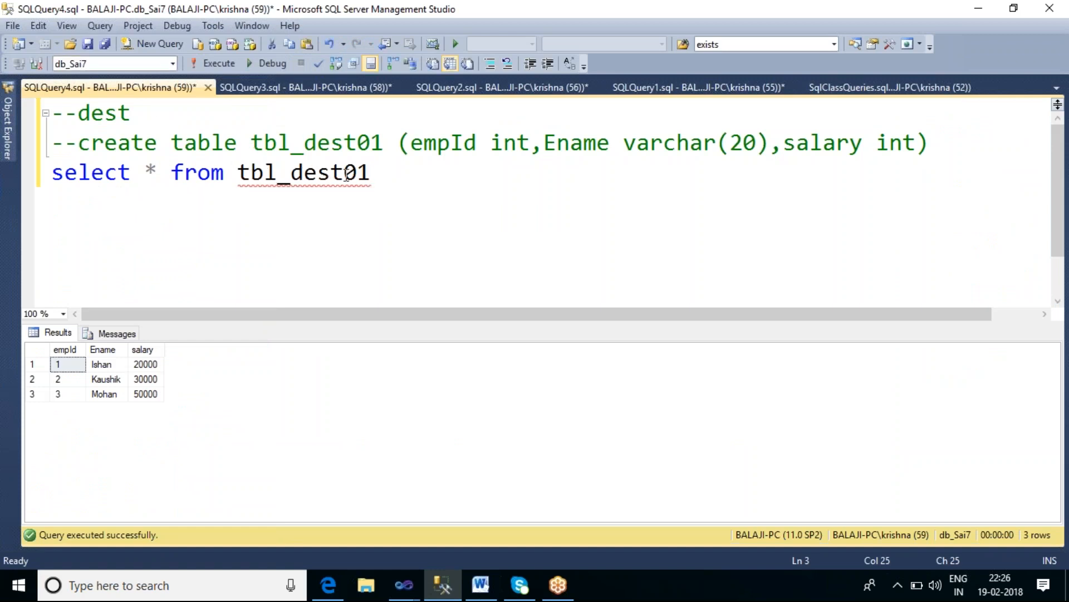
left_click_drag(384, 174, 45, 192)
type("cer")
key("BackSpace")
key("BackSpace")
type("reate table ")
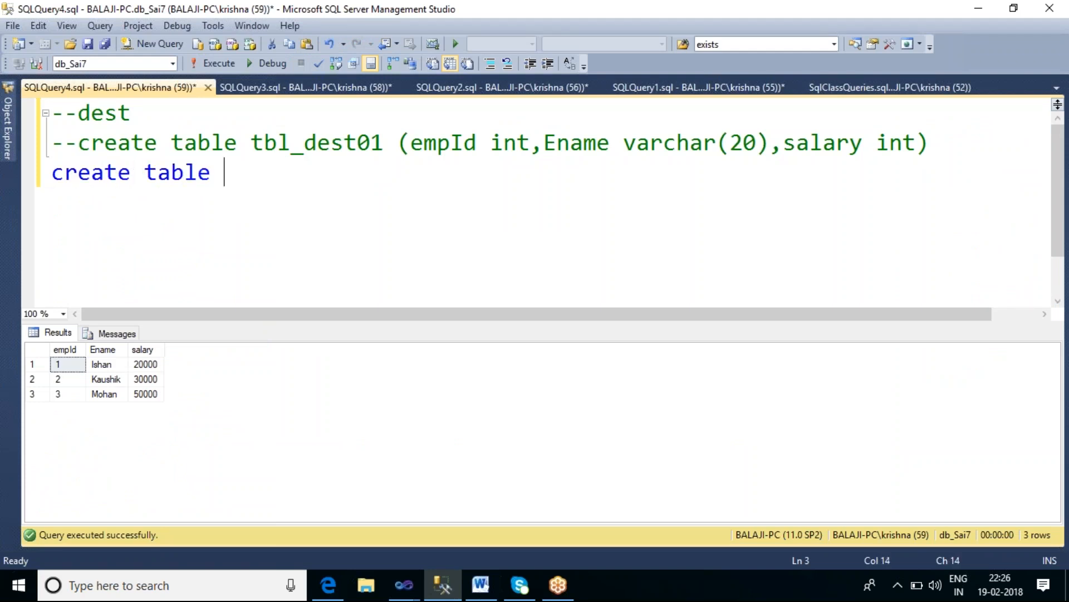
type("tbl_Var")
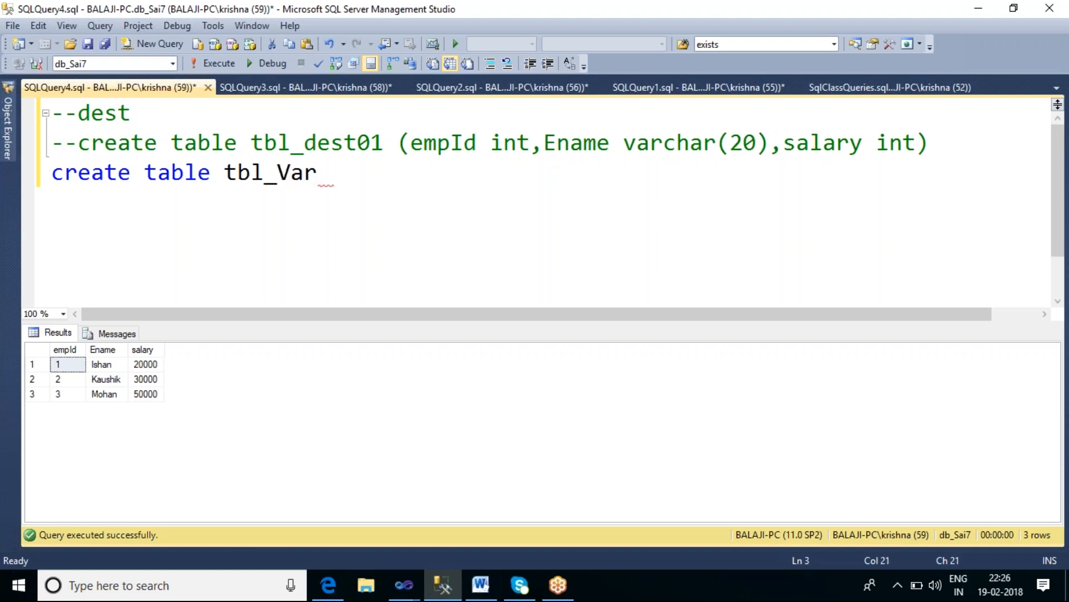
type("_name")
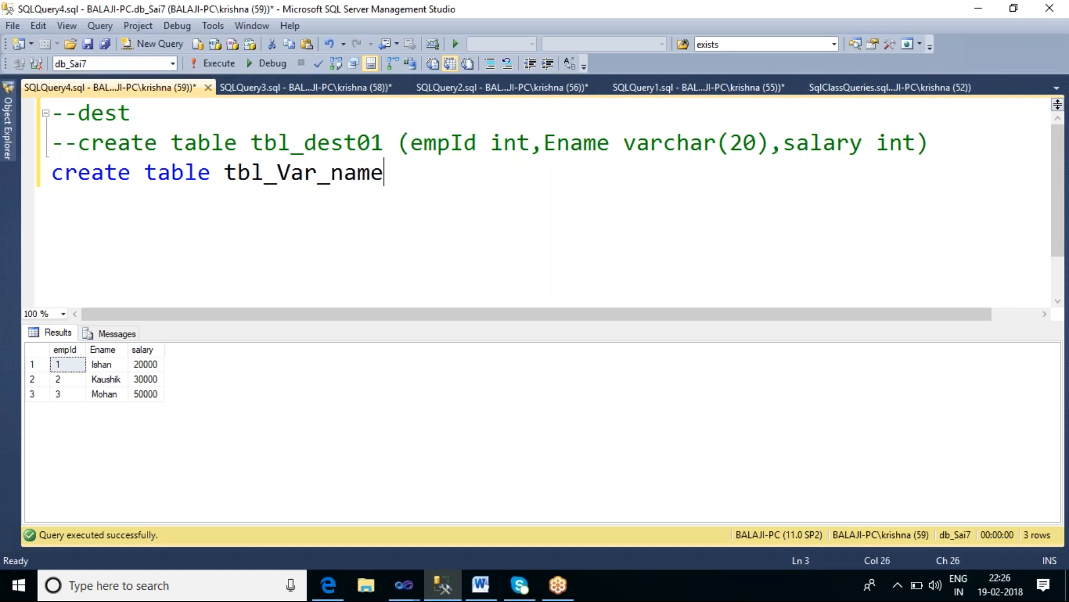
type("s ()")
key("Left")
type("Empname varchar(30)")
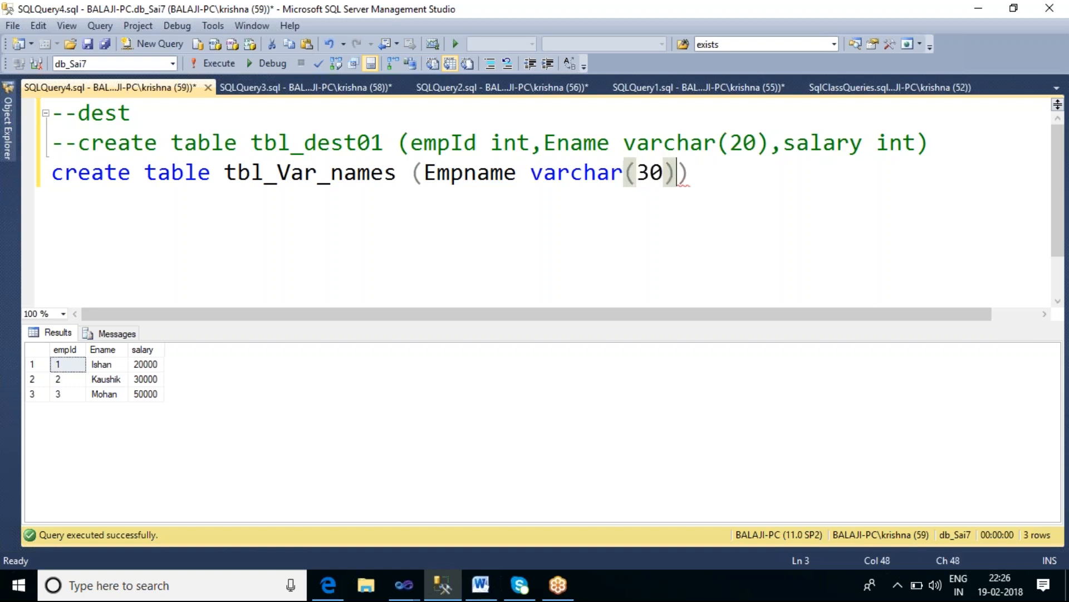
key("End")
key("shift+Home")
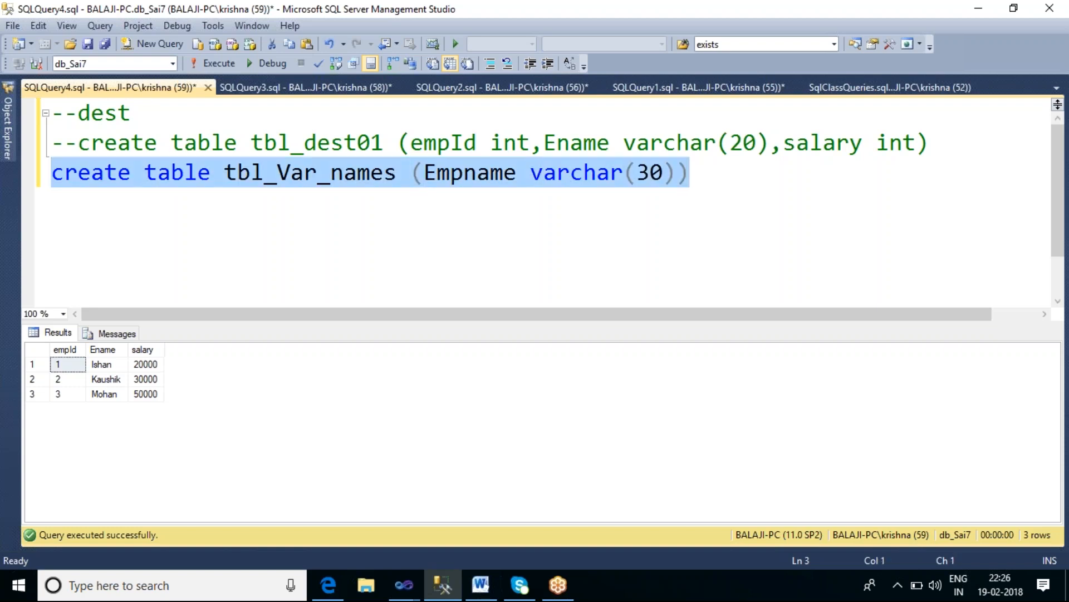
key("F5")
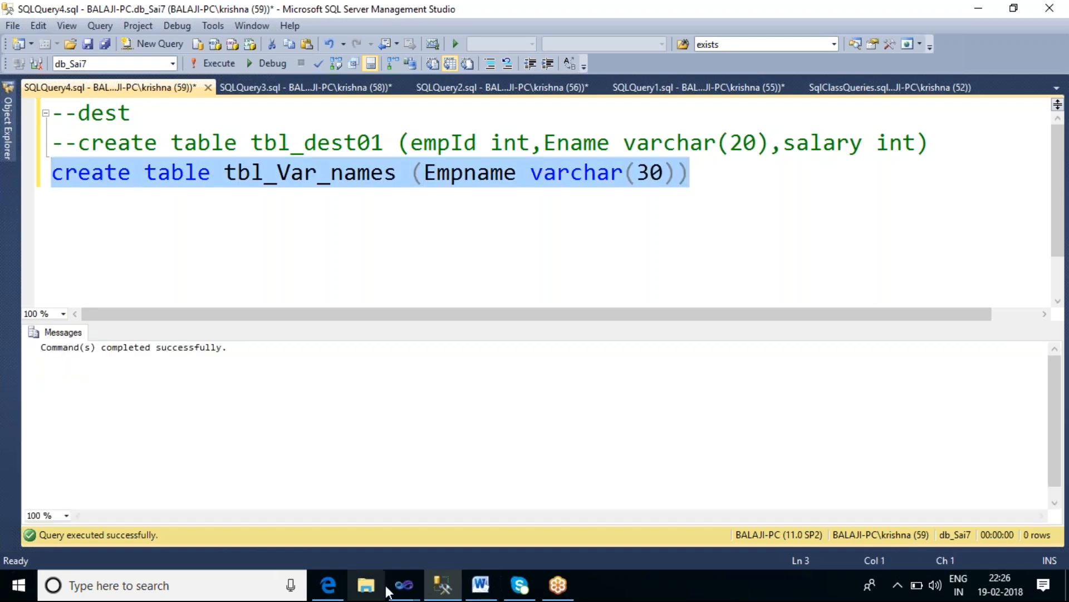
Step: Return to Visual Studio, add an Execute SQL Task inside the Foreach Loop Container, and open its editor
left_click(405, 586)
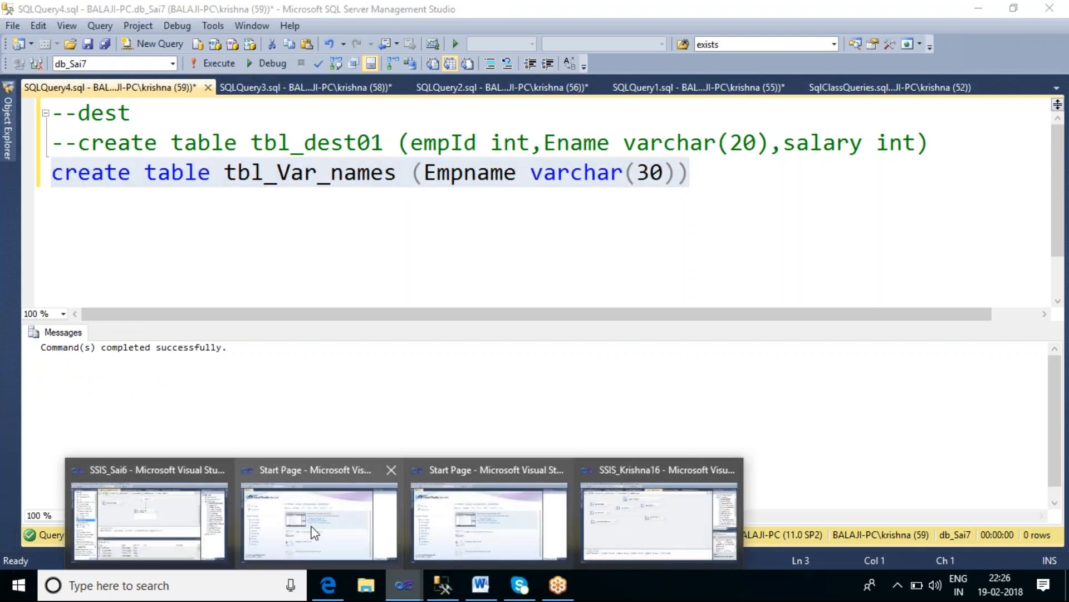
left_click(133, 499)
left_click_drag(84, 114, 504, 254)
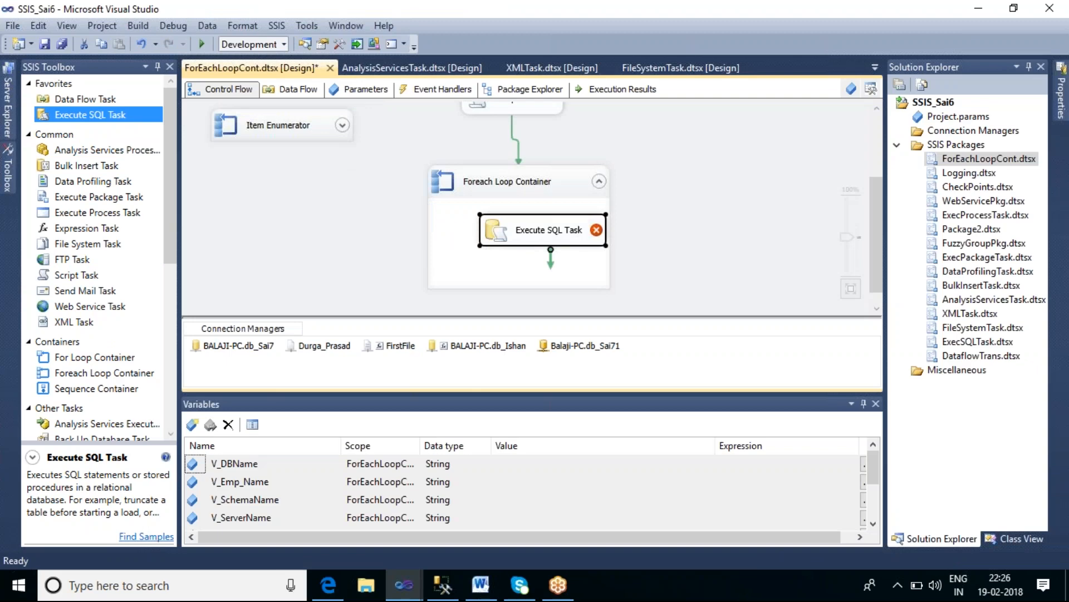
double_click(589, 238)
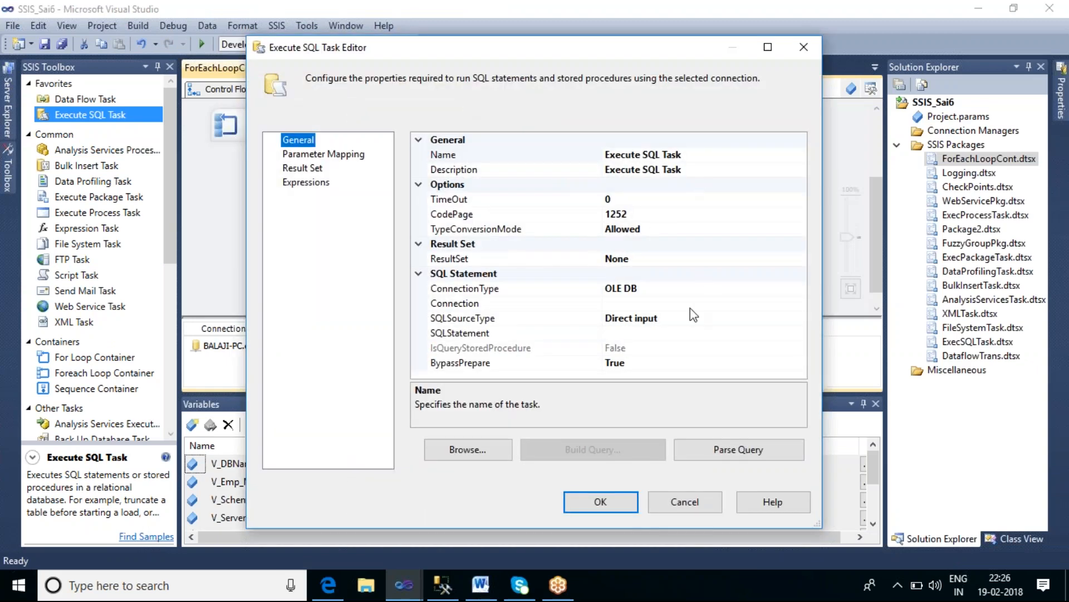
Step: Try to add a parameter mapping to the Execute SQL Task before a connection is set
left_click(351, 156)
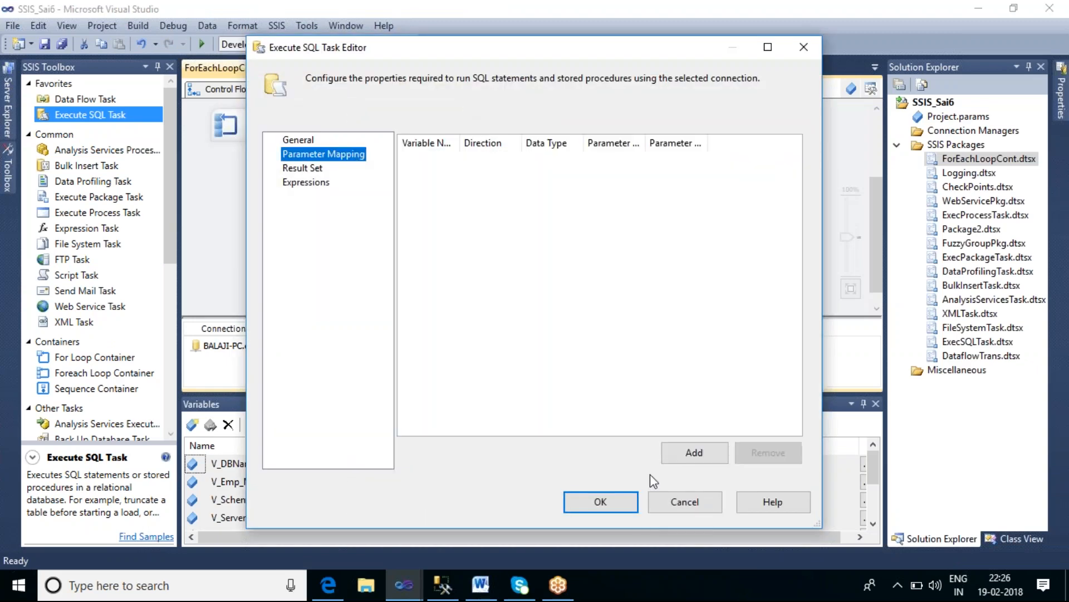
left_click(694, 453)
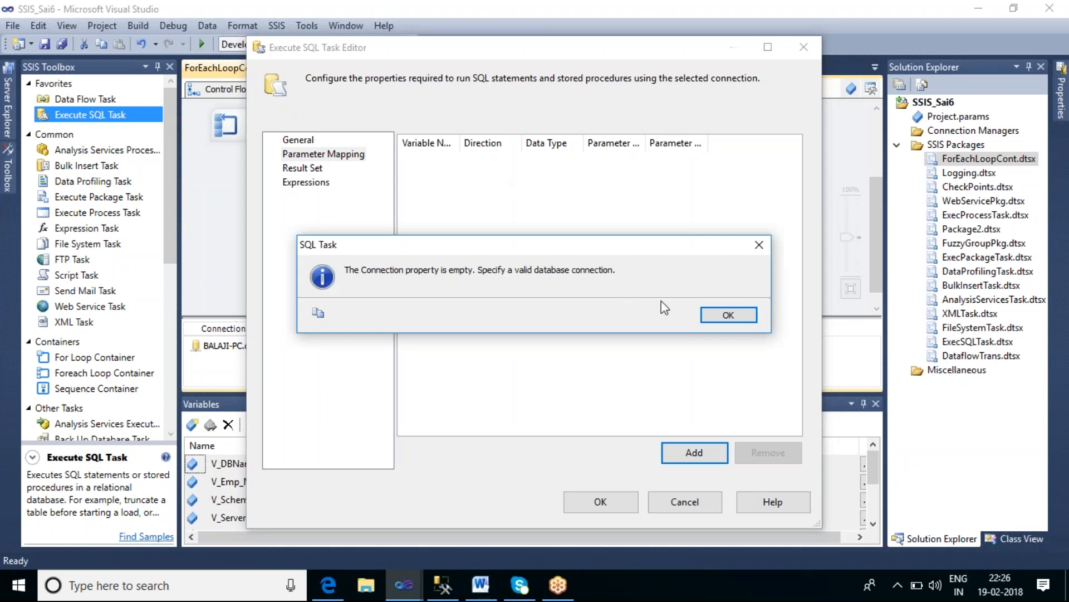
left_click(713, 314)
left_click(300, 141)
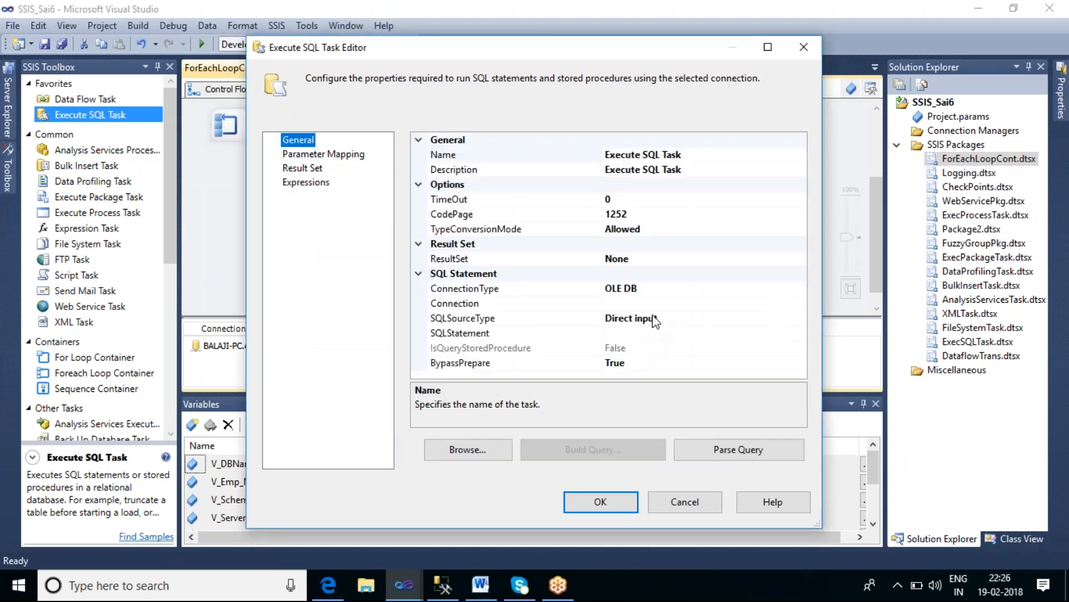
Step: Set the Execute SQL Task's connection to BALAJI-PC.db_Sai7 and select the SQLStatement property
left_click(652, 304)
left_click(800, 303)
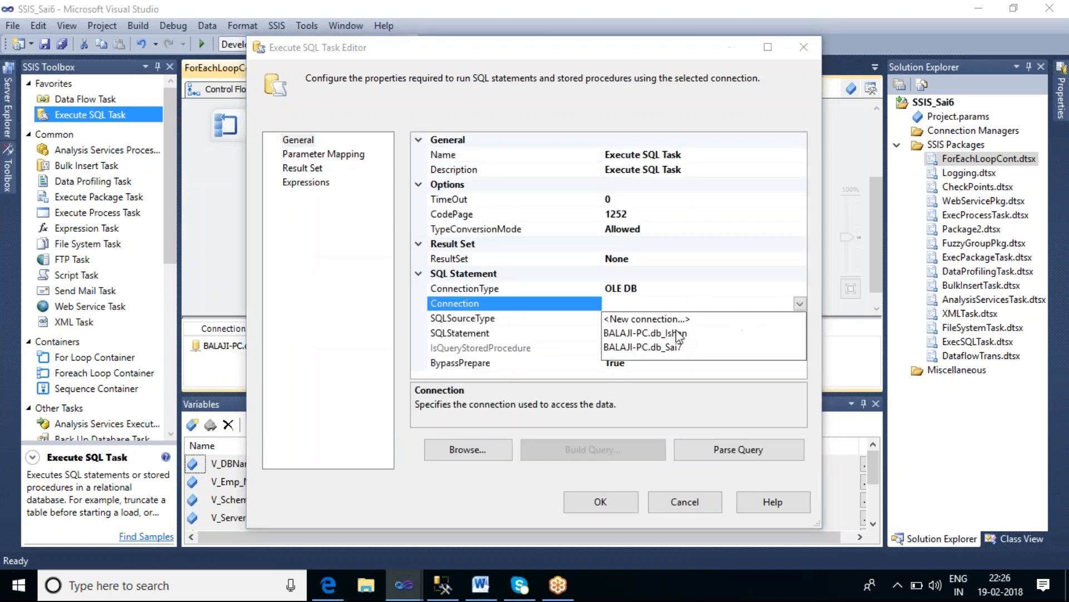
left_click(660, 348)
left_click(628, 334)
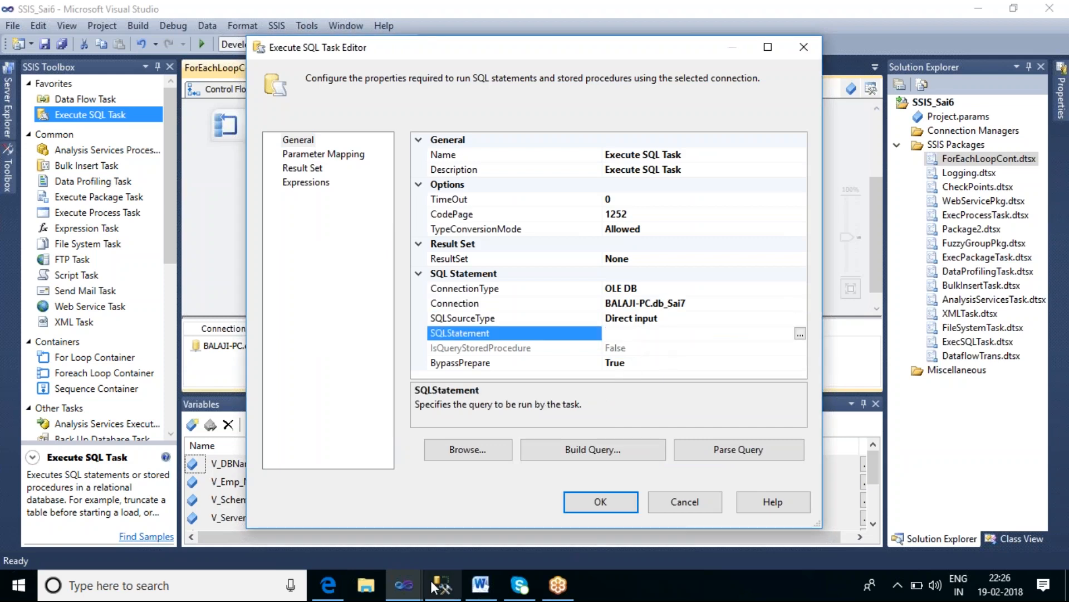
Step: Switch to Management Studio to select the tbl_Var_names table name, then return to the task editor
left_click(439, 585)
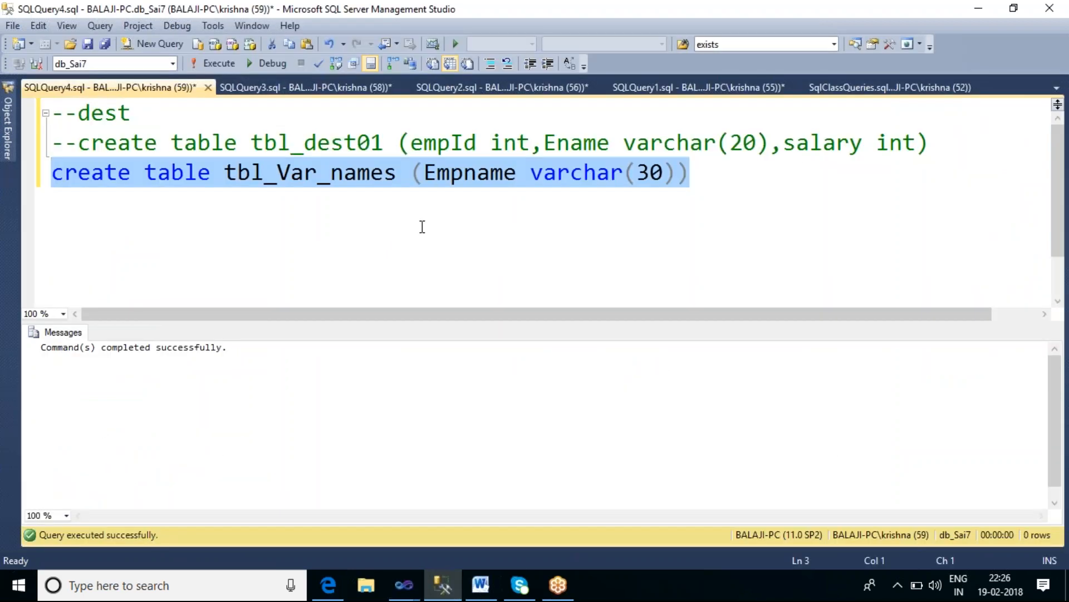
double_click(335, 177)
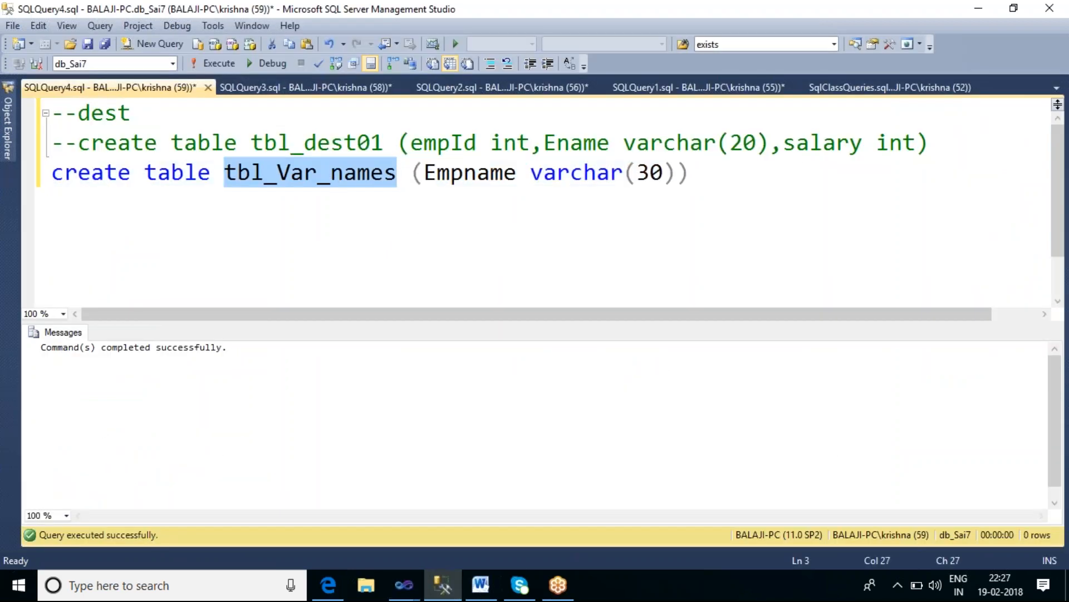
key("alt+Tab")
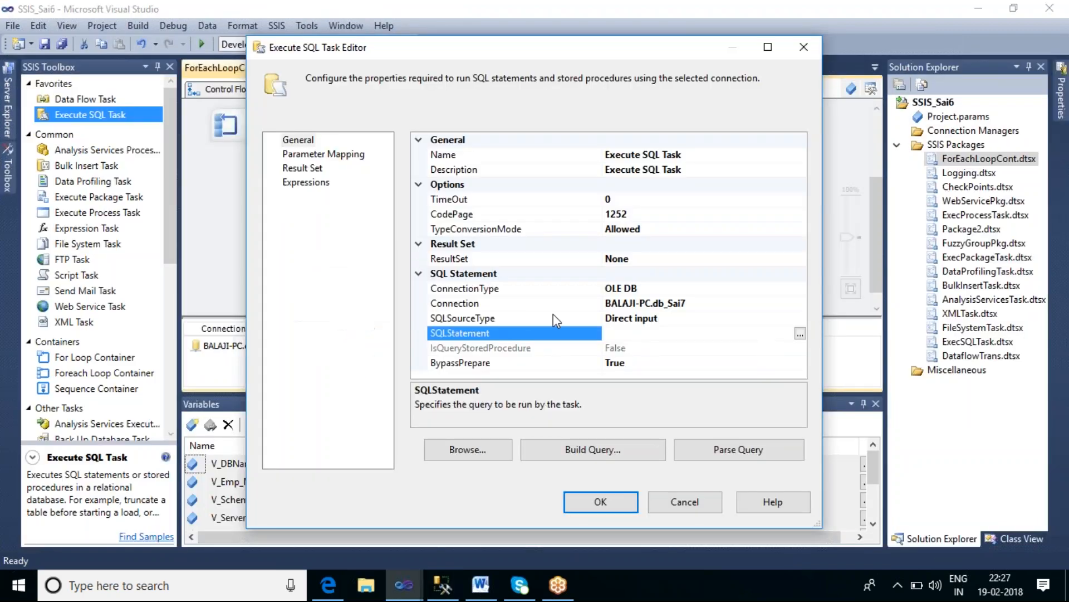
Step: Set the Execute SQL Task's SQLStatement to Insert into tbl_Var_names values (?)
type("Insert inot")
key("BackSpace")
key("BackSpace")
key("BackSpace")
type("to tbl_Var_names values ()")
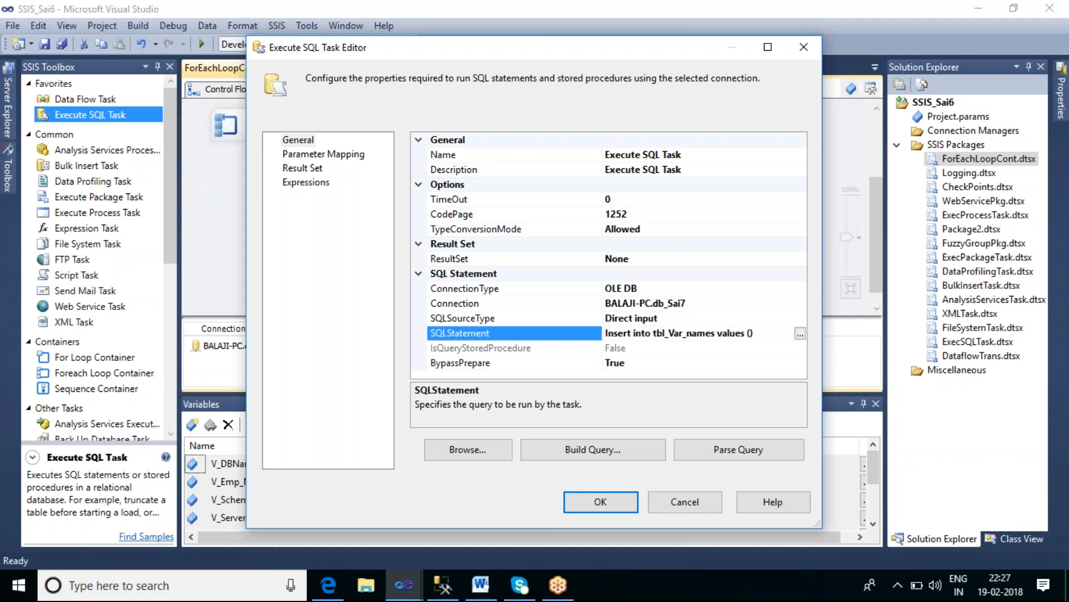
type("?")
Step: Add a parameter mapping to the Execute SQL Task that uses the variable User::V_Emp_Name
left_click(350, 154)
left_click(686, 449)
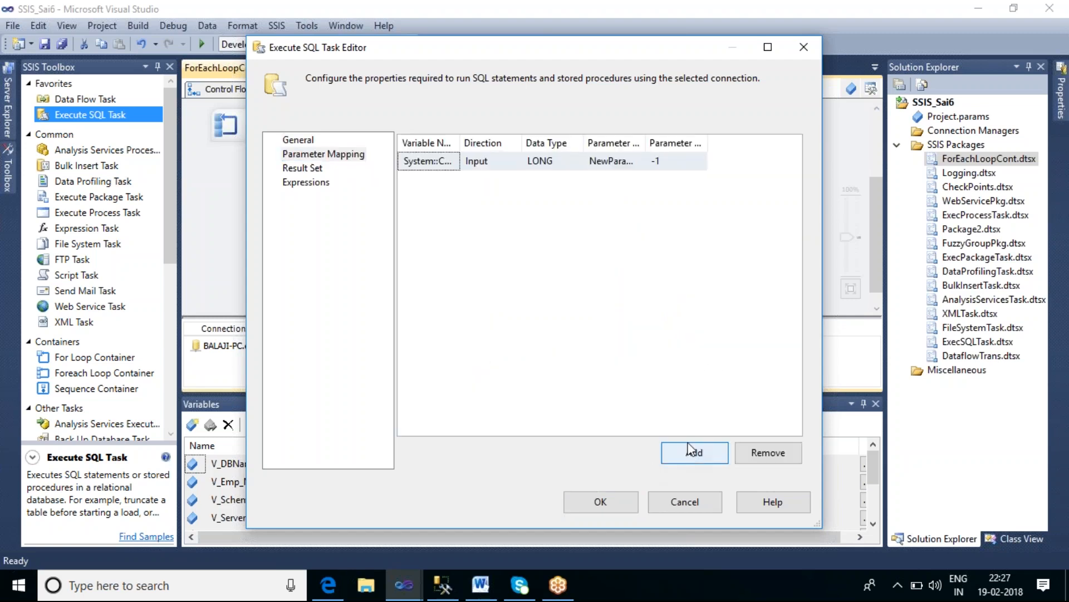
left_click(470, 159)
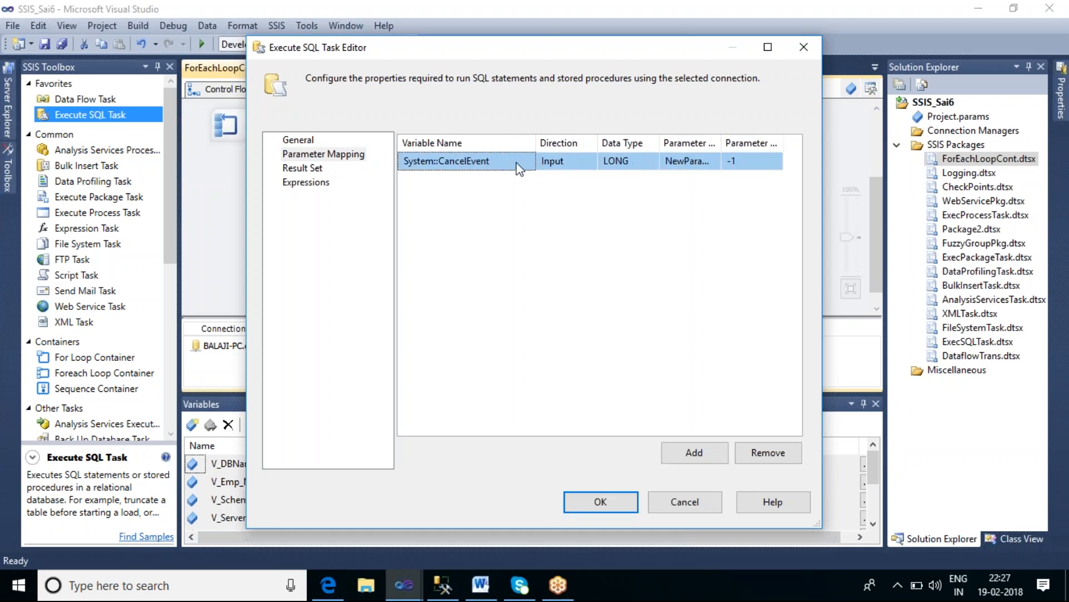
left_click(522, 162)
left_click(527, 162)
left_click_drag(529, 190, 544, 263)
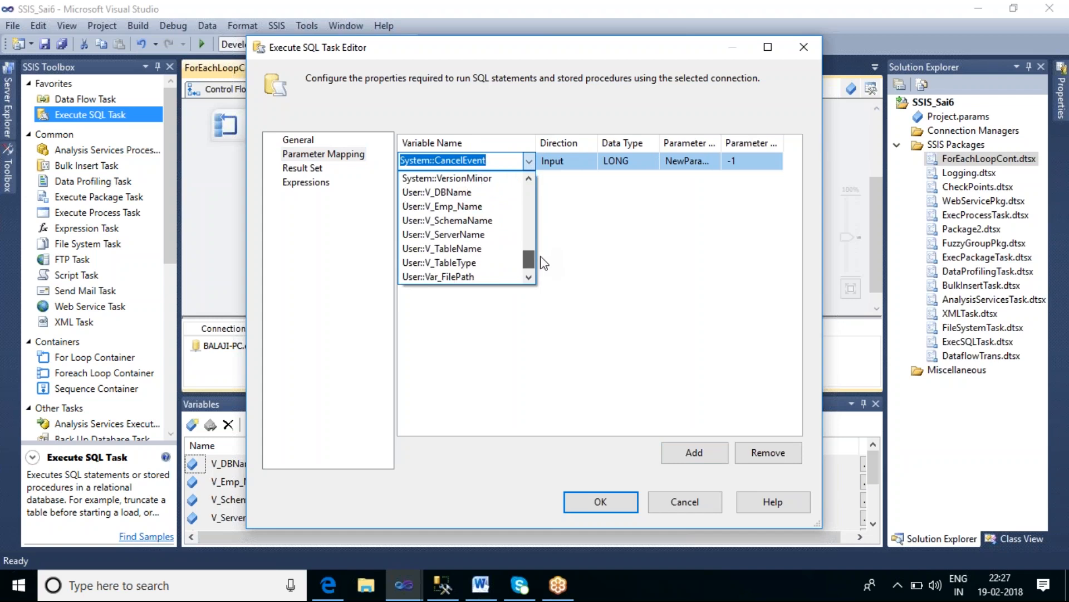
left_click_drag(543, 263, 544, 273)
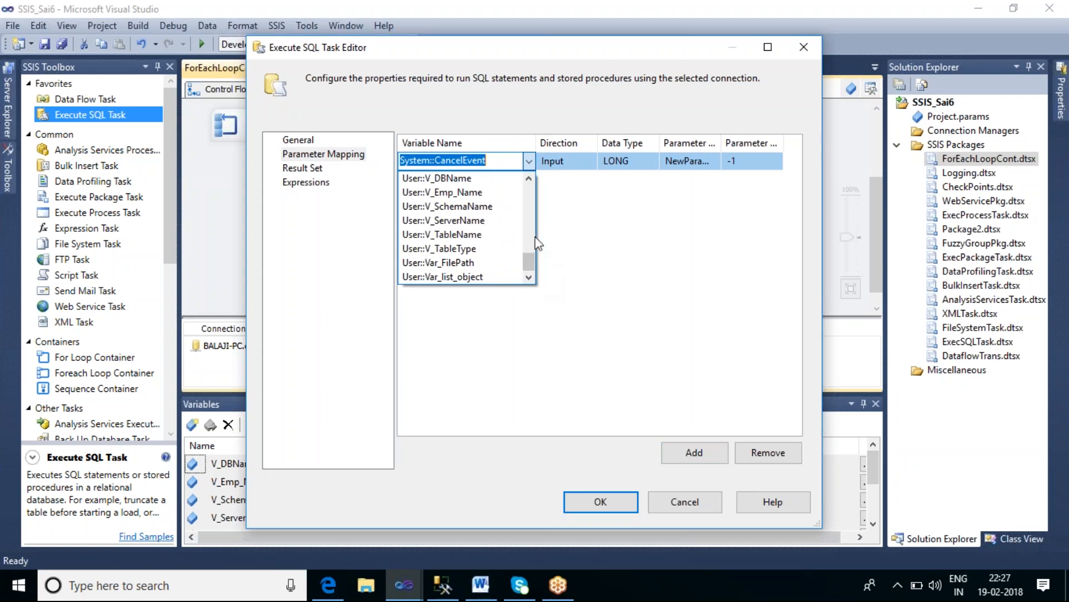
left_click(509, 192)
left_click(535, 240)
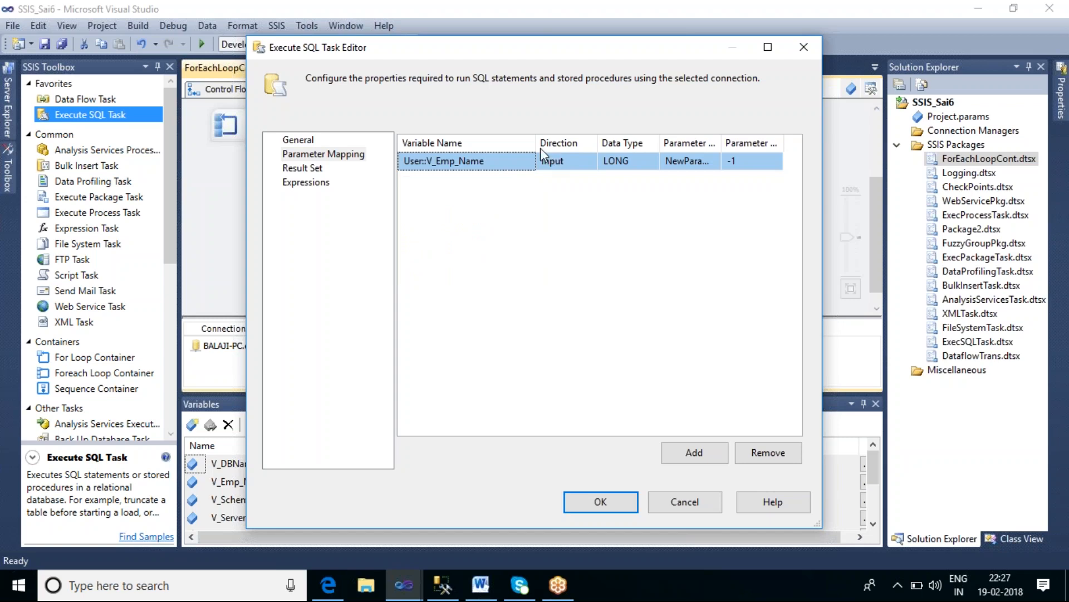
Step: Set the mapping's parameter name to 0 and confirm the Execute SQL Task editor
left_click_drag(536, 143, 495, 143)
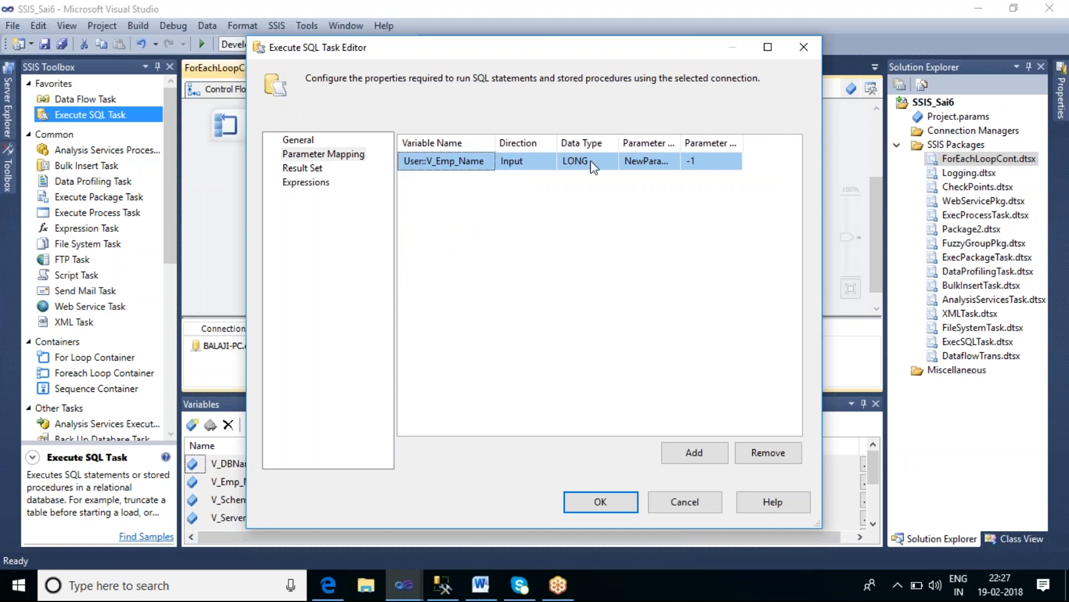
left_click(636, 160)
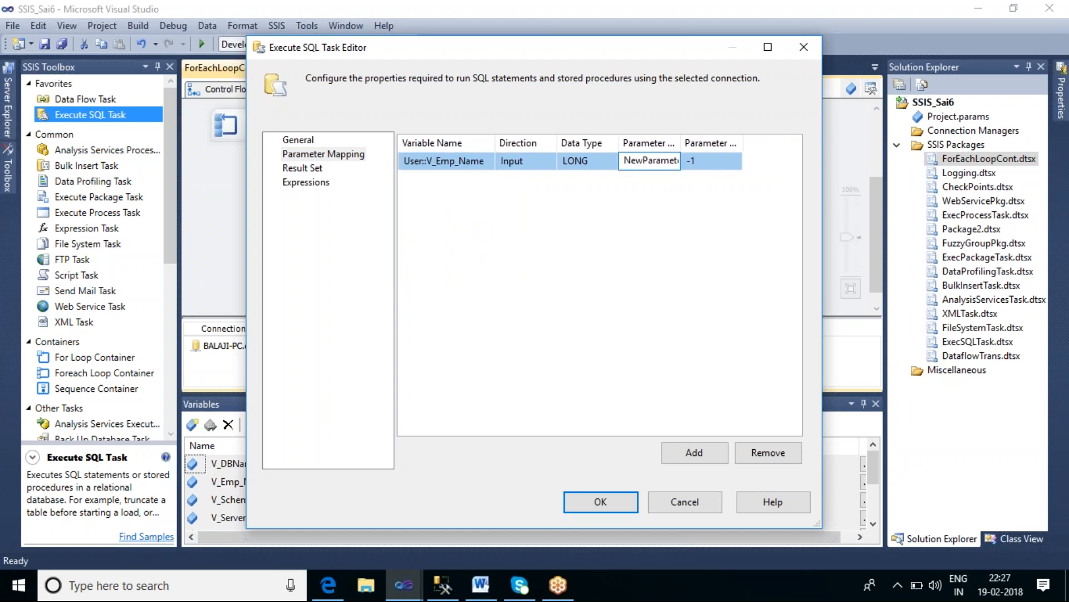
double_click(629, 160)
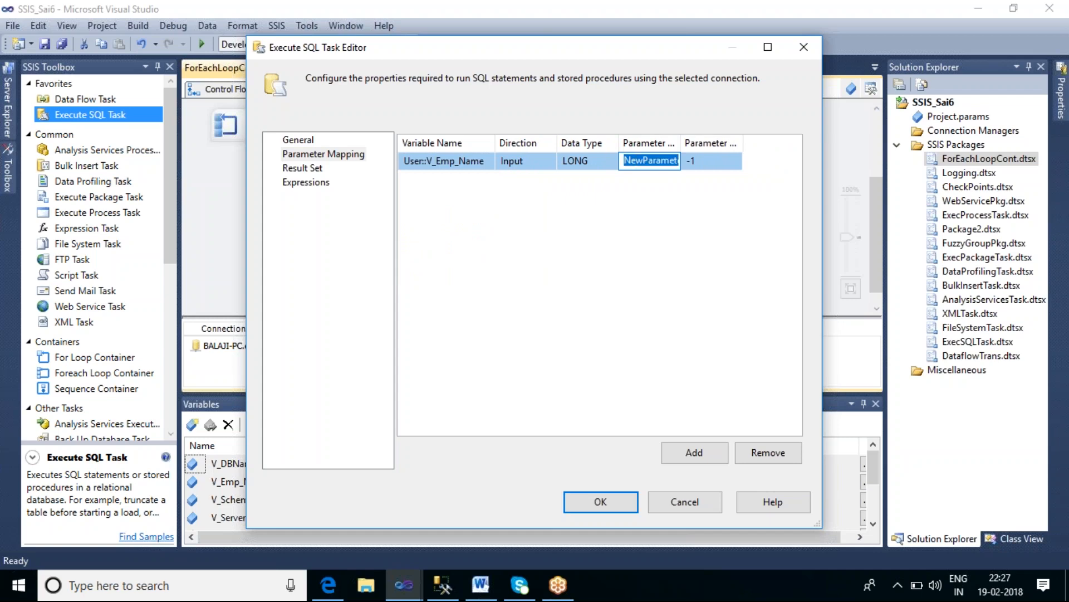
type("0")
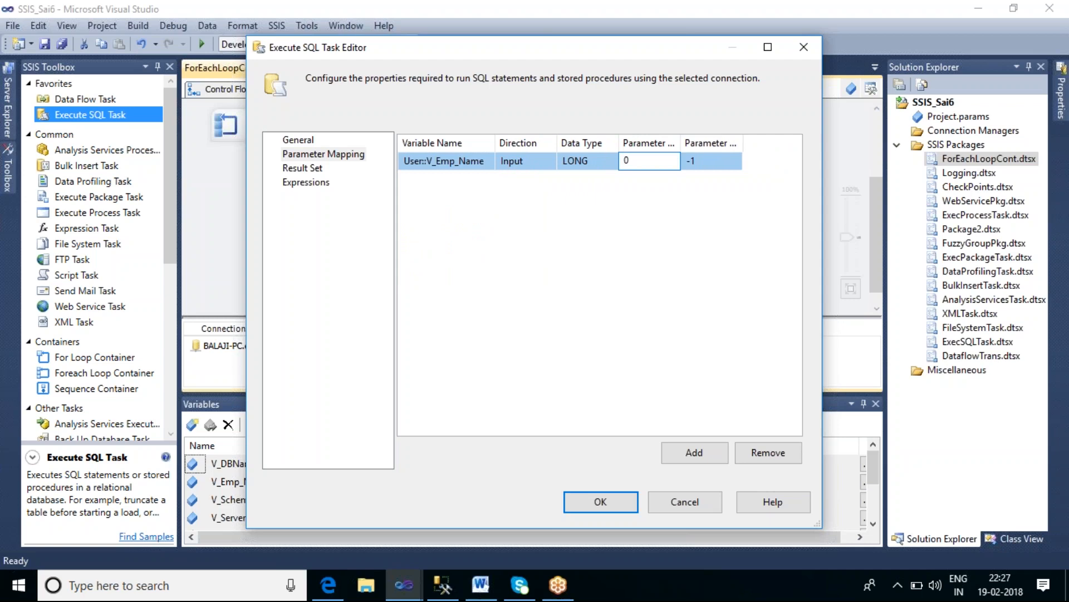
left_click(304, 140)
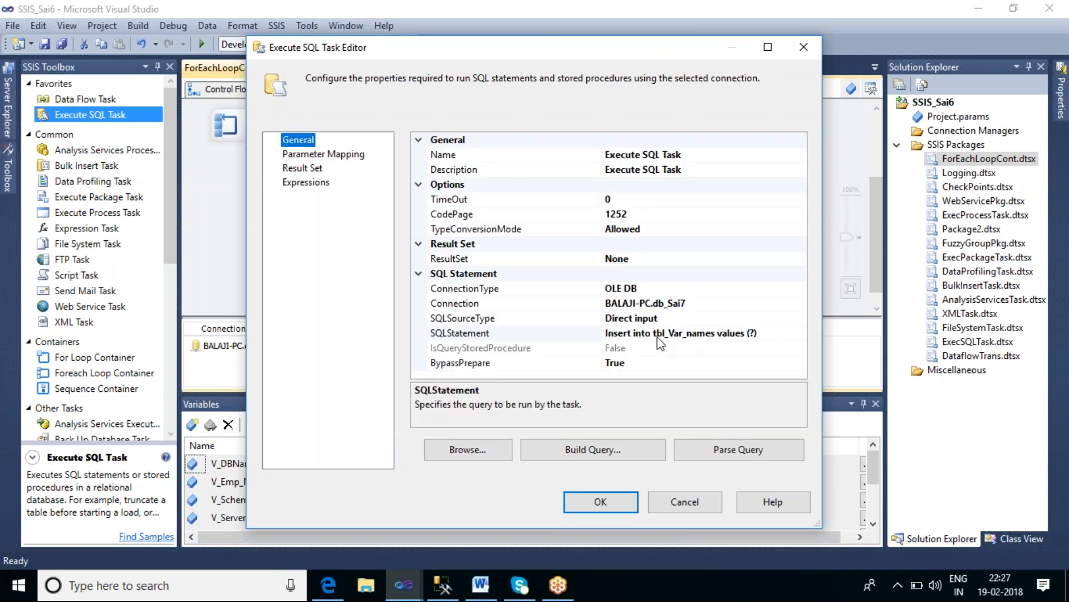
left_click(604, 502)
Step: Open the Foreach Loop Container's editor to review its collection enumerator and variable mappings
left_click(663, 235)
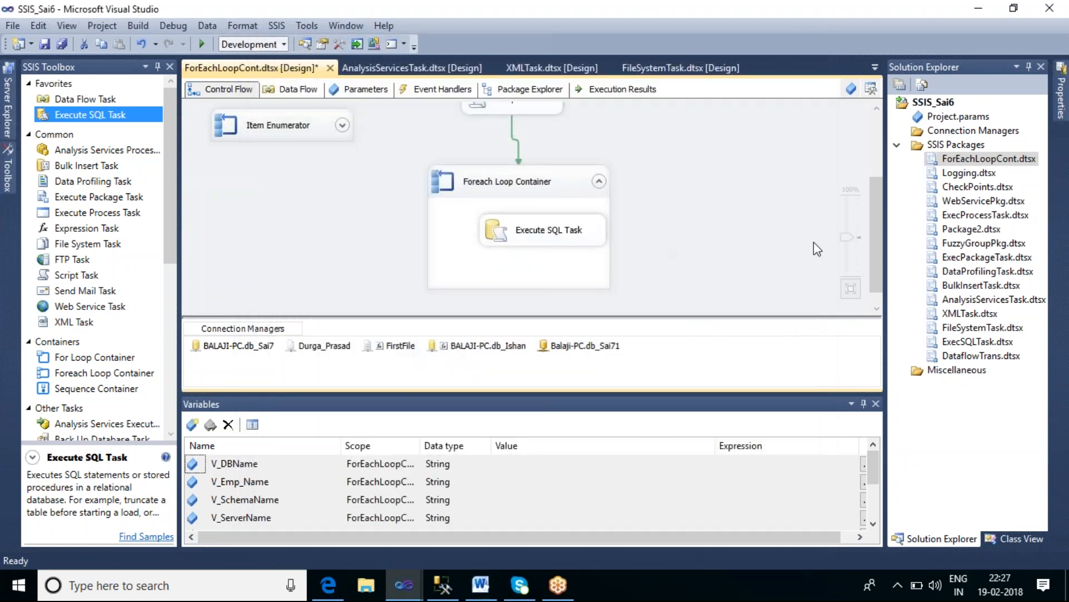
left_click_drag(872, 208, 877, 173)
left_click_drag(551, 166, 565, 179)
left_click(702, 213)
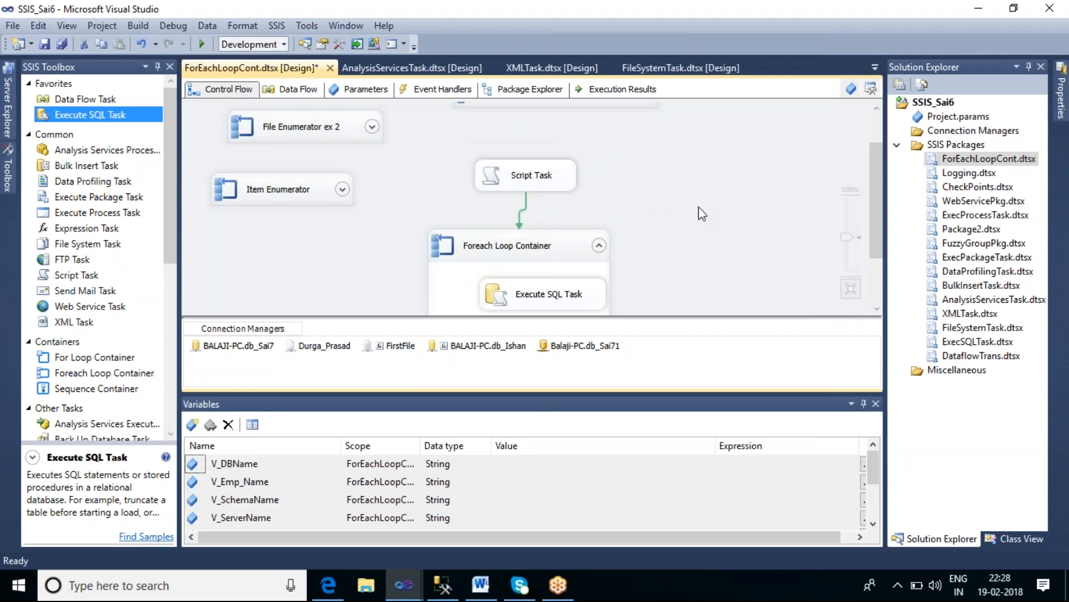
left_click(547, 244)
double_click(557, 221)
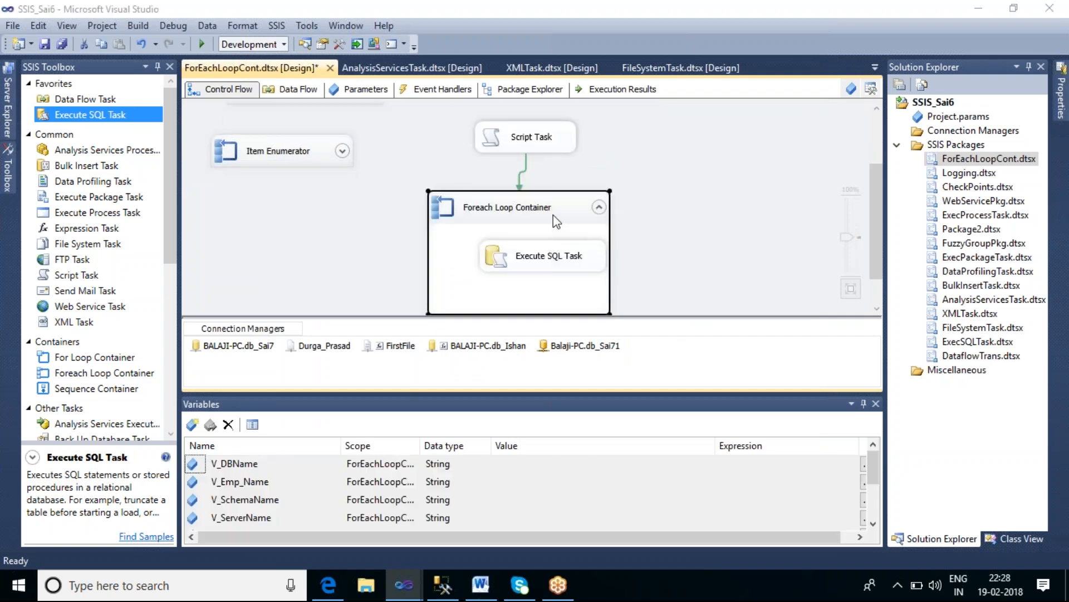
left_click(313, 154)
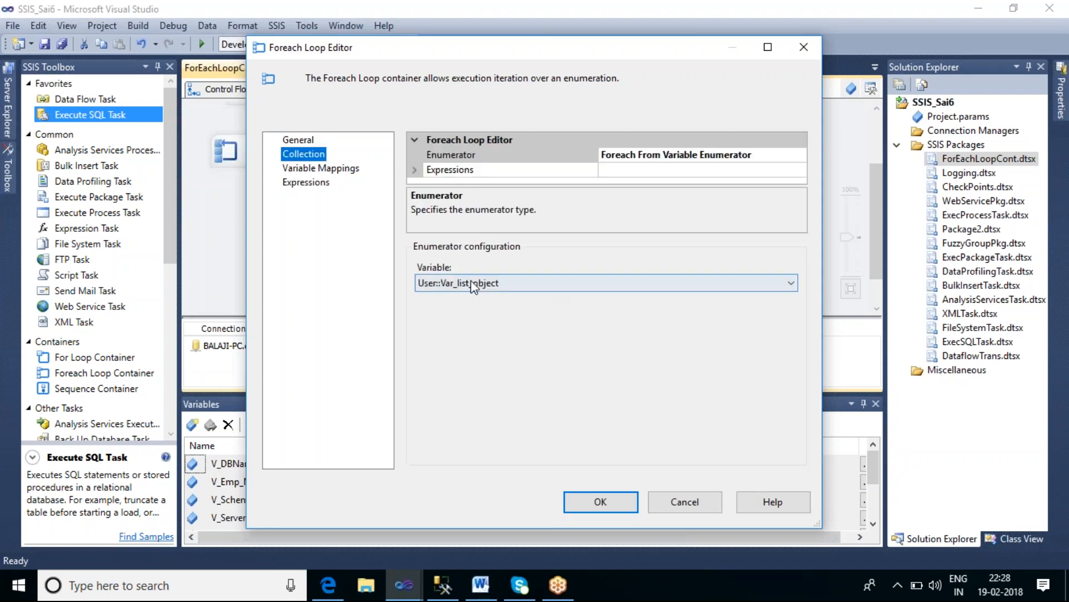
left_click(345, 168)
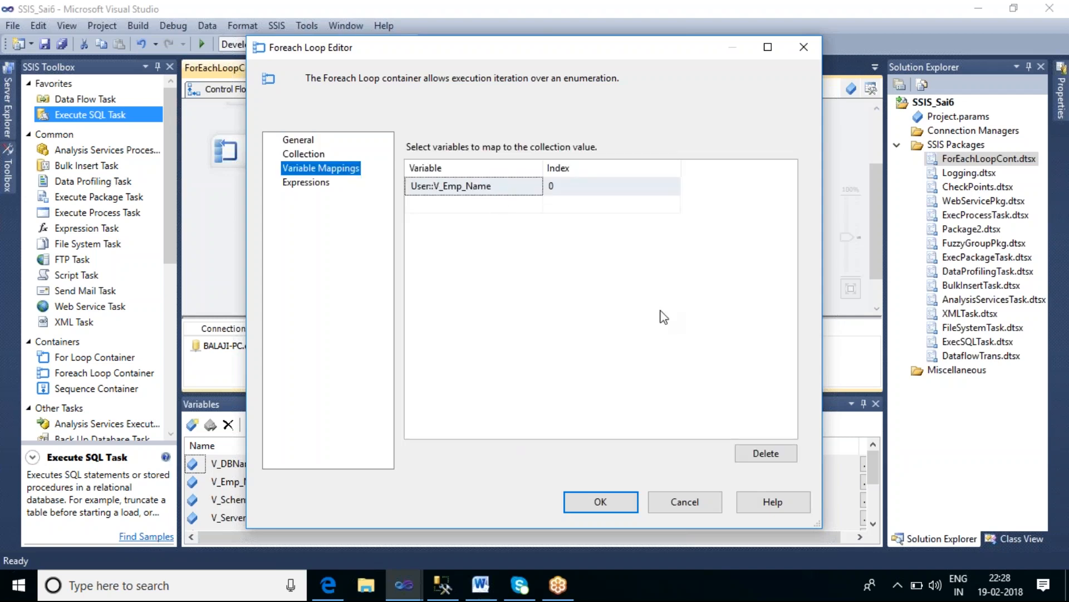
left_click(602, 502)
Step: Reopen the Execute SQL Task editor to review its SQL statement settings
left_click(536, 267)
double_click(533, 266)
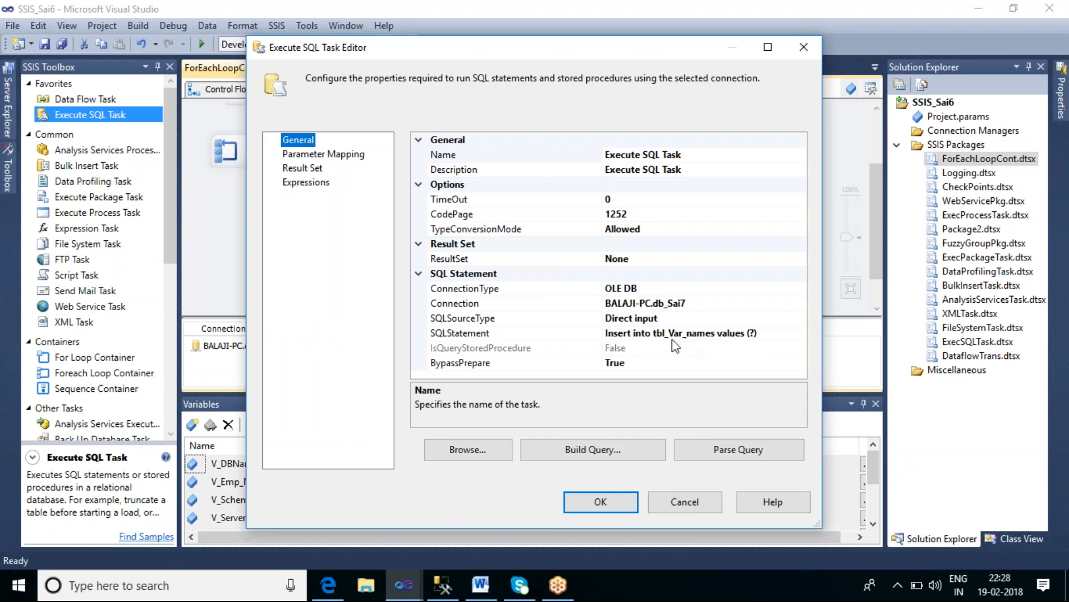
left_click(594, 503)
left_click(668, 266)
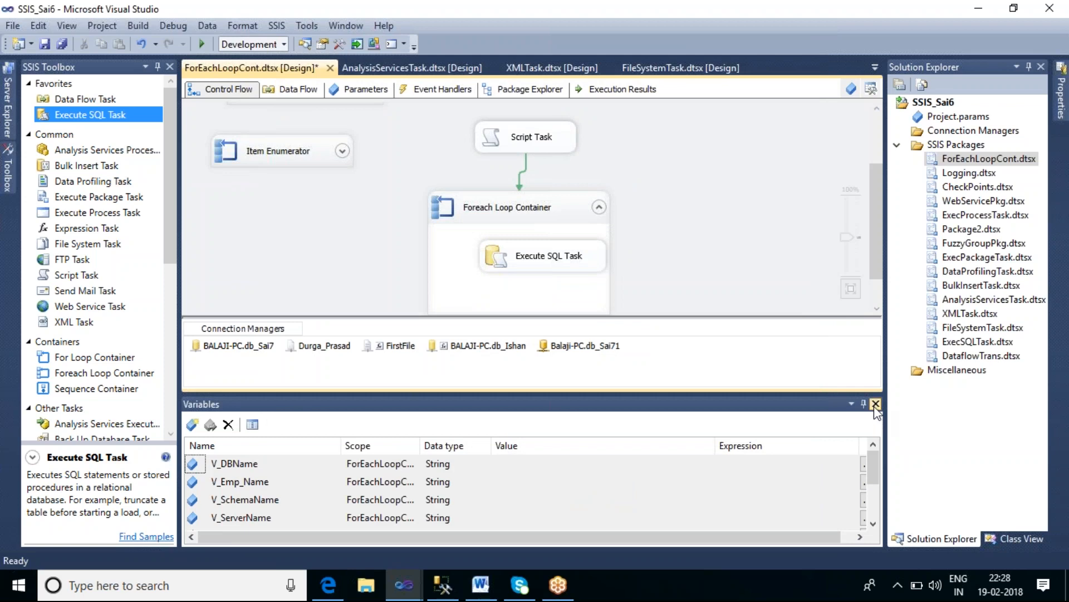
Step: Close the Variables pane and add a Sequence Container to the control flow
left_click(876, 403)
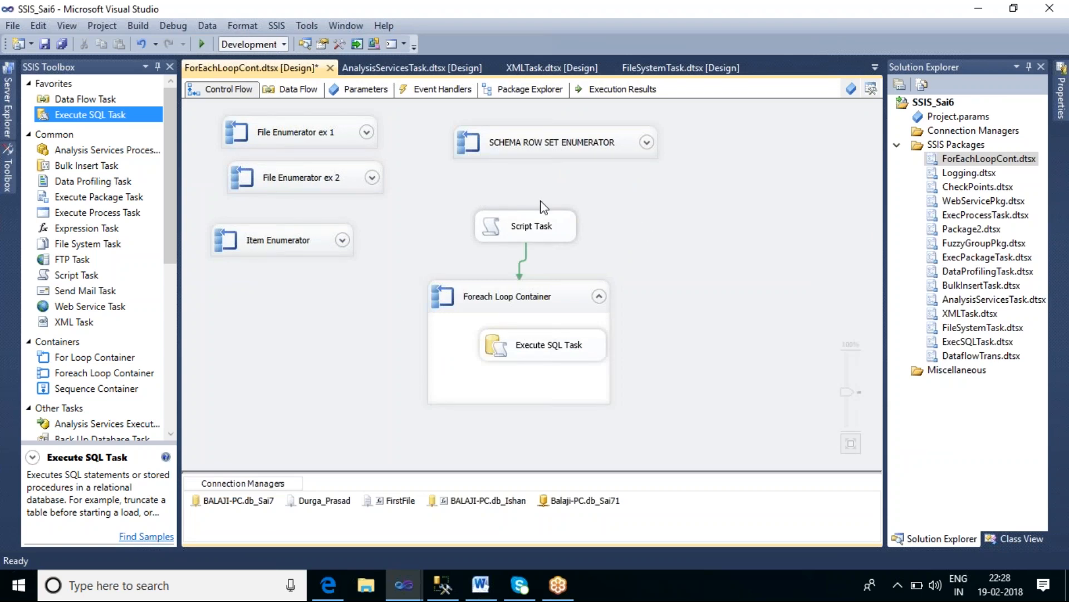
left_click_drag(124, 390, 673, 194)
Step: Select the Script Task together with the Foreach Loop Container and cut them
left_click(561, 228)
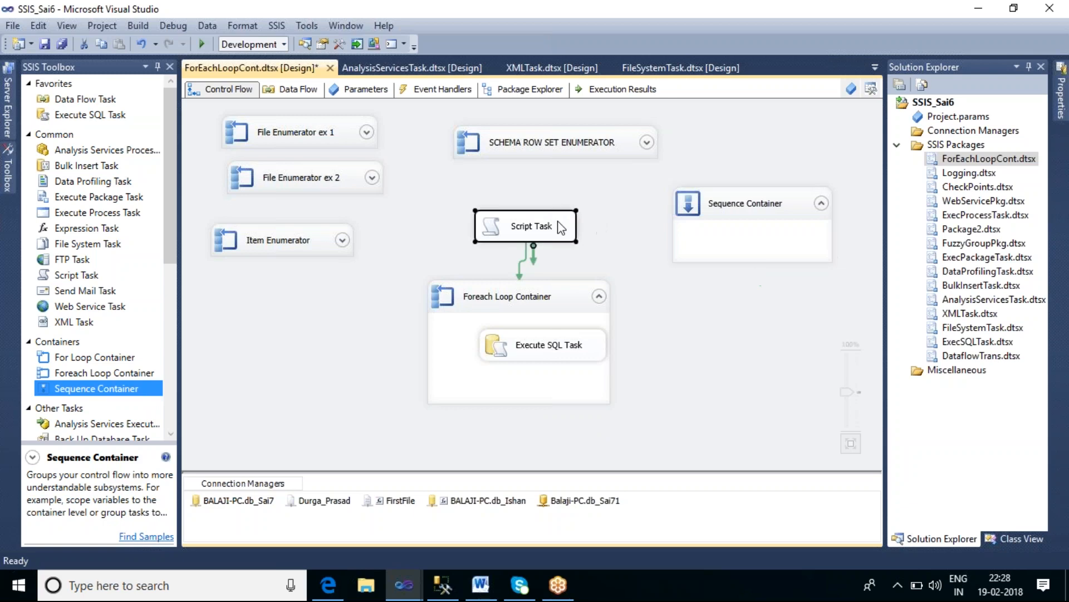
left_click(568, 299, "ctrl")
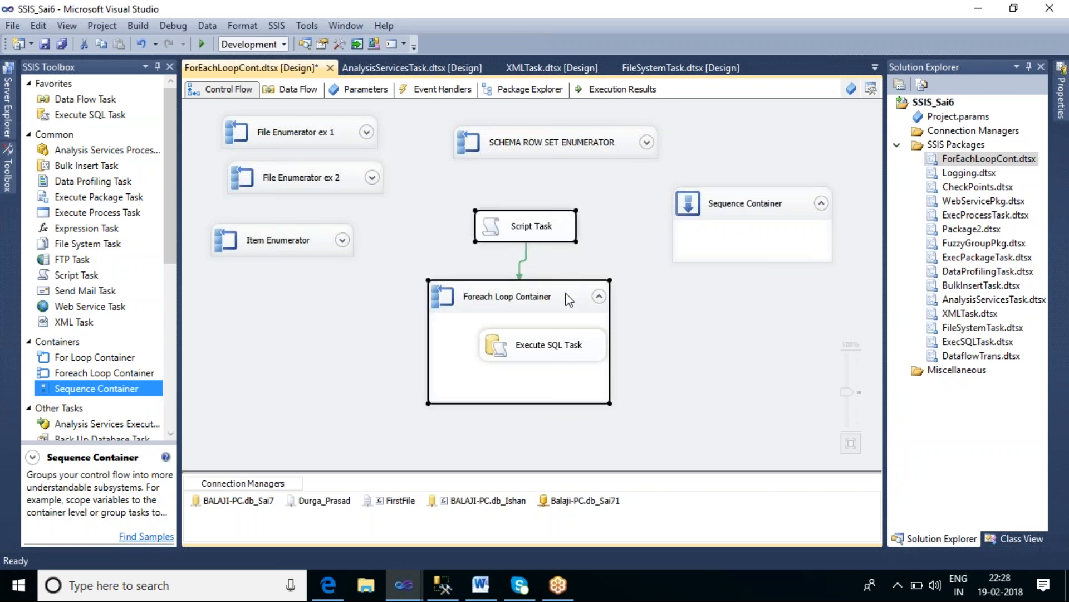
right_click(566, 294)
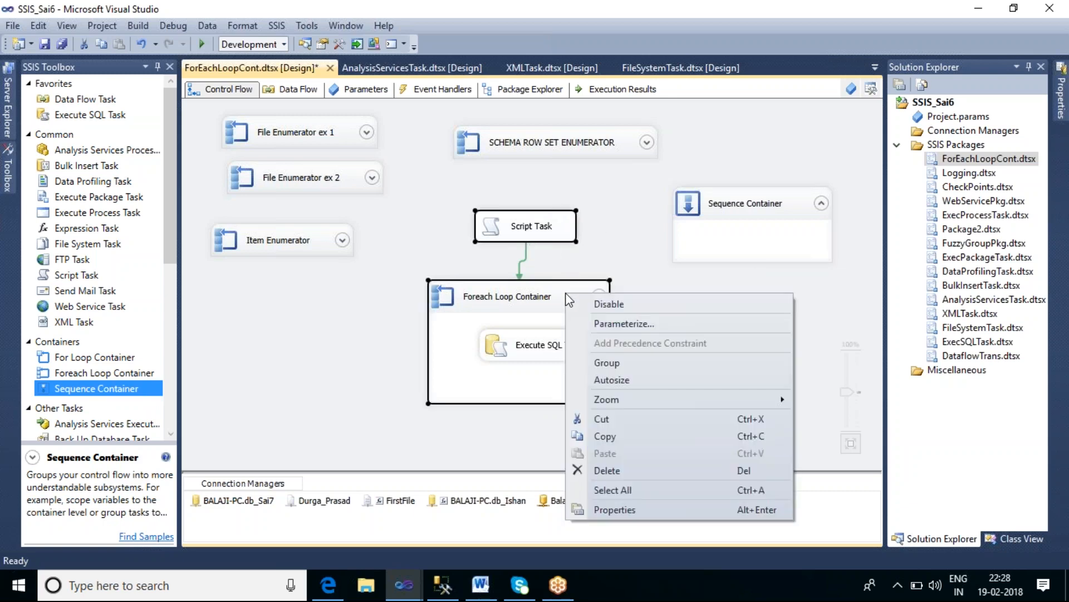
left_click(630, 424)
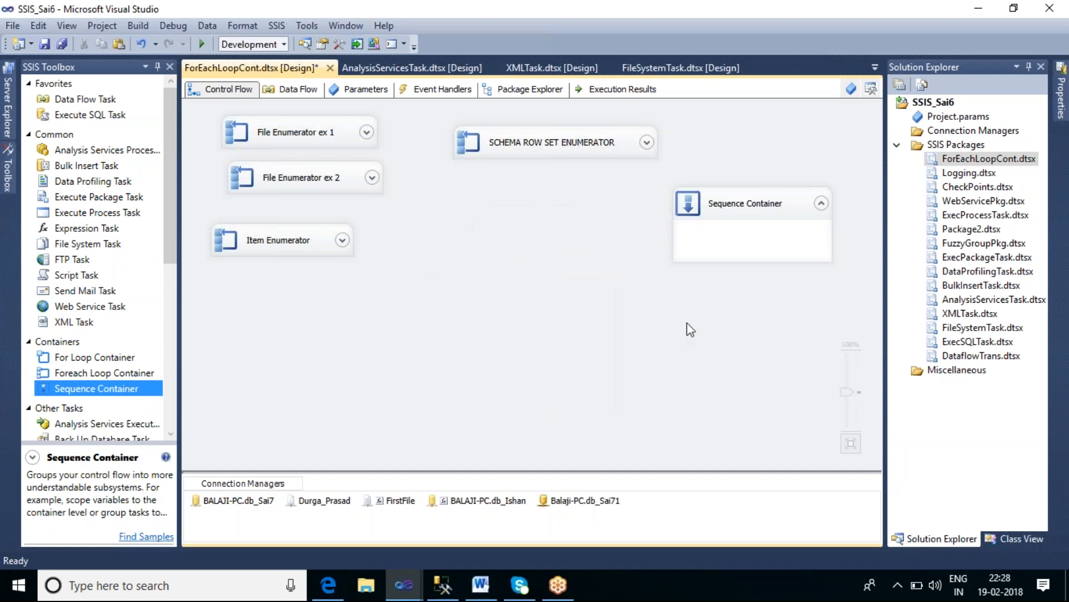
Step: Move the Sequence Container, paste the Script Task and Foreach Loop Container inside it, and enlarge it
left_click_drag(746, 213, 521, 203)
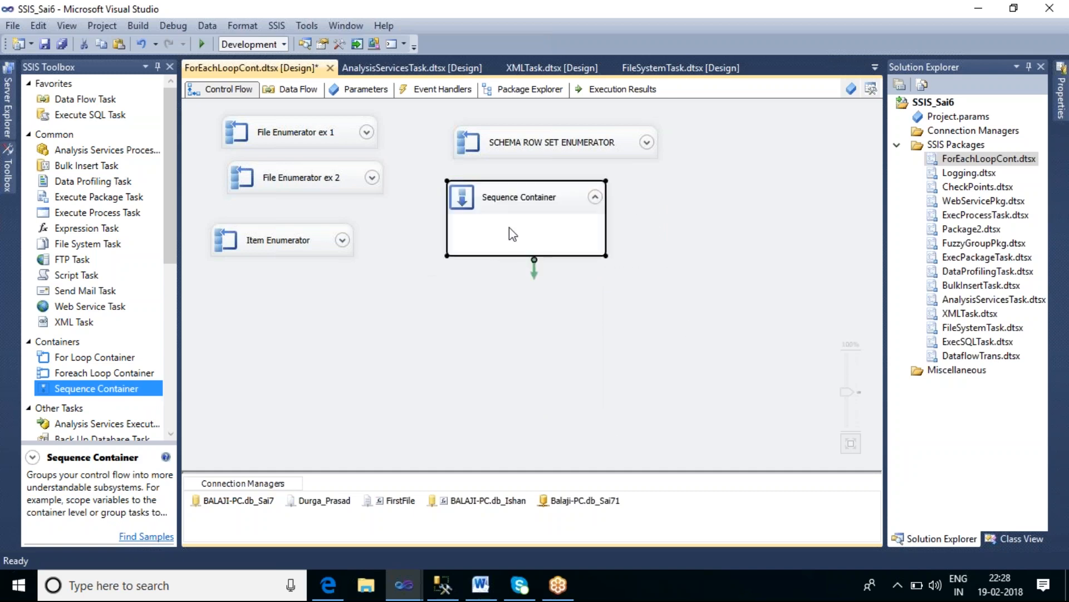
right_click(509, 228)
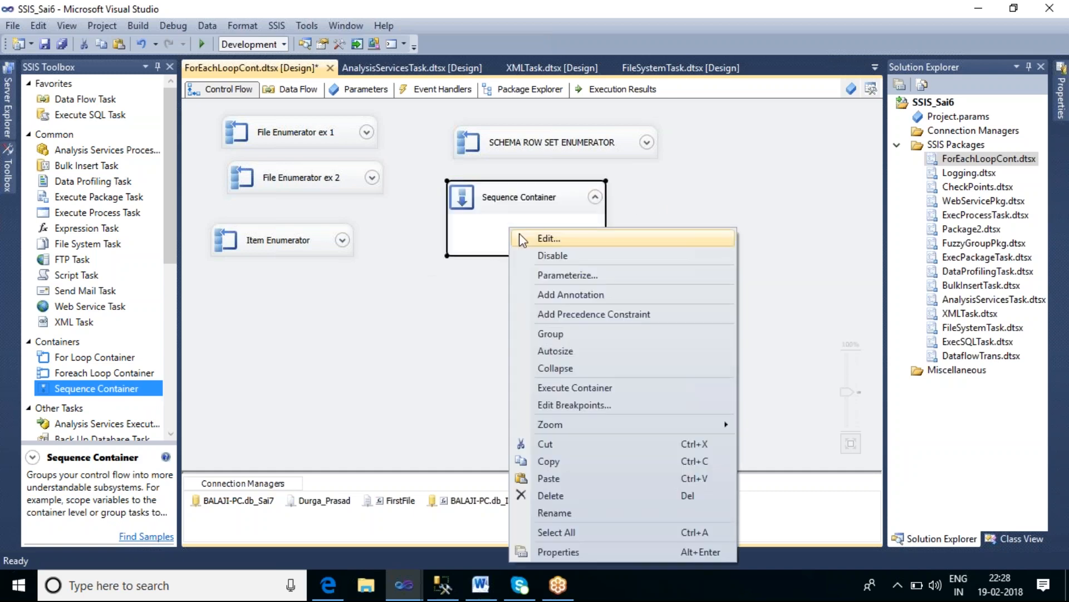
left_click(582, 478)
left_click(607, 209)
left_click_drag(614, 235, 594, 294)
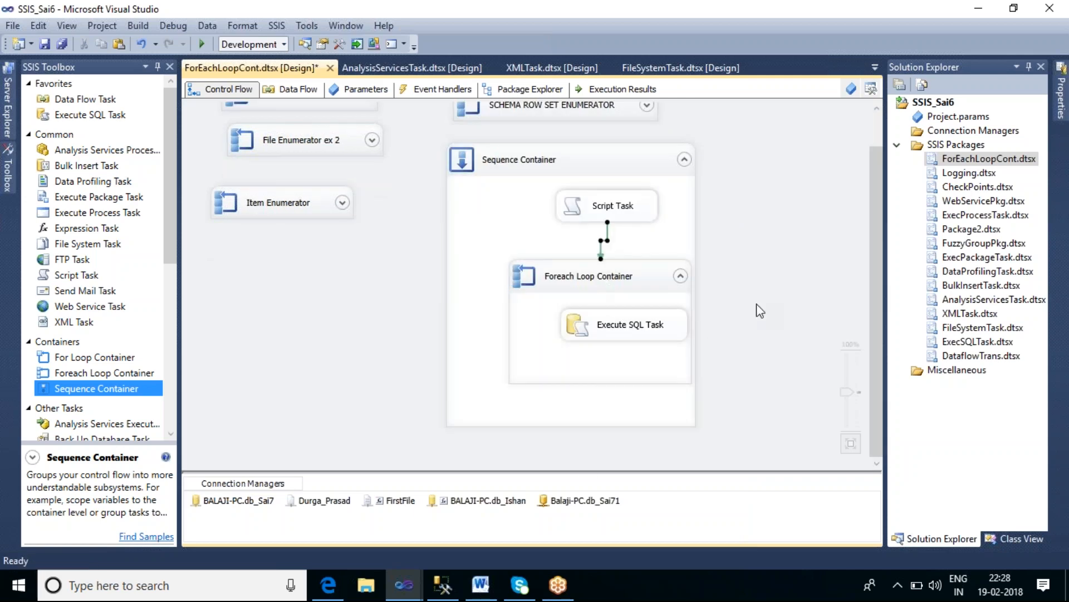
Step: Execute the Sequence Container
right_click(621, 162)
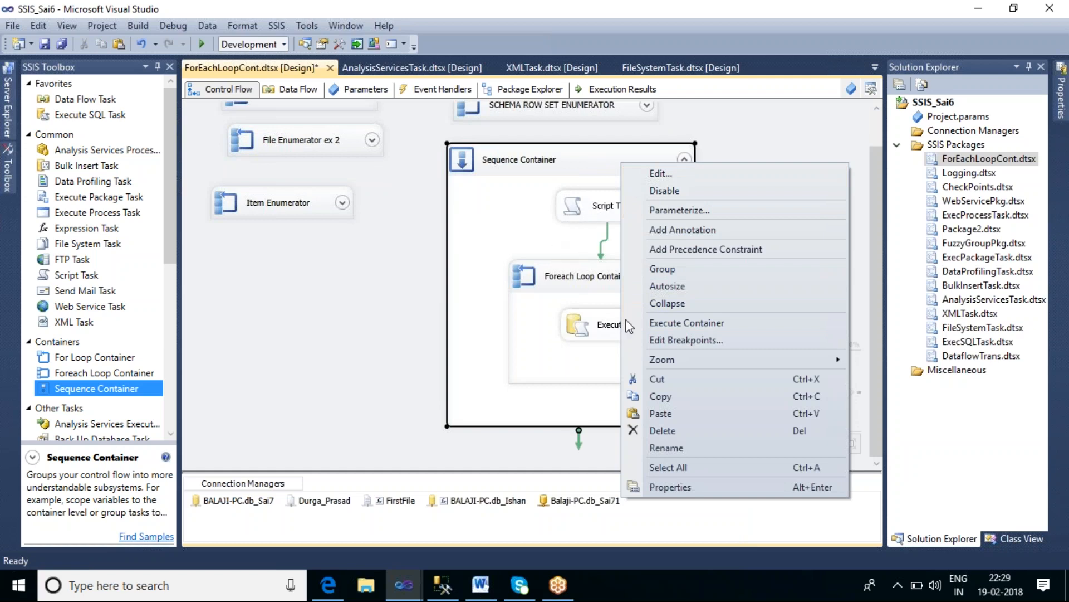
left_click(667, 329)
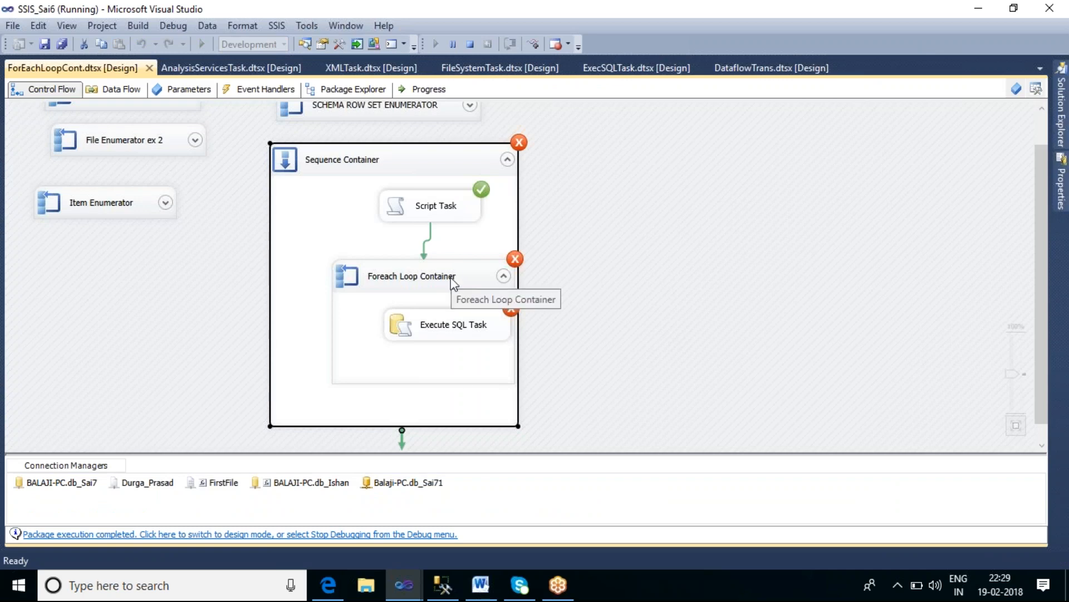
Step: Check the Empname column's data type in Management Studio, then return to Visual Studio
left_click(453, 589)
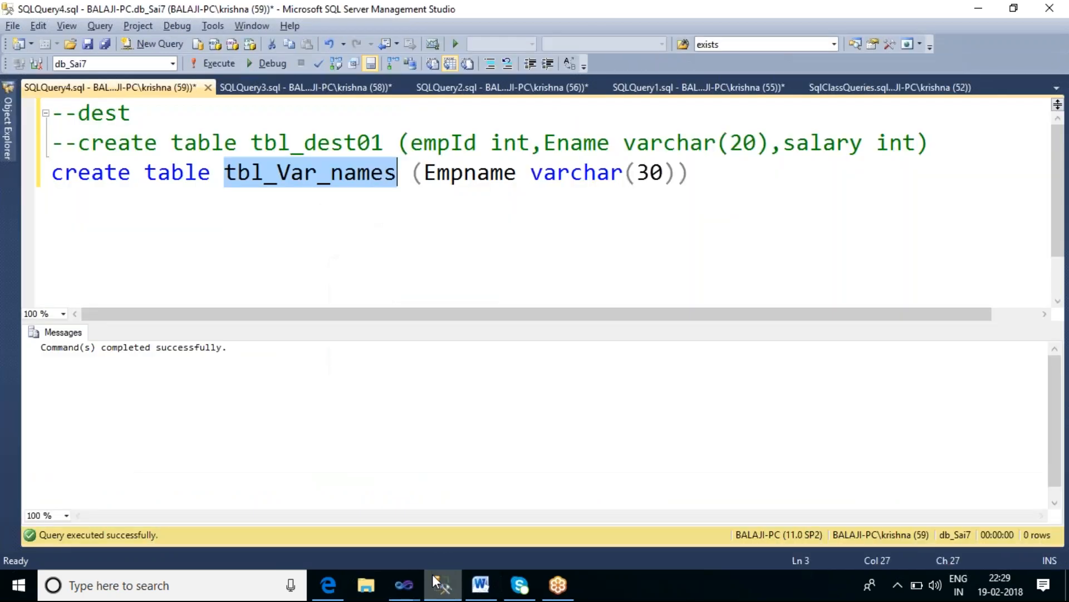
double_click(621, 185)
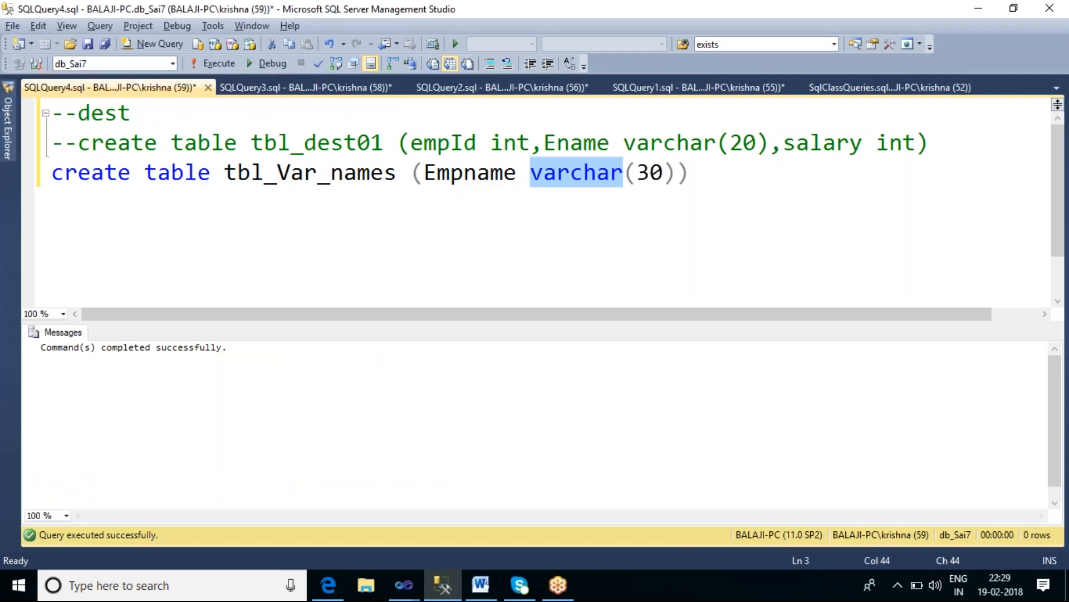
mouse_move(415, 567)
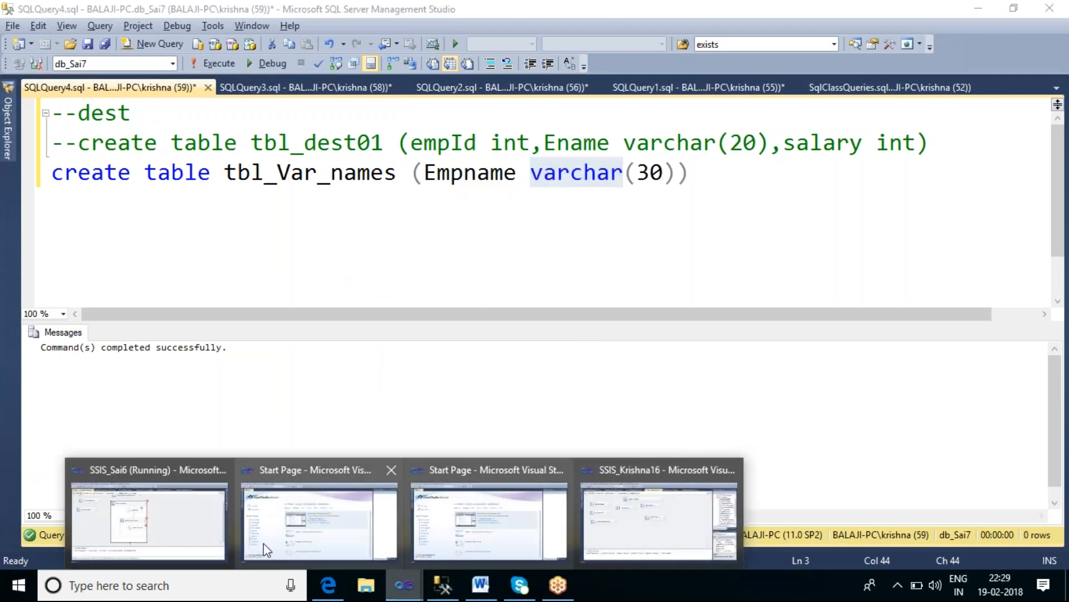
left_click(220, 521)
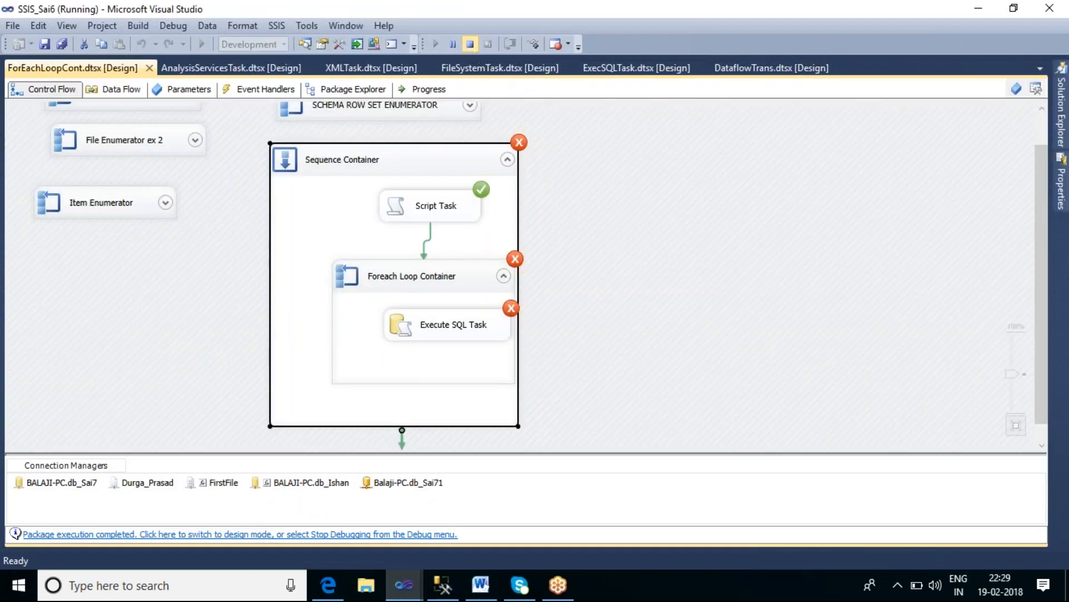
Step: Stop debugging and set the Execute SQL Task's parameter mapping data type for User::V_Emp_Name to VARCHAR
left_click(470, 44)
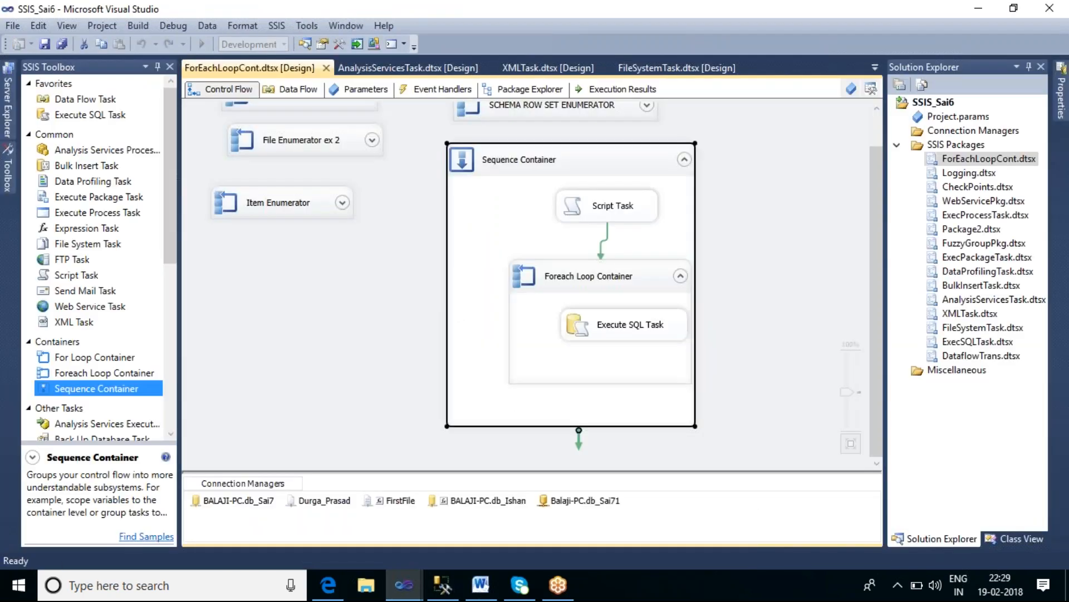
double_click(608, 325)
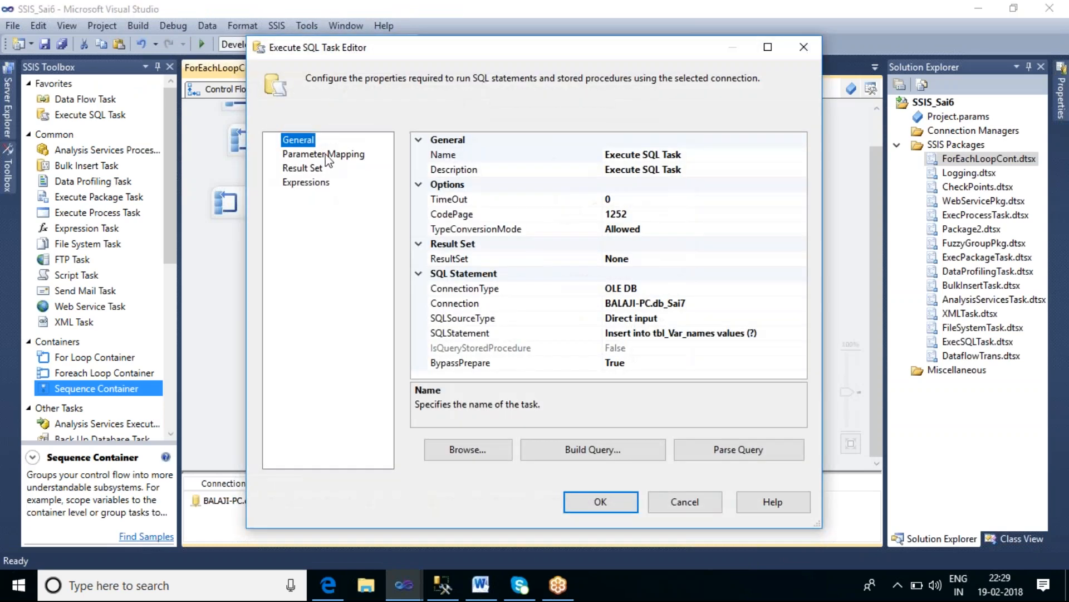
left_click(327, 156)
left_click(557, 162)
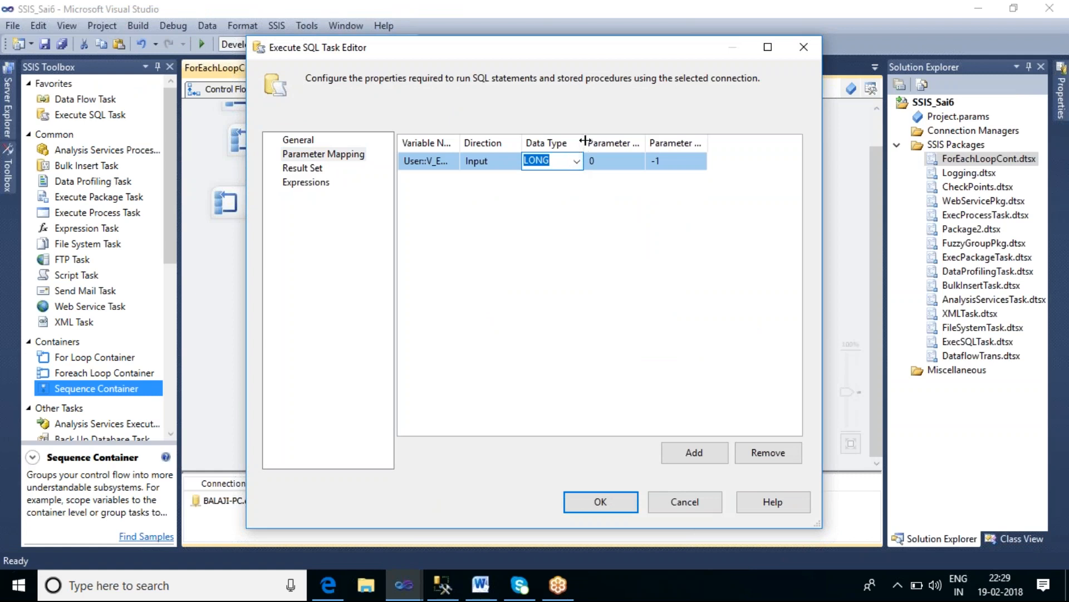
left_click_drag(460, 144, 492, 147)
left_click_drag(619, 144, 668, 143)
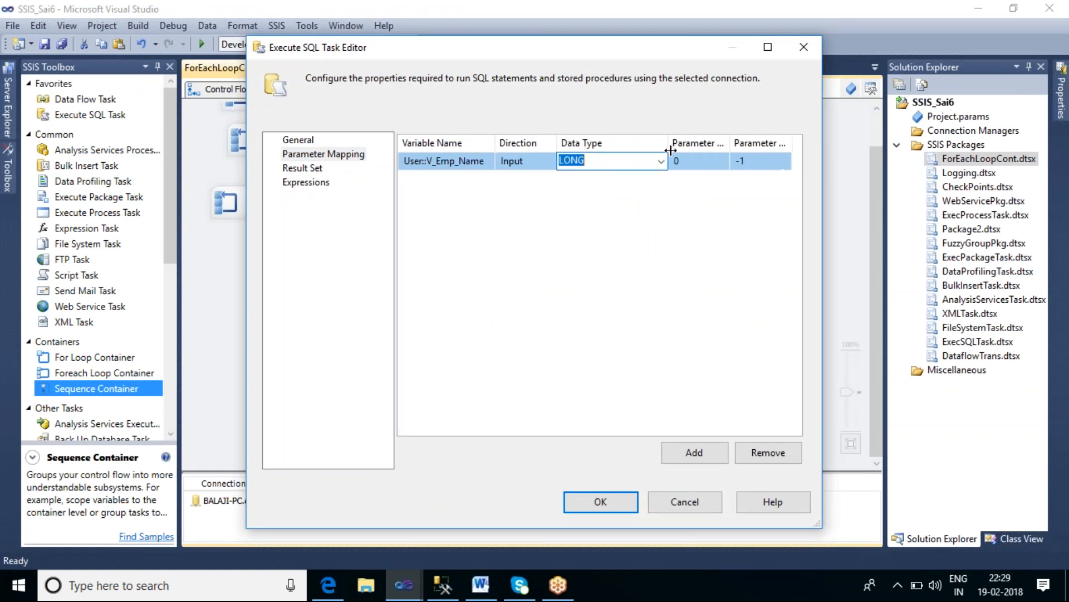
left_click(662, 162)
left_click_drag(666, 193, 675, 298)
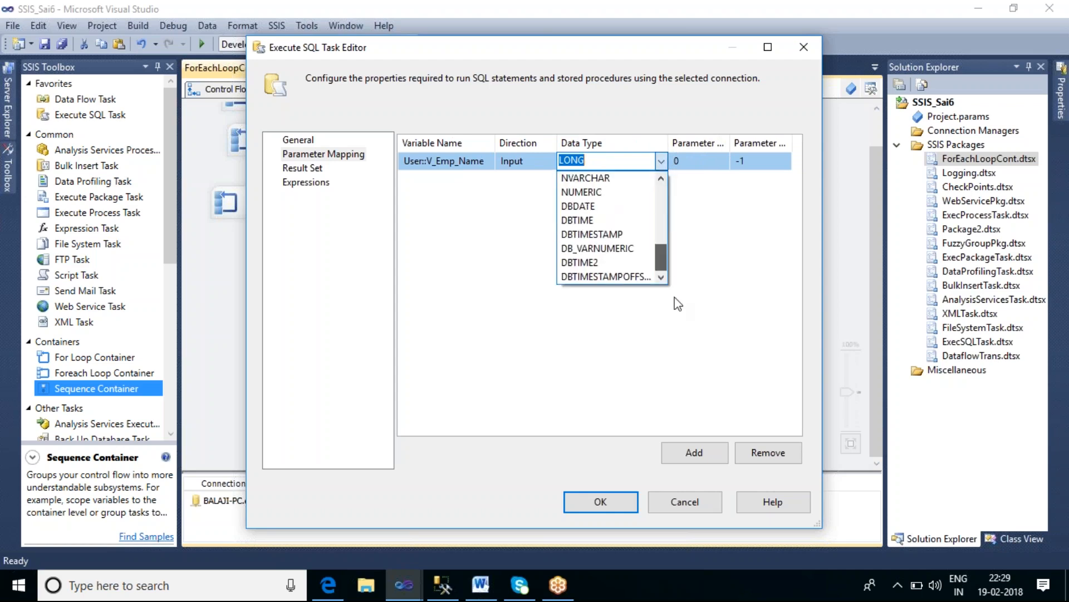
scroll(608, 227, "up", 2)
scroll(610, 231, "up", 1)
left_click(609, 243)
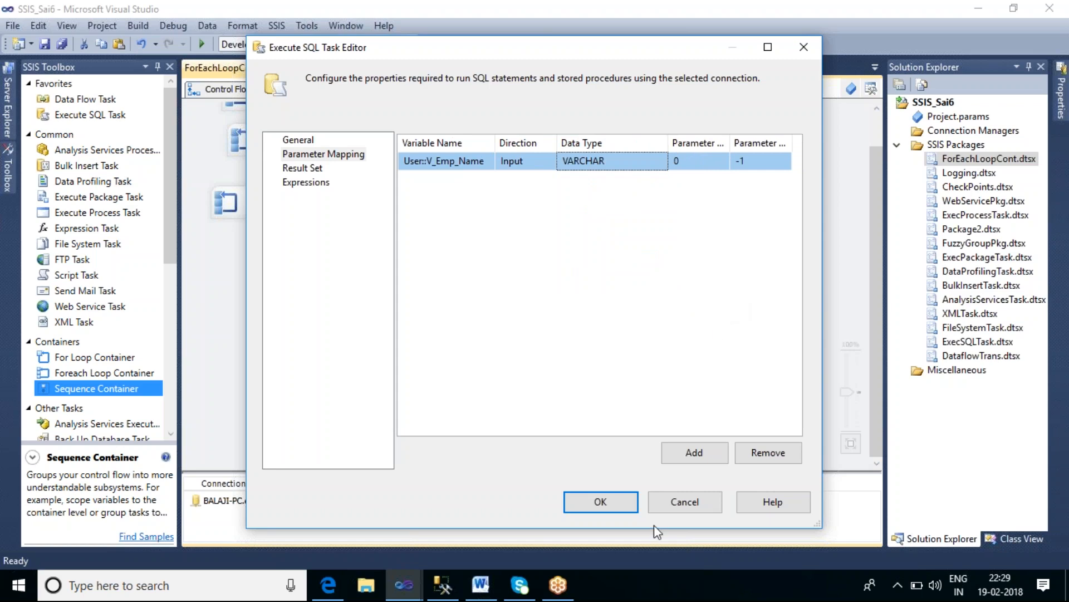
left_click(604, 502)
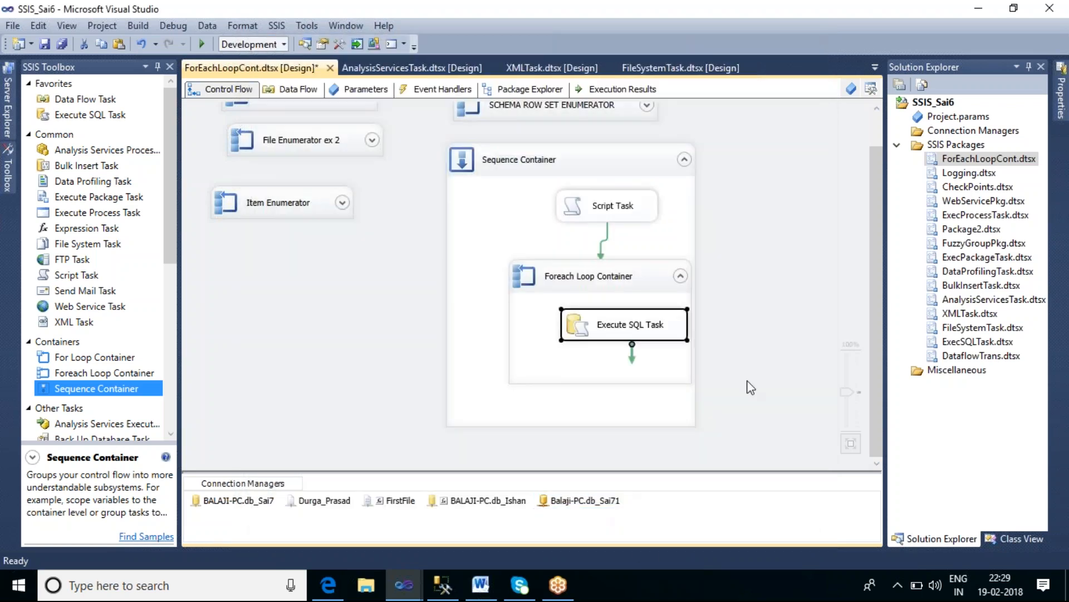
Step: Execute the Sequence Container
right_click(627, 161)
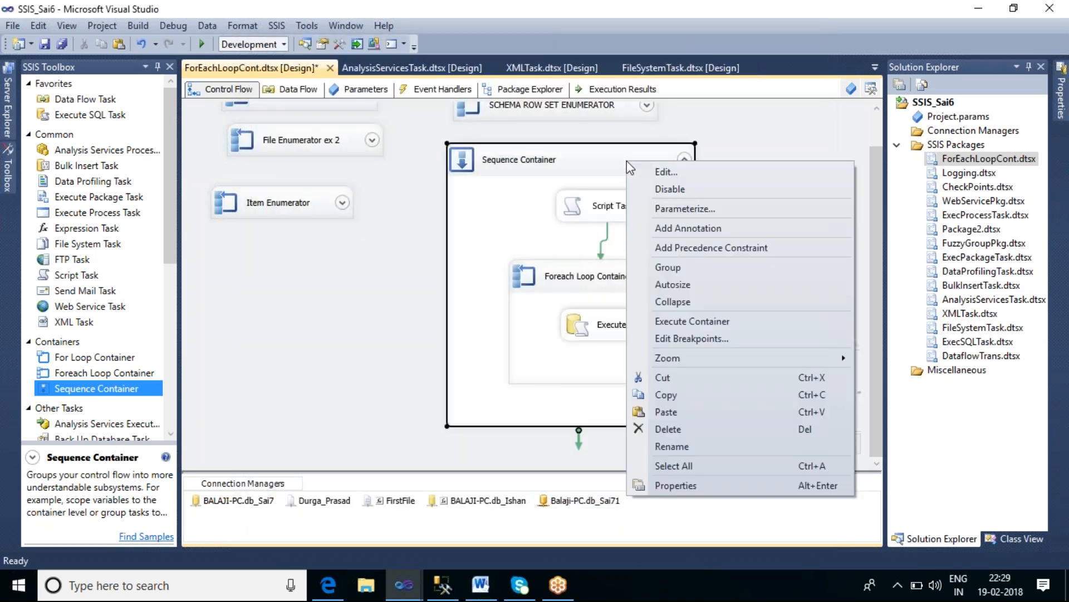
left_click(680, 323)
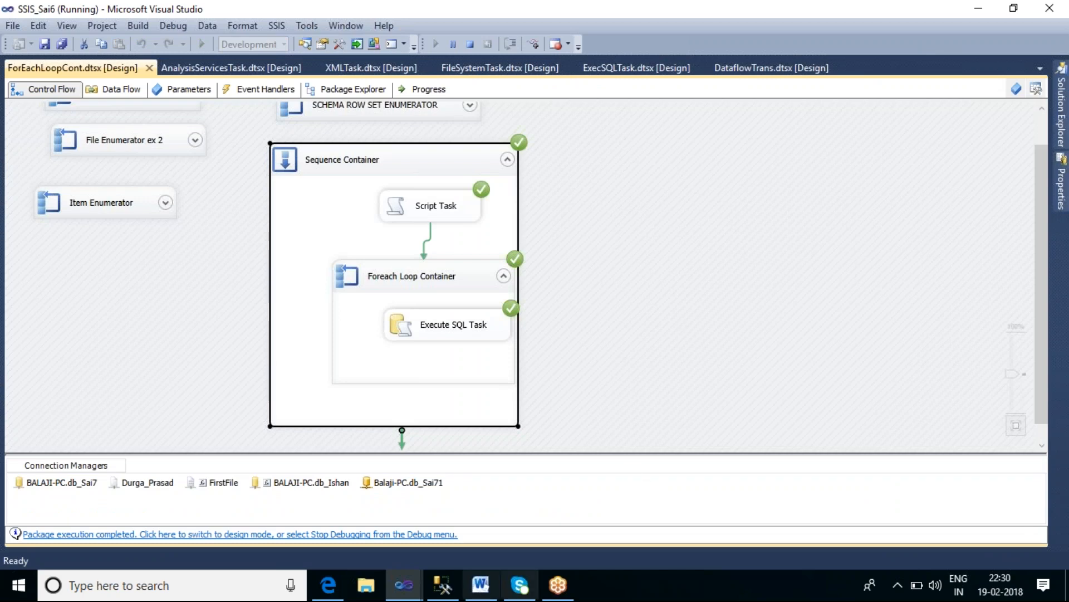
Step: Switch to Management Studio and run a query selecting all rows from tbl_Var_names
left_click(442, 591)
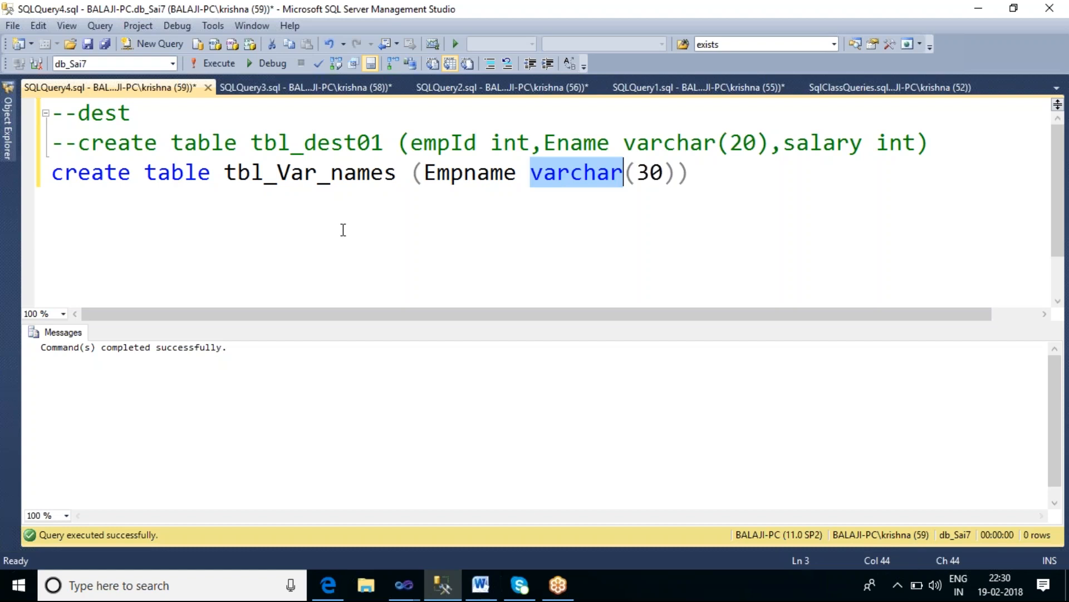
left_click(344, 173)
double_click(330, 173)
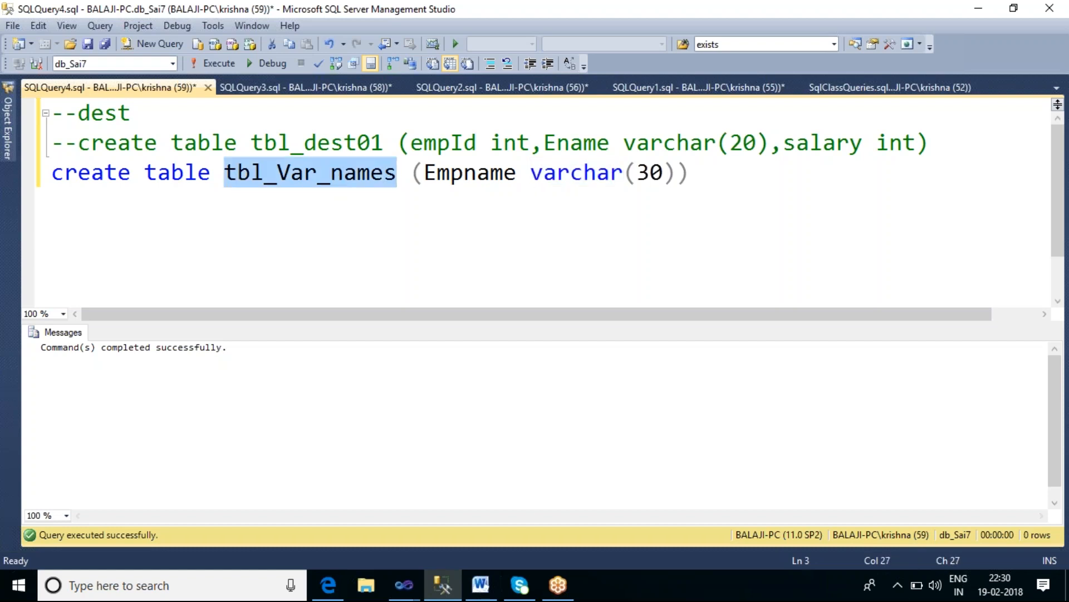
key("ctrl+a")
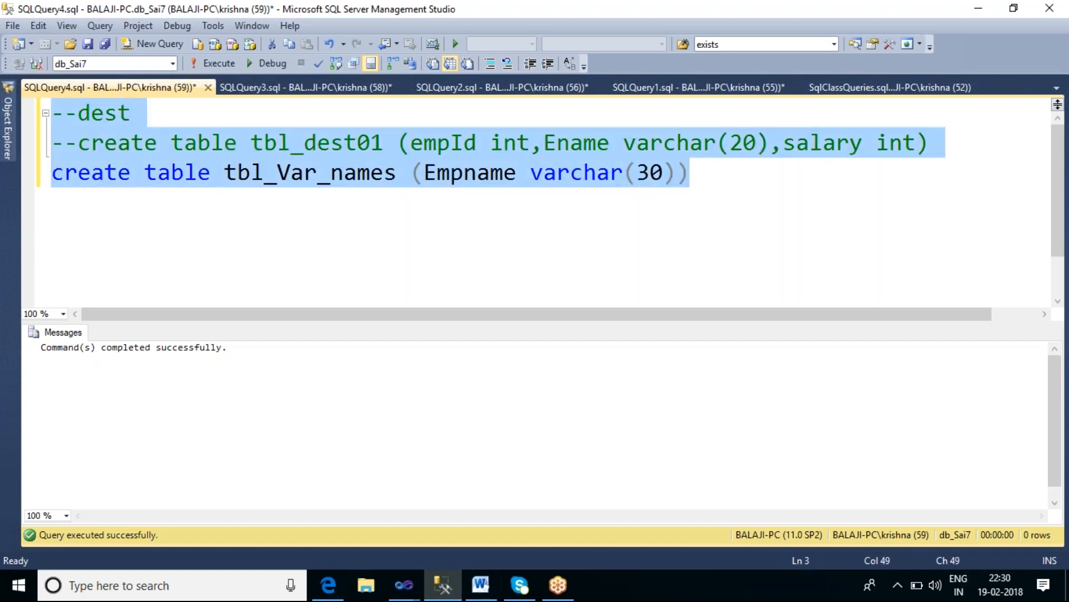
left_click(346, 189)
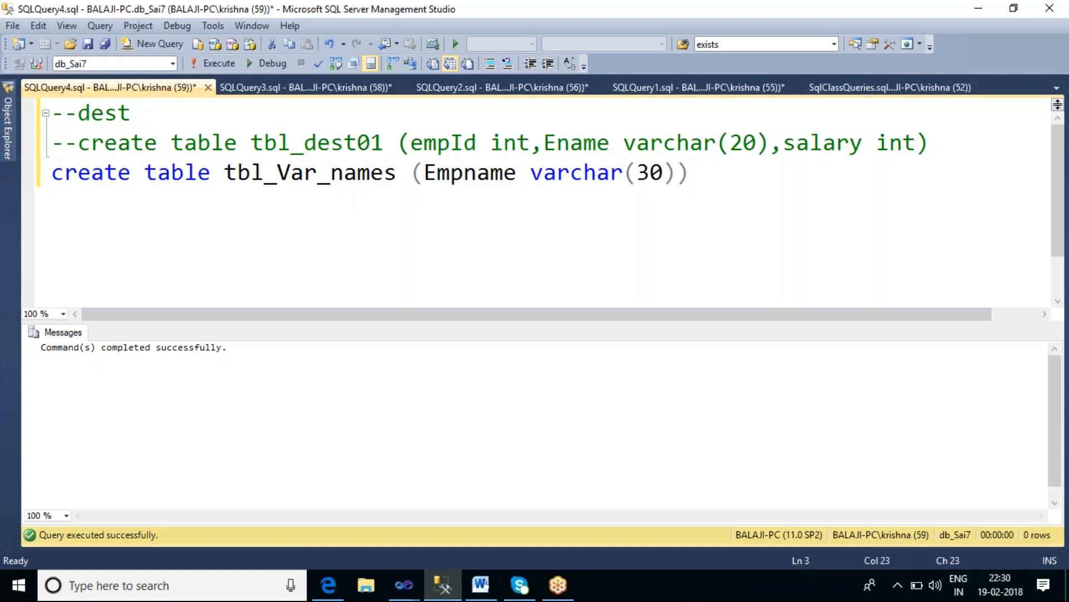
double_click(344, 169)
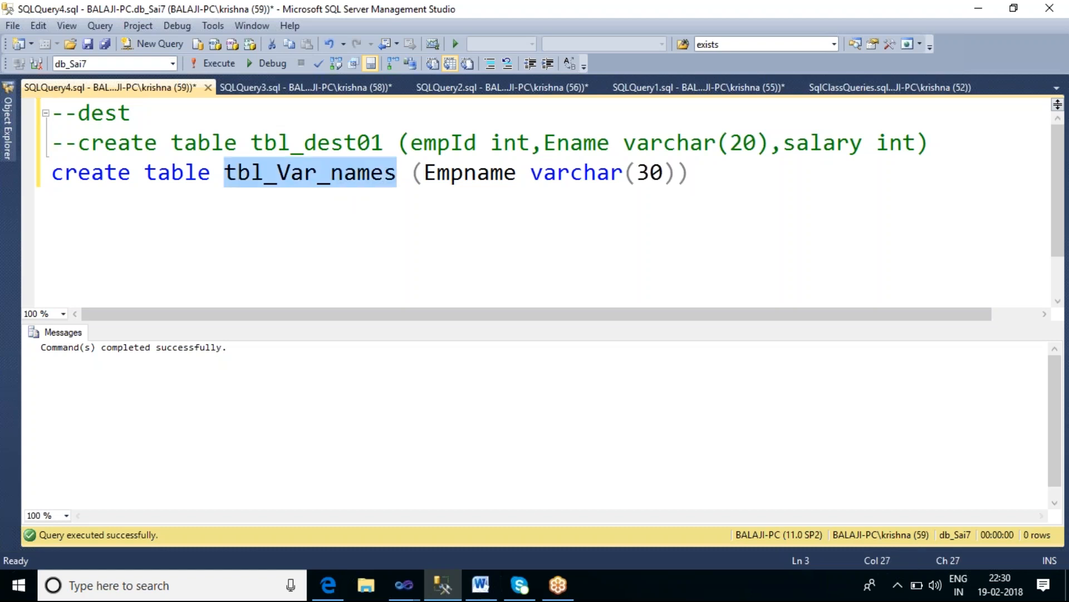
key("ctrl+a")
type("s")
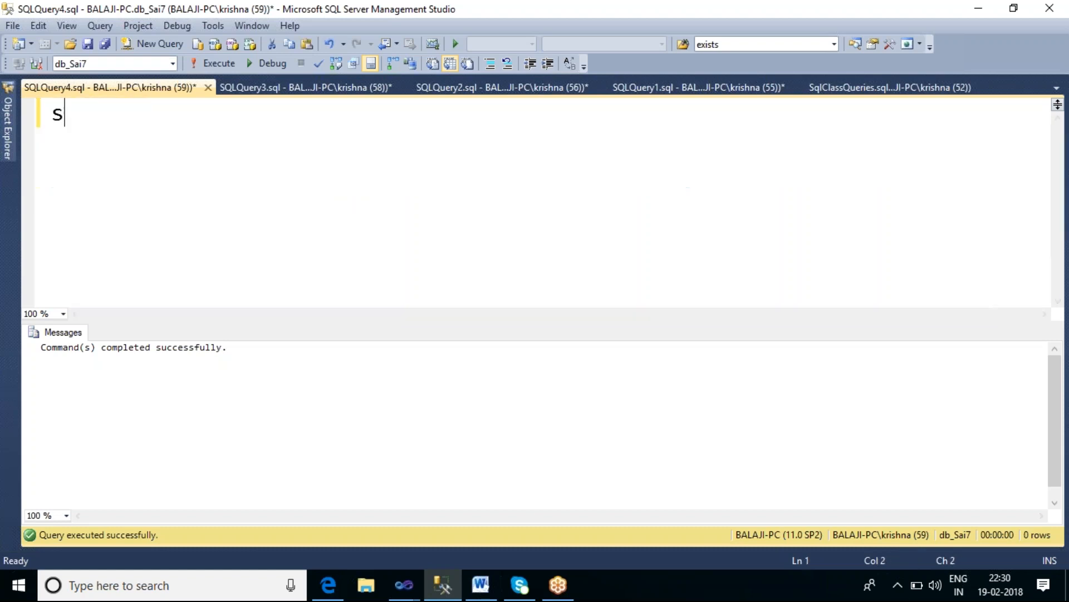
type("elect * from ")
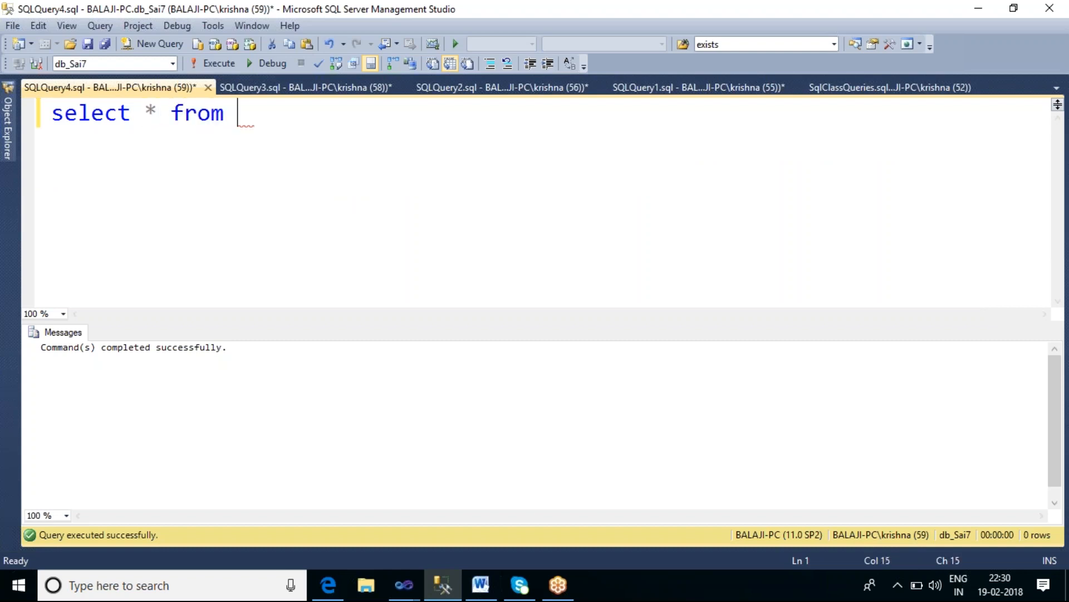
type("tbl_Var_names")
key("F5")
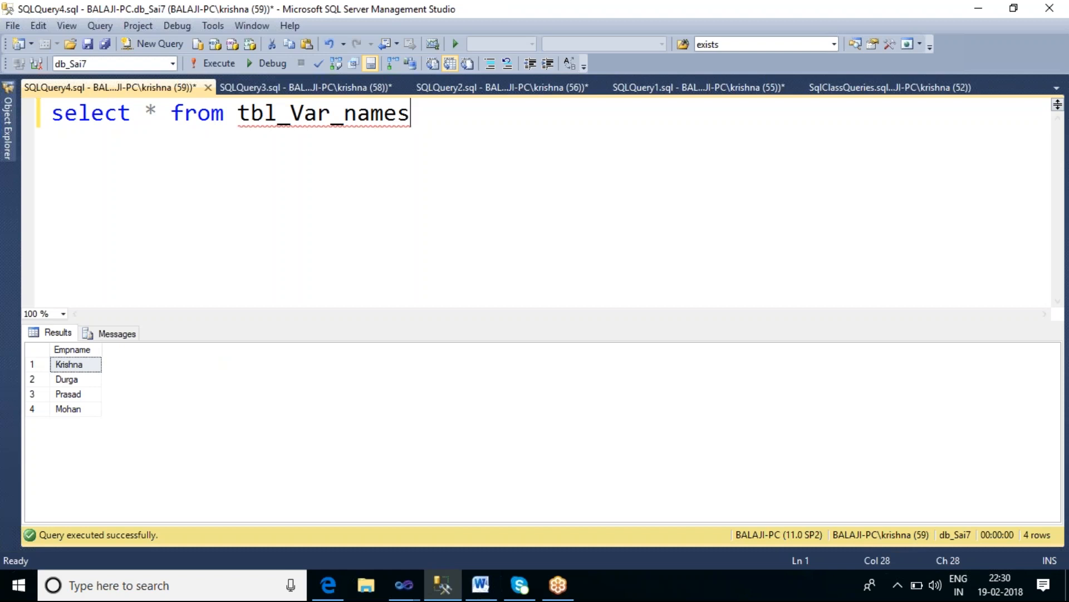
Step: Return to Visual Studio, stop debugging, and collapse the Sequence Container
left_click(405, 584)
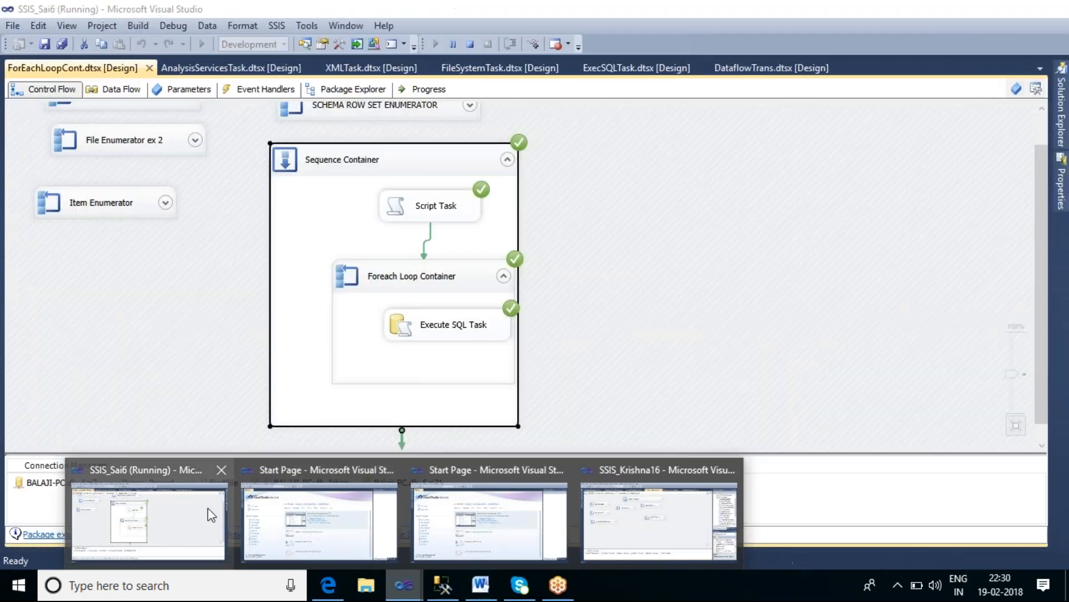
left_click(208, 507)
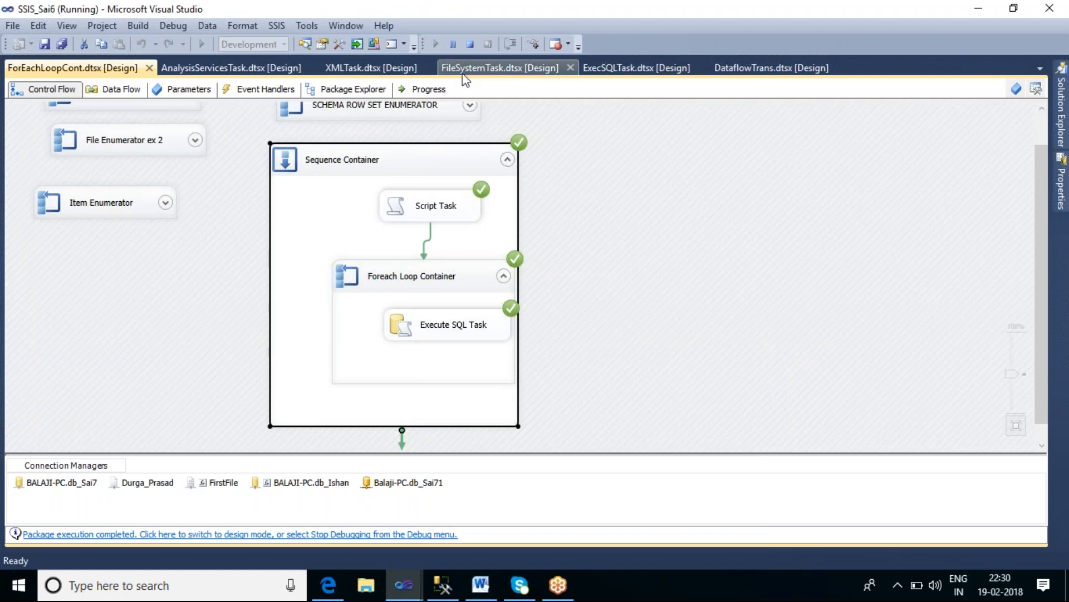
left_click(470, 45)
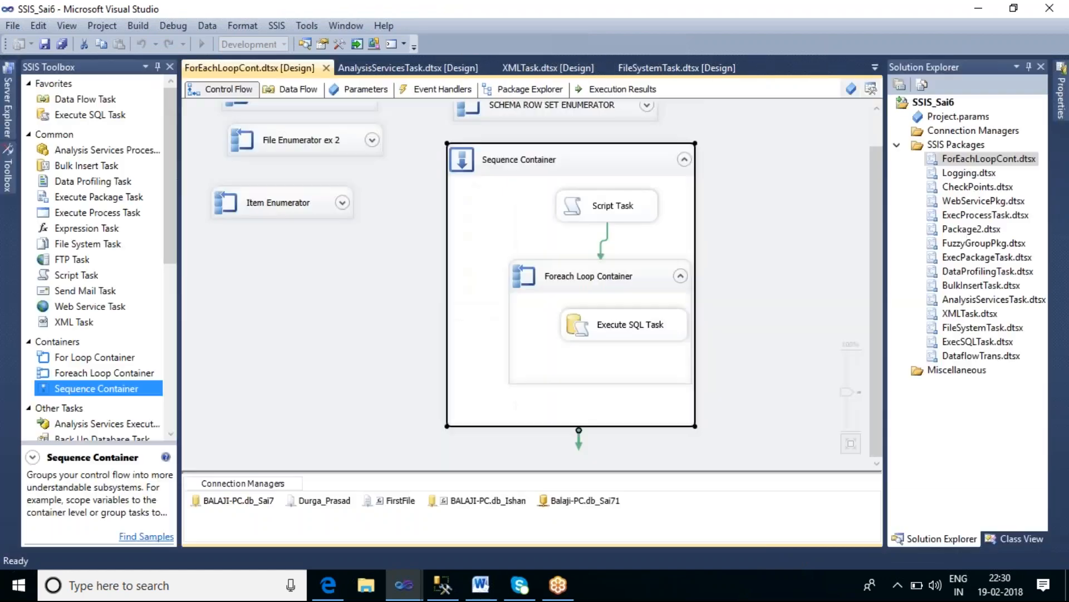
left_click(684, 160)
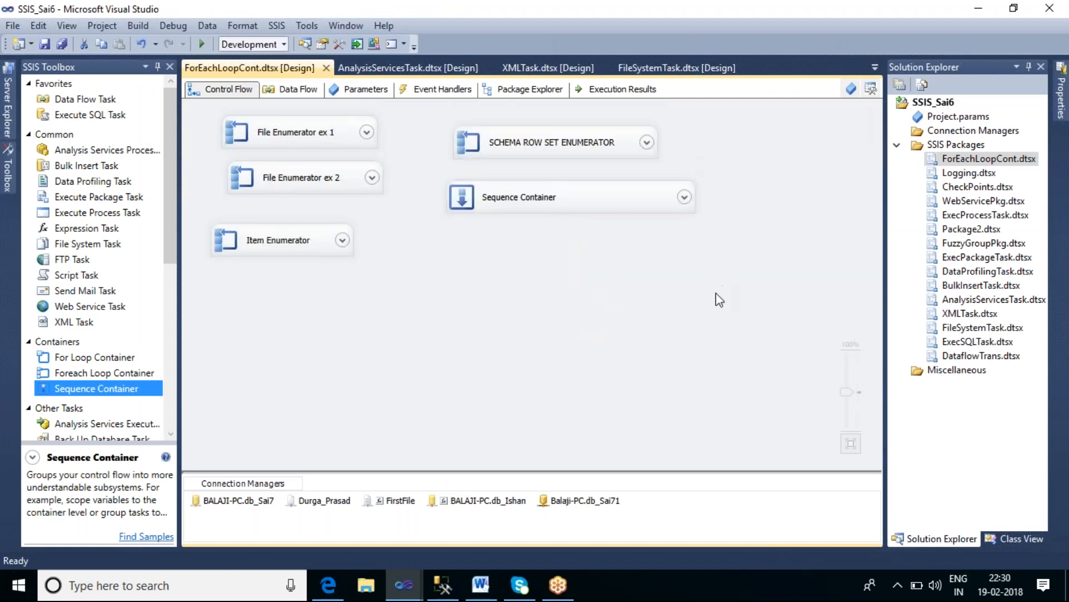